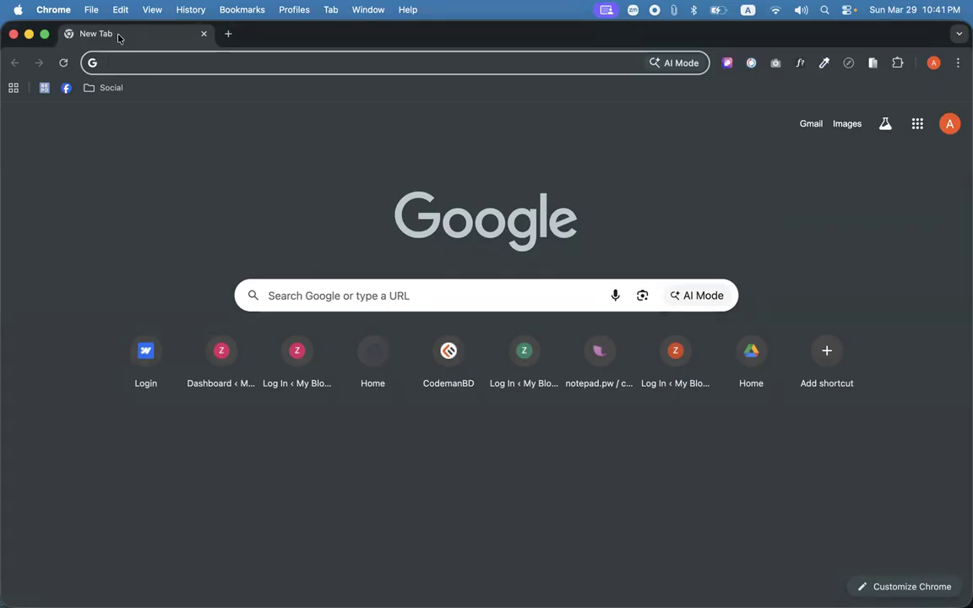
Open the Webflow login page and sign in with the saved account credentials, declining the screen-lock password protection.
type("webfl")
key("Return")
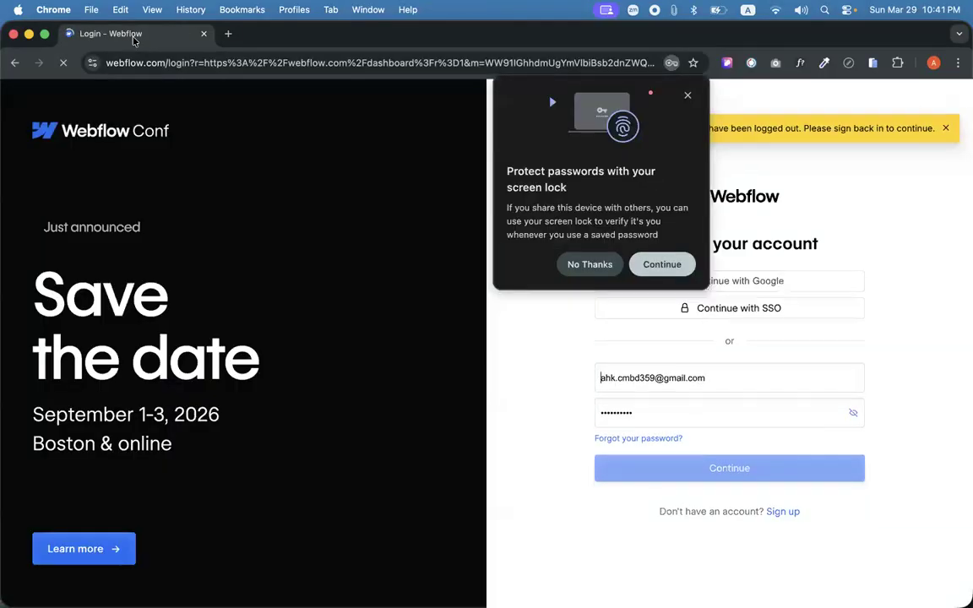
left_click(579, 264)
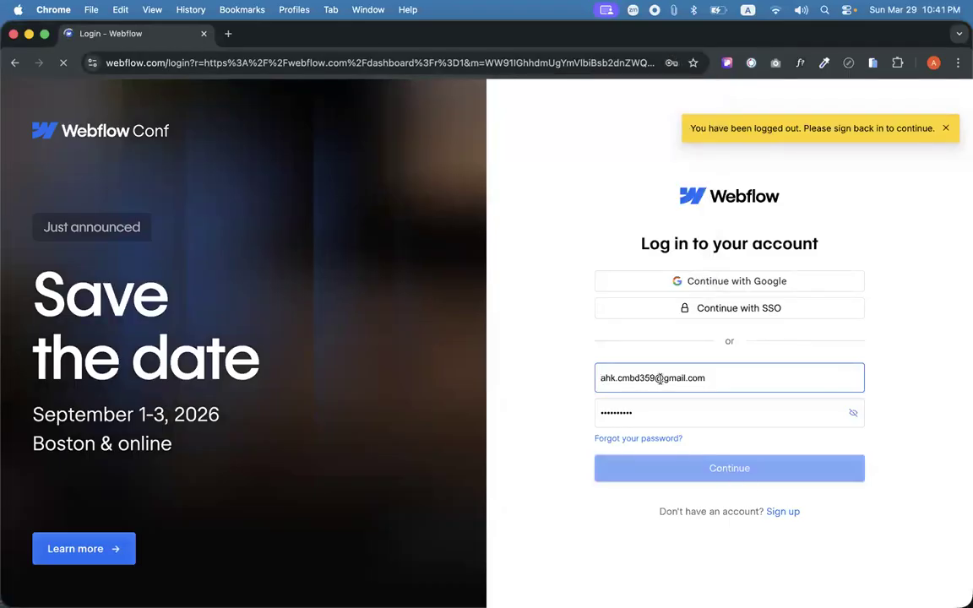
left_click(702, 411)
left_click(741, 465)
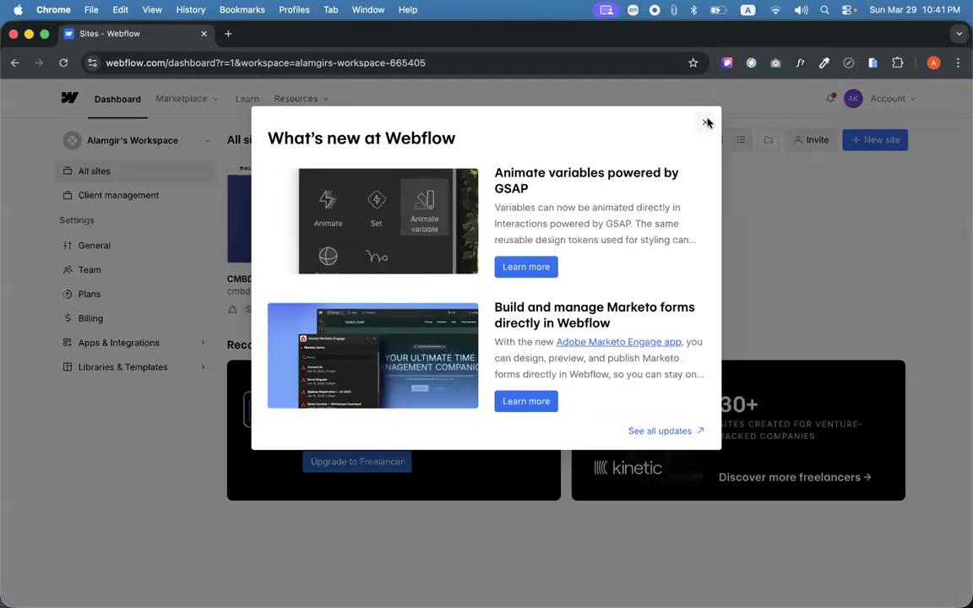
Dismiss the What's new announcement and open the CMBD360 site in the Designer.
left_click(705, 122)
left_click(306, 214)
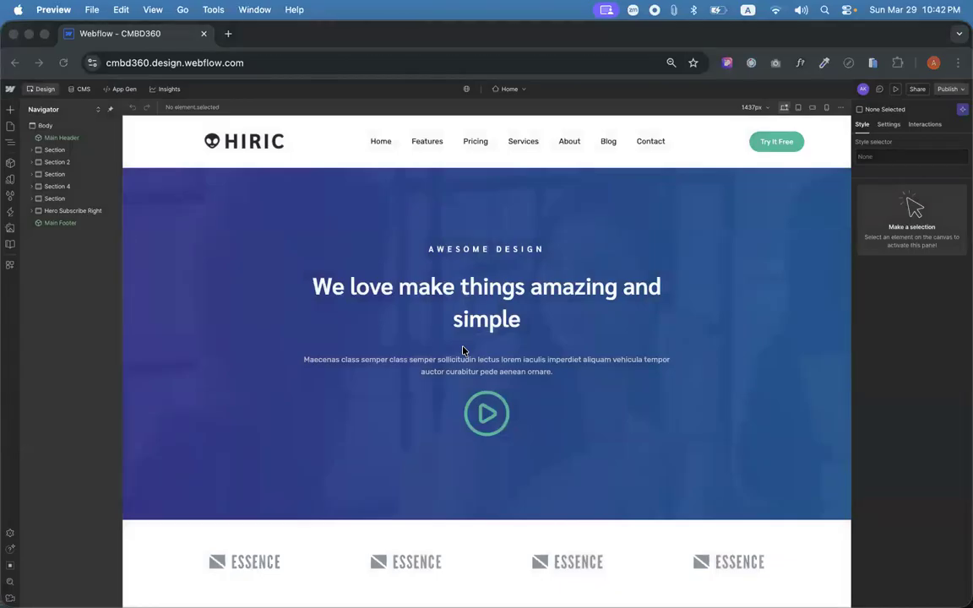
Examine the photo of the chytis-newsite Webflow page in Preview and close it.
key("super+Tab")
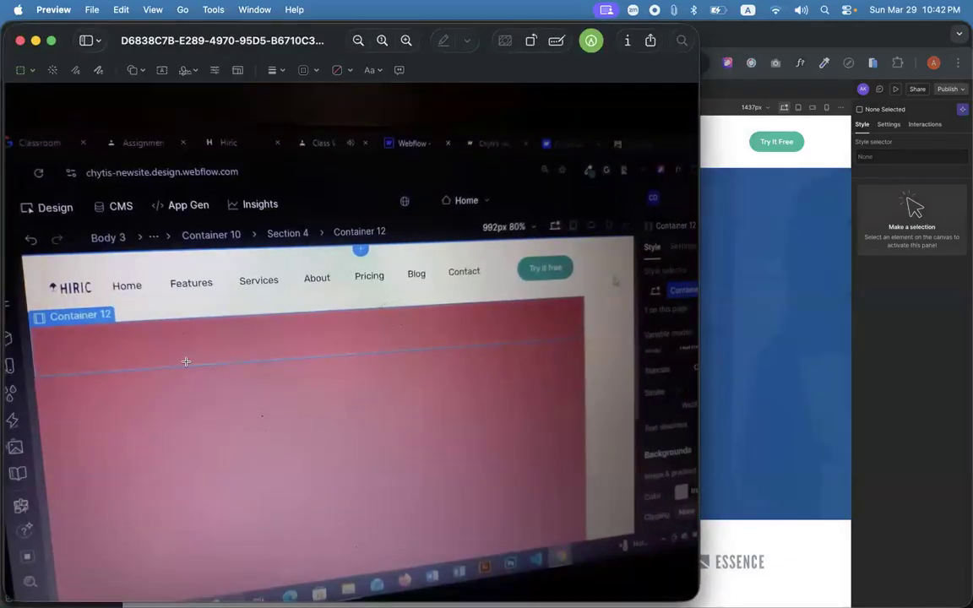
left_click_drag(180, 41, 246, 39)
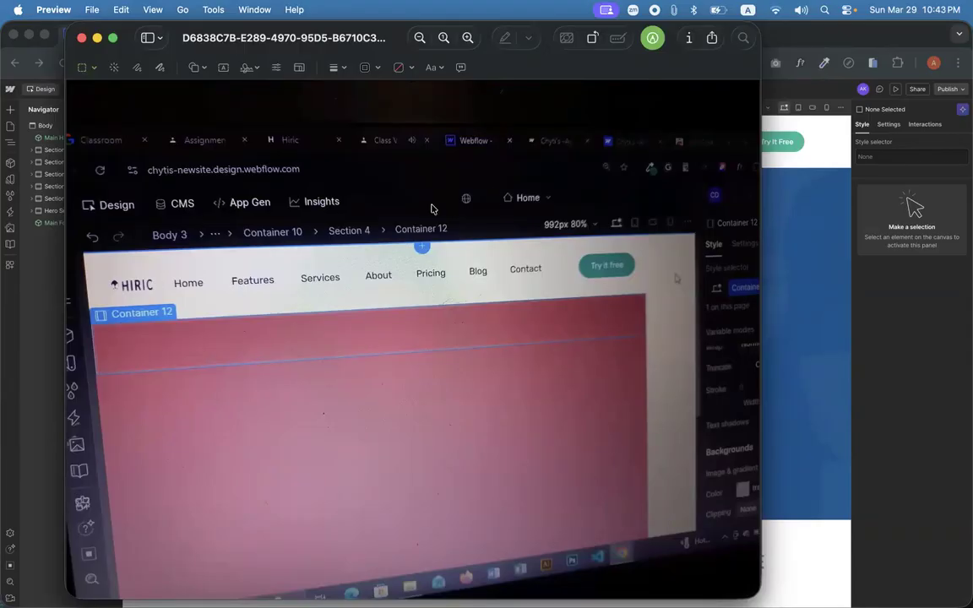
key("cmd+w")
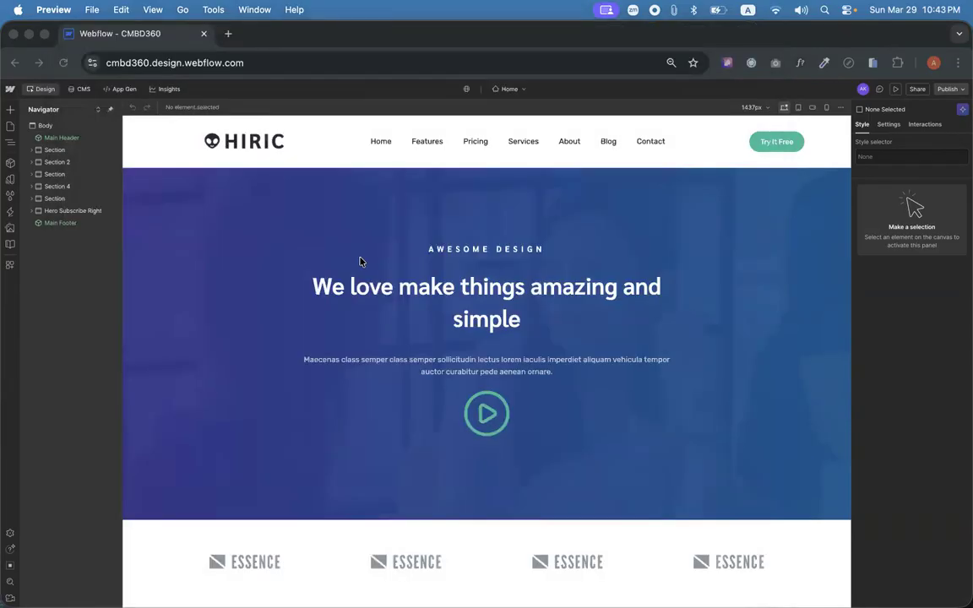
Open the Hiric template demo at themesbrand.com/hiric/layout/index-1.html in a new browser tab.
left_click(225, 36)
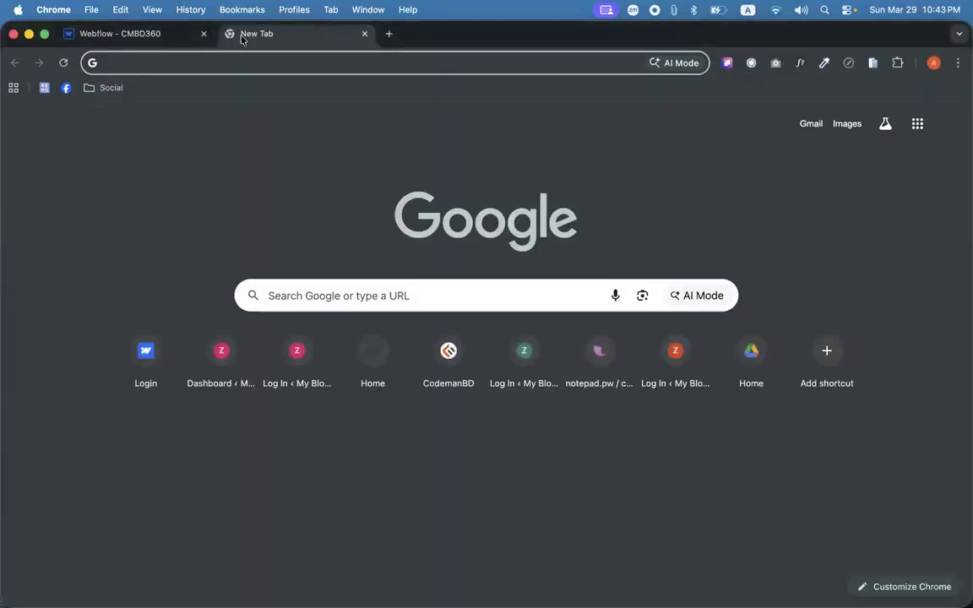
type("i")
key("BackSpace")
key("BackSpace")
type("hiri")
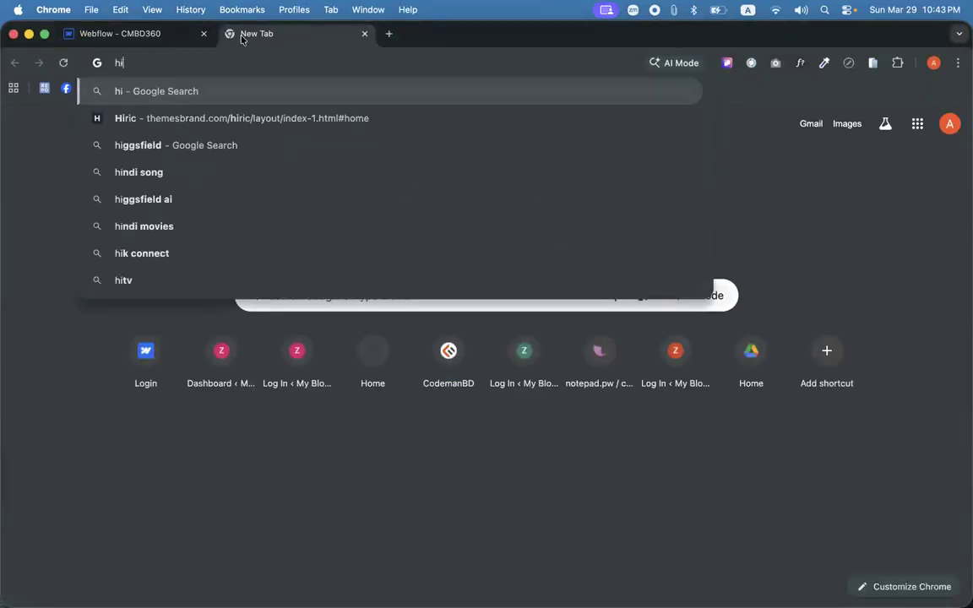
key("Return")
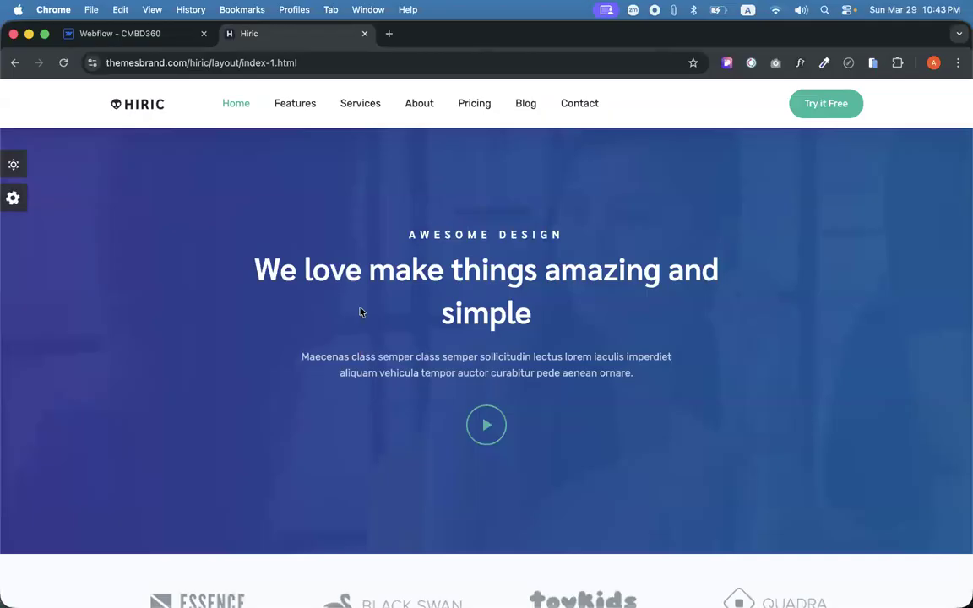
Look through the Hiric demo page's services, call-to-action and pricing sections and return to the hero section.
scroll(360, 312, "down", 15)
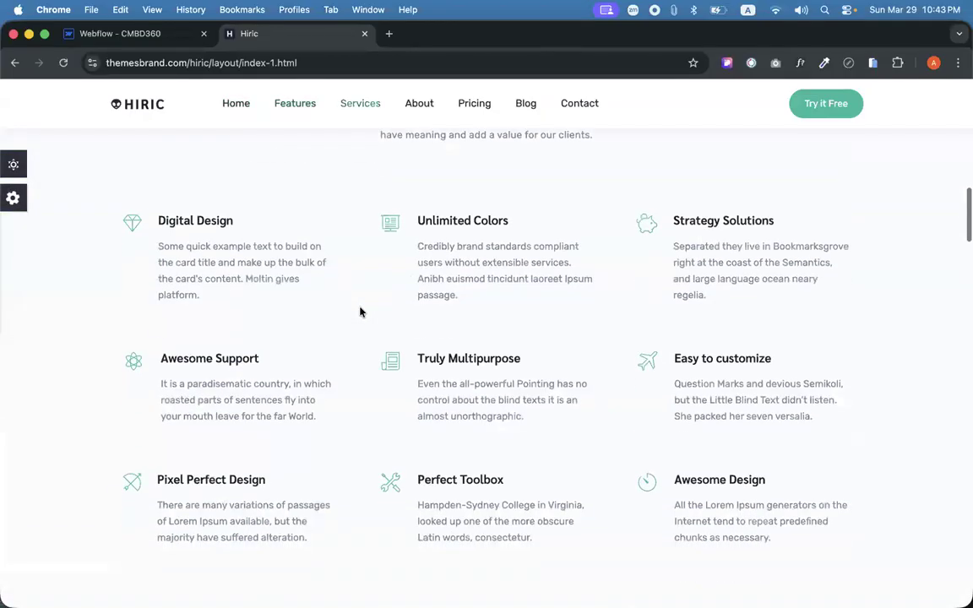
scroll(360, 312, "down", 5)
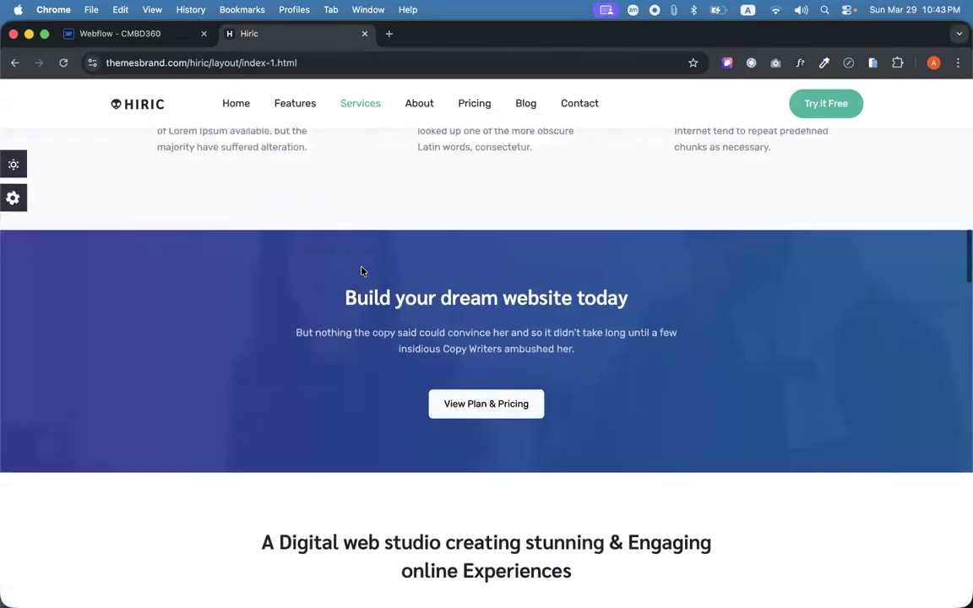
scroll(361, 270, "down", 15)
scroll(362, 271, "down", 5)
scroll(362, 271, "up", 4)
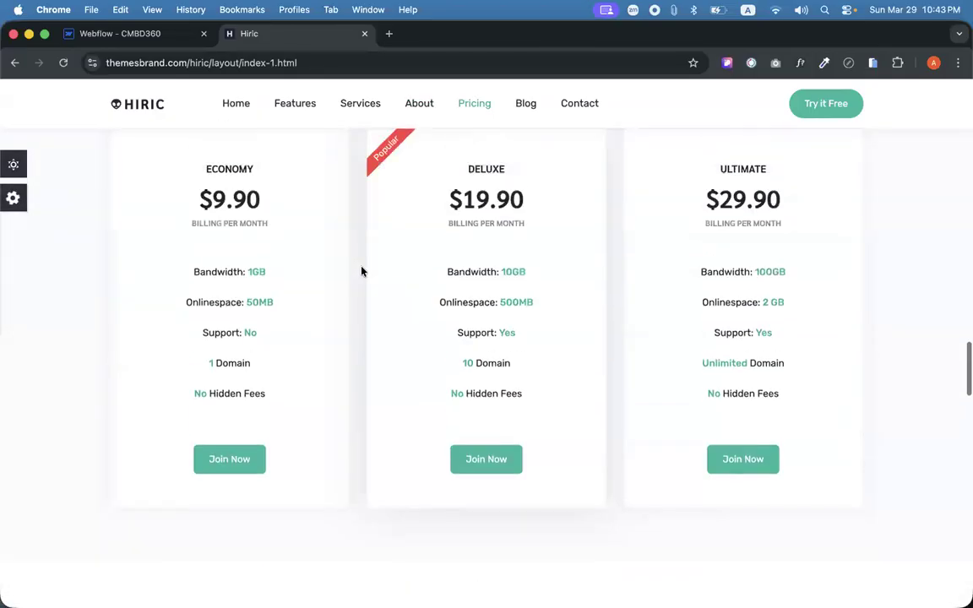
scroll(362, 271, "up", 20)
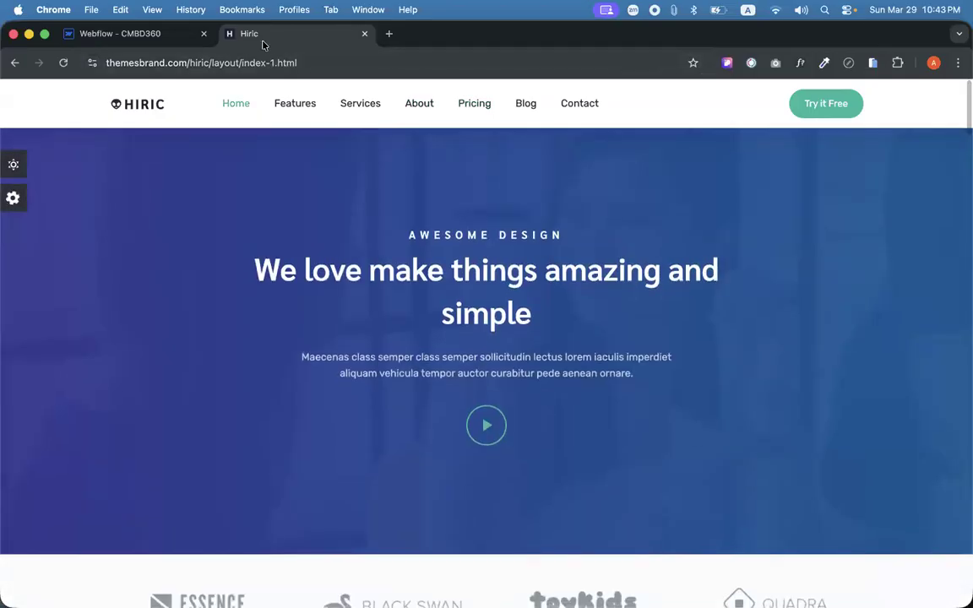
left_click(254, 66)
type("se")
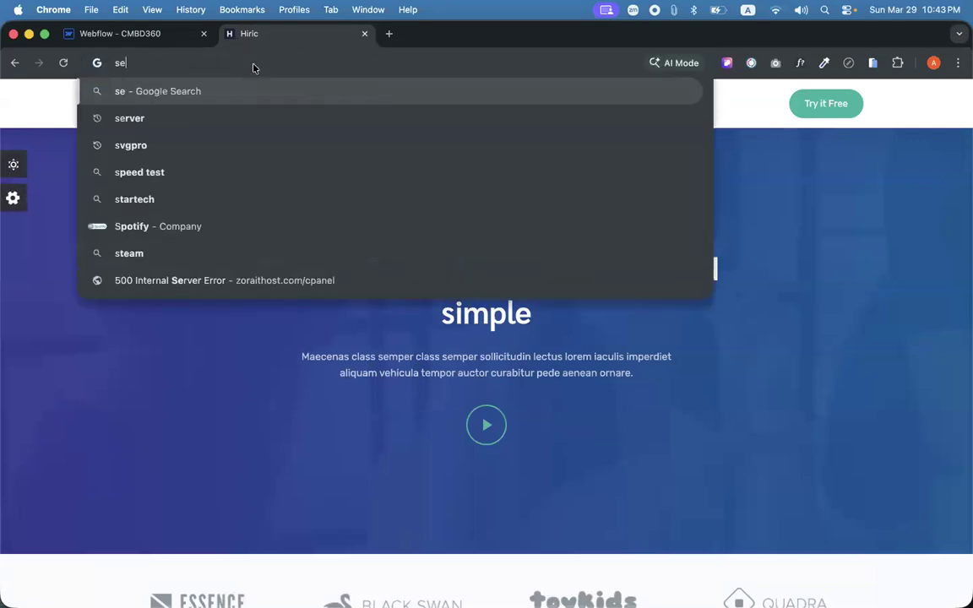
type("o")
key("super+a")
key("BackSpace")
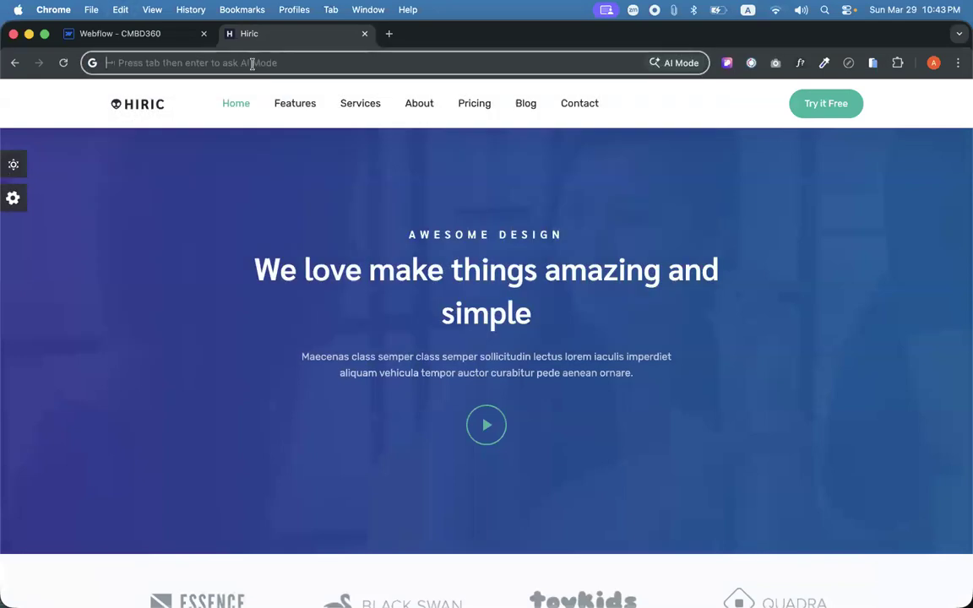
type("home seo")
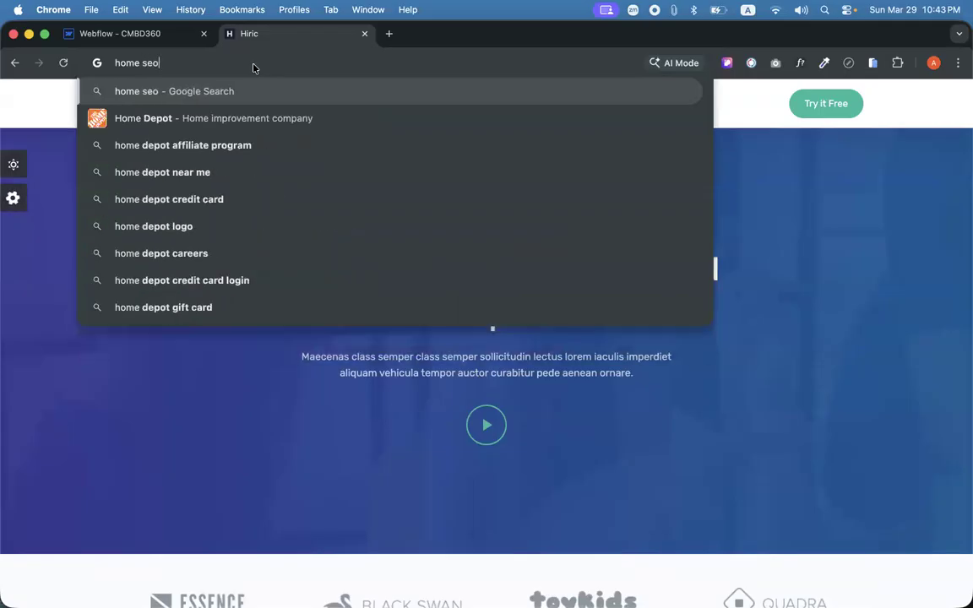
key("BackSpace")
key("BackSpace")
key("BackSpace")
key("BackSpace")
key("BackSpace")
key("BackSpace")
key("BackSpace")
key("BackSpace")
type("d")
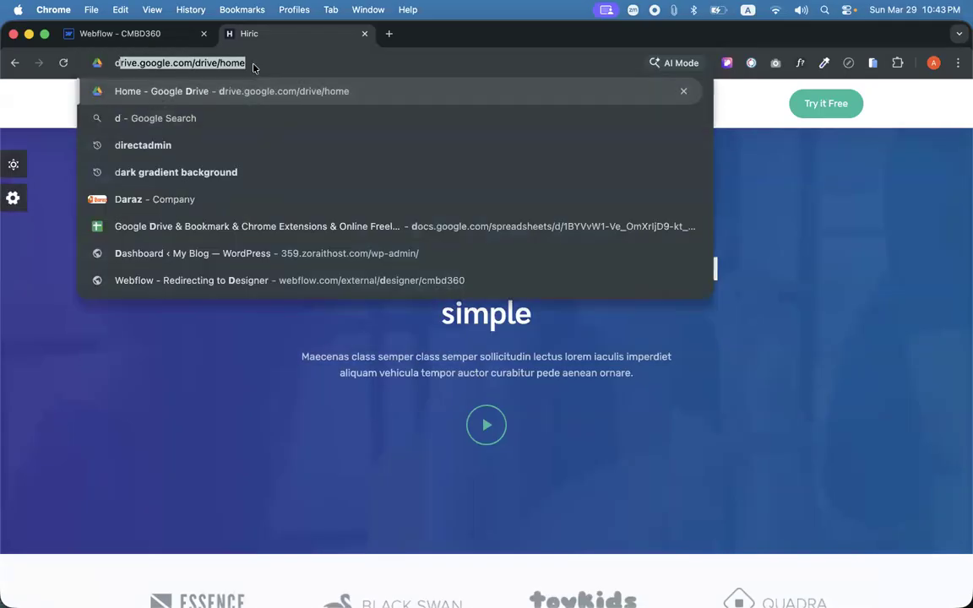
type("emo")
key("super+a")
key("BackSpace")
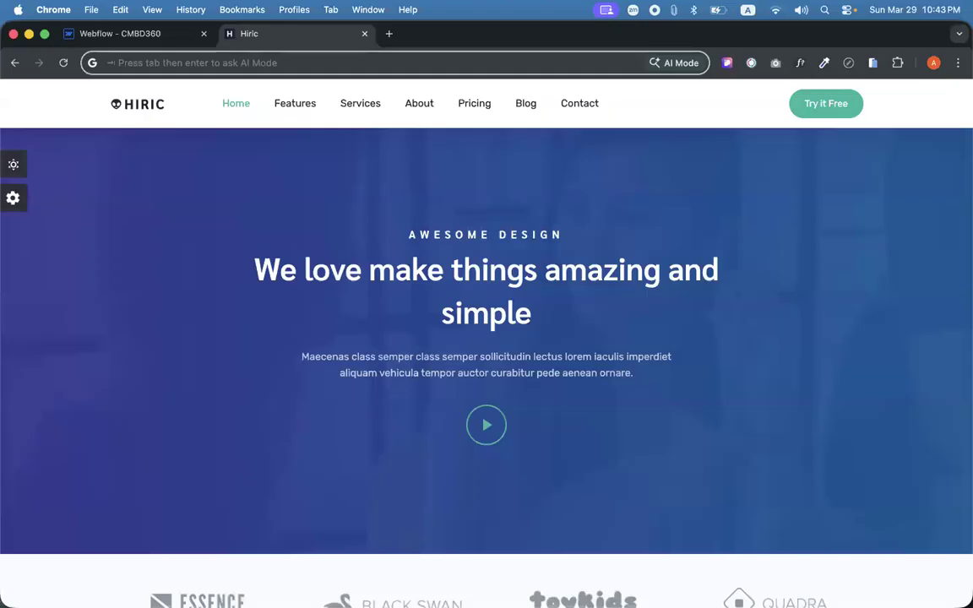
Open demoepic.wuaze.com in place of the Hiric demo and look through the Pacifico landing page down to the FAQ section.
type("demoepic.wuaze.com")
key("Return")
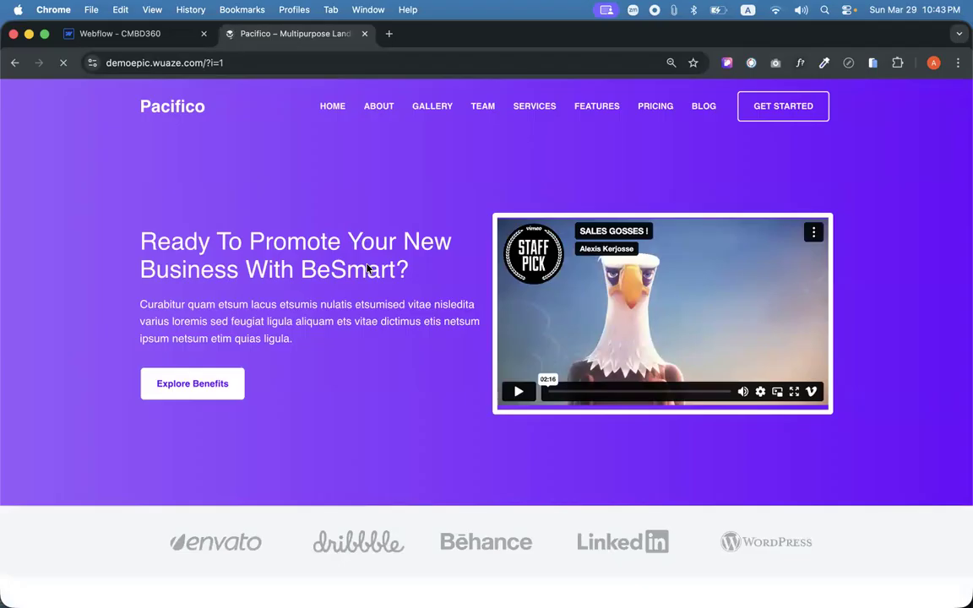
scroll(370, 341, "down", 10)
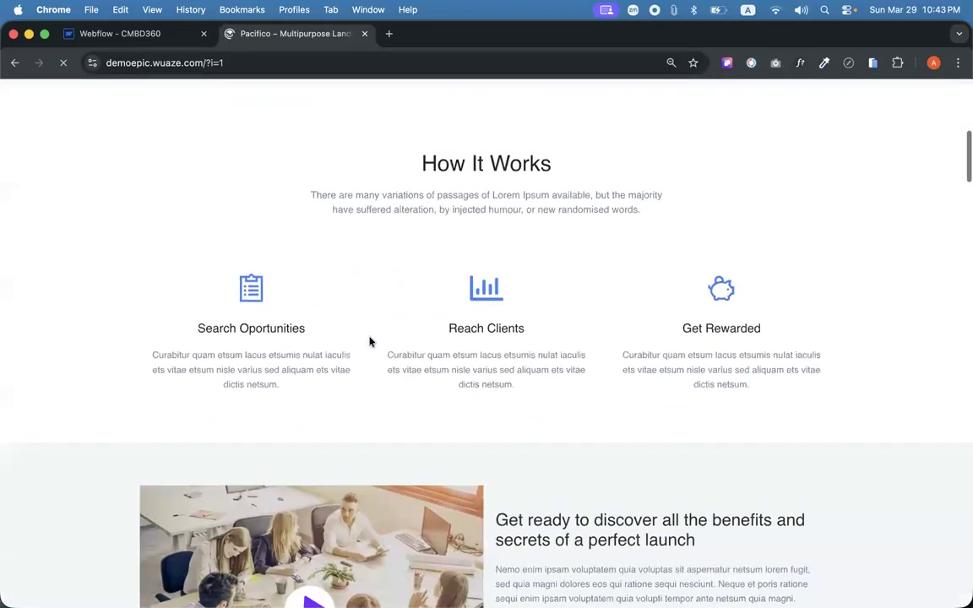
scroll(369, 341, "down", 10)
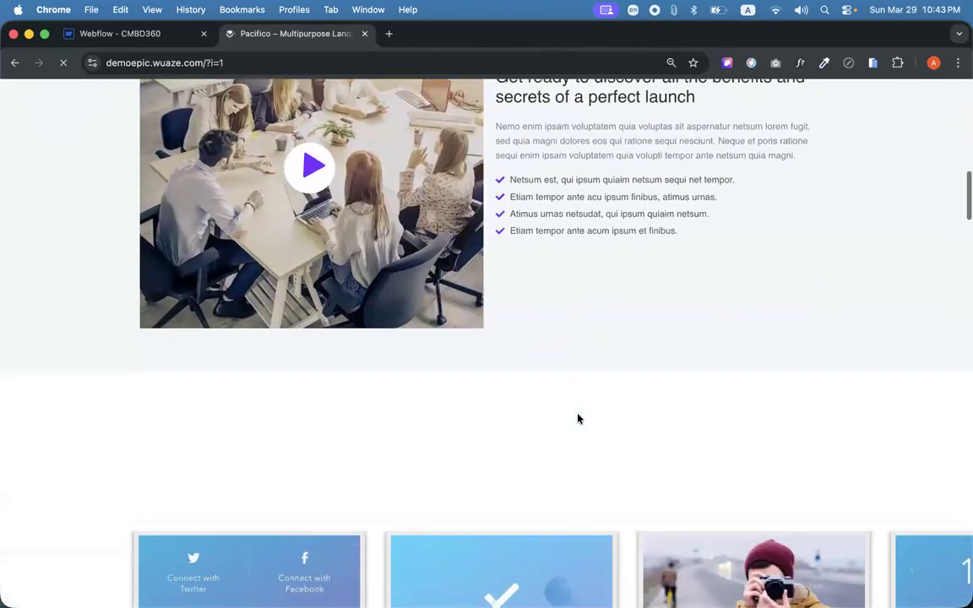
scroll(578, 419, "down", 15)
scroll(578, 419, "down", 15)
scroll(578, 419, "down", 14)
scroll(578, 419, "down", 10)
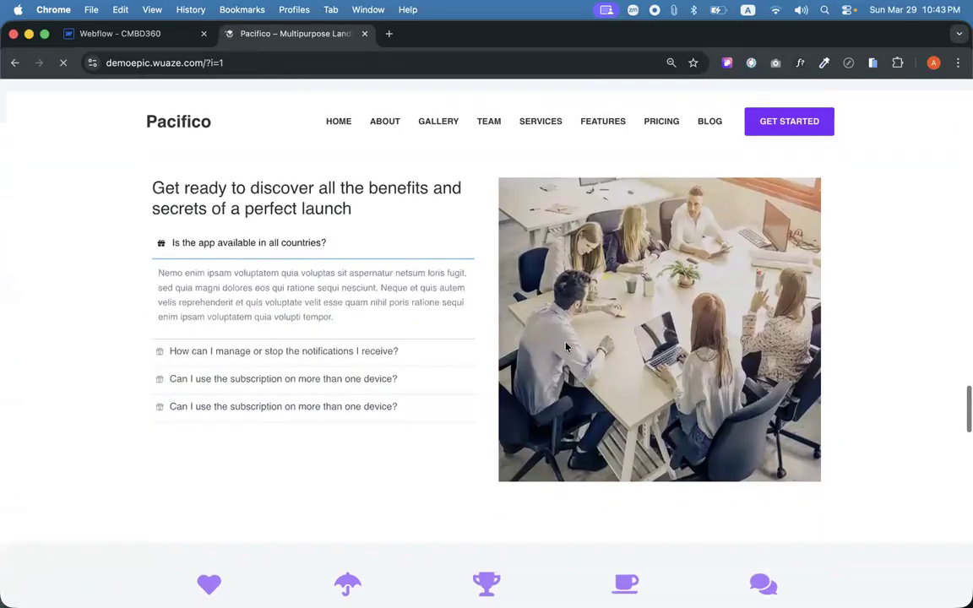
scroll(566, 346, "down", 4)
scroll(565, 347, "up", 5)
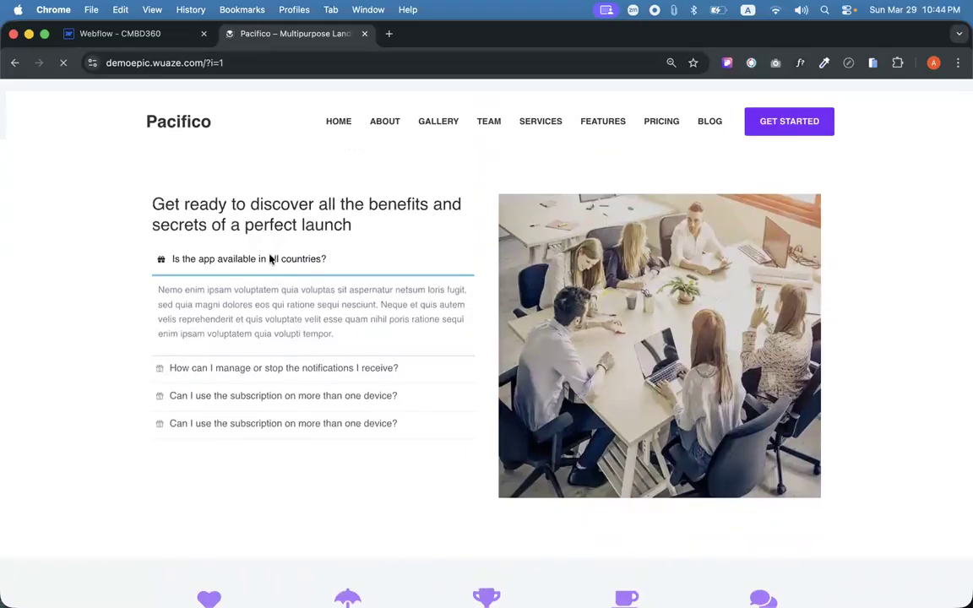
Test expanding and collapsing the FAQ item "Is the app available in all countries?" on the Pacifico page.
left_click(270, 259)
left_click(267, 287)
left_click(253, 261)
left_click(242, 263)
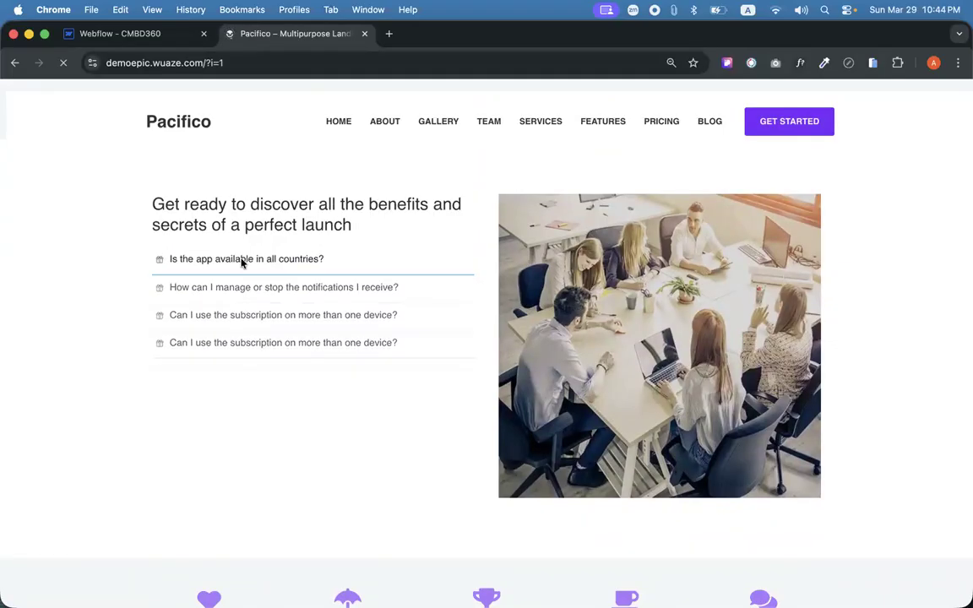
Examine the Pacifico page's counter and promotion sections, and the hero section's heading and paragraph.
scroll(296, 292, "down", 5)
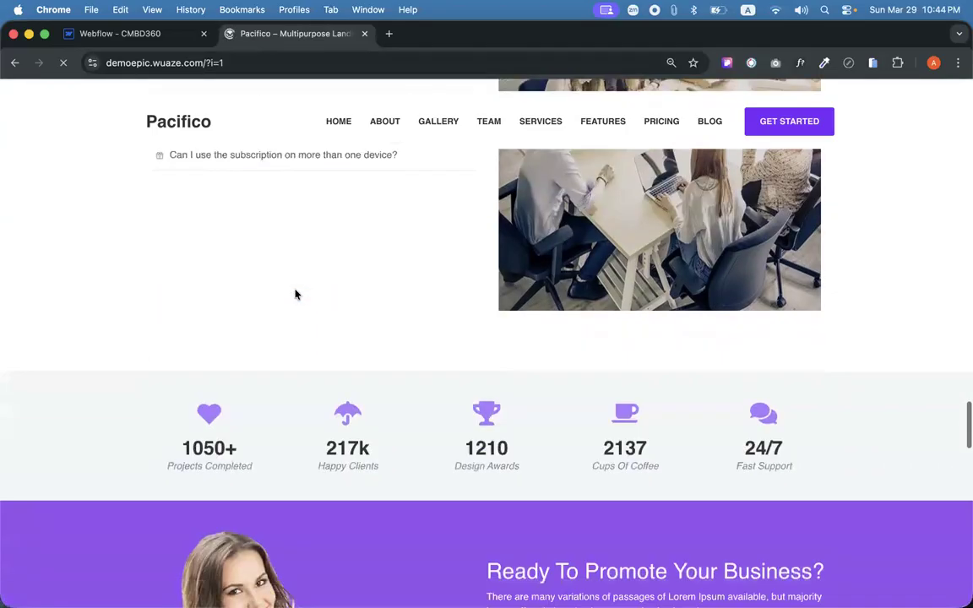
scroll(296, 294, "down", 2)
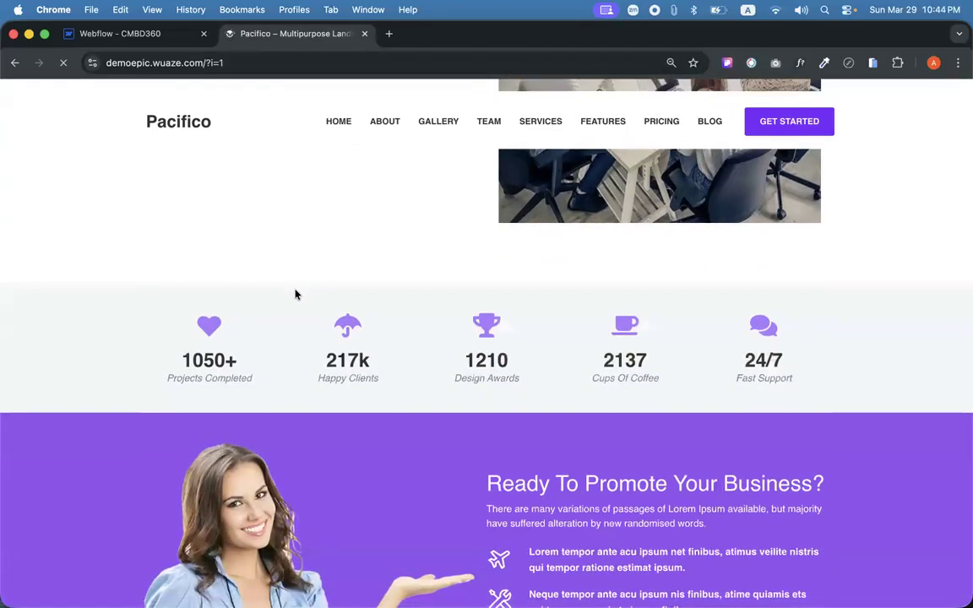
scroll(296, 294, "up", 20)
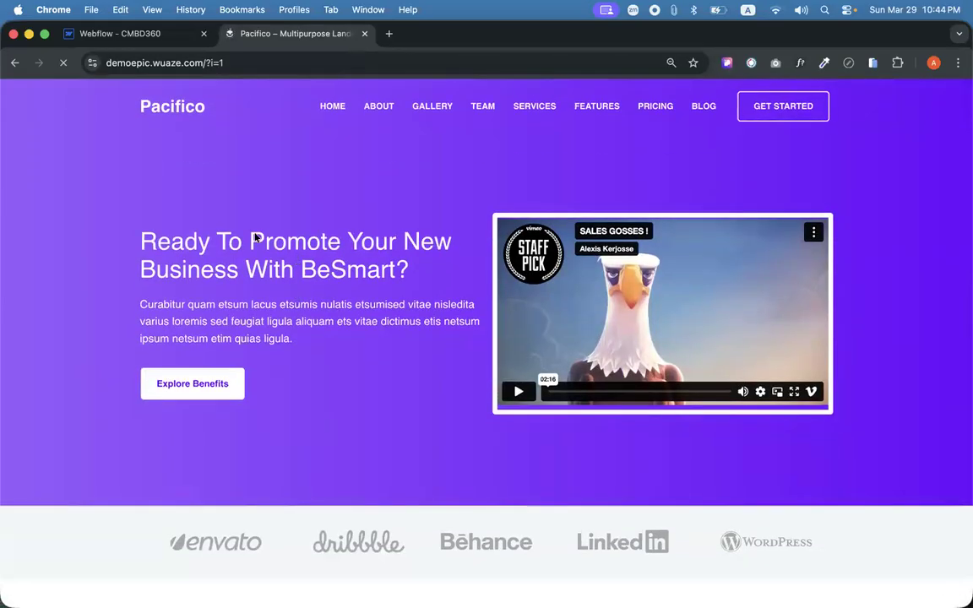
left_click_drag(138, 243, 358, 366)
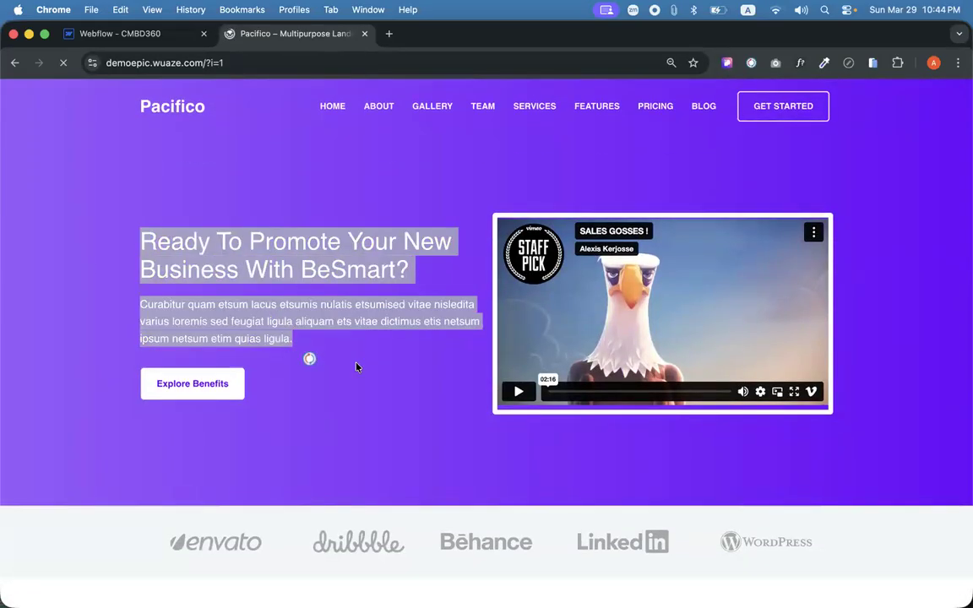
left_click(367, 371)
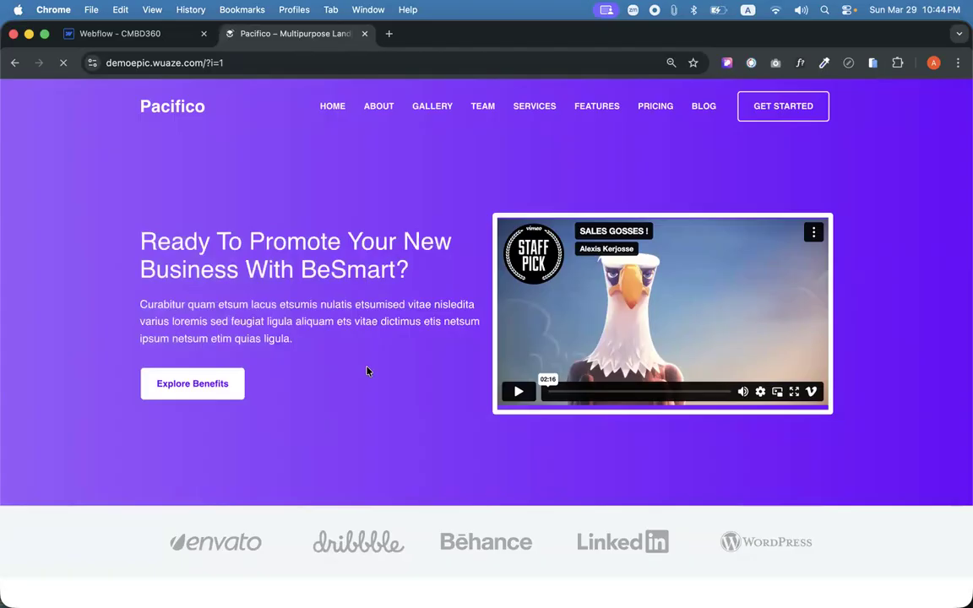
Reset the browser zoom of the Pacifico page to its default and review the upper sections at that size.
left_click(672, 62)
left_click(530, 174)
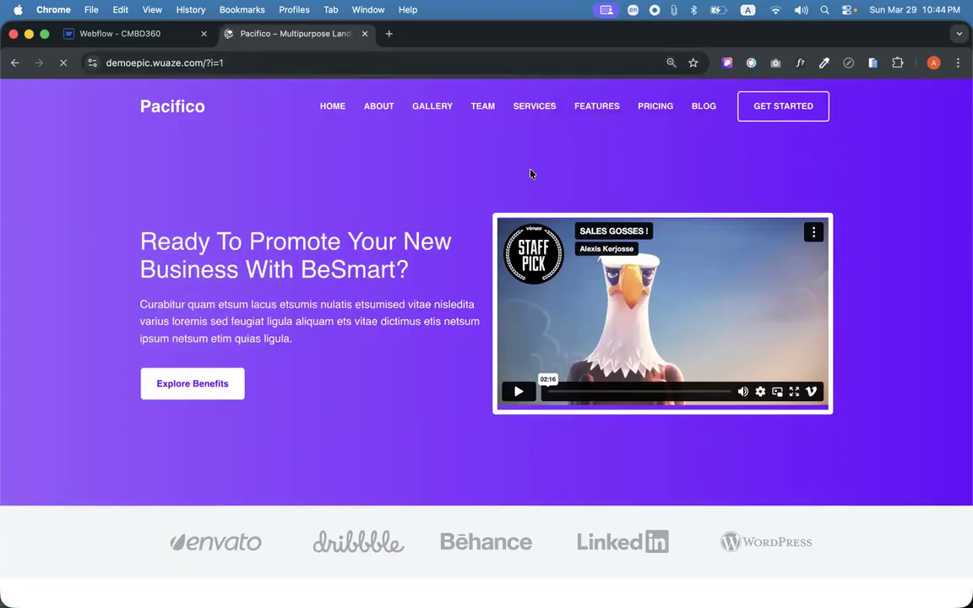
left_click(671, 63)
left_click(610, 83)
scroll(301, 305, "down", 10)
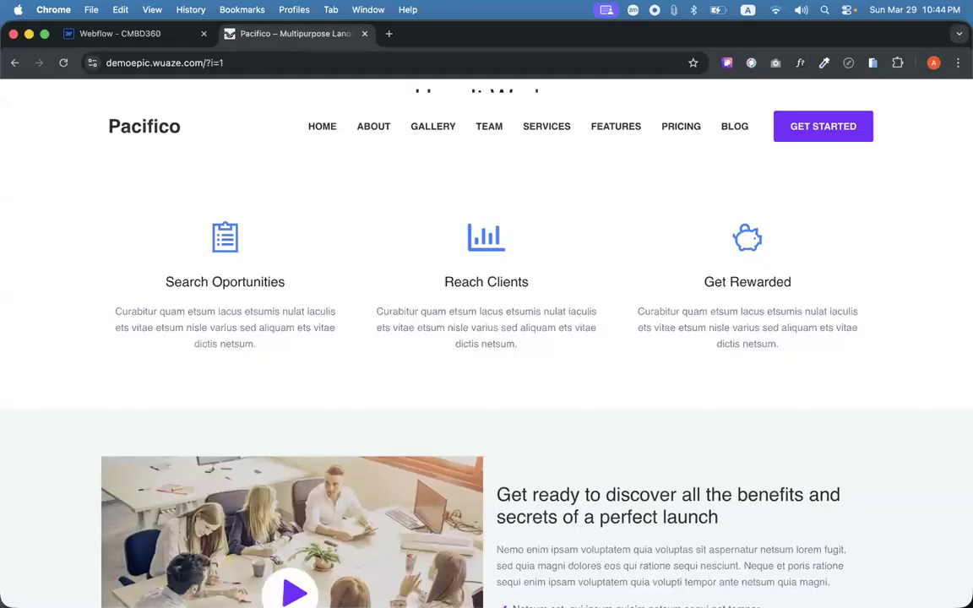
scroll(506, 540, "up", 10)
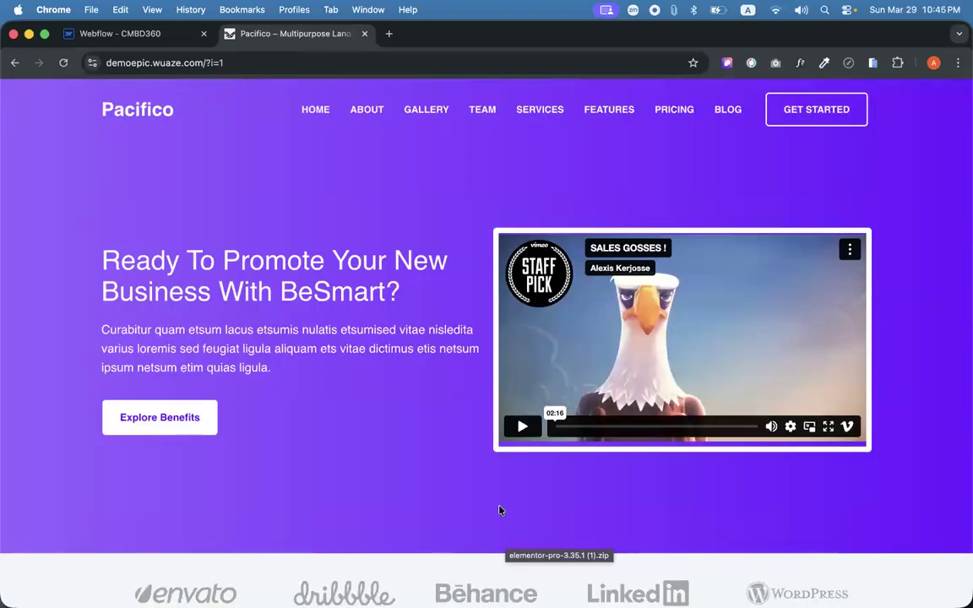
Return to the CMBD360 site in the Webflow Designer and look over the home page's testimonial and About Us sections.
left_click(118, 34)
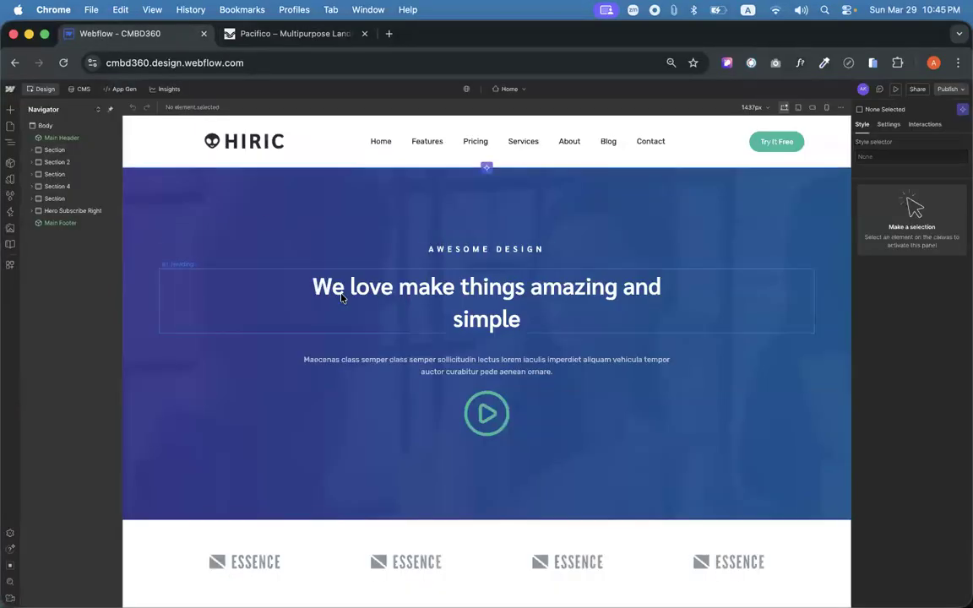
scroll(342, 296, "down", 10)
scroll(339, 297, "down", 5)
scroll(376, 352, "up", 5)
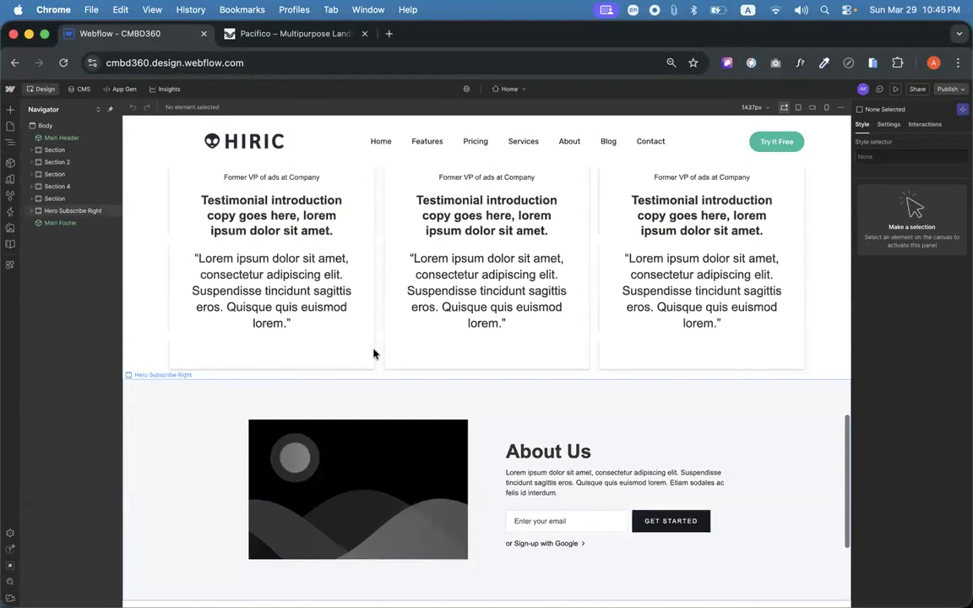
Review the home page's hero, logo, digital web design studio and Our Pricing sections on the canvas.
scroll(374, 354, "up", 15)
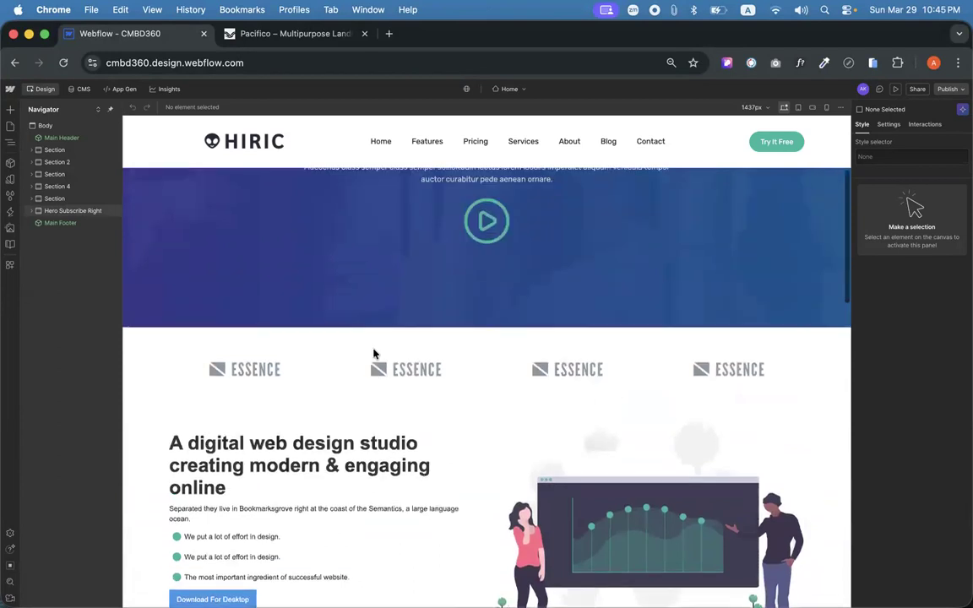
scroll(381, 389, "down", 5)
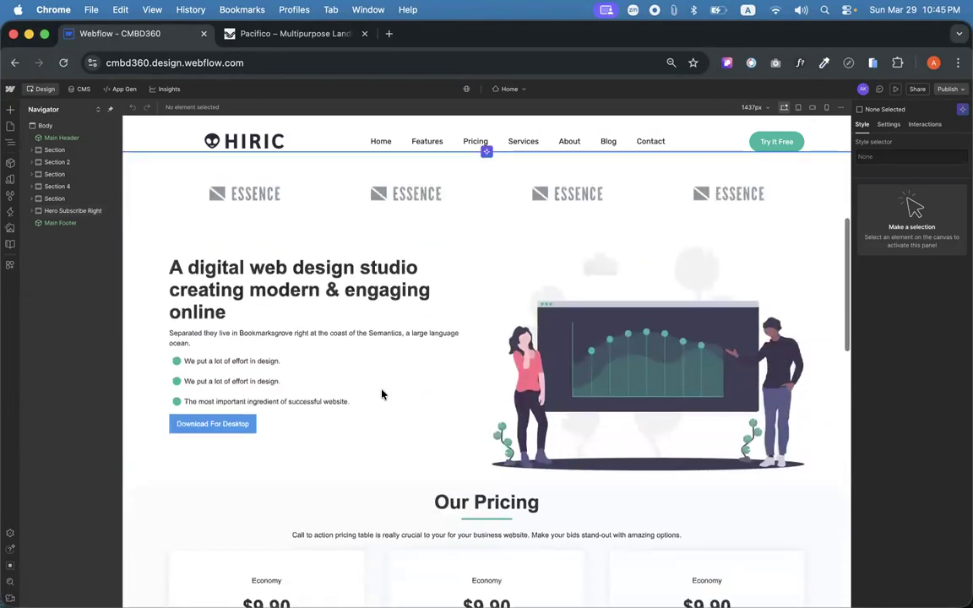
scroll(381, 393, "down", 4)
scroll(447, 228, "up", 3)
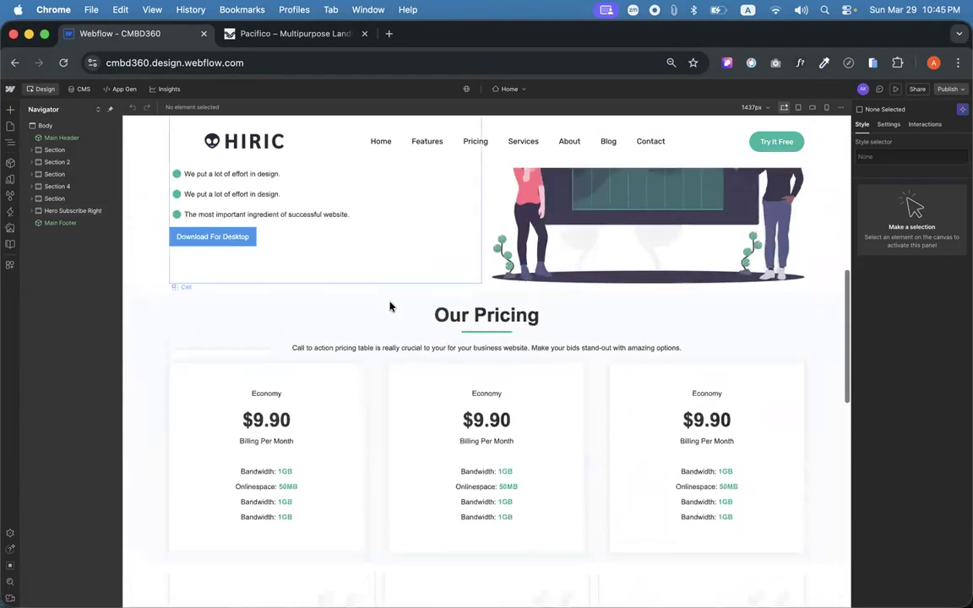
Switch to the Pacifico page and swipe through the app screenshot slider in its gallery section.
left_click(289, 34)
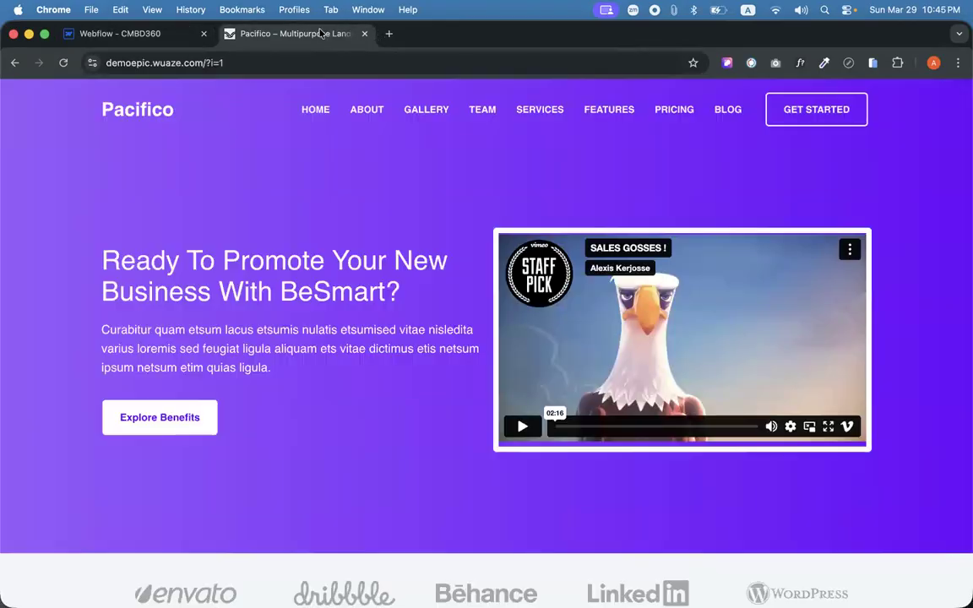
scroll(374, 130, "down", 6)
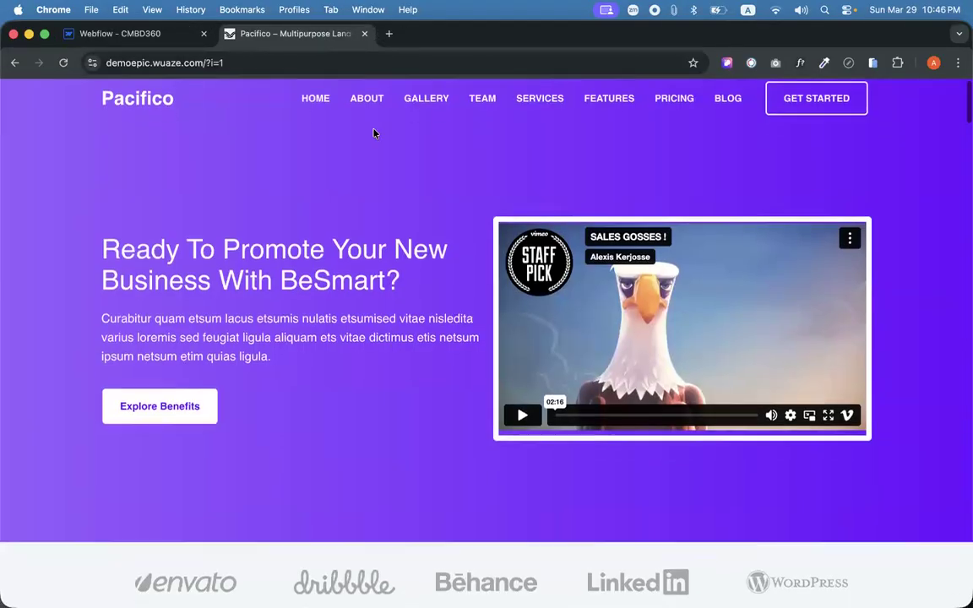
scroll(377, 257, "down", 15)
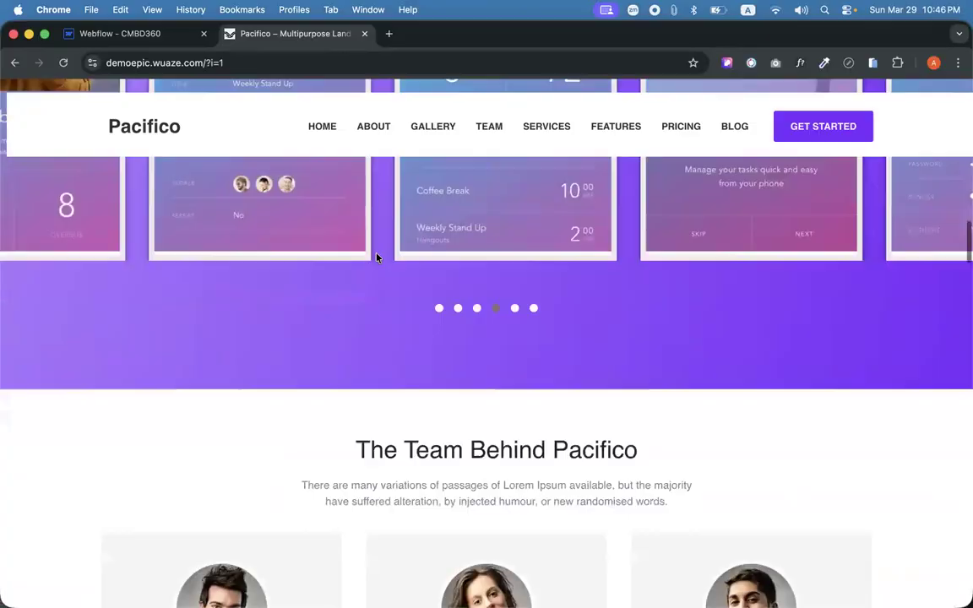
scroll(632, 259, "up", 2)
scroll(632, 259, "up", 1)
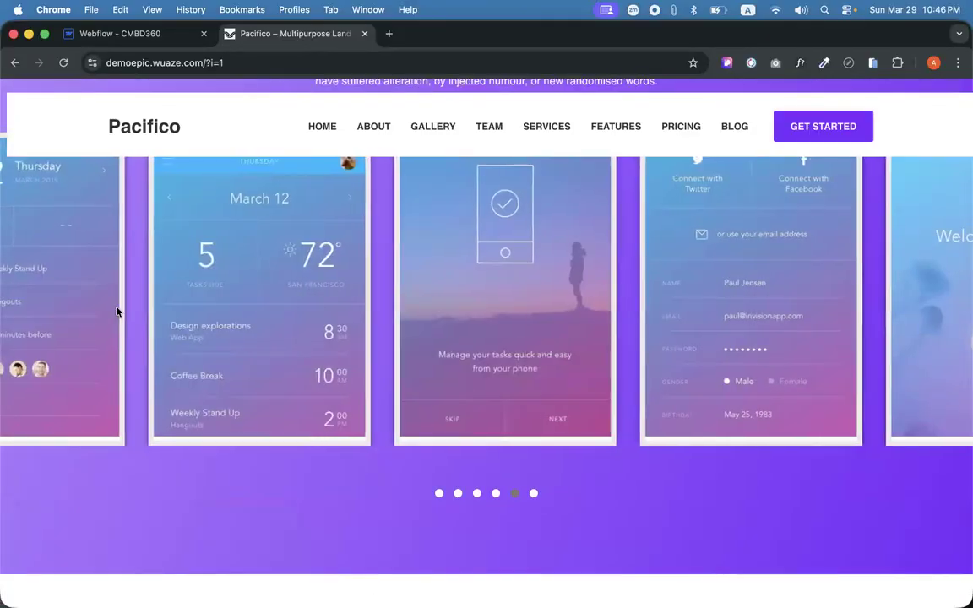
left_click_drag(650, 297, 330, 321)
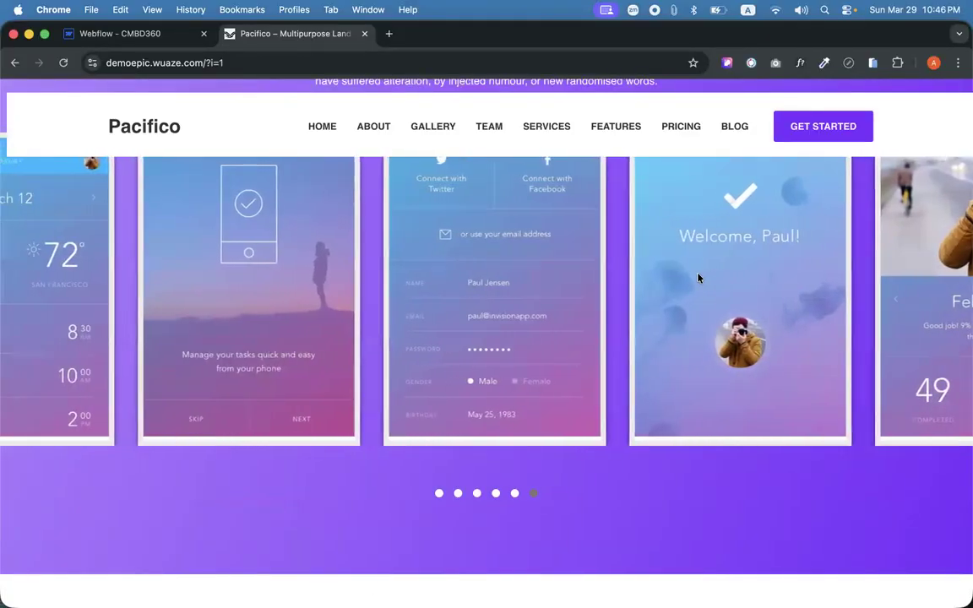
left_click_drag(700, 276, 309, 304)
left_click_drag(596, 285, 430, 301)
Find the Pacifico page's testimonial slider below the team section and swipe through its slides.
scroll(430, 301, "down", 6)
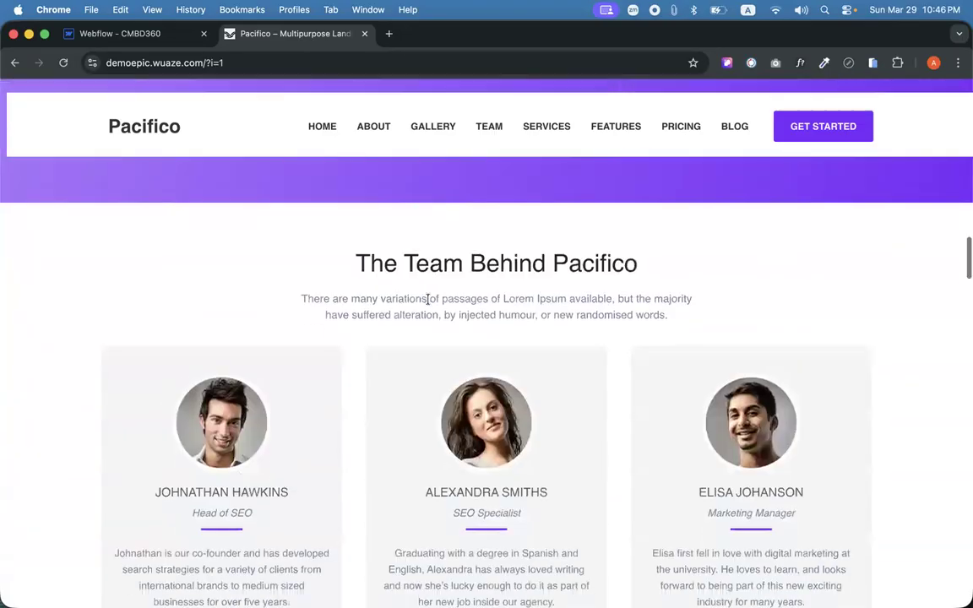
scroll(454, 203, "down", 12)
scroll(454, 201, "up", 4)
scroll(454, 202, "up", 6)
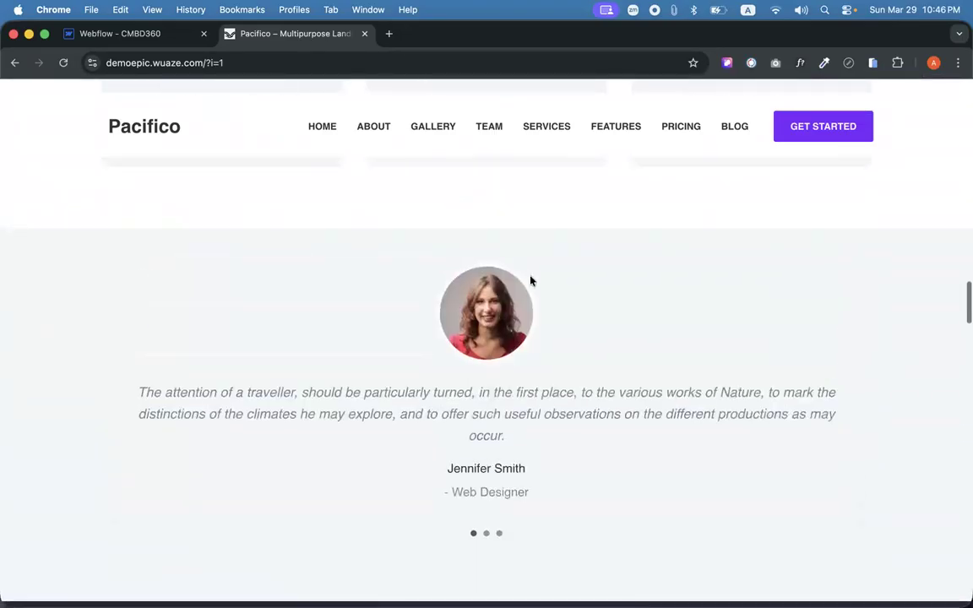
scroll(530, 280, "down", 2)
left_click_drag(513, 279, 270, 291)
left_click_drag(538, 306, 170, 314)
left_click_drag(609, 266, 328, 301)
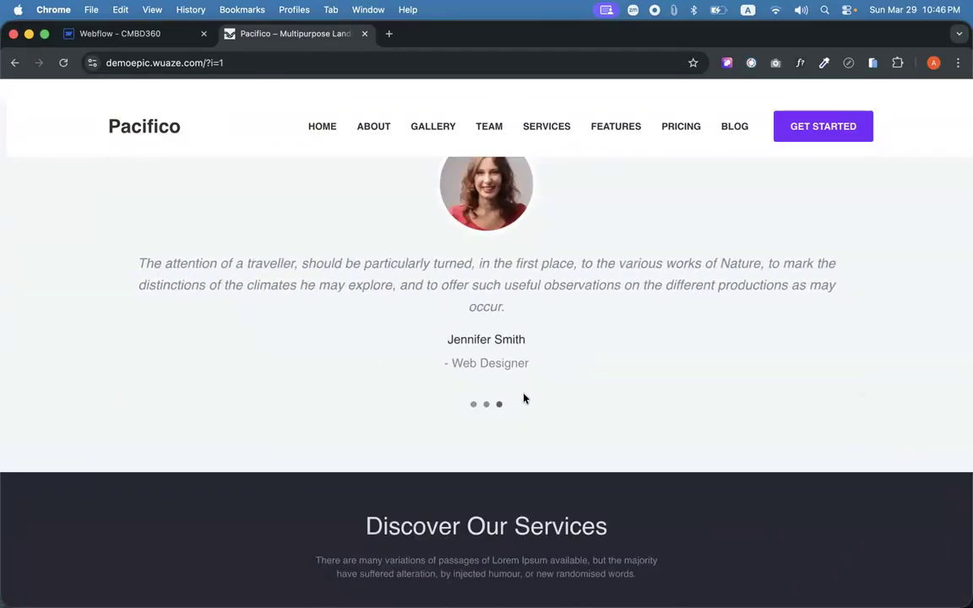
Look over the Pacifico page's services, waiting-list and pricing sections, finishing back at the hero.
scroll(524, 397, "down", 3)
scroll(524, 398, "down", 8)
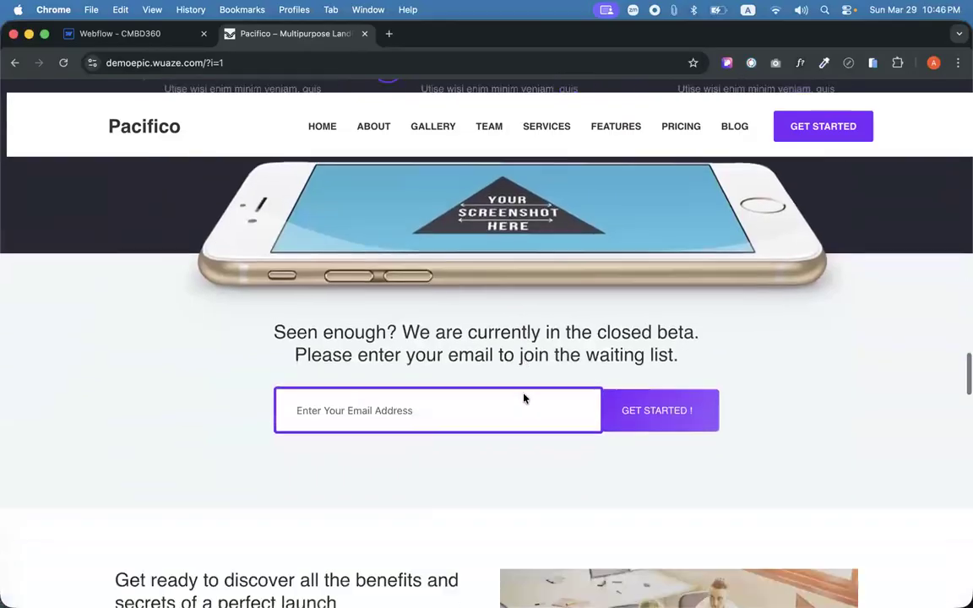
scroll(524, 398, "down", 10)
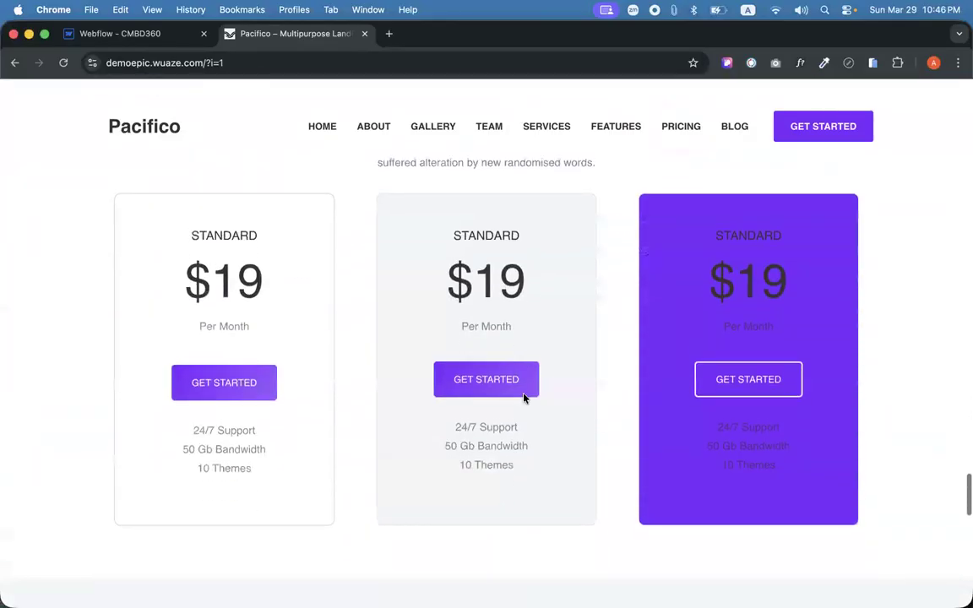
scroll(523, 397, "up", 15)
scroll(524, 397, "up", 10)
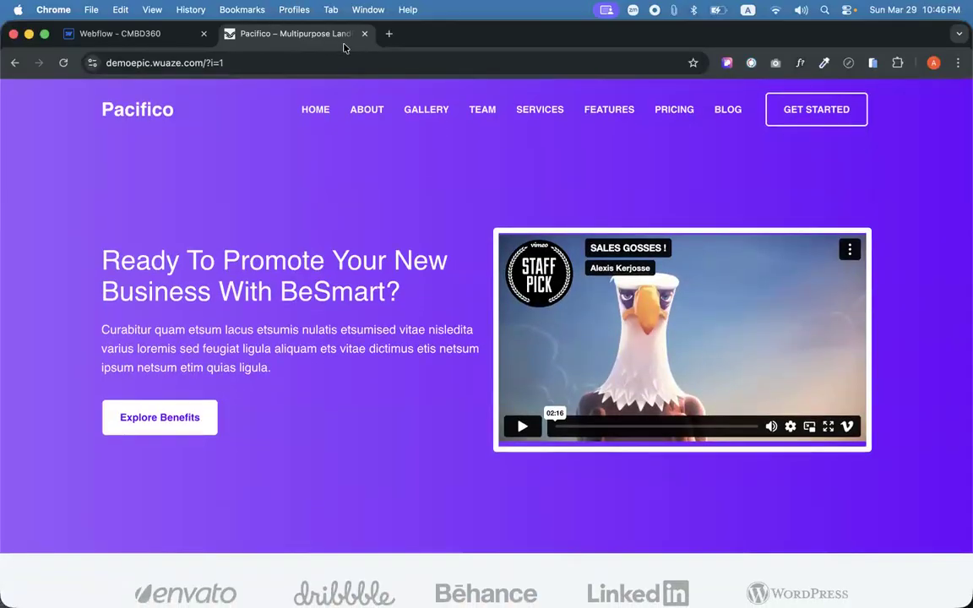
Search Google for "slider for website" in a new browser tab.
left_click(389, 33)
type("slider")
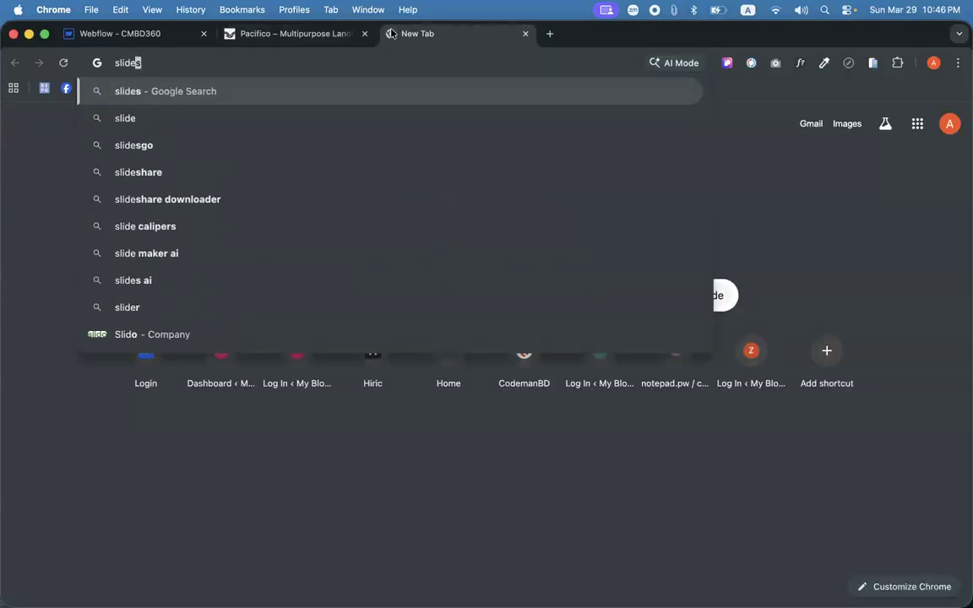
key("Return")
left_click(307, 116)
type("for ")
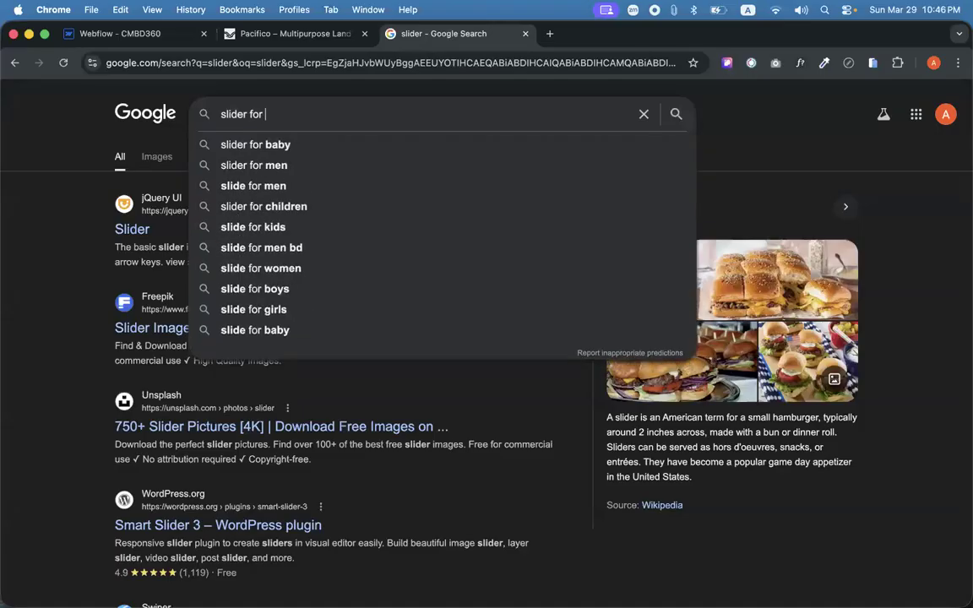
type("website")
key("Return")
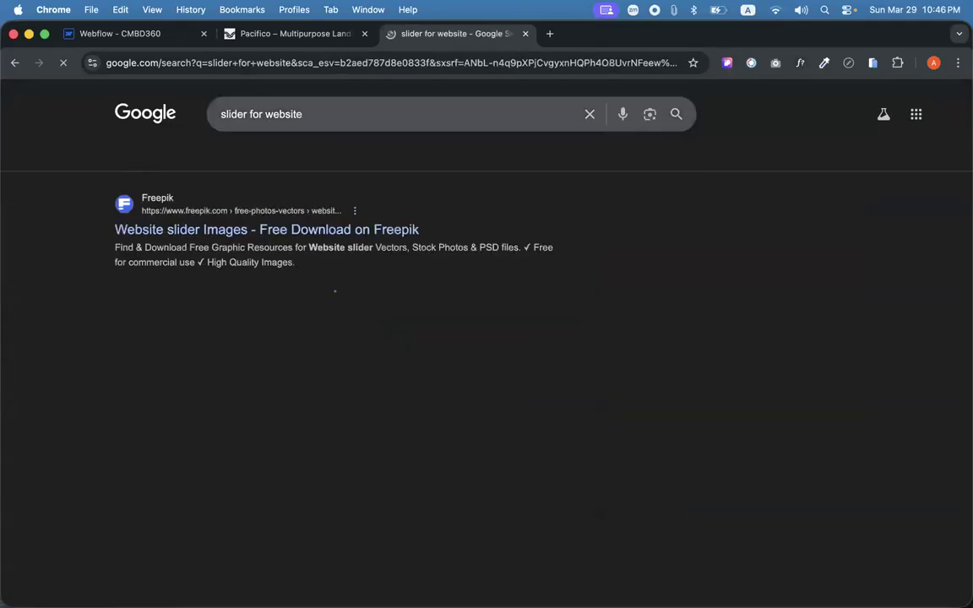
Open the ColibriWP website slider article from the image results, close the search page, and examine the article's slider example.
left_click(160, 157)
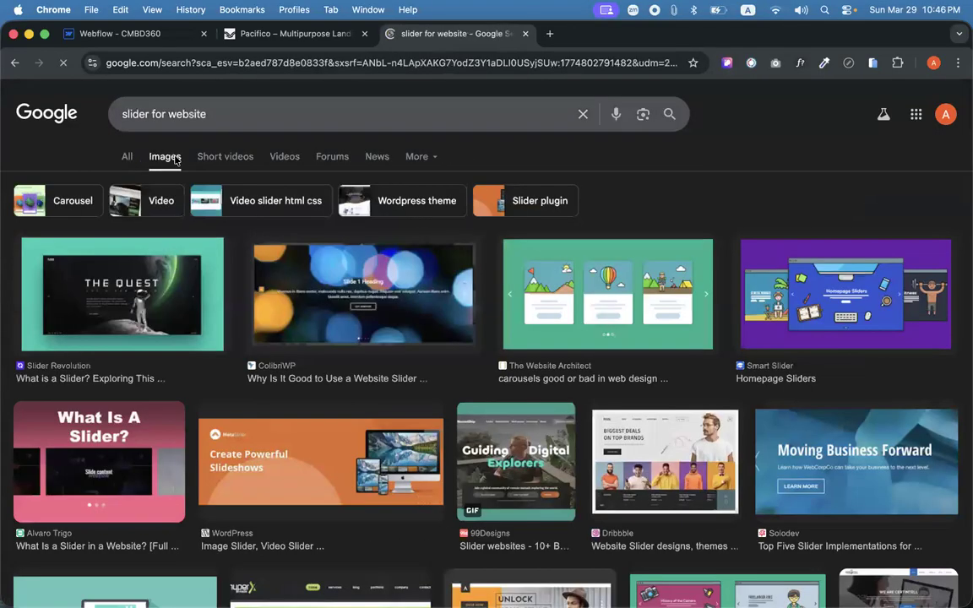
left_click(469, 302)
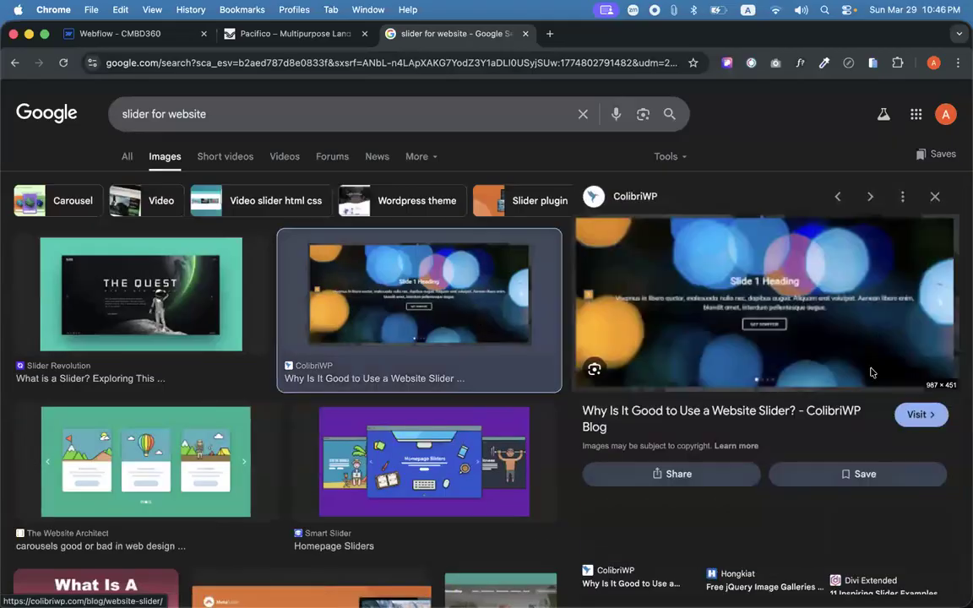
left_click(920, 415)
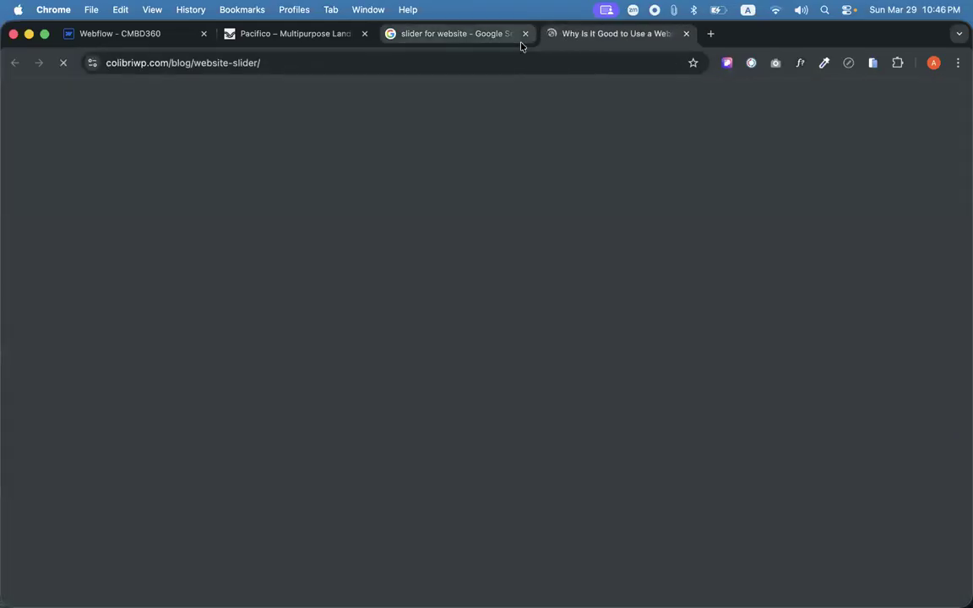
left_click(526, 35)
scroll(533, 358, "down", 4)
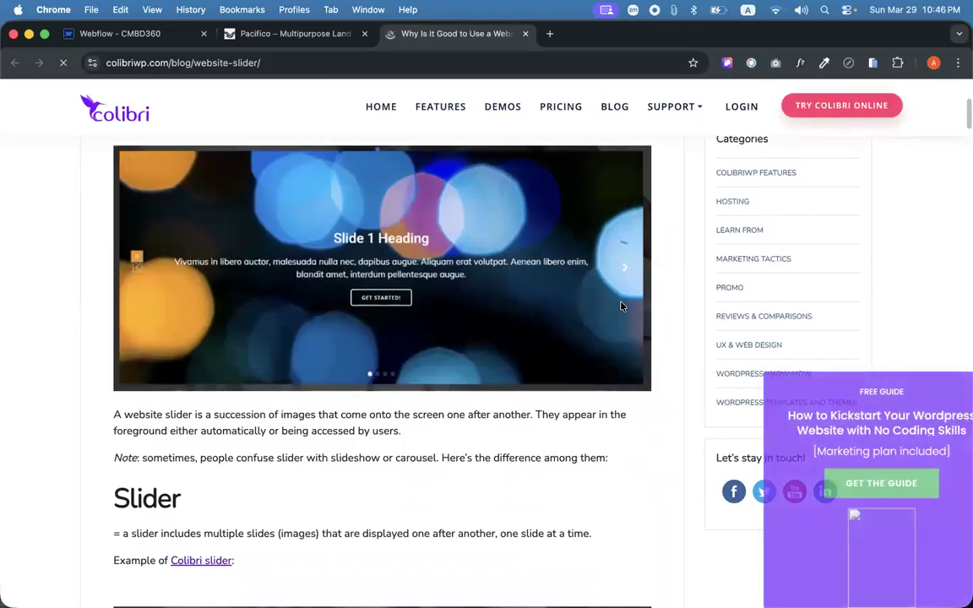
scroll(499, 352, "down", 3)
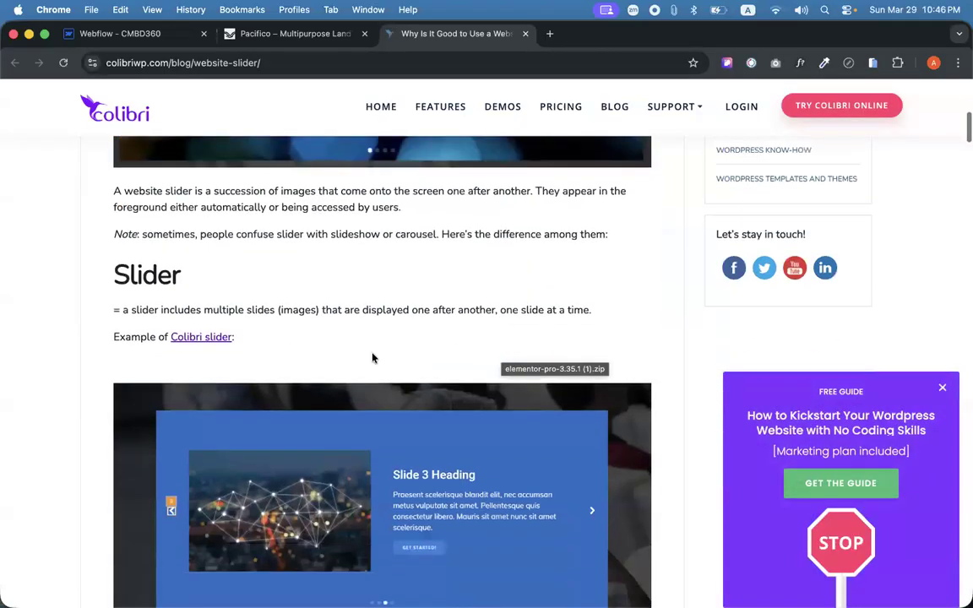
Try the article's Colibri slider example link, go back to read the slideshow and carousel explanations, and close the article.
left_click(212, 337)
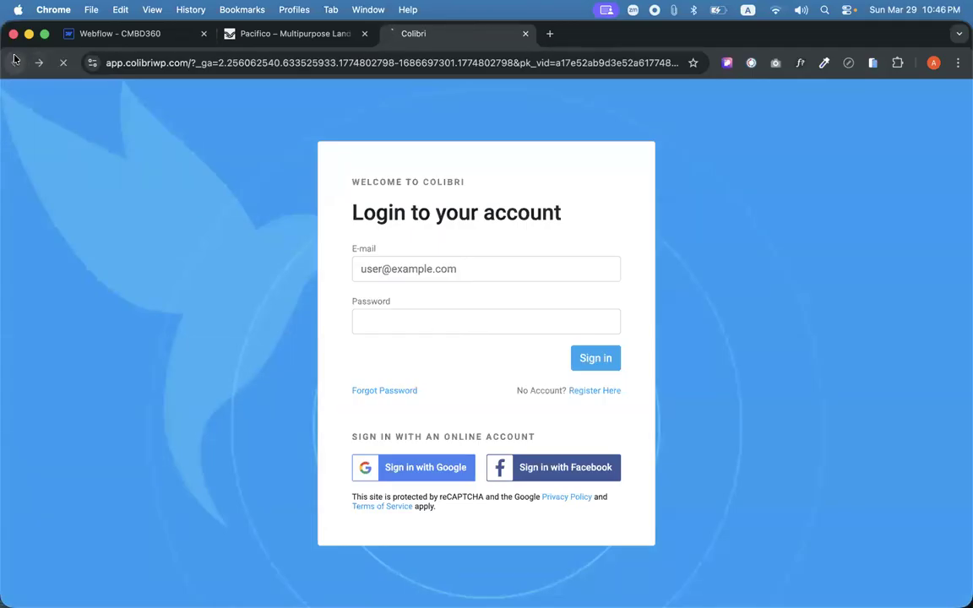
left_click(14, 63)
scroll(259, 338, "down", 3)
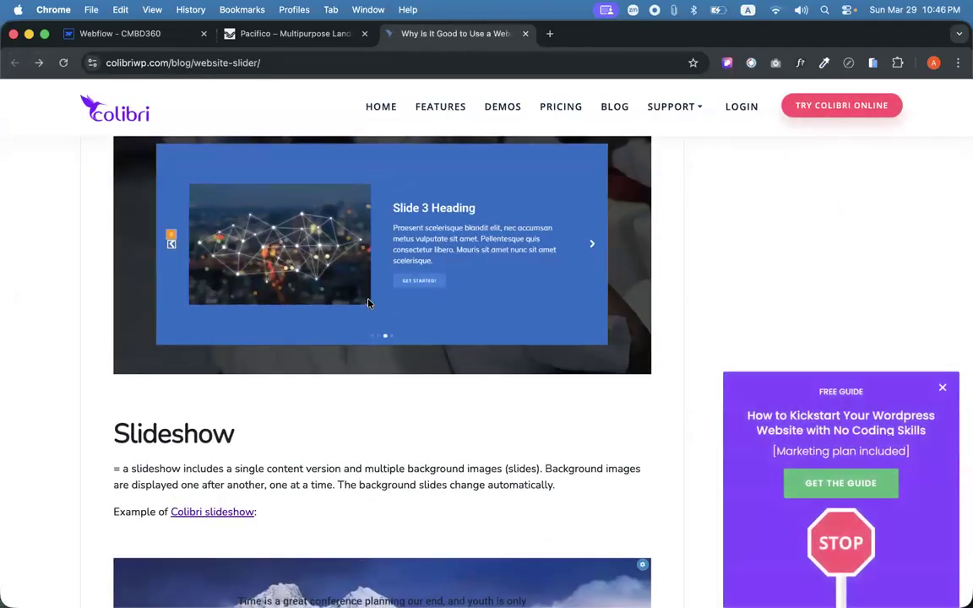
scroll(539, 328, "down", 5)
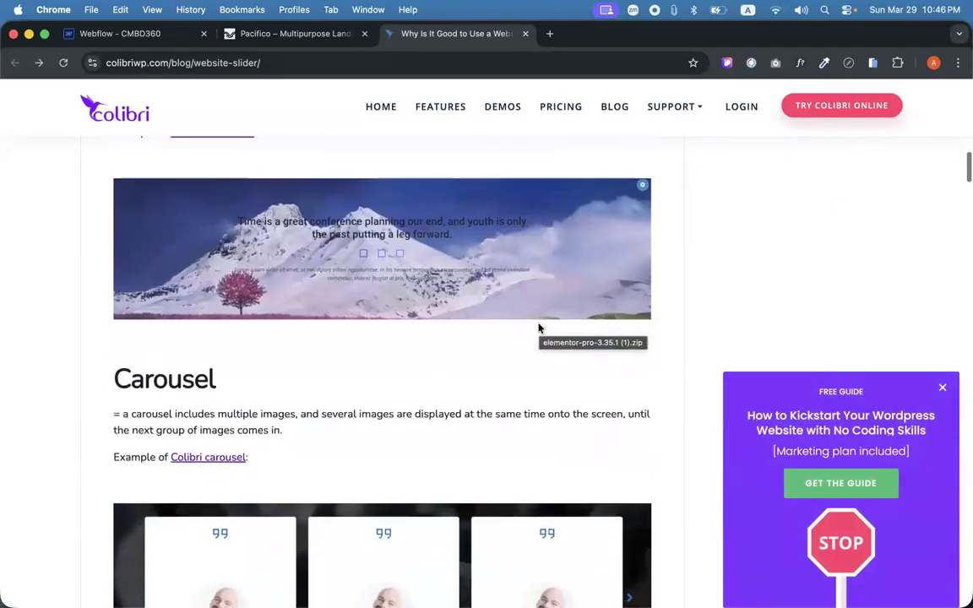
scroll(454, 190, "up", 20)
key("super+w")
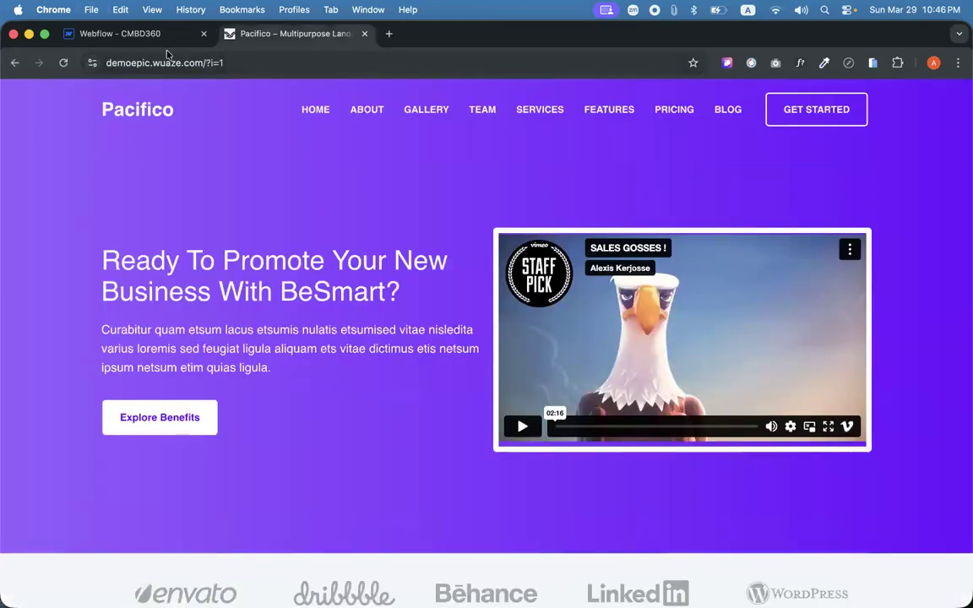
Return to the CMBD360 site in the Webflow Designer and add a Section directly above the Our Pricing section.
left_click(135, 33)
scroll(410, 405, "up", 2)
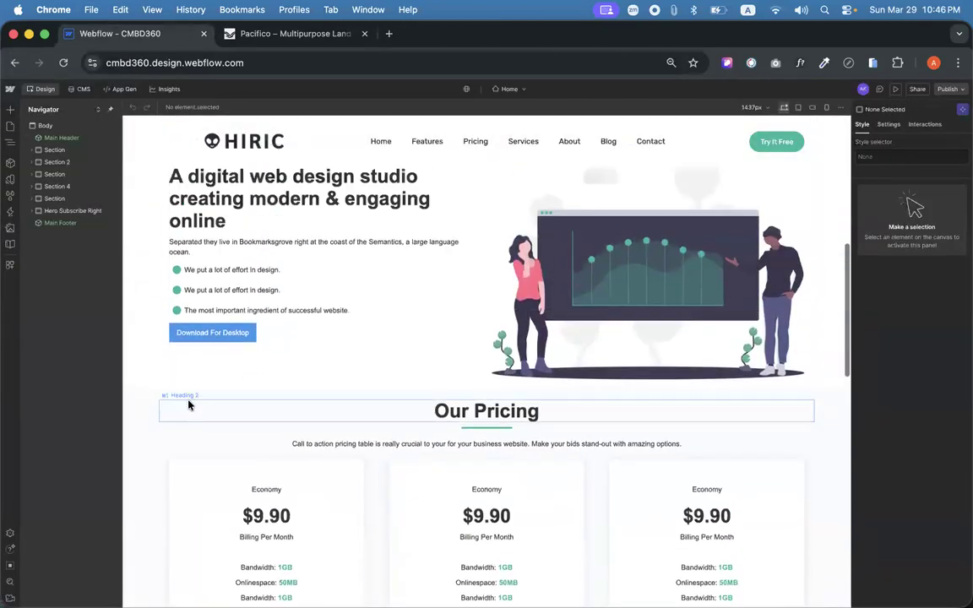
scroll(169, 363, "down", 2)
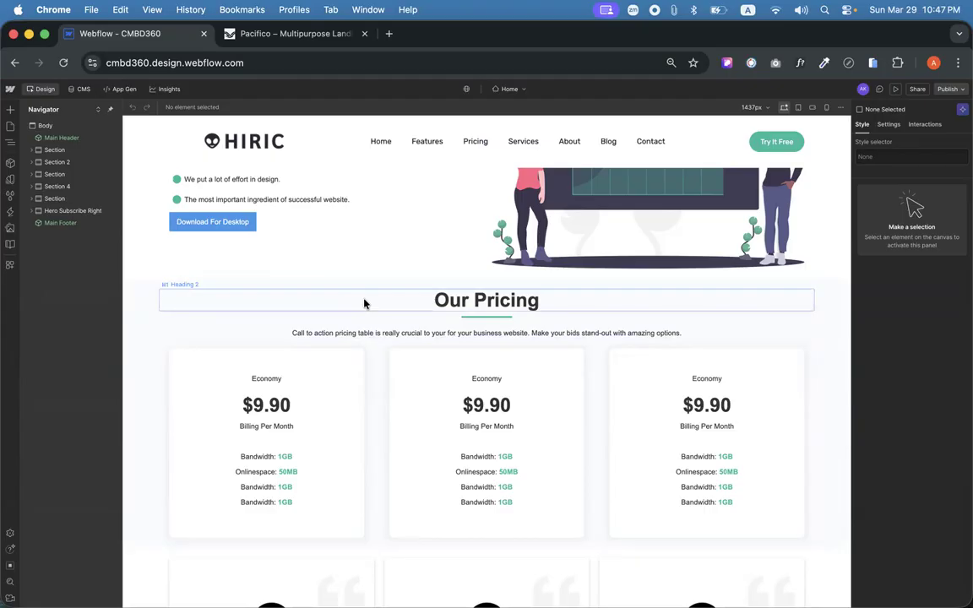
left_click(9, 110)
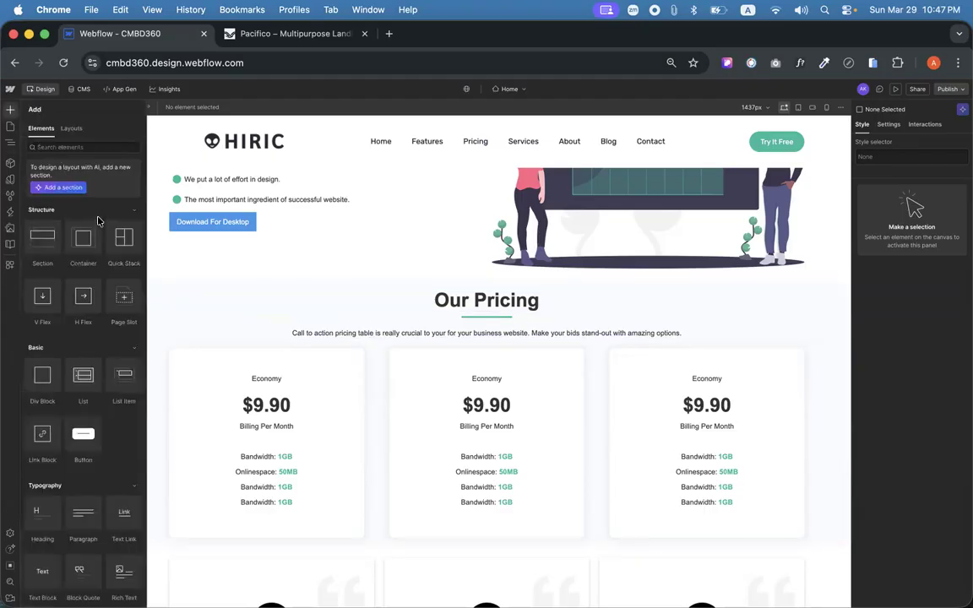
left_click_drag(43, 211, 143, 278)
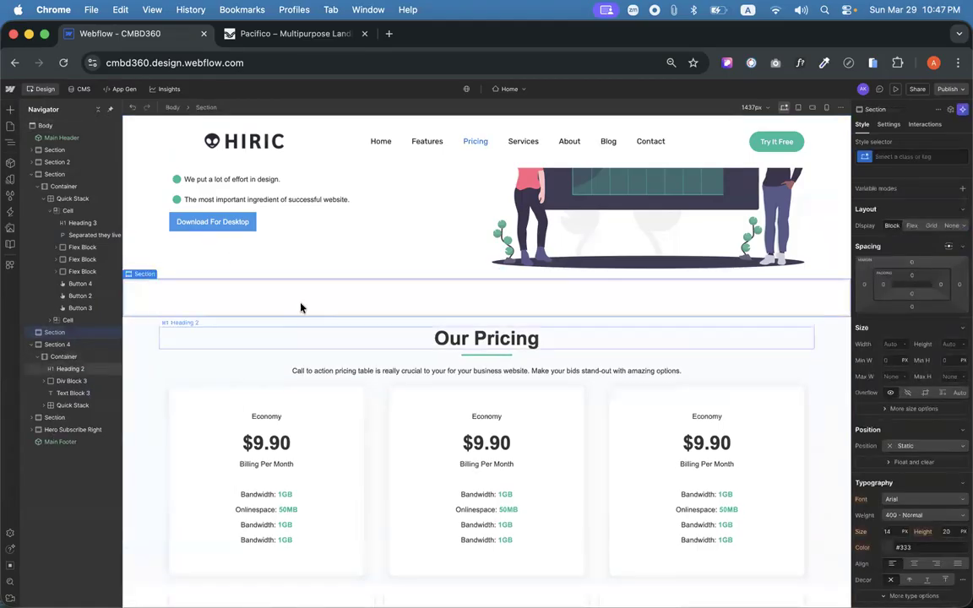
Insert a Container into the new section and assign it the existing class "Container".
key("super+e")
type("con")
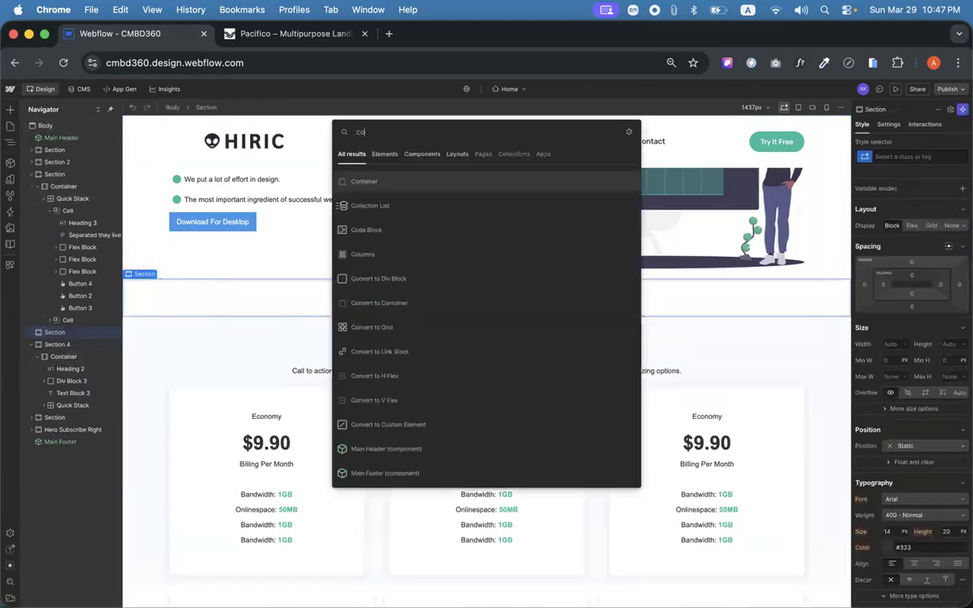
key("Return")
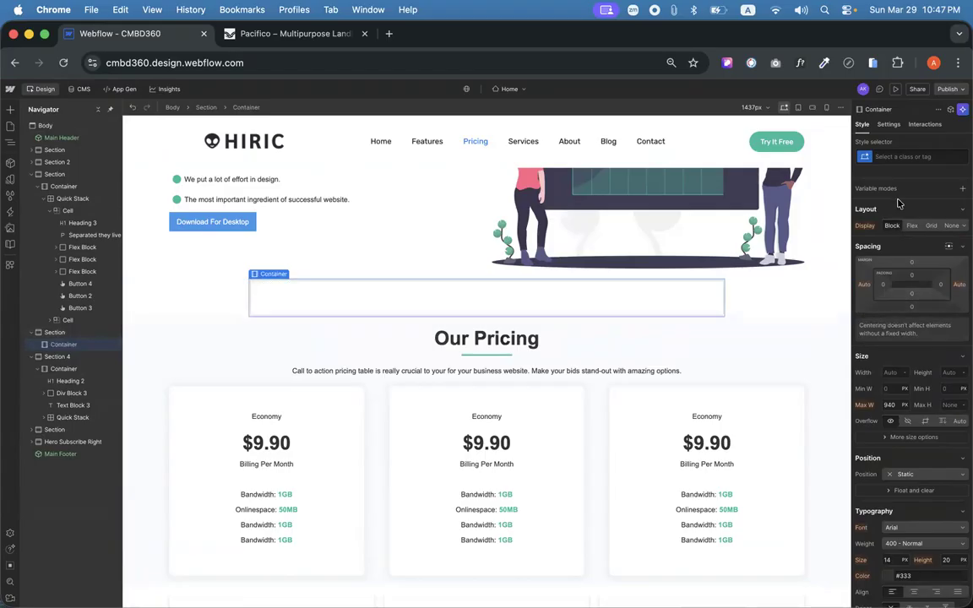
left_click(904, 157)
type("co")
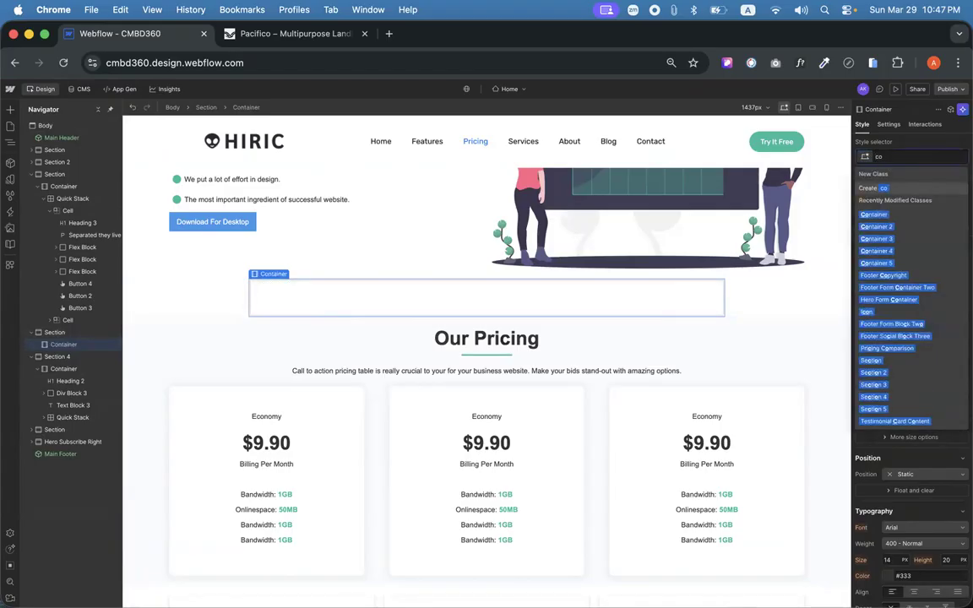
type("n")
key("Return")
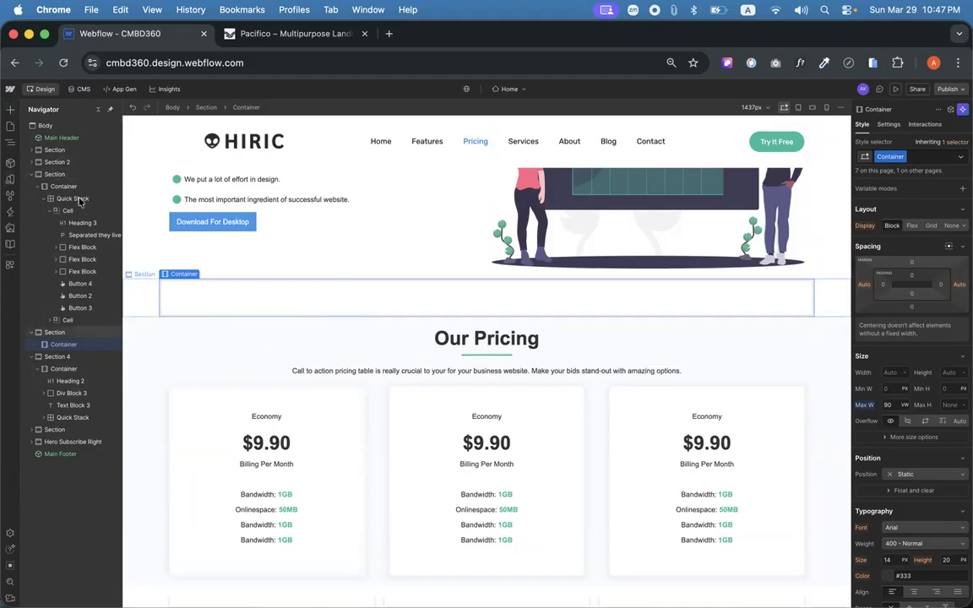
Search the elements for "slid" and insert a Slider into the empty container above Our Pricing.
left_click(10, 109)
scroll(93, 330, "down", 10)
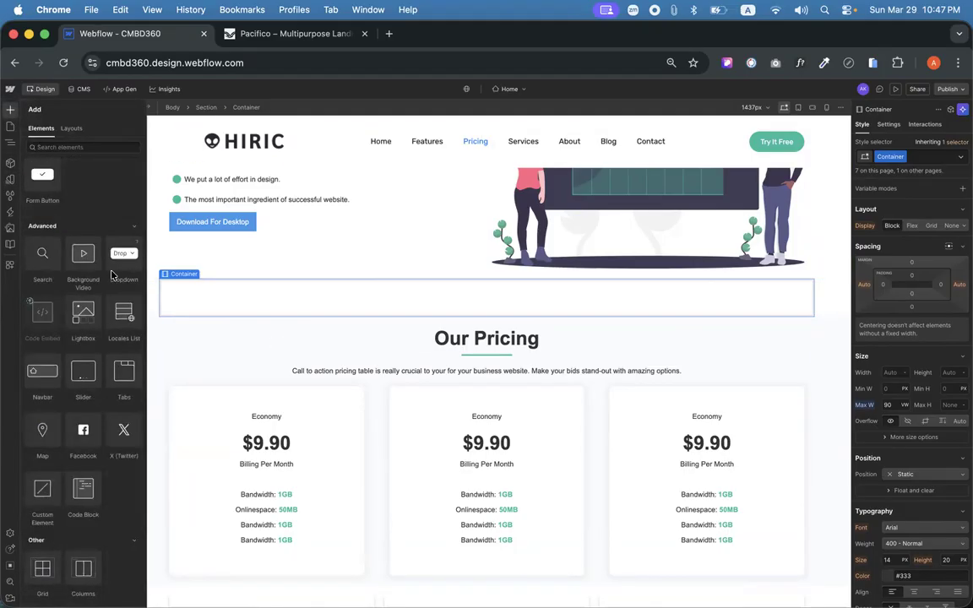
scroll(112, 274, "up", 8)
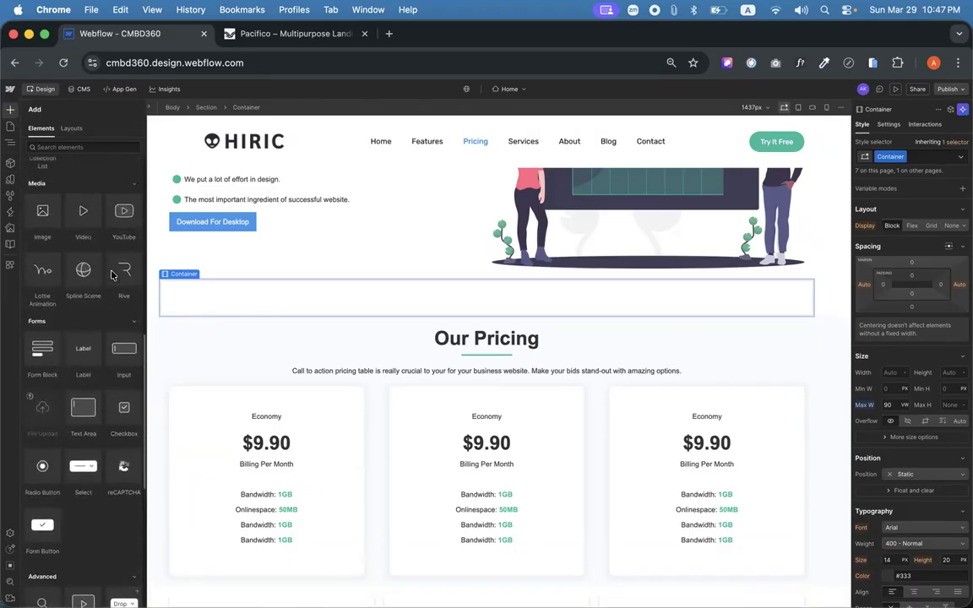
left_click(79, 148)
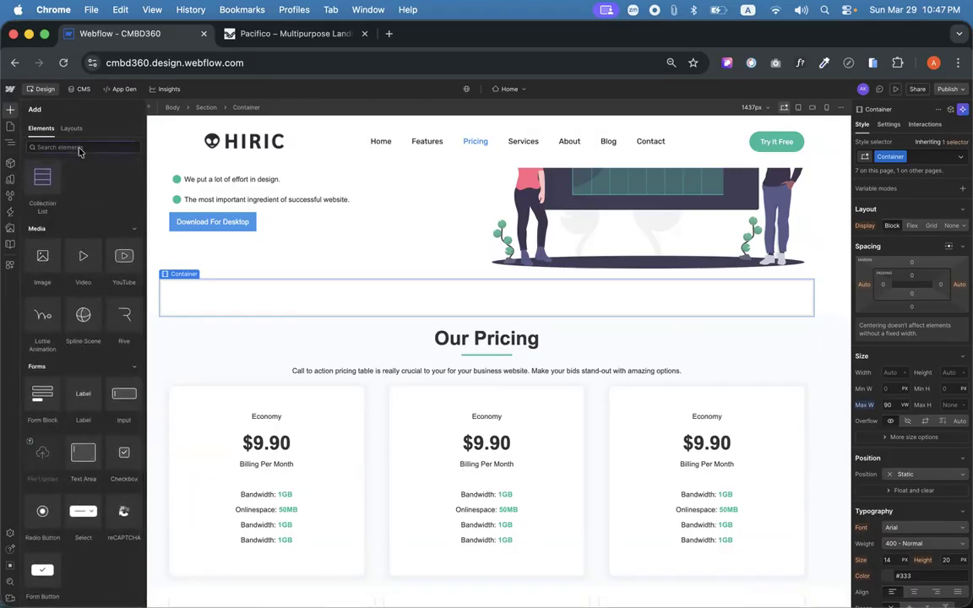
type("slid")
left_click_drag(37, 221, 297, 292)
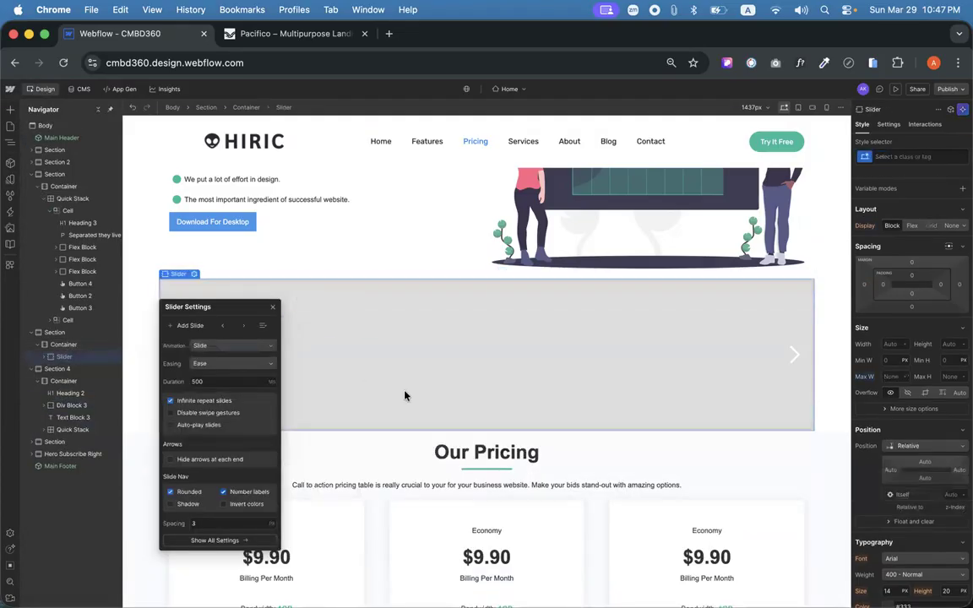
Move the slider settings aside and switch the slider to show slide 2.
left_click_drag(217, 307, 336, 124)
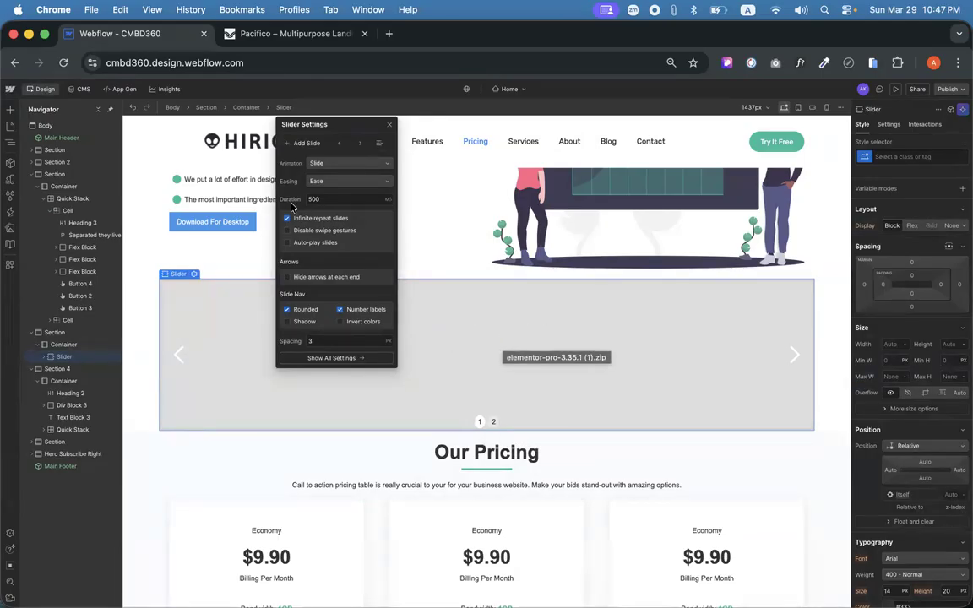
left_click(379, 146)
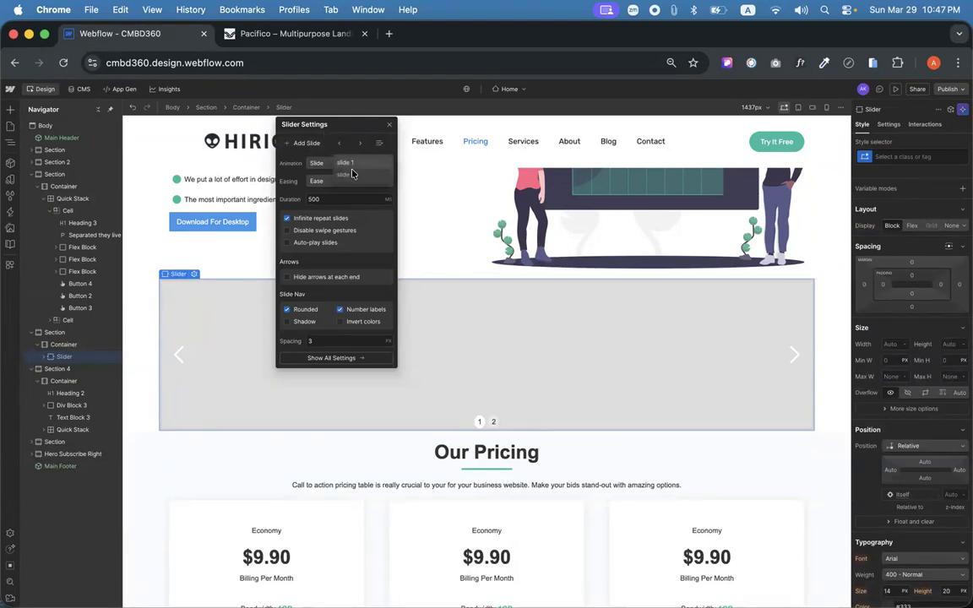
left_click(354, 175)
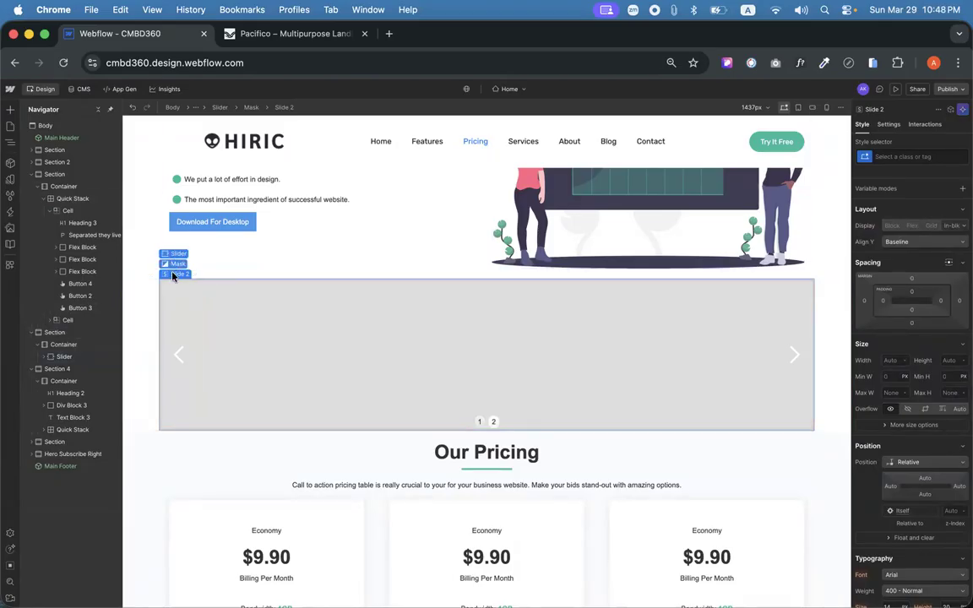
Examine the slider's structure by selecting its parent container, section and body, the slide nav, slide 2 and the arrow icon, ending on the Slider.
left_click(174, 254)
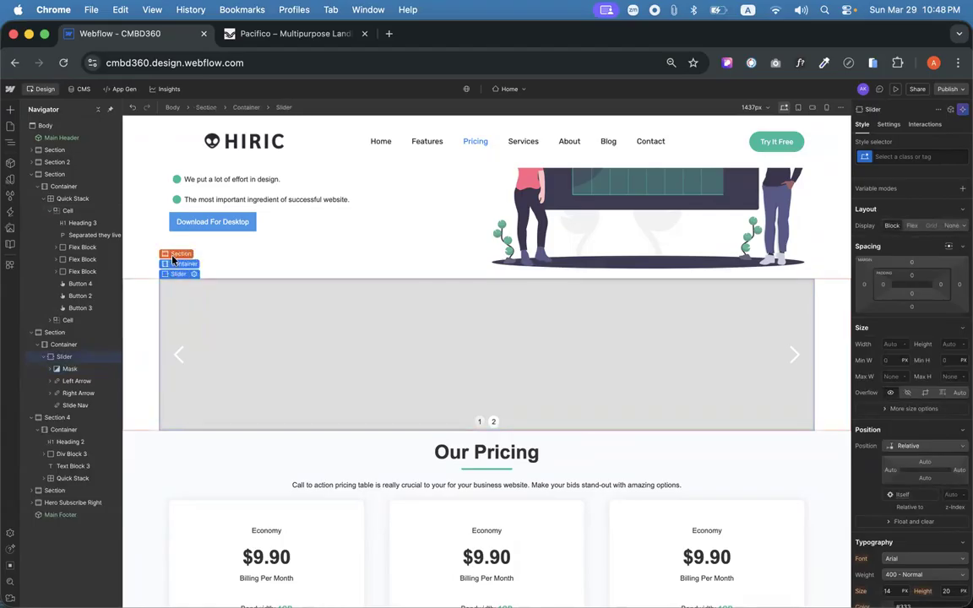
left_click(176, 263)
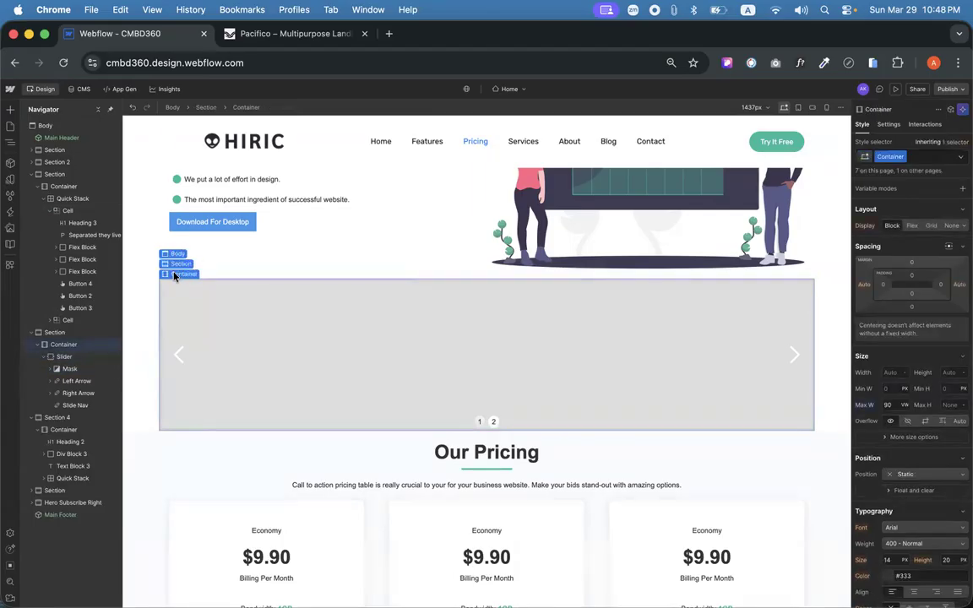
left_click(180, 263)
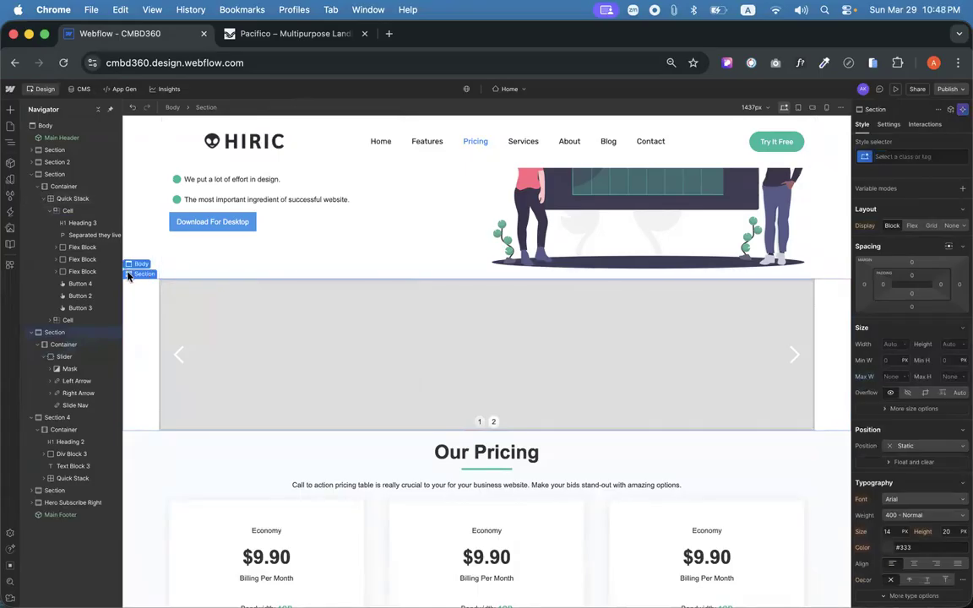
left_click(132, 264)
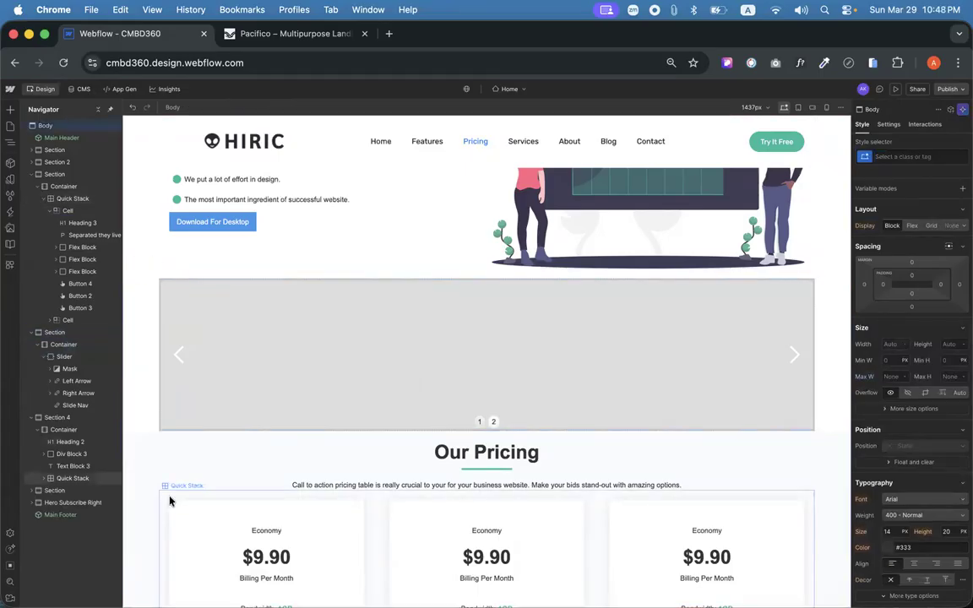
left_click(475, 420)
mouse_move(179, 405)
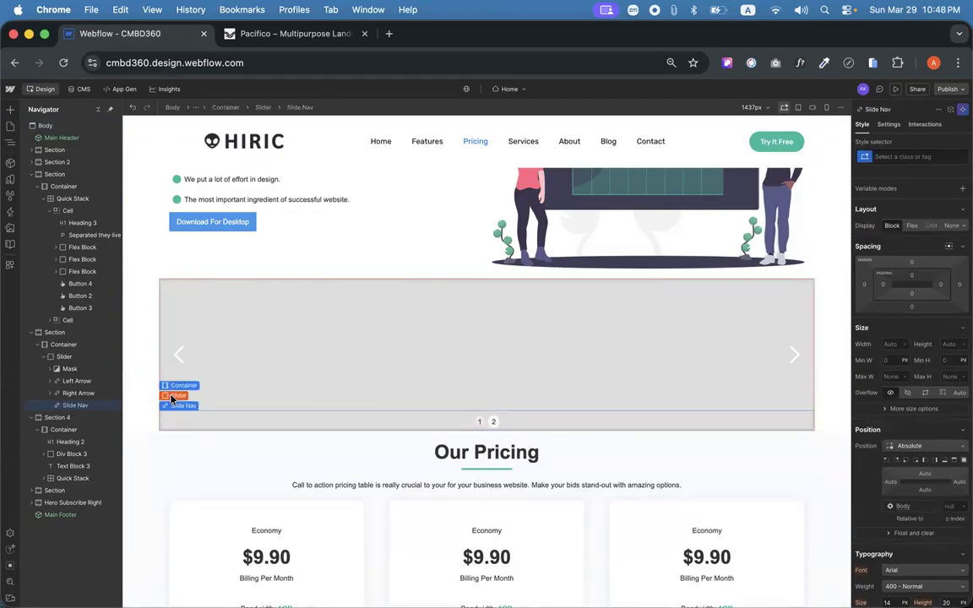
left_click(173, 386)
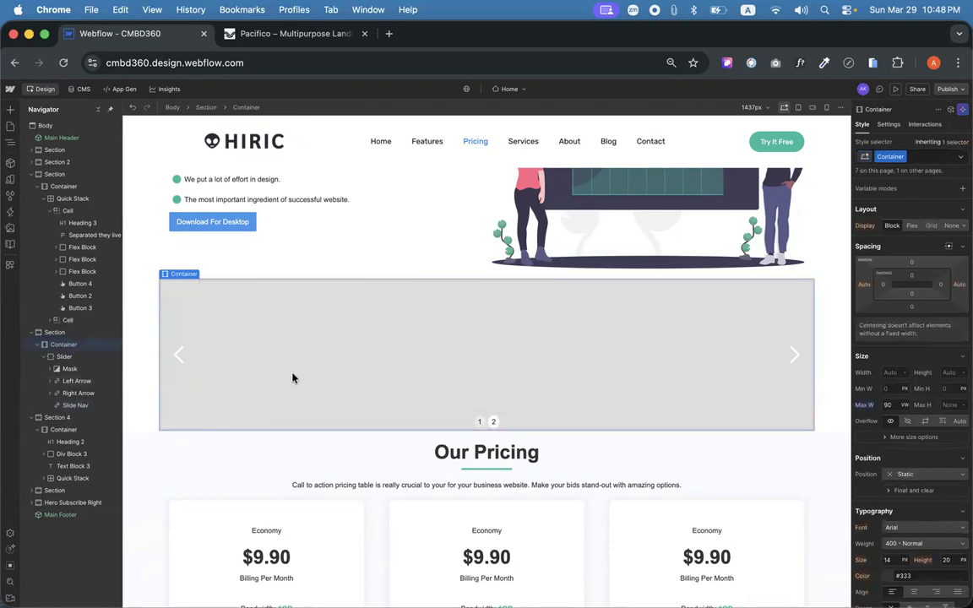
left_click(283, 341)
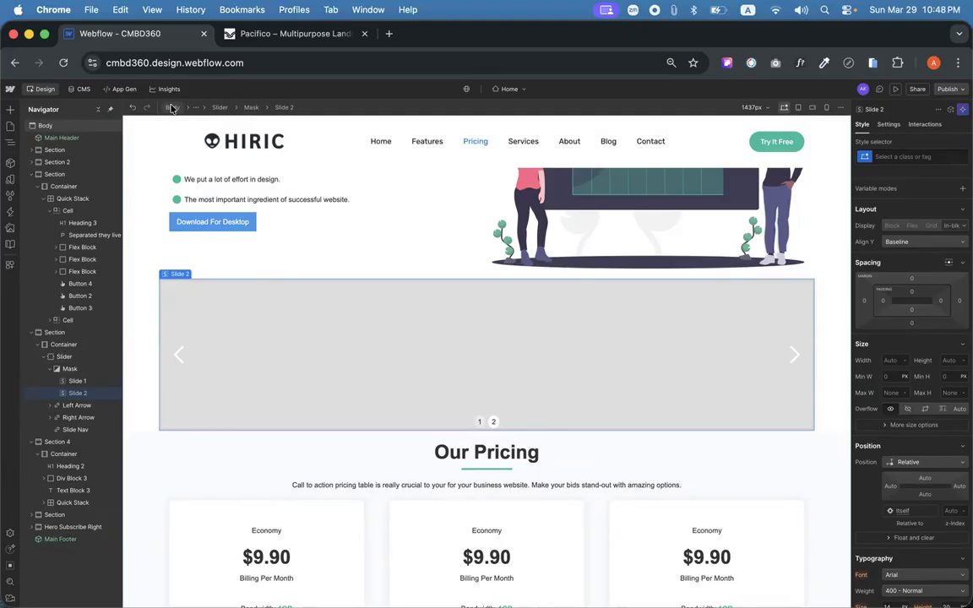
left_click(180, 351)
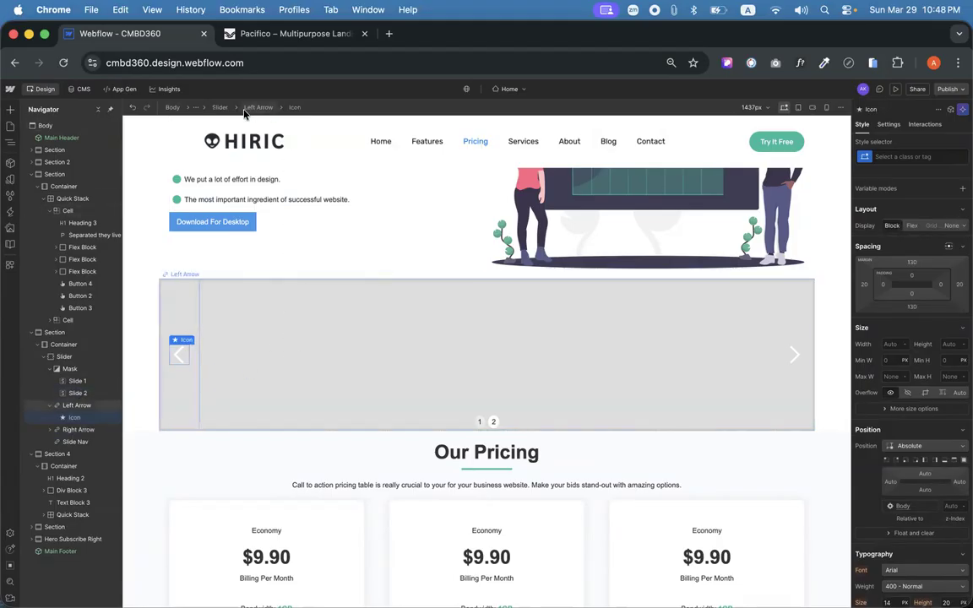
left_click(220, 108)
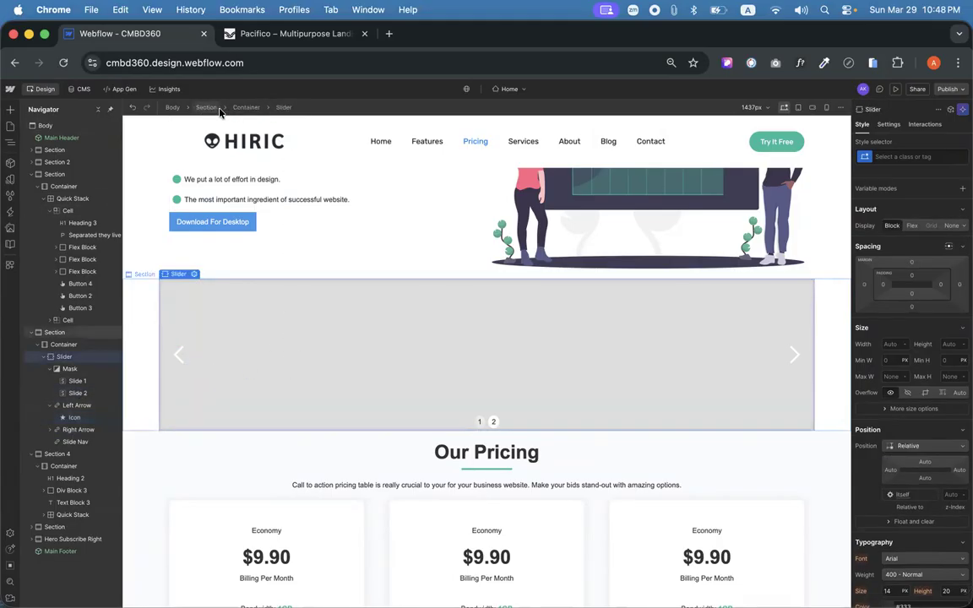
Reopen the slider's settings, check its slide list, and add a third slide.
left_click(195, 275)
left_click_drag(237, 310, 339, 193)
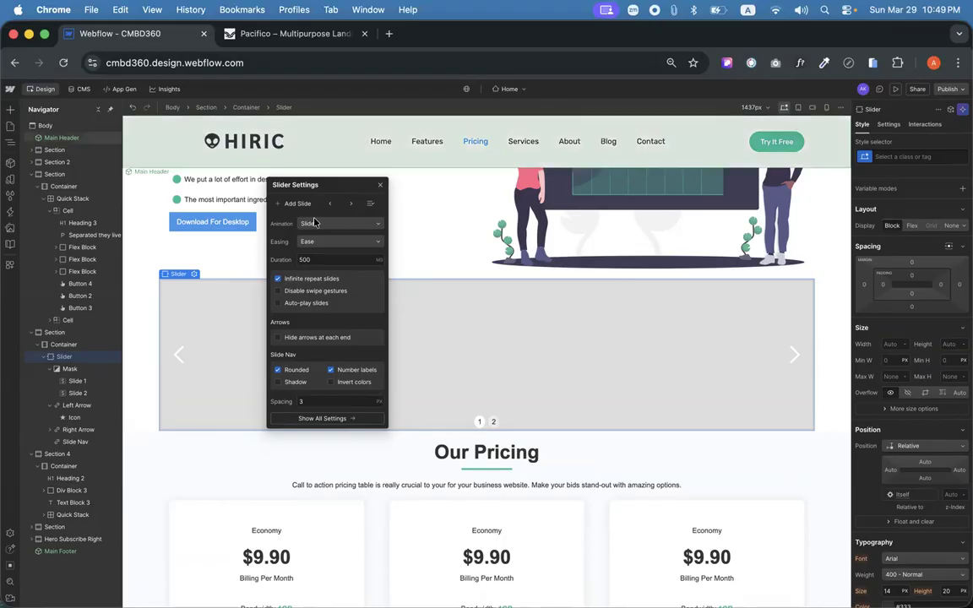
left_click_drag(319, 186, 365, 186)
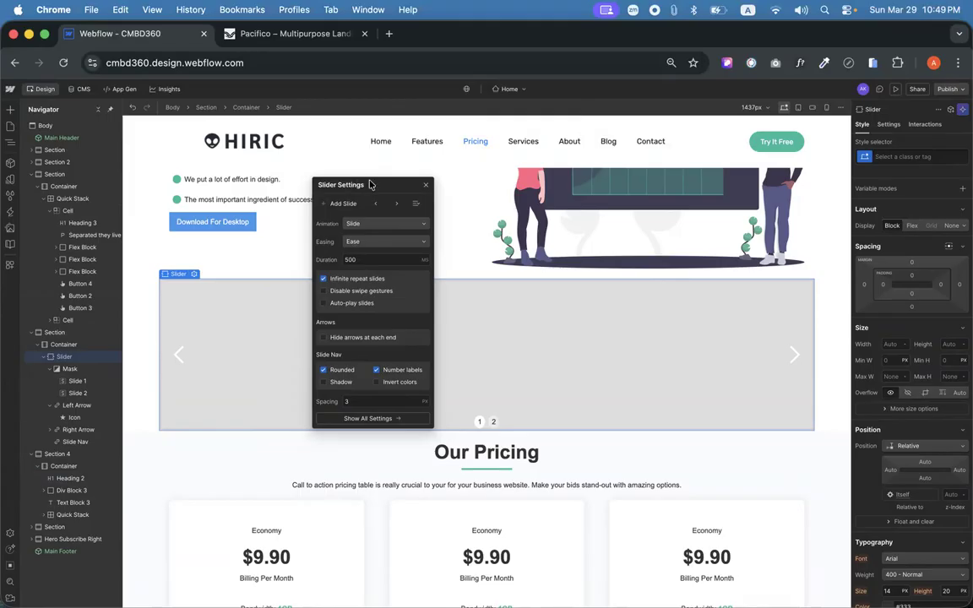
left_click_drag(373, 187, 413, 187)
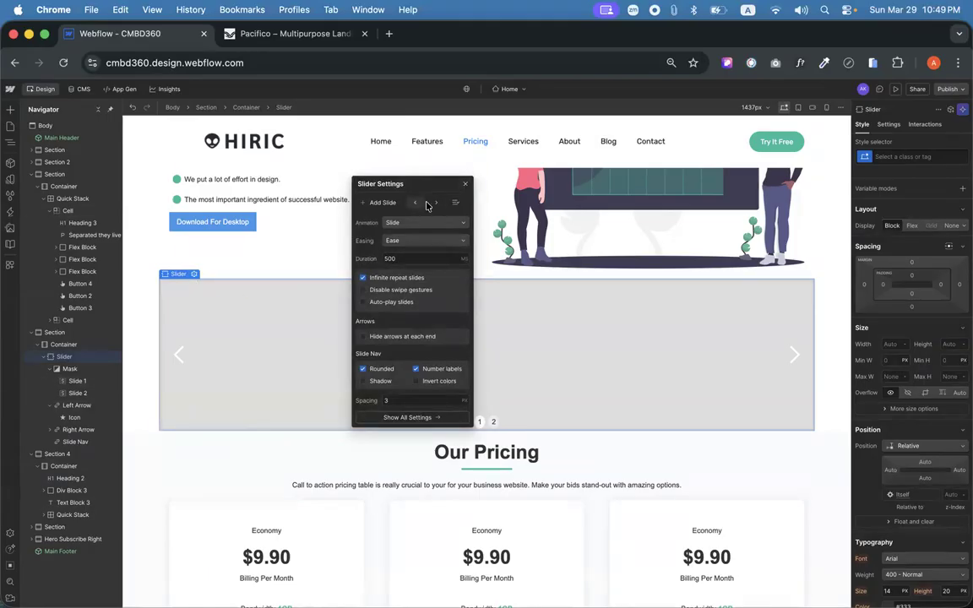
left_click(453, 205)
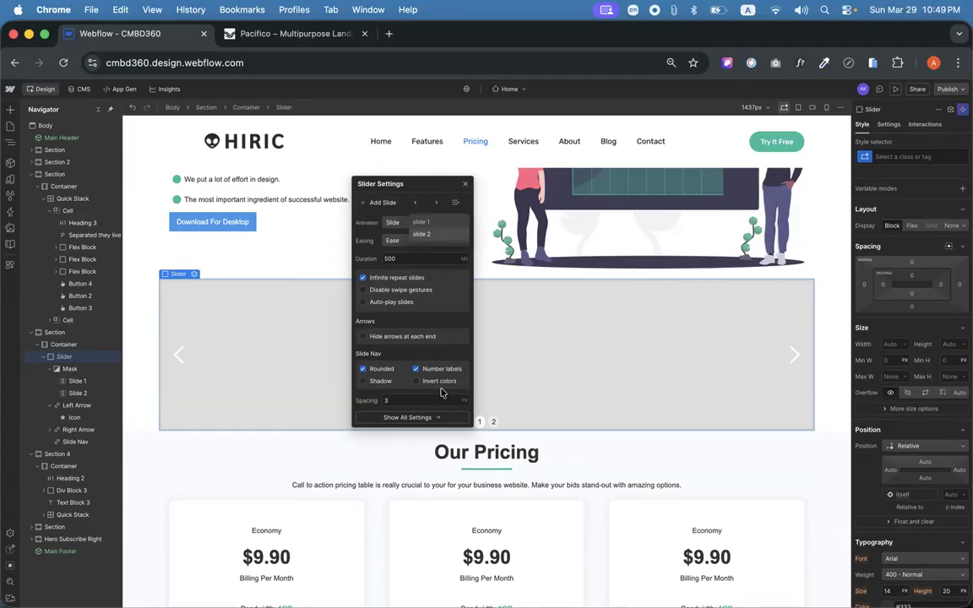
left_click(379, 203)
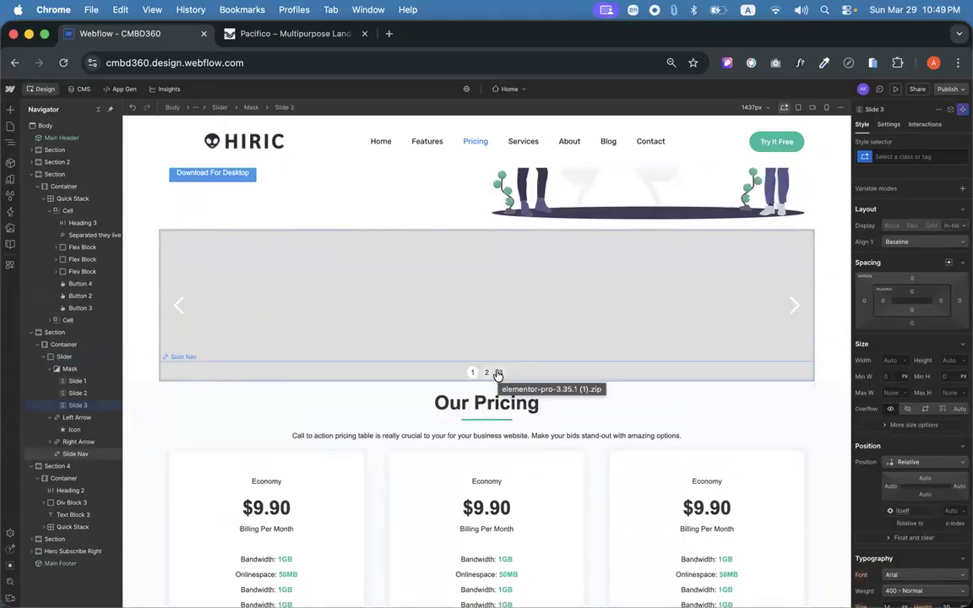
Select the whole Slider again, open its settings, and set the animation to Cross Fade.
left_click(414, 305)
mouse_move(177, 226)
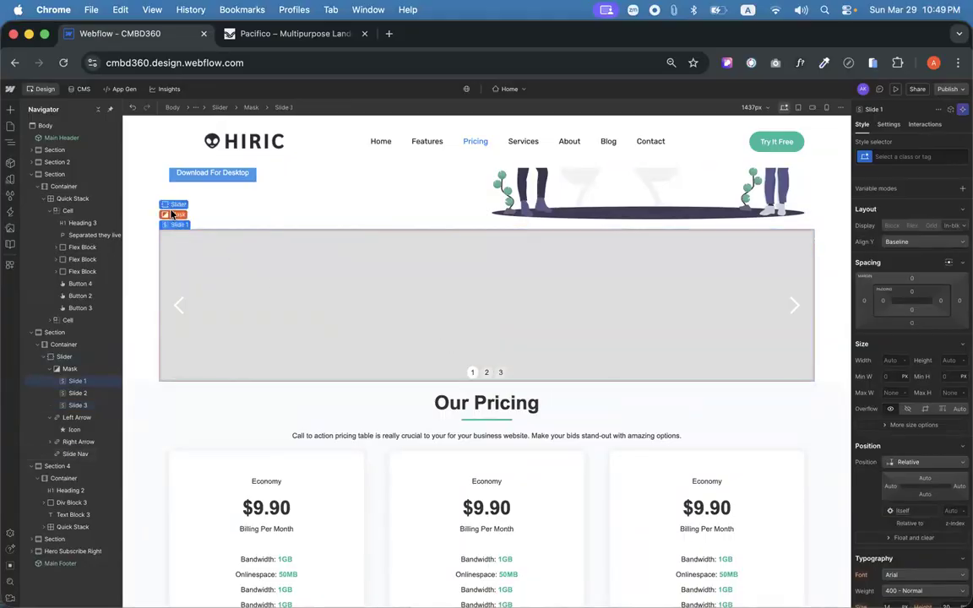
left_click(171, 204)
left_click(194, 224)
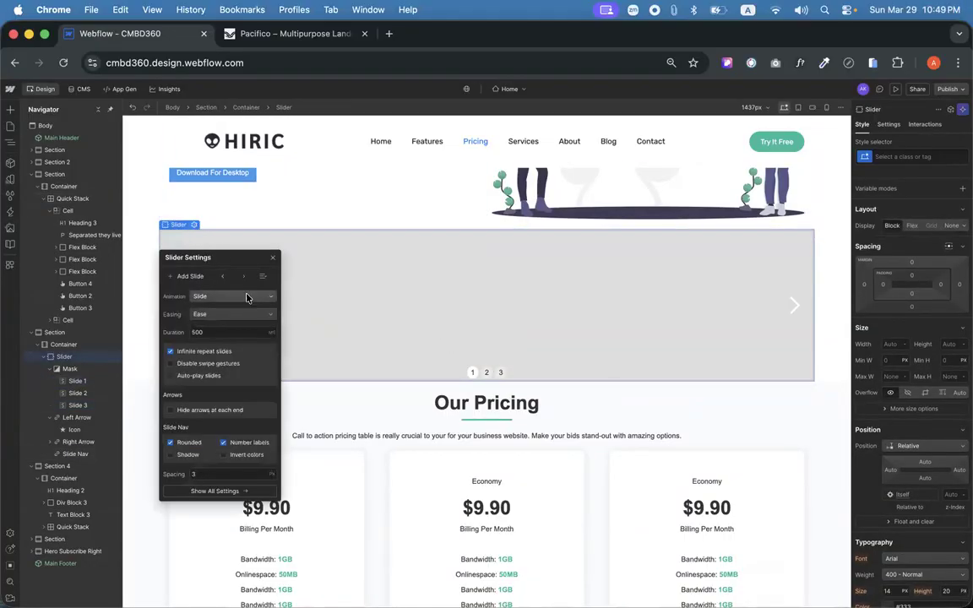
left_click_drag(226, 264, 369, 179)
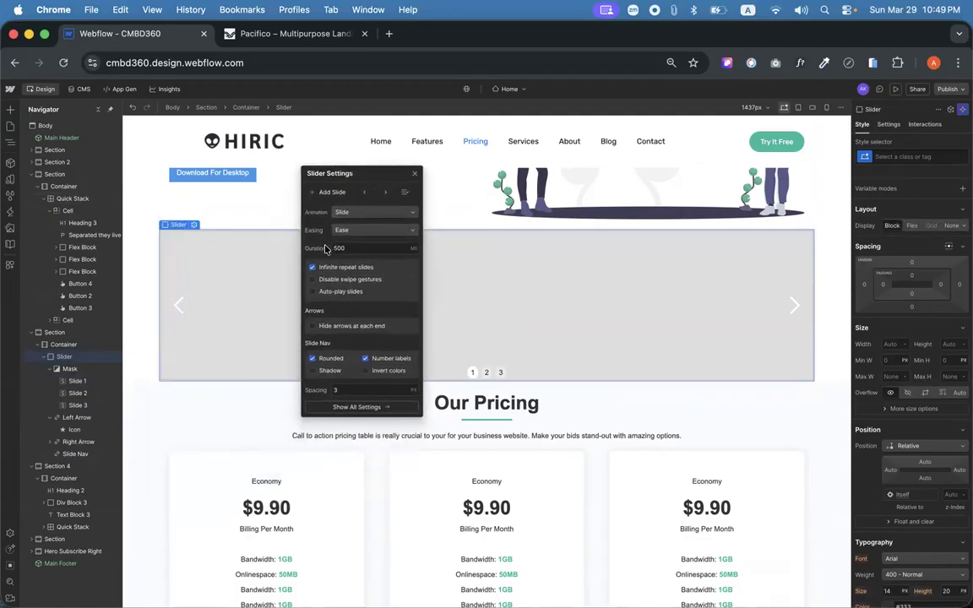
left_click(350, 213)
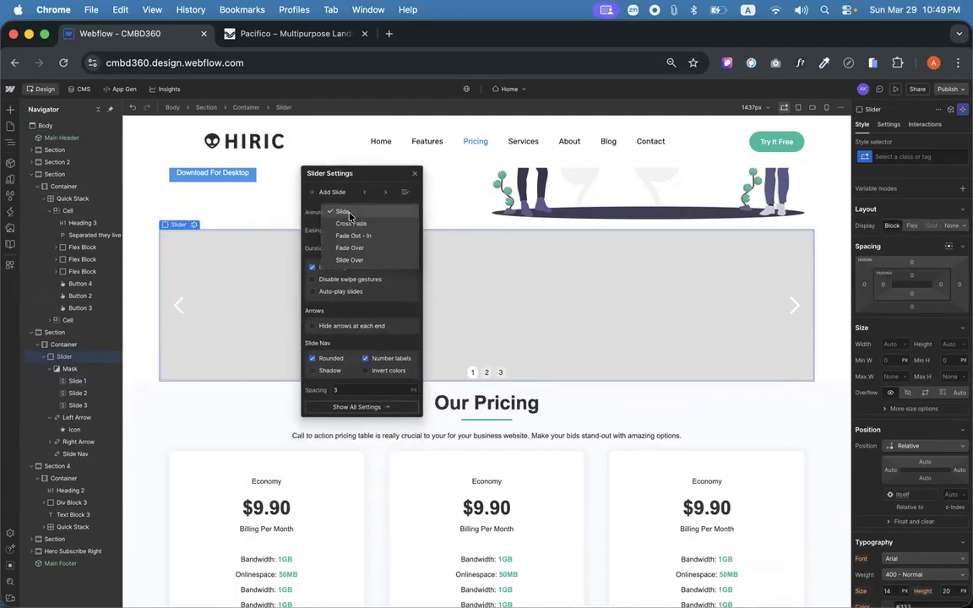
left_click(351, 225)
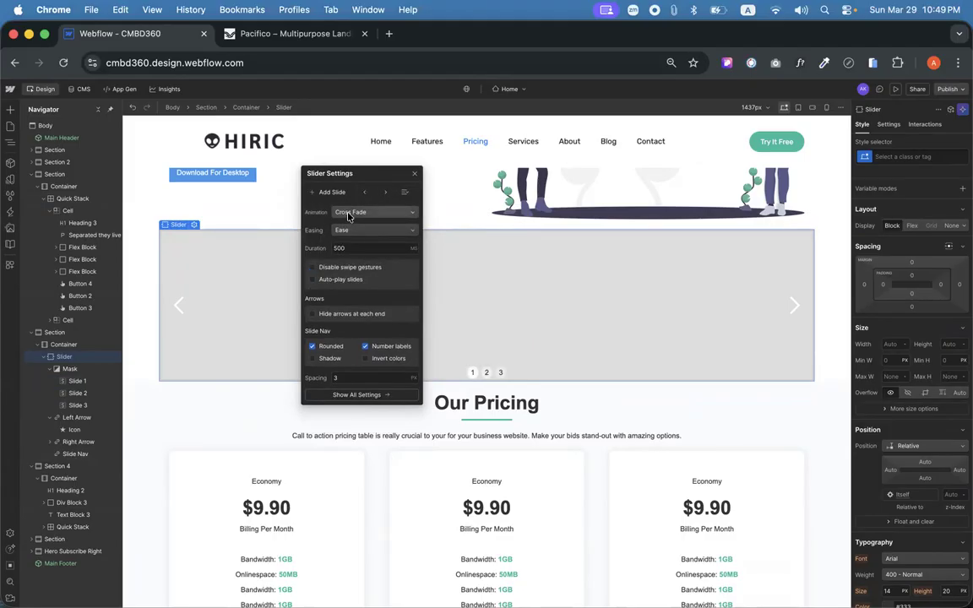
Set the slider animation to Slide Over and preview it by stepping forward and back through the slides.
left_click(354, 212)
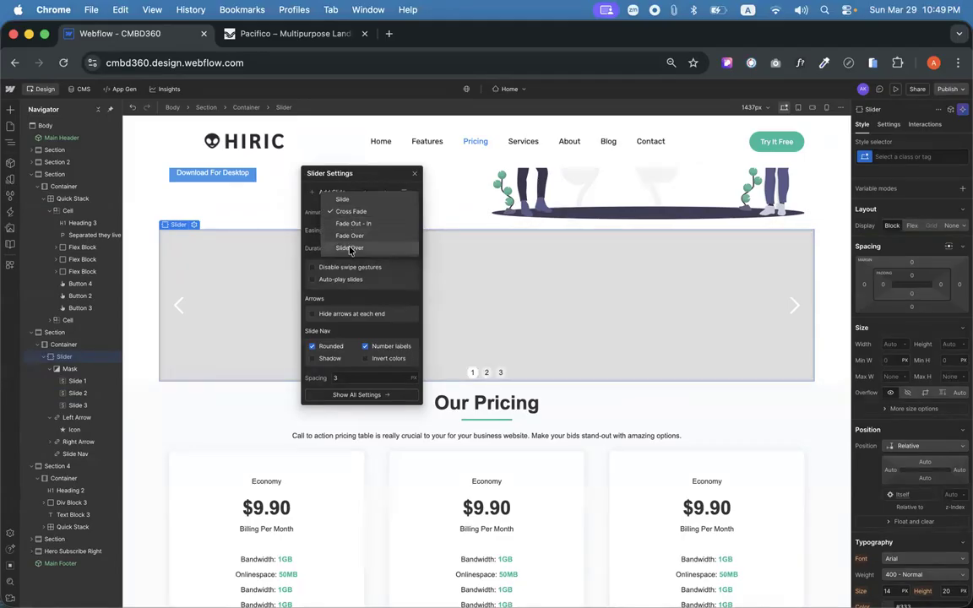
left_click(350, 248)
left_click(386, 196)
left_click(360, 195)
left_click(386, 196)
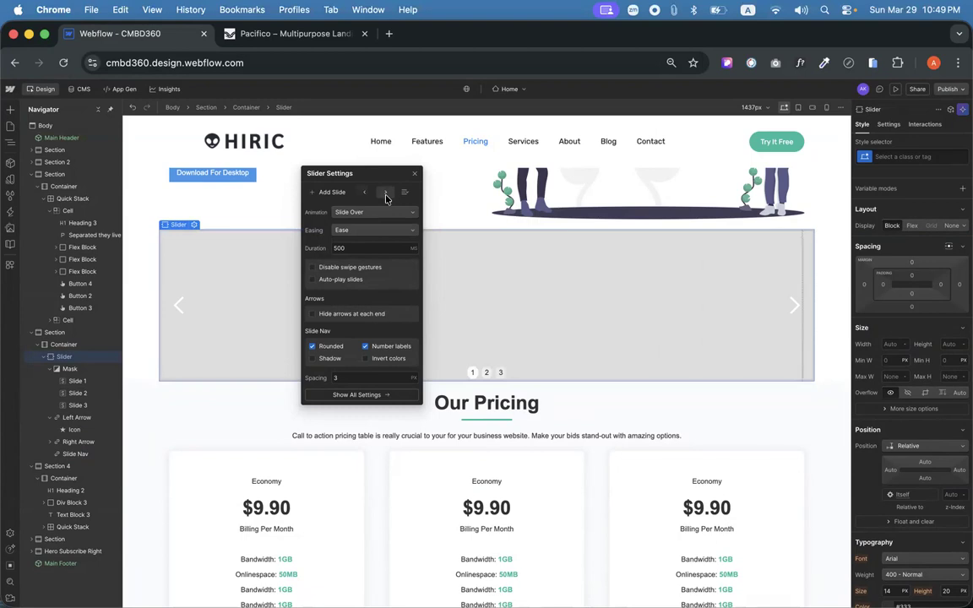
left_click(368, 195)
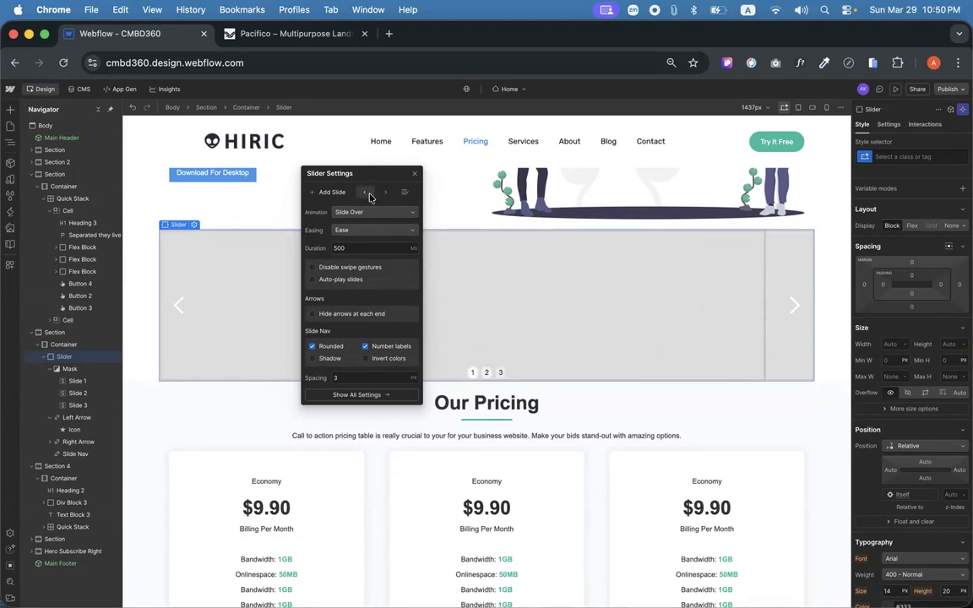
Set the slider animation back to Slide and check the easing choices, keeping Ease.
left_click(373, 212)
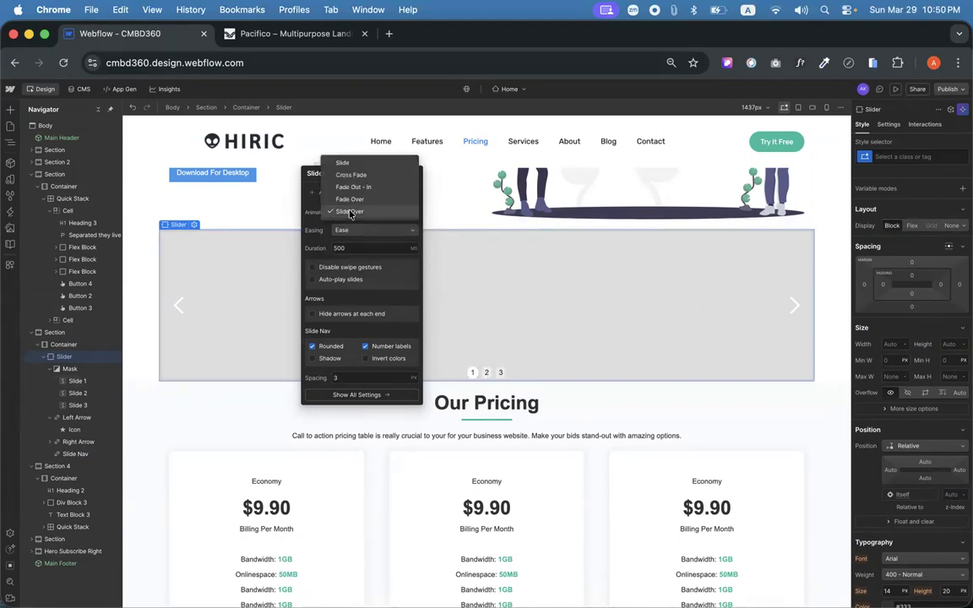
left_click(345, 165)
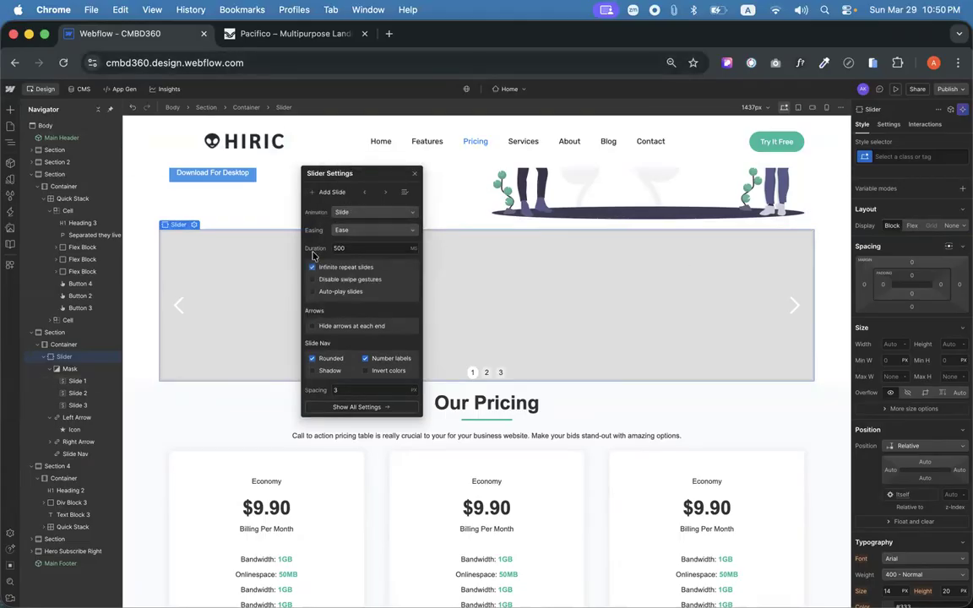
left_click(345, 231)
left_click(343, 230)
Examine the Explore Latest Projects carousel on the Pacifico reference page, then return to the CMBD360 site in Webflow.
left_click(291, 34)
scroll(498, 355, "down", 15)
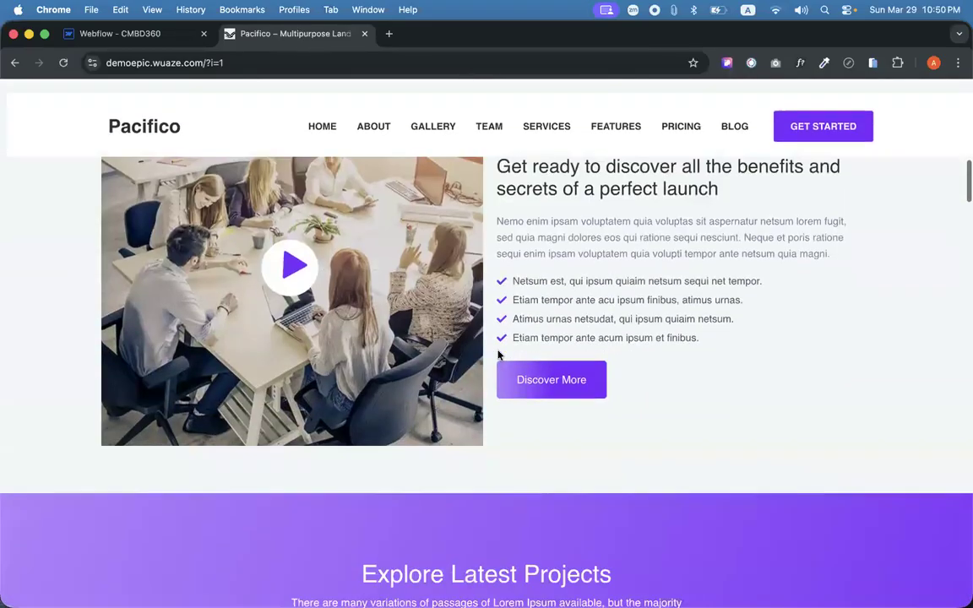
scroll(499, 356, "down", 3)
scroll(500, 365, "up", 3)
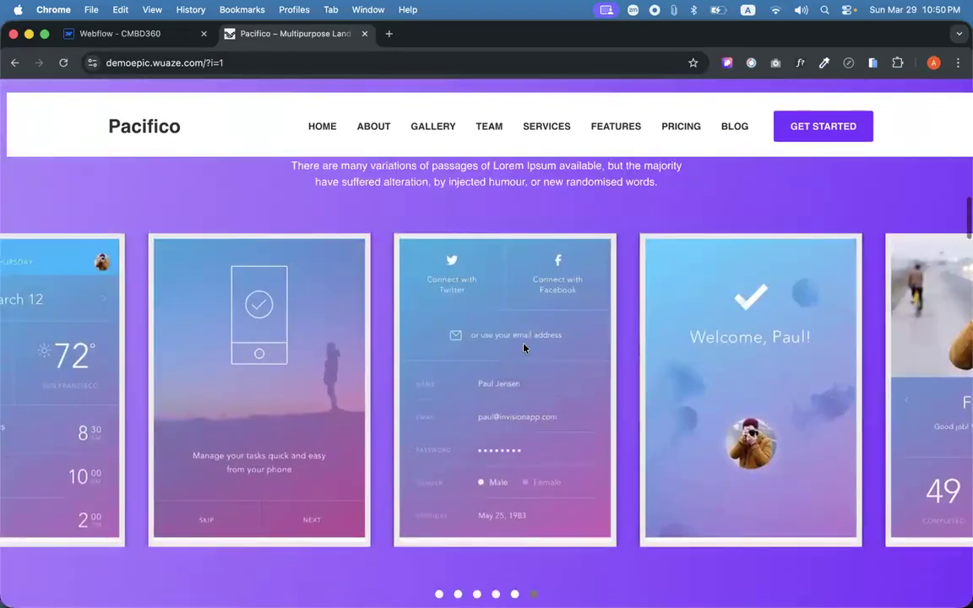
left_click_drag(495, 335, 472, 292)
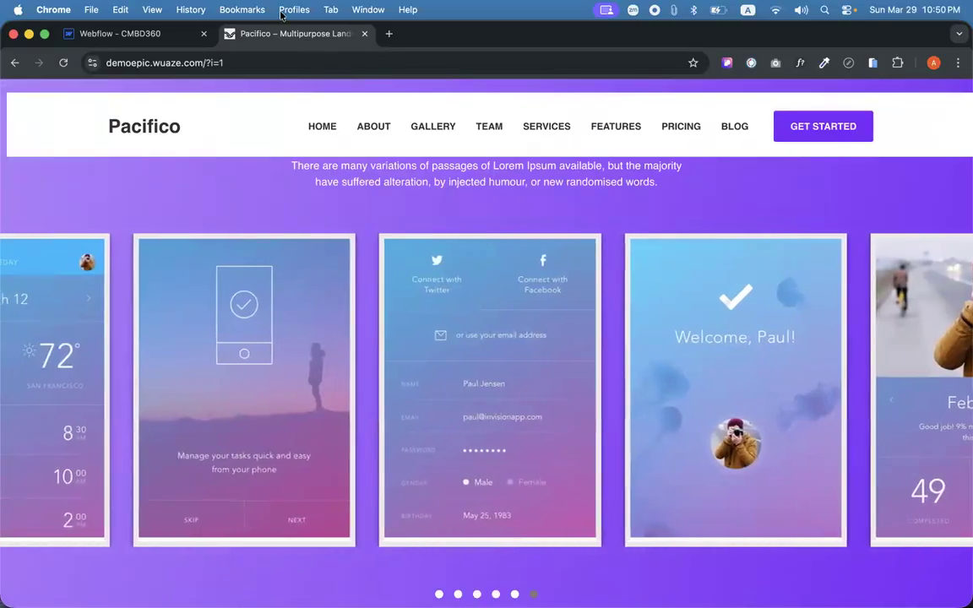
left_click(168, 34)
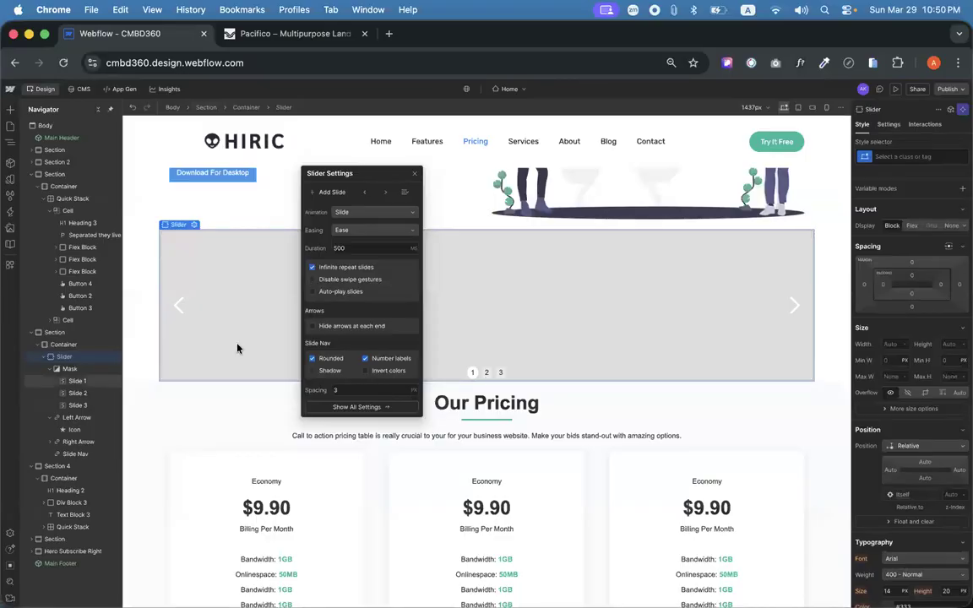
Turn on auto-play for the slider and compare it with the Pacifico reference carousel, returning to the CMBD360 site in Webflow.
left_click(313, 293)
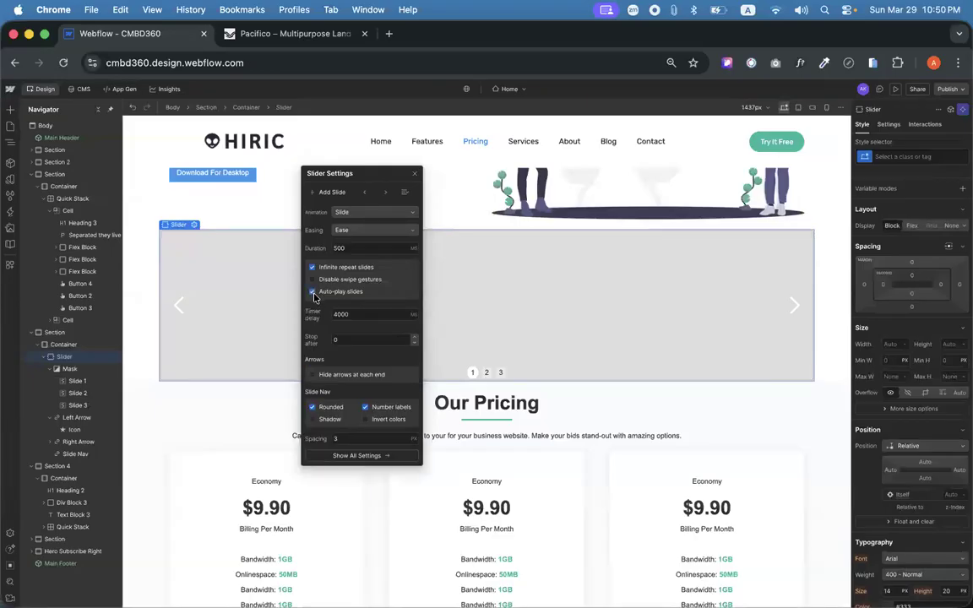
left_click(300, 34)
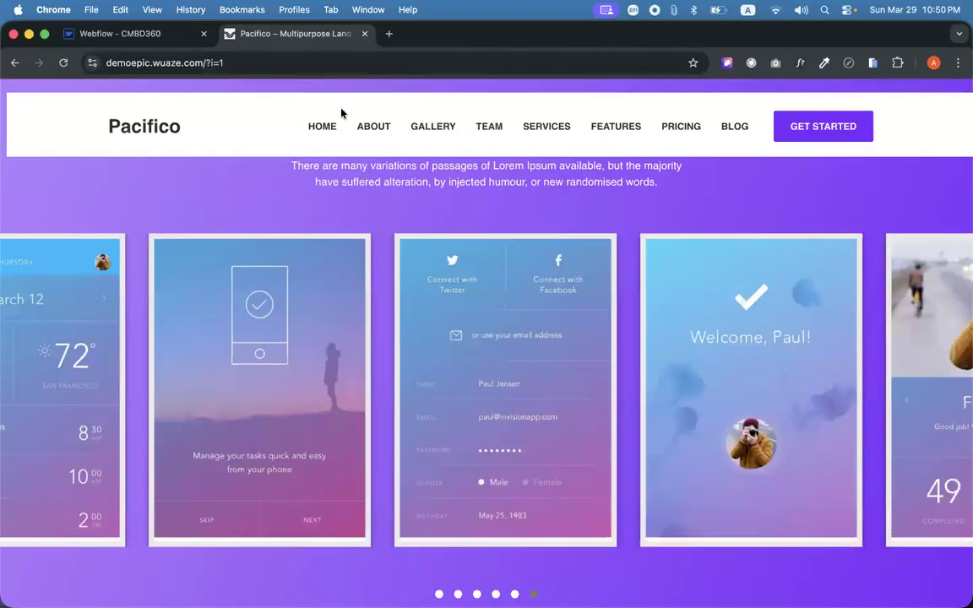
scroll(490, 207, "down", 1)
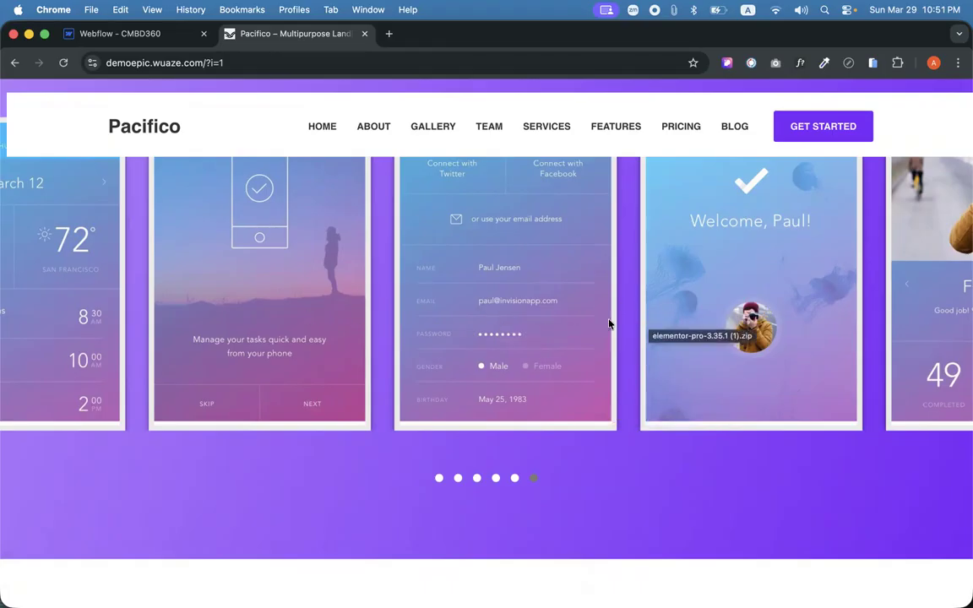
left_click(160, 37)
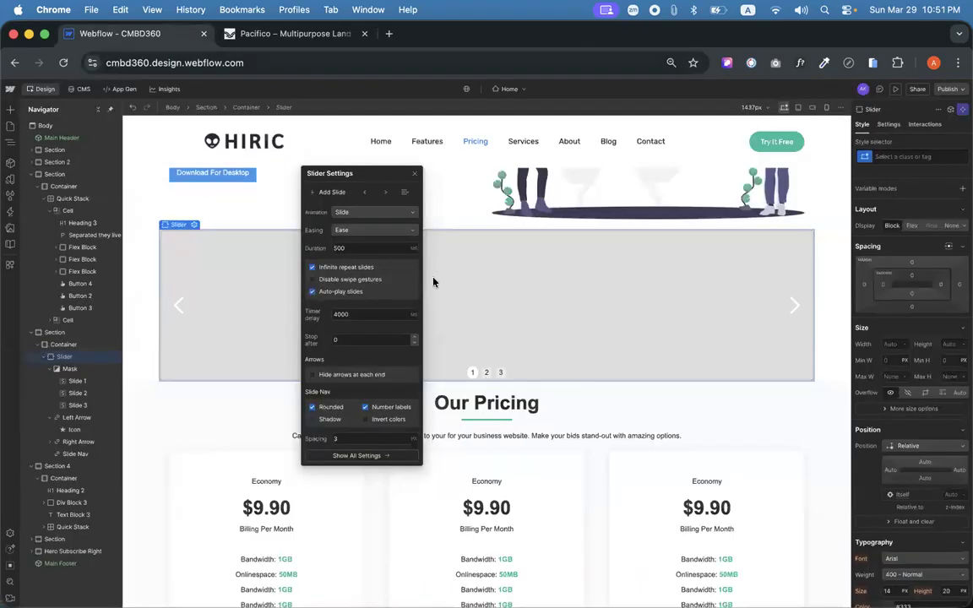
Set the slider's auto-play timer delay to 2000 ms.
left_click(345, 315)
left_click_drag(337, 315, 322, 315)
type("2")
key("Return")
Try a Stop after value of 3 for the slider's auto-play, and set it back to 0.
left_click(328, 339)
left_click_drag(342, 341, 316, 343)
left_click(352, 360)
left_click(415, 339)
left_click(336, 340)
type("3")
left_click(332, 341)
key("BackSpace")
type("3")
left_click(342, 341)
type("0")
Undo the recent slider setting changes and redo them up to the Slide animation with the 2000 ms timer delay.
key("super+z")
key("super+z")
key("super+z")
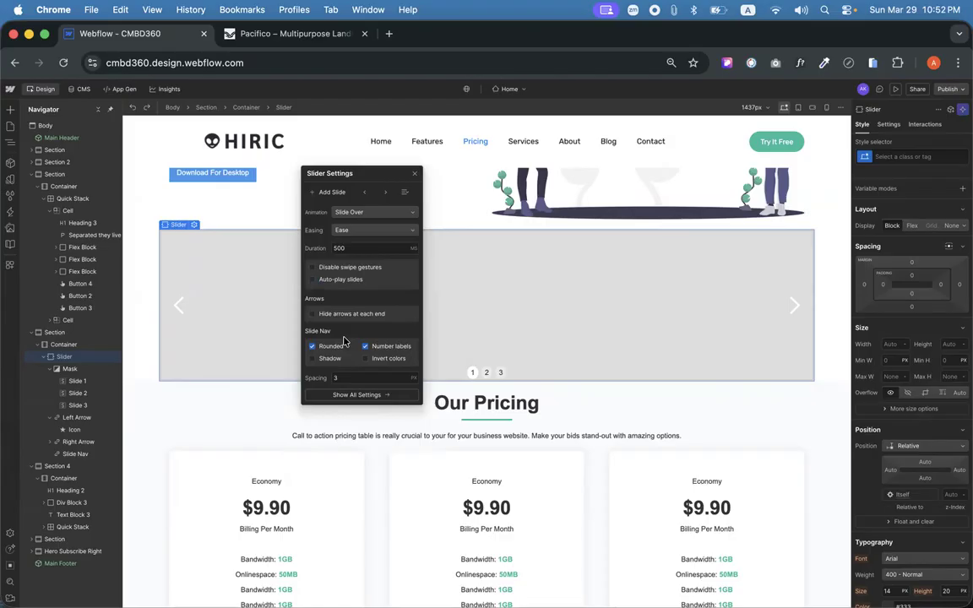
key("super+z")
key("super+shift+z")
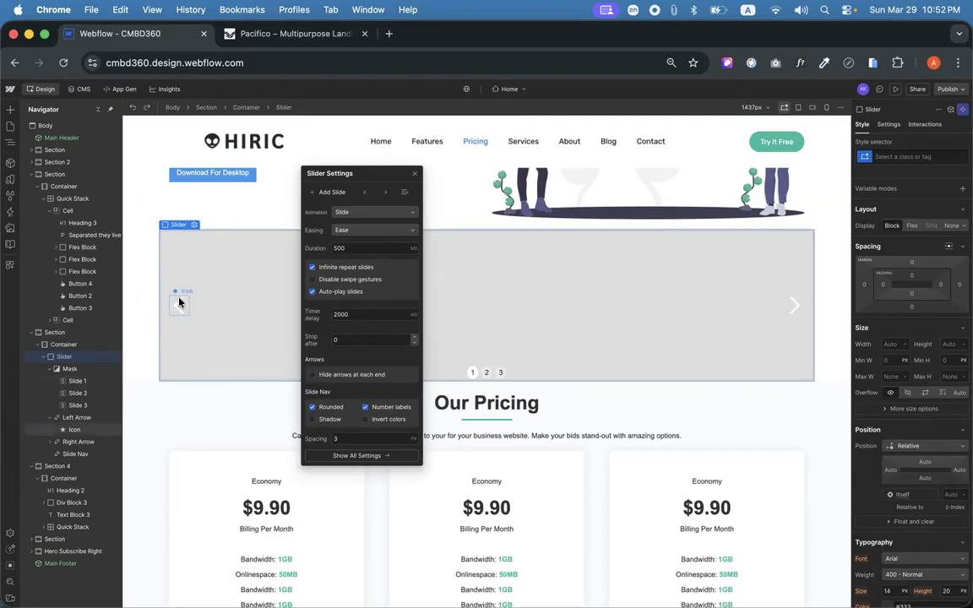
Examine how the Pacifico reference carousel moves between slides using its navigation dots, and return to the CMBD360 site.
left_click(295, 33)
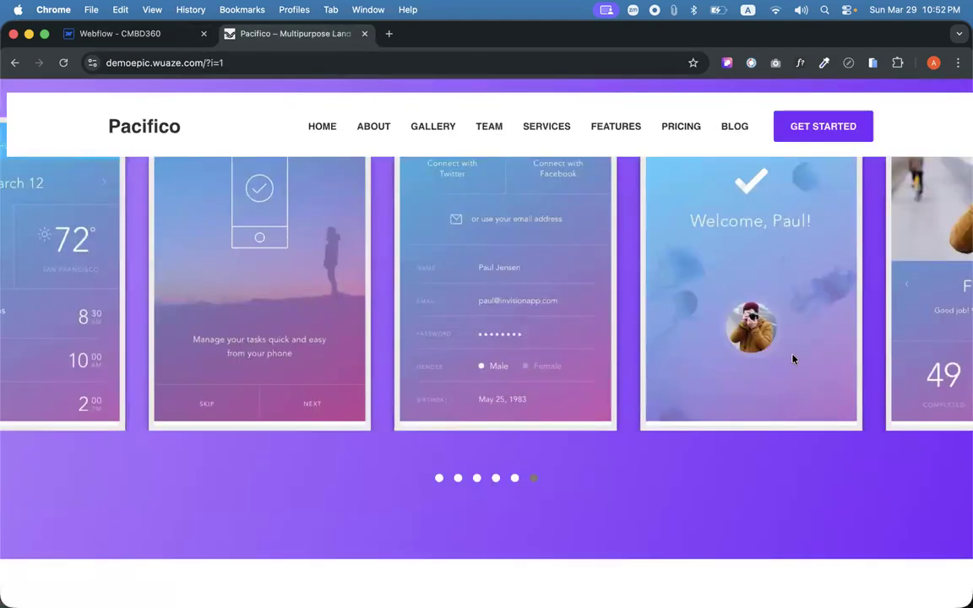
left_click(476, 479)
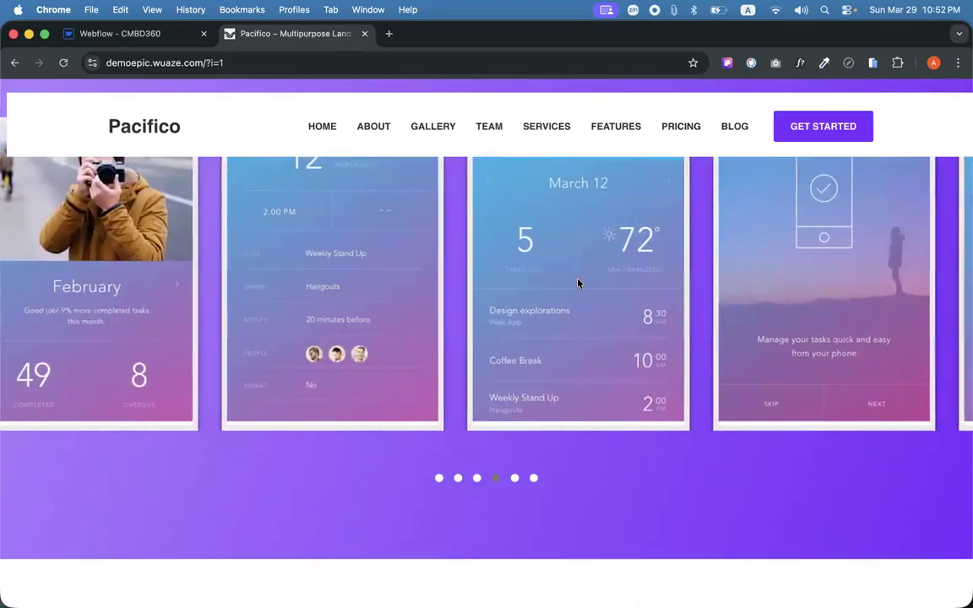
left_click(175, 34)
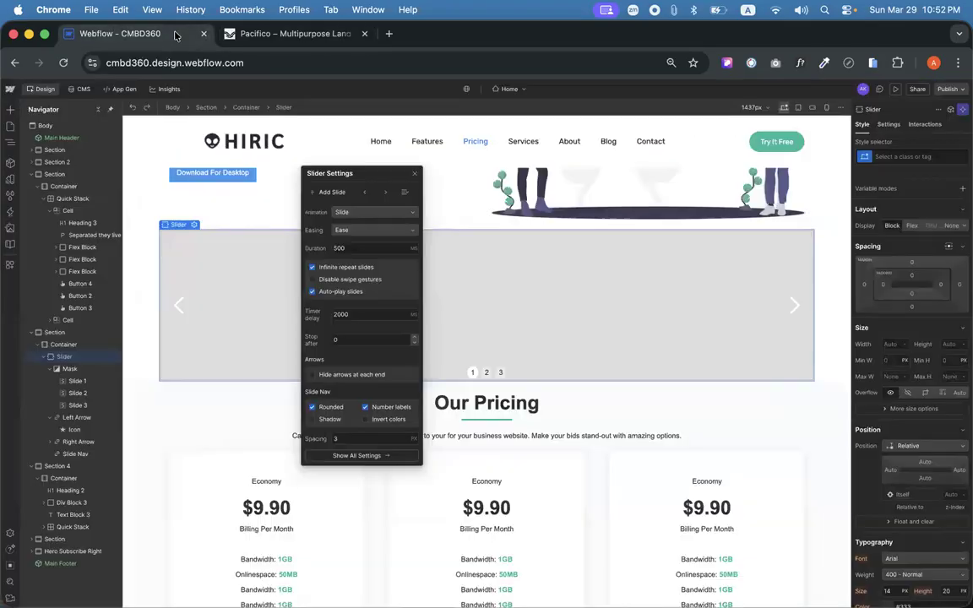
Try hiding the slider arrows at each end, check the third slide, and turn the option off again.
left_click(312, 377)
left_click(502, 374)
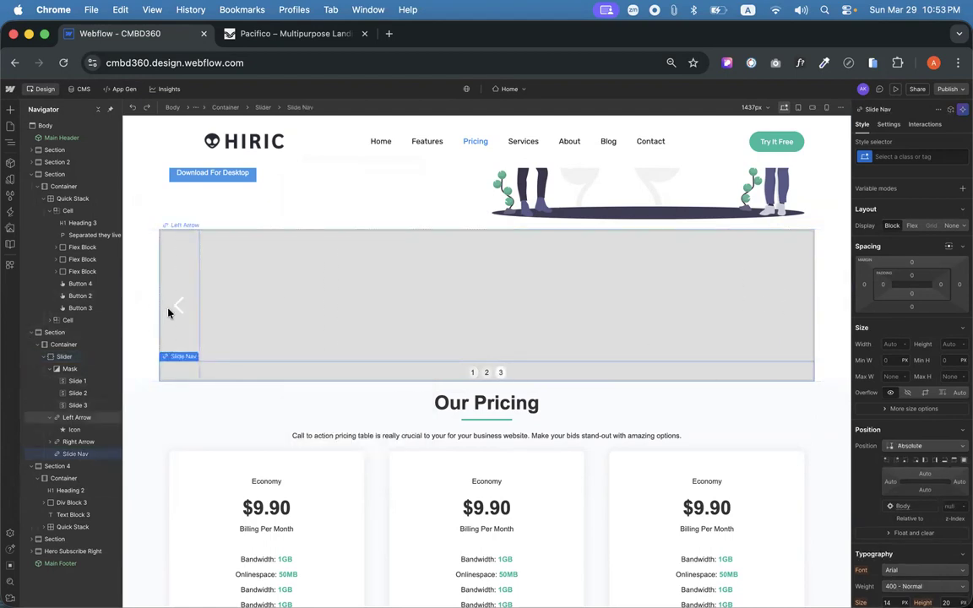
left_click(337, 295)
mouse_move(181, 224)
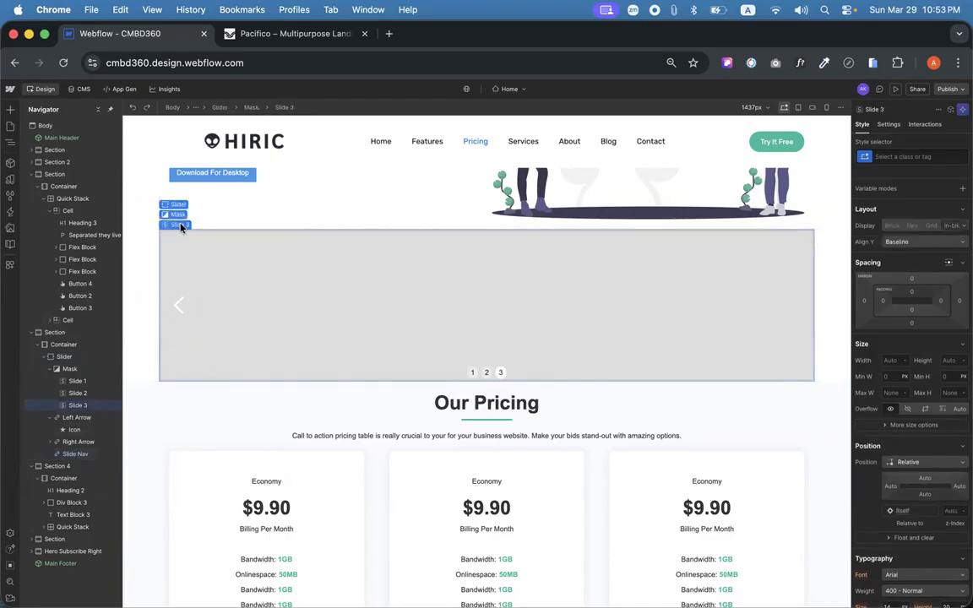
left_click(177, 205)
left_click(194, 224)
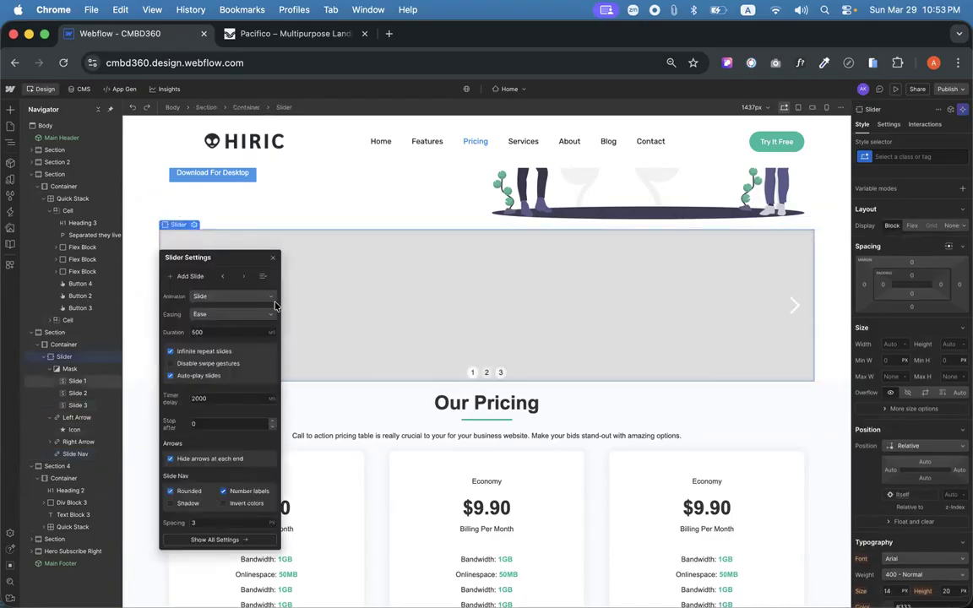
left_click(172, 460)
Turn on Shadow and Invert colors and turn off Number labels for the slide navigation, checking against the Pacifico dots.
left_click_drag(236, 257, 367, 243)
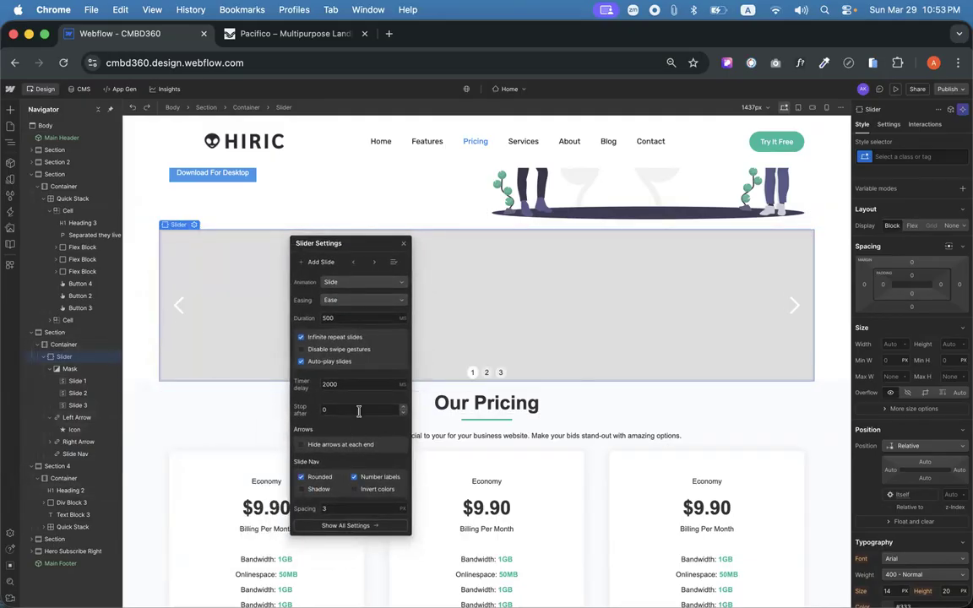
left_click(302, 490)
left_click(354, 490)
left_click(287, 36)
left_click(91, 39)
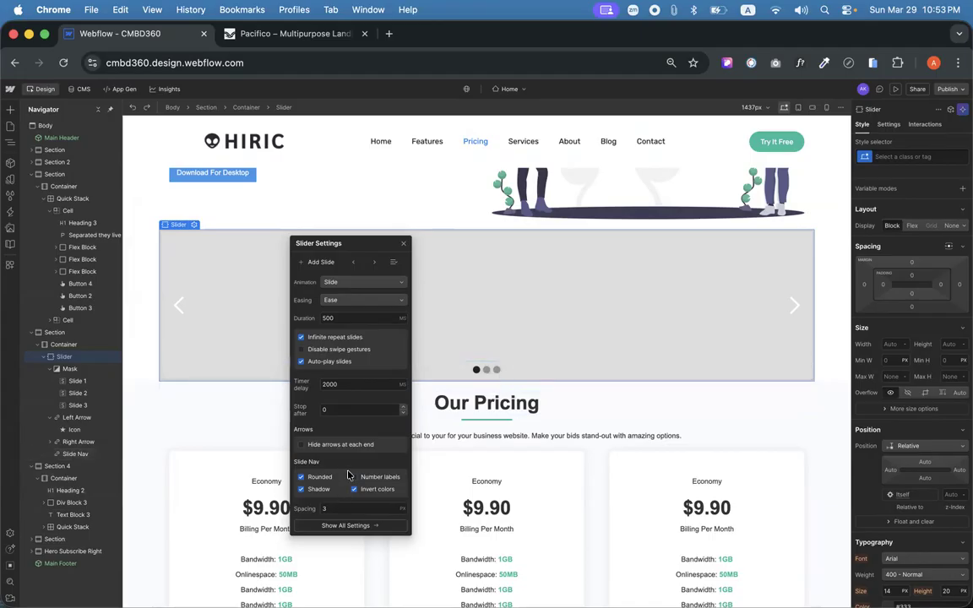
Turn the slide navigation's Number labels back on, and try the markers without Rounded before enabling it again.
left_click(301, 478)
left_click(354, 478)
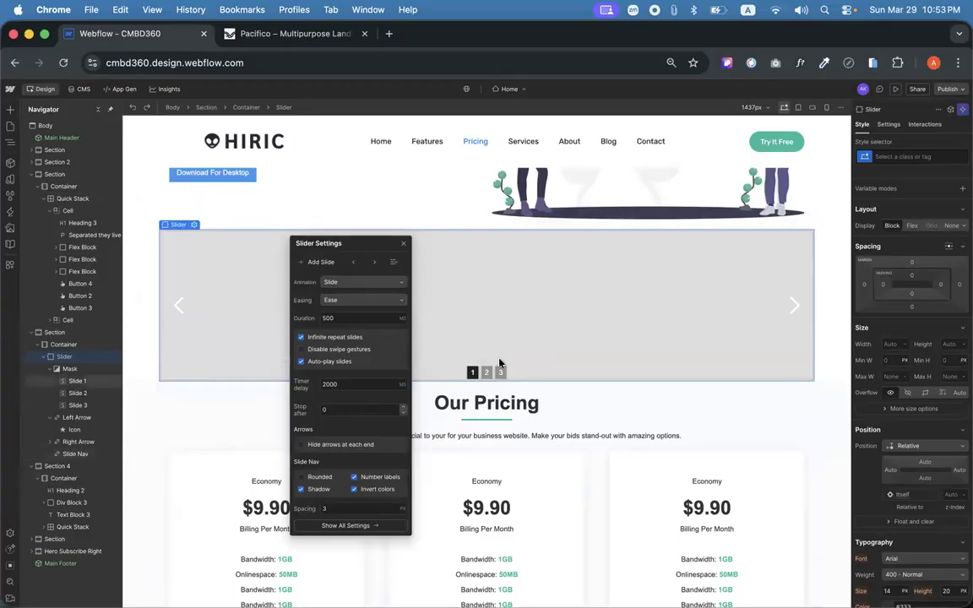
left_click(302, 478)
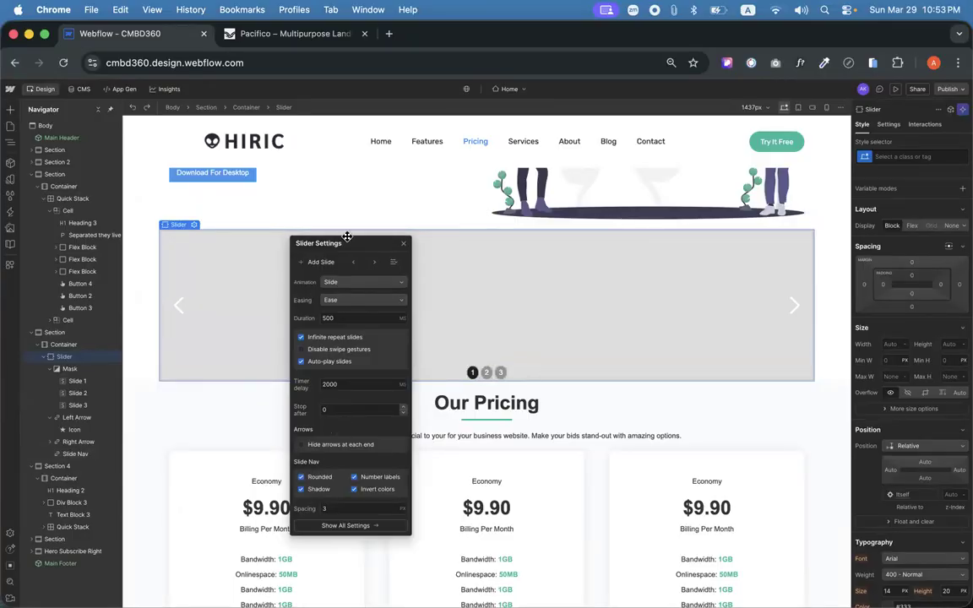
Try a slide navigation spacing of 30 px, set it back to 3 px, and close the slider settings.
left_click_drag(347, 242, 305, 208)
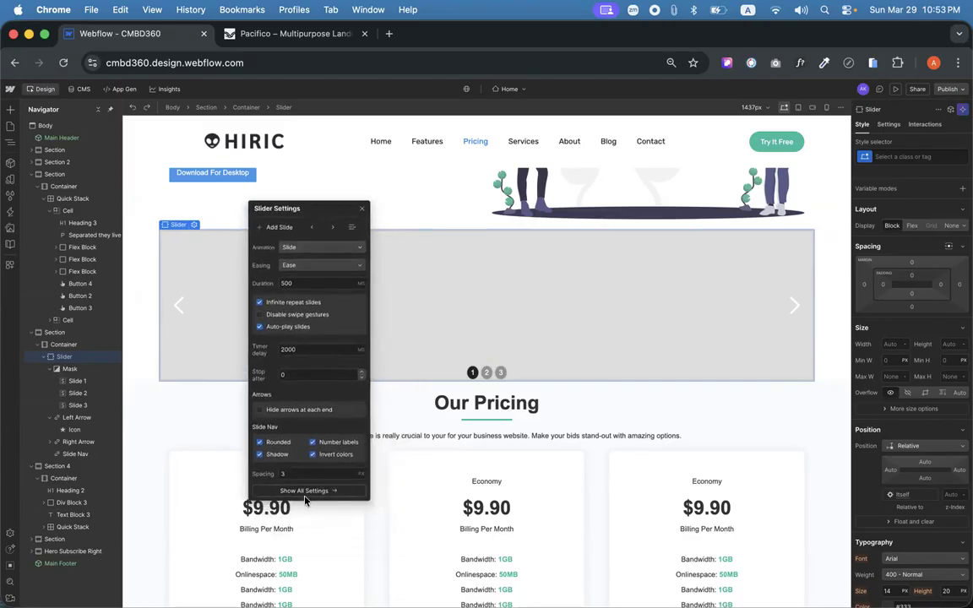
left_click(296, 474)
key("Return")
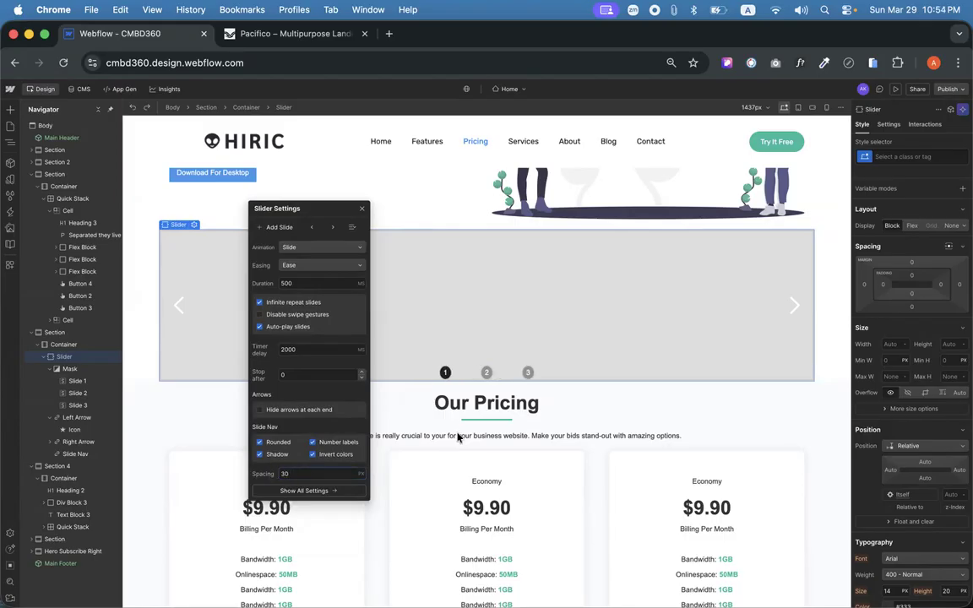
left_click(290, 475)
type("3")
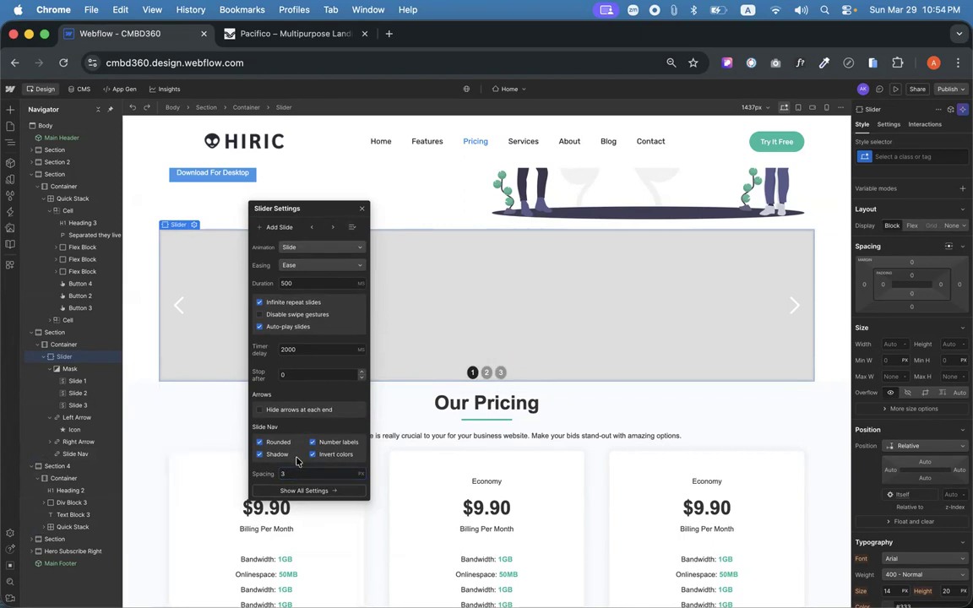
left_click(360, 211)
Examine the About Us section's image-and-text layout near the page end, and return to the slider.
left_click(337, 283)
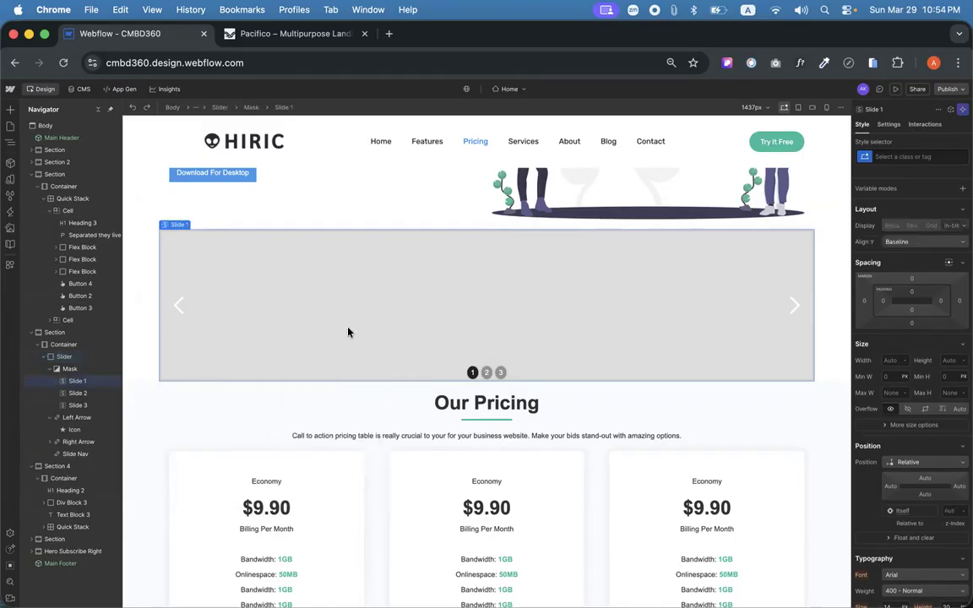
scroll(330, 312, "down", 3)
scroll(347, 334, "down", 10)
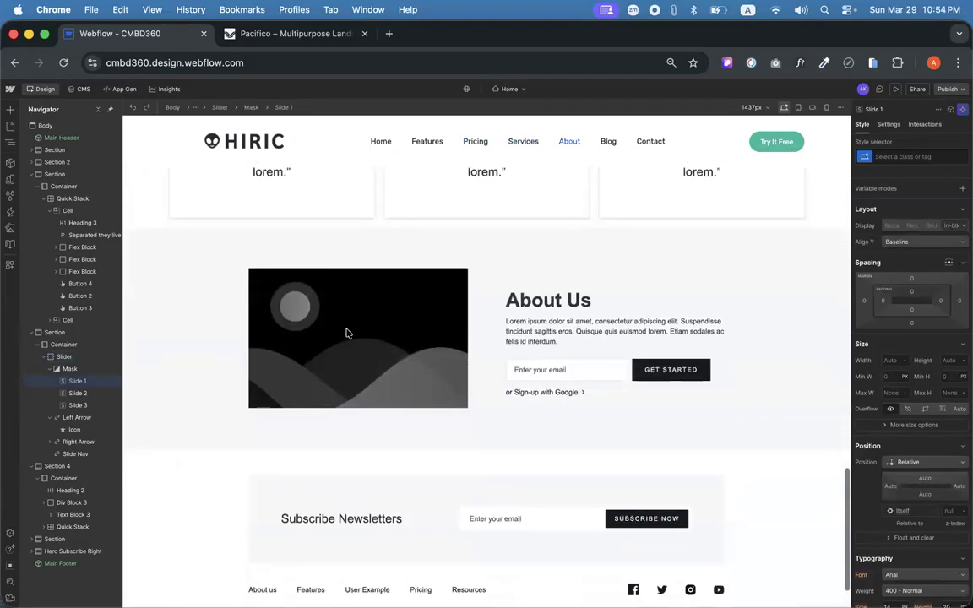
left_click(505, 256)
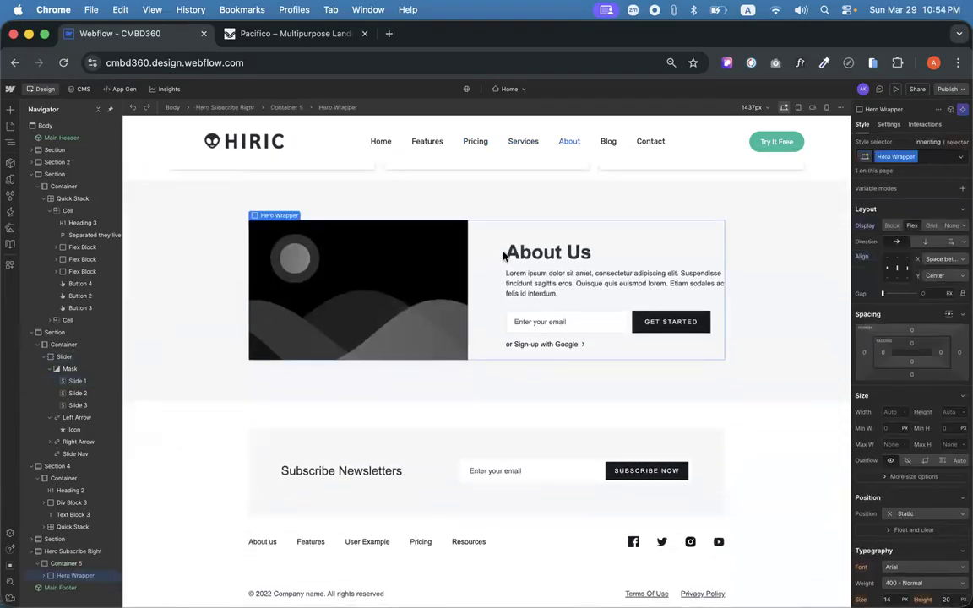
scroll(524, 287, "up", 10)
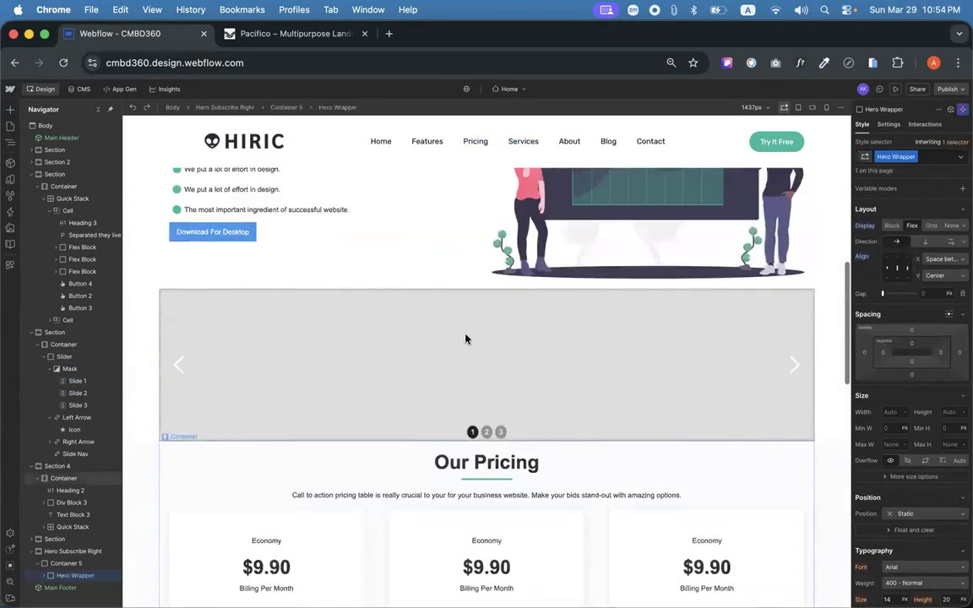
Insert a two-column Quick Stack into Slide 1 of the slider.
left_click(358, 334)
left_click(11, 109)
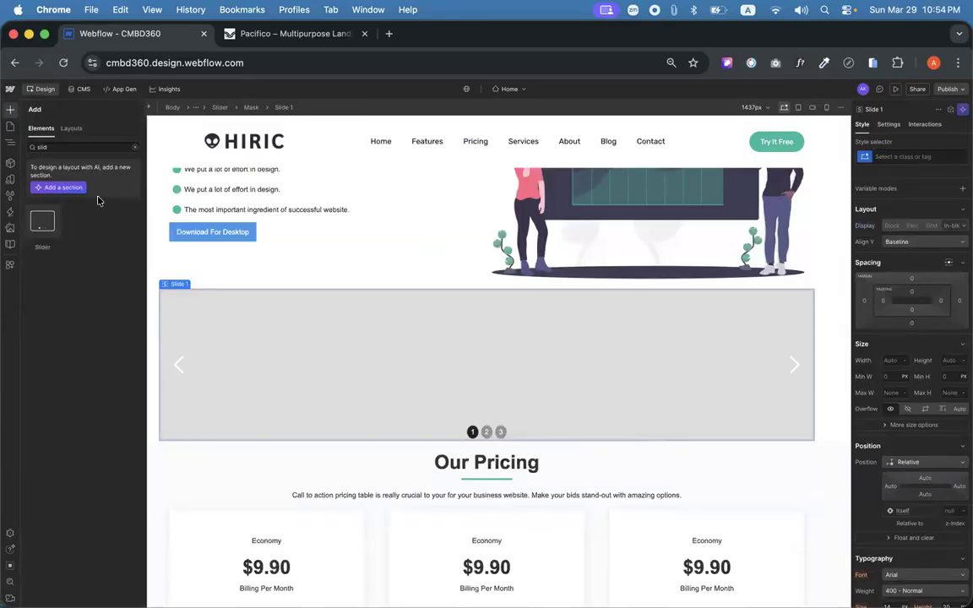
left_click(136, 148)
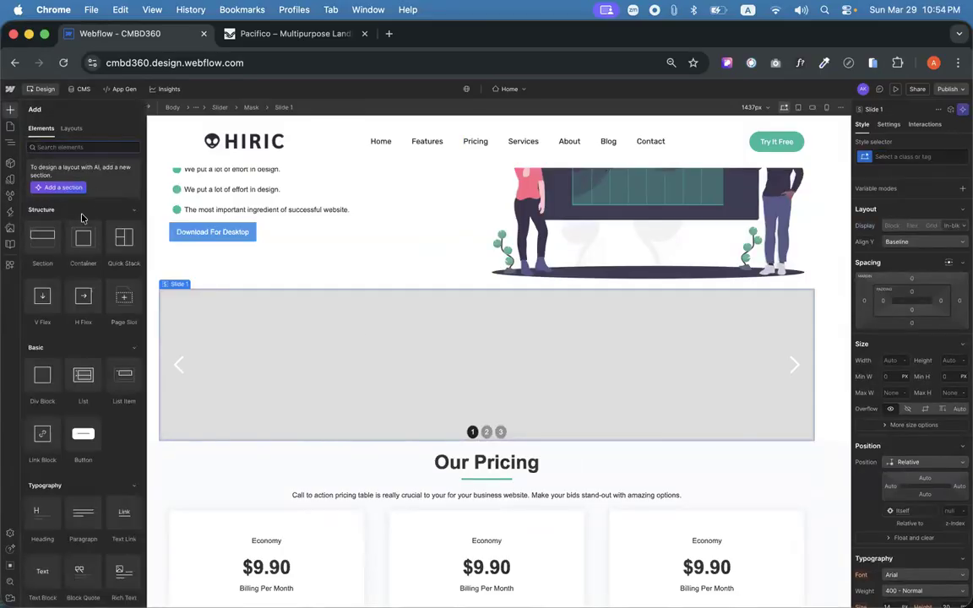
left_click_drag(119, 237, 397, 346)
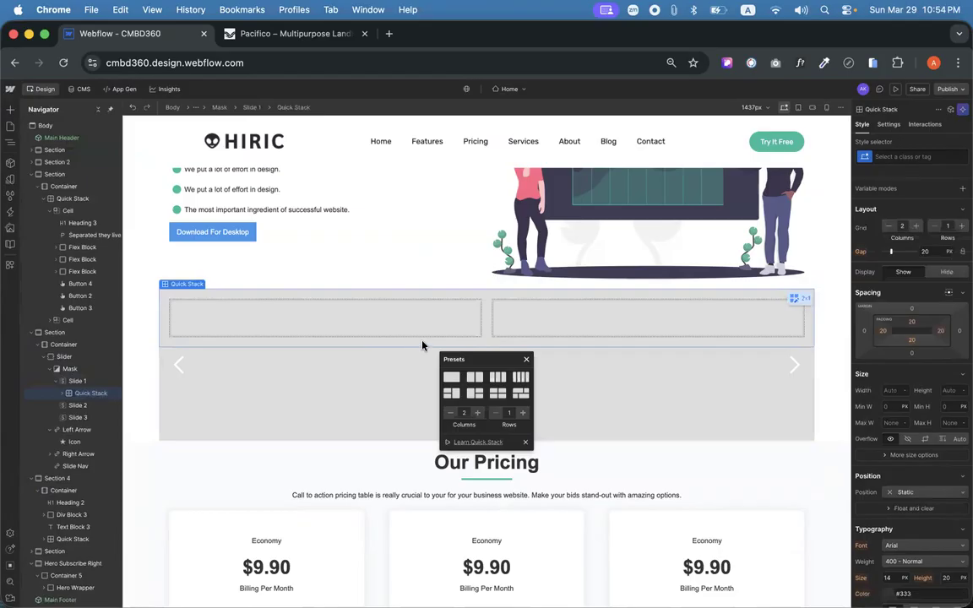
Add an image to the Quick Stack's first cell in Slide 1, using the growth-analytics SVG from the assets.
left_click(10, 109)
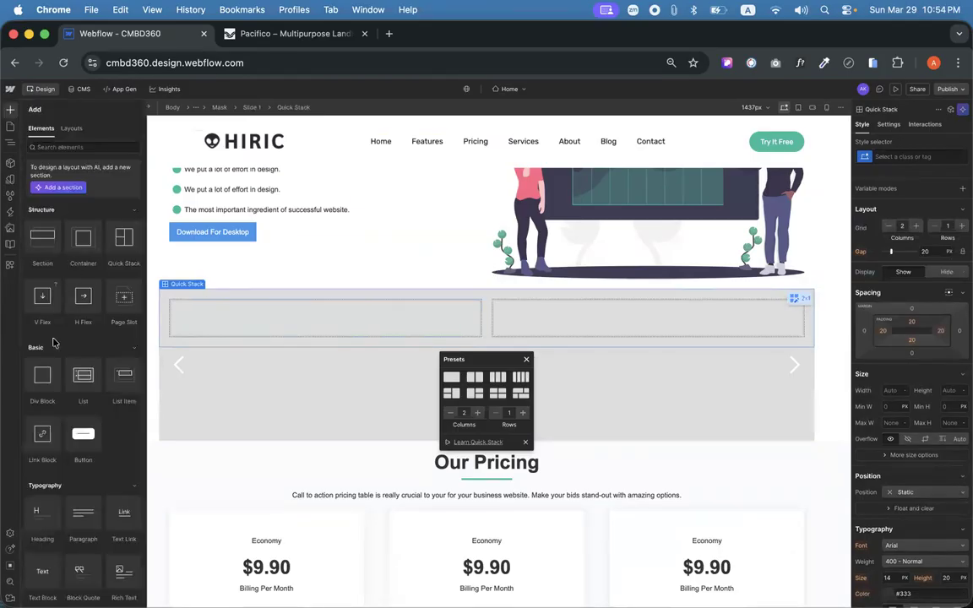
scroll(52, 342, "down", 5)
left_click_drag(163, 409, 224, 322)
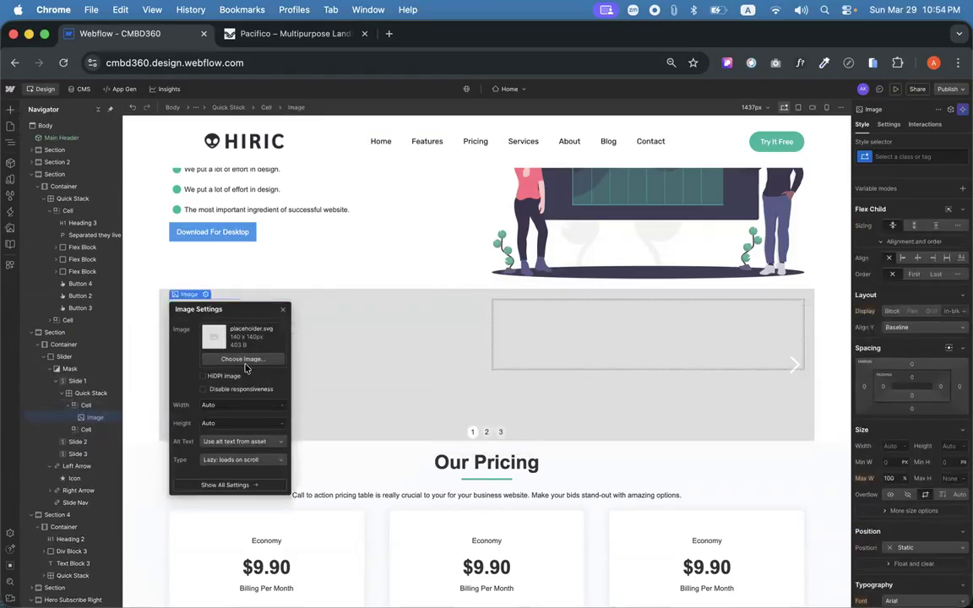
left_click(244, 360)
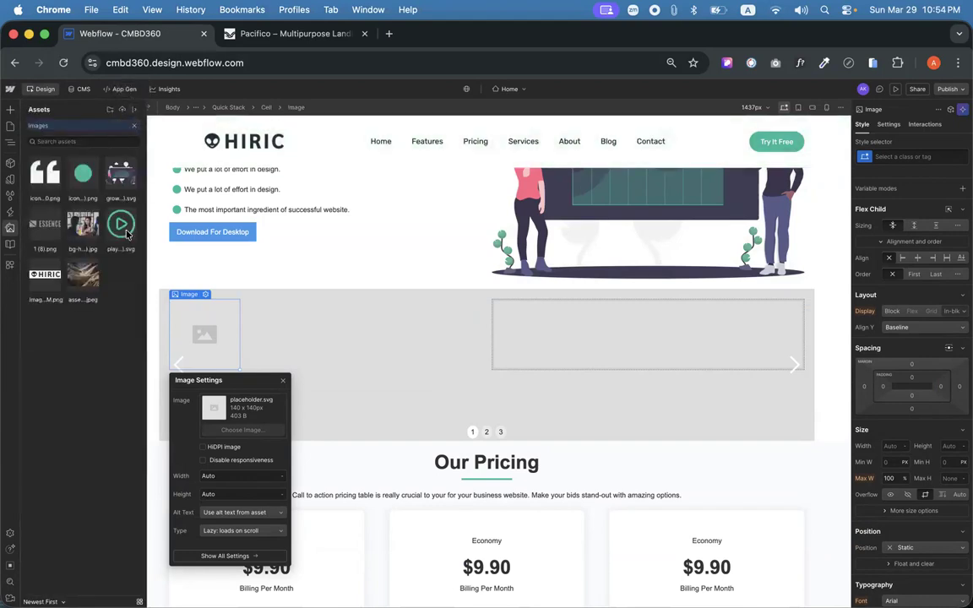
left_click(120, 173)
Add a Heading 1 and a paragraph below it to the Quick Stack's empty second cell.
left_click(630, 351)
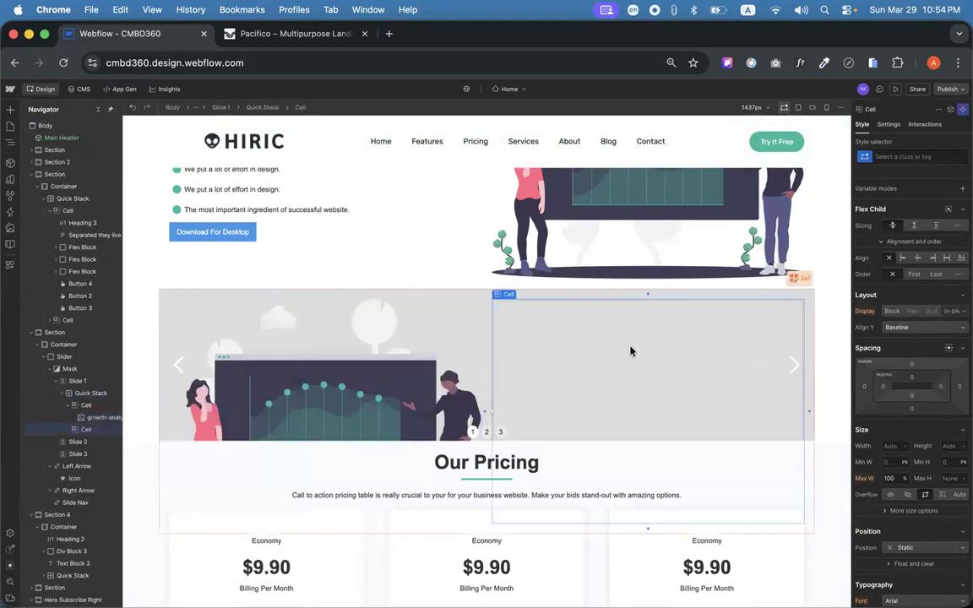
scroll(630, 351, "down", 3)
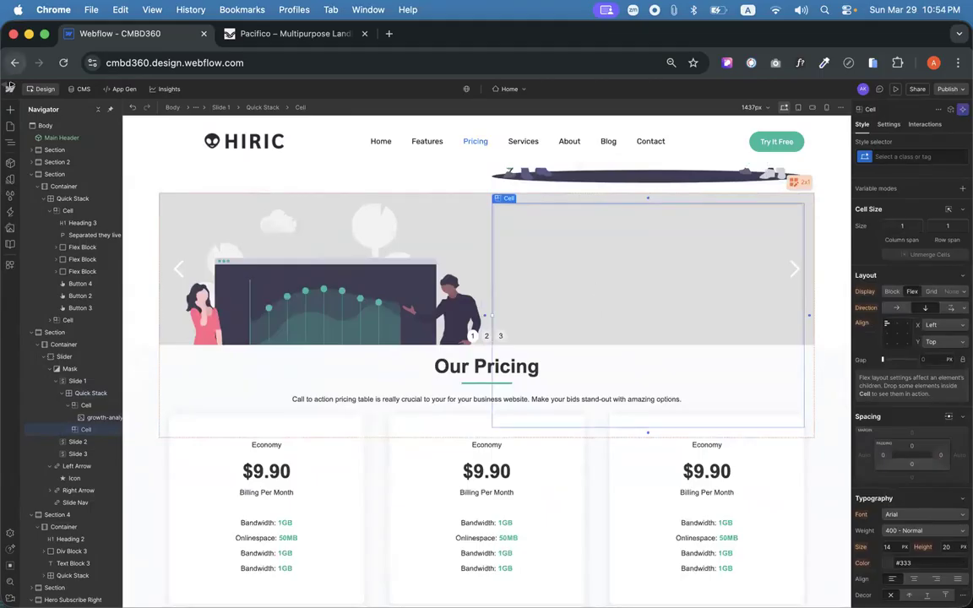
left_click(10, 109)
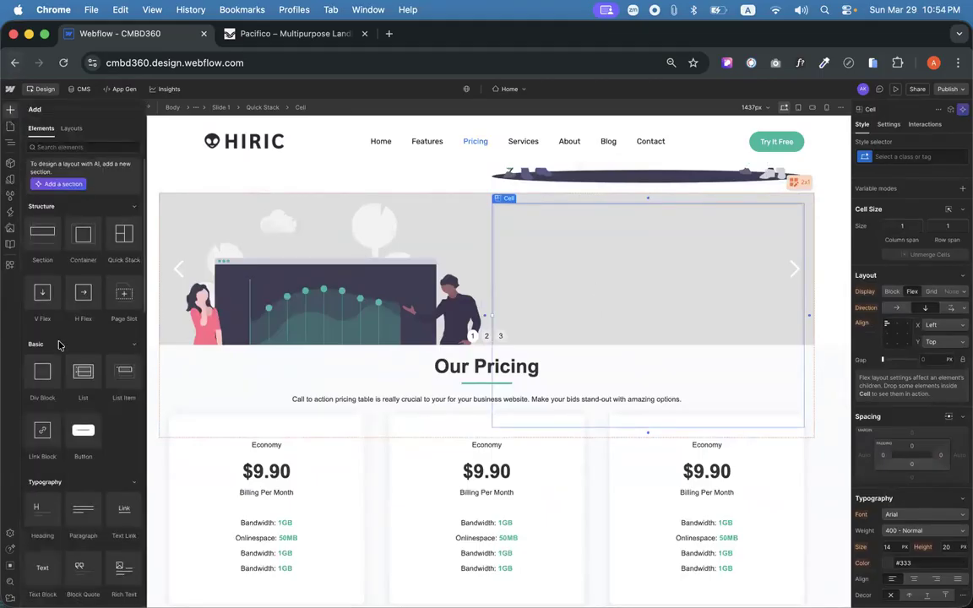
scroll(54, 355, "down", 4)
left_click_drag(50, 374, 548, 222)
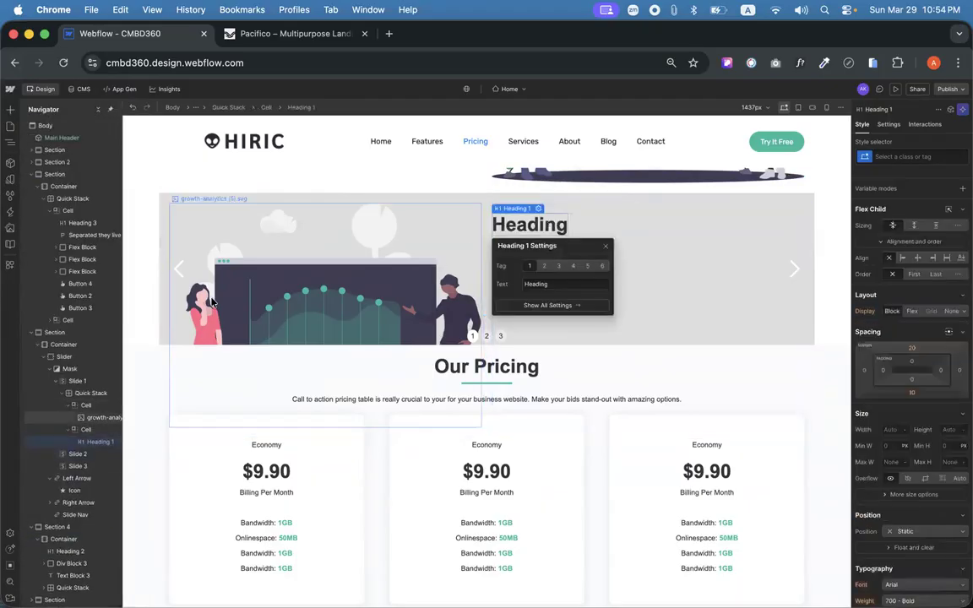
left_click(9, 109)
left_click_drag(82, 513, 602, 279)
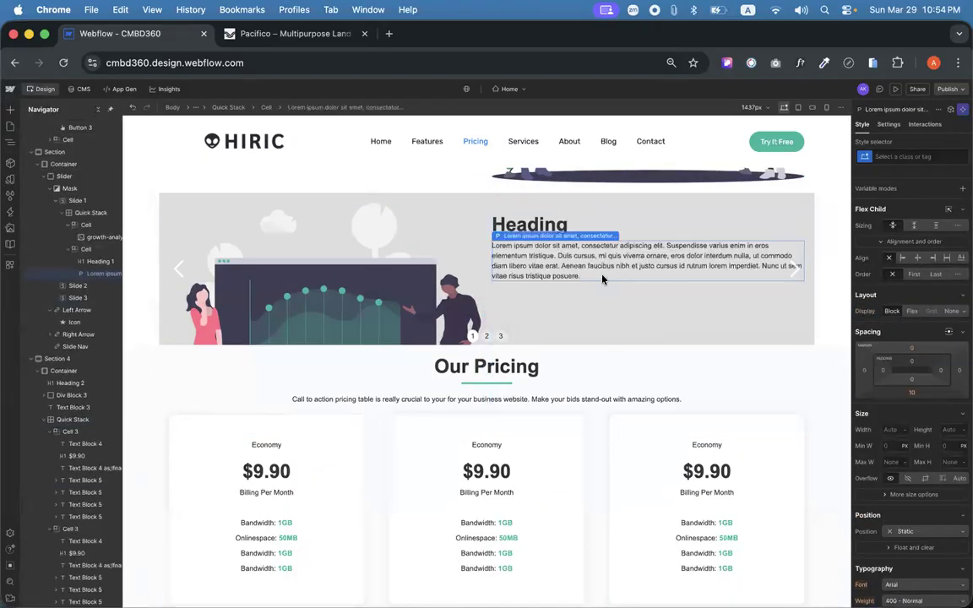
Add a horizontal flex block below the paragraph in Slide 1's second cell and place two buttons in it.
left_click(10, 109)
scroll(99, 372, "down", 1)
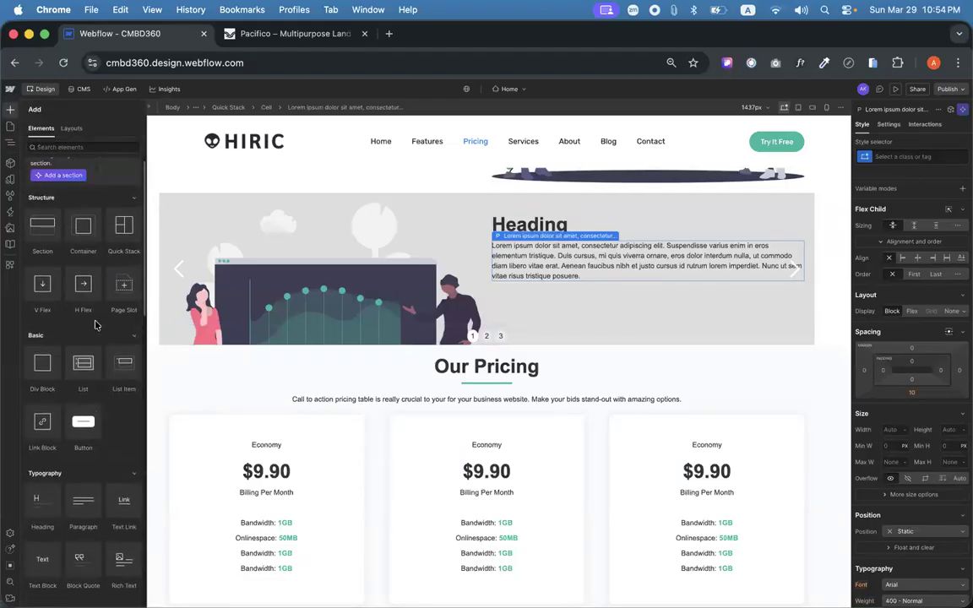
left_click_drag(80, 296, 541, 297)
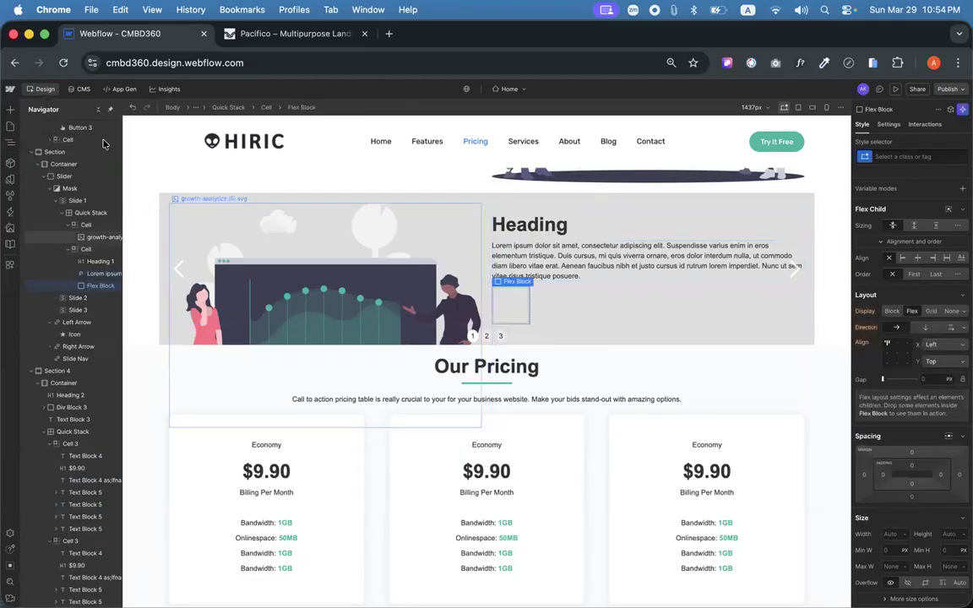
left_click(10, 109)
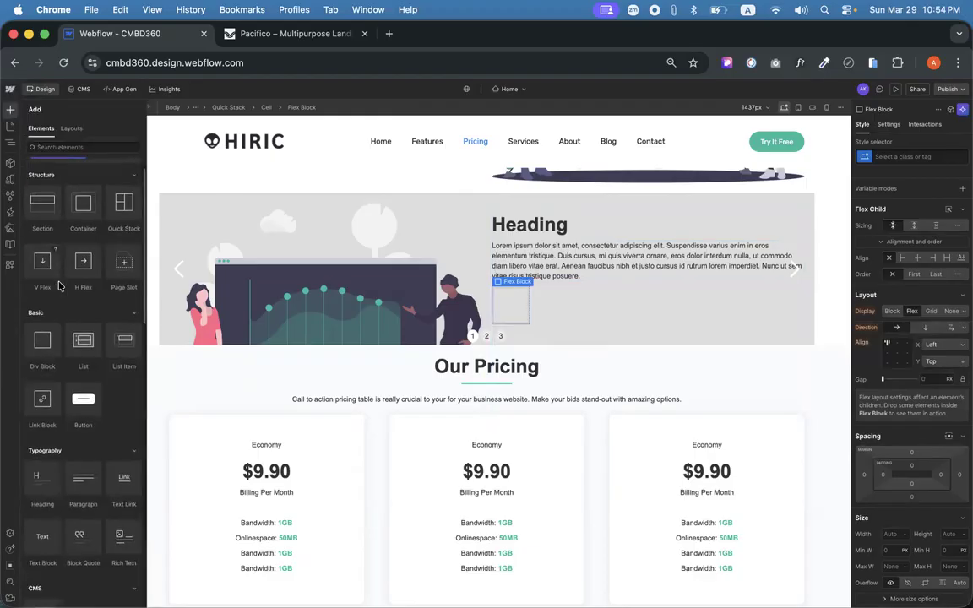
scroll(70, 394, "down", 1)
left_click_drag(84, 386, 510, 313)
key("super+d")
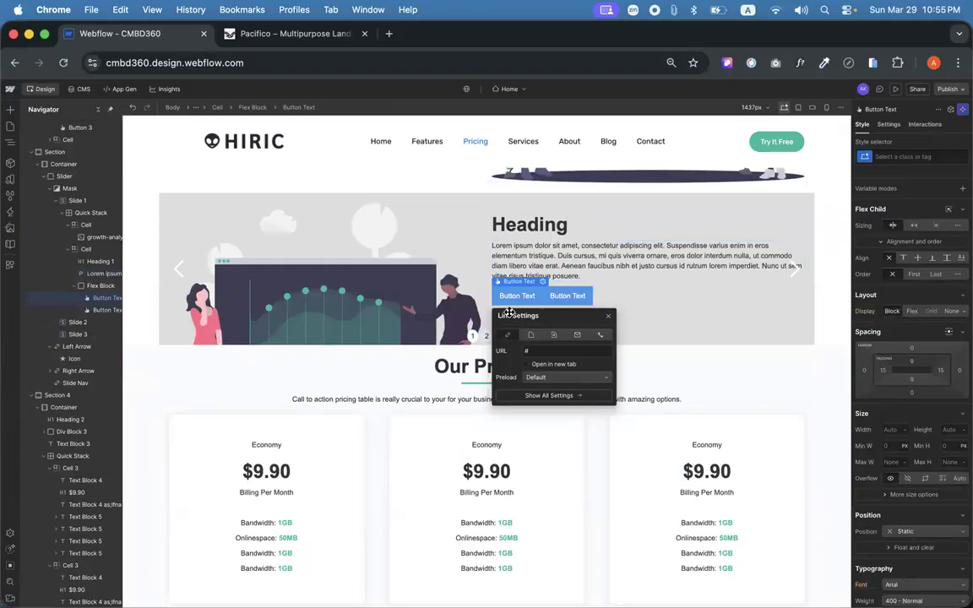
Set the button flex block's gap to 10 px and its top margin to 20 px.
left_click(88, 288)
left_click(912, 310)
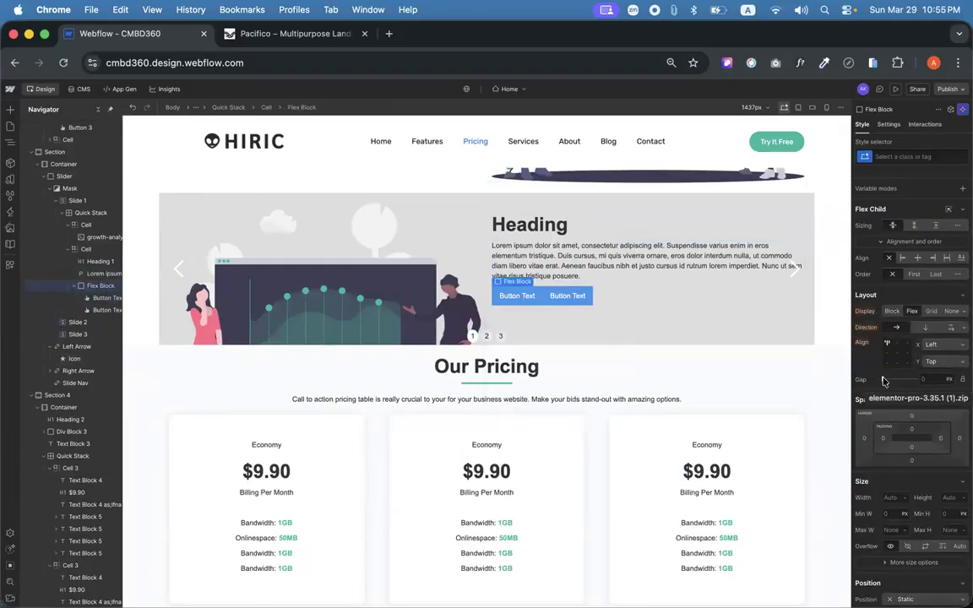
left_click_drag(881, 379, 886, 379)
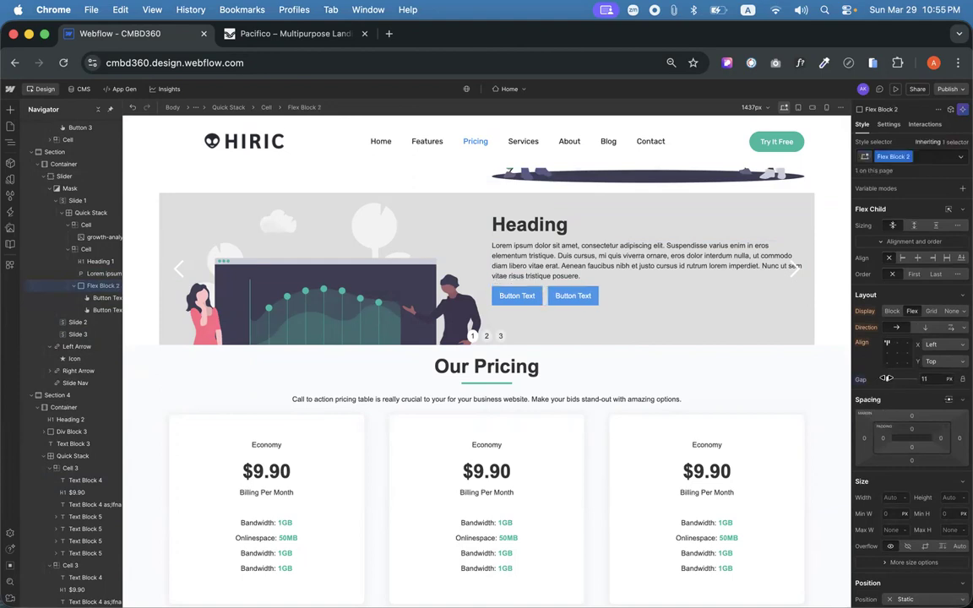
left_click(929, 379)
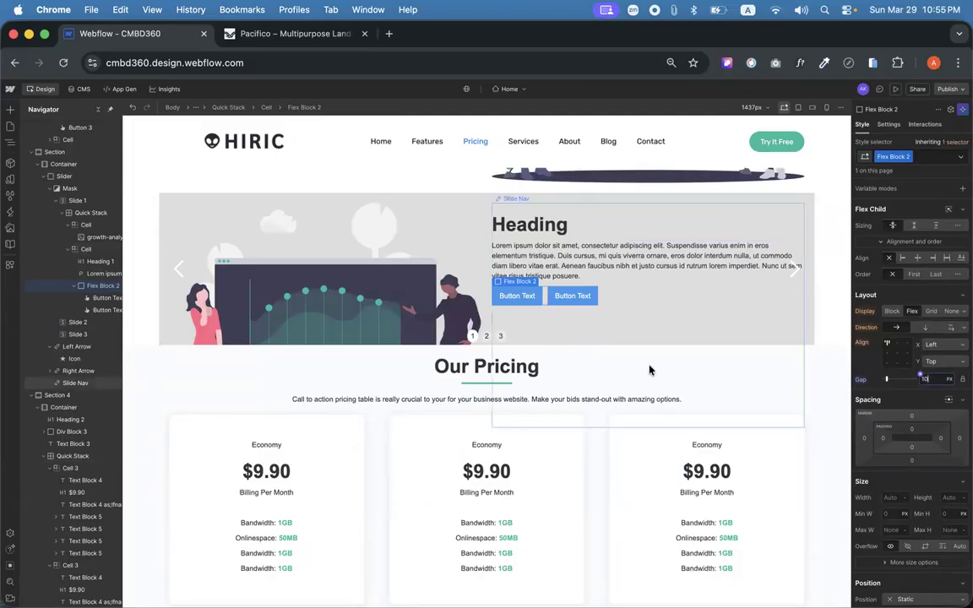
left_click(914, 417)
left_click(937, 450)
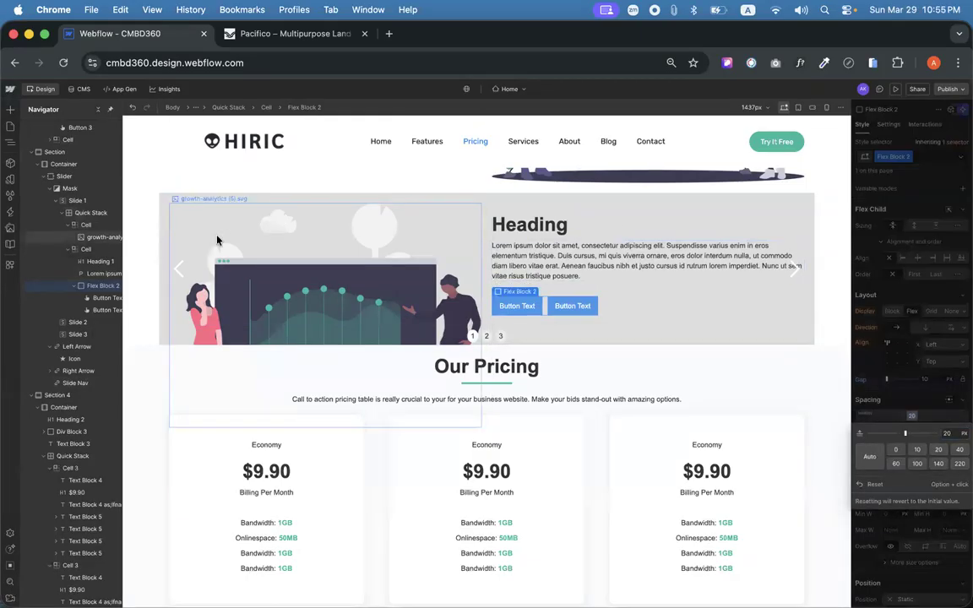
Set the slider's height to 100%.
left_click(194, 211)
scroll(99, 255, "up", 1)
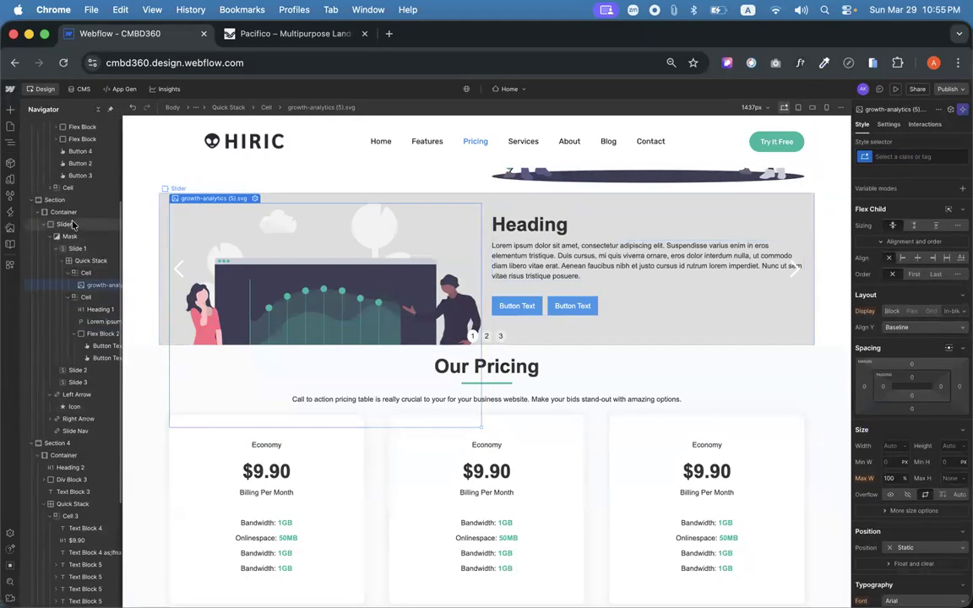
left_click(71, 225)
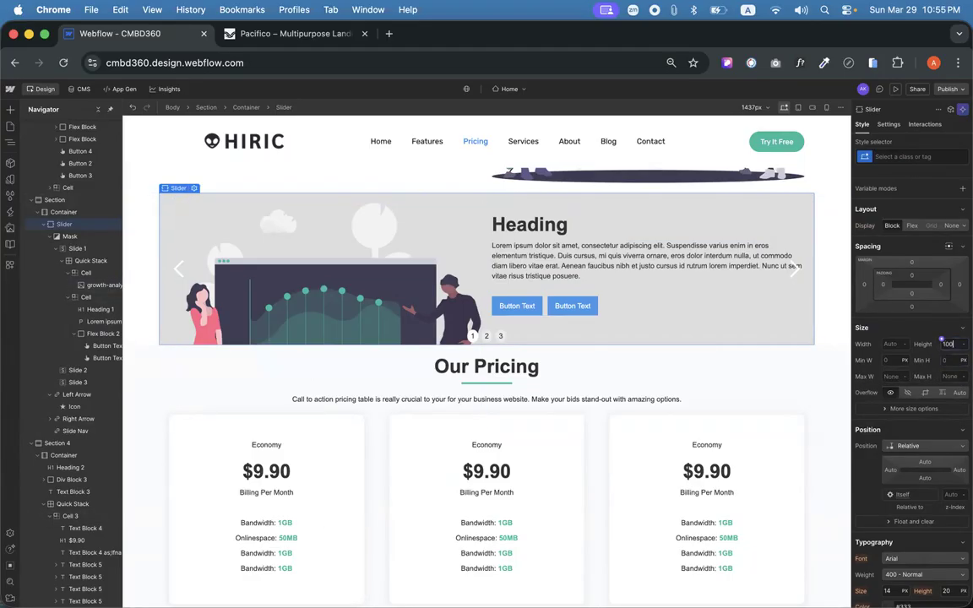
key("Return")
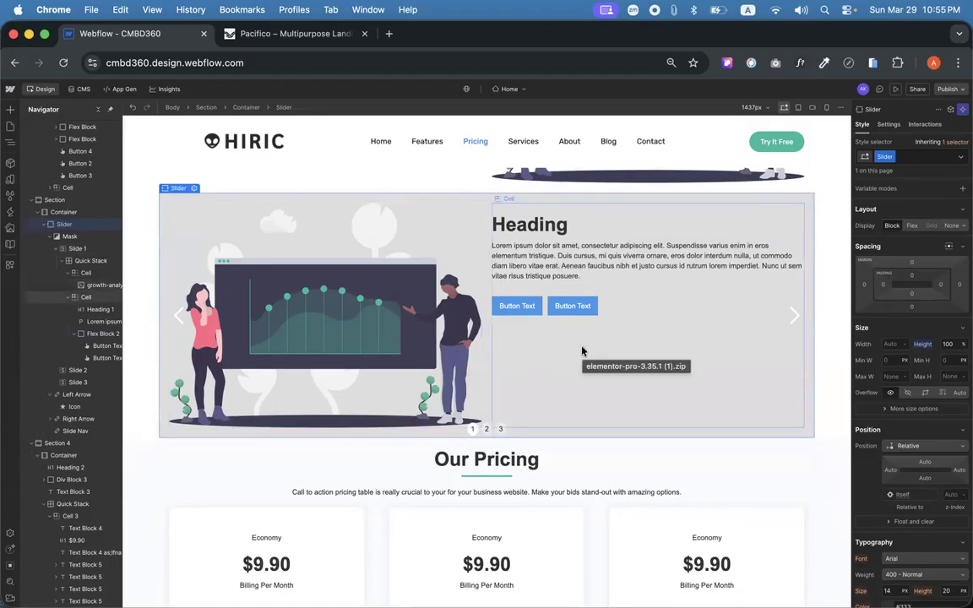
Center the second cell's content vertically, and set the gap of Slide 1's Quick Stack to 60 px.
left_click(546, 374)
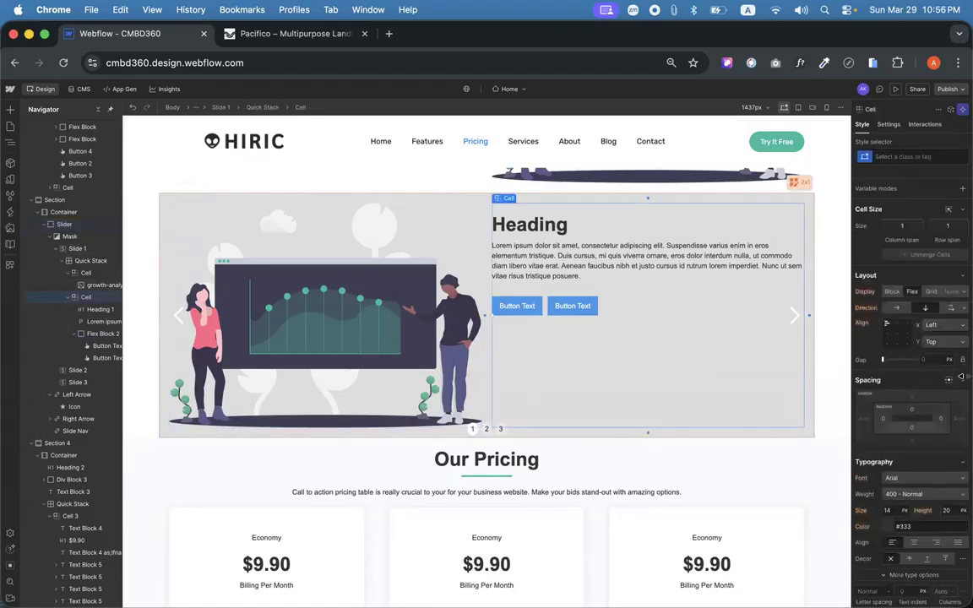
left_click(886, 333)
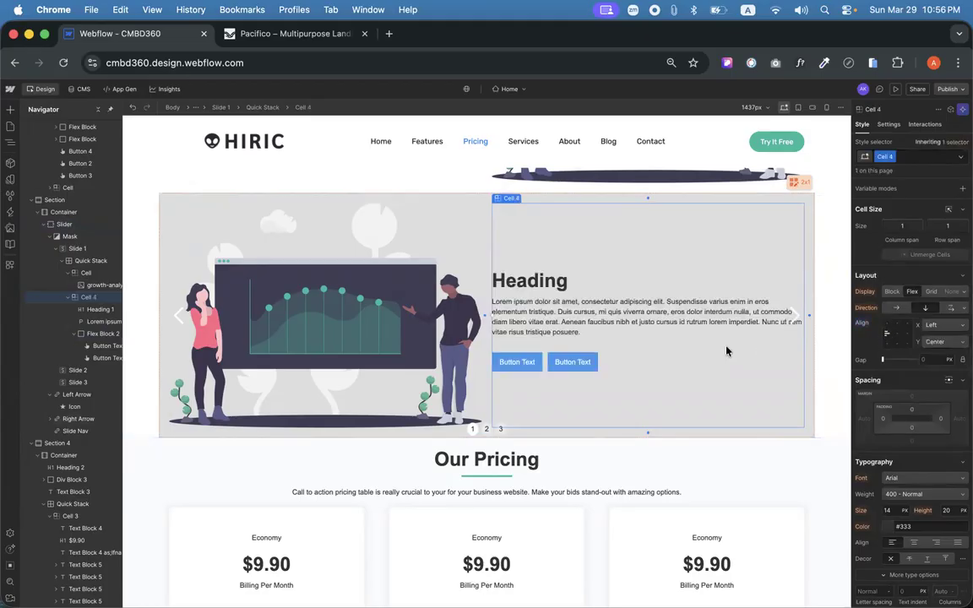
left_click(487, 369)
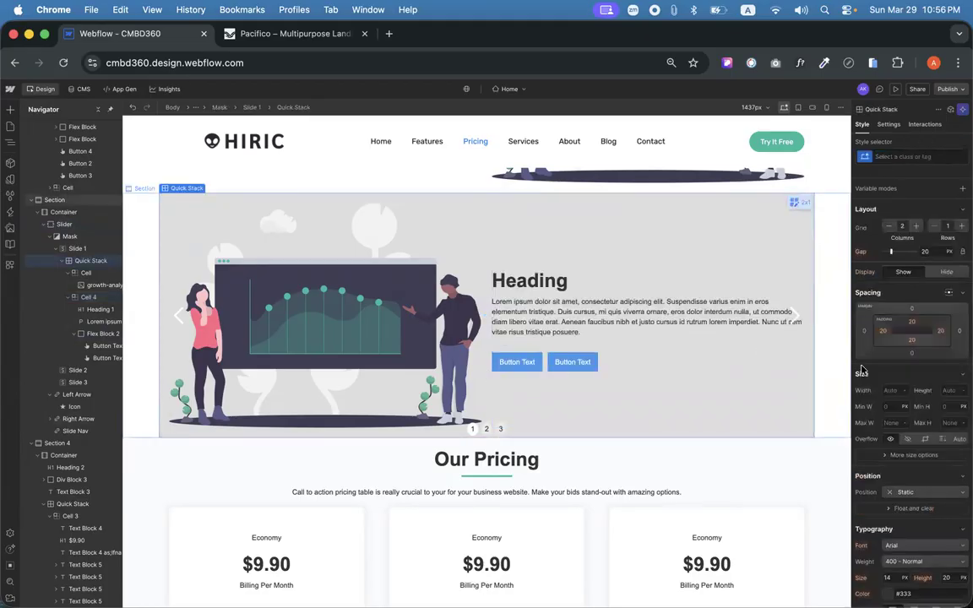
left_click_drag(890, 250, 900, 251)
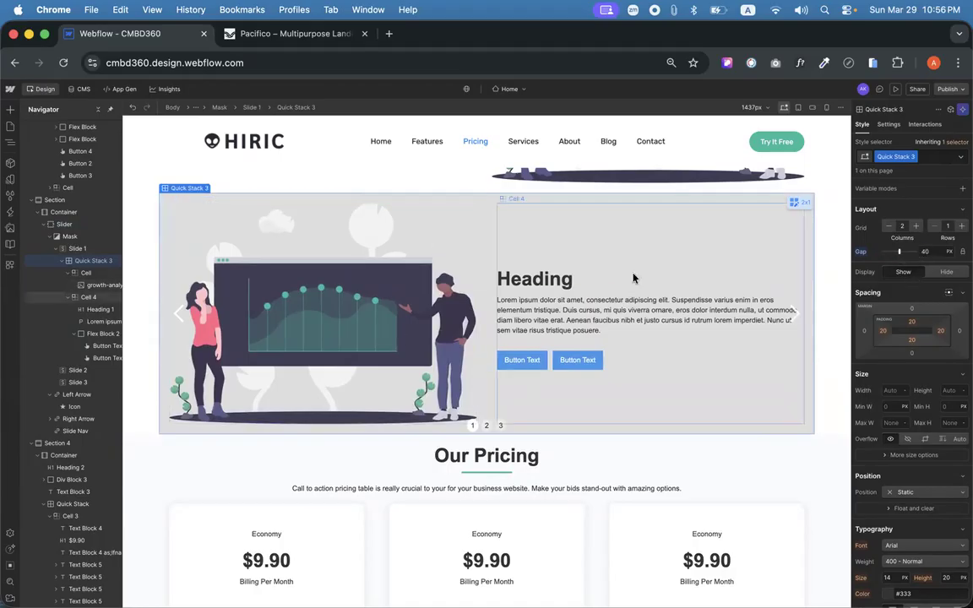
left_click_drag(899, 252, 906, 251)
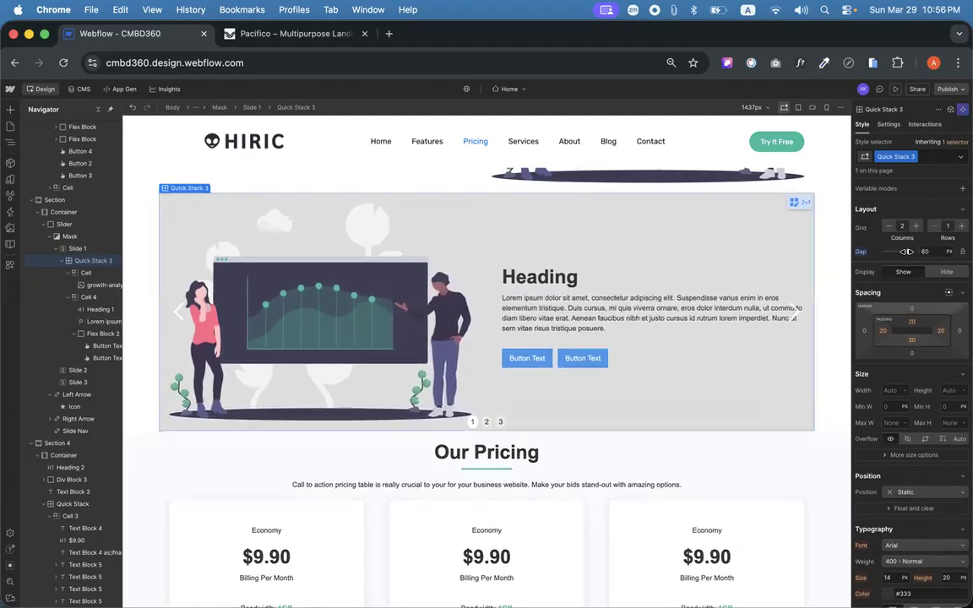
scroll(473, 303, "up", 2)
scroll(505, 306, "down", 2)
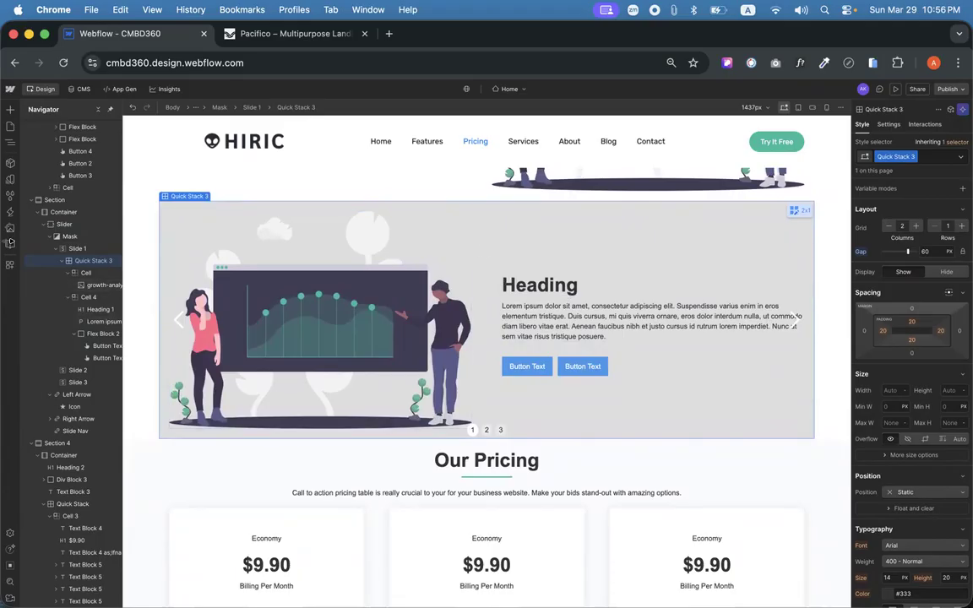
Try a muted red background (#b46666) on Slide 1's Quick Stack and undo it.
left_click(75, 247)
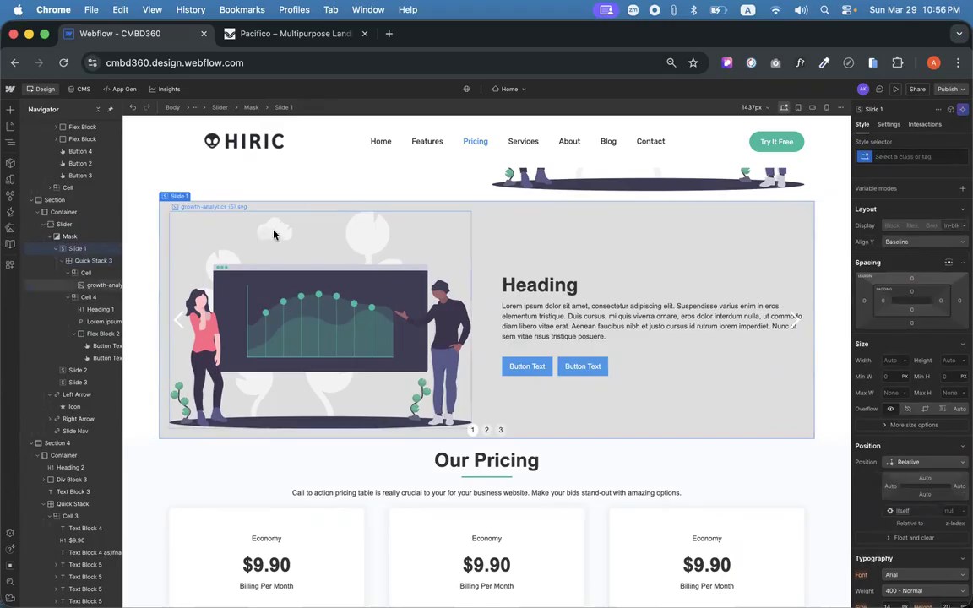
left_click(82, 262)
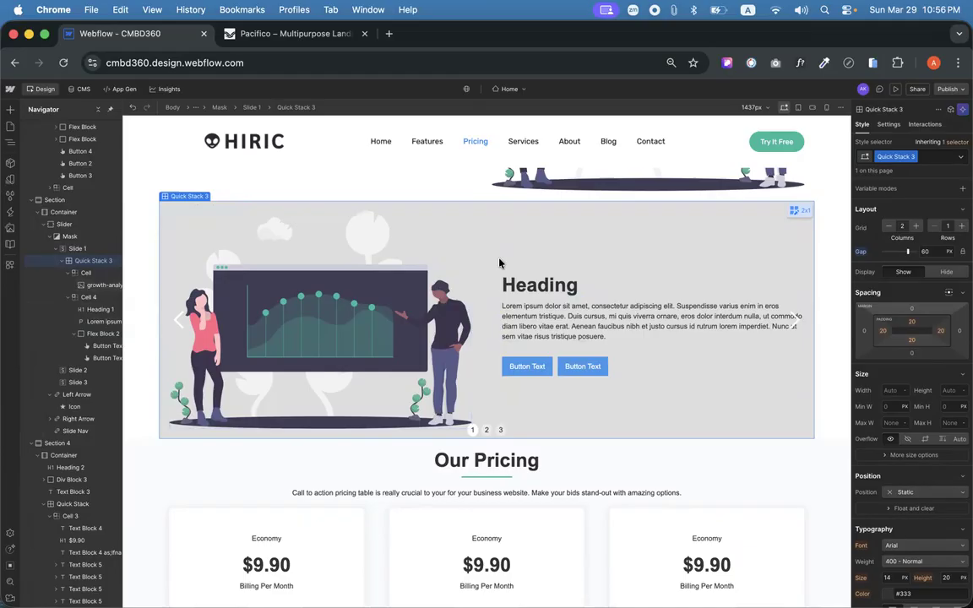
scroll(920, 444, "down", 3)
scroll(921, 444, "down", 2)
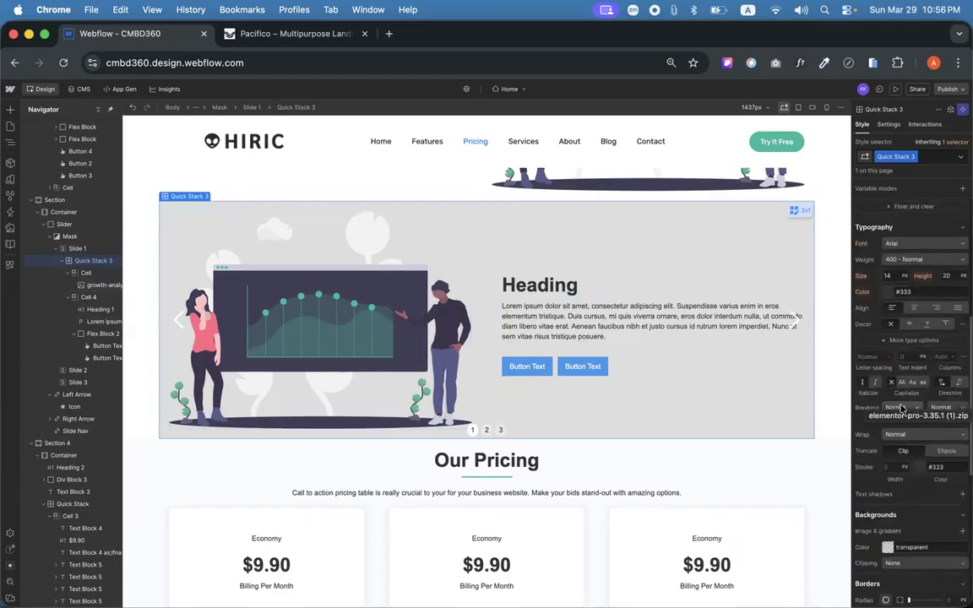
left_click(889, 549)
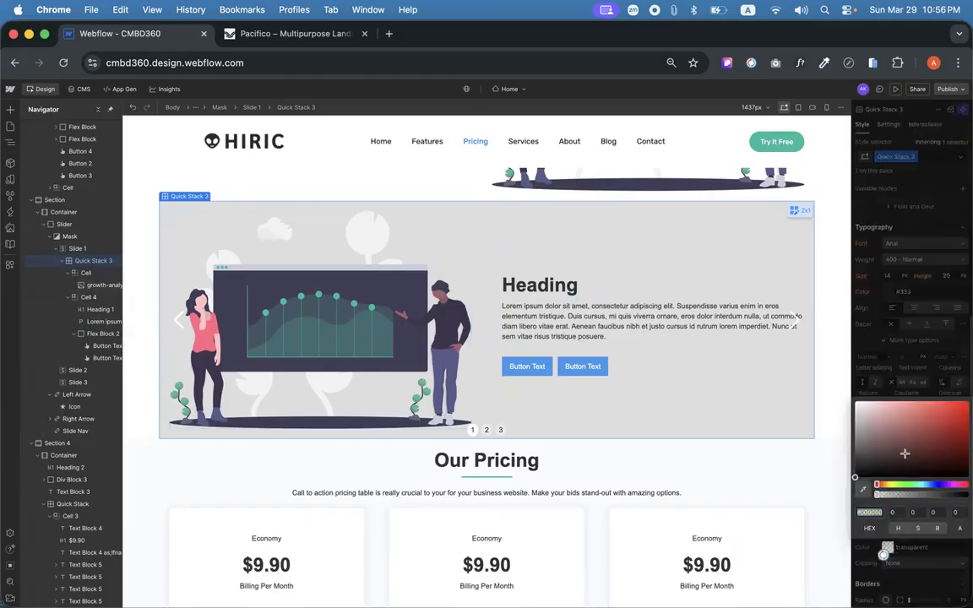
left_click(904, 423)
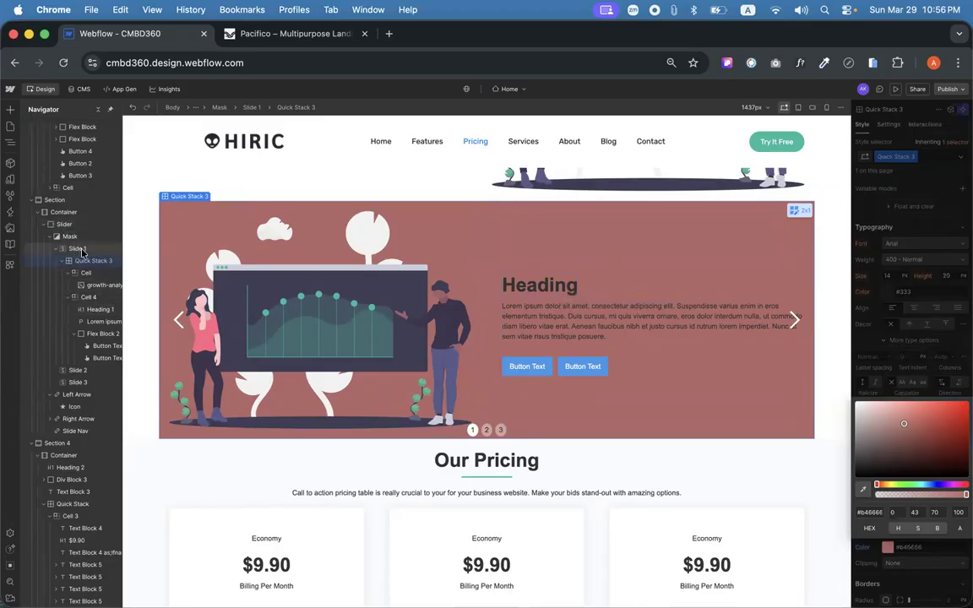
left_click(884, 399)
key("super+z")
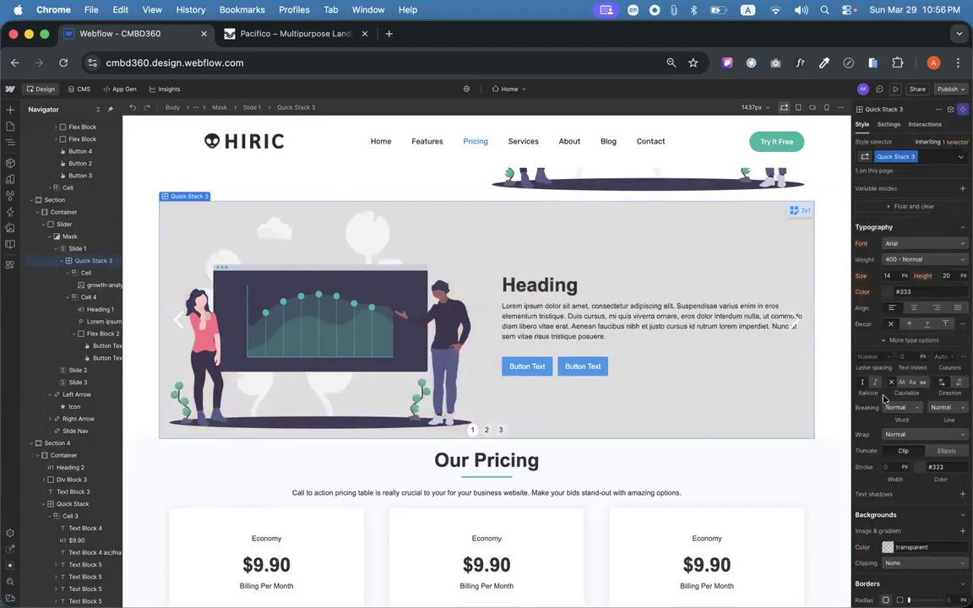
Set the background color of Slide 1 to light gray #f3f3f3.
left_click(77, 249)
scroll(936, 479, "down", 10)
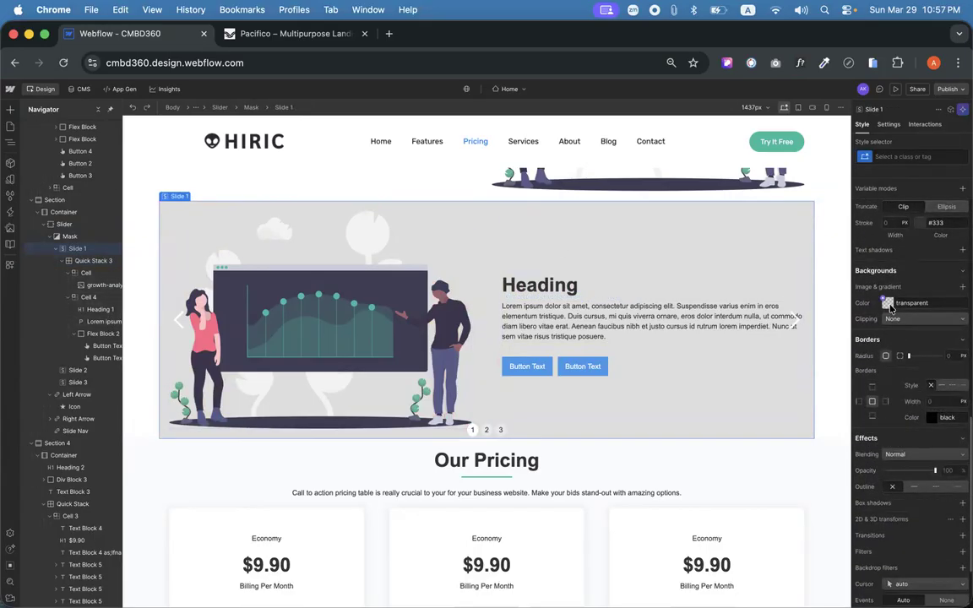
left_click(886, 304)
left_click_drag(894, 332, 835, 296)
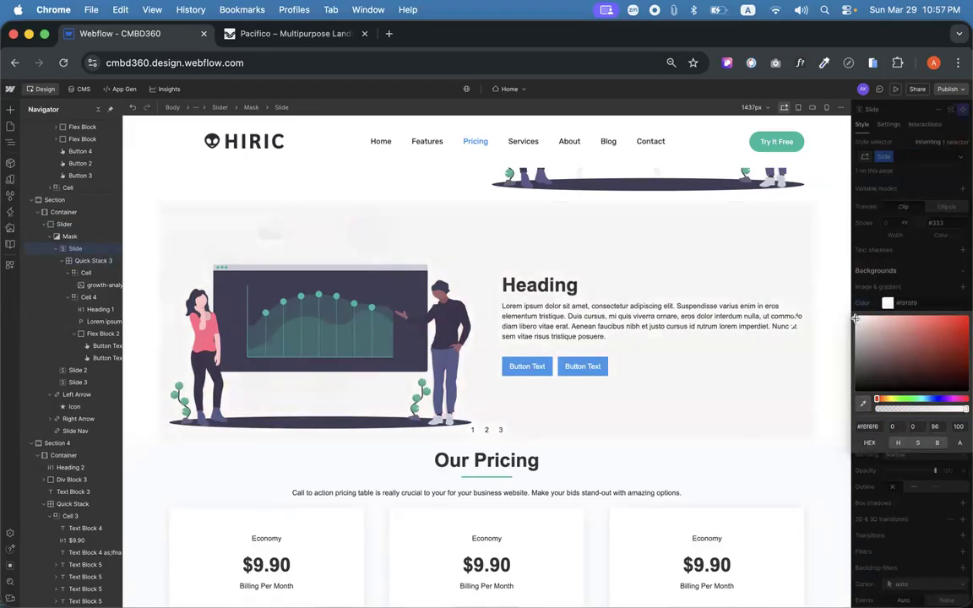
left_click(855, 320)
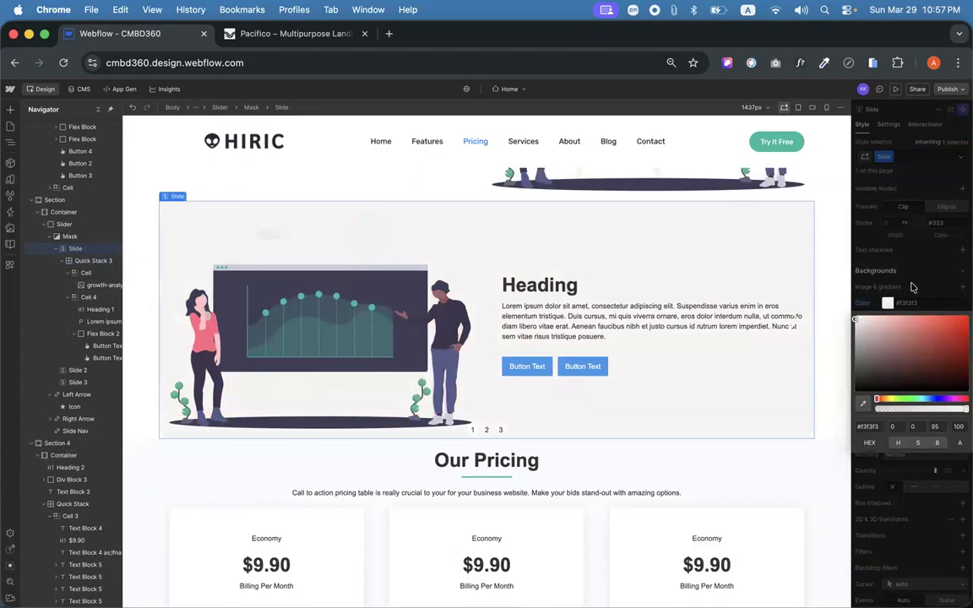
left_click(822, 259)
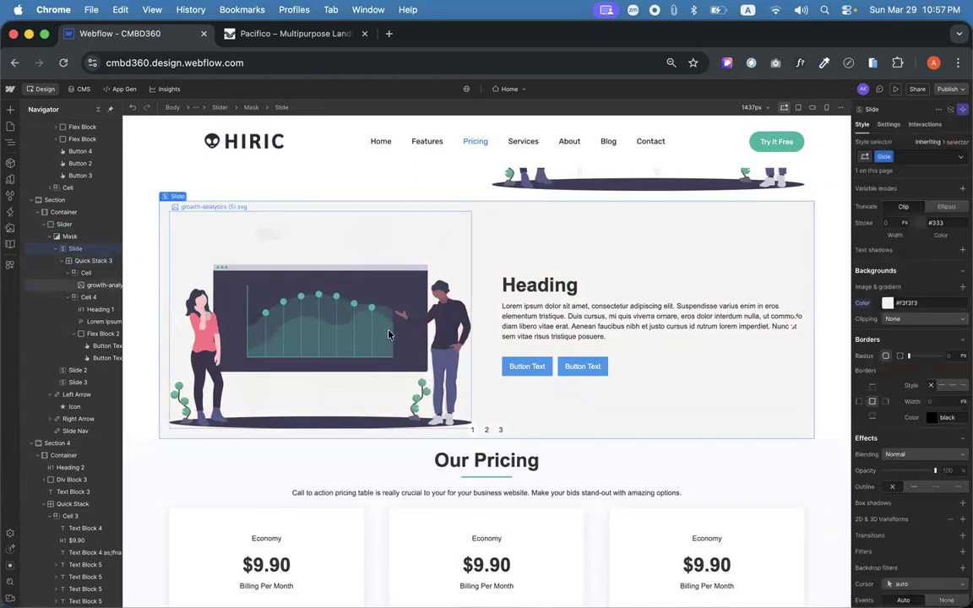
Change the heading text in the first slide to "Slide 1".
scroll(392, 330, "up", 2)
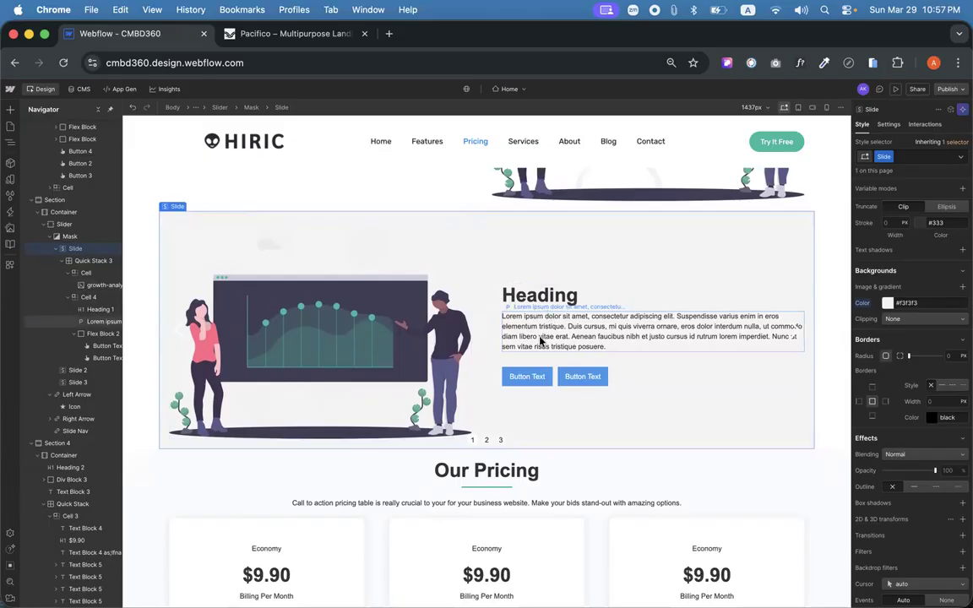
left_click(572, 298)
type("1")
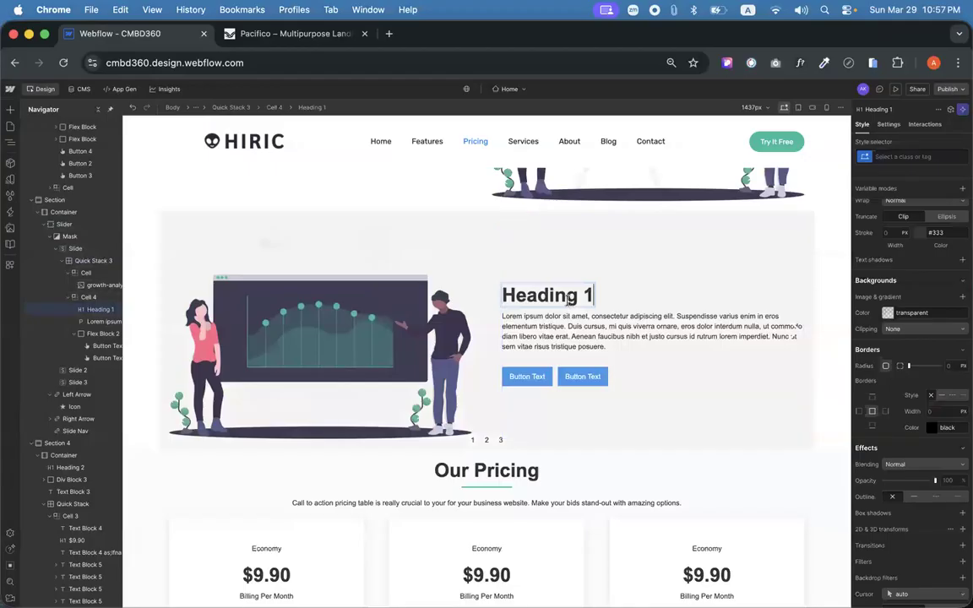
double_click(567, 300)
type("Slide")
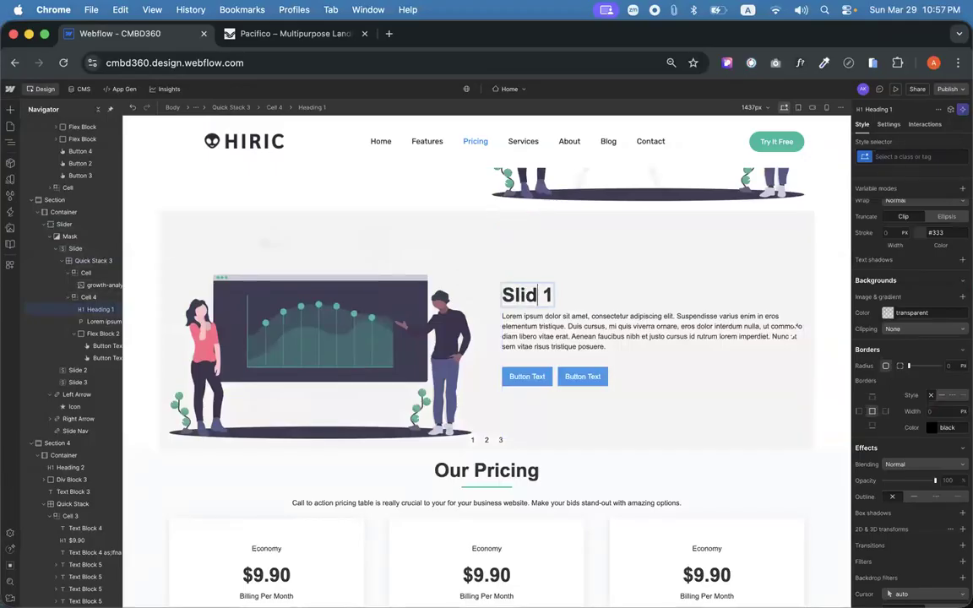
Preview the slider's second and third slides, and return to the first slide with it selected.
left_click(486, 440)
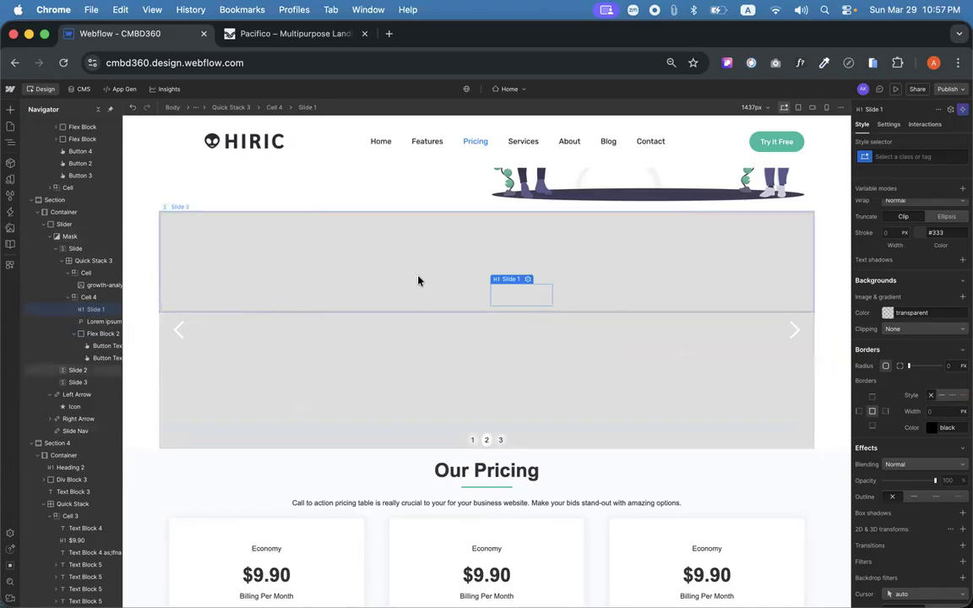
left_click(363, 325)
left_click(321, 293)
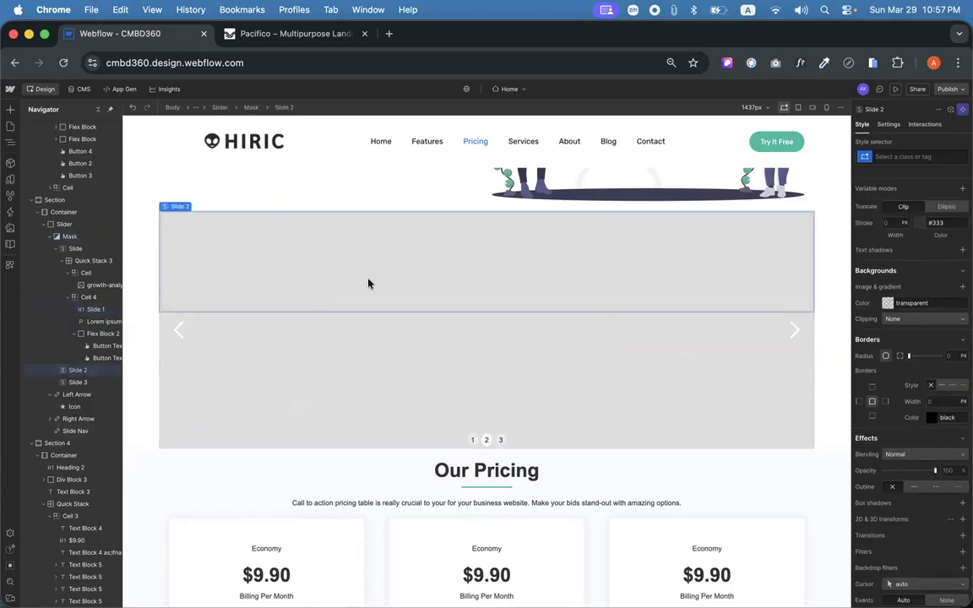
left_click(500, 441)
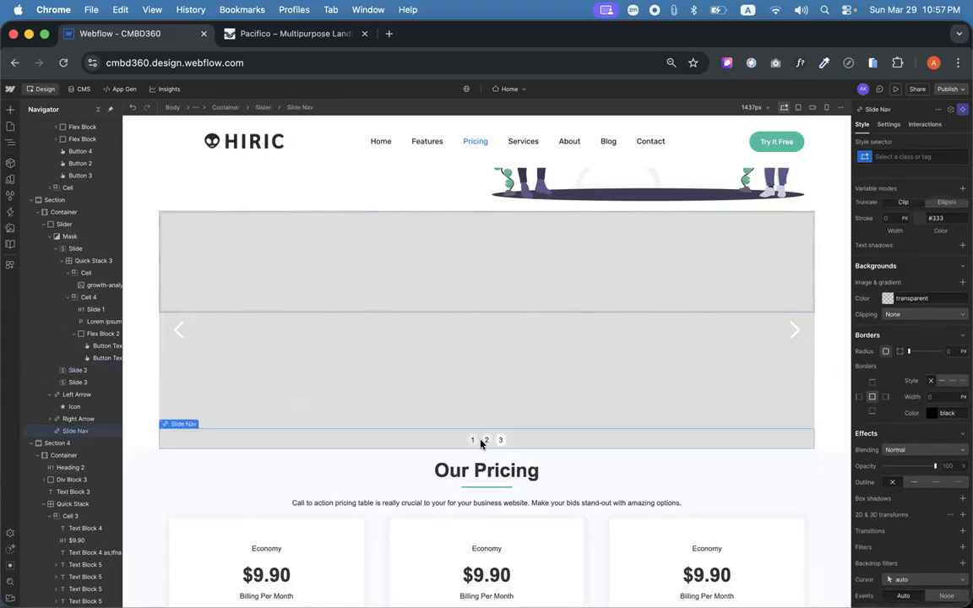
left_click(482, 445)
left_click(487, 441)
left_click(472, 440)
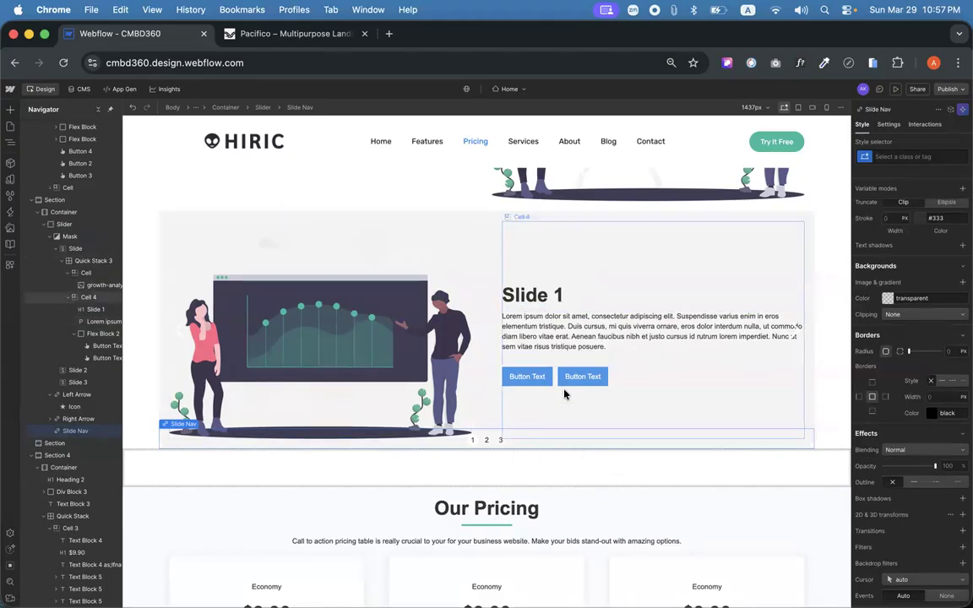
left_click(66, 250)
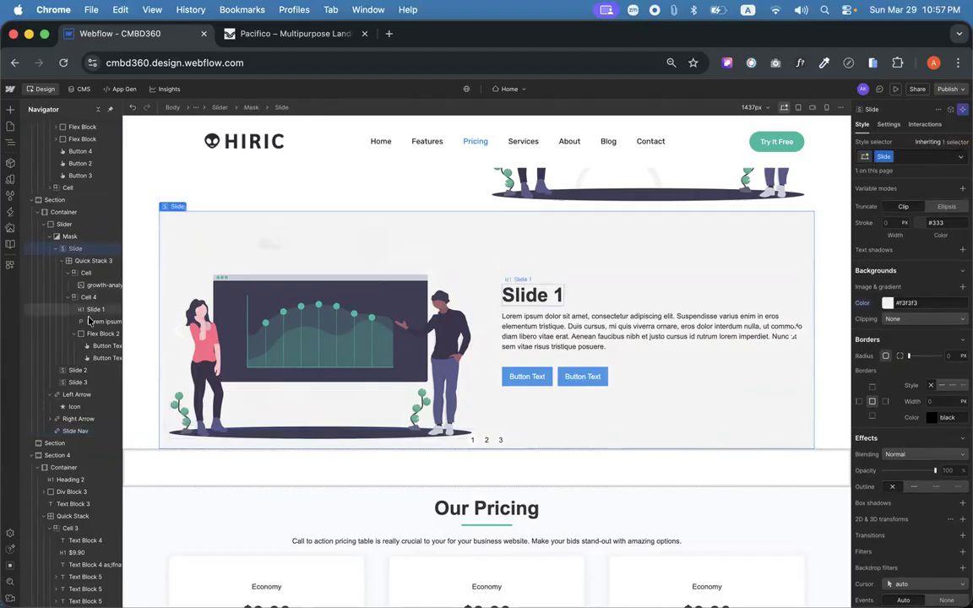
Copy the first slide's Quick Stack 3 with its contents into Slide 2 and display the slider's second slide.
left_click(76, 371)
key("super+v")
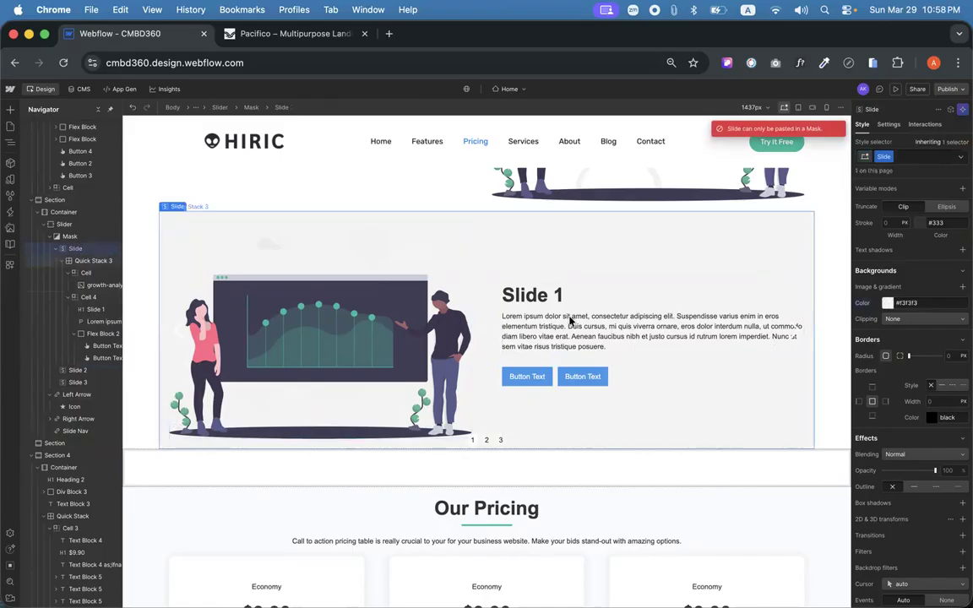
left_click(68, 249)
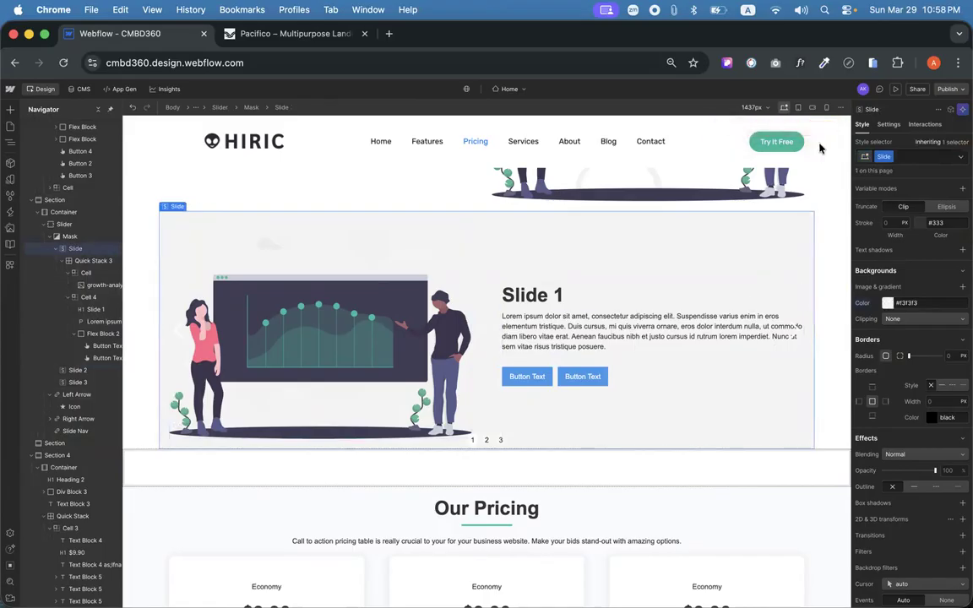
left_click(81, 263)
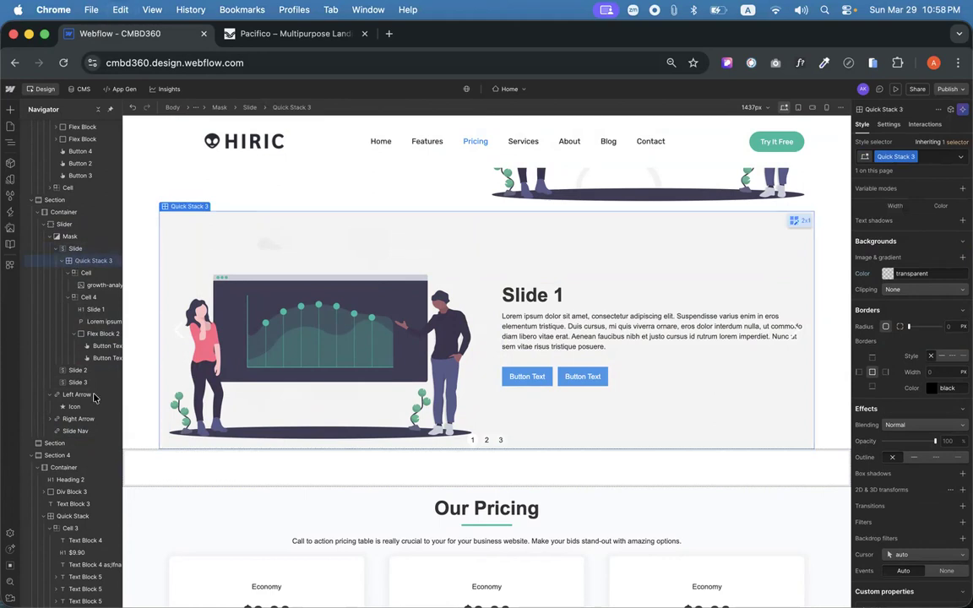
left_click(75, 372)
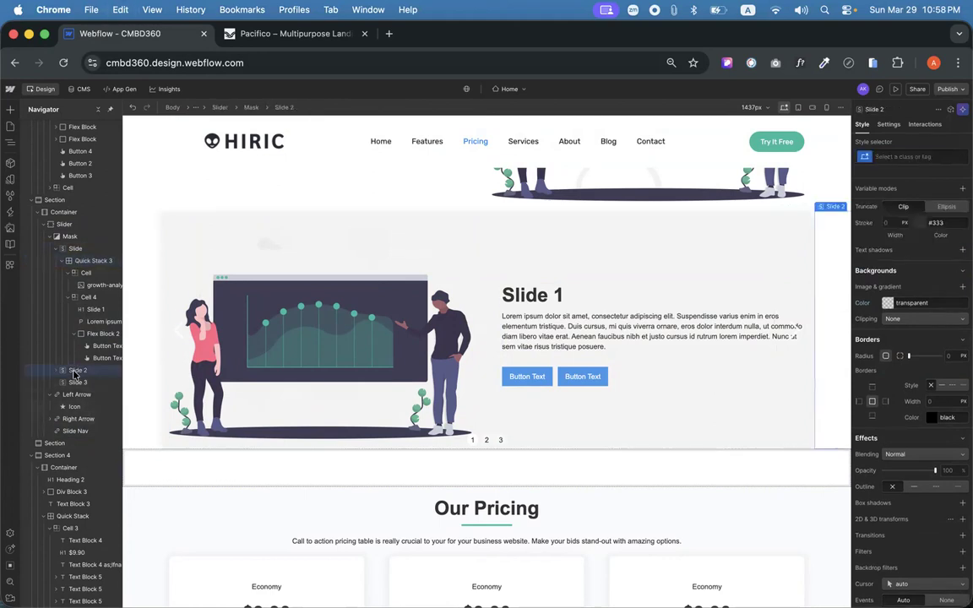
left_click(487, 441)
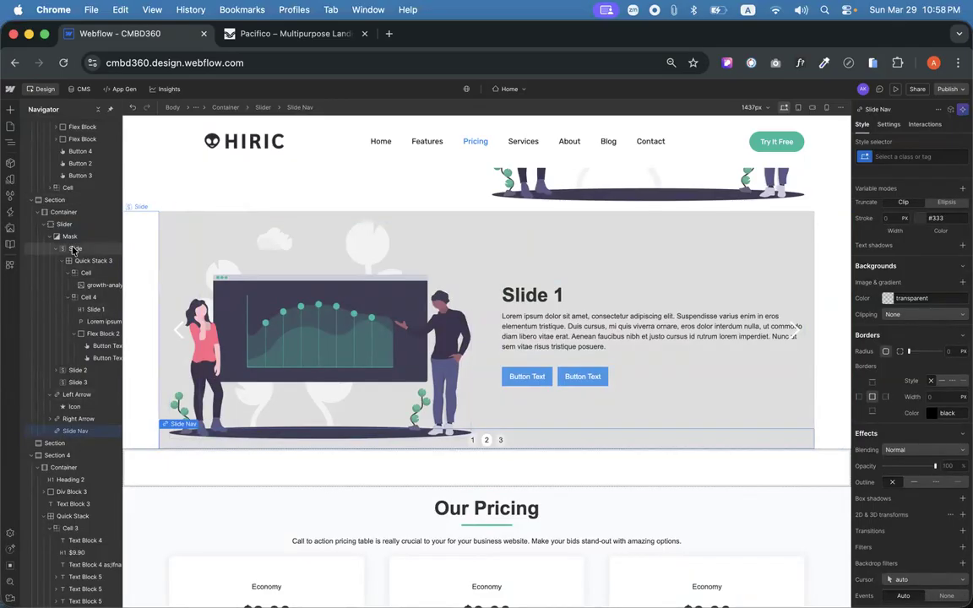
Set the background color of Slide 2 to light gray #f3f3f3.
left_click(76, 370)
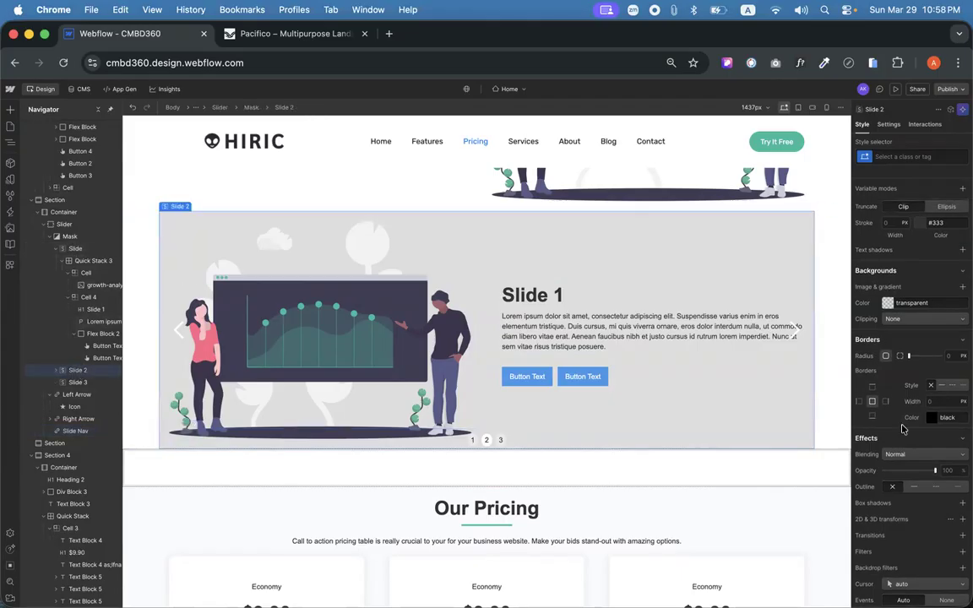
scroll(904, 429, "down", 2)
scroll(904, 427, "up", 3)
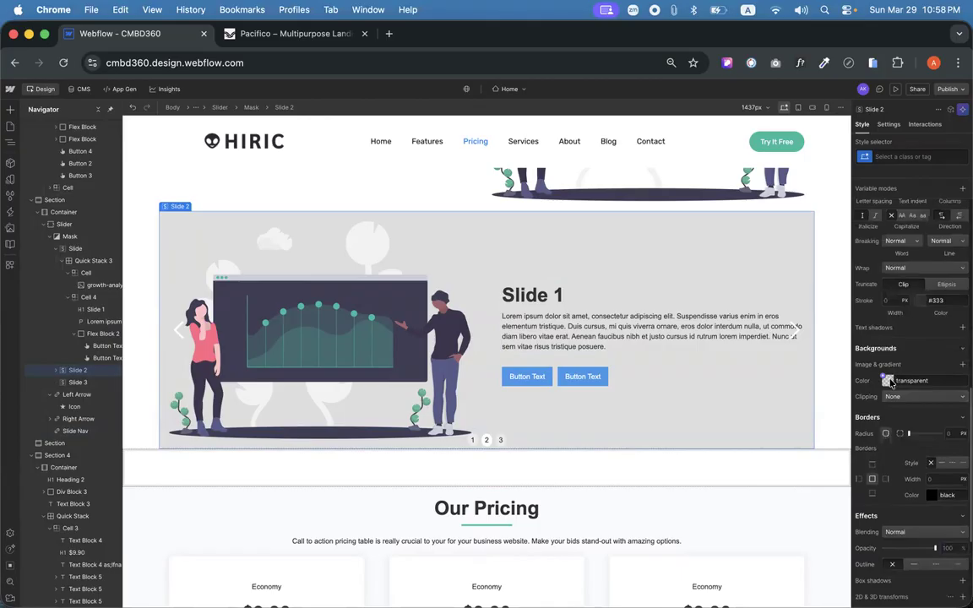
left_click(887, 382)
left_click_drag(862, 398, 845, 397)
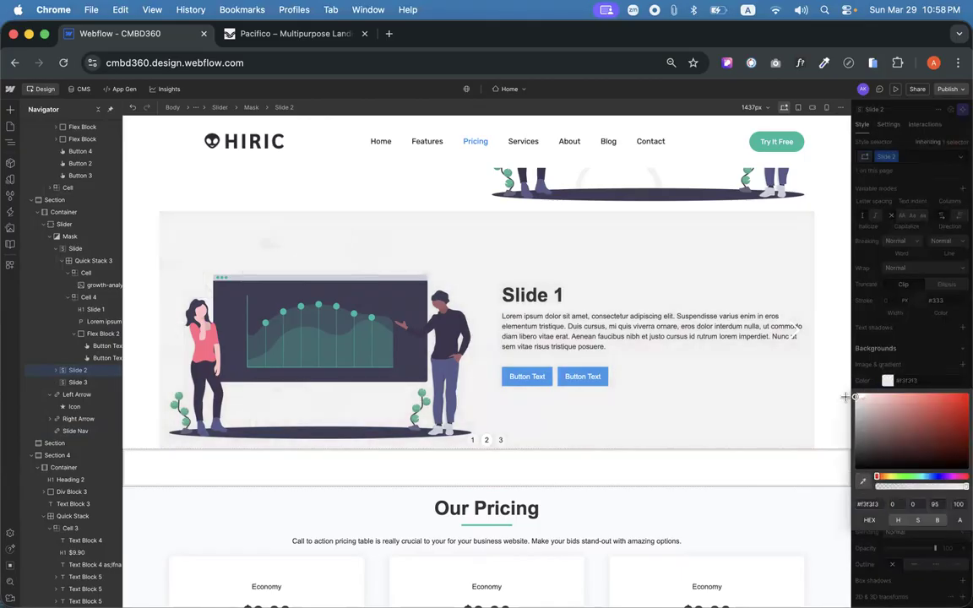
left_click(832, 325)
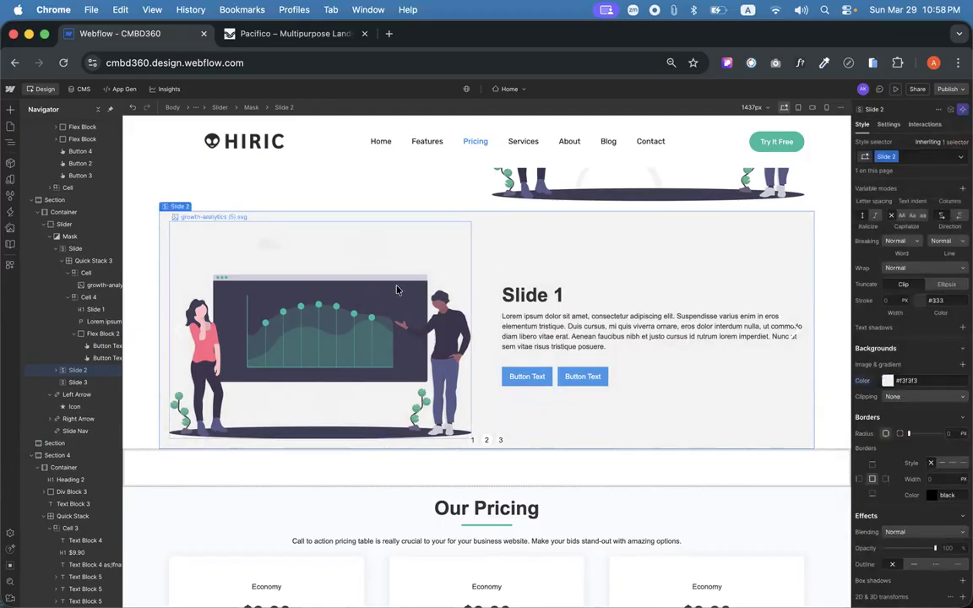
Change the heading text in the second slide to "Slide 2".
left_click(558, 294)
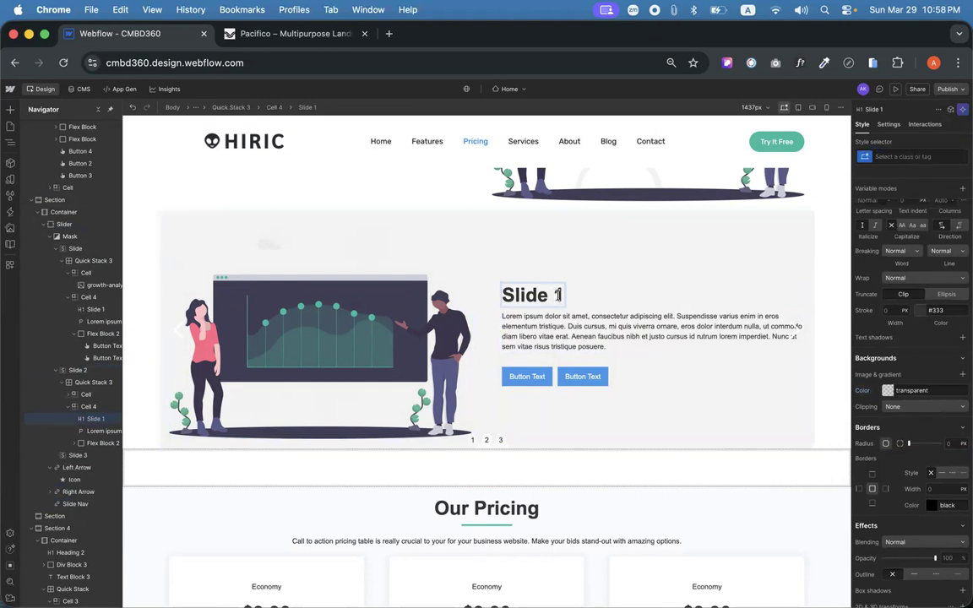
double_click(558, 294)
type("3")
key("BackSpace")
type("2")
left_click(404, 304)
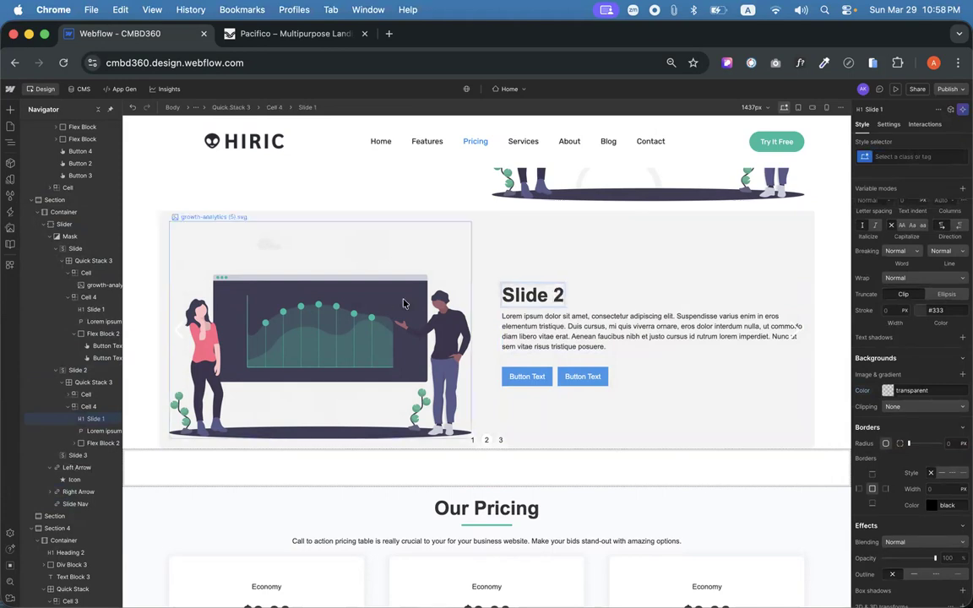
Replace the second slide's illustration with the bg-home (8).jpg image from the assets and close the image settings.
double_click(322, 326)
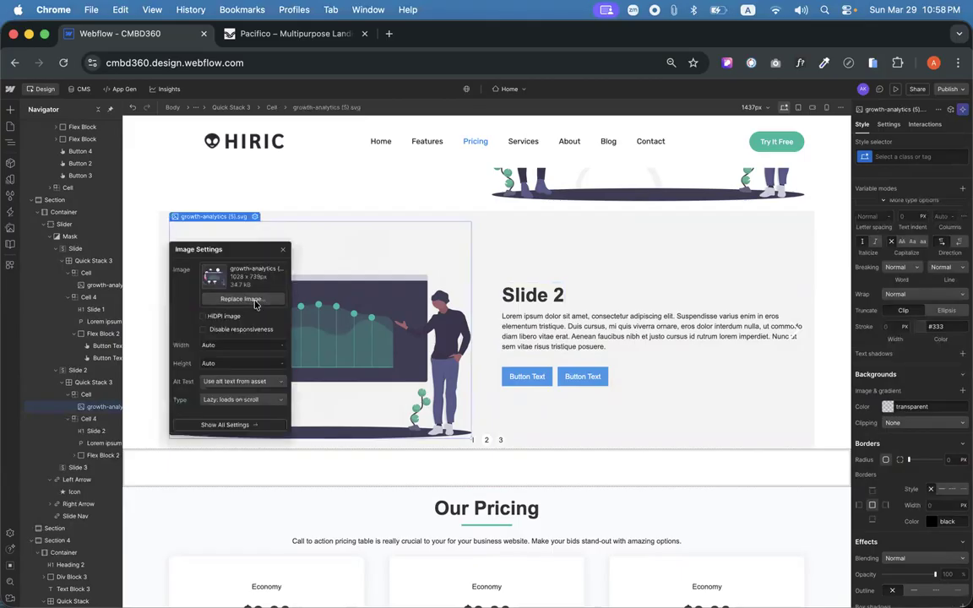
left_click(256, 301)
left_click(83, 224)
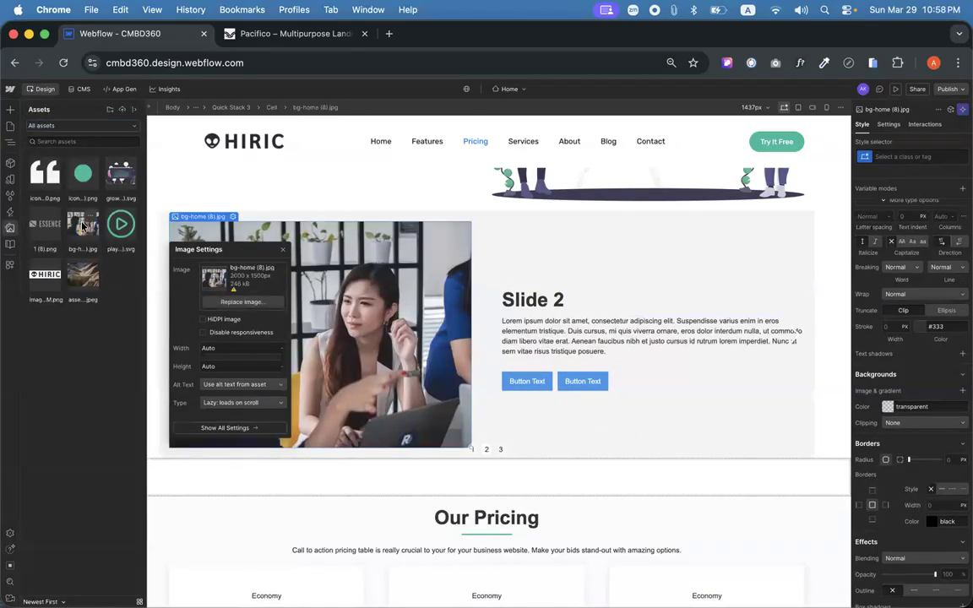
left_click(483, 452)
left_click(483, 452)
left_click(500, 452)
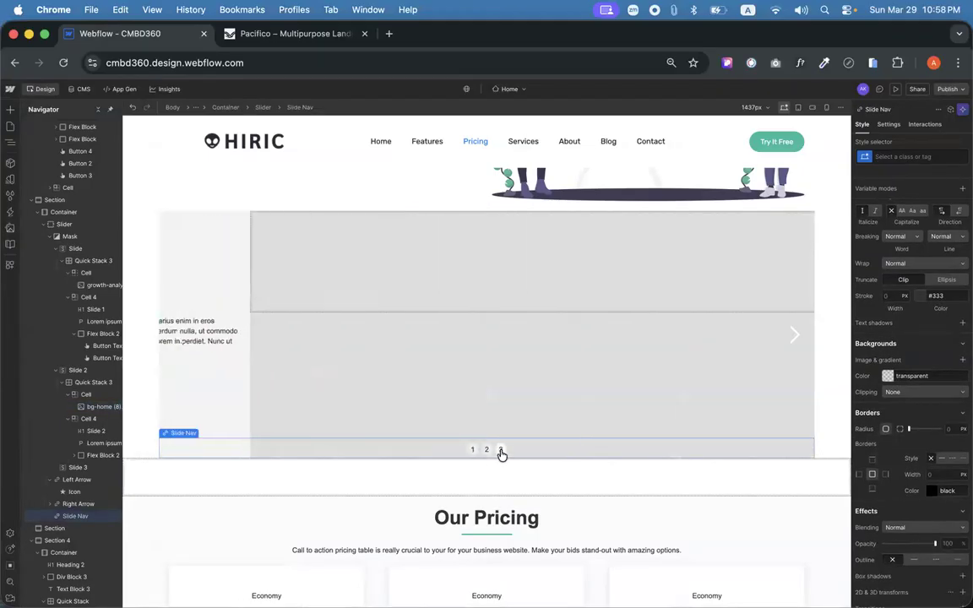
left_click(87, 260)
key("shift+c")
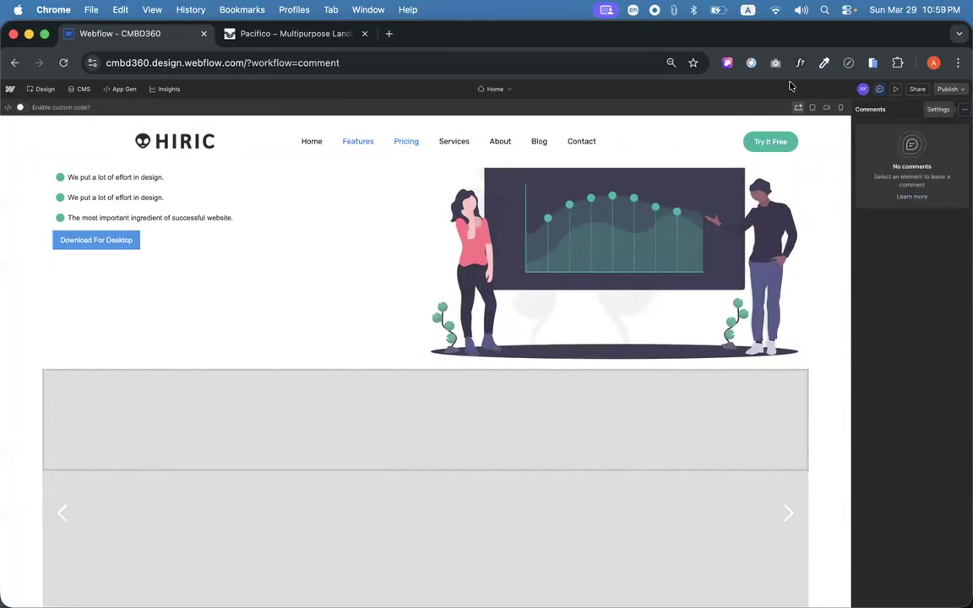
left_click(897, 90)
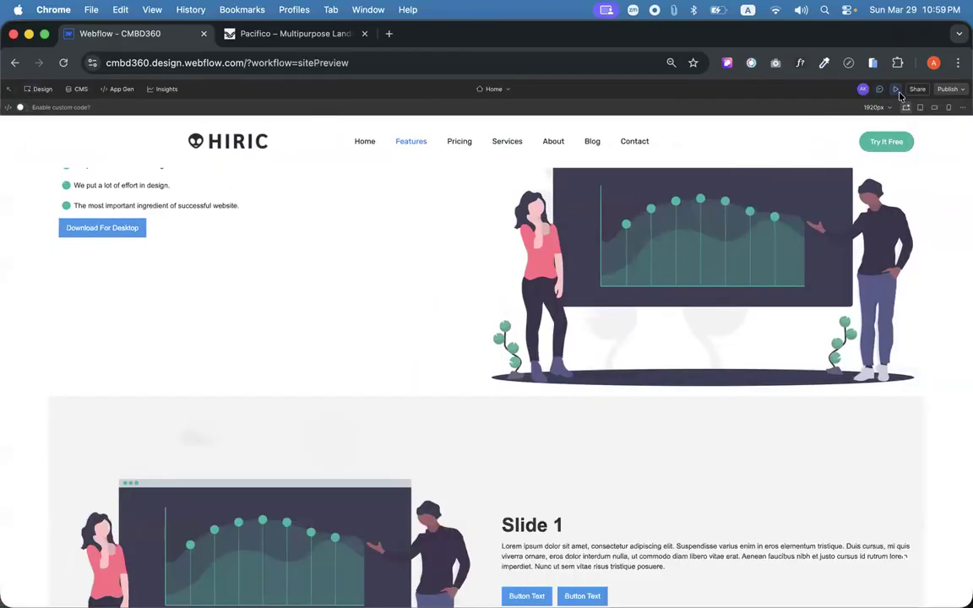
left_click(897, 90)
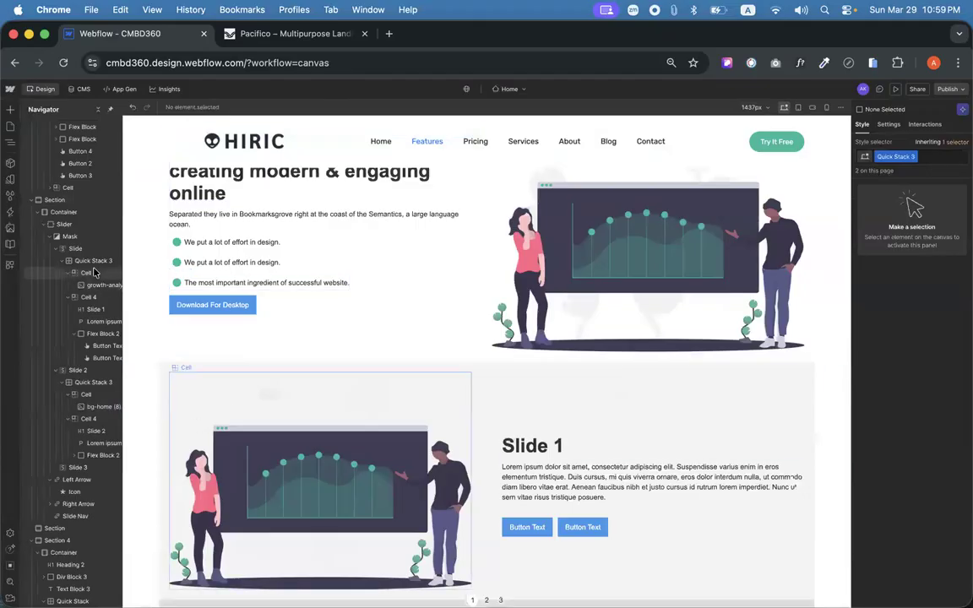
Copy the first slide's Quick Stack 3 with its contents into Slide 3 and display the slider's third slide.
left_click(87, 261)
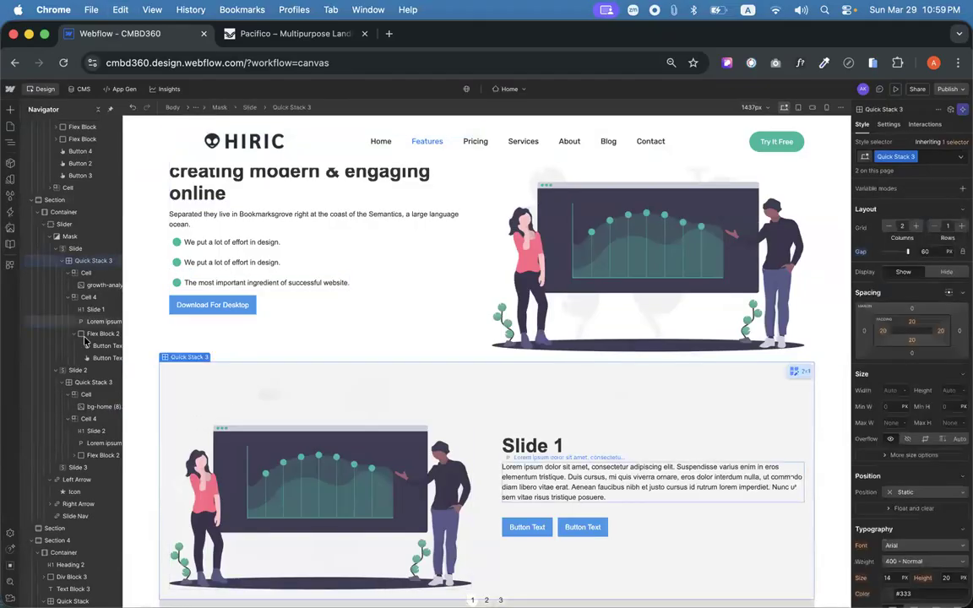
left_click(88, 456)
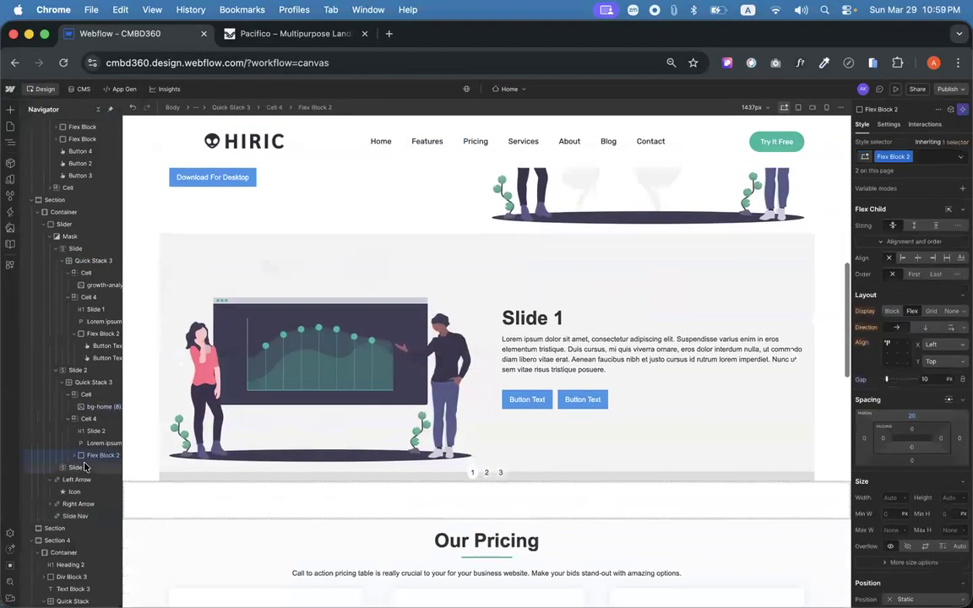
left_click(78, 467)
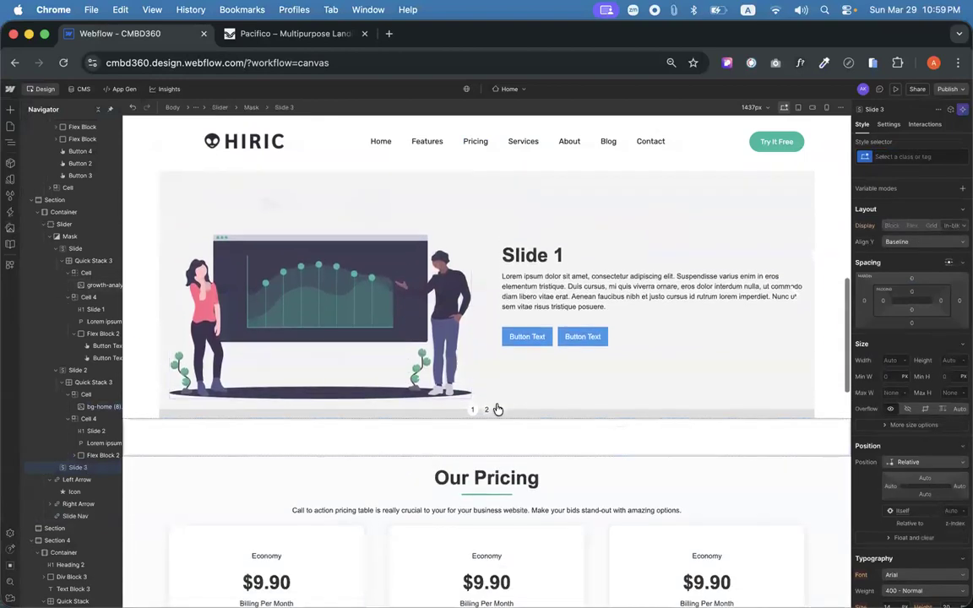
left_click(498, 408)
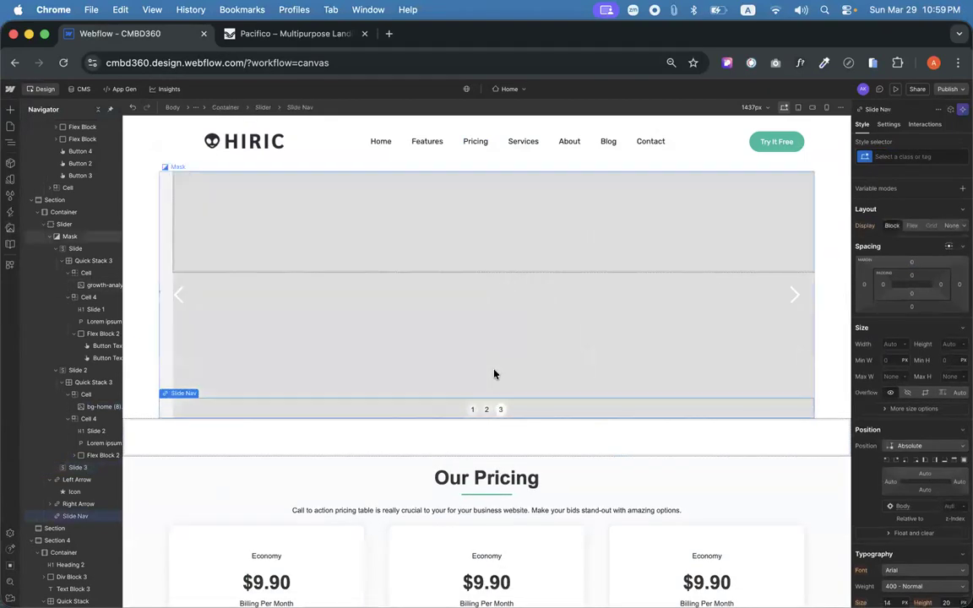
left_click(83, 468)
scroll(540, 296, "up", 2)
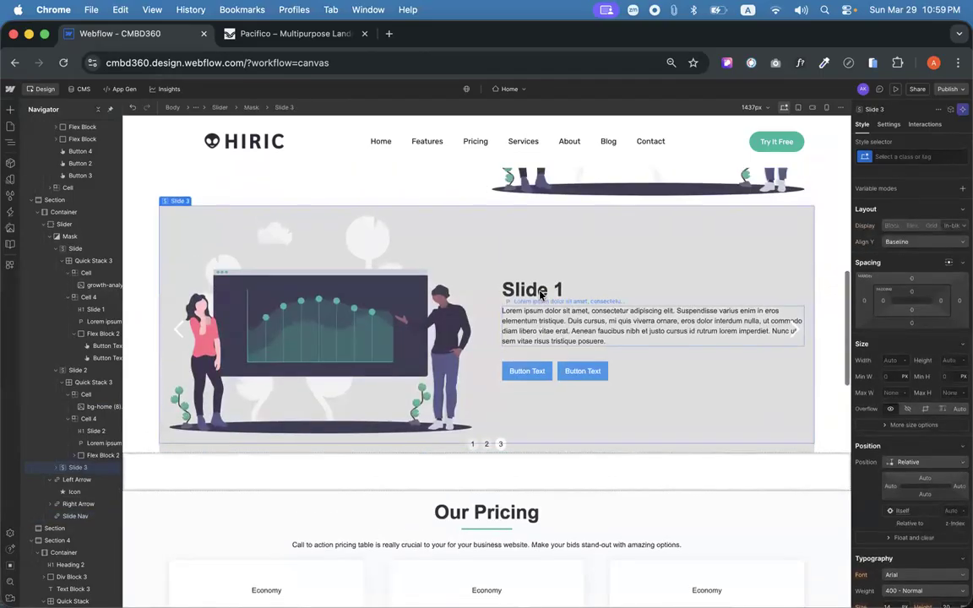
Set the background color of Slide 3 to light gray #f3f3f3.
left_click(391, 322)
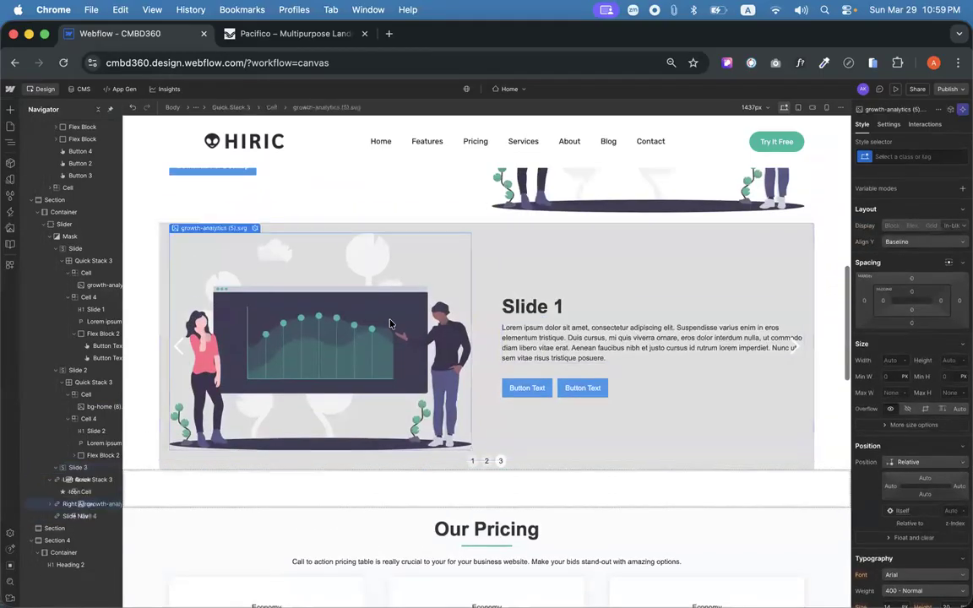
left_click(163, 238)
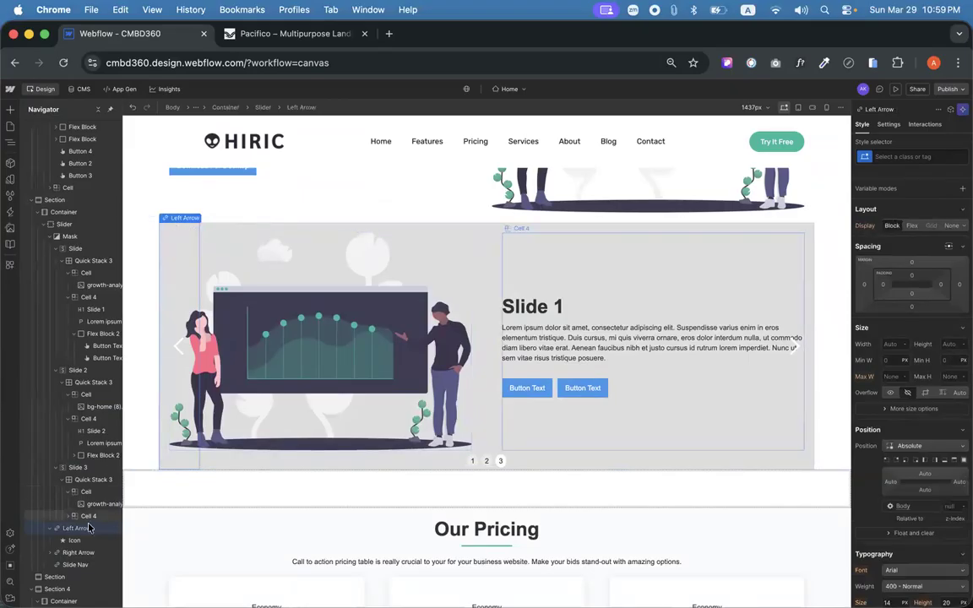
left_click(82, 481)
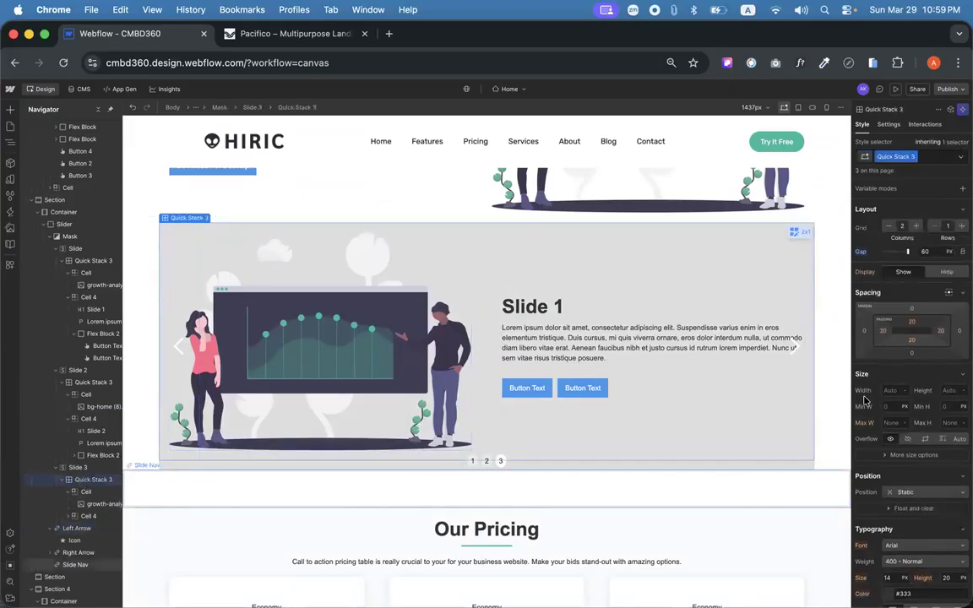
left_click(82, 466)
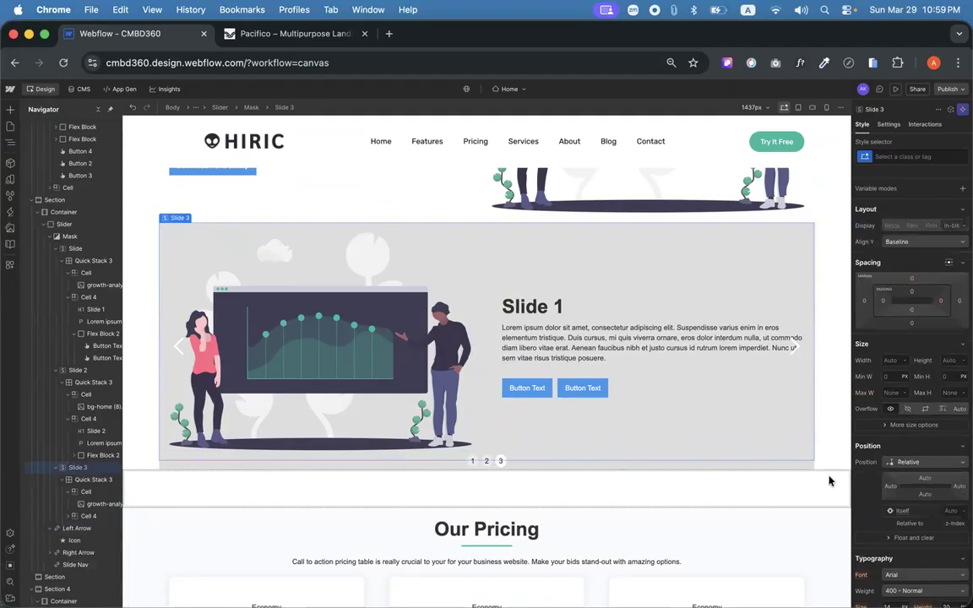
scroll(941, 338, "down", 5)
scroll(941, 338, "down", 5)
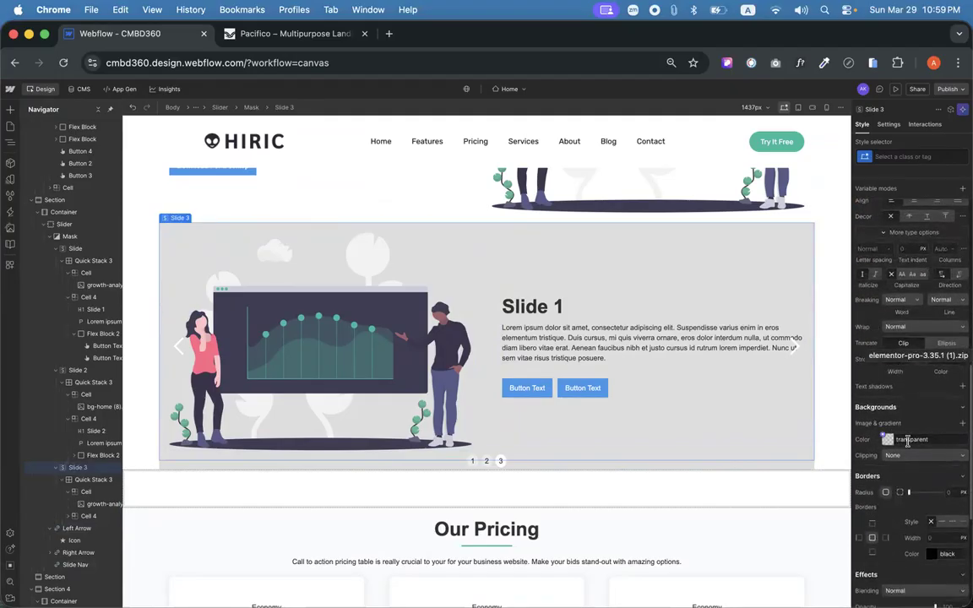
left_click(910, 440)
type("#")
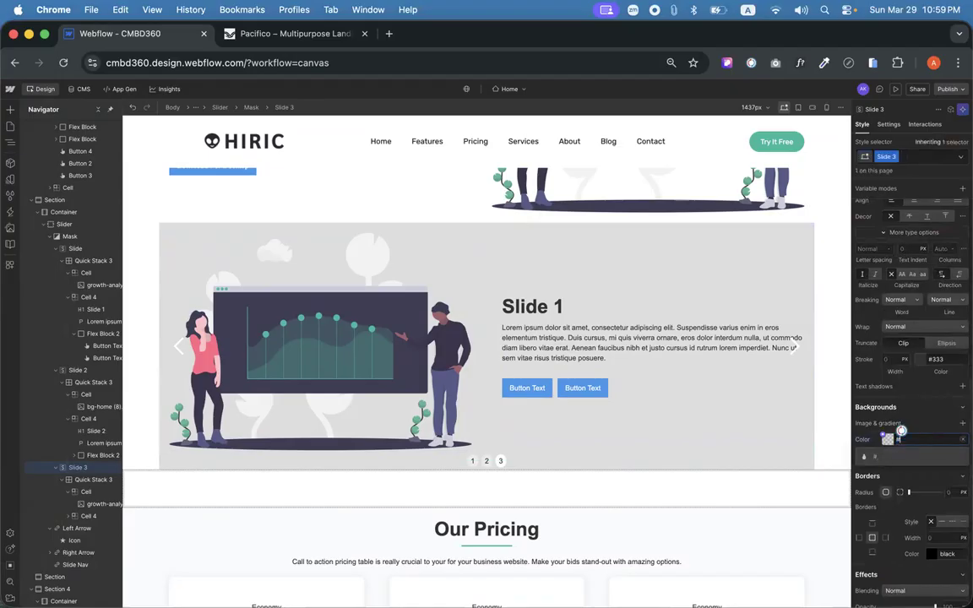
type("f3f3f3")
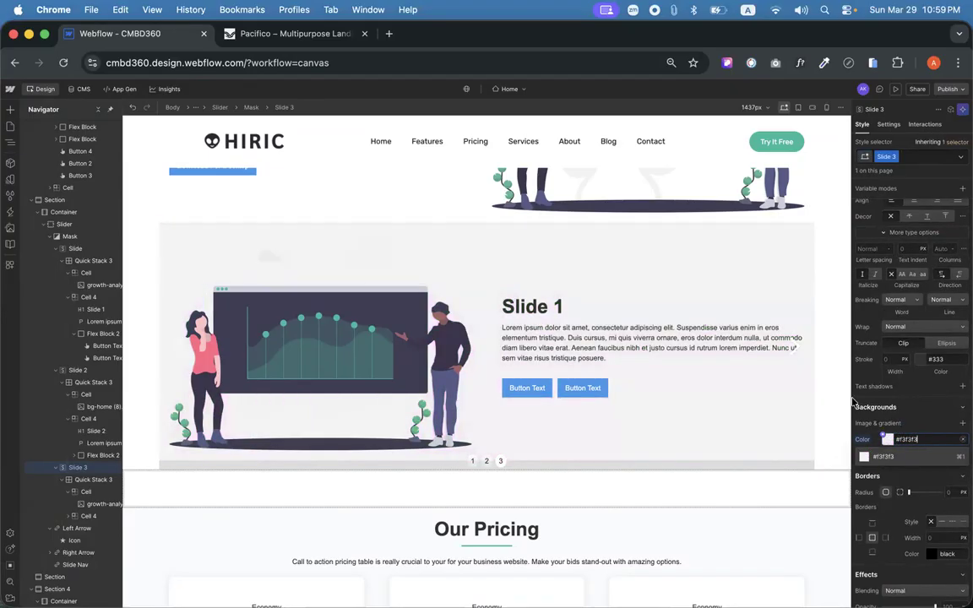
left_click(884, 457)
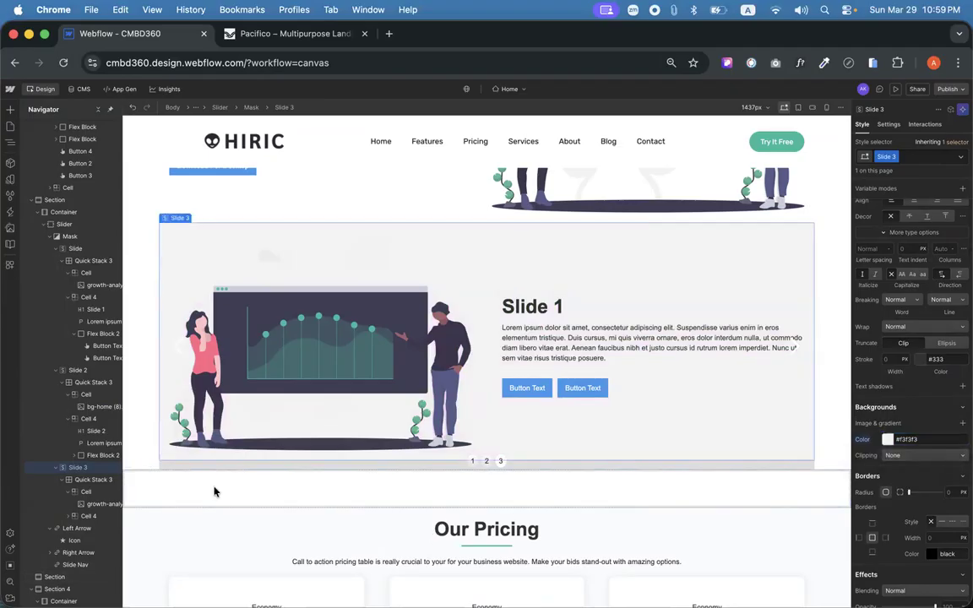
Inspect the lower edge of the third slide and compare it with the slider's second and first slides.
scroll(323, 377, "down", 3)
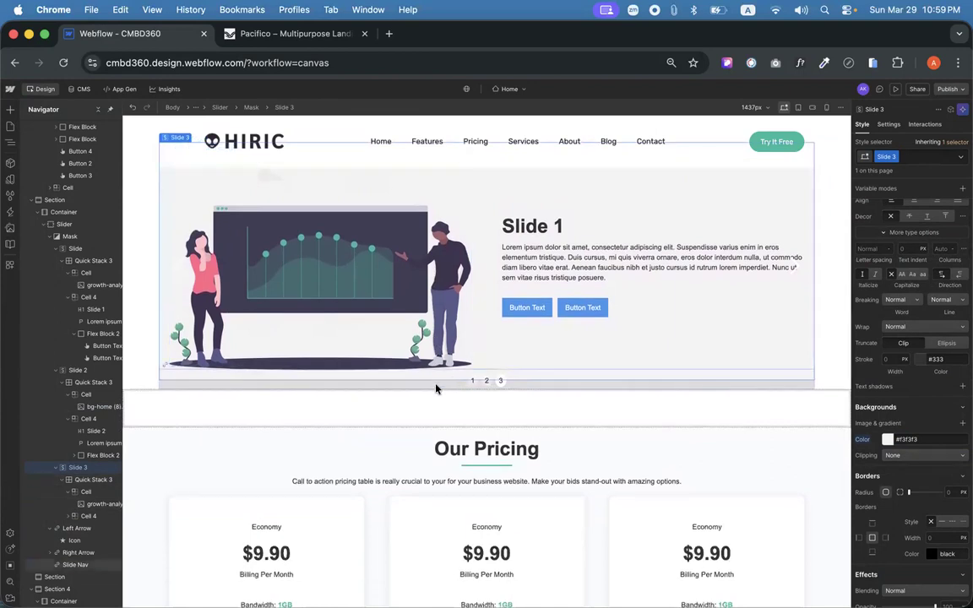
scroll(456, 279, "up", 3)
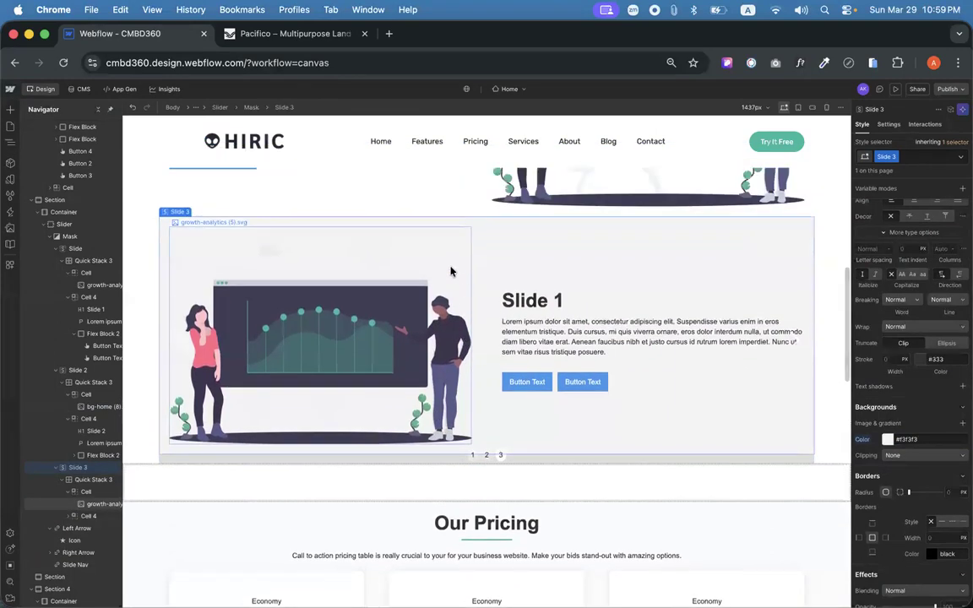
scroll(440, 271, "down", 2)
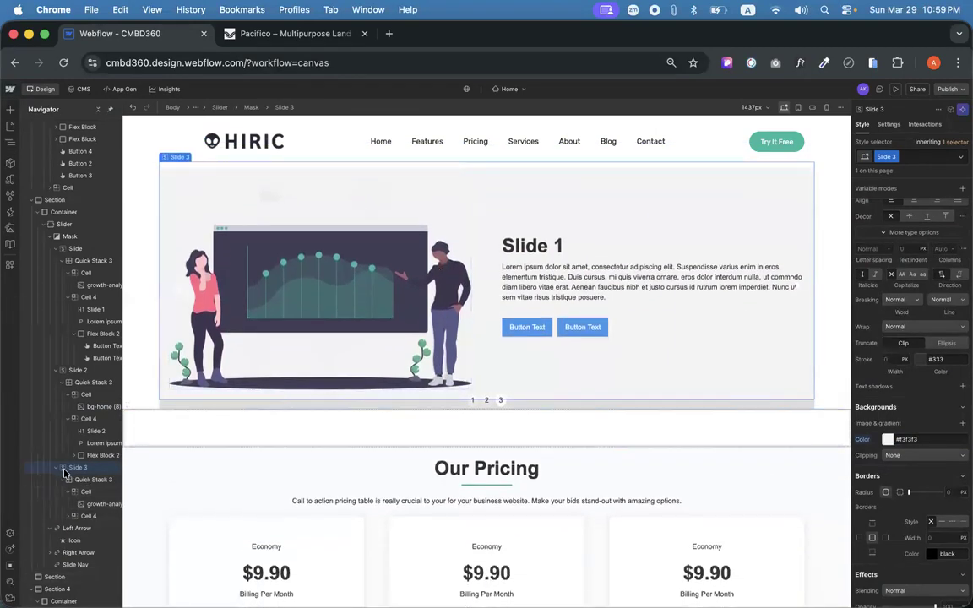
scroll(514, 402, "up", 1)
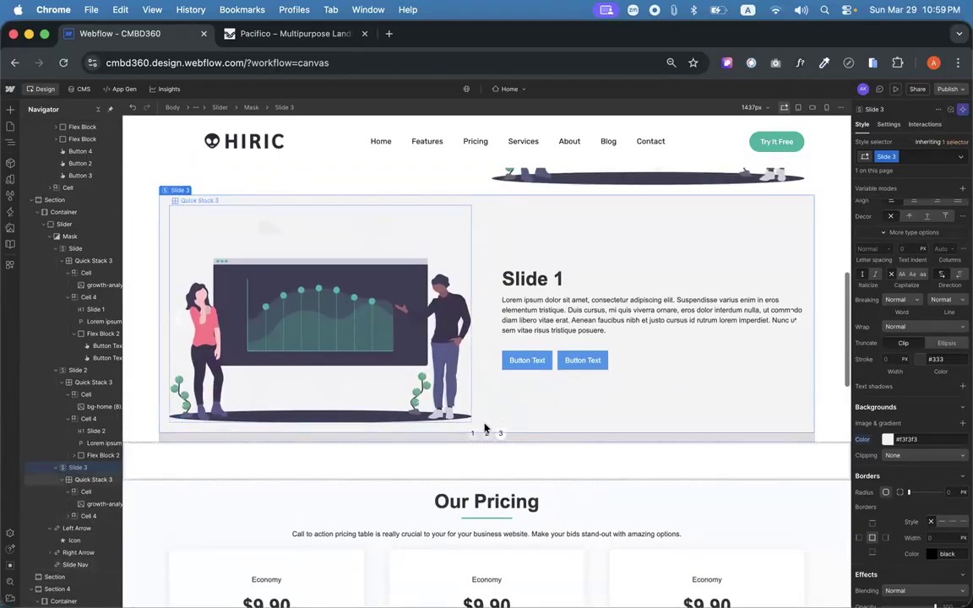
left_click(487, 435)
left_click(474, 434)
left_click(501, 435)
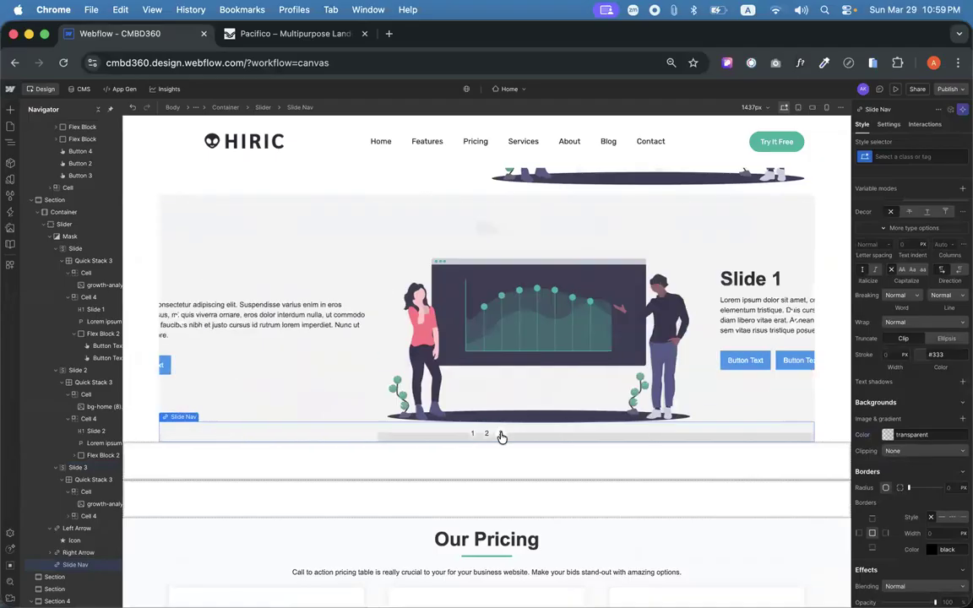
Preview the home page, go through the slider's three slides above Our Pricing, and return to the design canvas.
left_click(474, 434)
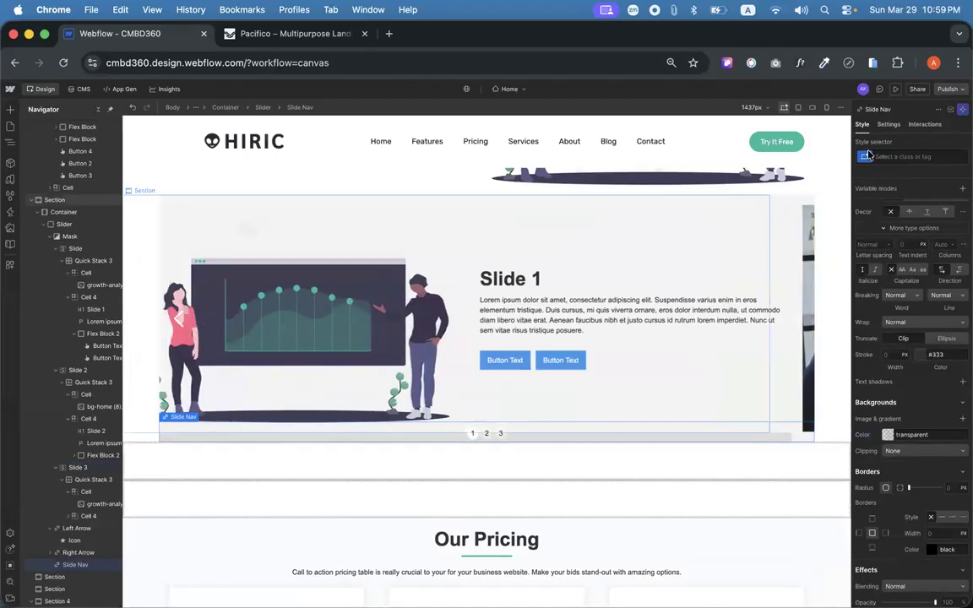
left_click(896, 88)
scroll(492, 351, "down", 3)
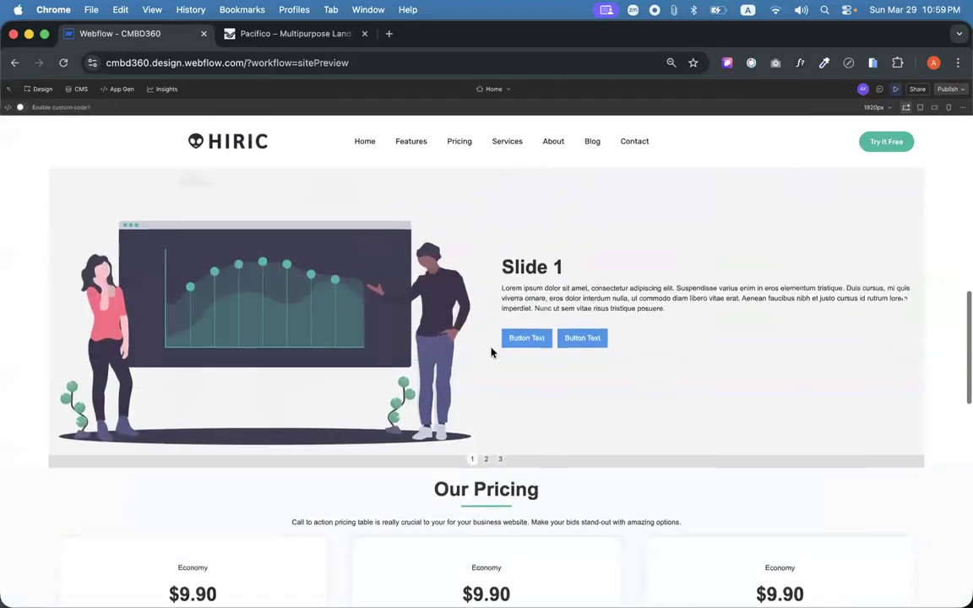
left_click(487, 432)
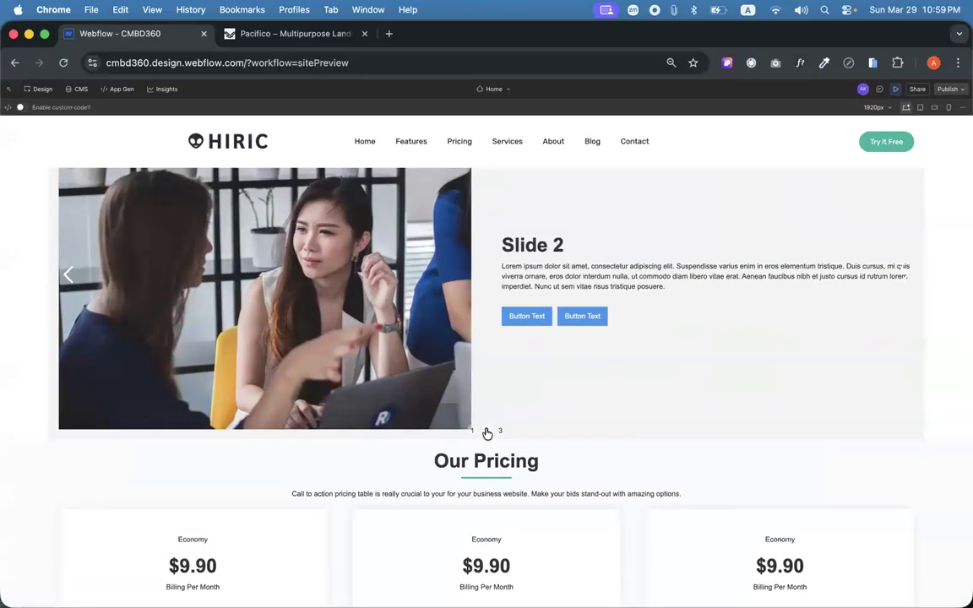
left_click(500, 432)
scroll(518, 372, "up", 2)
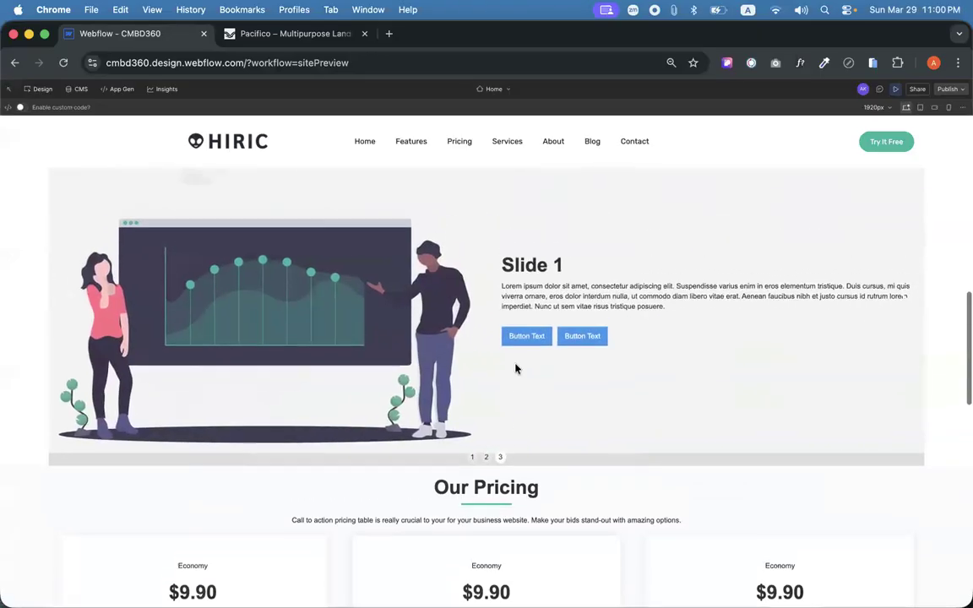
left_click(473, 503)
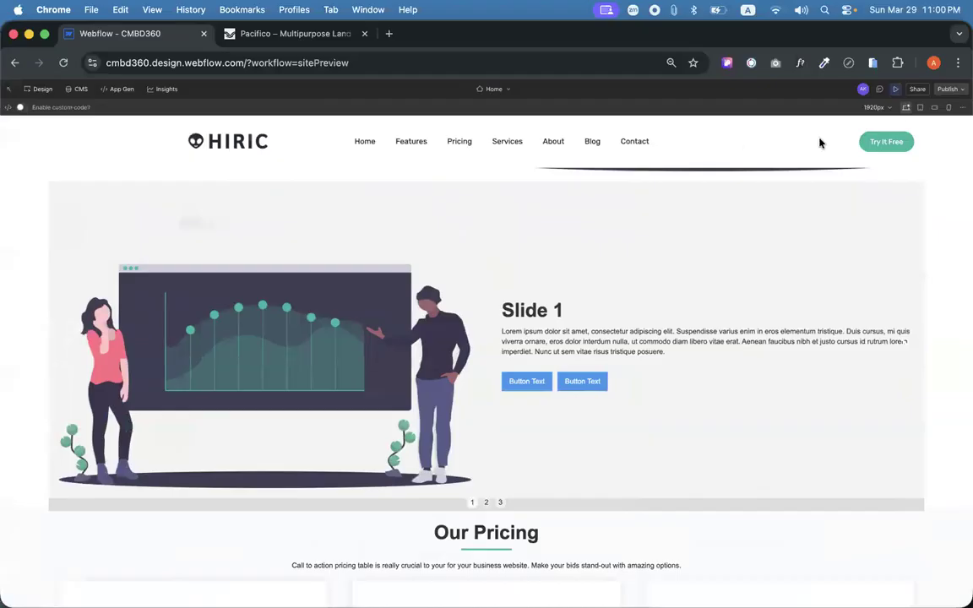
left_click(895, 90)
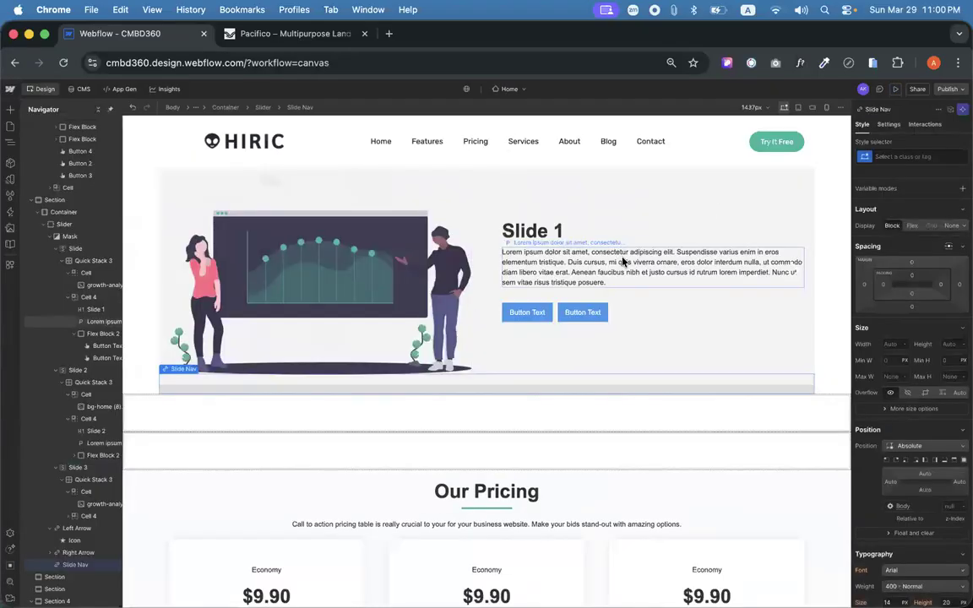
Set the height of the first slide's growth-analytics image to 300 px.
left_click(363, 306)
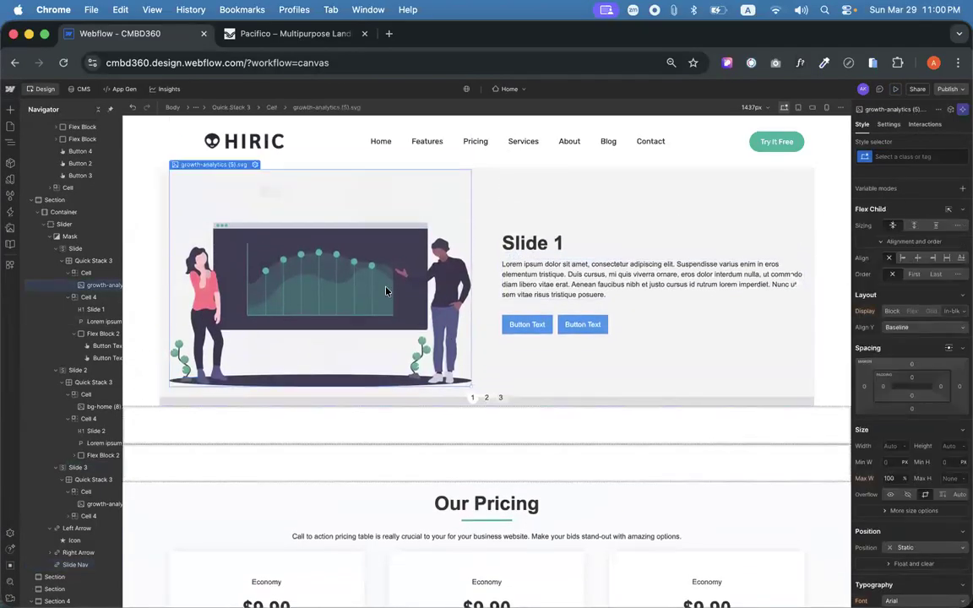
scroll(387, 289, "up", 1)
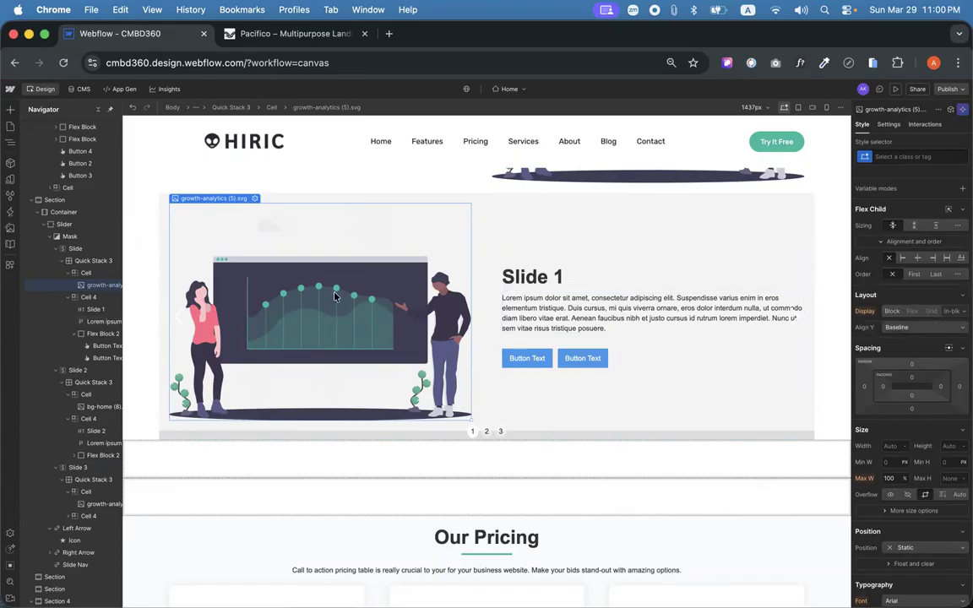
scroll(950, 362, "down", 3)
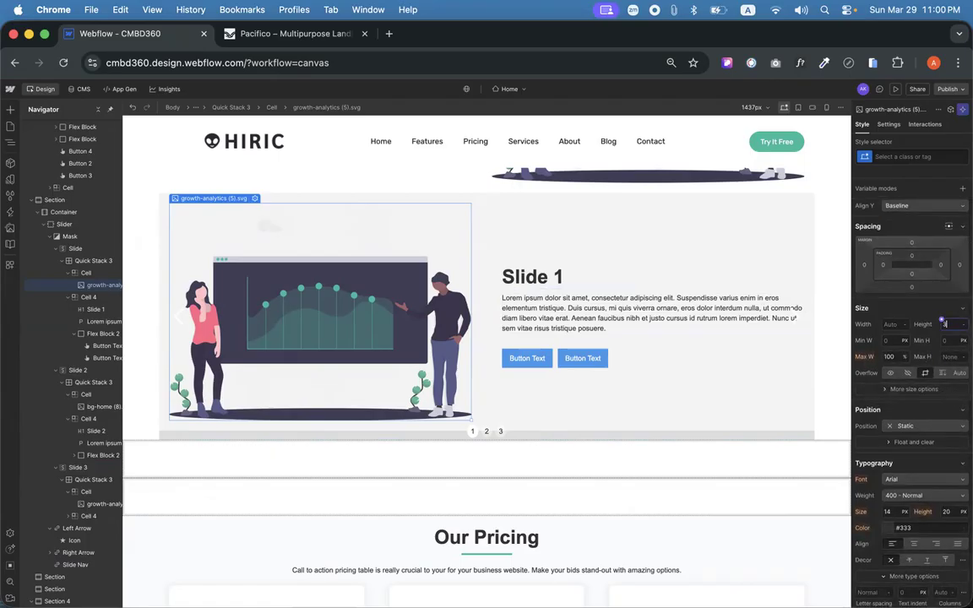
key("Return")
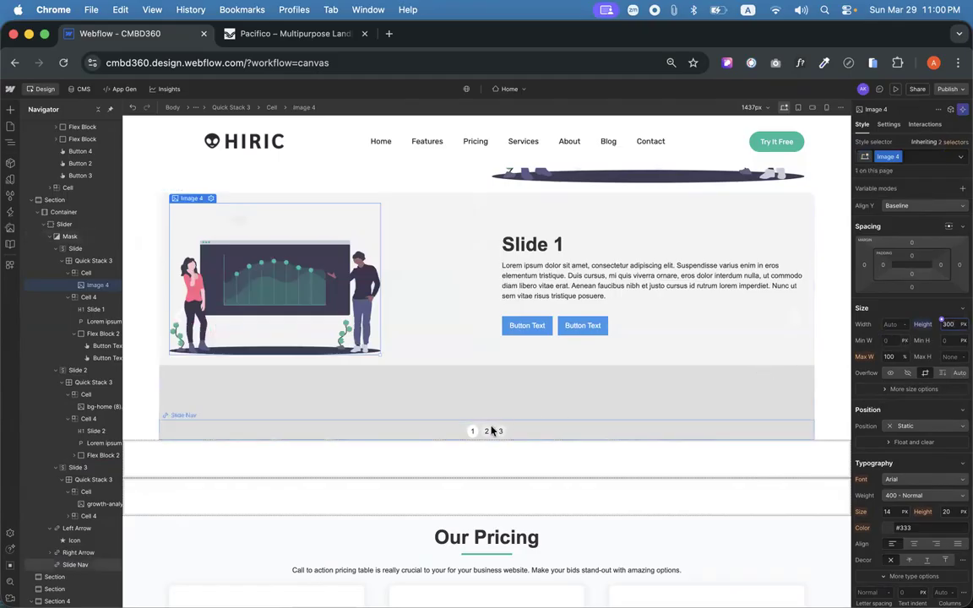
Display the second slide and apply the Image 4 class to its bg-home (8).jpg image.
double_click(886, 158)
key("super+c")
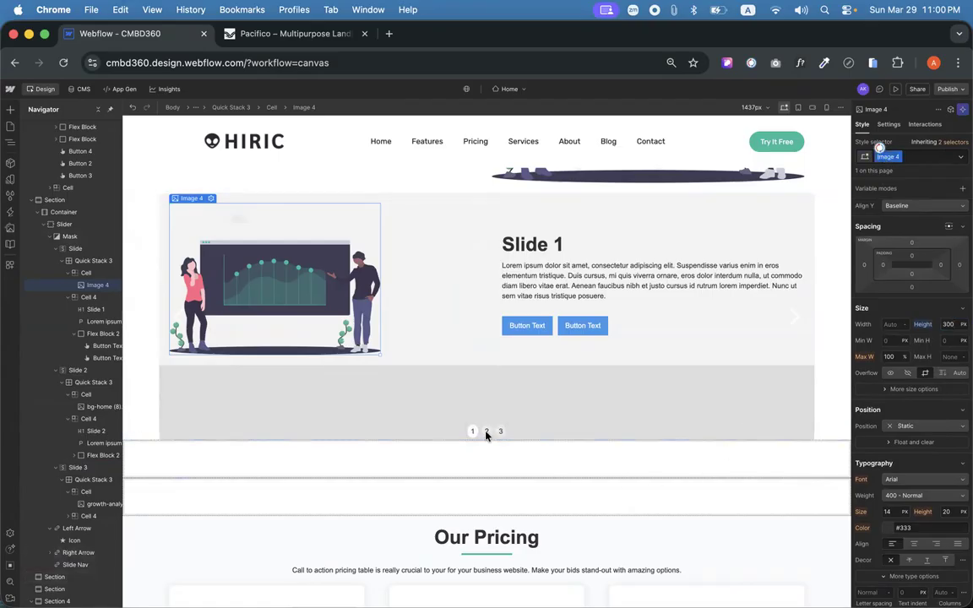
left_click(487, 432)
left_click(385, 333)
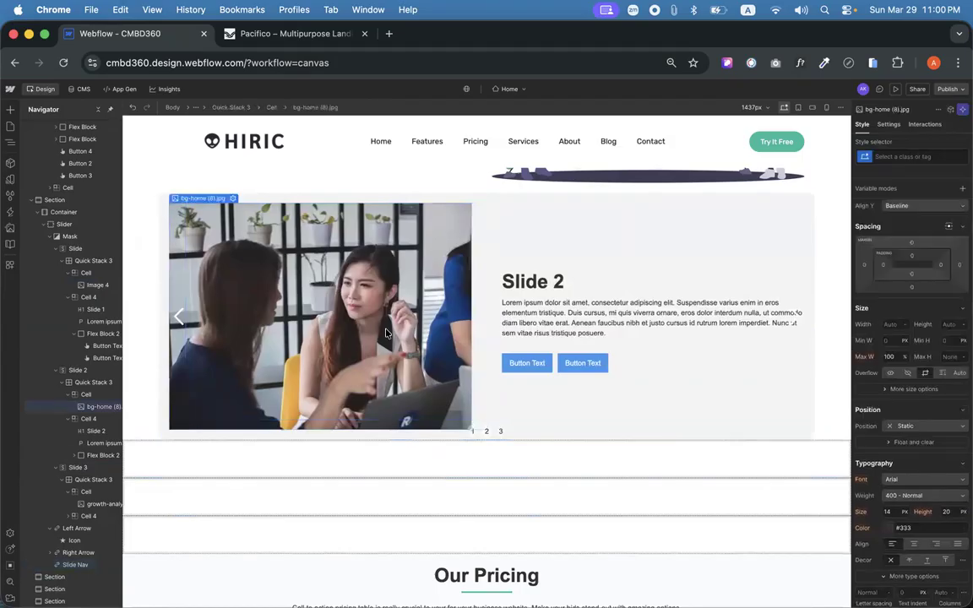
left_click(894, 158)
left_click(871, 241)
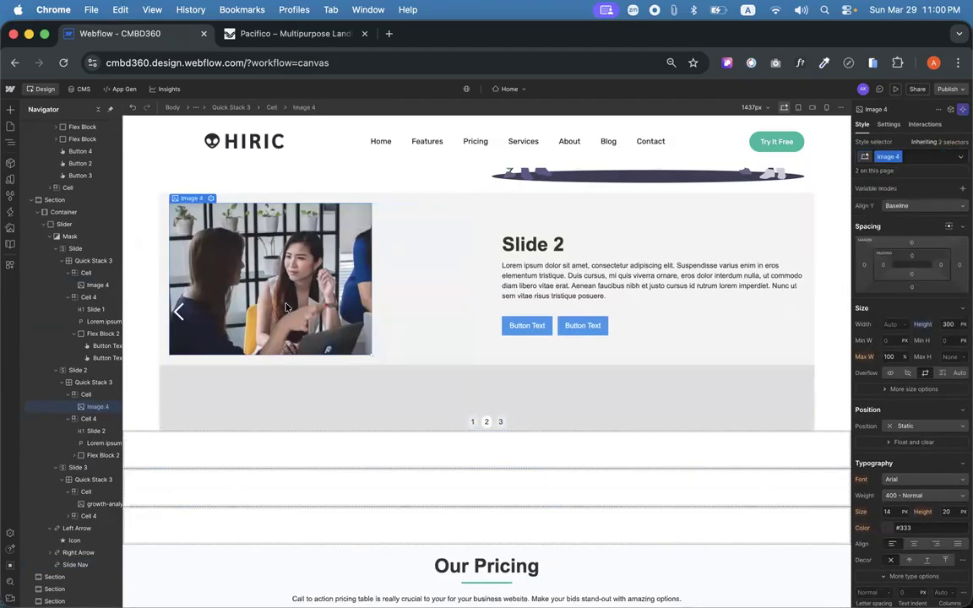
Display the third slide and apply the Image 4 class to its growth-analytics image.
left_click(500, 421)
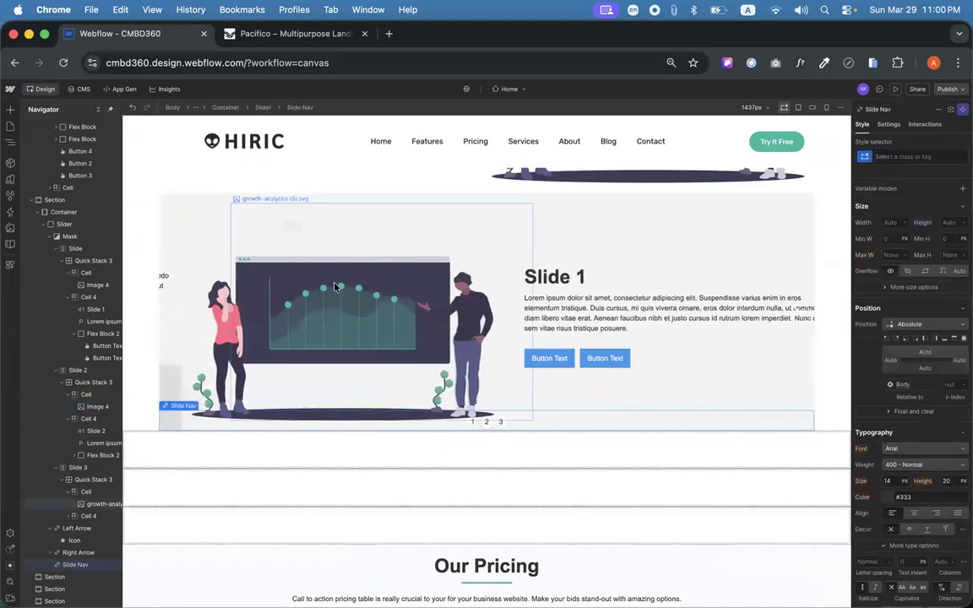
left_click(335, 286)
left_click(908, 158)
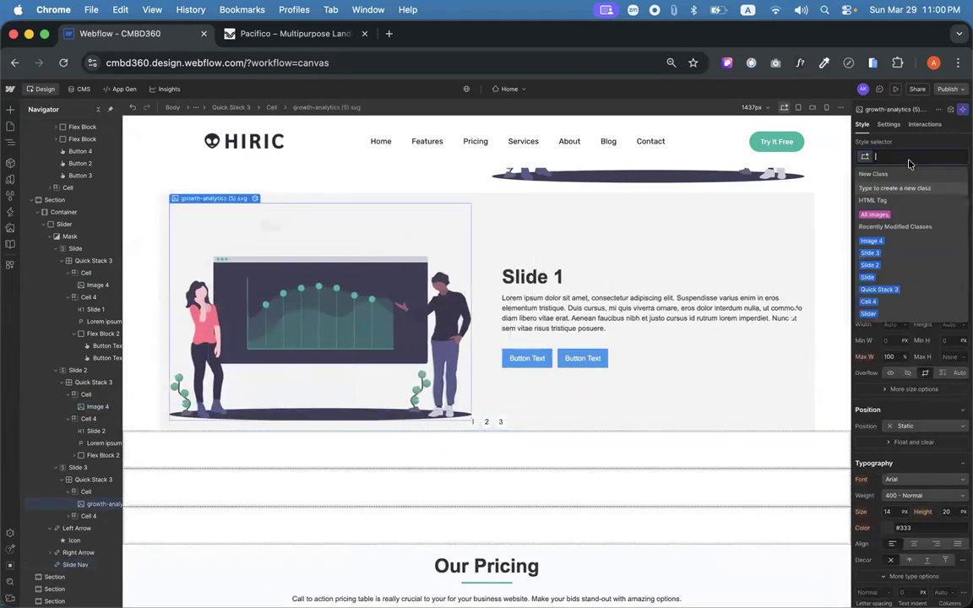
left_click(871, 241)
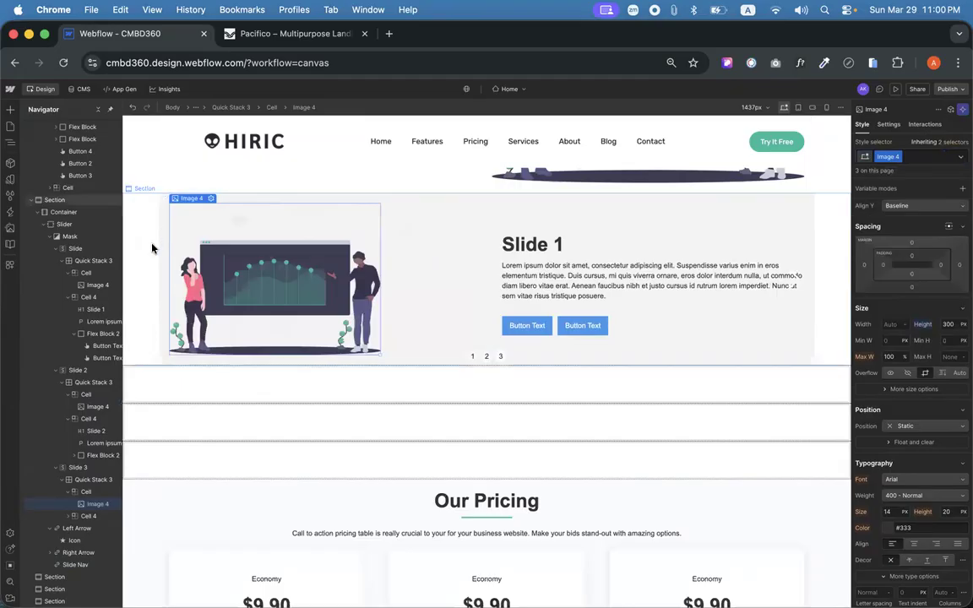
Switch between the slider's slides on the canvas to compare their image sizes and heights.
left_click(486, 358)
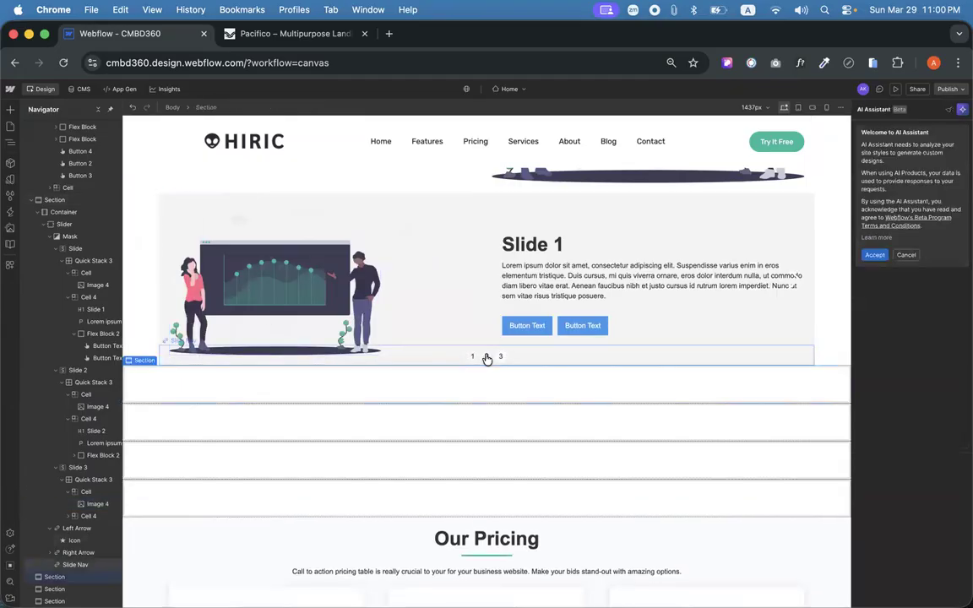
left_click(474, 356)
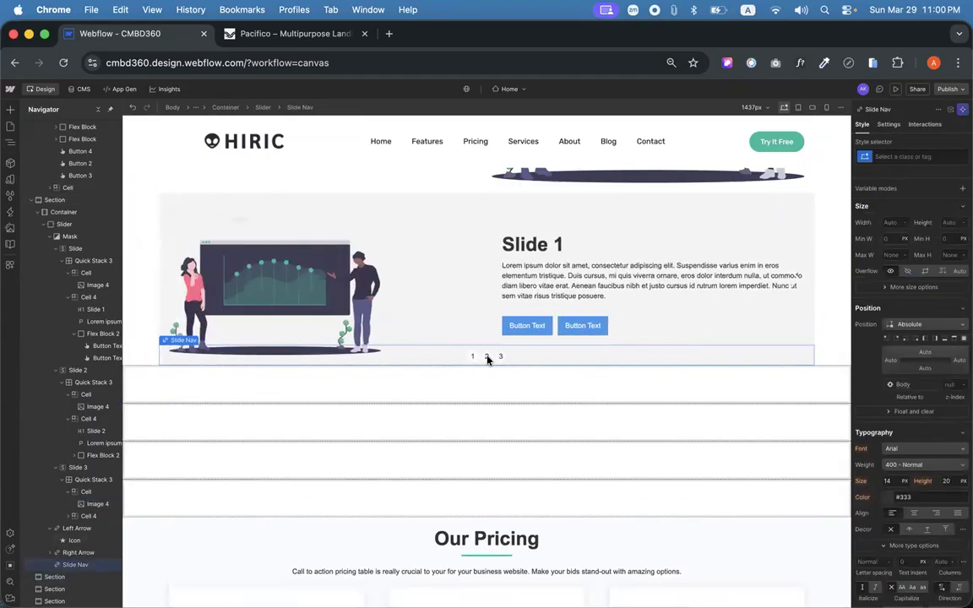
left_click(487, 357)
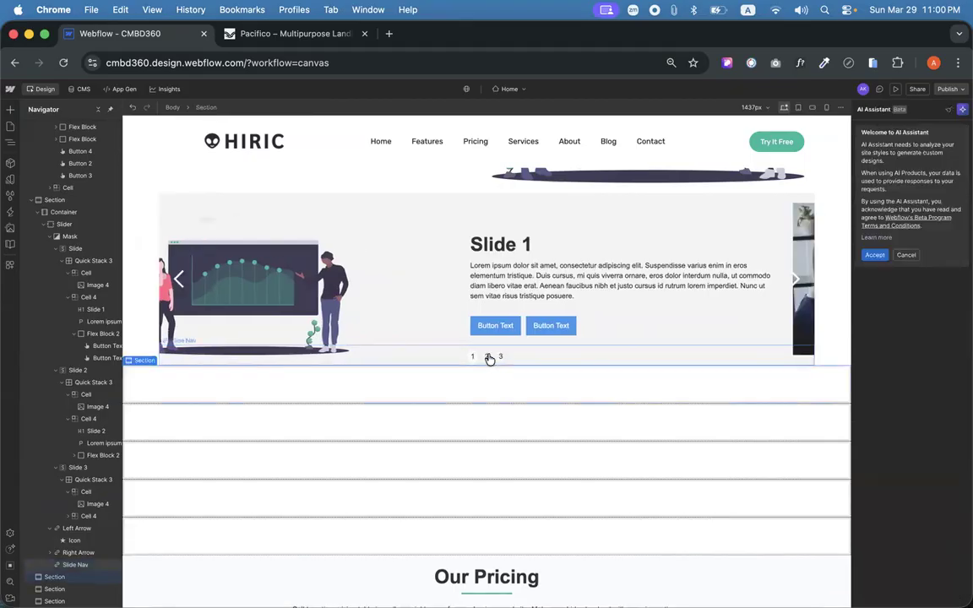
left_click(502, 358)
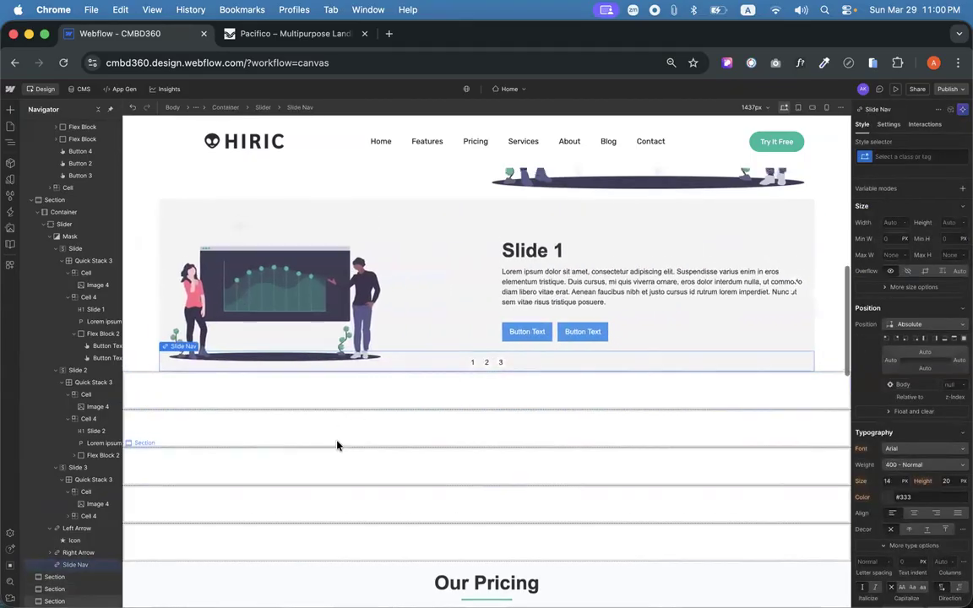
left_click(240, 402)
scroll(240, 401, "down", 1)
scroll(240, 401, "up", 3)
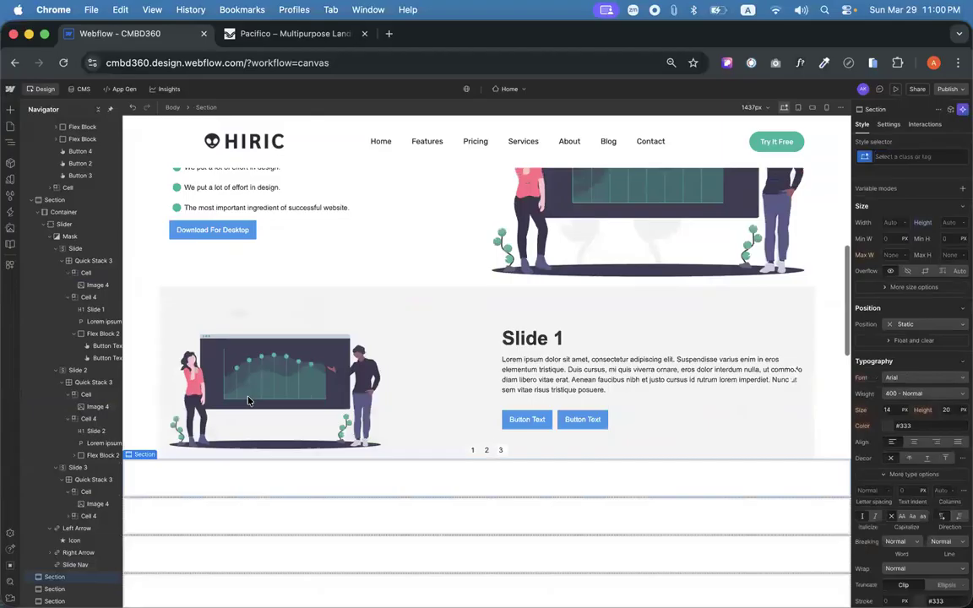
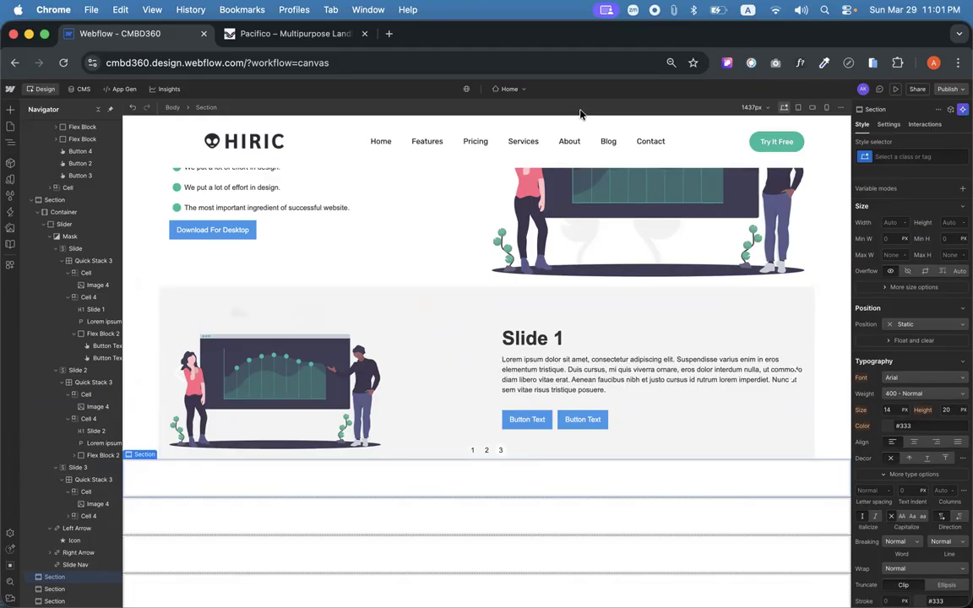
Duplicate Slide 3 inside the slider's mask to add a fourth slide.
scroll(493, 303, "down", 1)
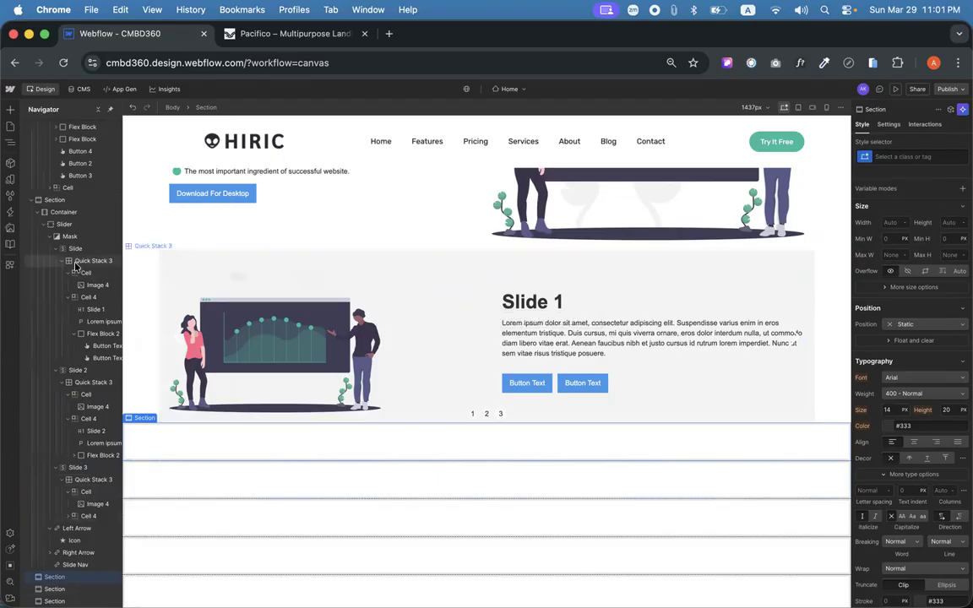
left_click(68, 250)
scroll(560, 395, "up", 2)
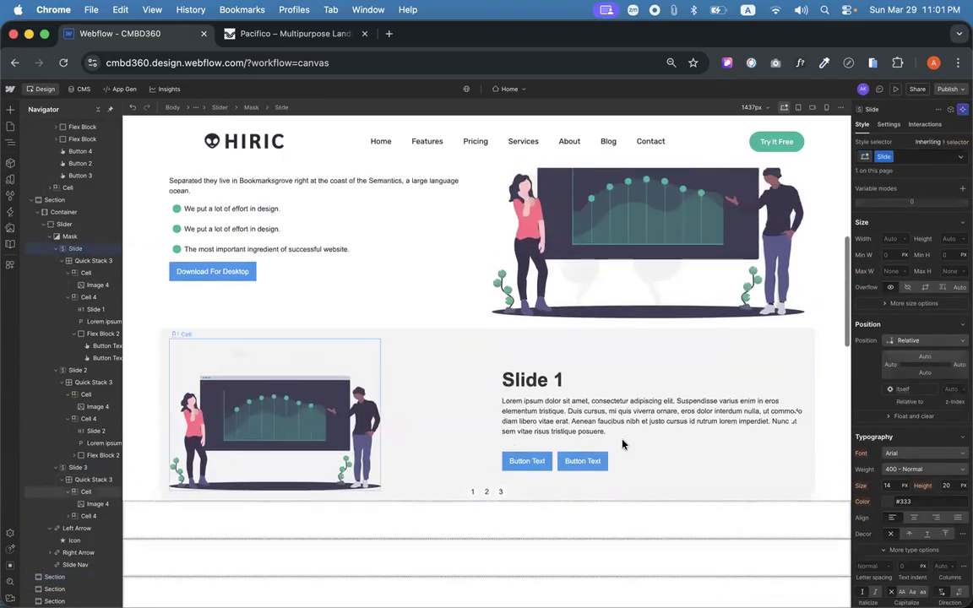
scroll(495, 412, "down", 4)
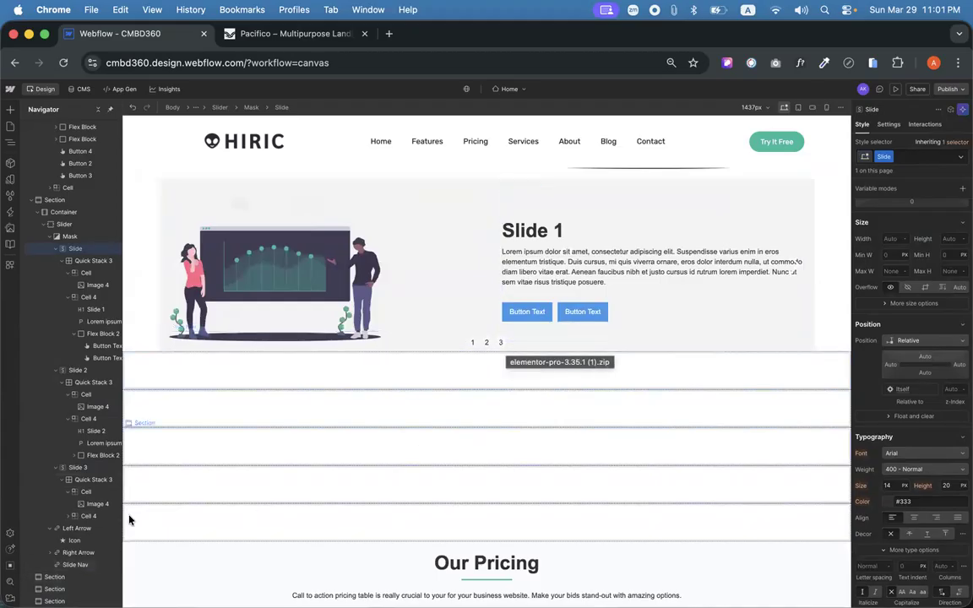
scroll(127, 516, "down", 3)
scroll(80, 456, "down", 1)
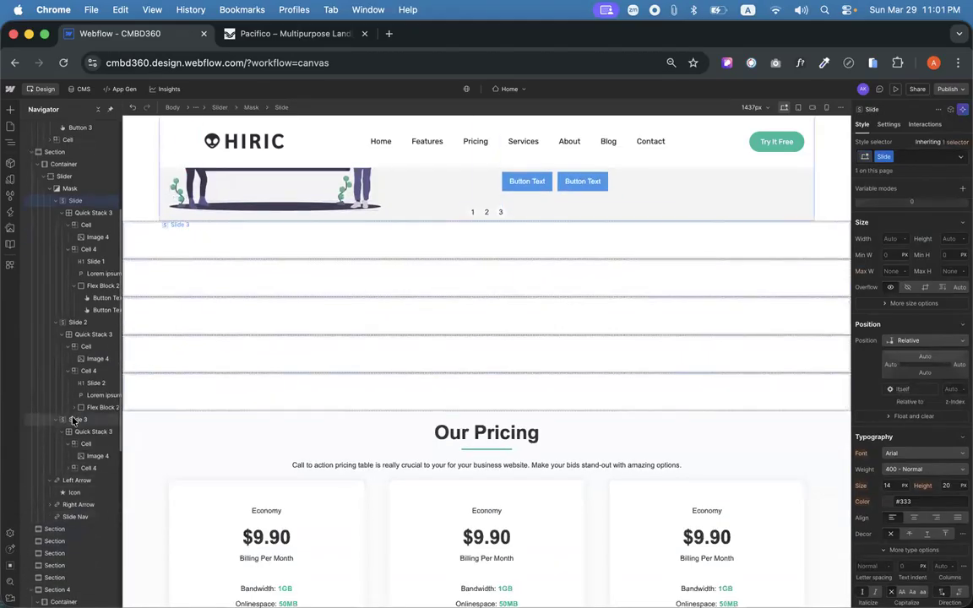
key("super+d")
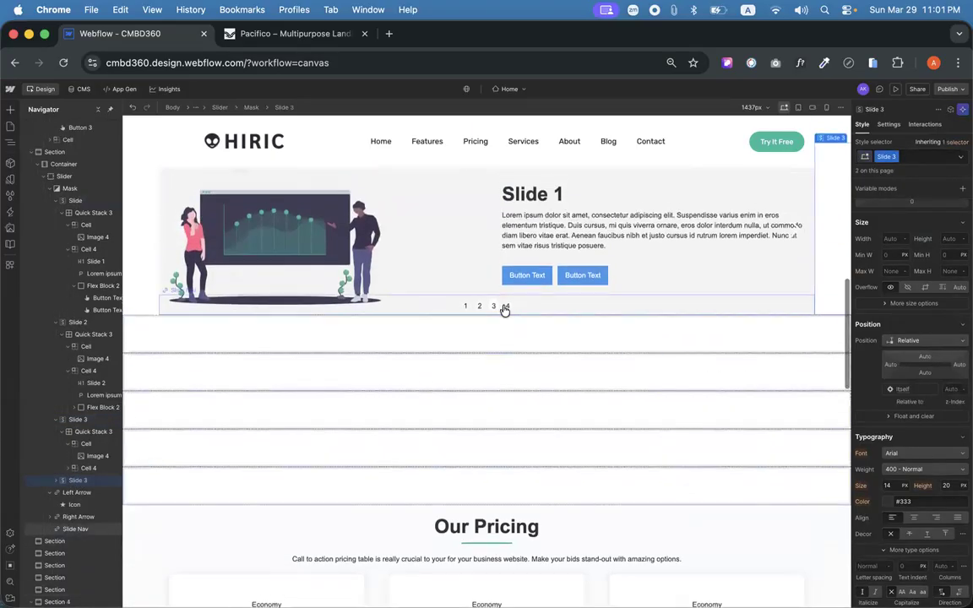
Display the fourth slide and change its heading to "Slide 4".
left_click(507, 306)
left_click(515, 256)
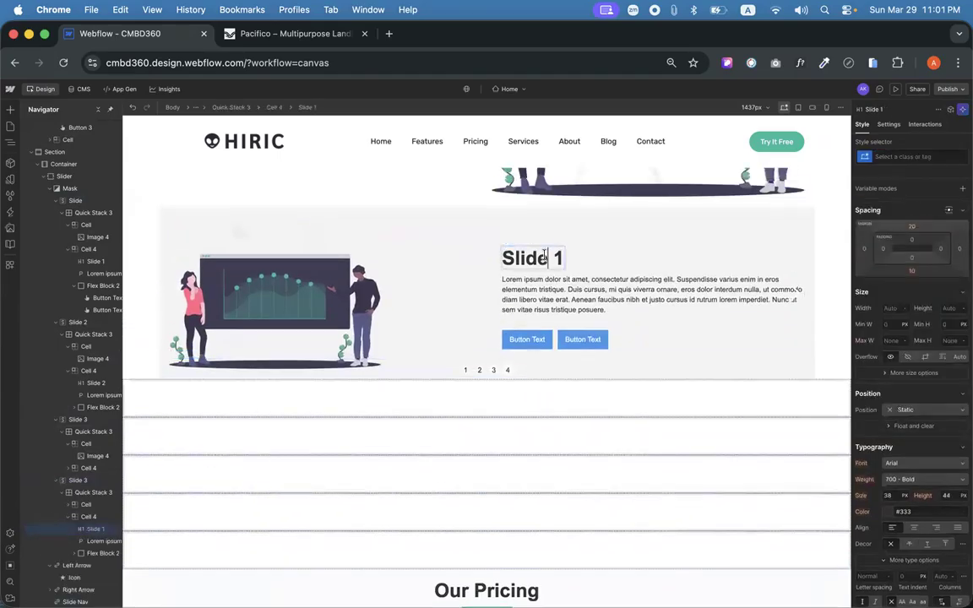
double_click(560, 259)
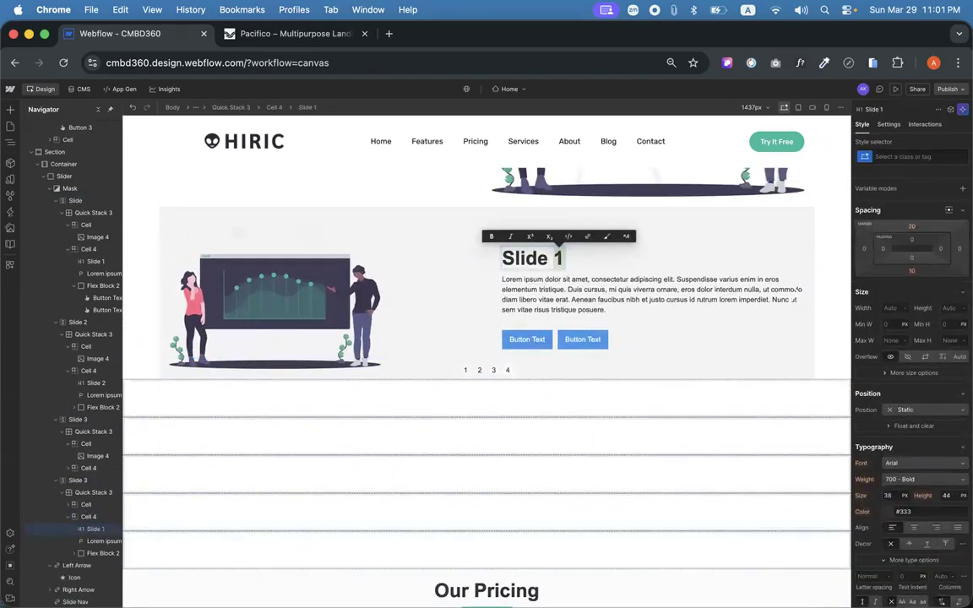
type("4")
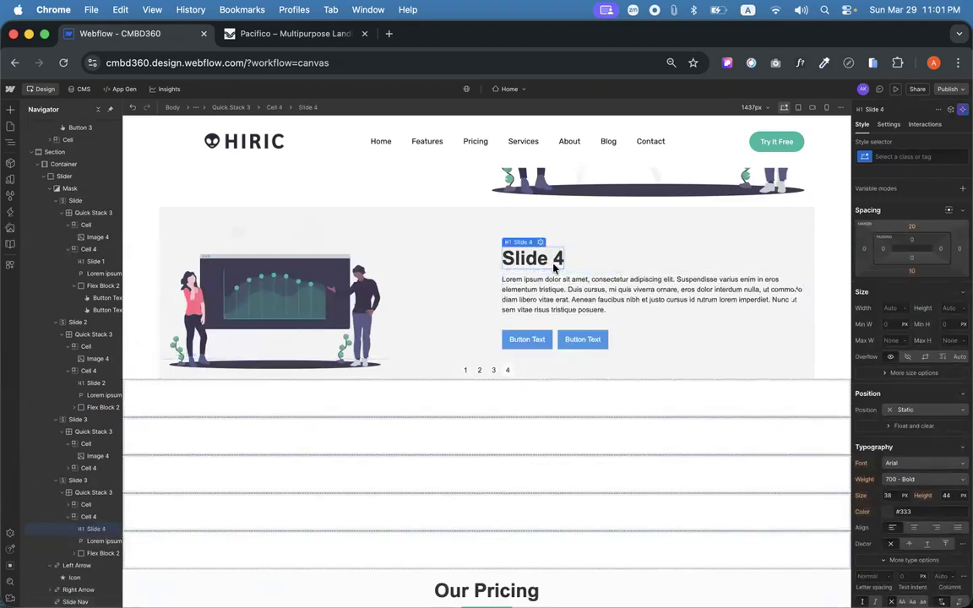
Display the third slide and change its heading to "Slide 3".
left_click(495, 373)
double_click(549, 258)
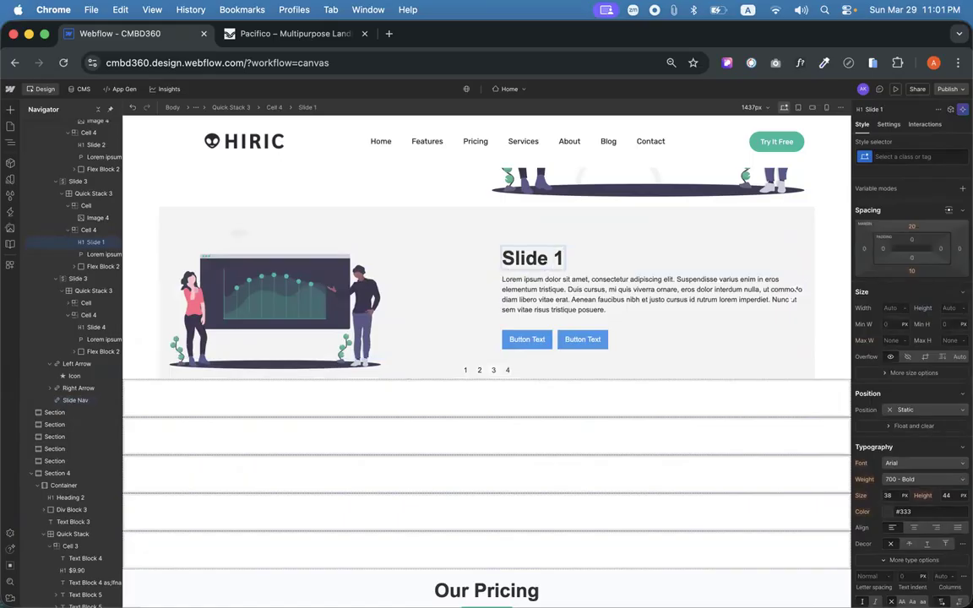
key("Escape")
Display the slider's second and first slides to check their content and headings.
left_click(479, 370)
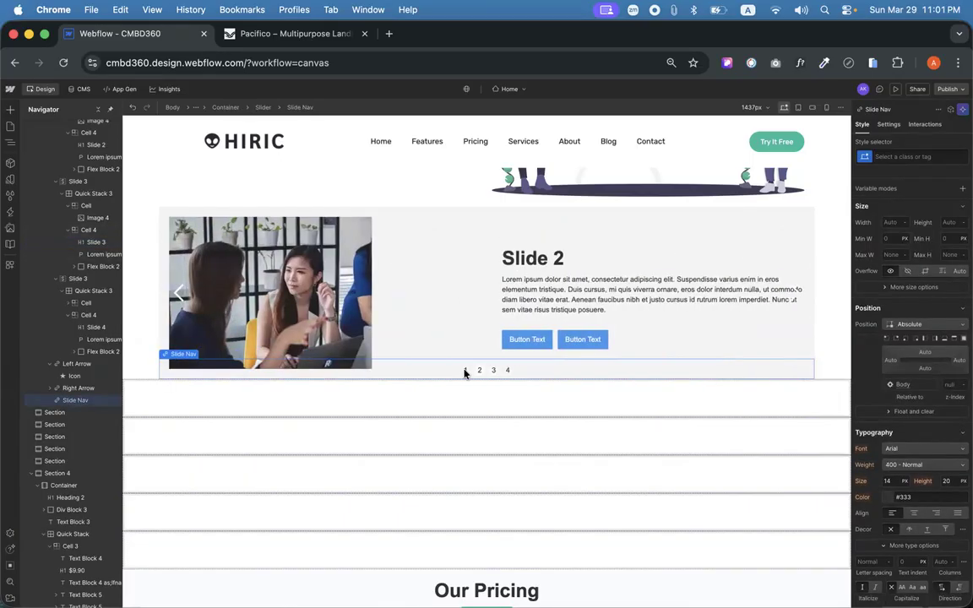
left_click(465, 370)
scroll(513, 313, "up", 2)
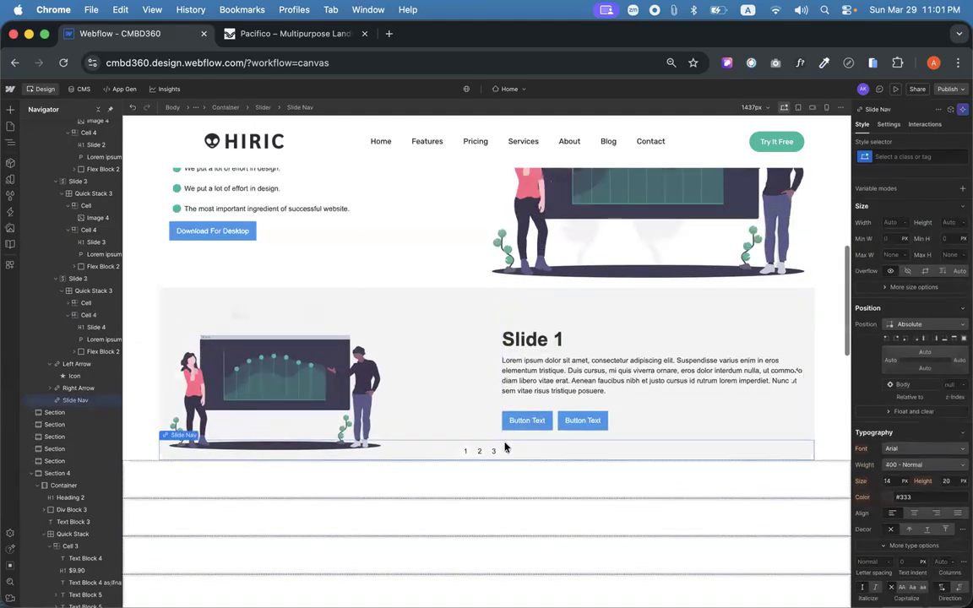
scroll(565, 388, "down", 2)
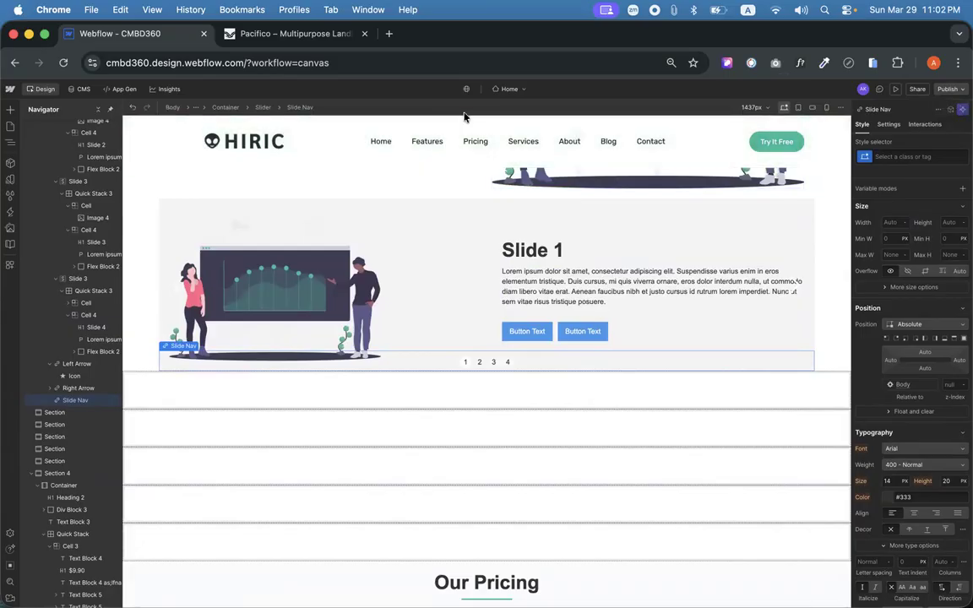
Switch the canvas to the mobile portrait breakpoint and bring the slider section into view.
left_click(826, 108)
scroll(560, 378, "down", 4)
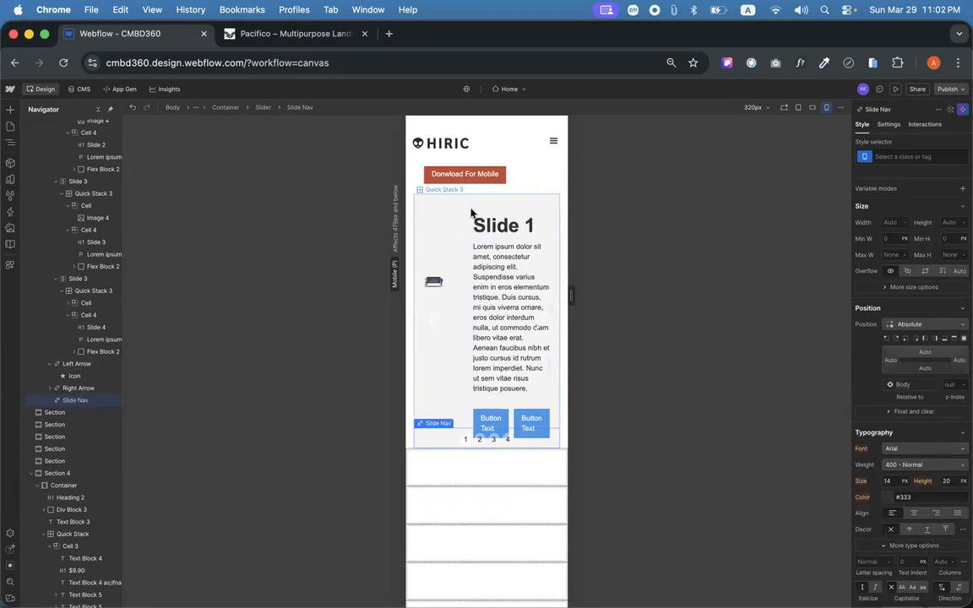
Reduce the first slide's quick stack to one column at the mobile portrait breakpoint.
left_click(470, 210)
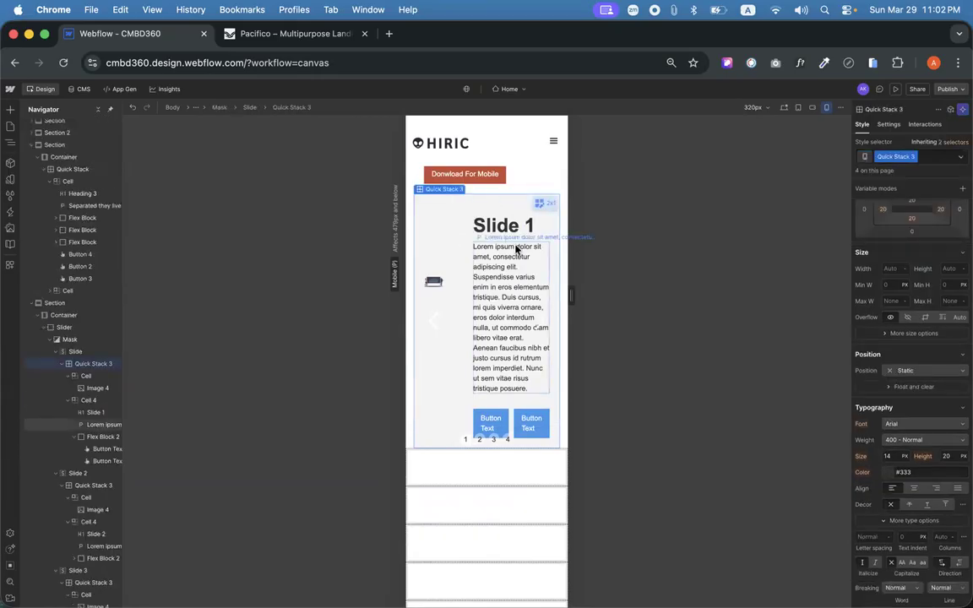
scroll(937, 347, "up", 2)
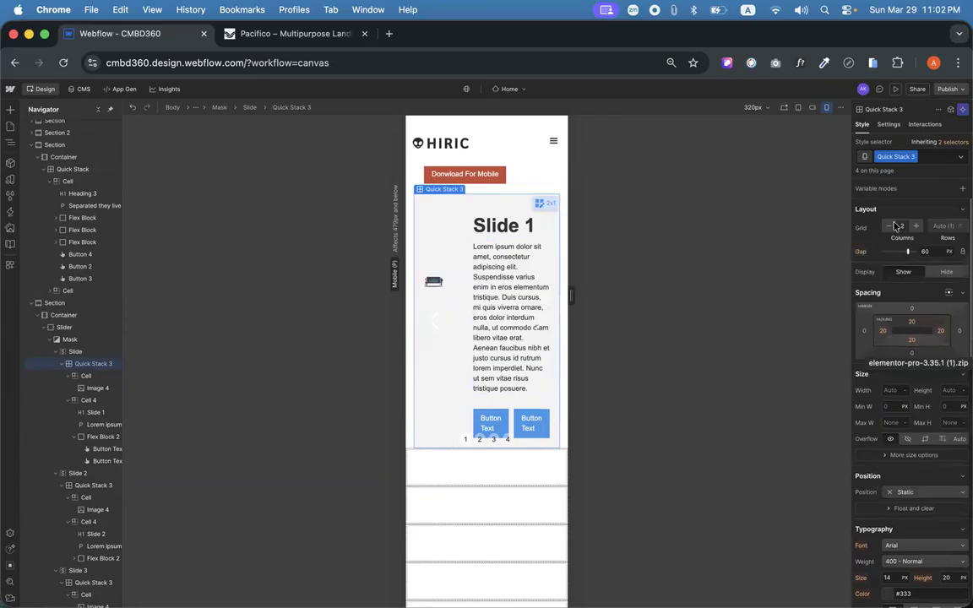
left_click(889, 227)
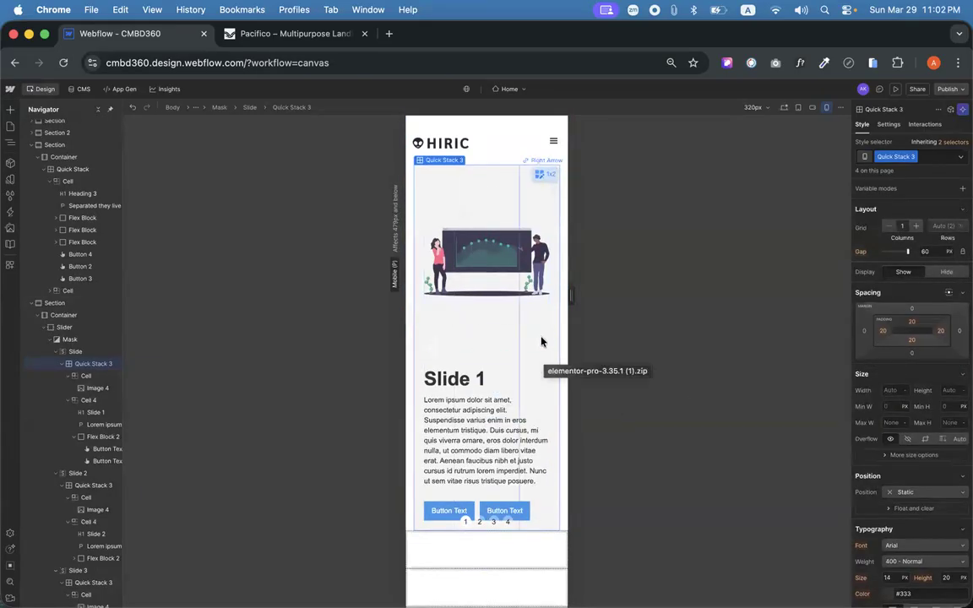
Display the second slide and reduce its quick stack to one column for mobile portrait.
scroll(538, 346, "down", 3)
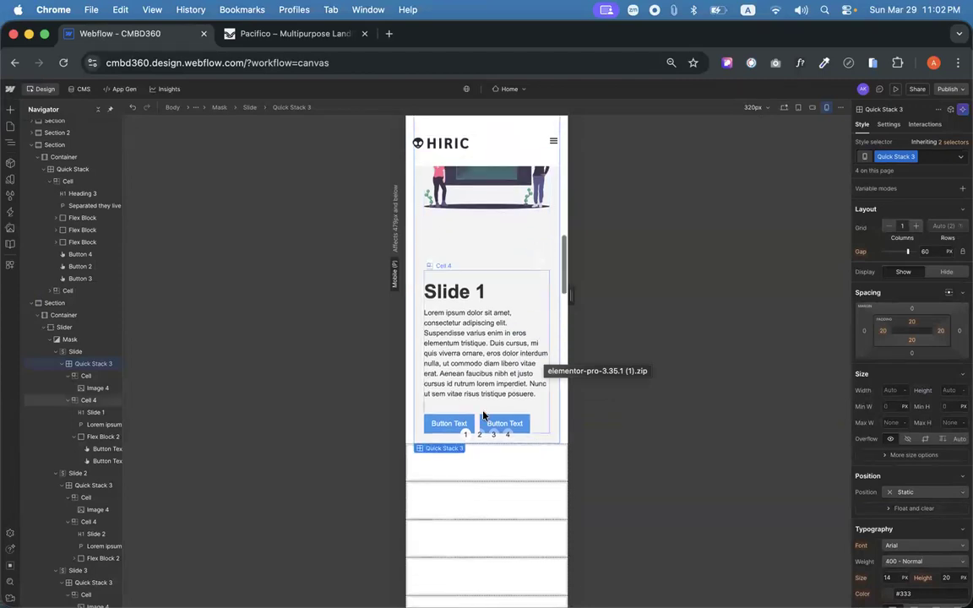
left_click(480, 435)
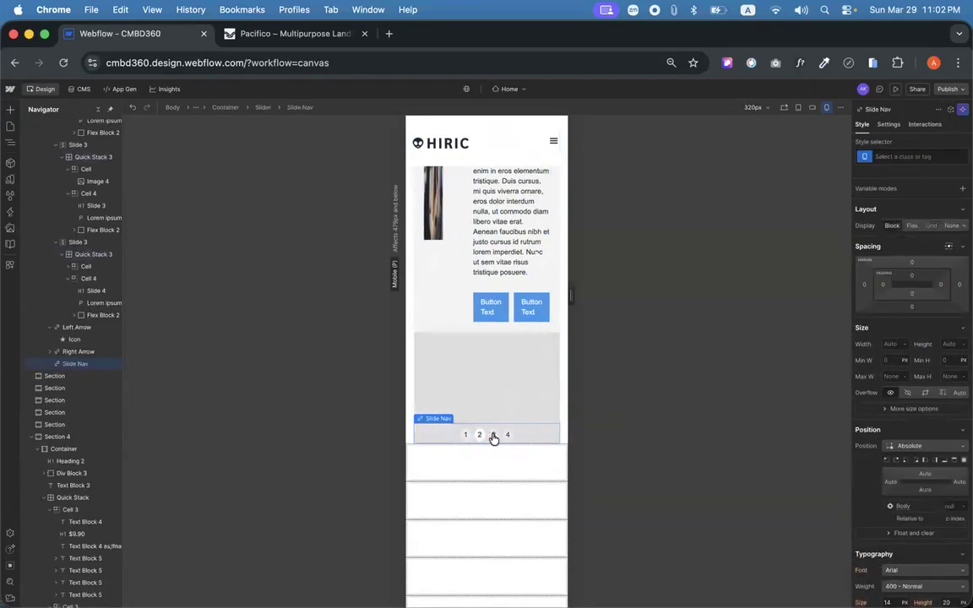
scroll(501, 378, "up", 5)
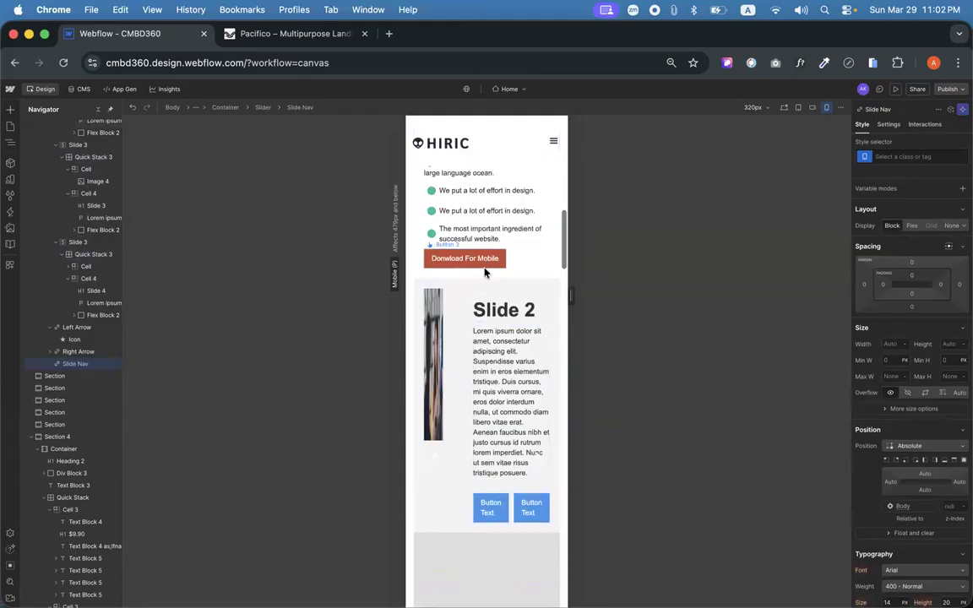
left_click(471, 289)
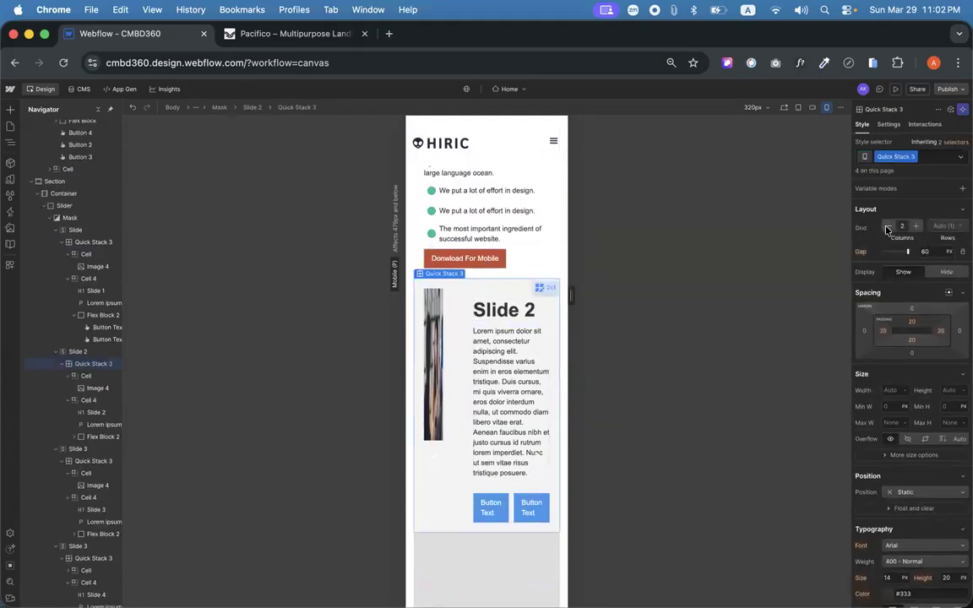
left_click(888, 227)
Display the third slide and reduce its quick stack to one column for mobile portrait.
scroll(542, 408, "down", 5)
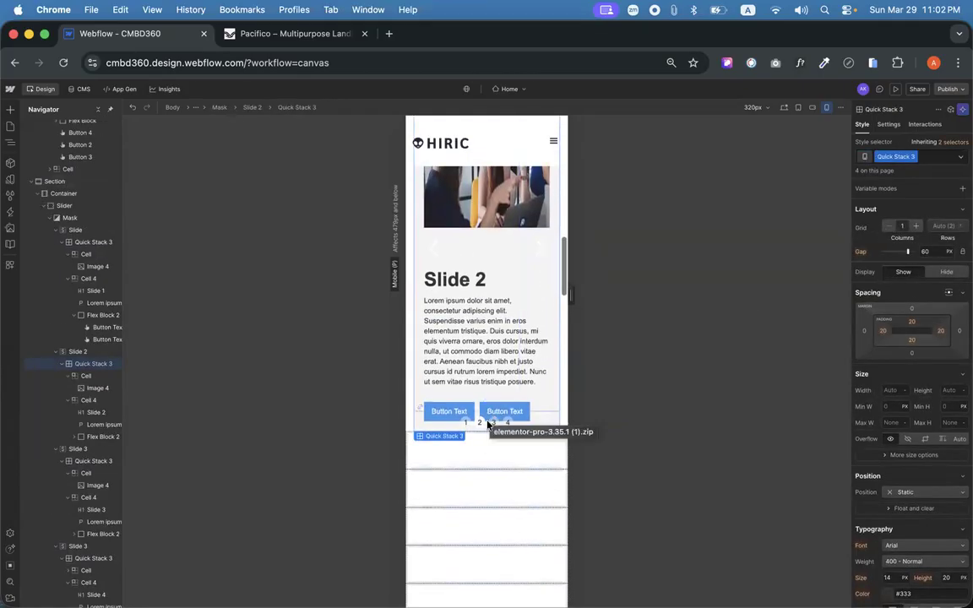
left_click(493, 423)
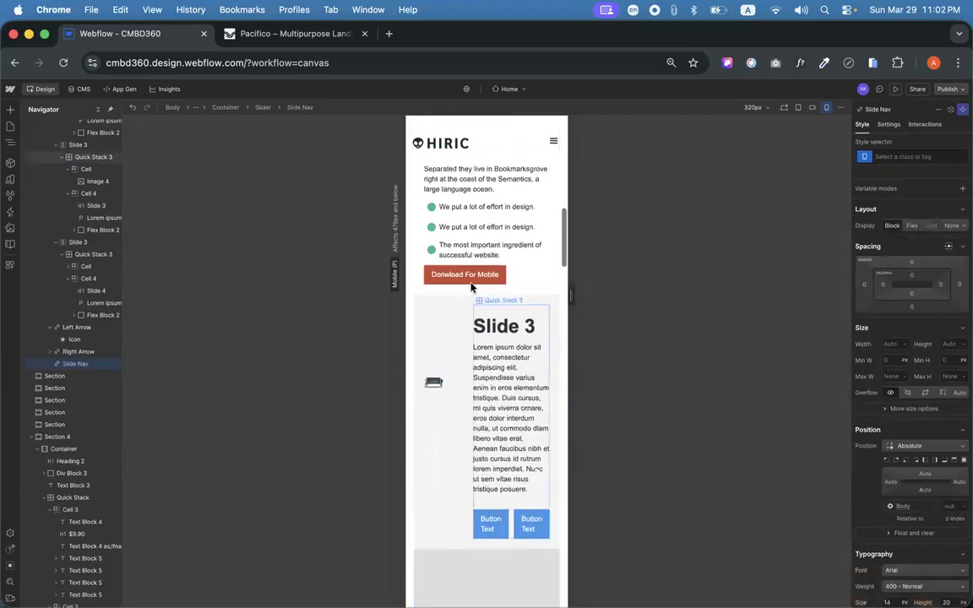
left_click(460, 304)
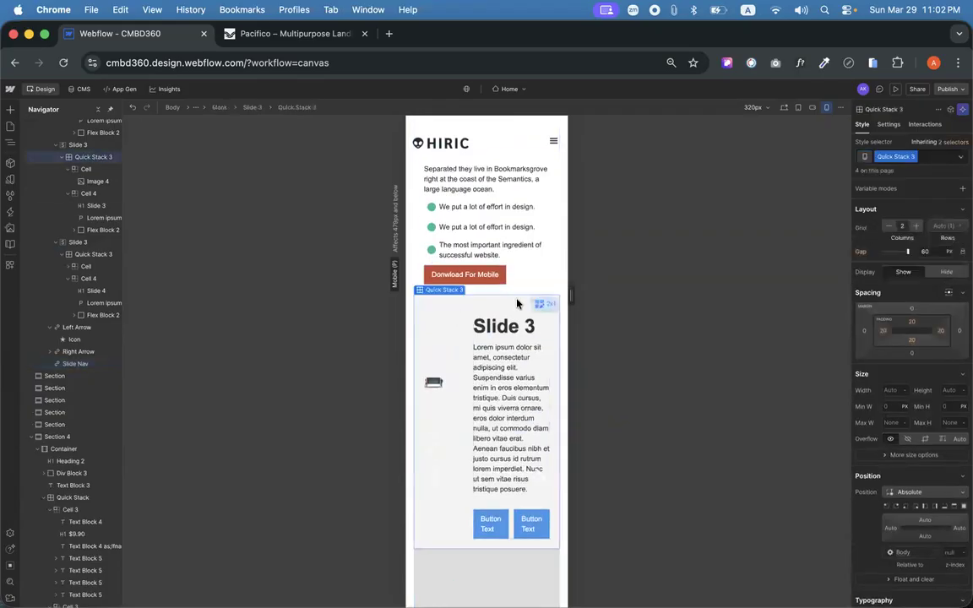
left_click(888, 227)
Display the fourth slide, reduce its quick stack to one column for mobile portrait, and check the stacked layout.
scroll(465, 338, "down", 8)
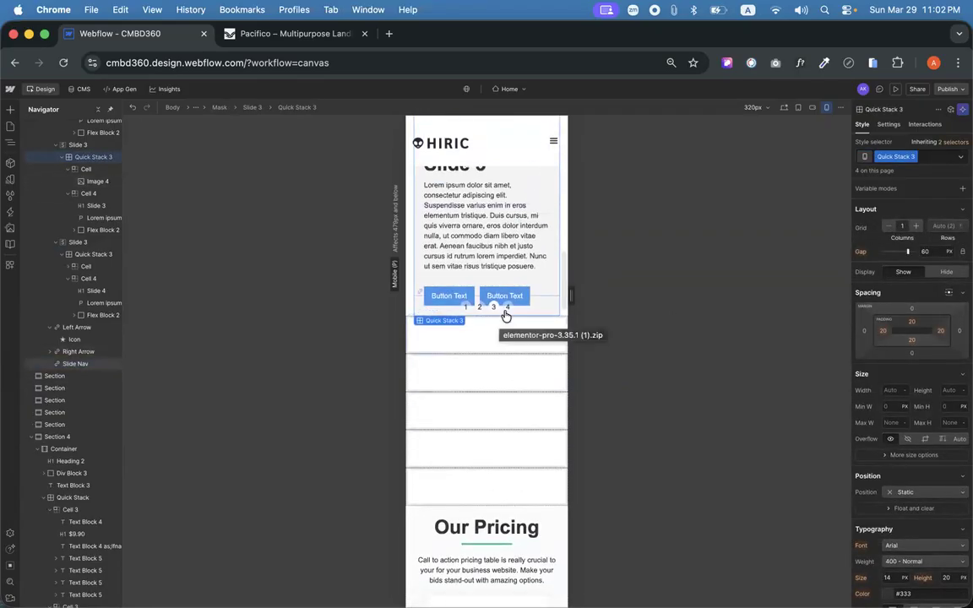
left_click(506, 311)
scroll(473, 287, "up", 3)
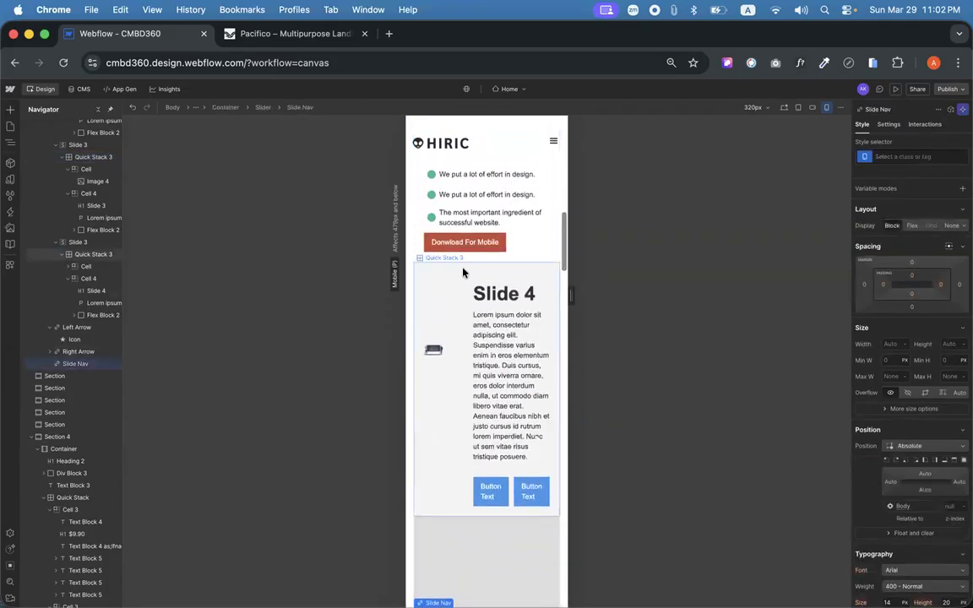
left_click(463, 272)
left_click(888, 226)
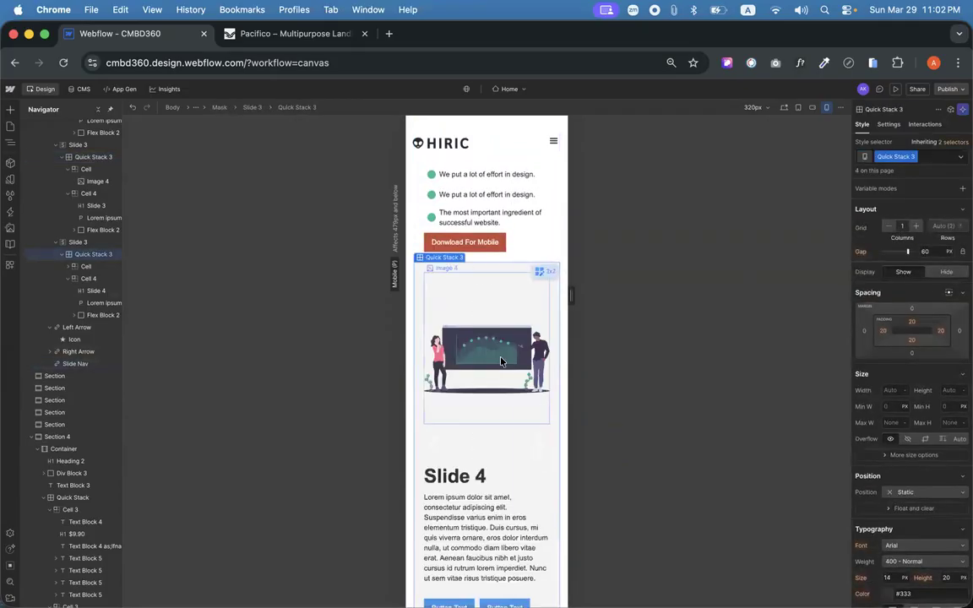
scroll(501, 361, "down", 5)
scroll(501, 361, "up", 5)
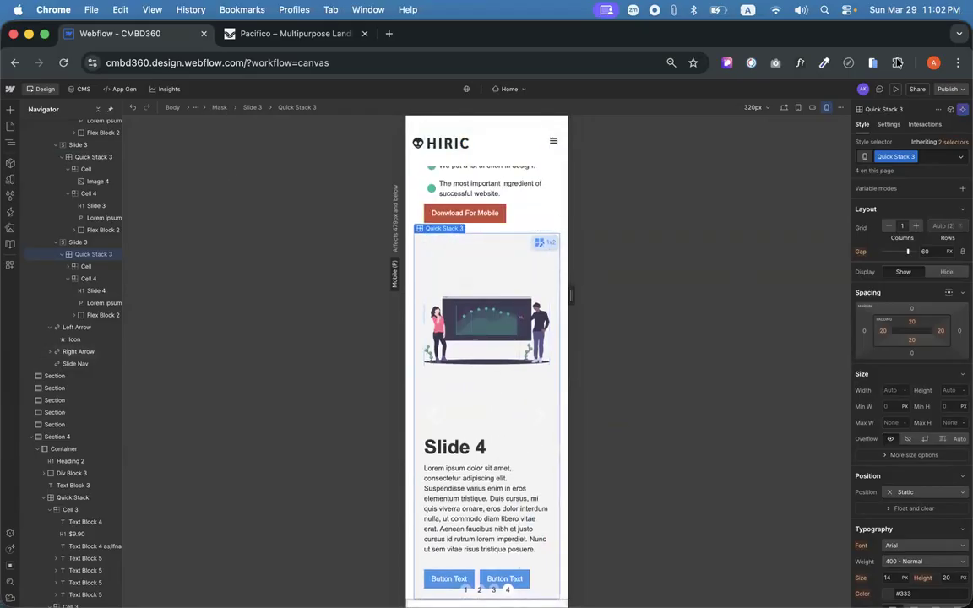
Return the canvas to the desktop breakpoint and display the slider's first slide.
left_click(785, 109)
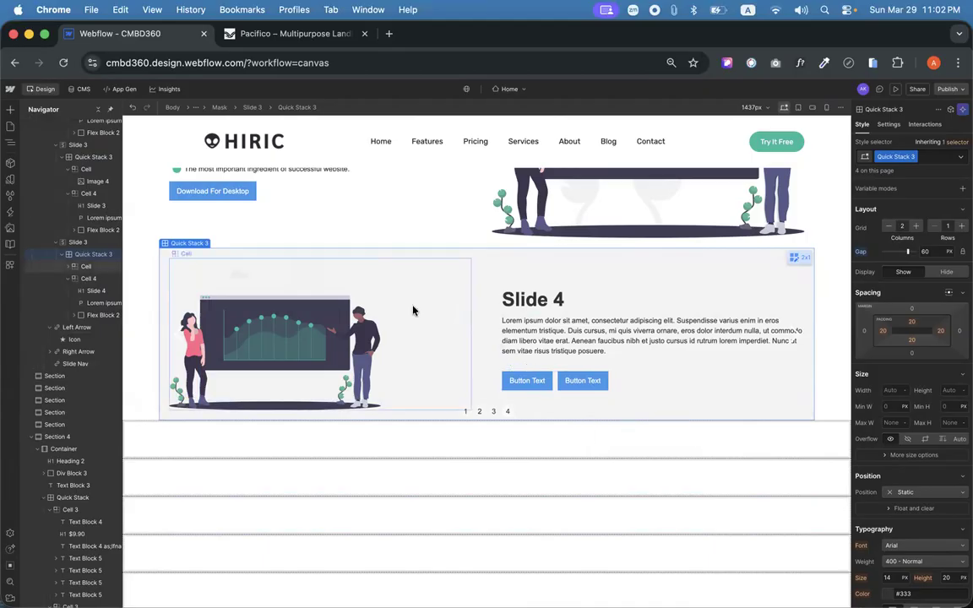
left_click(470, 412)
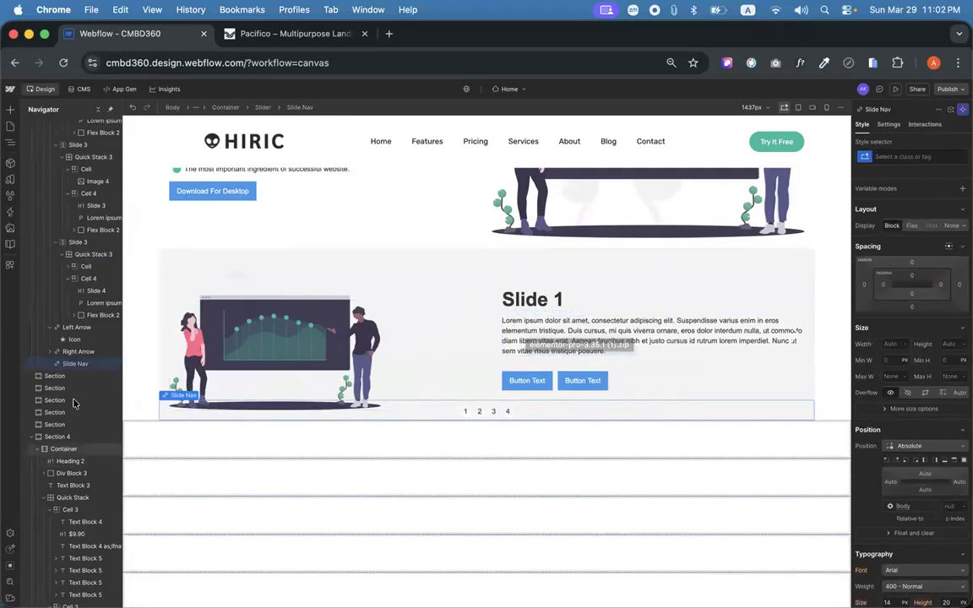
scroll(83, 276, "up", 10)
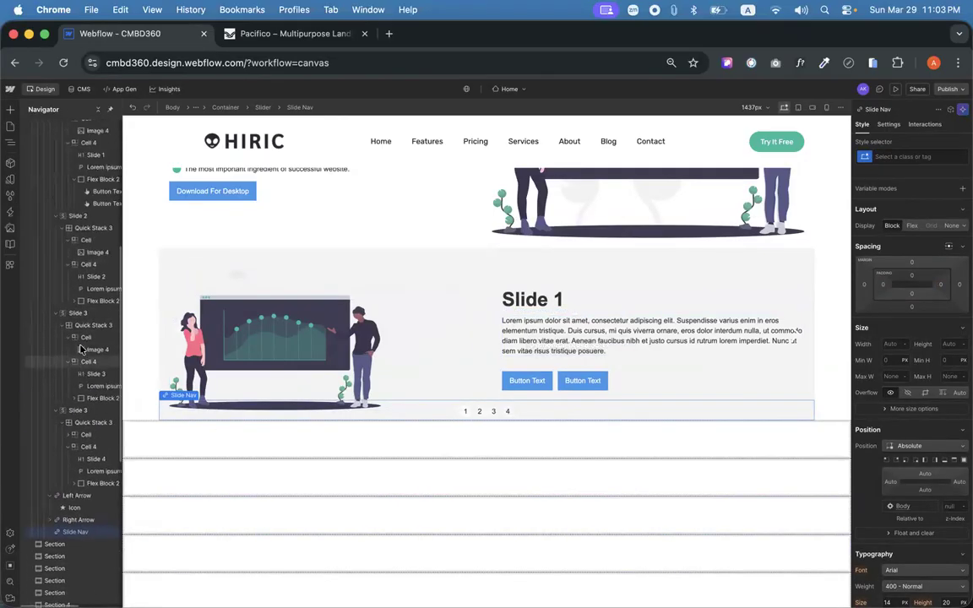
scroll(78, 330, "up", 3)
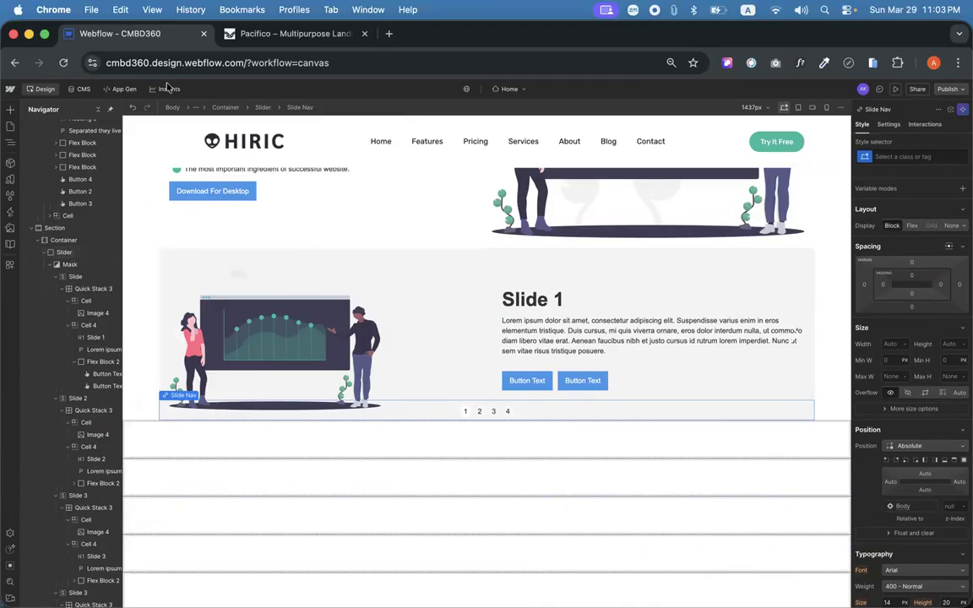
Switch to the Pacifico demo page and examine its sections as a reference for the next section.
left_click(270, 34)
scroll(287, 325, "down", 5)
scroll(287, 324, "down", 15)
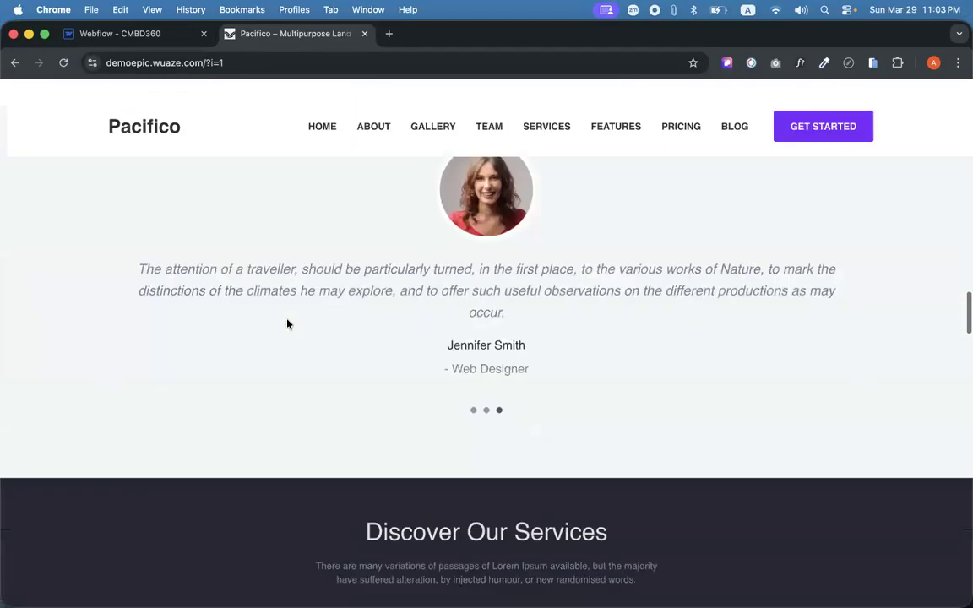
scroll(287, 324, "up", 20)
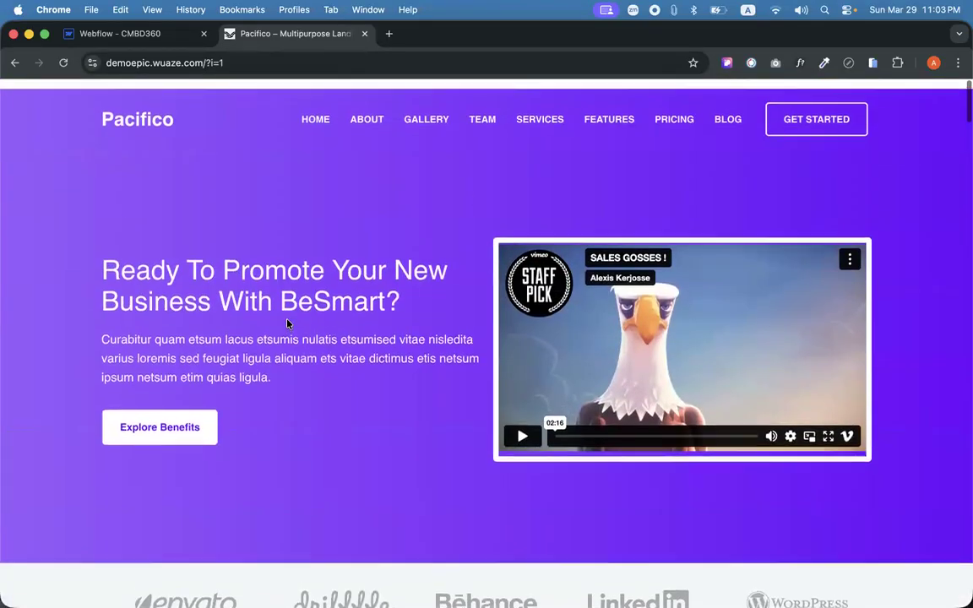
scroll(288, 324, "down", 20)
scroll(287, 325, "down", 20)
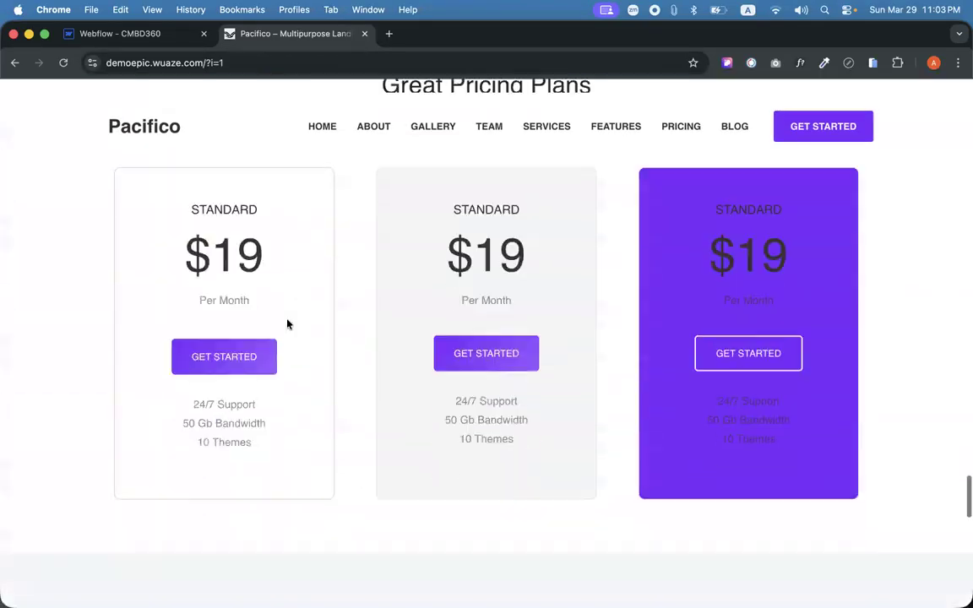
scroll(287, 320, "up", 10)
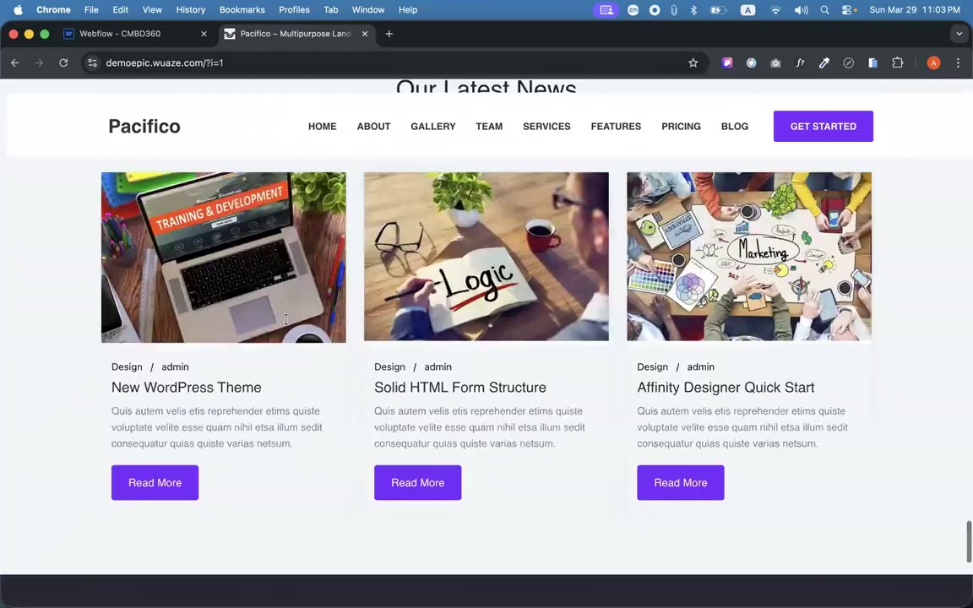
scroll(288, 324, "up", 10)
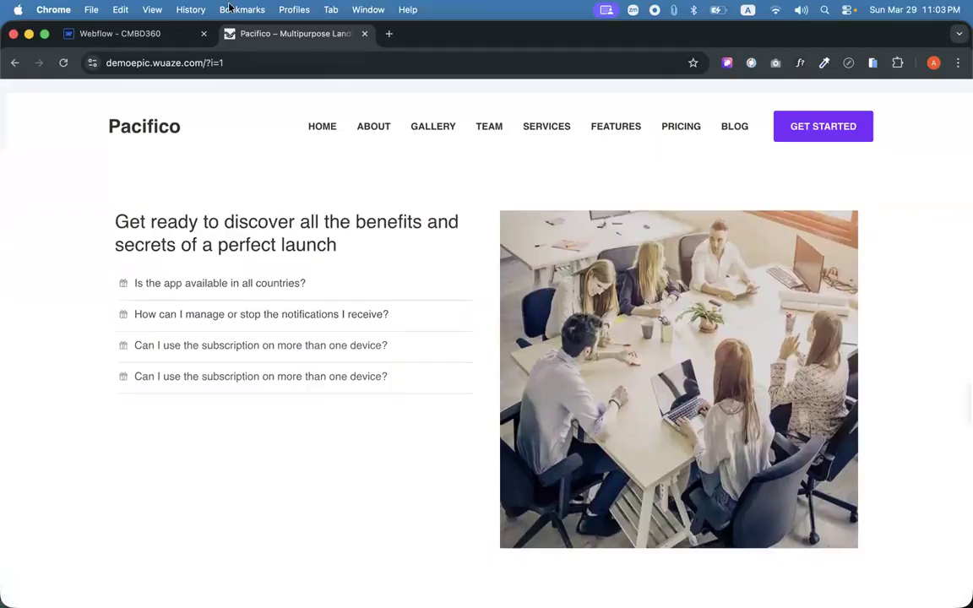
Switch back to the Webflow designer and select the first empty section below the slider.
left_click(119, 34)
scroll(463, 391, "down", 2)
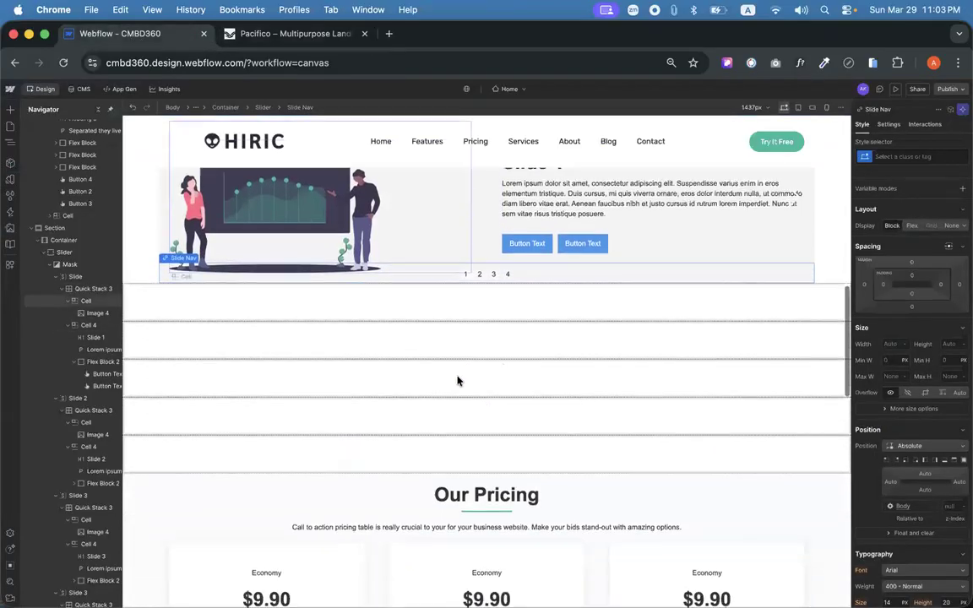
left_click(321, 311)
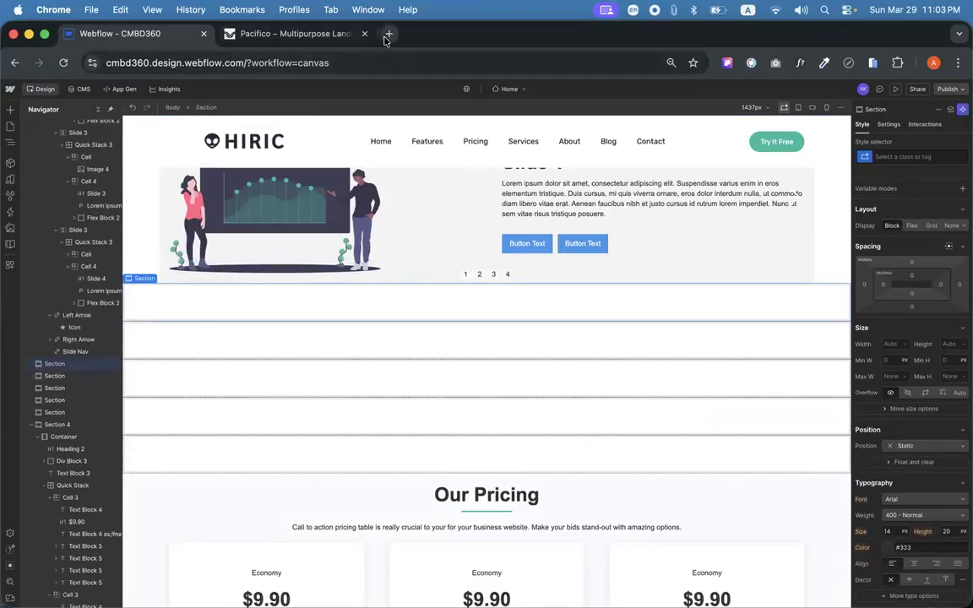
Search the web for lightbox in a new browser tab and open the Lightbox2 project page.
left_click(388, 35)
type("light")
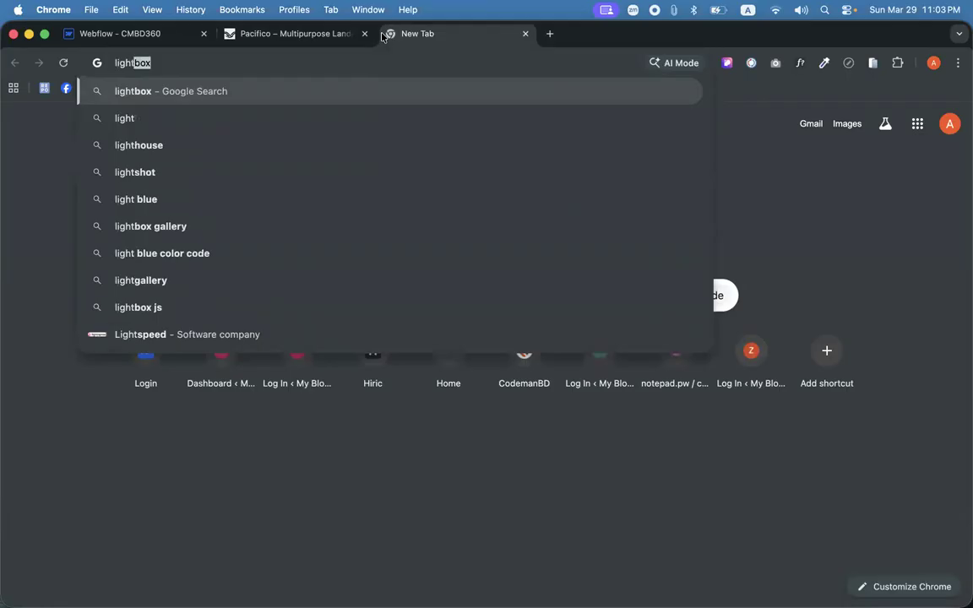
key("Return")
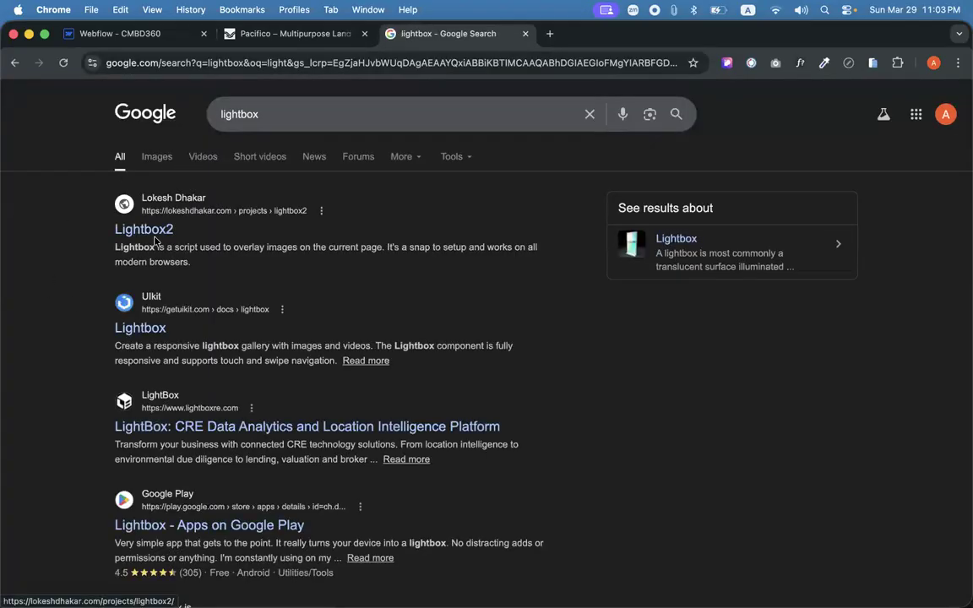
left_click(144, 229)
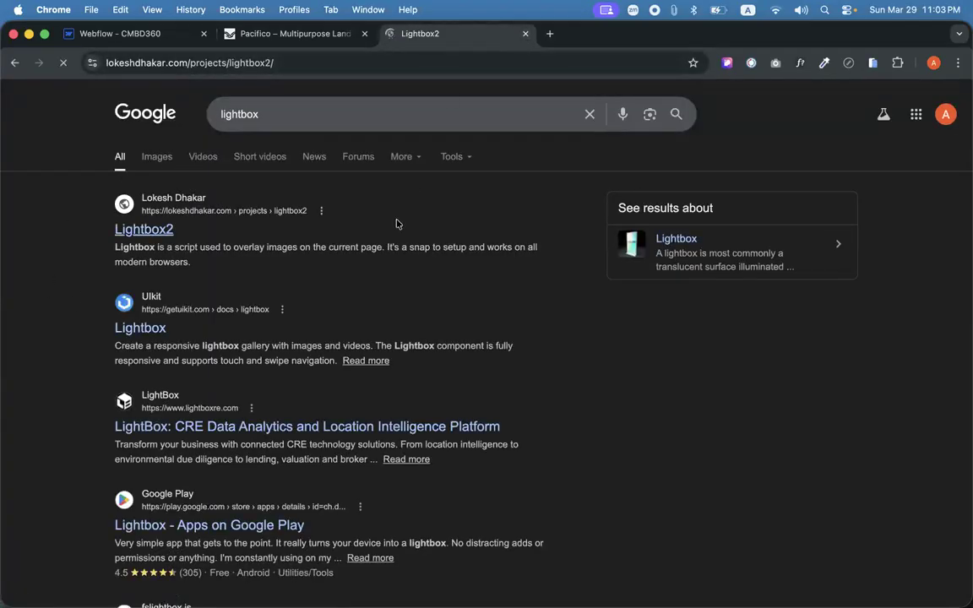
Preview the Lightbox2 four-image set by browsing its enlarged images, close the viewer, and view the Getting Started instructions.
scroll(499, 322, "down", 3)
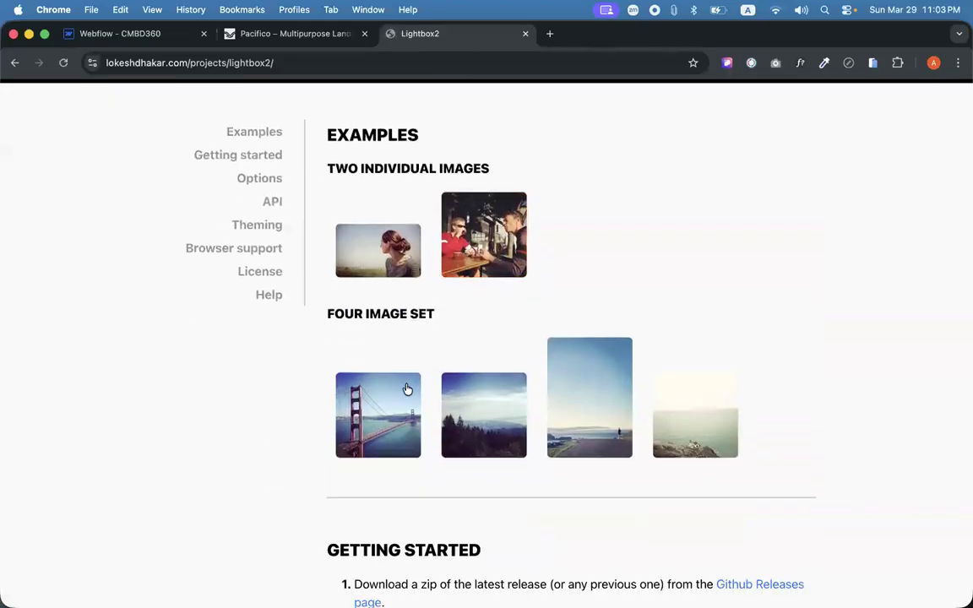
scroll(474, 397, "down", 1)
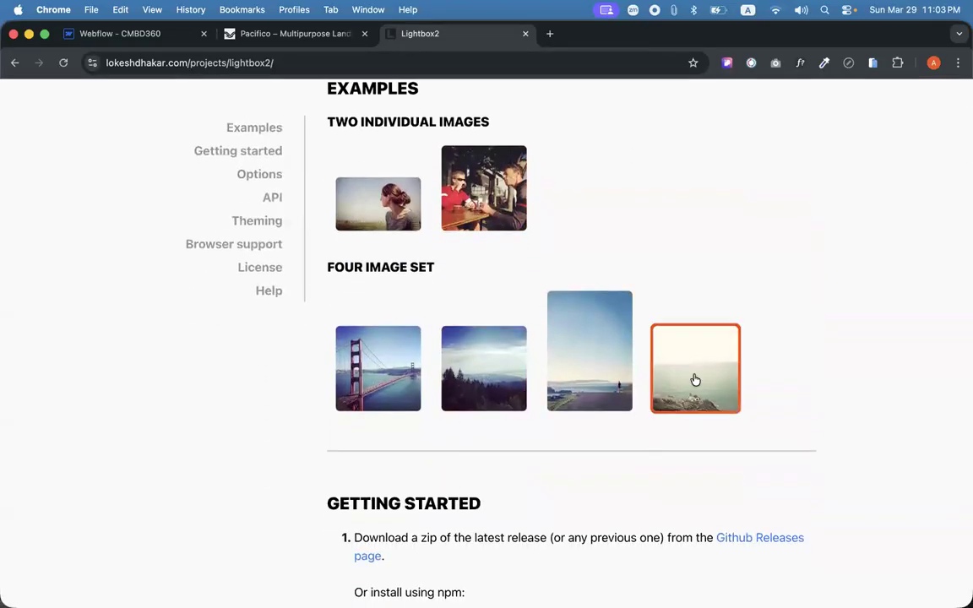
left_click(586, 360)
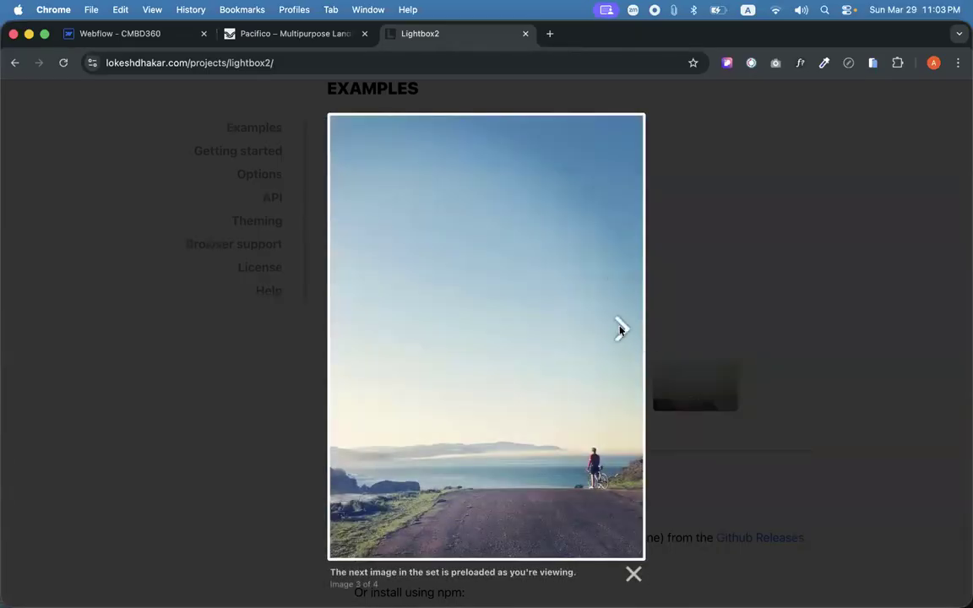
left_click(619, 329)
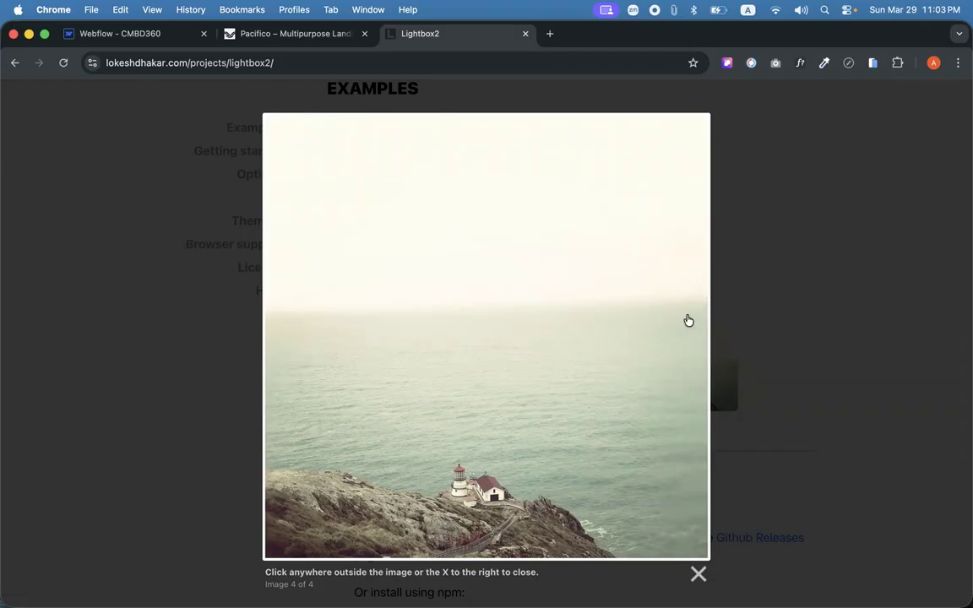
left_click(281, 339)
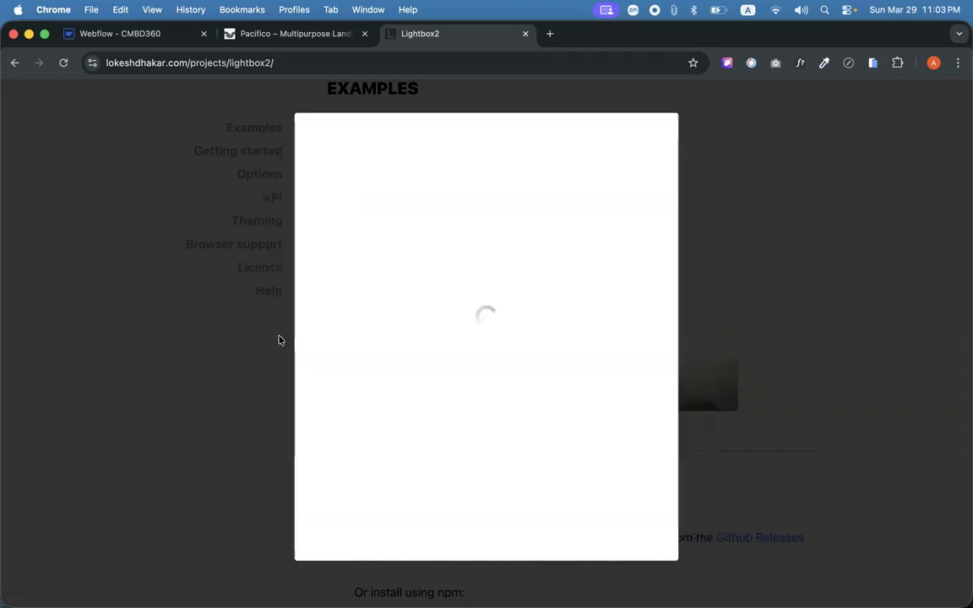
left_click(345, 337)
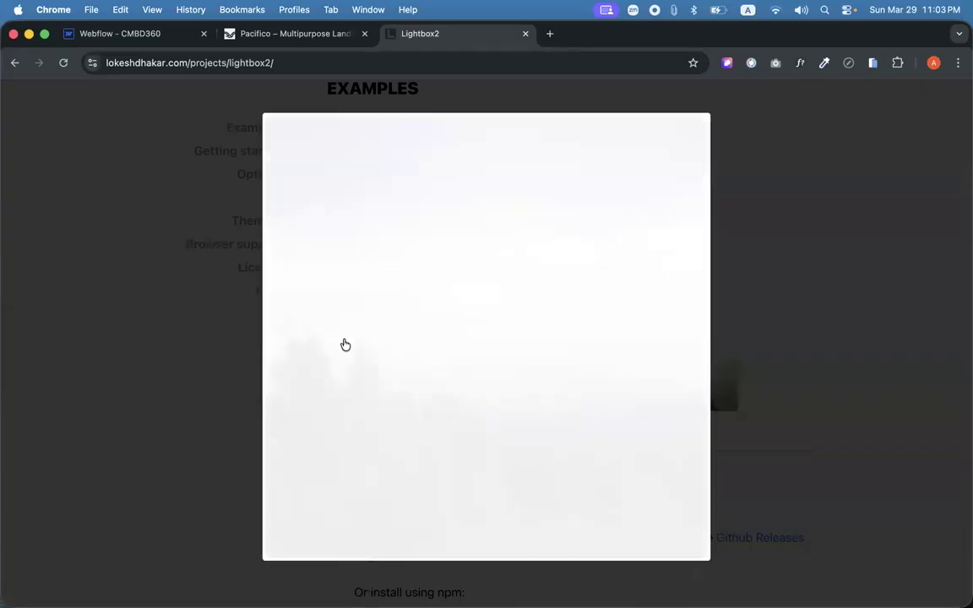
left_click(204, 361)
scroll(429, 402, "down", 3)
scroll(429, 402, "down", 20)
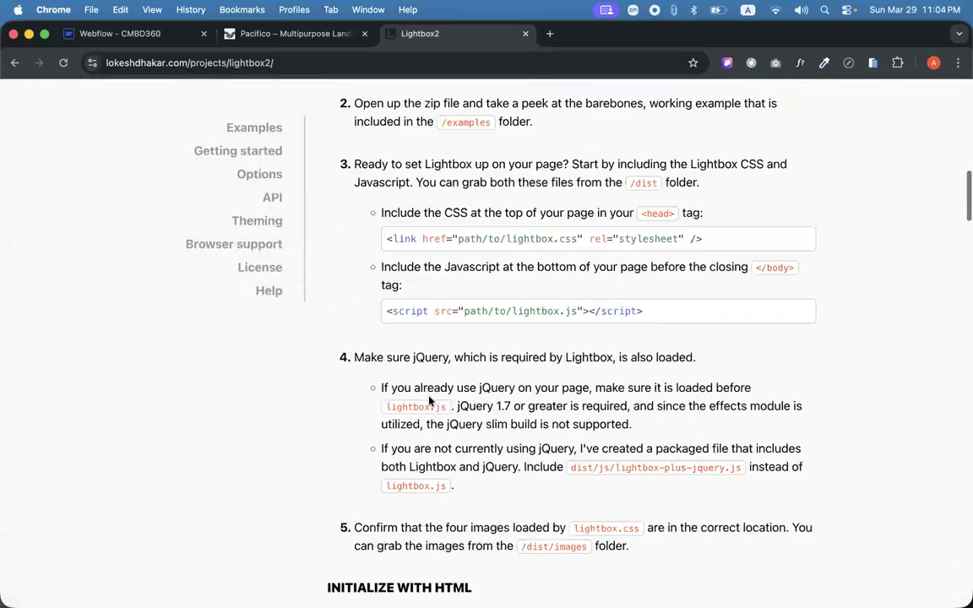
Preview the second of the two individual example images on the Lightbox2 page and close the viewer.
scroll(429, 402, "down", 5)
scroll(429, 402, "up", 20)
scroll(469, 265, "down", 4)
left_click(494, 216)
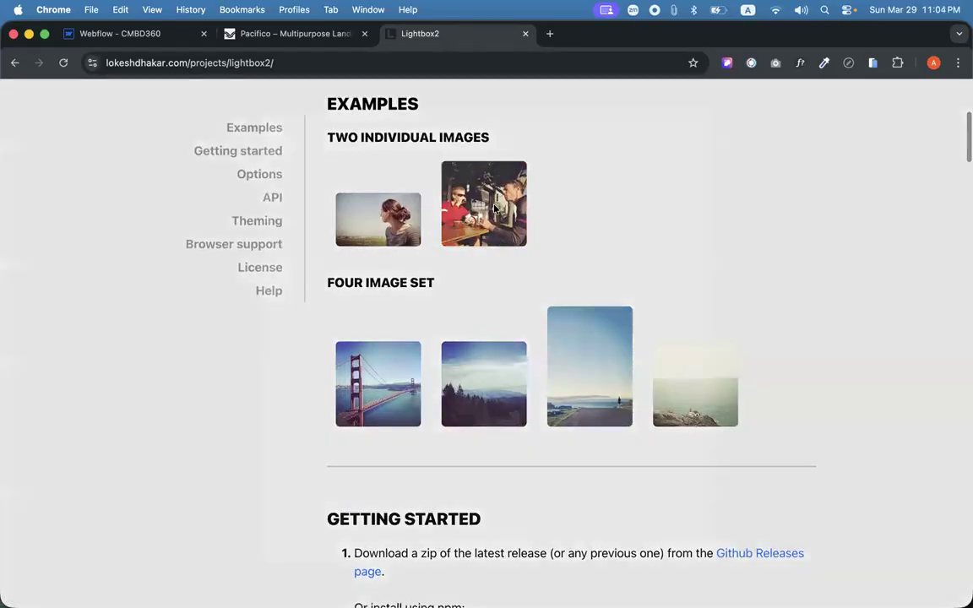
left_click(152, 288)
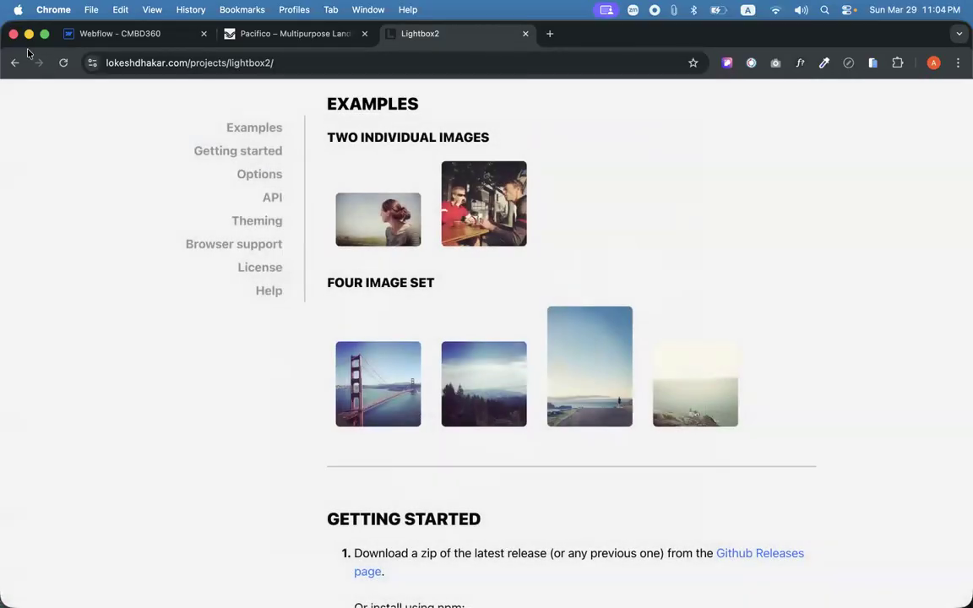
Return to the lightbox search results, open the UIkit Lightbox documentation, and examine its Navigations examples.
left_click(15, 63)
scroll(197, 347, "down", 1)
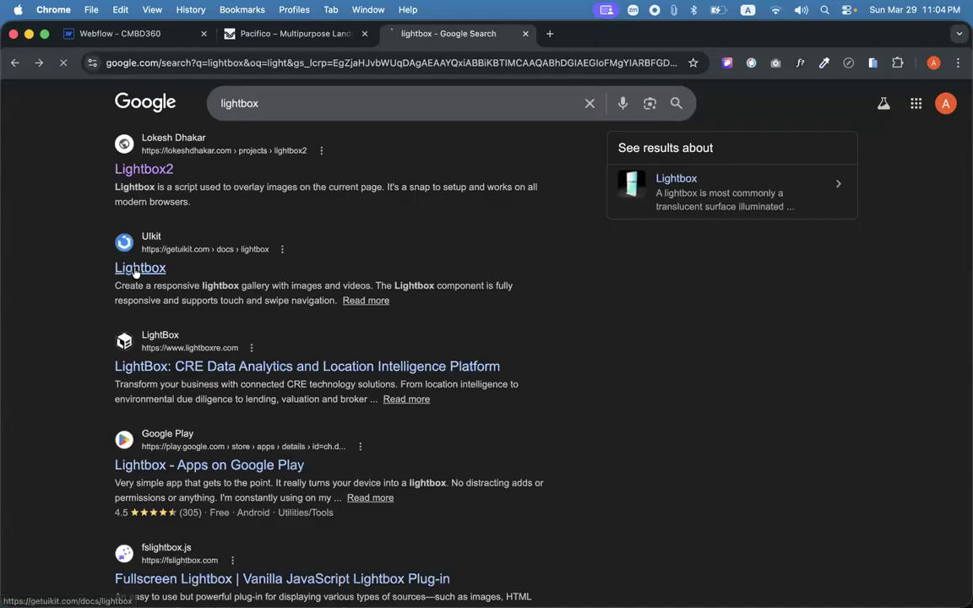
left_click(140, 268)
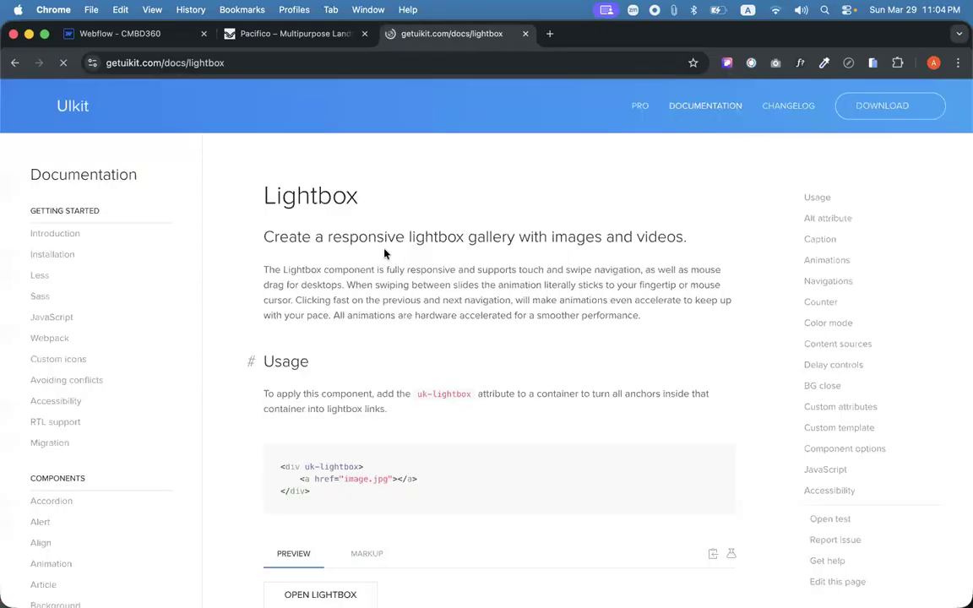
scroll(407, 303, "down", 5)
scroll(407, 303, "down", 10)
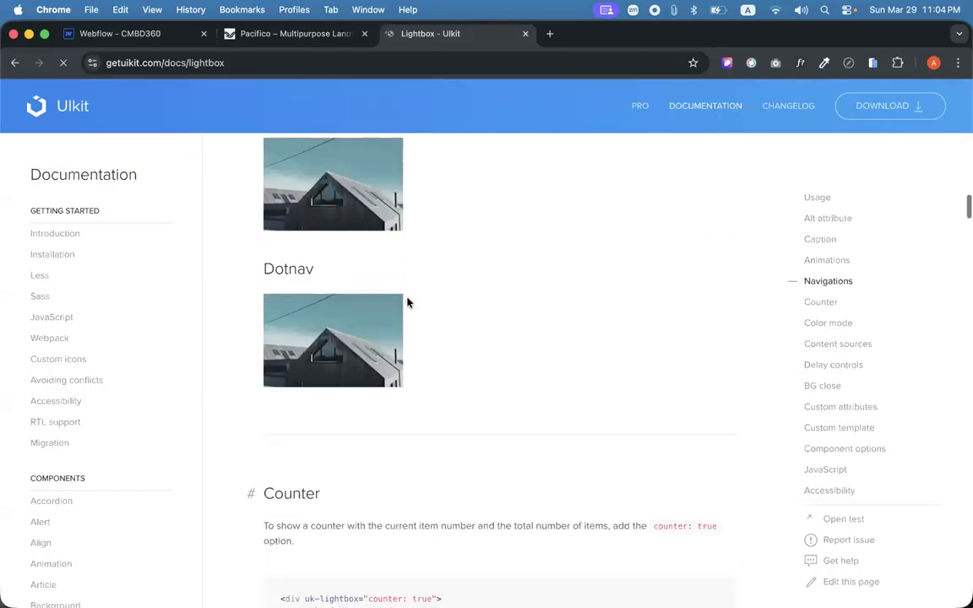
scroll(407, 303, "up", 7)
scroll(408, 302, "up", 2)
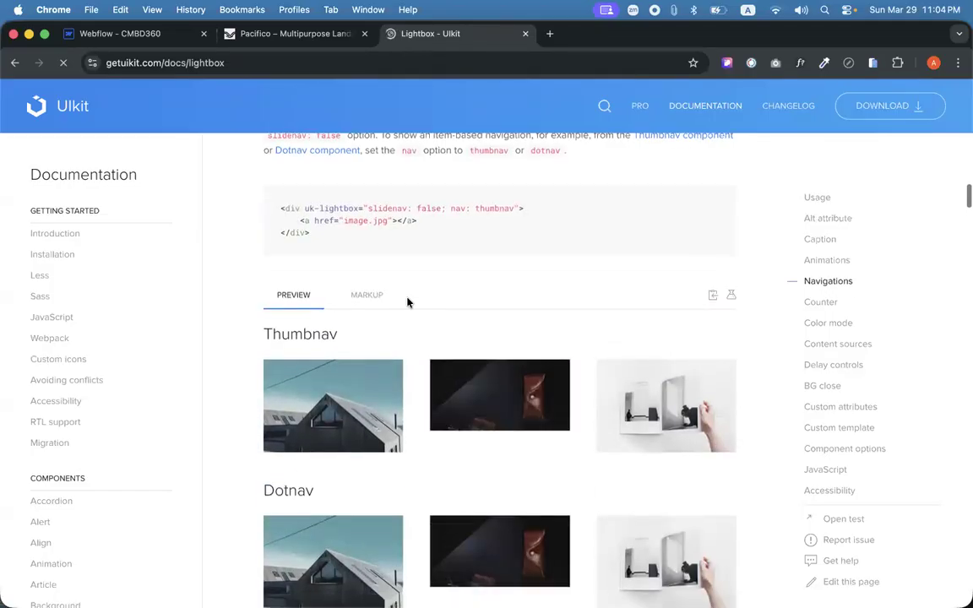
scroll(406, 301, "down", 3)
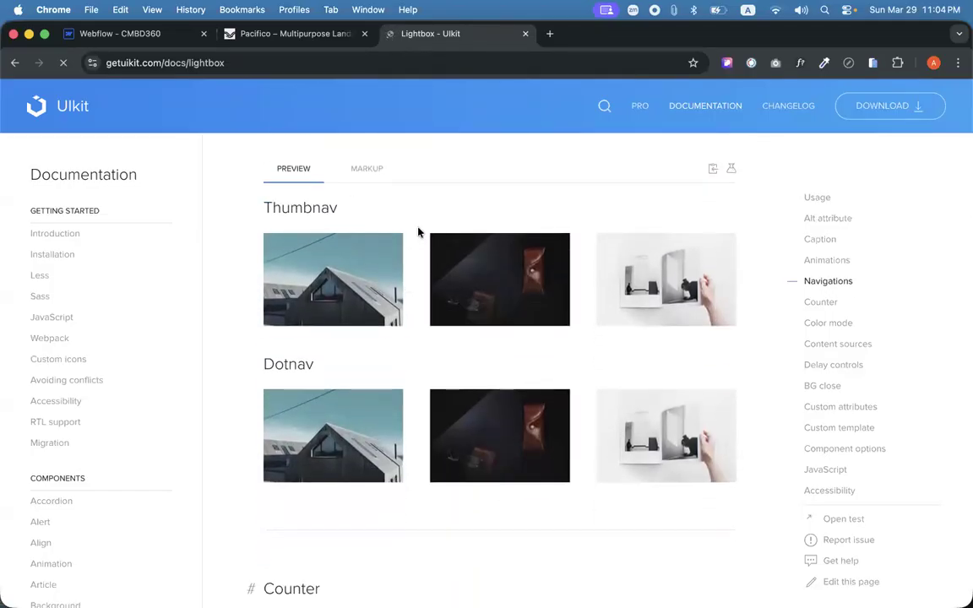
Preview the Thumbnav example gallery by switching between its three images with the thumbnails, and close the viewer.
left_click(368, 282)
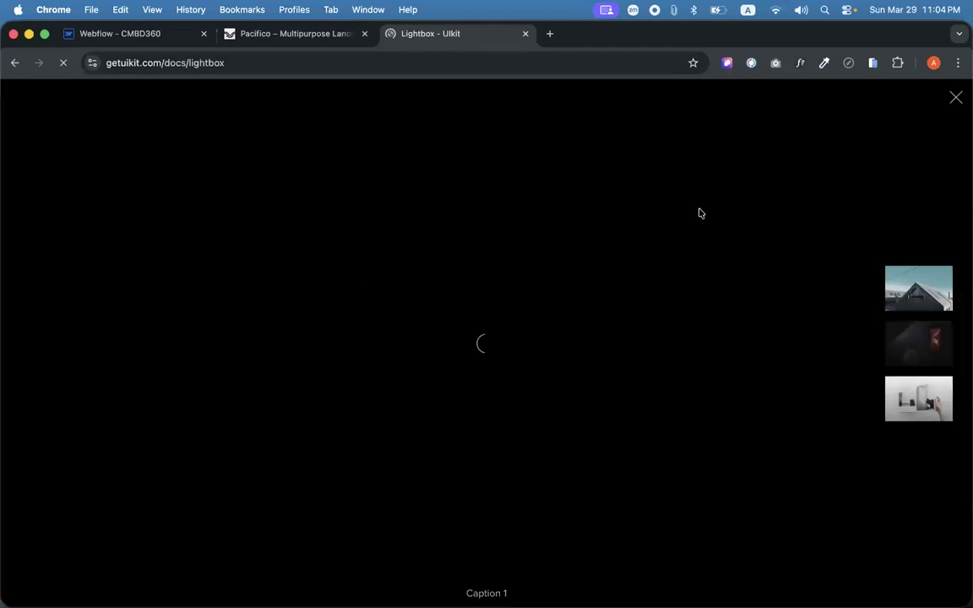
left_click(910, 358)
left_click(904, 298)
left_click(905, 367)
left_click(904, 413)
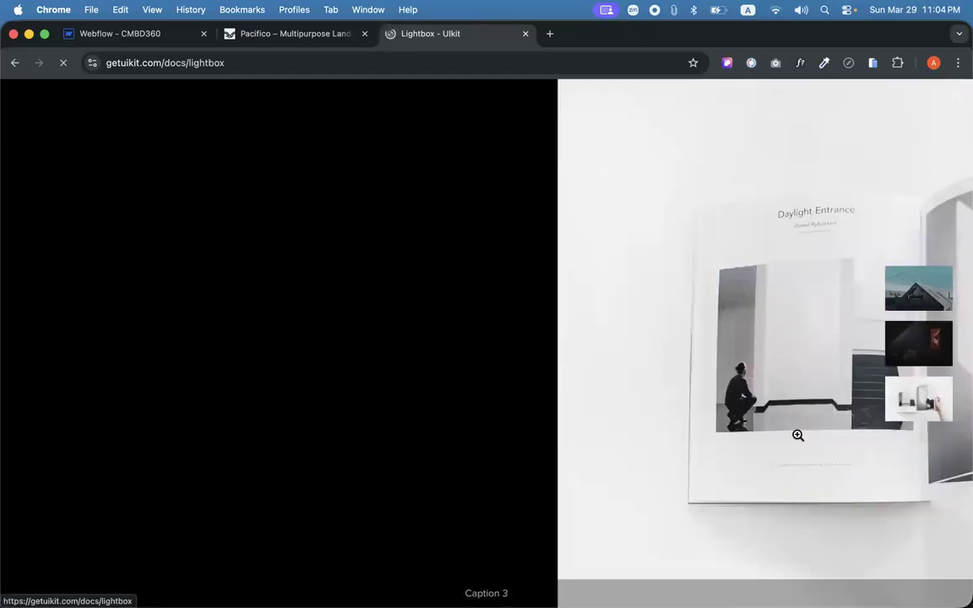
left_click(920, 355)
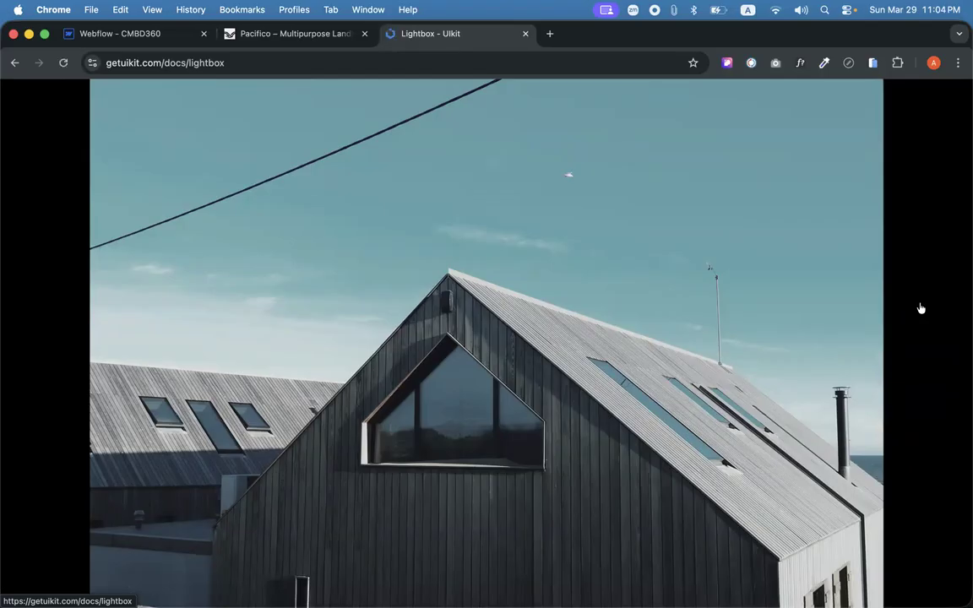
mouse_move(929, 291)
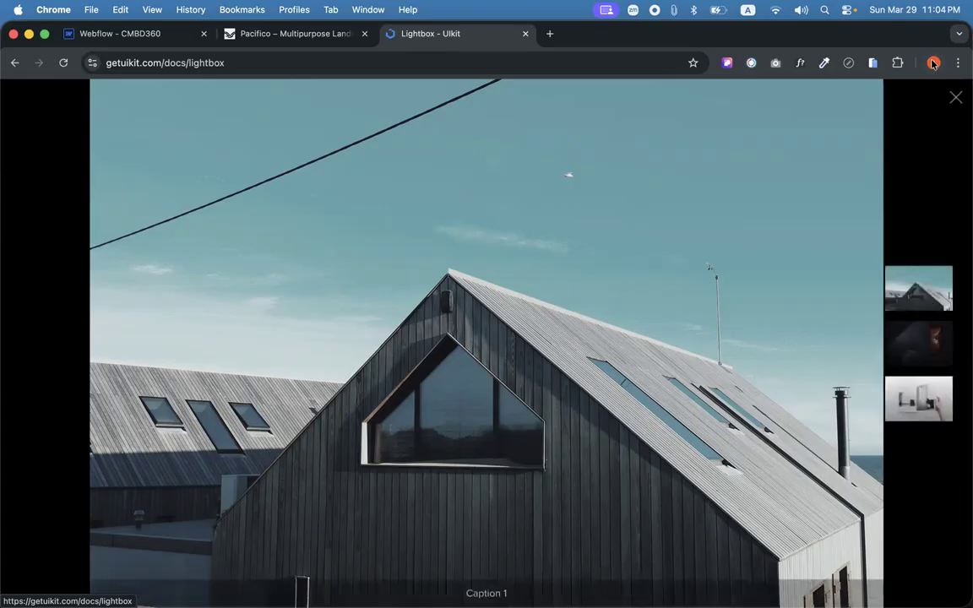
left_click(956, 95)
Switch back to the Webflow designer and insert a Container into the first empty section below the slider.
left_click(127, 34)
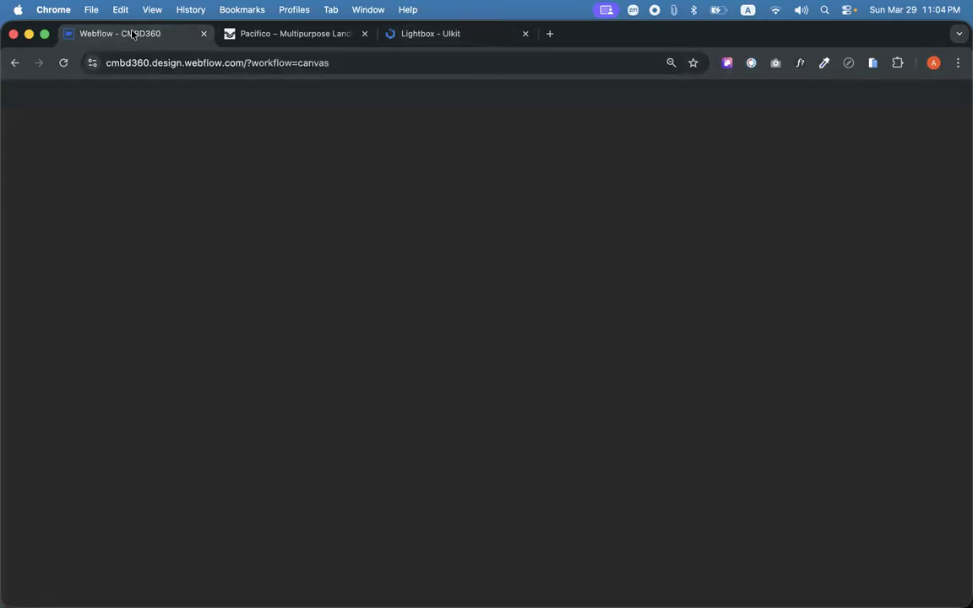
scroll(322, 324, "down", 1)
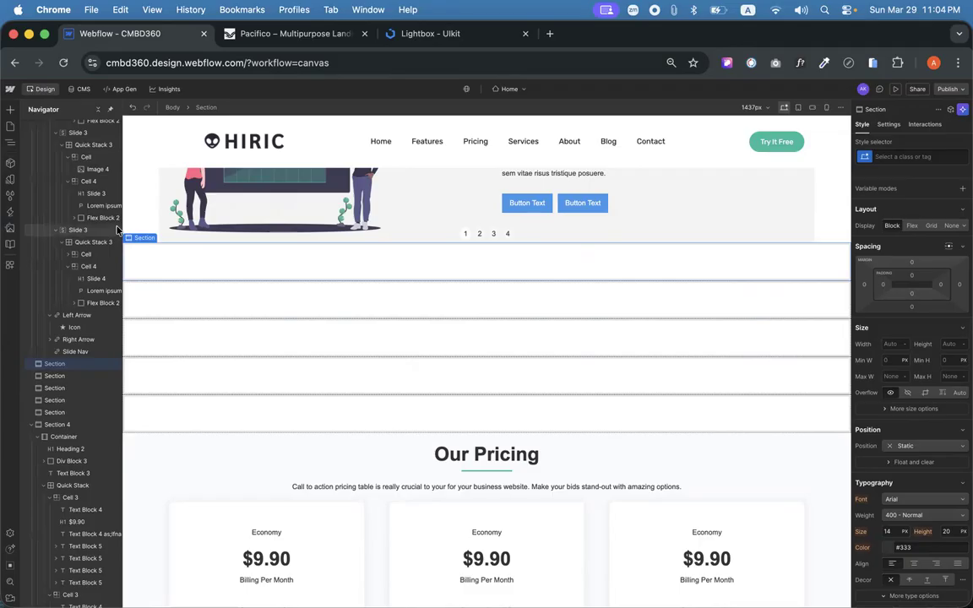
key("super+k")
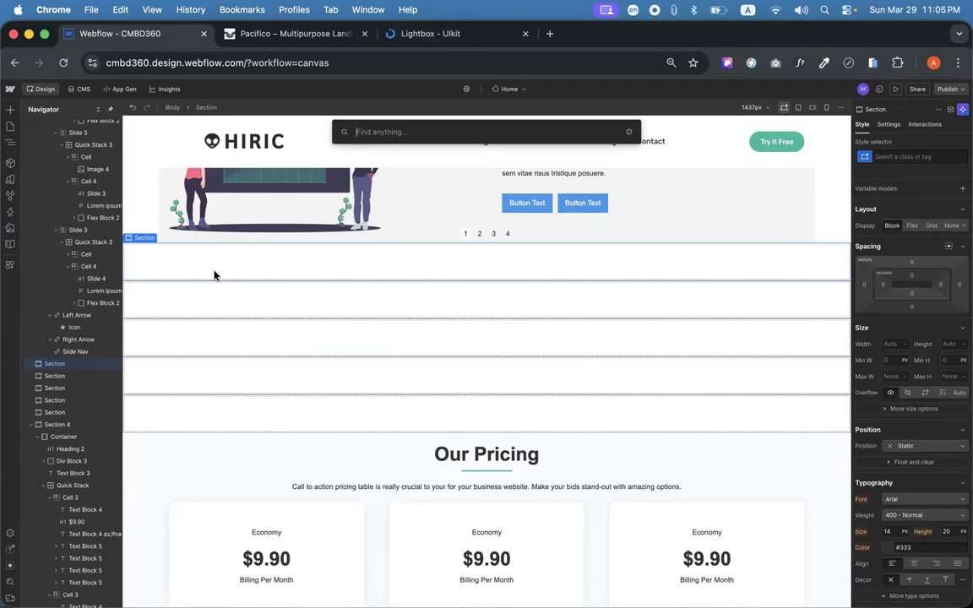
key("Escape")
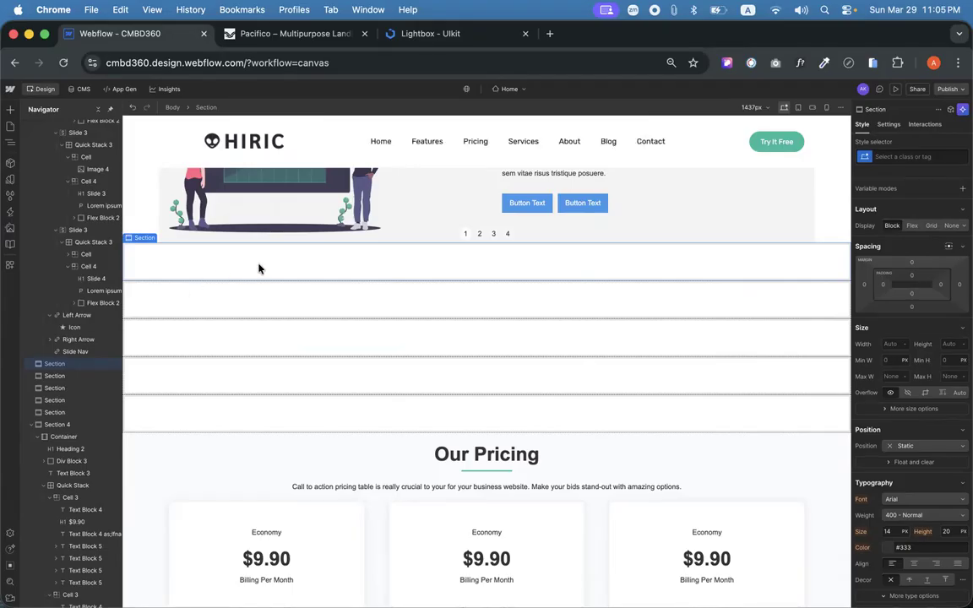
key("super+k")
type("con")
key("Return")
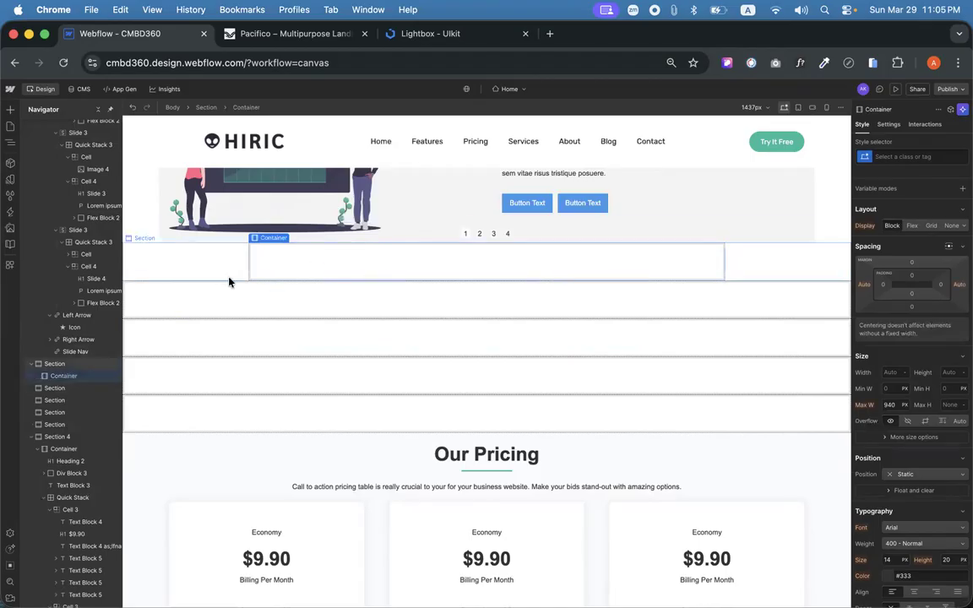
Apply the existing Container class to the new container.
left_click(893, 157)
type("con")
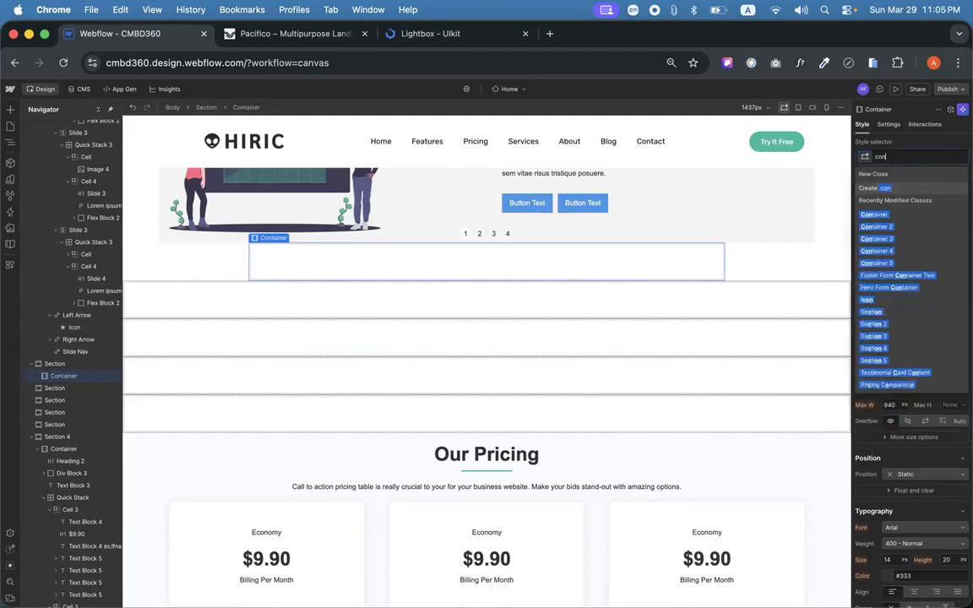
left_click(875, 215)
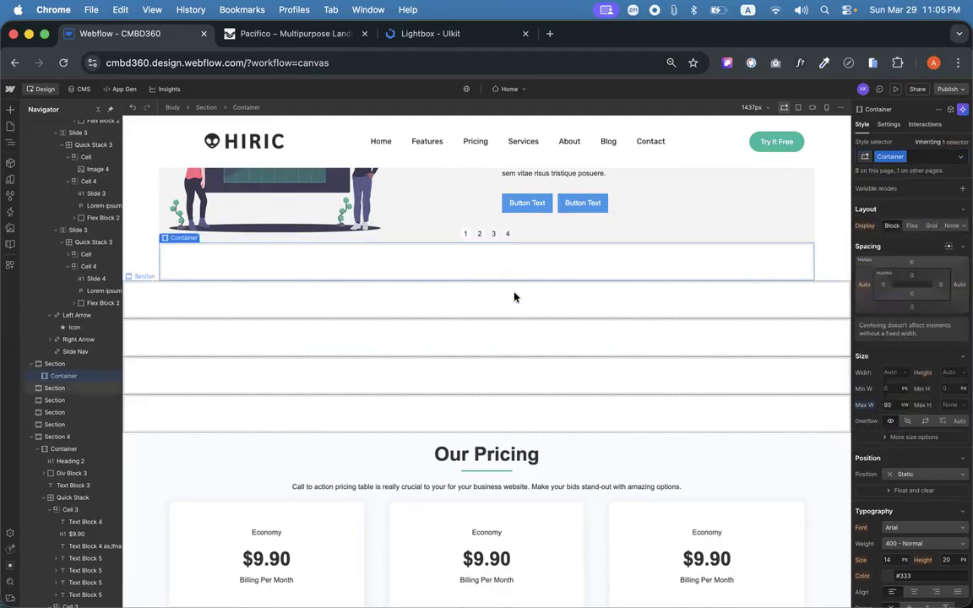
Try a Quick Stack in the empty section directly below the new container, and undo the insertion.
left_click(423, 313)
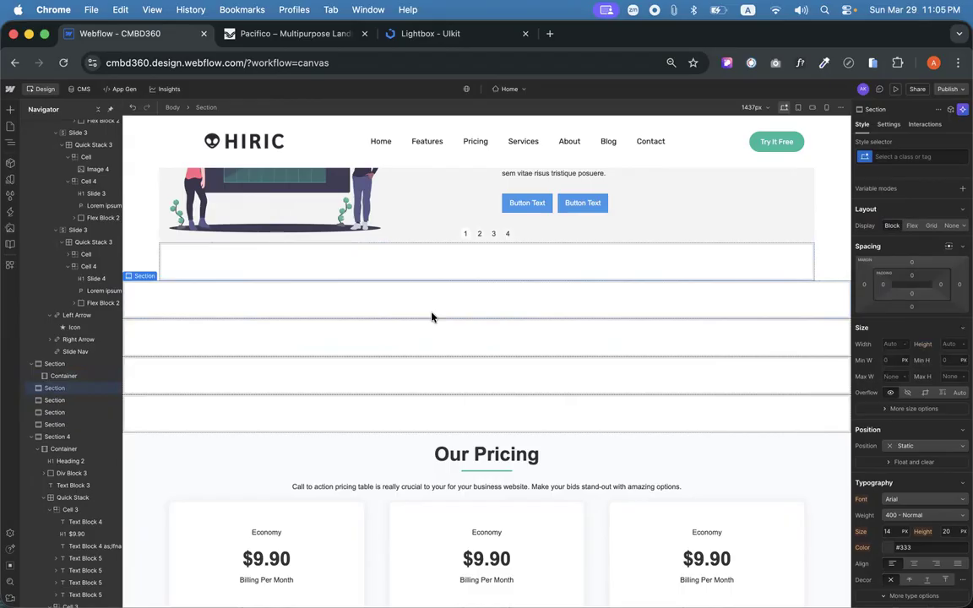
key("super+e")
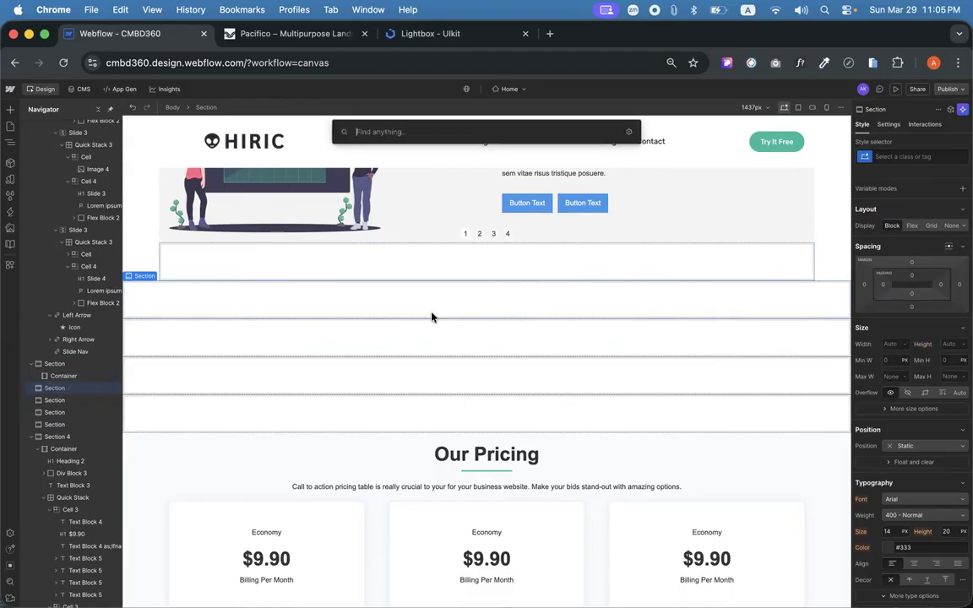
type("qu")
key("Return")
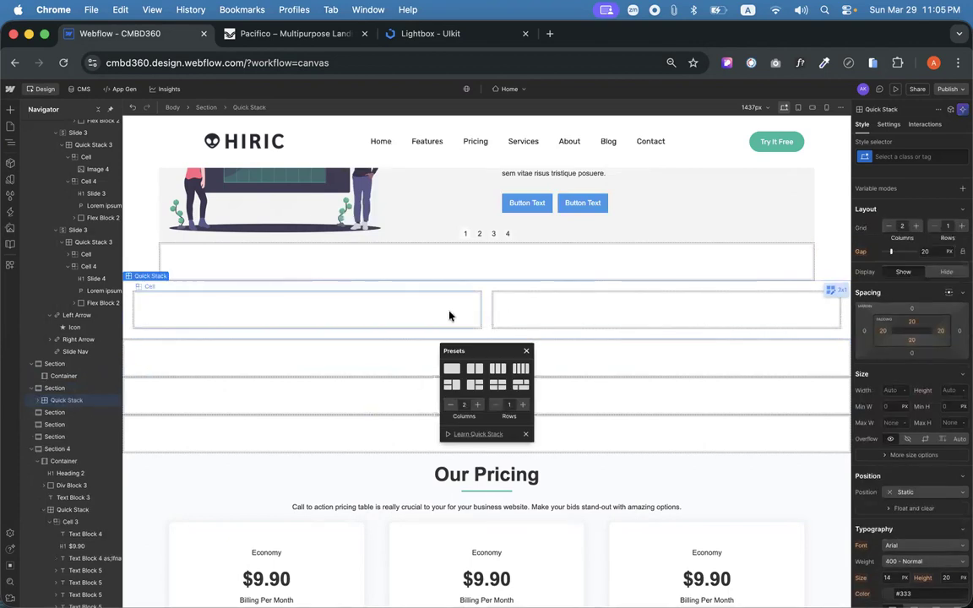
key("super+z")
left_click(406, 311)
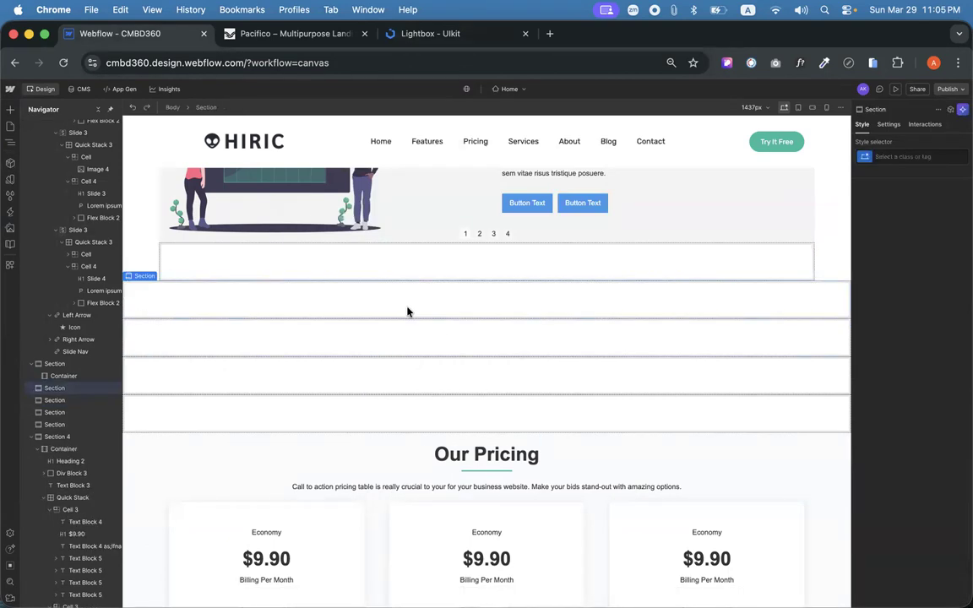
key("super+e")
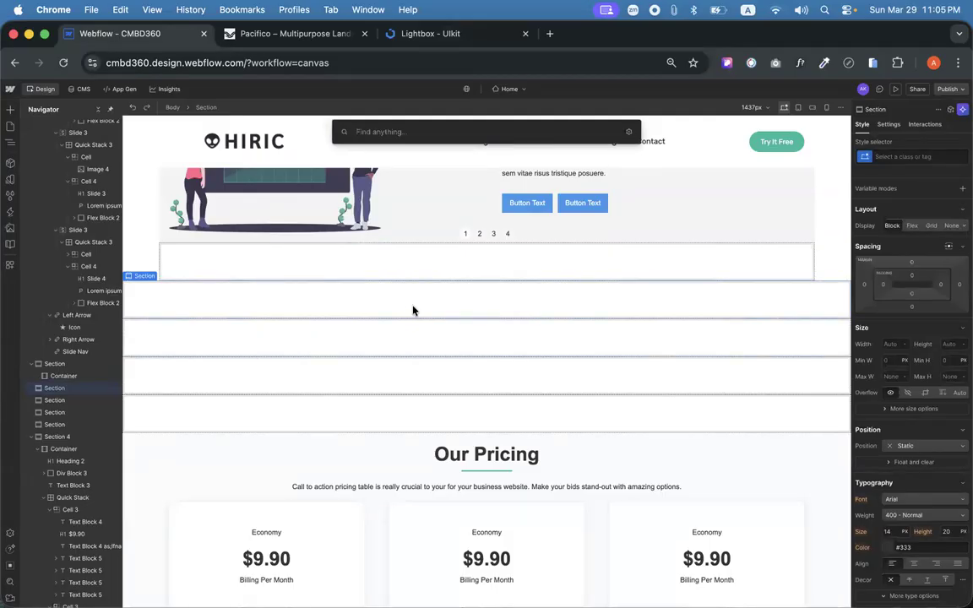
type("b")
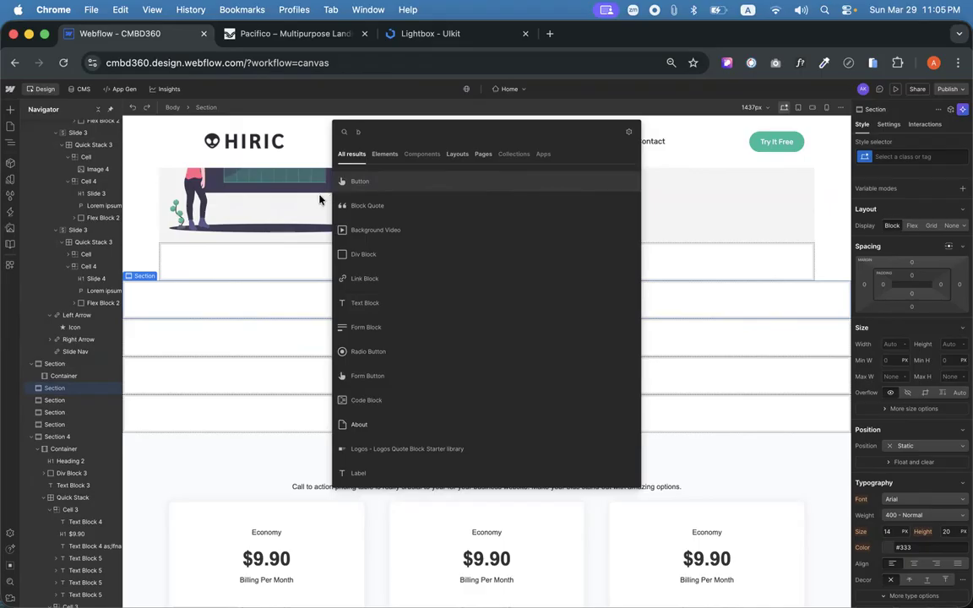
left_click(254, 303)
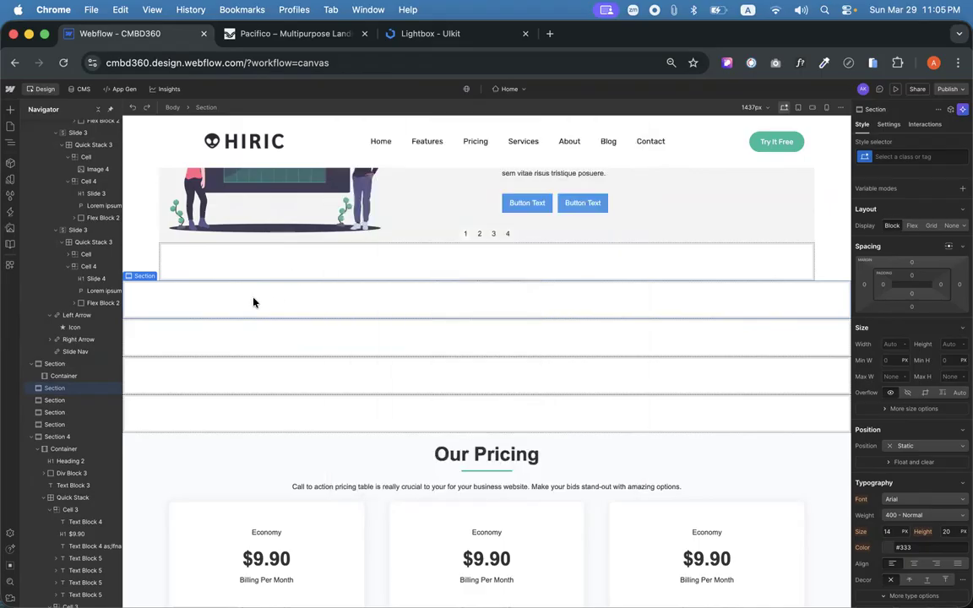
key("super+k")
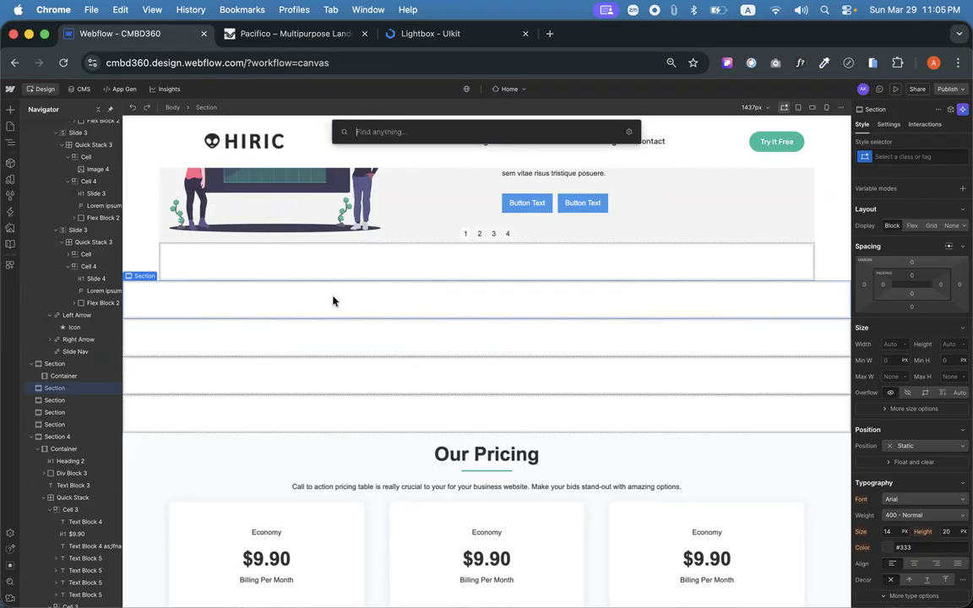
type("b")
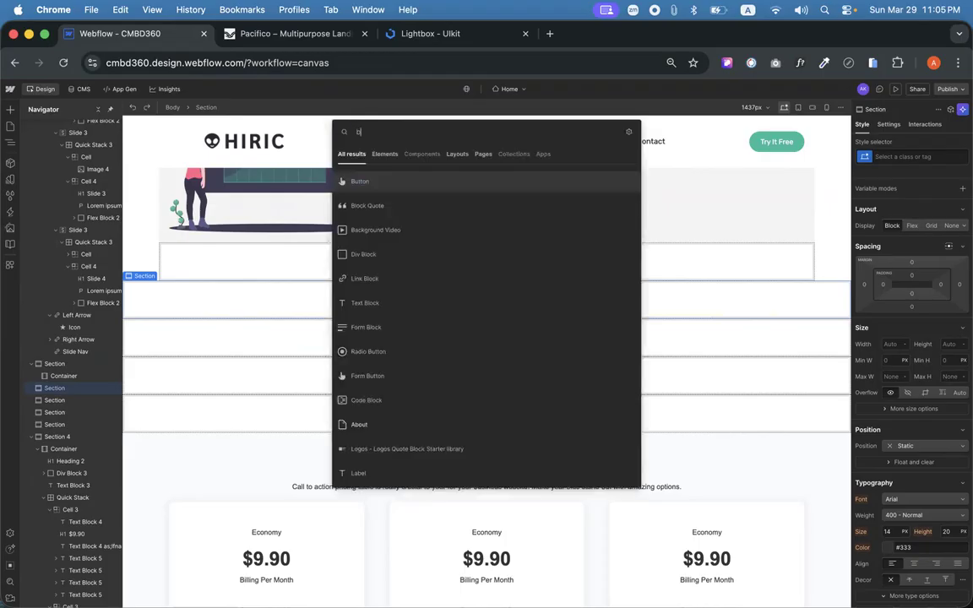
type("a")
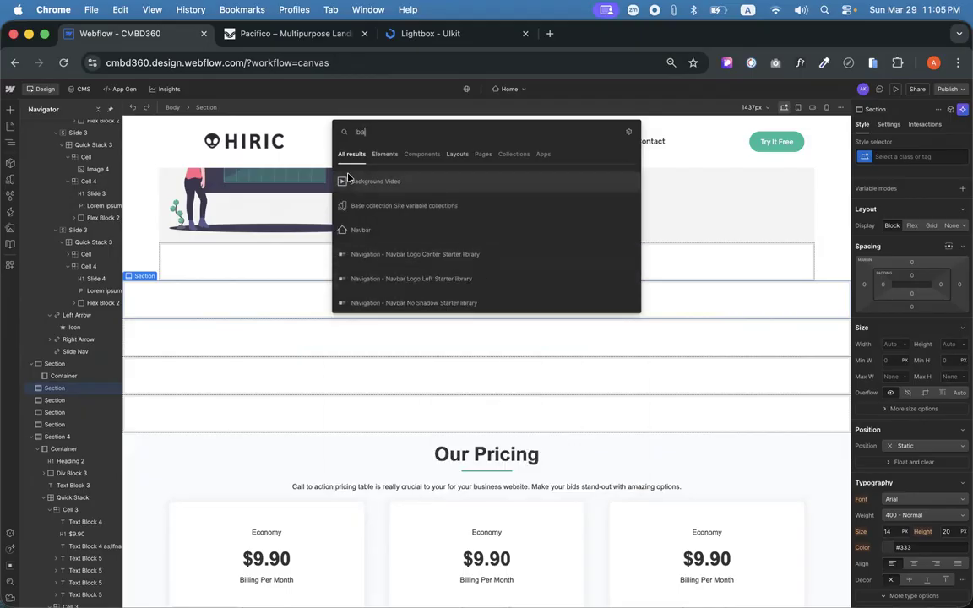
key("Escape")
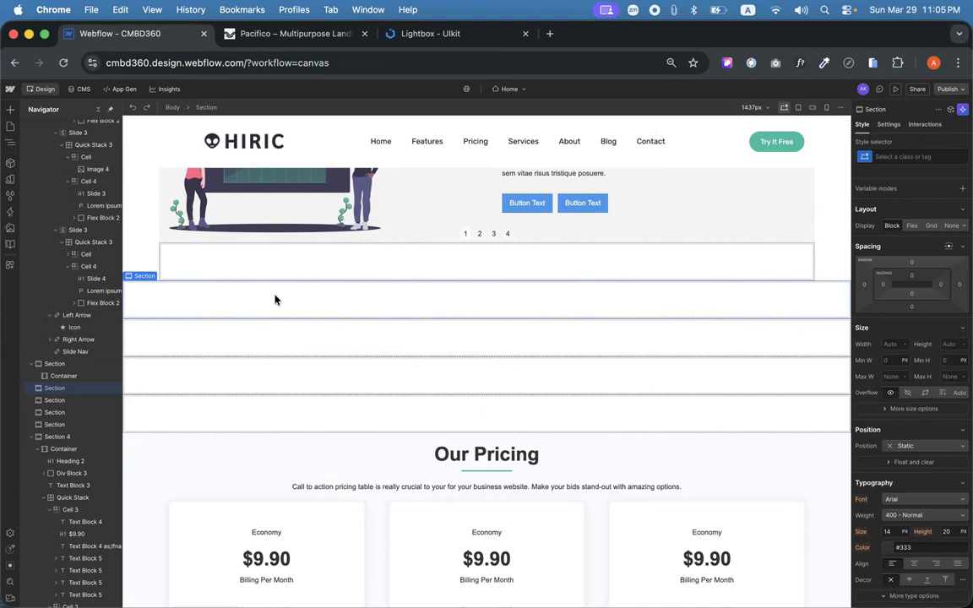
Try a Background Video element in the empty section below the new container, and delete it.
key("super+k")
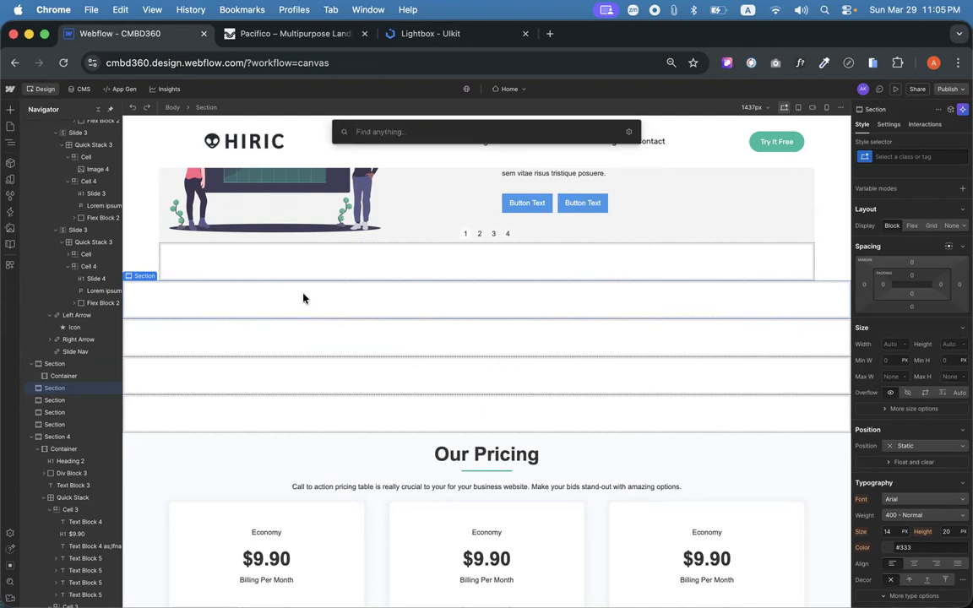
type("ba")
key("Return")
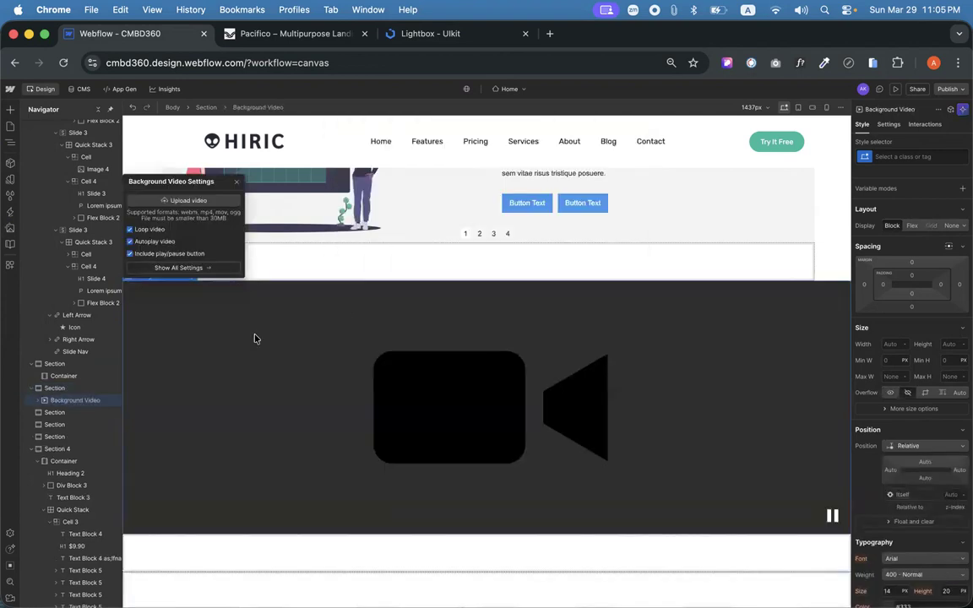
key("Delete")
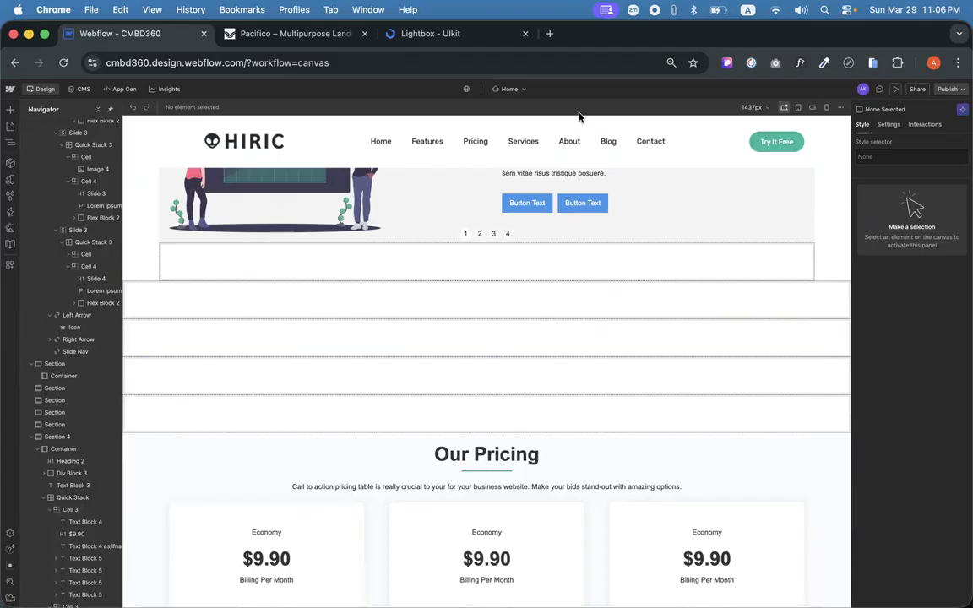
left_click(368, 296)
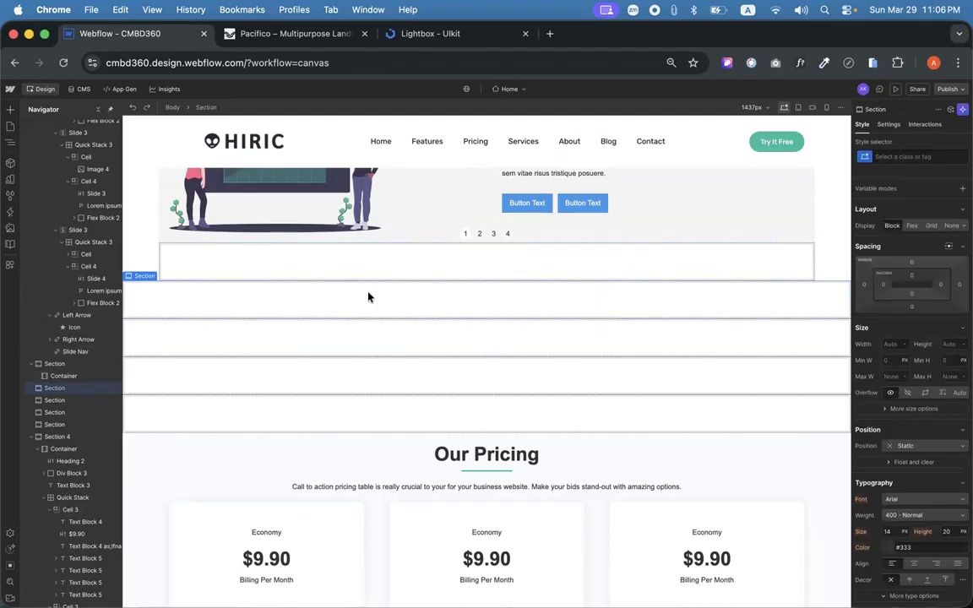
key("super+k")
type("s")
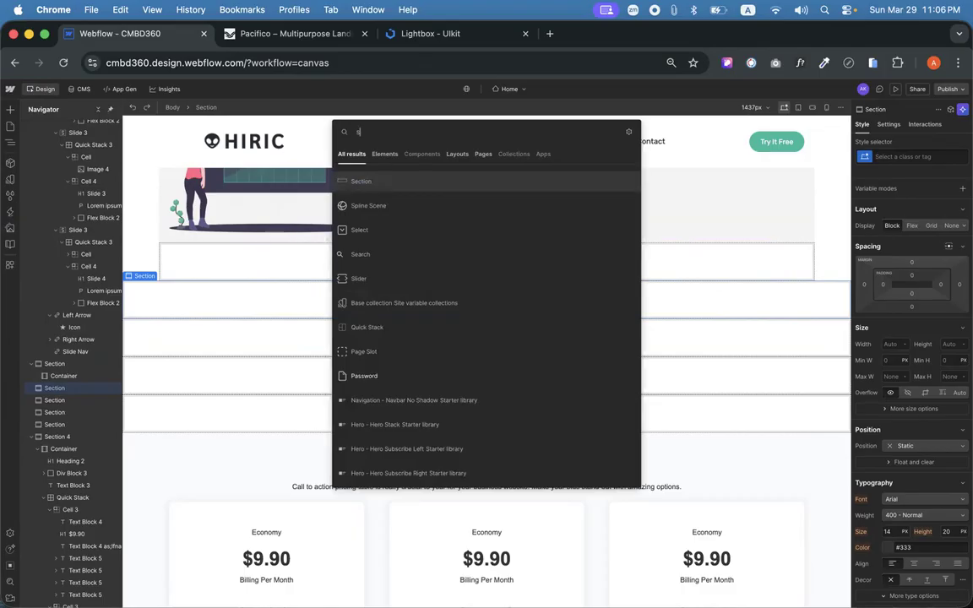
type("l")
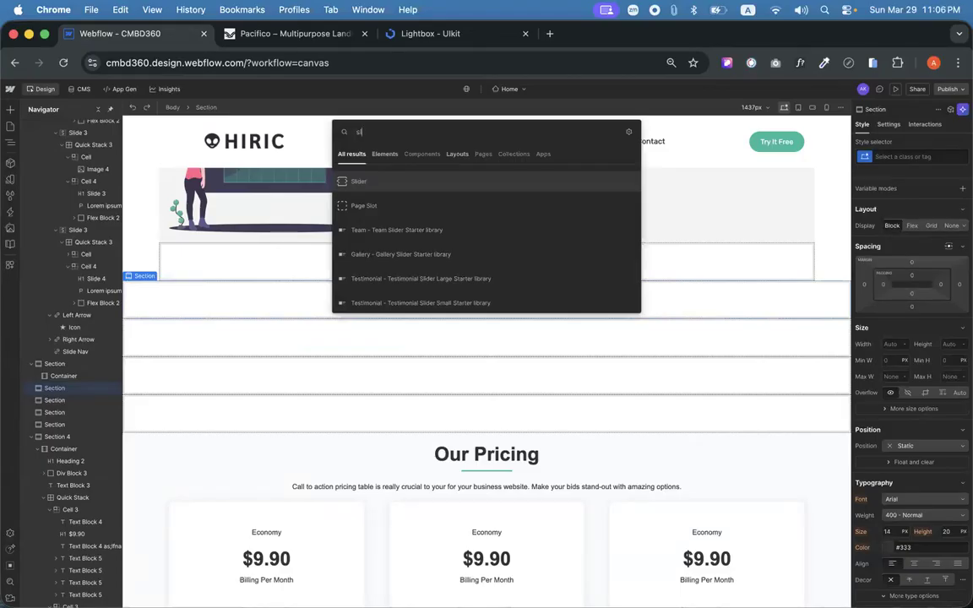
left_click(254, 302)
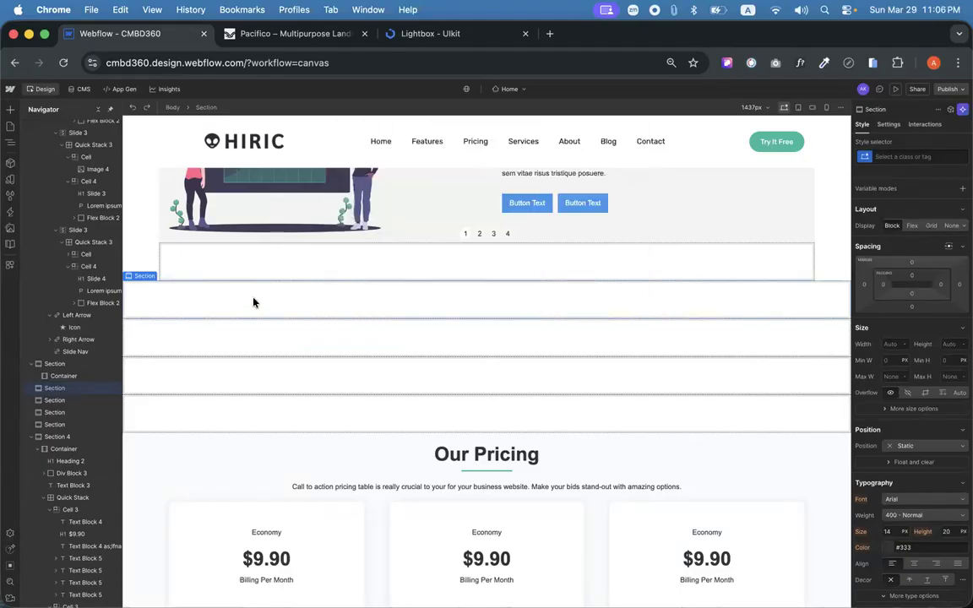
Try a Slider element in the empty section directly below the new container, and delete it.
key("super+k")
type("s")
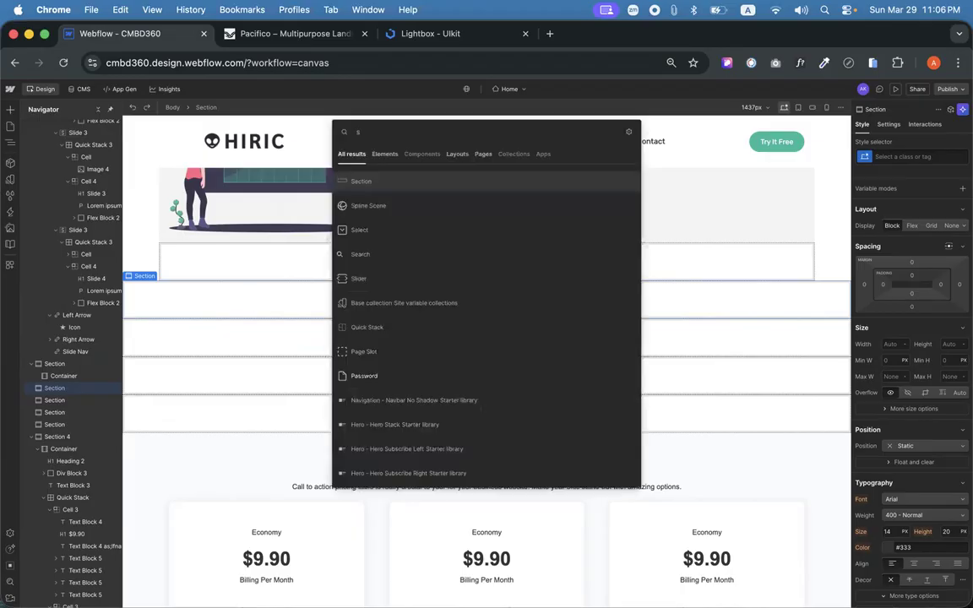
key("BackSpace")
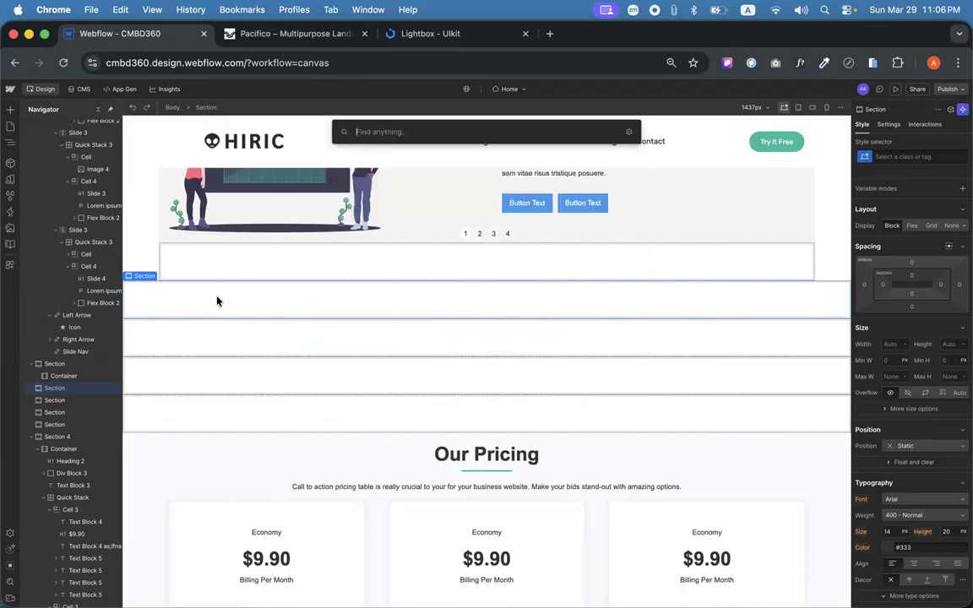
type("sl")
key("Return")
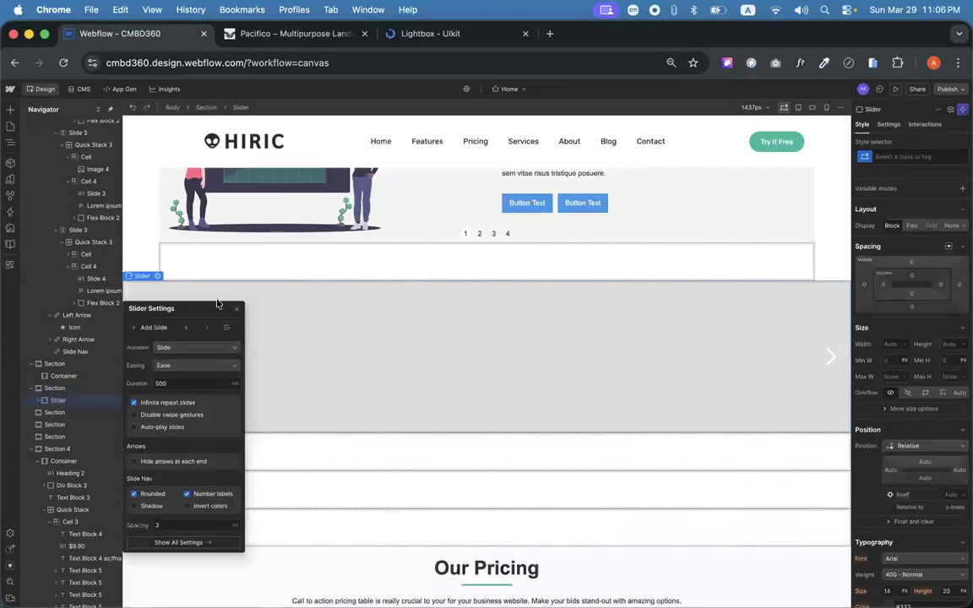
left_click(237, 311)
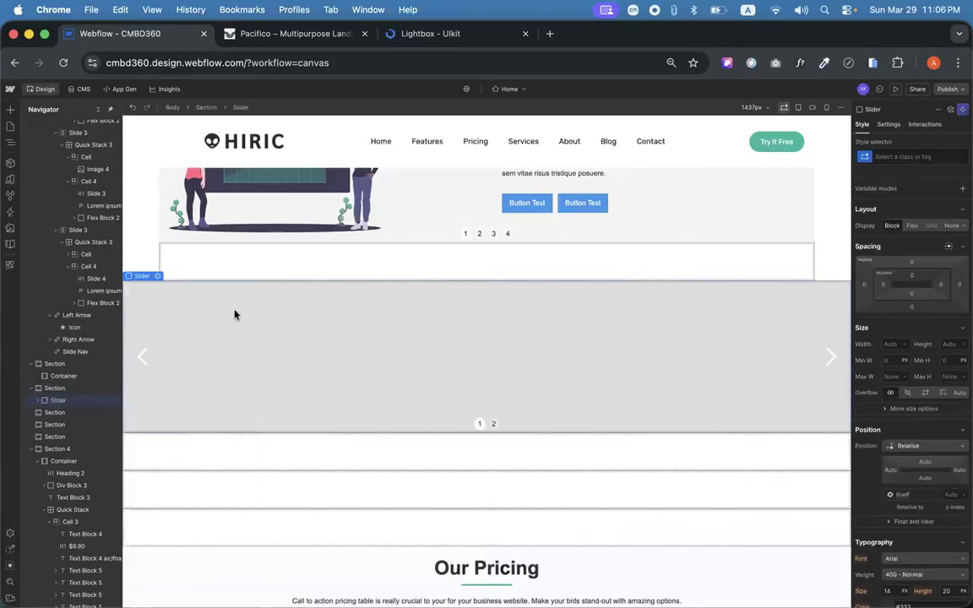
key("Delete")
Try a Container element in the empty section directly below the existing container, and delete it.
left_click(295, 302)
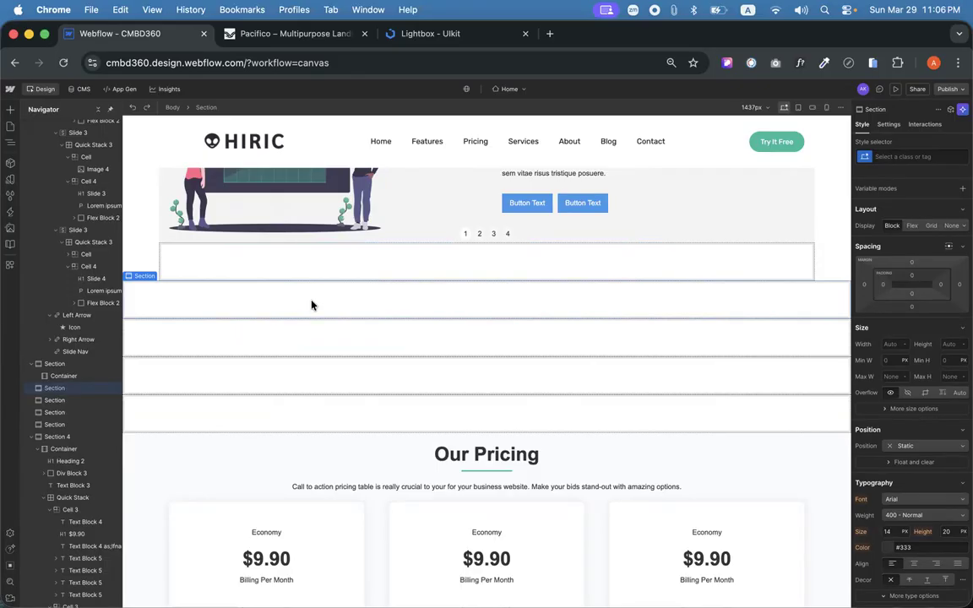
key("super+k")
type("con")
key("Return")
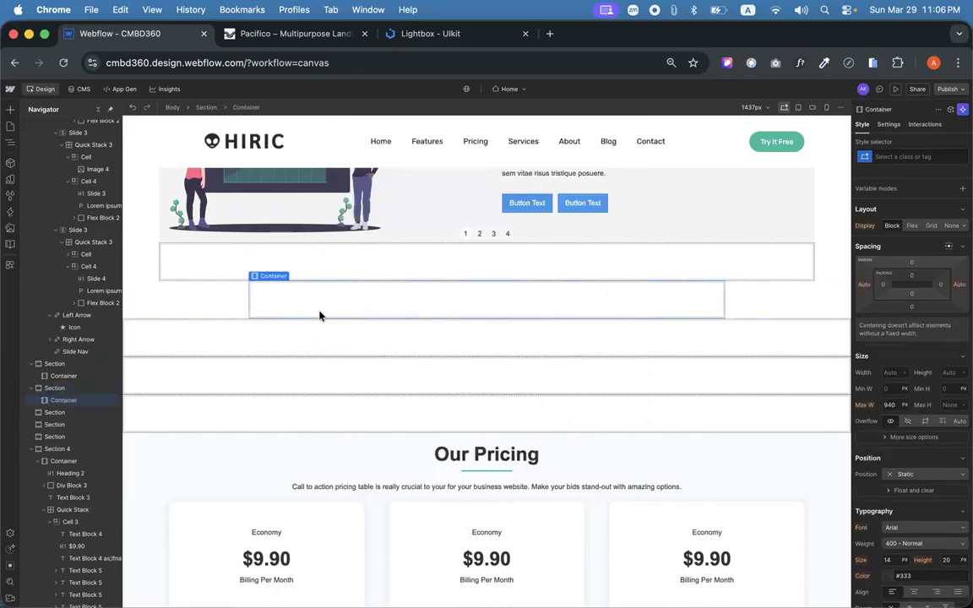
key("BackSpace")
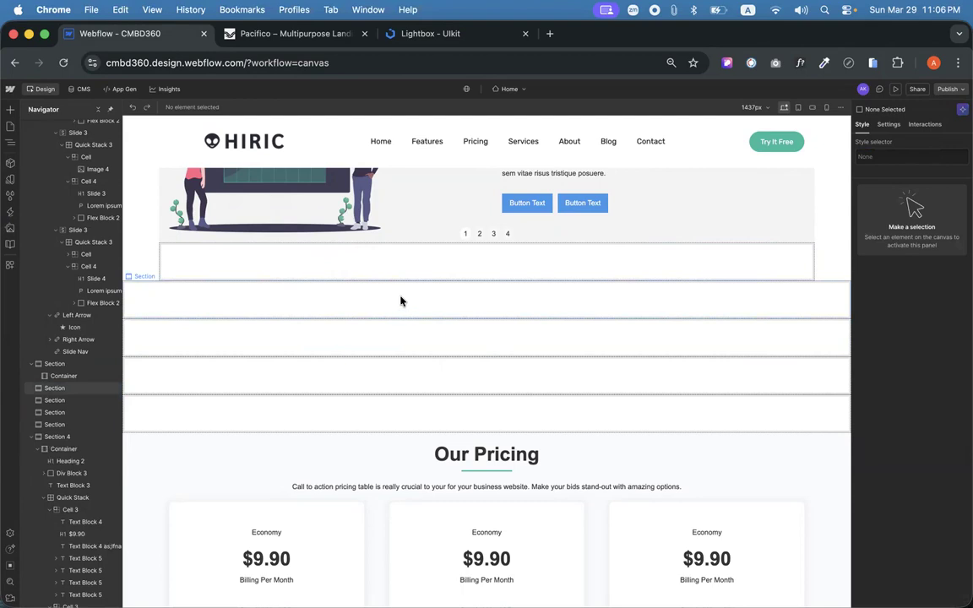
Try a Form Block in the empty section directly below the container, and delete it.
left_click(381, 309)
key("super+e")
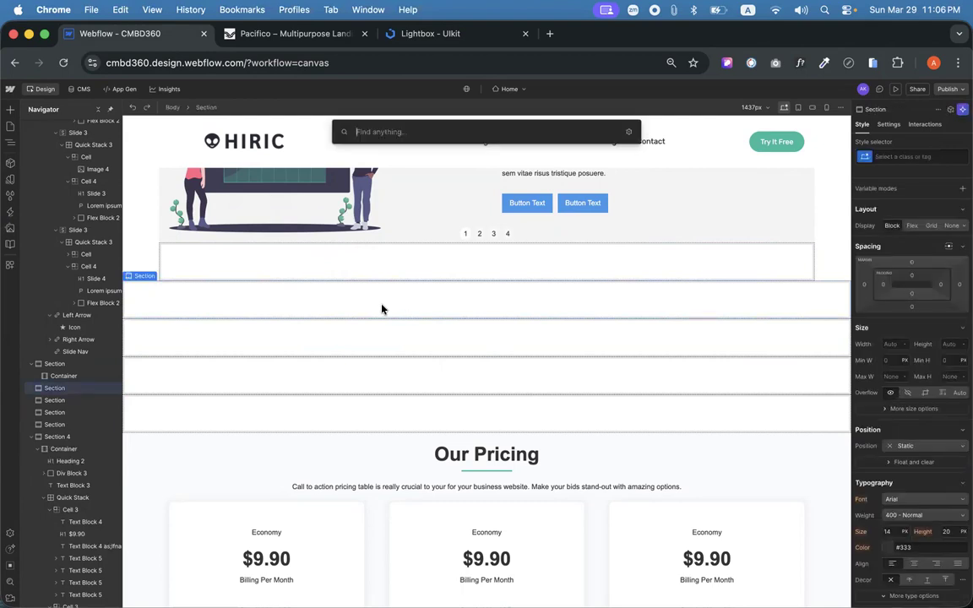
type("form")
key("Return")
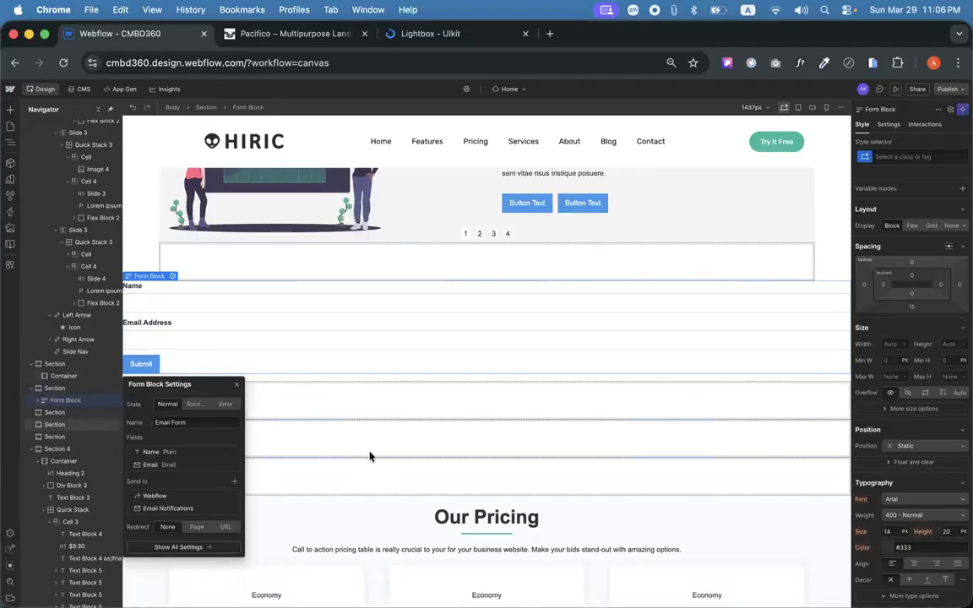
key("Delete")
Try an H3 heading in the empty section directly below the container, and undo the insertion.
left_click(335, 312)
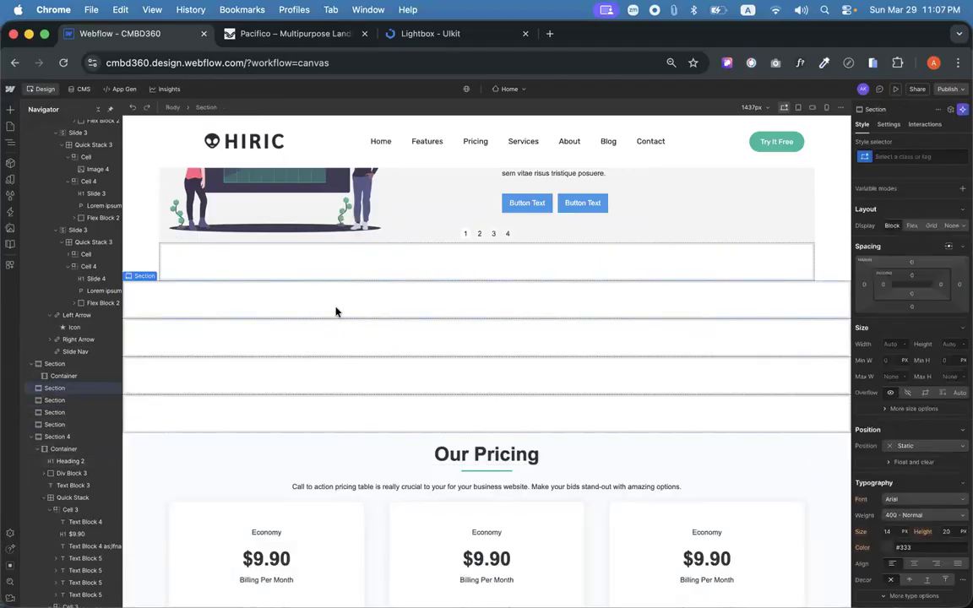
key("super+e")
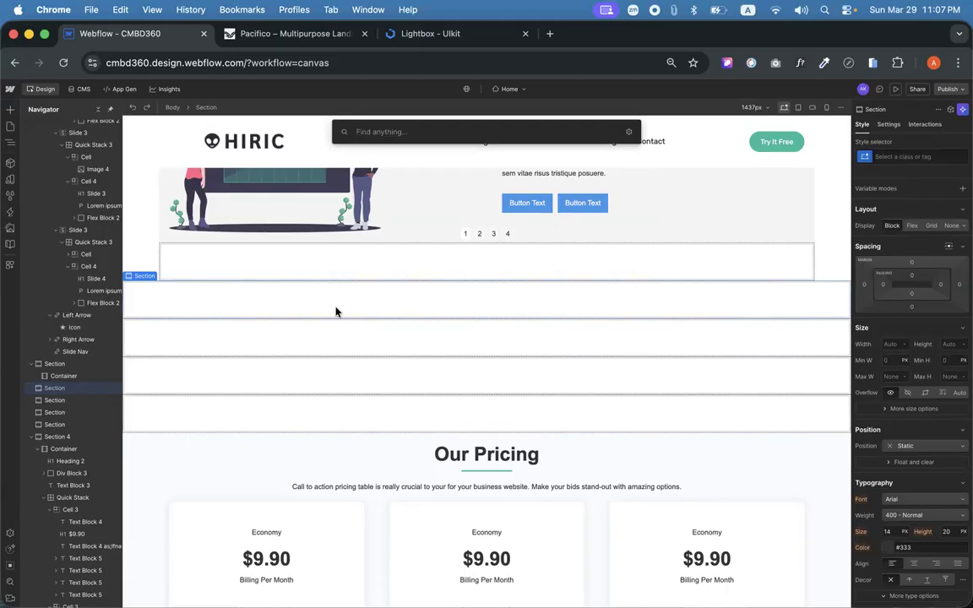
type("h3")
key("Return")
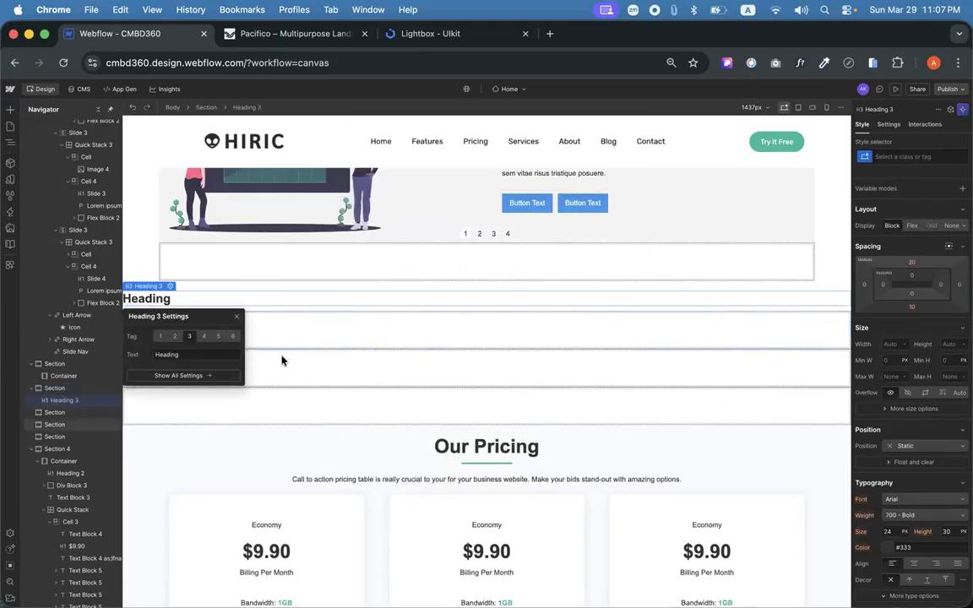
key("super+z")
left_click(353, 304)
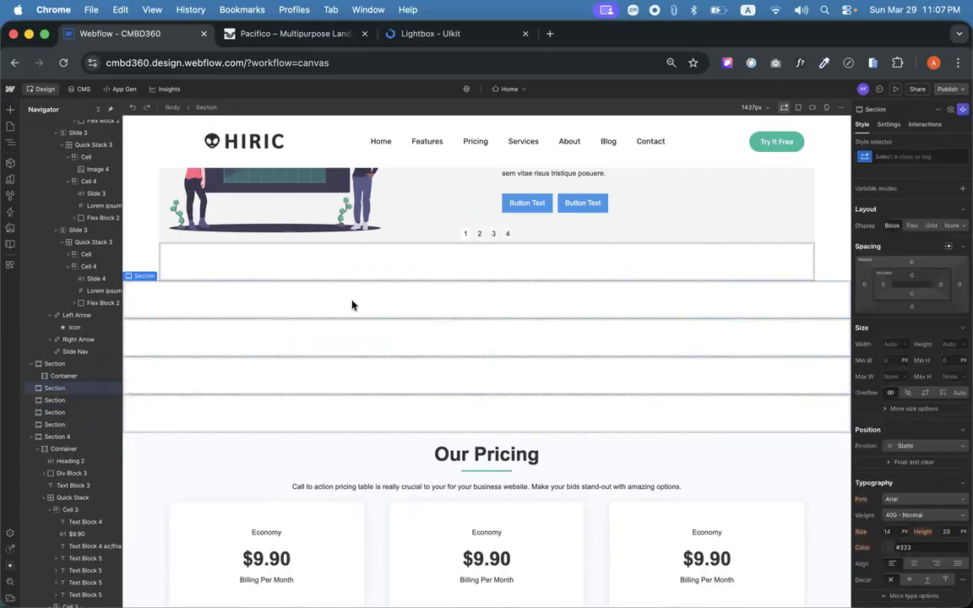
key("super+e")
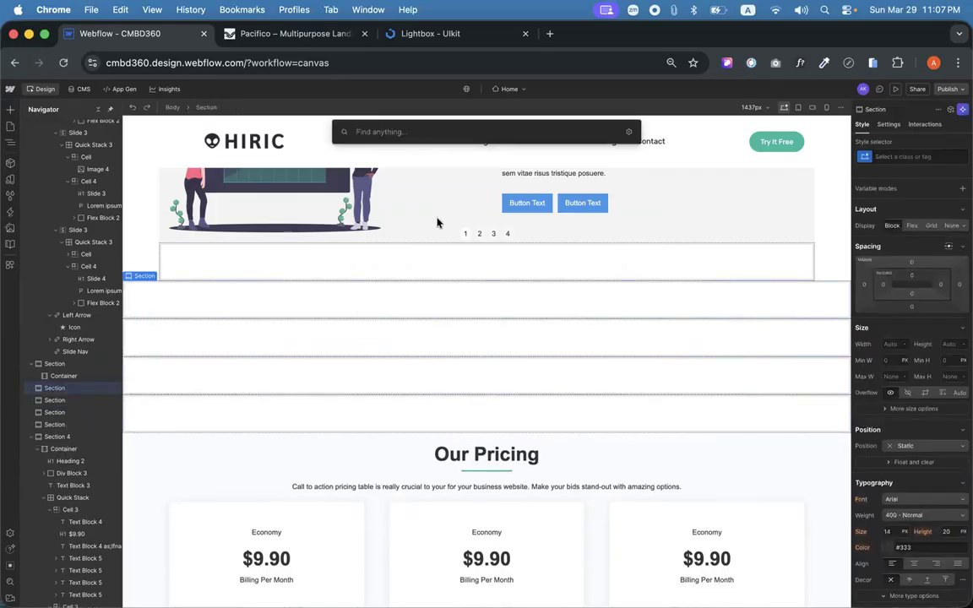
type("i")
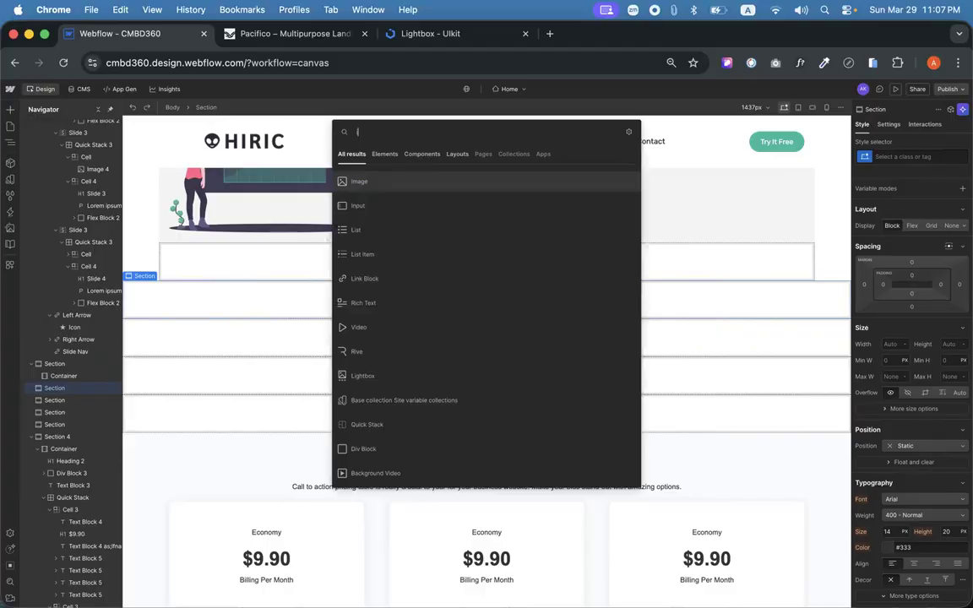
left_click(251, 294)
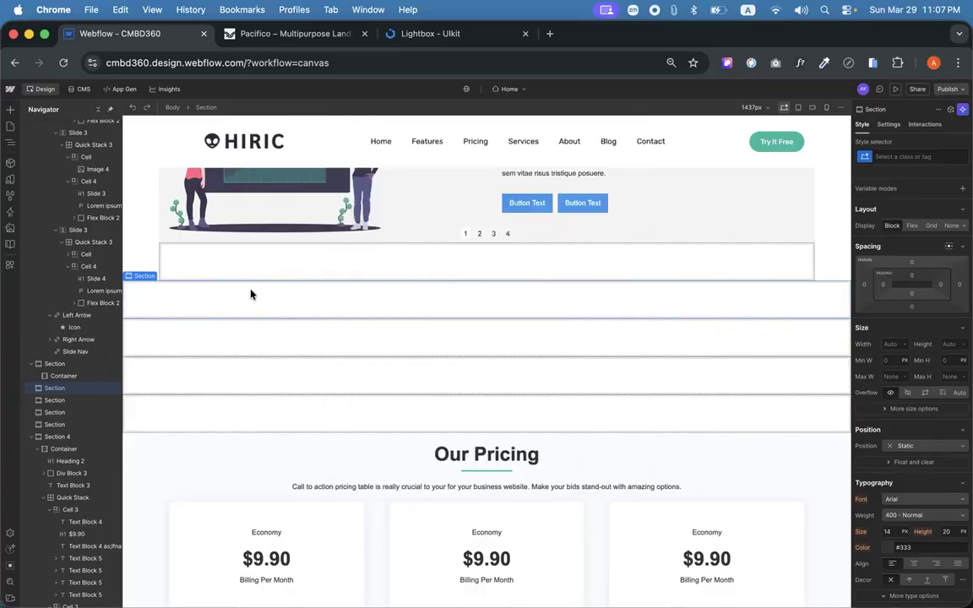
Try an Image element in the empty section directly below the container, and delete it.
key("super+e")
type("i")
key("Return")
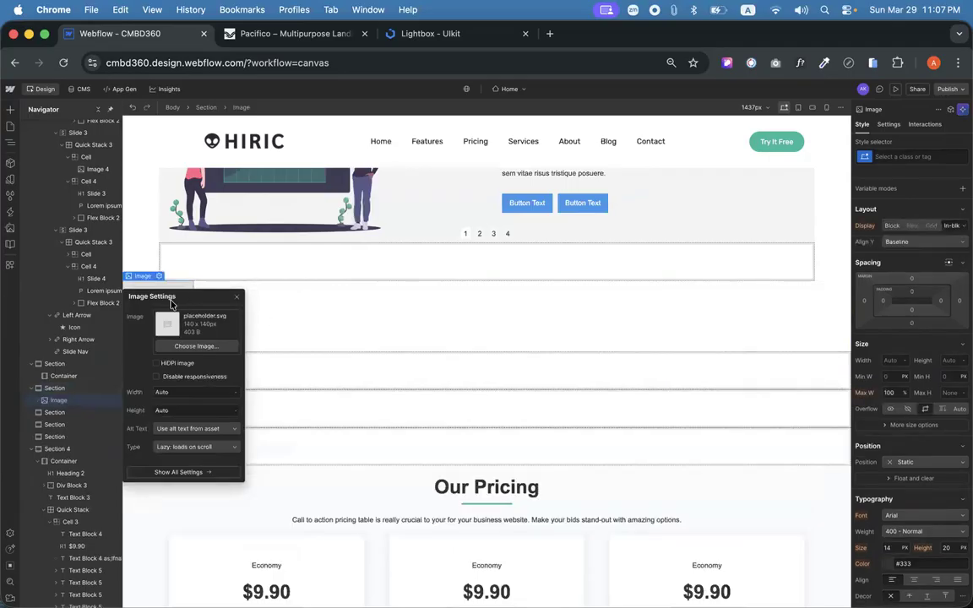
left_click_drag(170, 302, 442, 302)
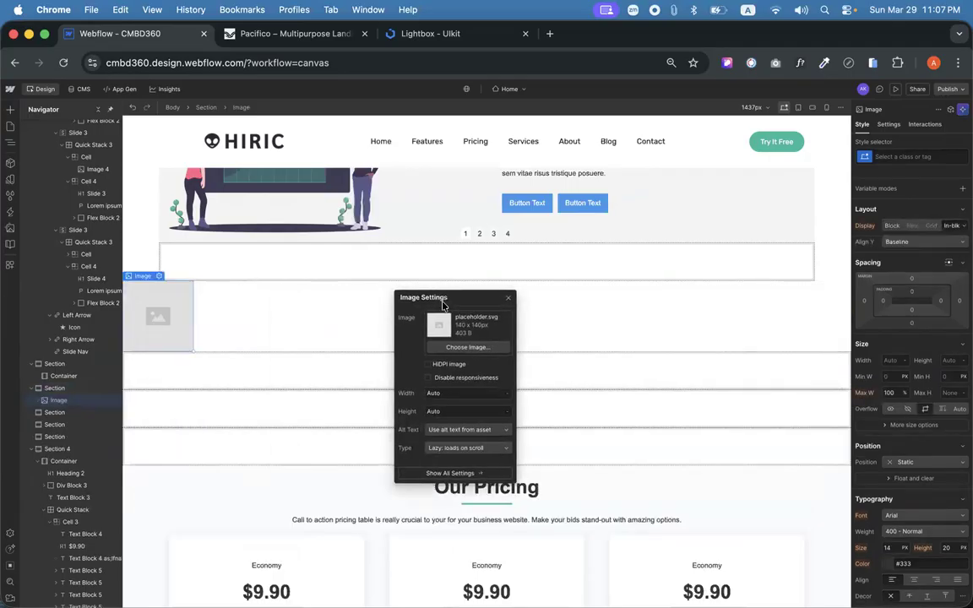
left_click(508, 298)
key("BackSpace")
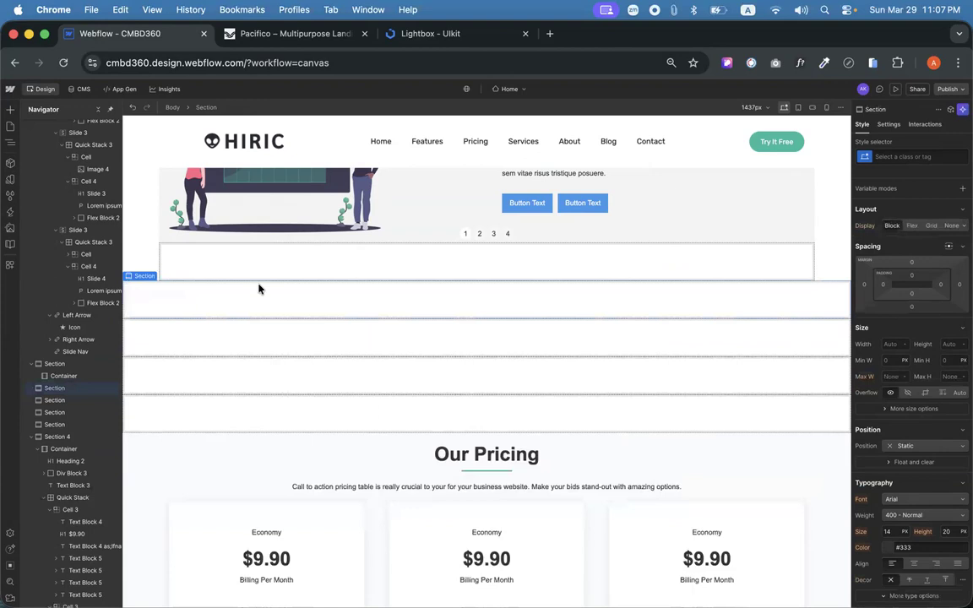
left_click(10, 109)
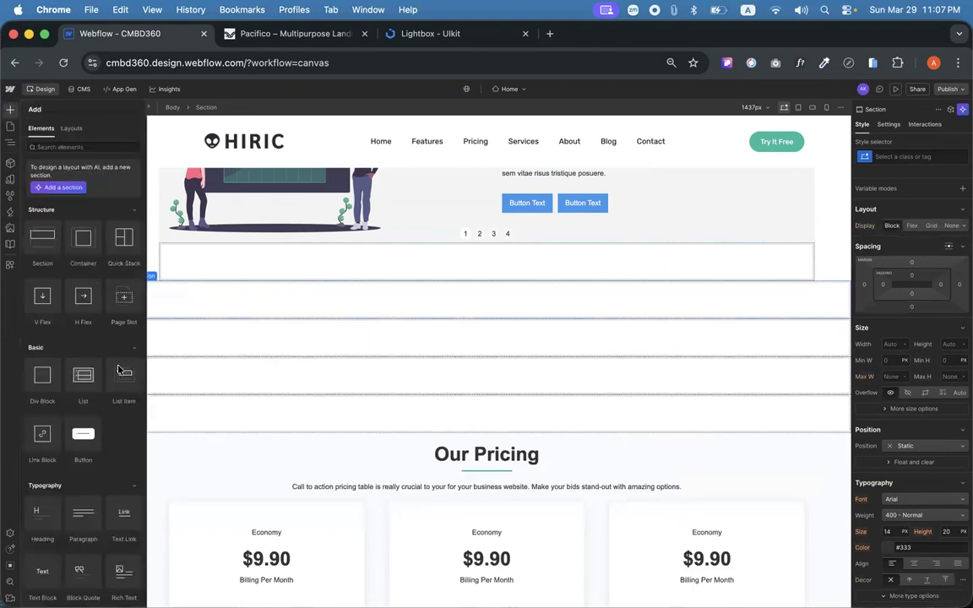
scroll(63, 422, "down", 10)
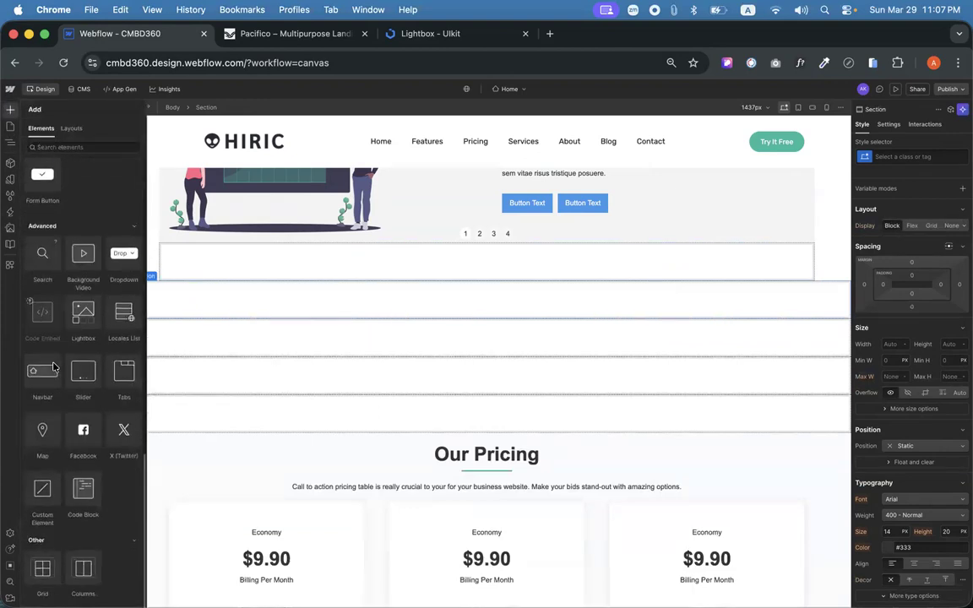
scroll(53, 366, "up", 10)
left_click(329, 341)
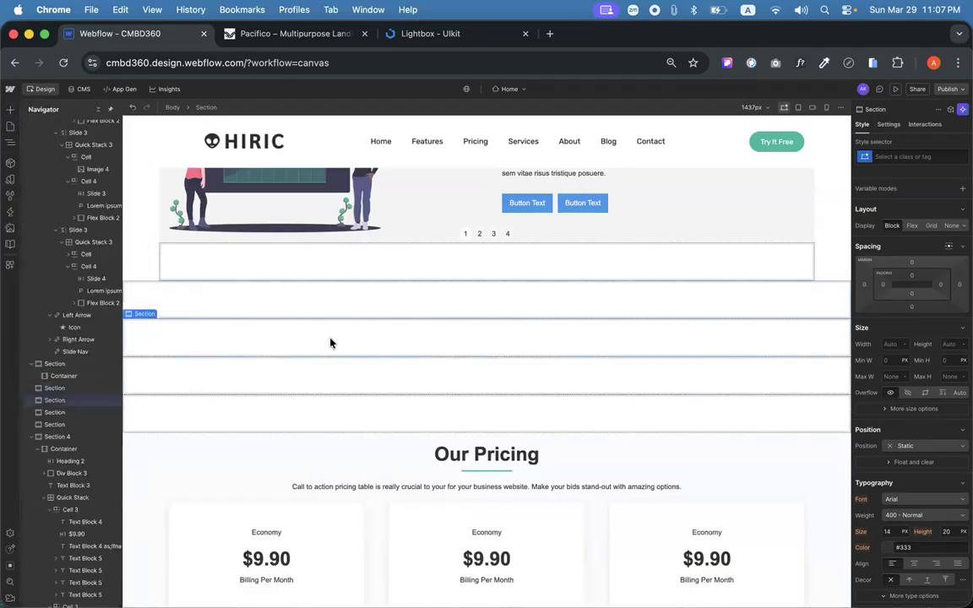
left_click(294, 300)
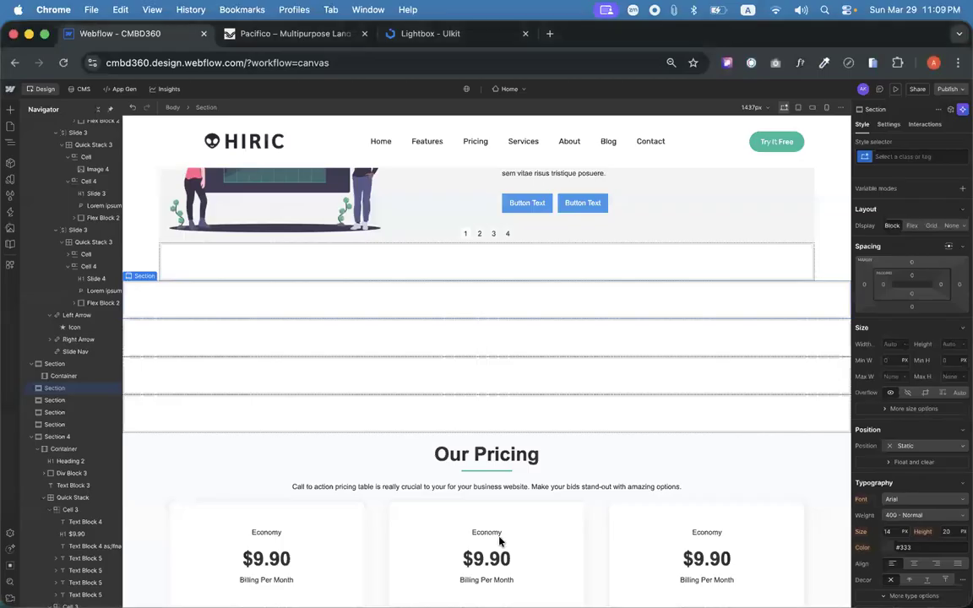
Try a List element inside the container directly below the slider, and delete it.
left_click(207, 267)
key("super+e")
type("list")
key("Return")
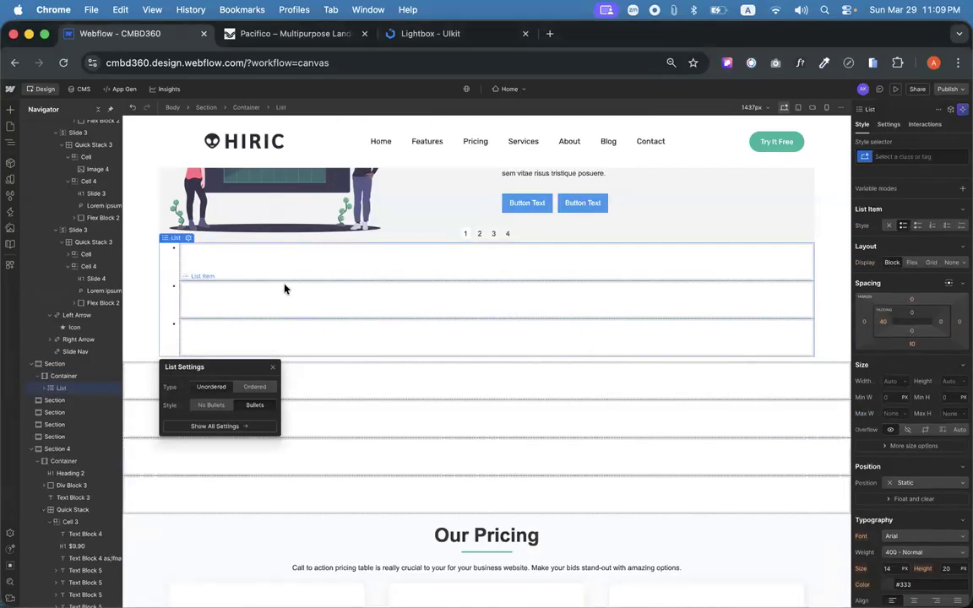
left_click(151, 316)
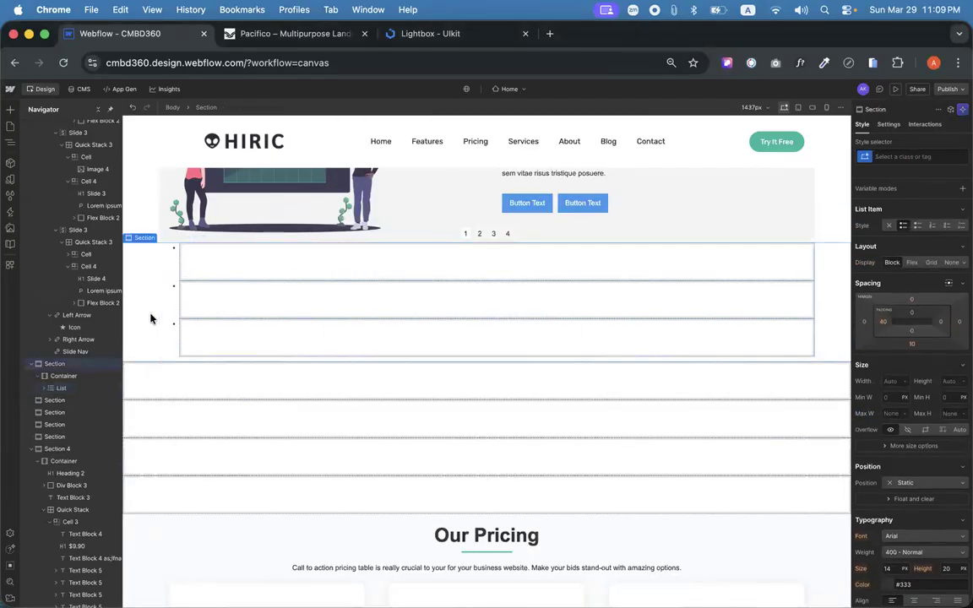
left_click(168, 277)
mouse_move(178, 239)
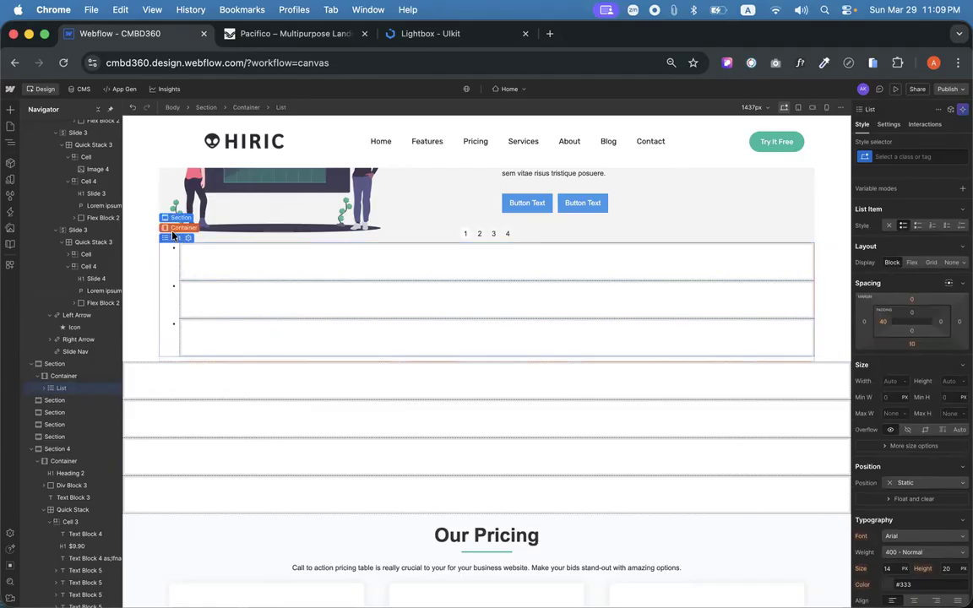
key("Delete")
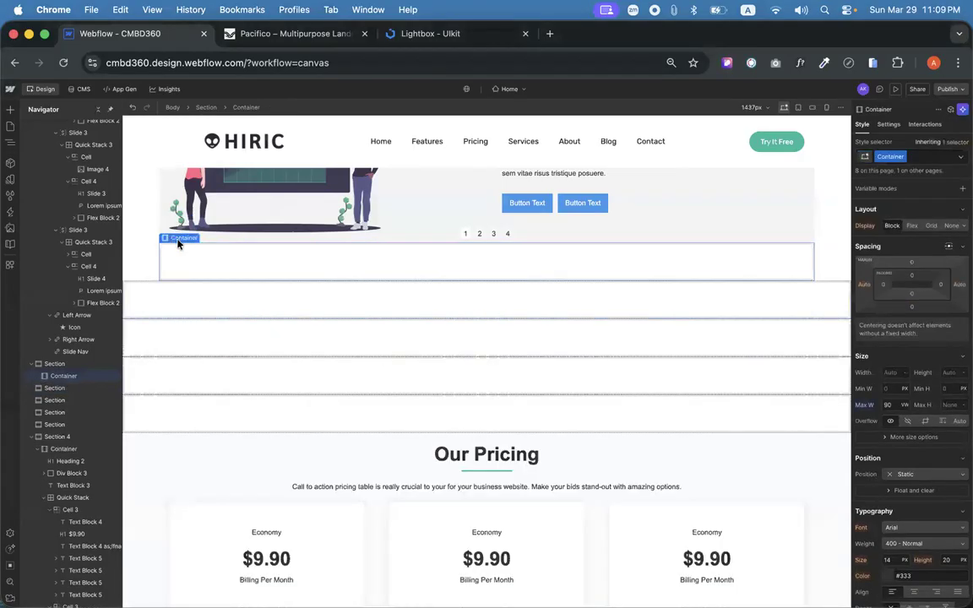
Insert a Lightbox element into the container directly below the slider, and close and reopen the designer's browser tab.
key("super+e")
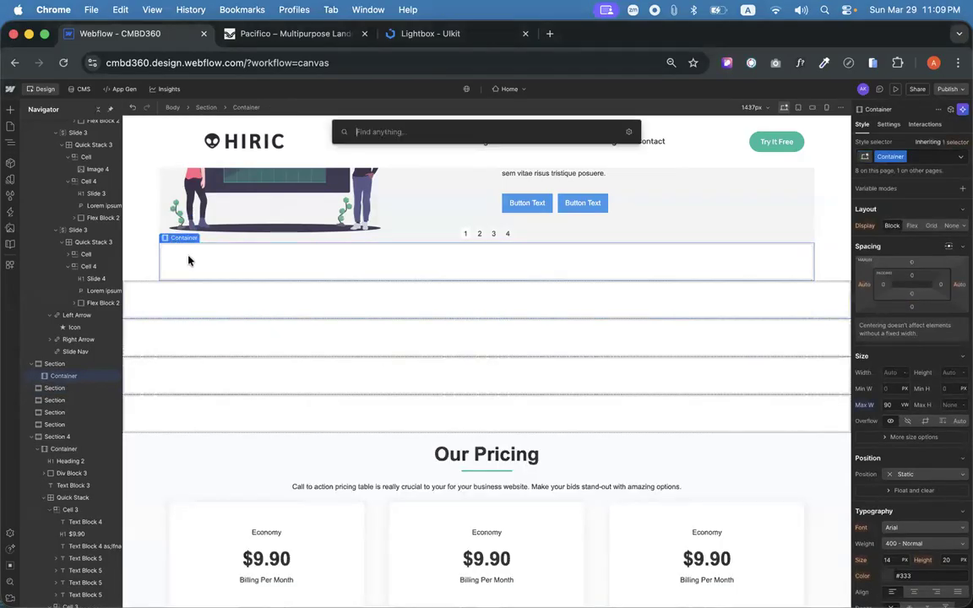
type("lig")
key("Return")
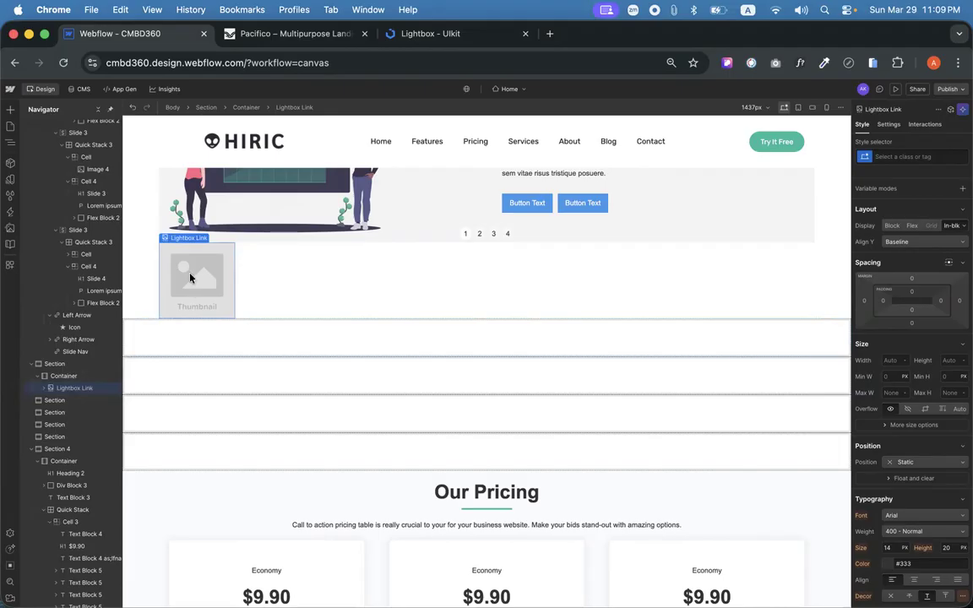
key("super+w")
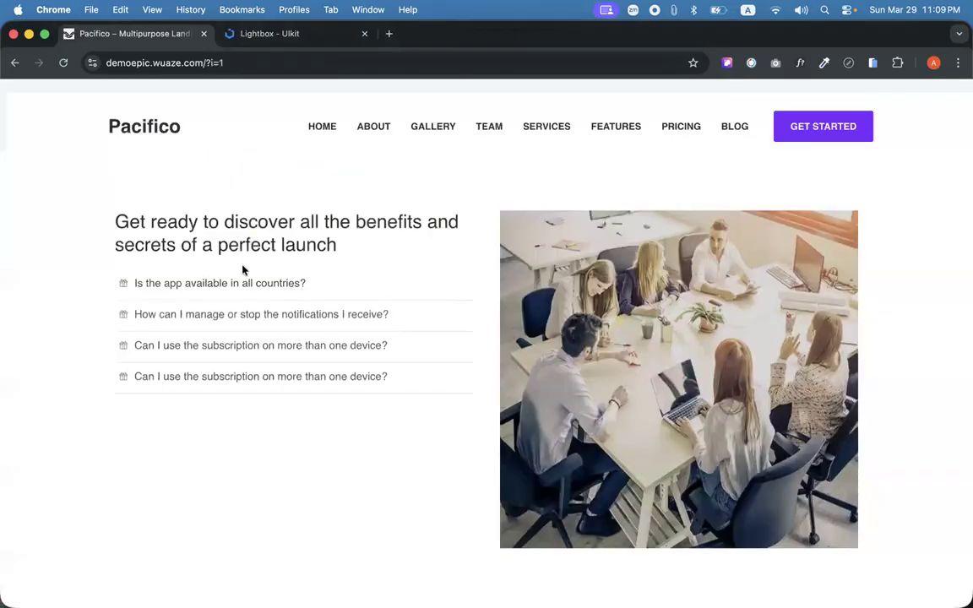
key("super+shift+t")
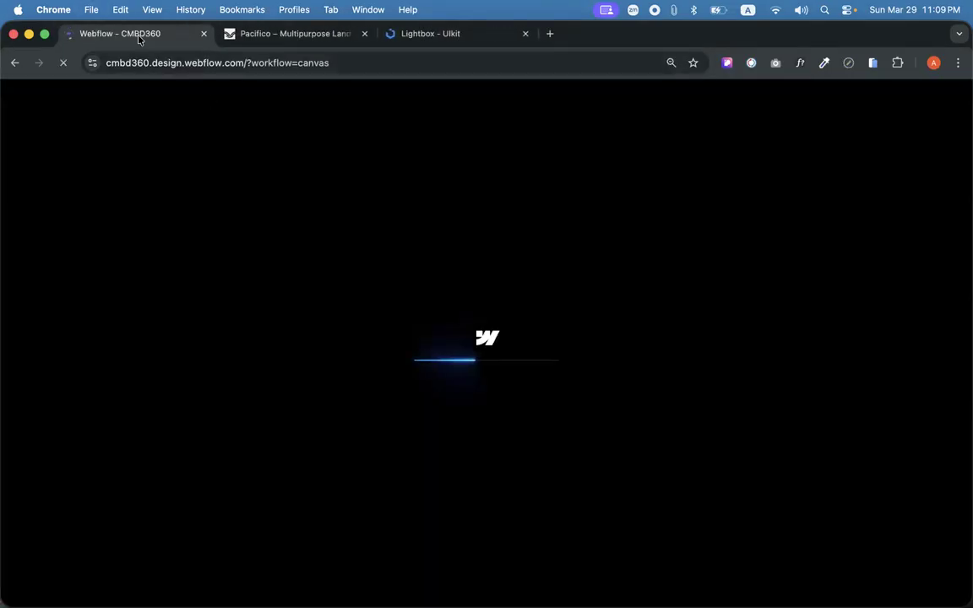
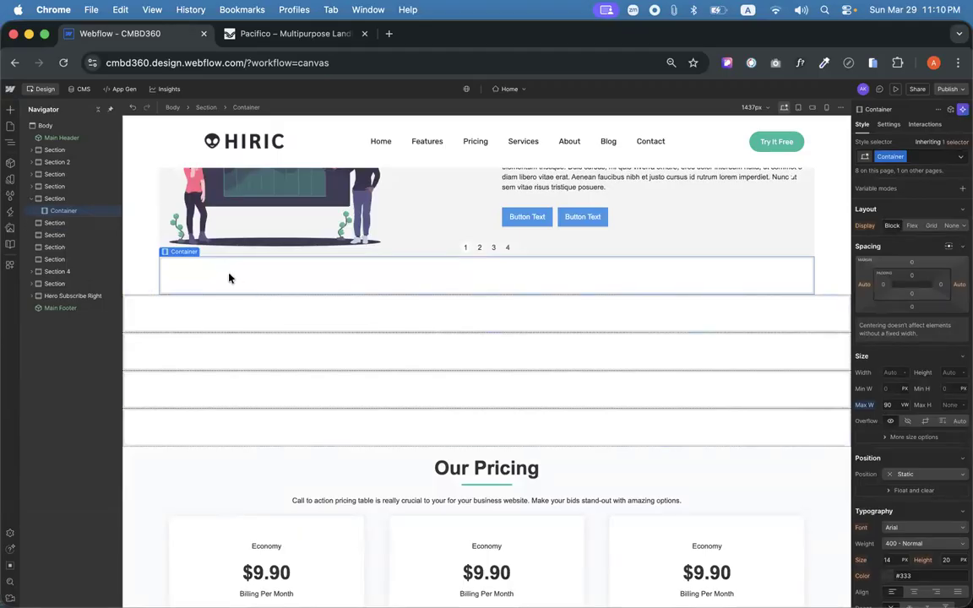
Try a Quick Stack with the staggered three-column, two-row preset in the container directly below the slider, and delete it.
left_click(9, 111)
left_click_drag(119, 244, 278, 277)
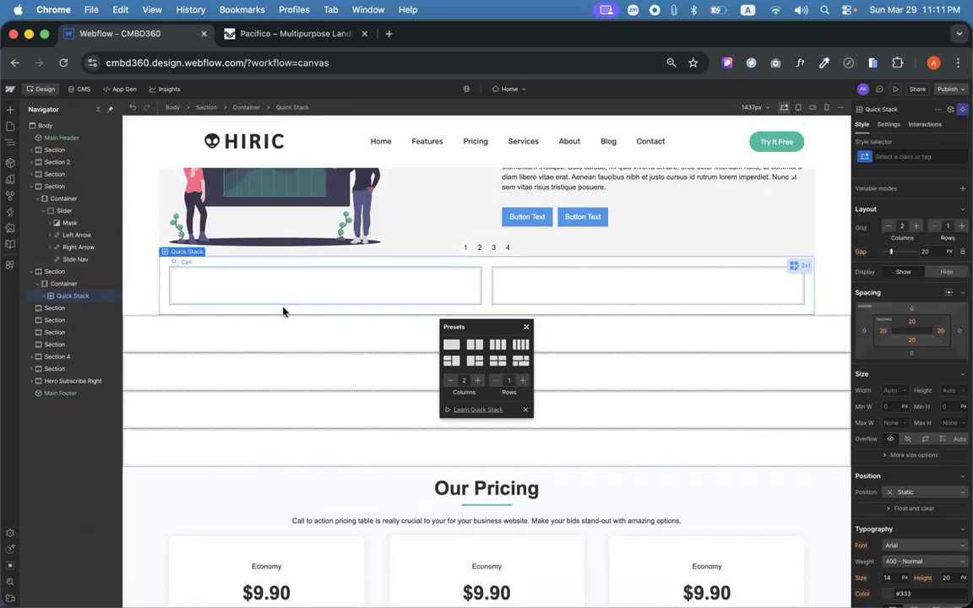
left_click(522, 362)
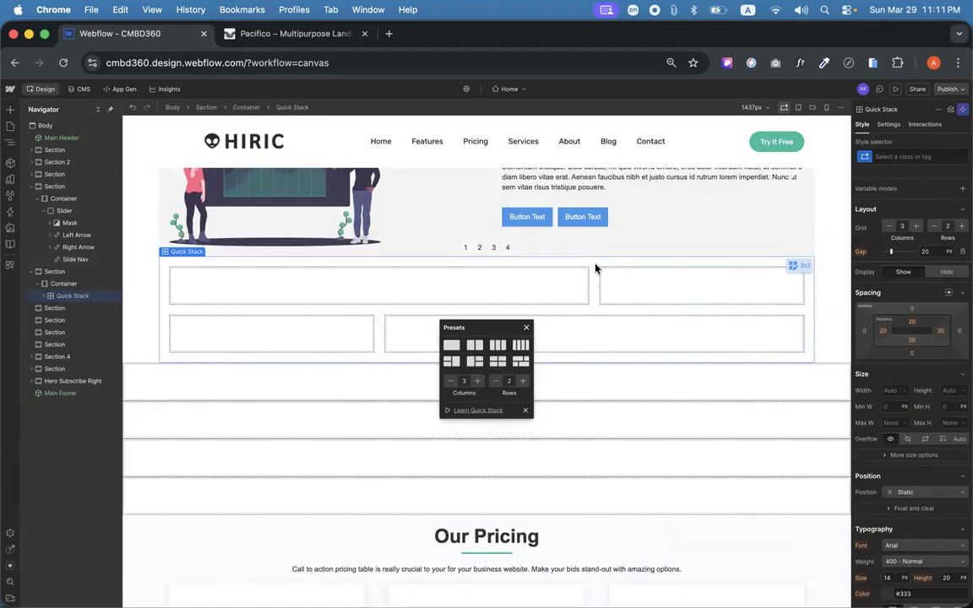
key("Delete")
Insert a Quick Stack with 3 columns and 4 rows into the container directly below the slider.
key("super+k")
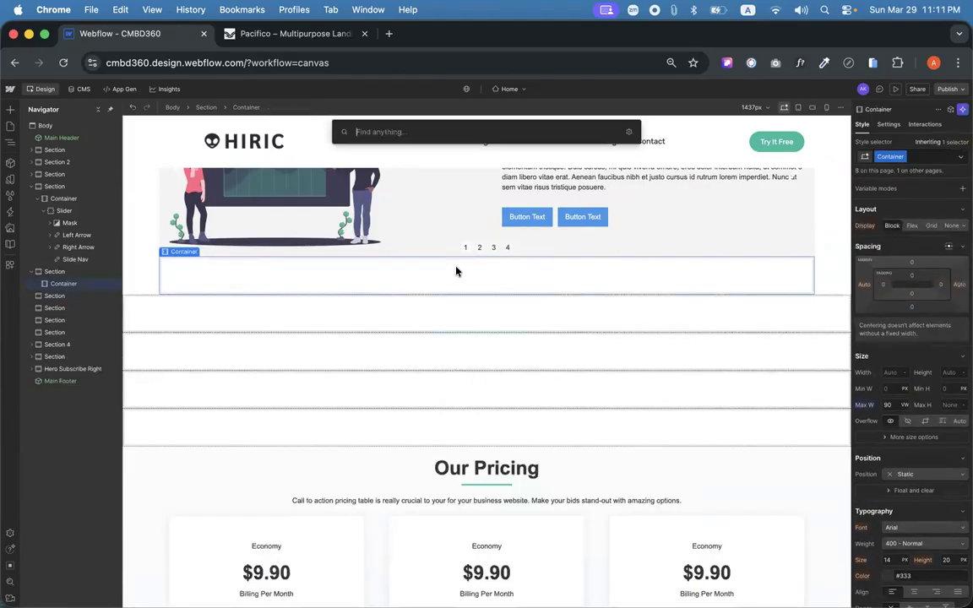
type("q")
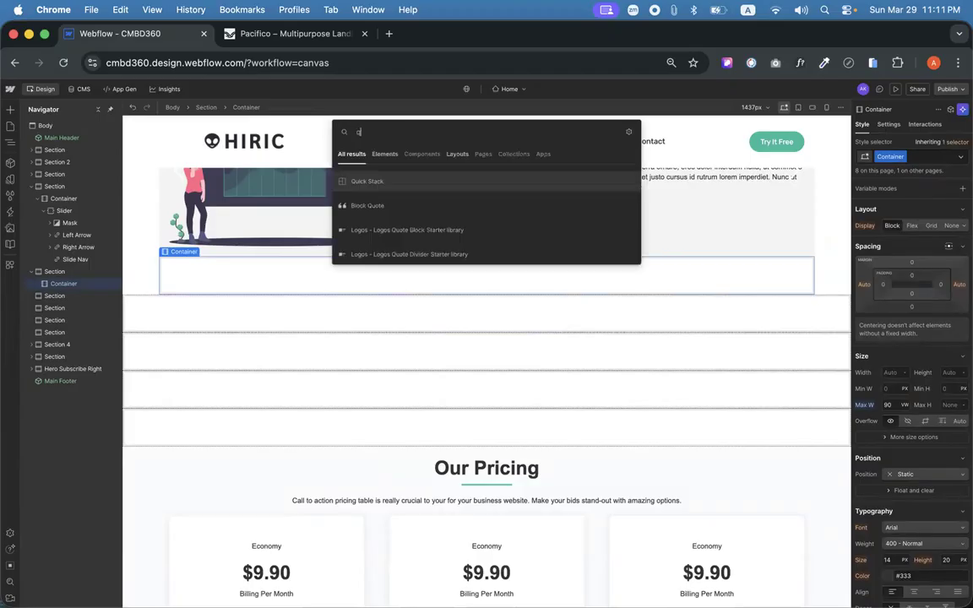
key("Return")
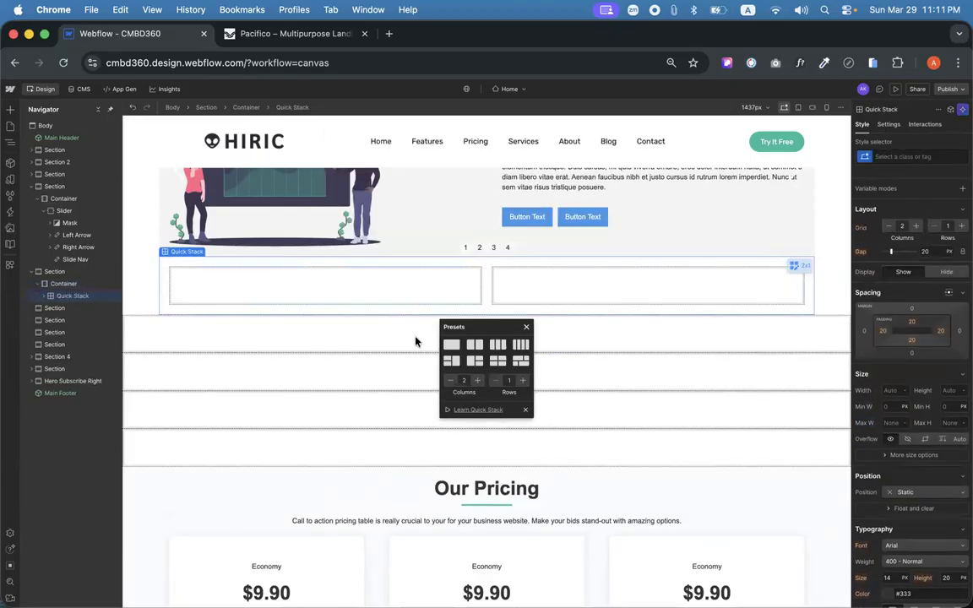
left_click(478, 381)
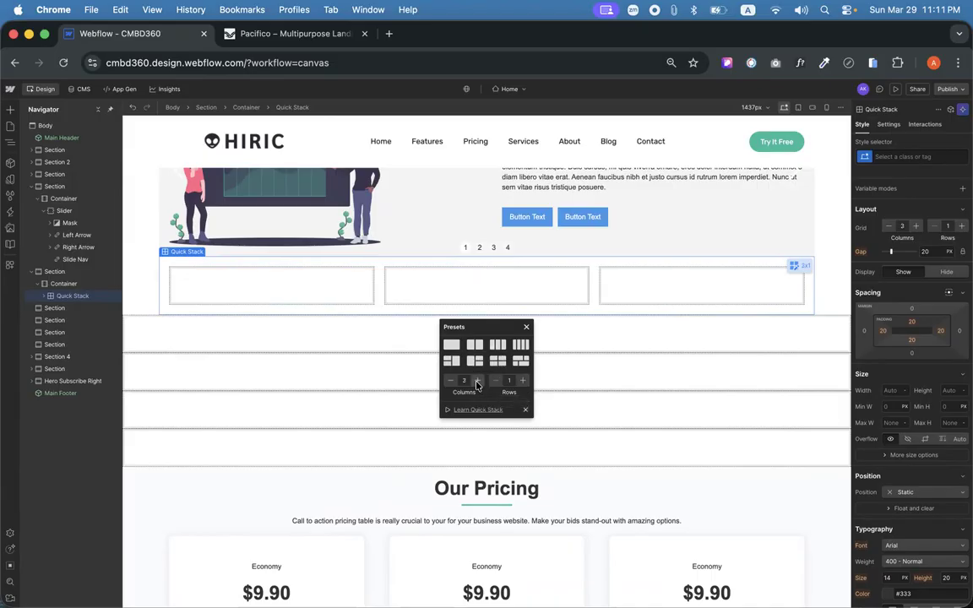
left_click(523, 382)
left_click(523, 381)
left_click(523, 381)
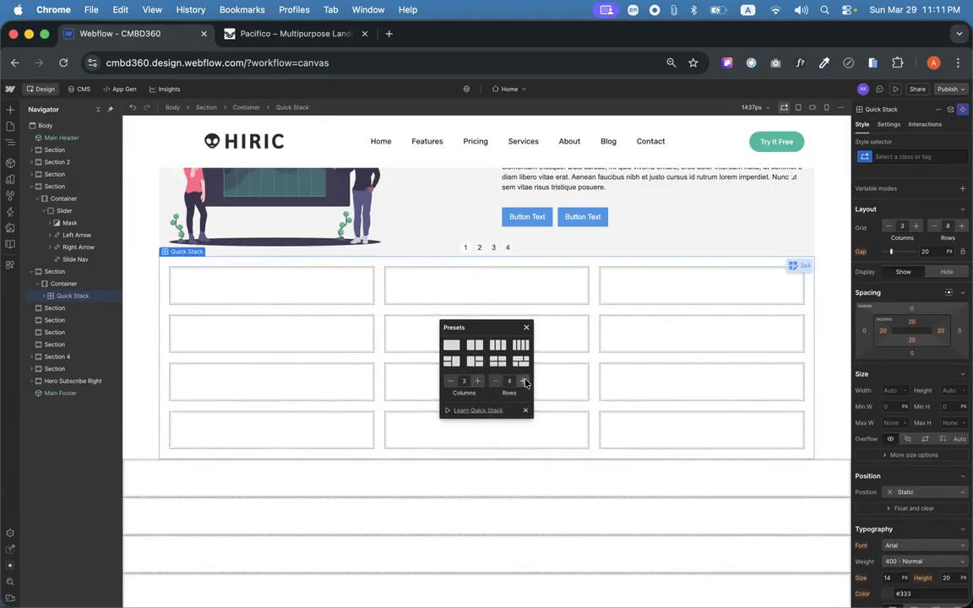
left_click(526, 327)
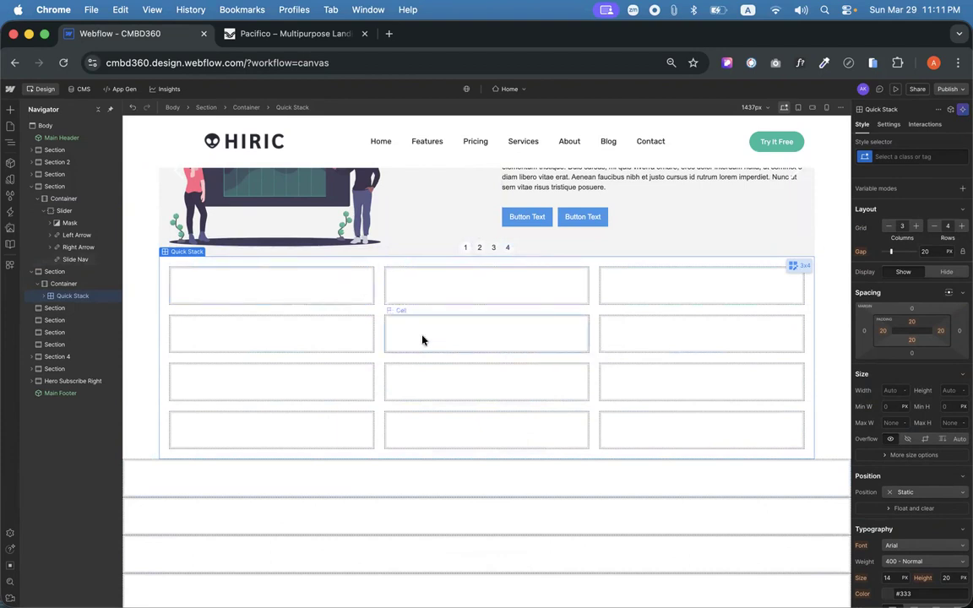
Merge the first two cells in the first row of the Quick Stack.
left_click(331, 297)
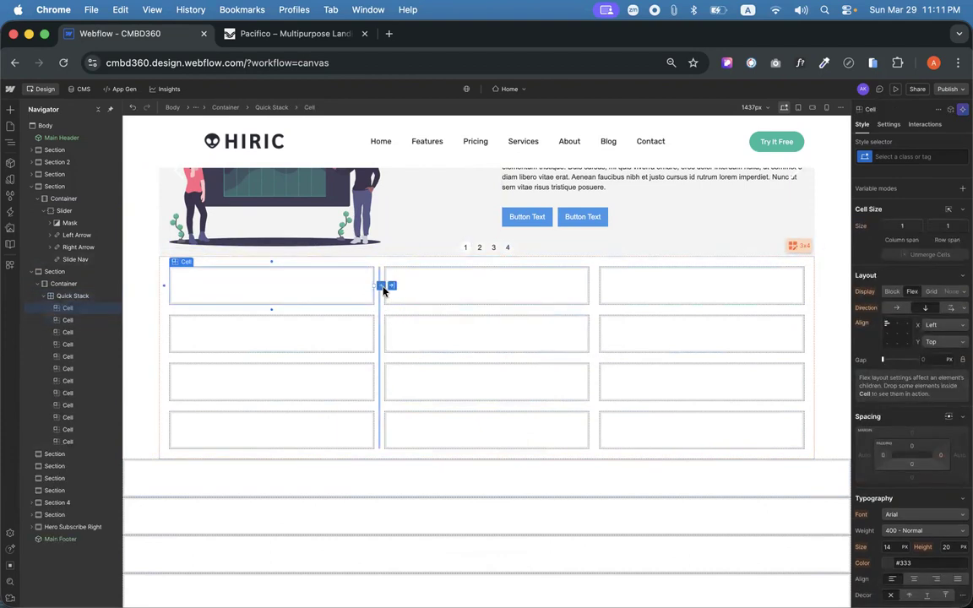
mouse_move(381, 290)
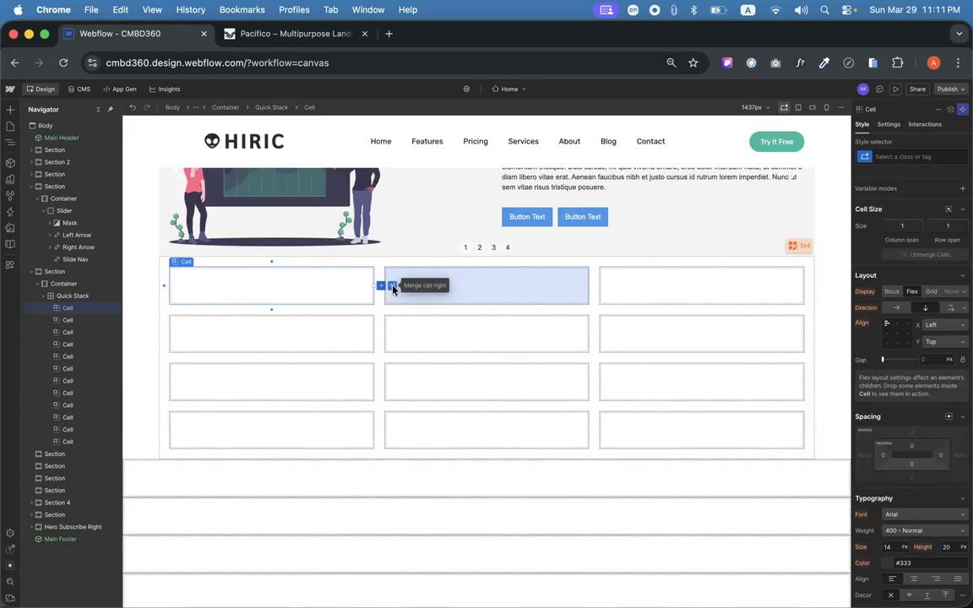
left_click(393, 289)
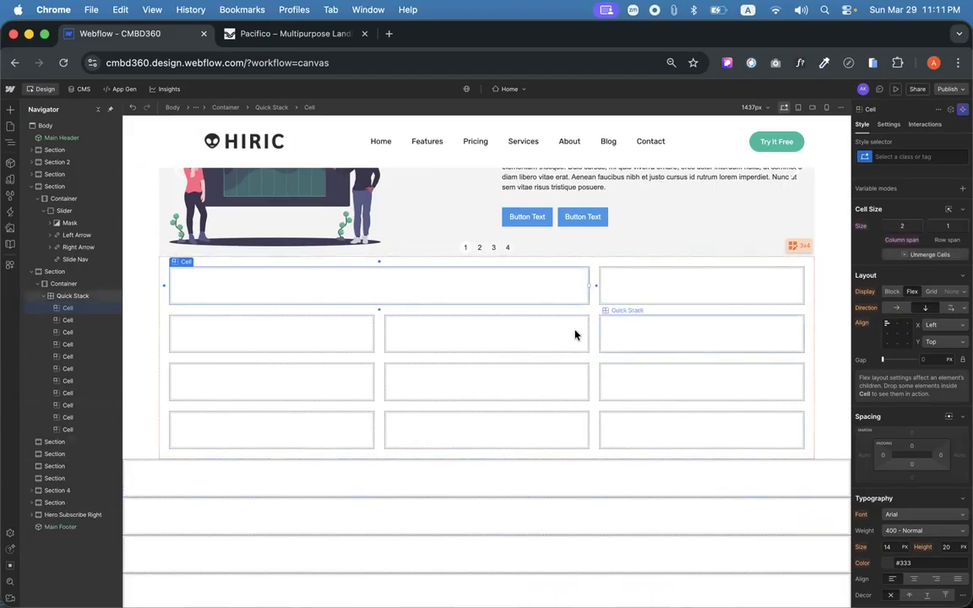
Merge the last two cells in the Quick Stack's second row and the first two cells in its third row.
left_click(625, 340)
left_click(558, 342)
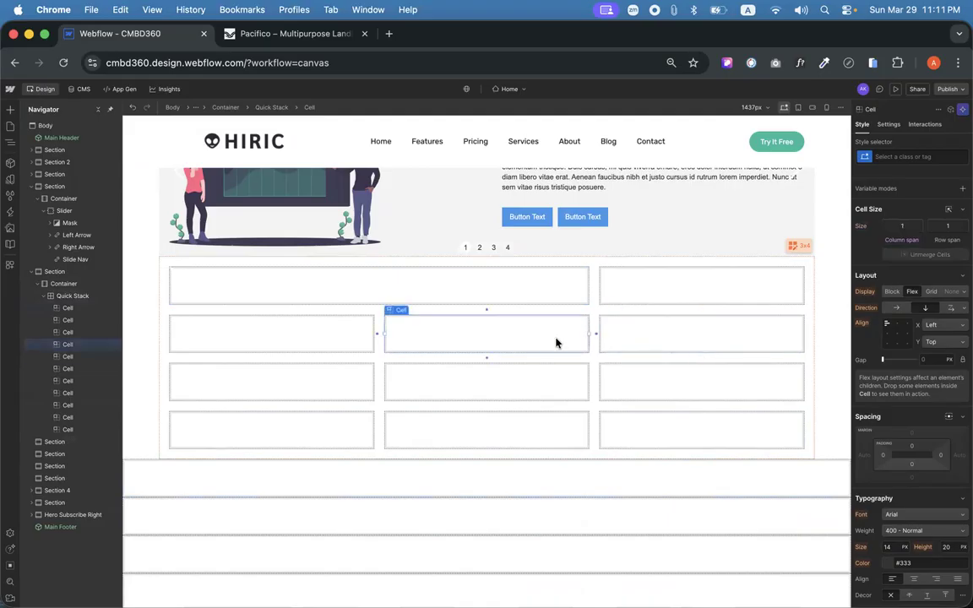
left_click(610, 342)
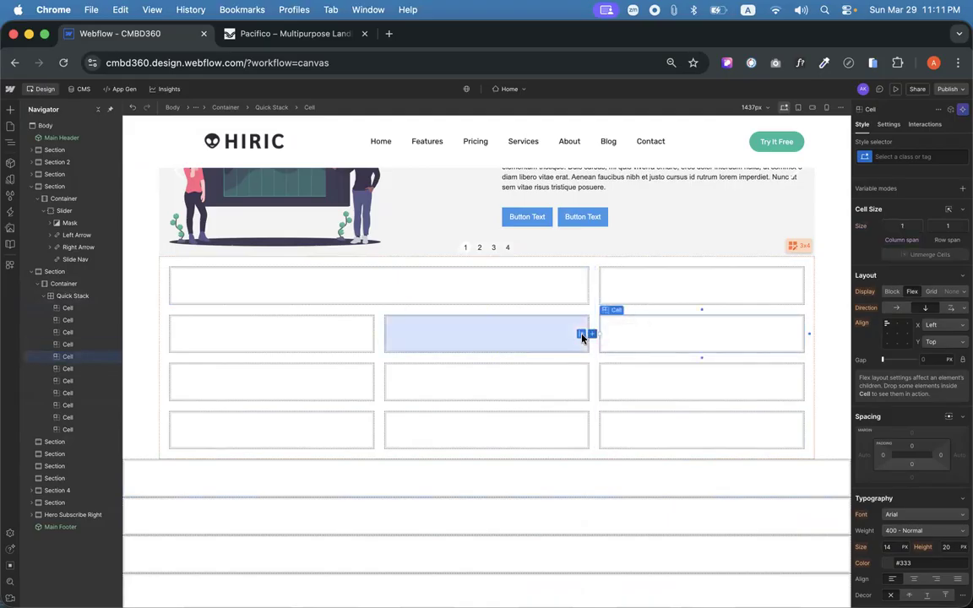
left_click(592, 335)
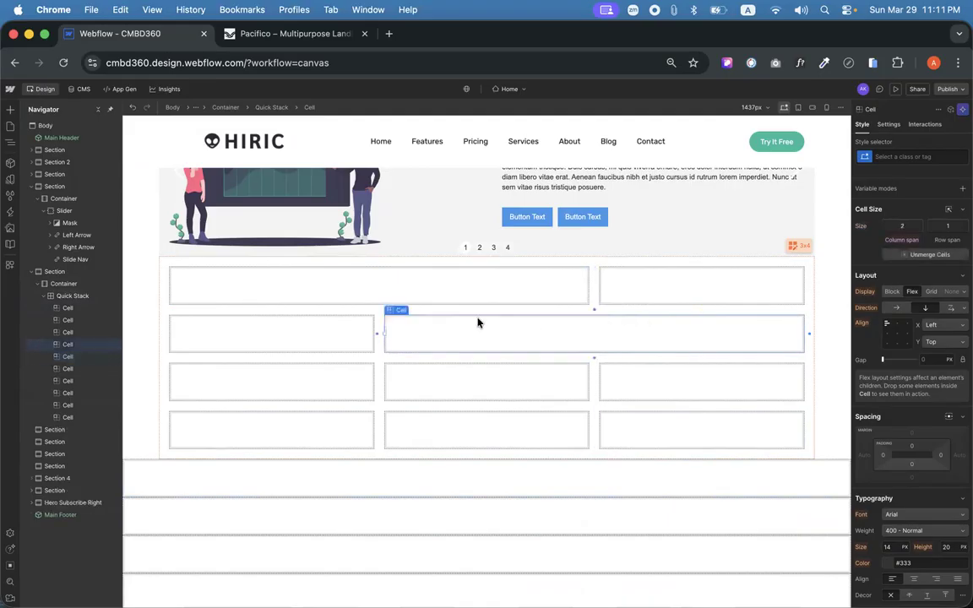
left_click(338, 386)
left_click(389, 383)
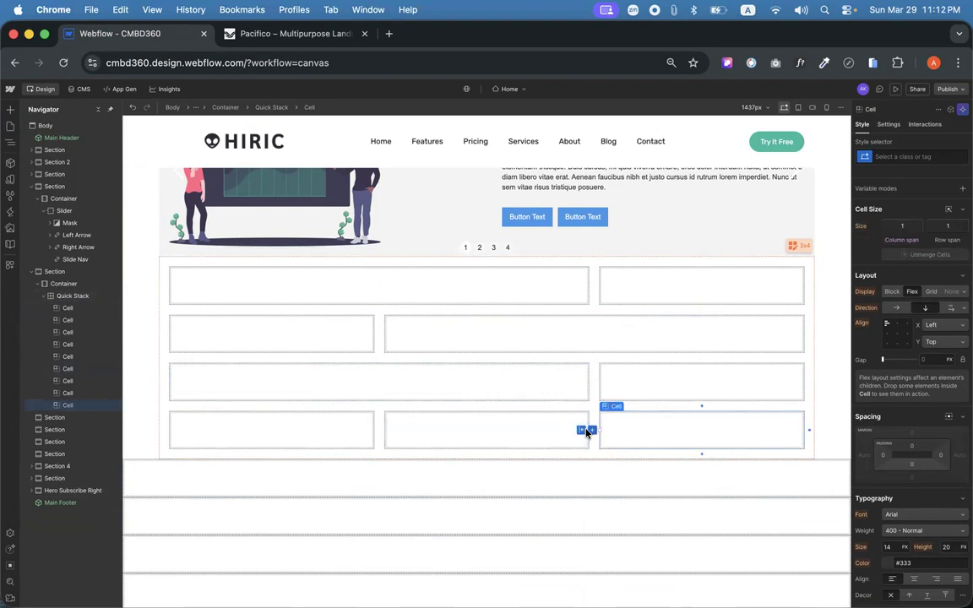
Merge the last two cells of the Quick Stack's bottom row, and insert a Lightbox Link into its first cell.
left_click(593, 430)
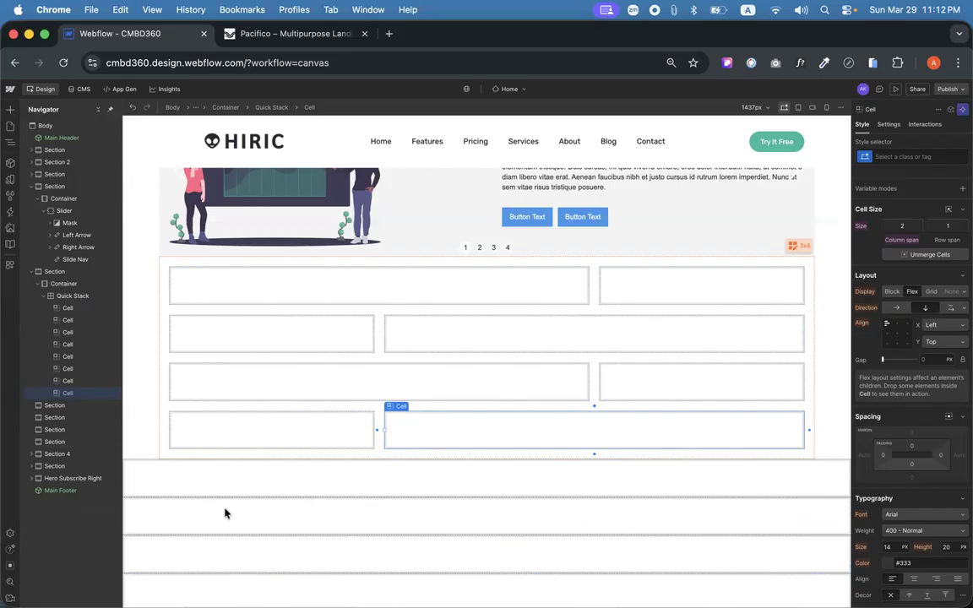
left_click(232, 292)
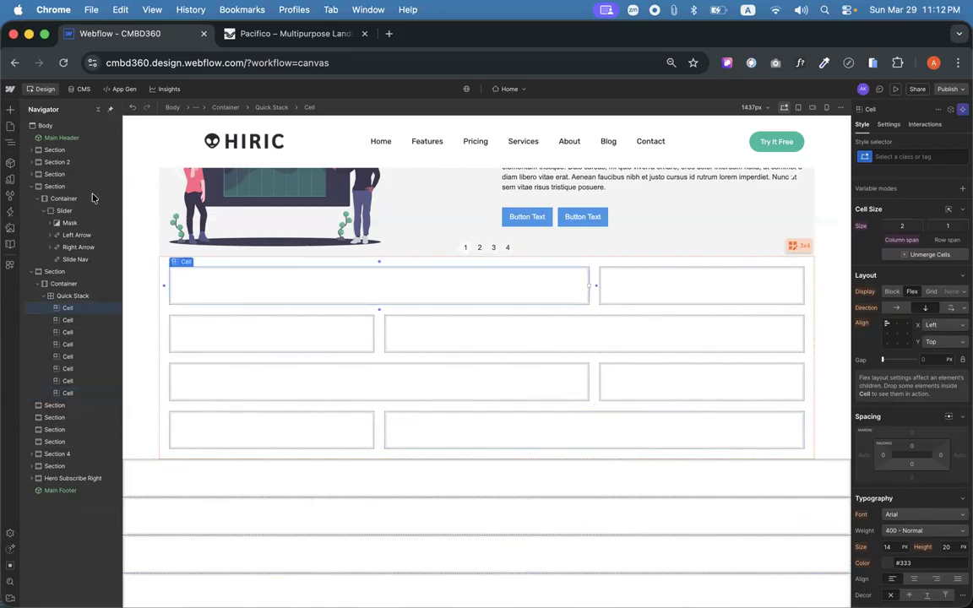
left_click(10, 110)
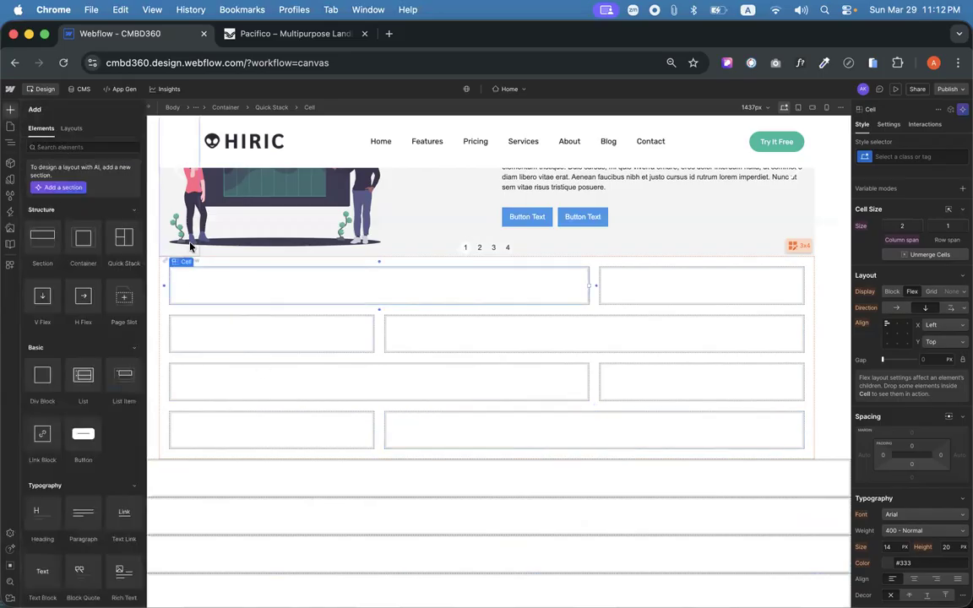
left_click(191, 277)
key("l")
key("g")
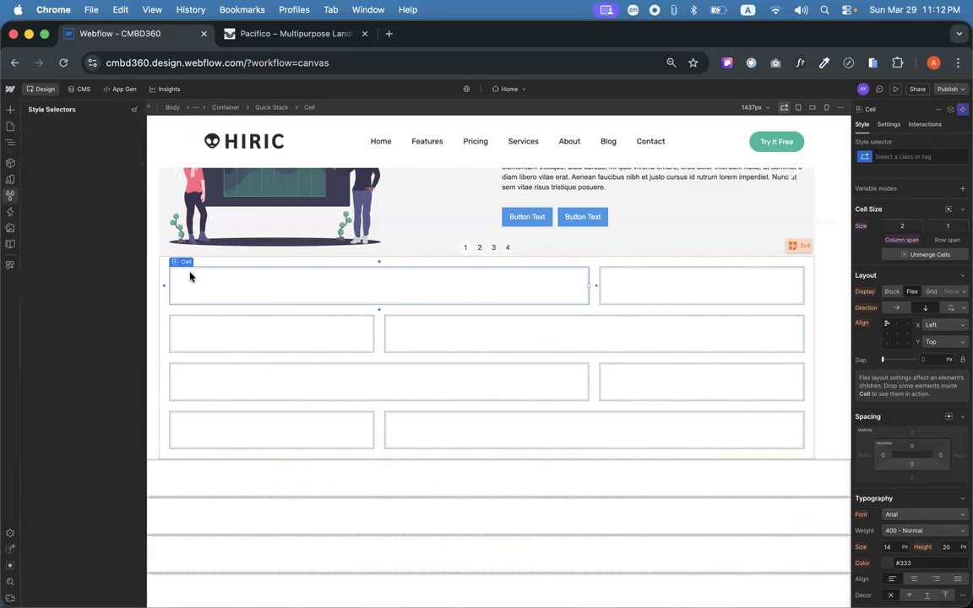
left_click(200, 286)
key("super+e")
type("lig")
key("Return")
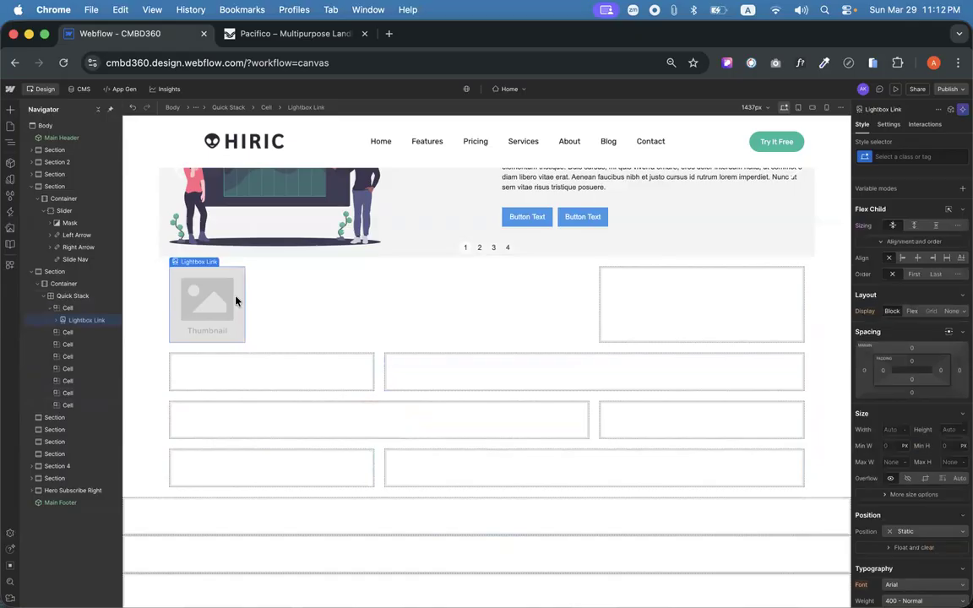
Examine the Lightbox element in the element library and the structure of the inserted Lightbox Link with its nested thumbnail image.
left_click(11, 111)
scroll(117, 376, "down", 10)
scroll(116, 386, "down", 5)
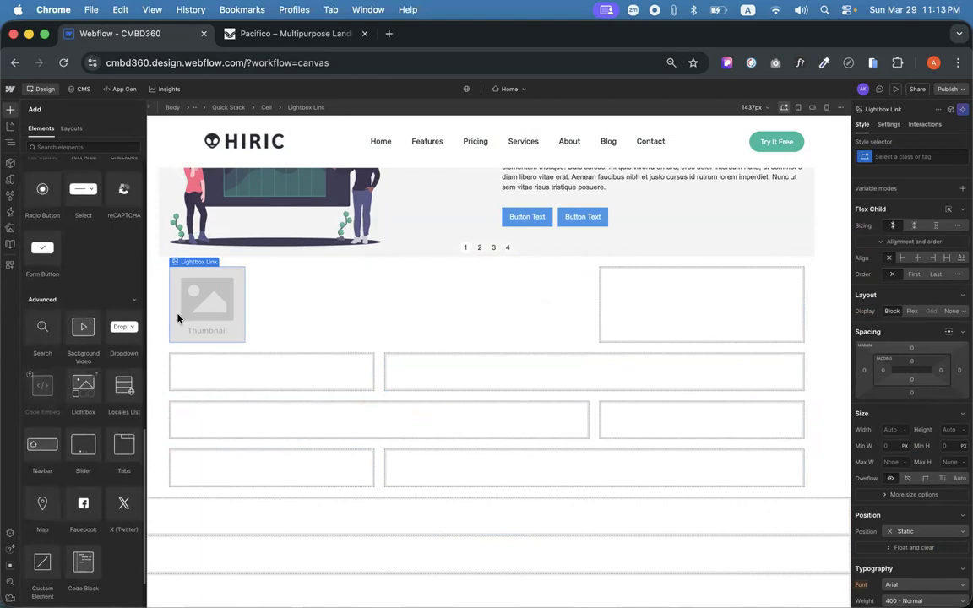
left_click(203, 304)
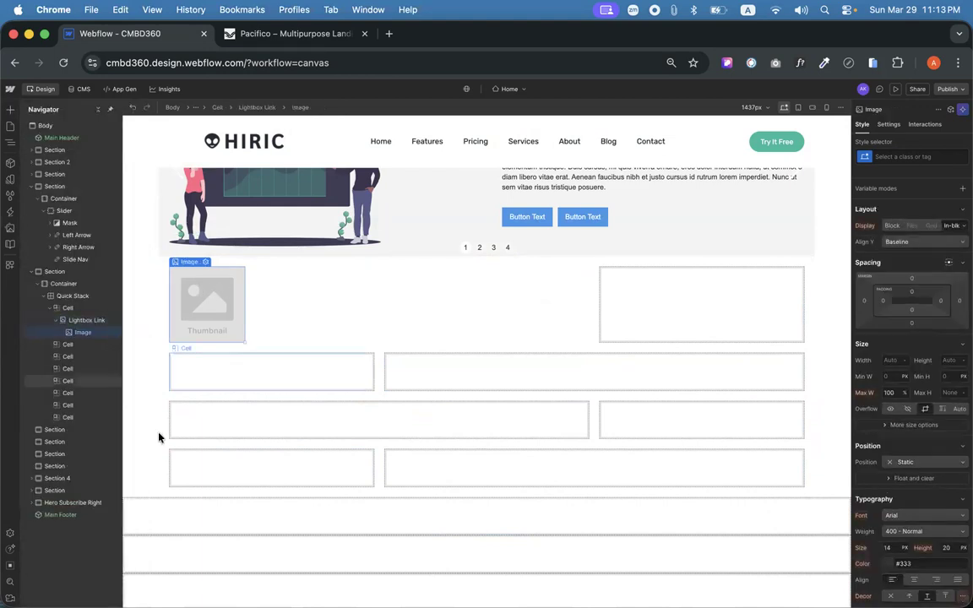
left_click(81, 322)
left_click(82, 332)
left_click(76, 321)
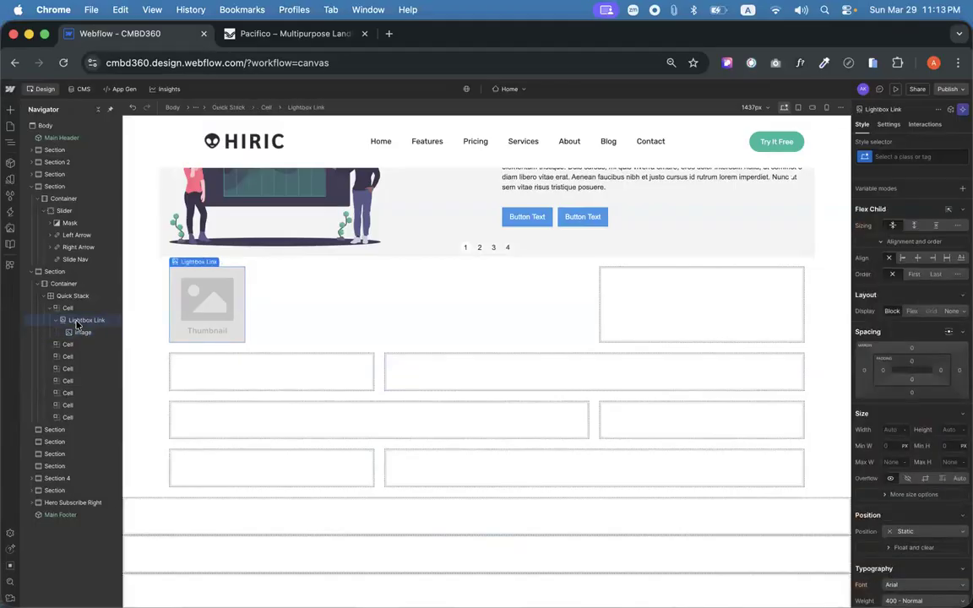
left_click(75, 333)
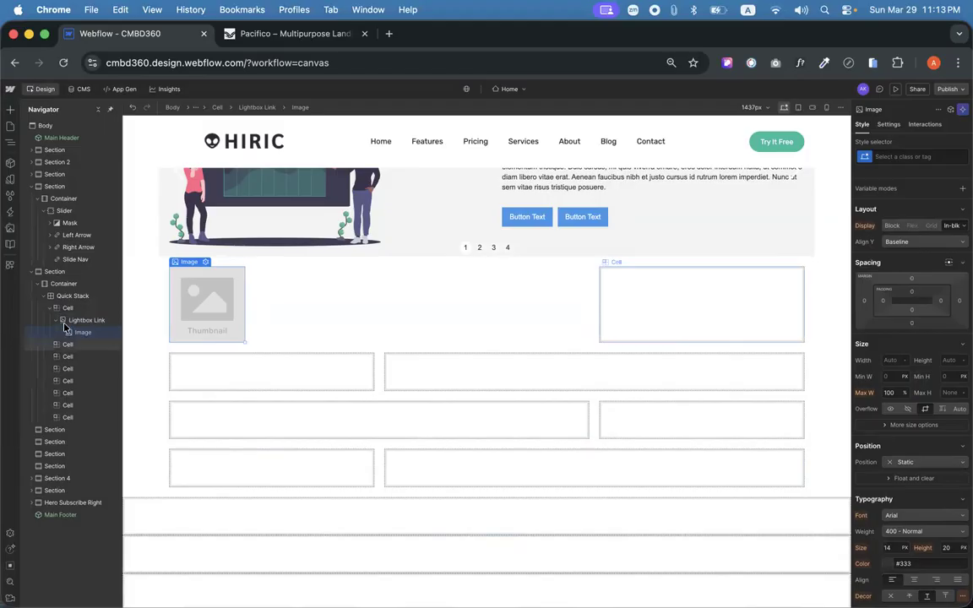
left_click(97, 320)
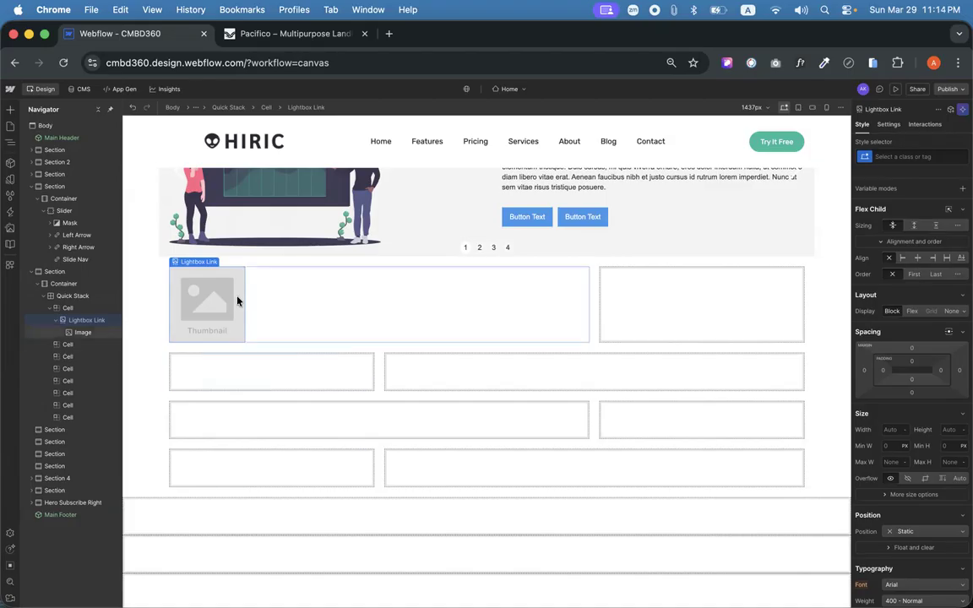
left_click(204, 301)
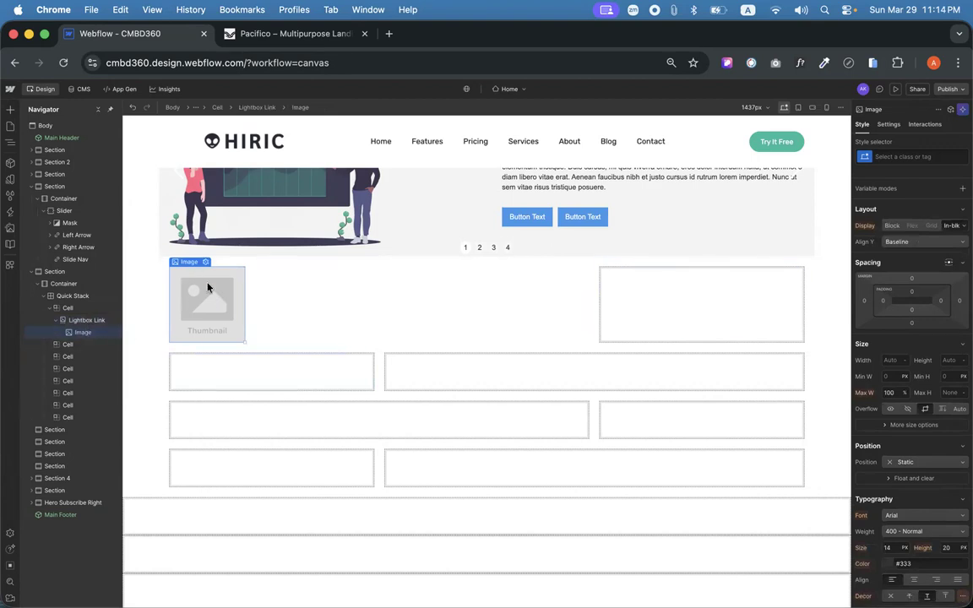
Add an image media item to the Lightbox Link's settings.
left_click(87, 321)
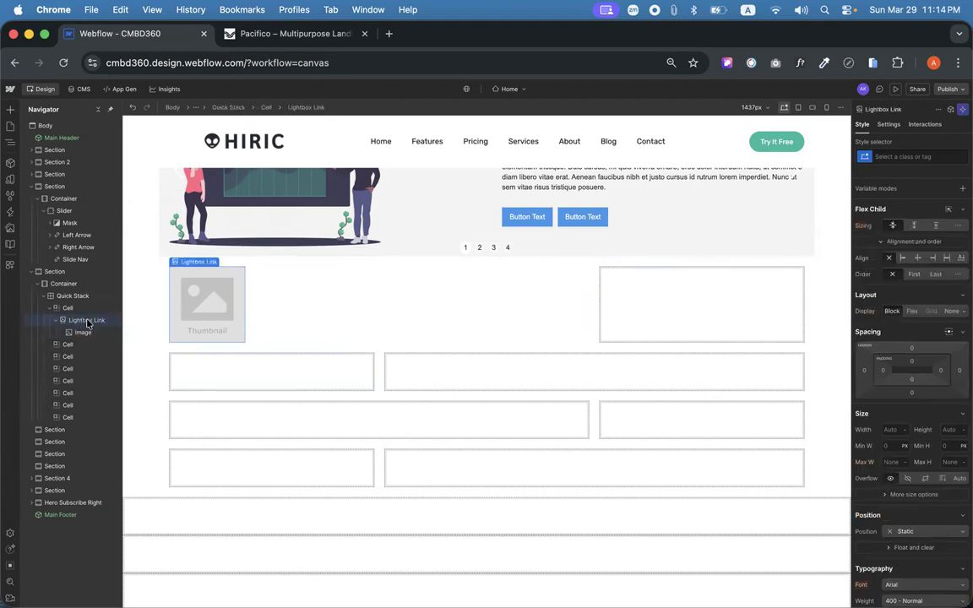
left_click(889, 124)
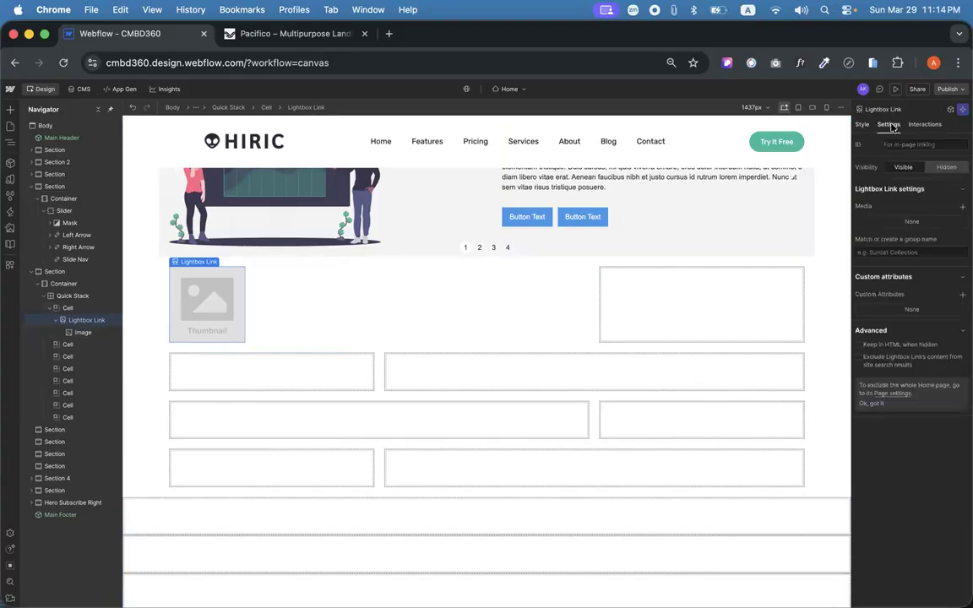
left_click(961, 207)
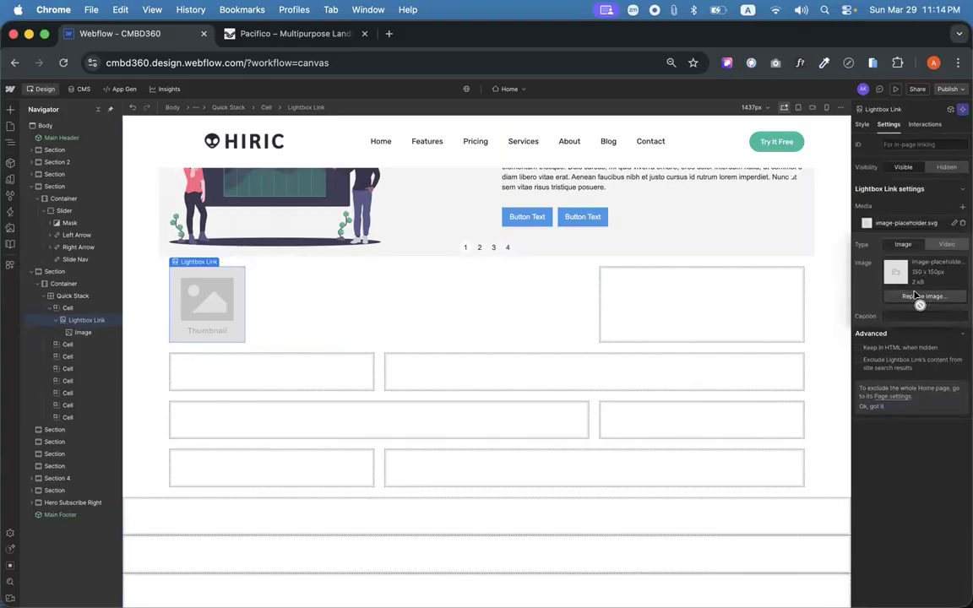
Upload a batch of images including asset 5.jpeg through asset 37.jpeg from the Demo Images to use folder in Downloads.
left_click(923, 296)
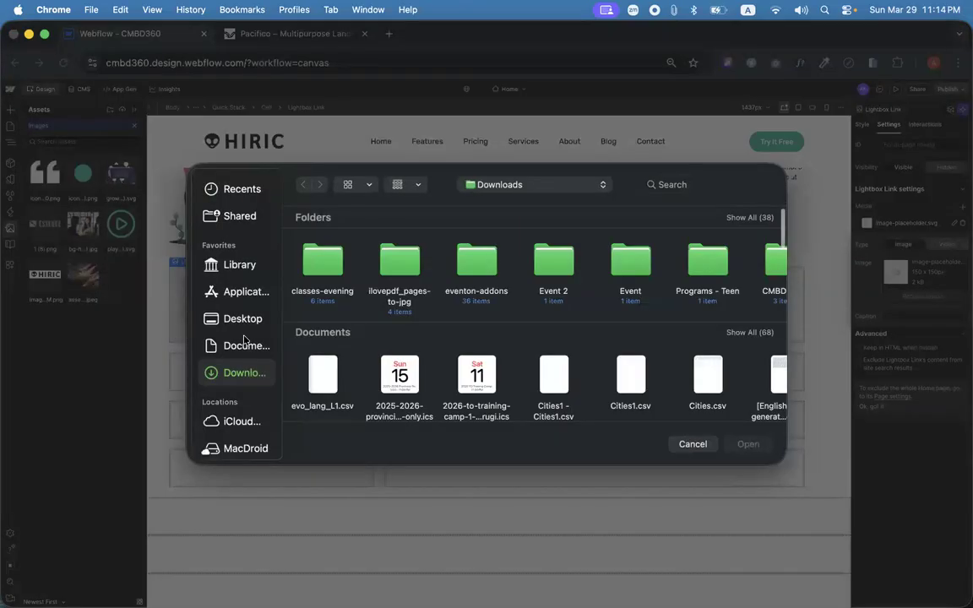
left_click(242, 325)
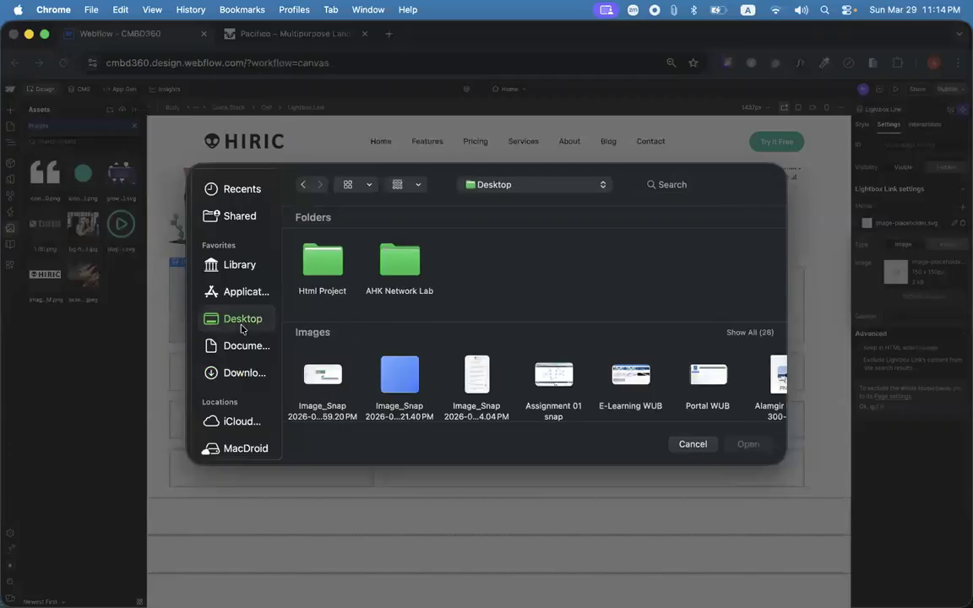
left_click(234, 370)
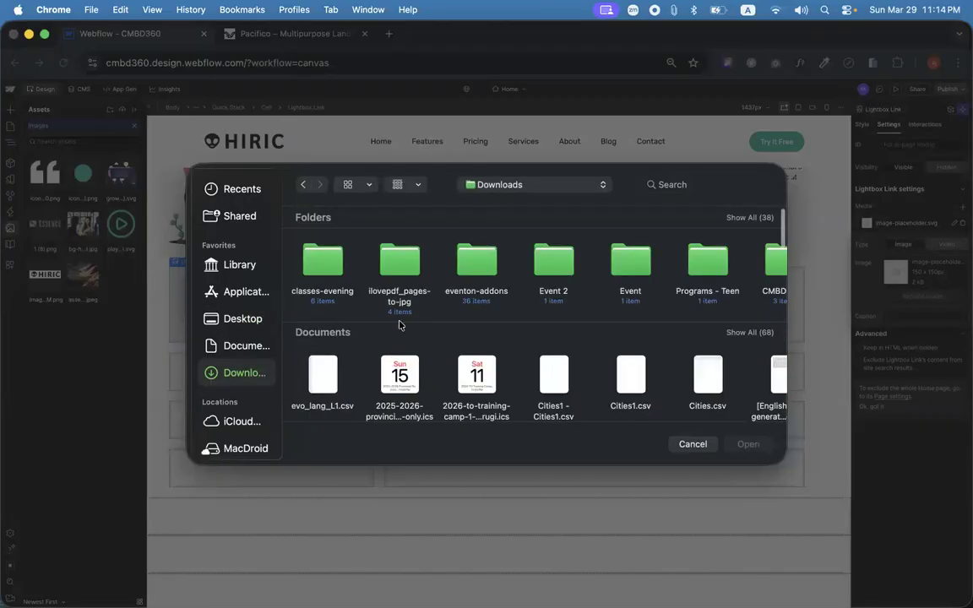
scroll(397, 321, "right", 10)
left_click(709, 290)
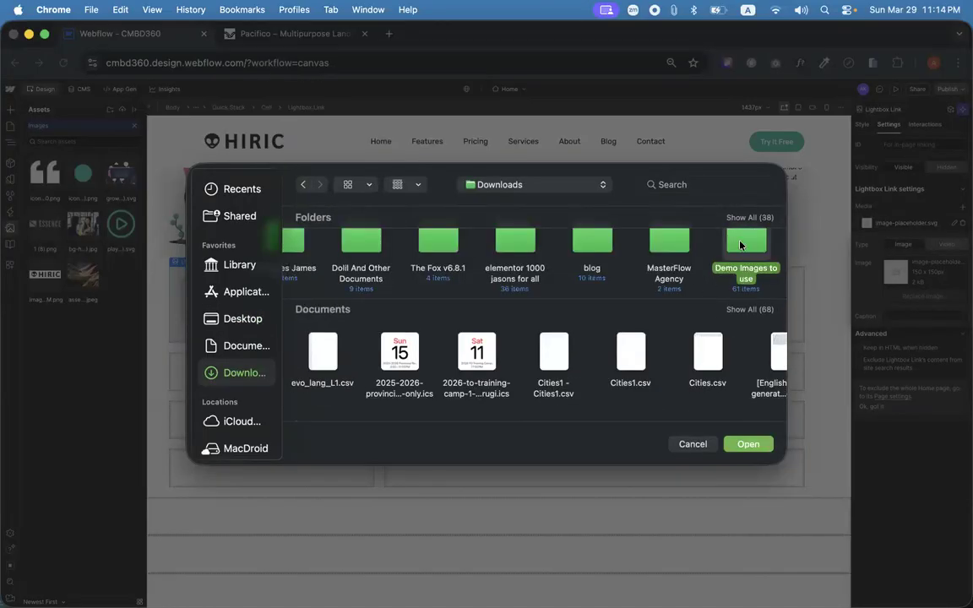
double_click(710, 290)
left_click(321, 255)
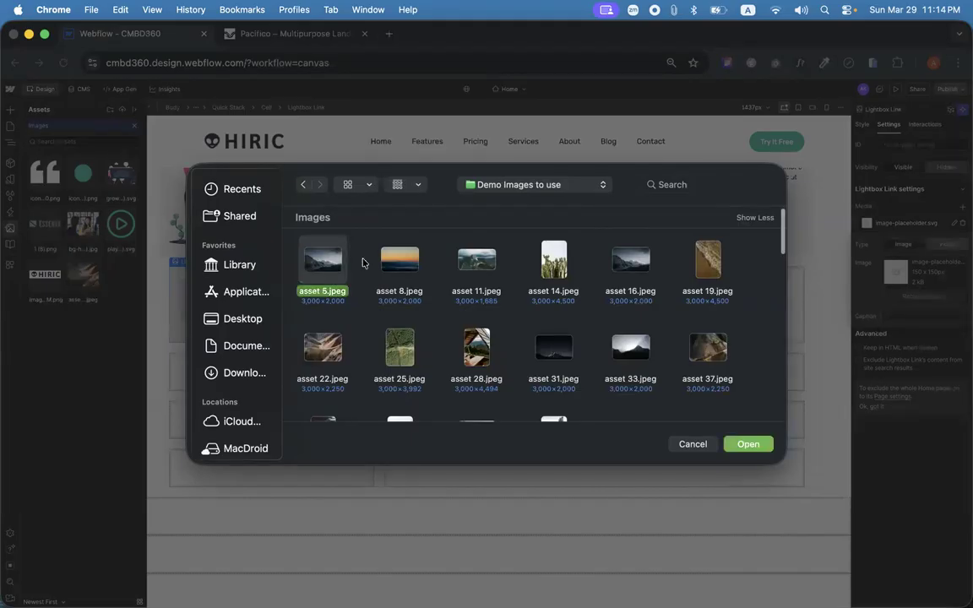
left_click(397, 256)
left_click(474, 260, "super")
left_click(548, 262, "super")
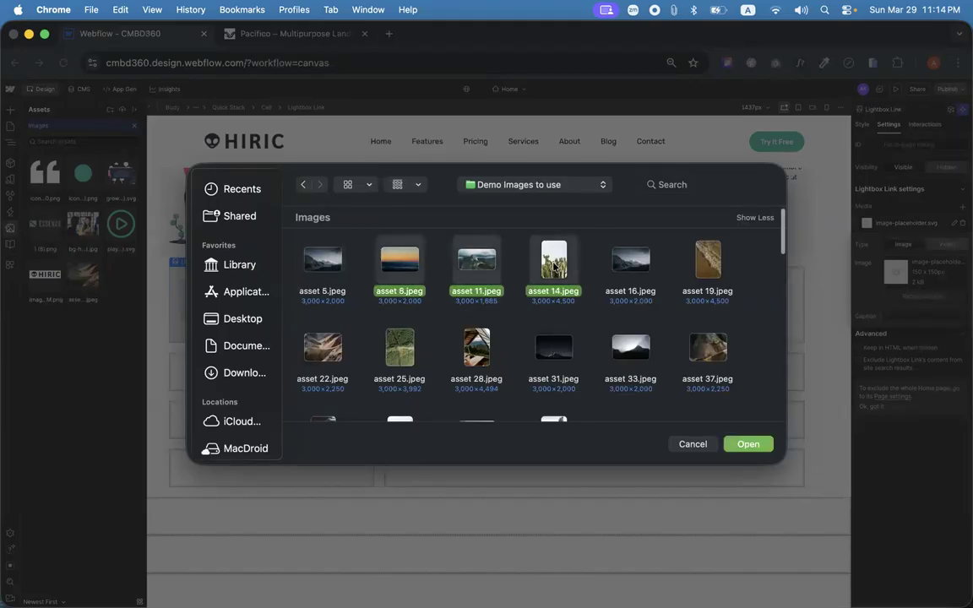
left_click_drag(292, 248, 726, 421)
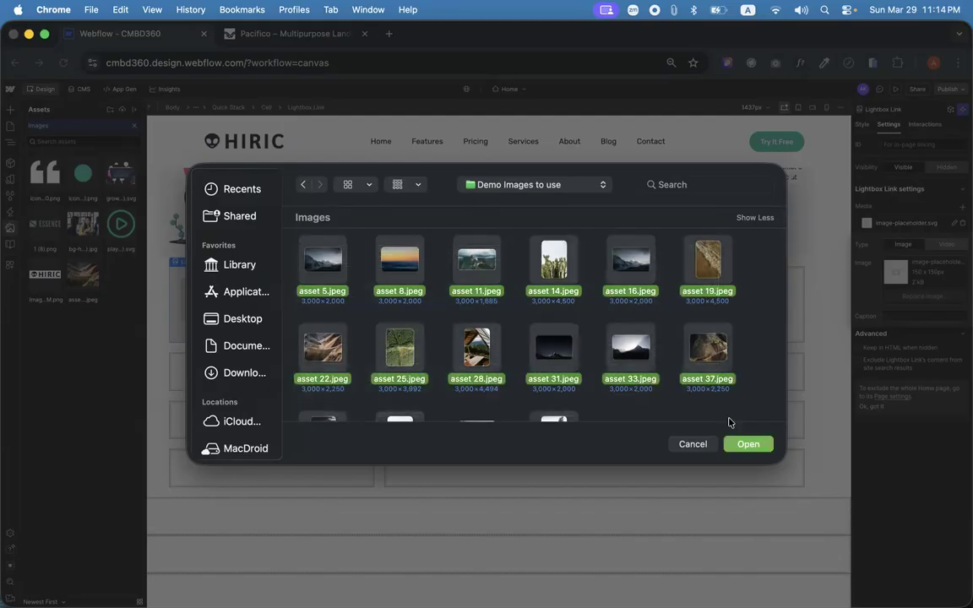
left_click(749, 443)
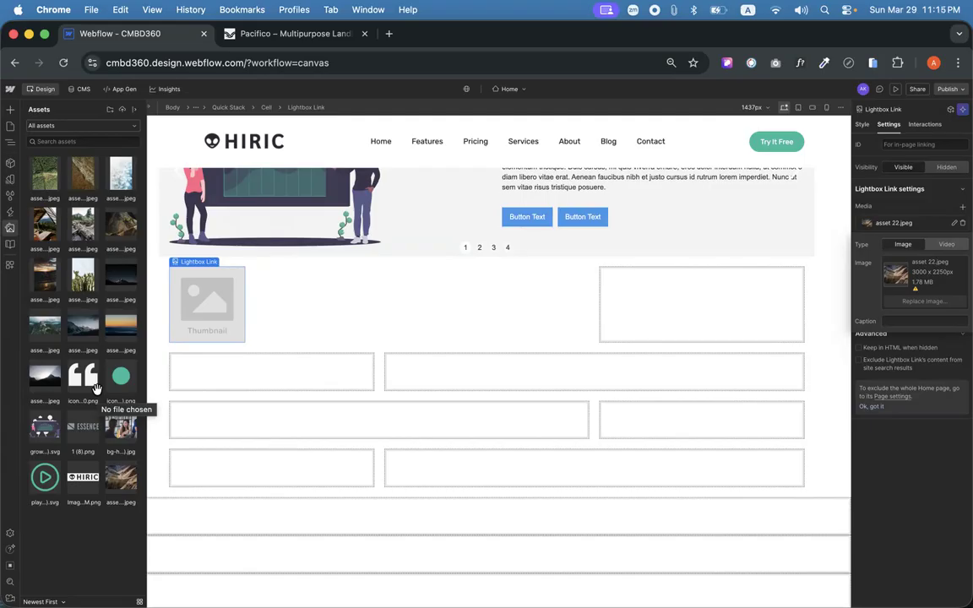
Set the Lightbox Link's media image to the sunset photo asset 8.jpeg and close the media settings.
left_click(128, 319)
left_click(127, 268)
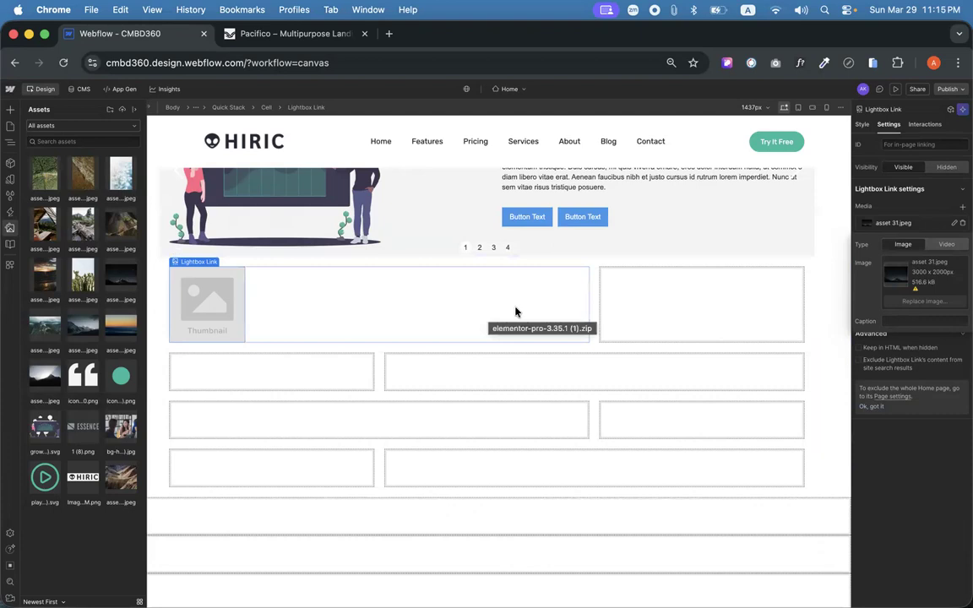
double_click(116, 333)
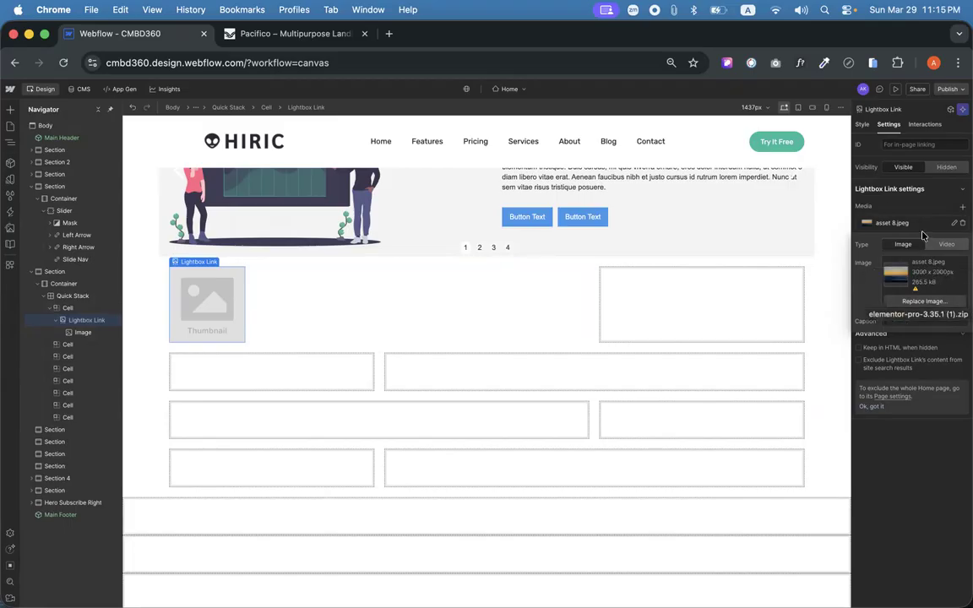
left_click(903, 437)
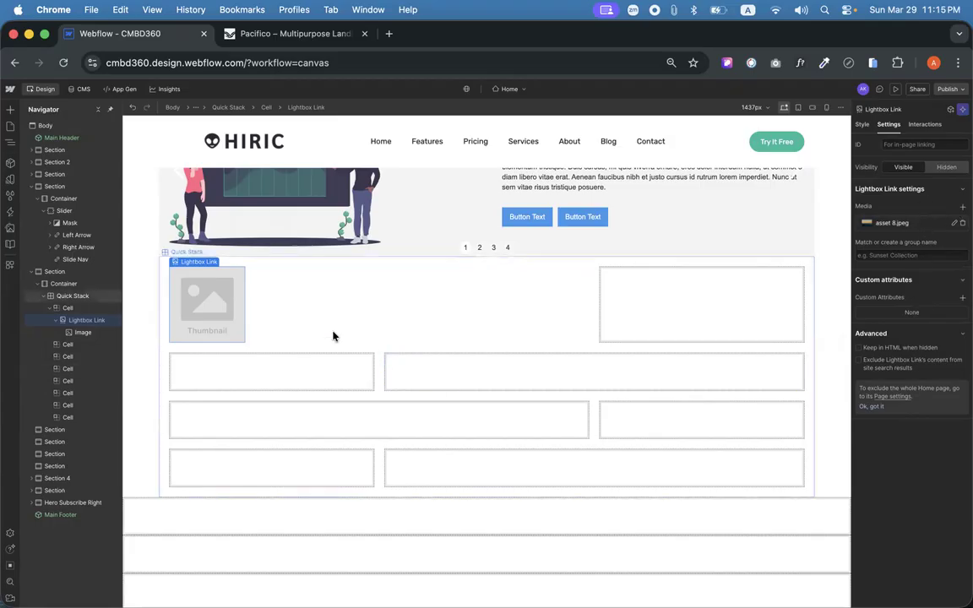
Replace the placeholder thumbnail inside the Lightbox Link with asset 8.jpeg.
left_click(210, 291)
left_click(205, 262)
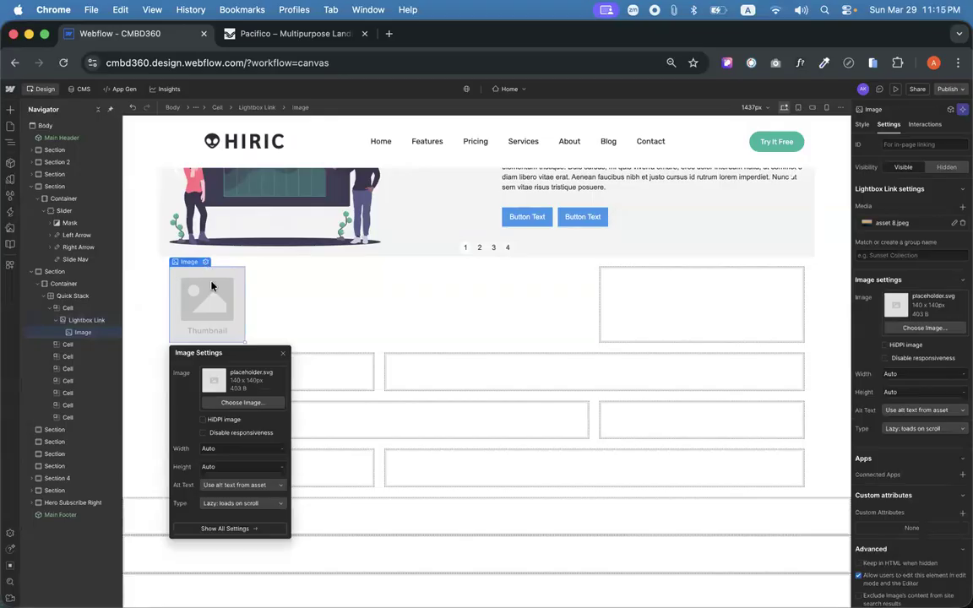
left_click(236, 403)
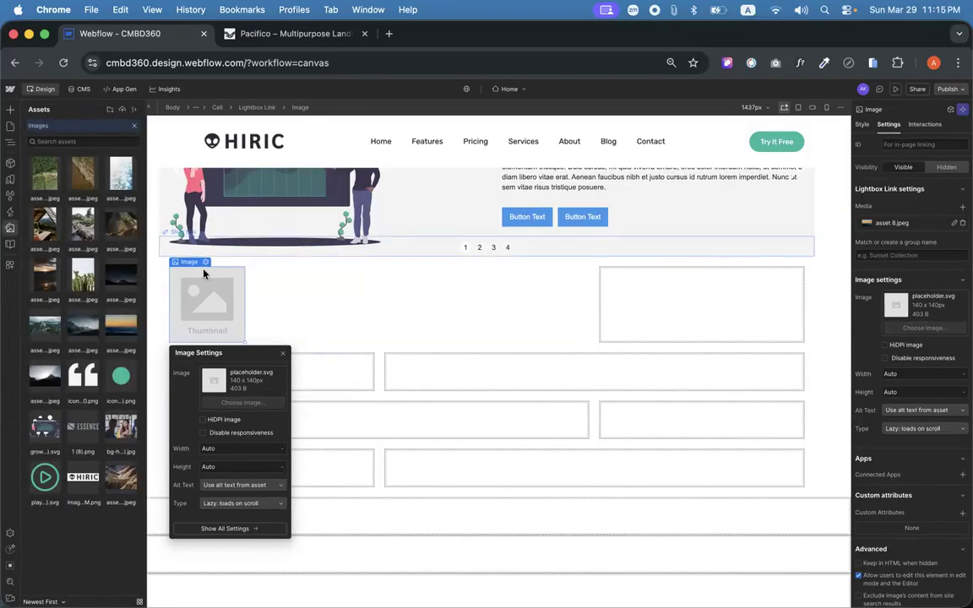
left_click(118, 334)
scroll(414, 344, "down", 2)
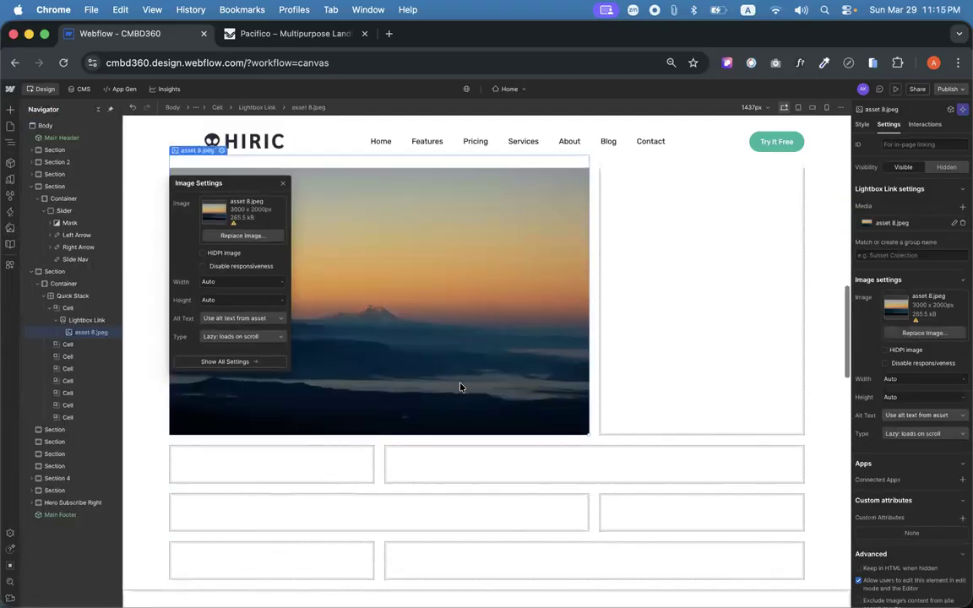
Preview the page, test opening and closing the sunset image's lightbox several times, and return to the design canvas.
left_click(896, 90)
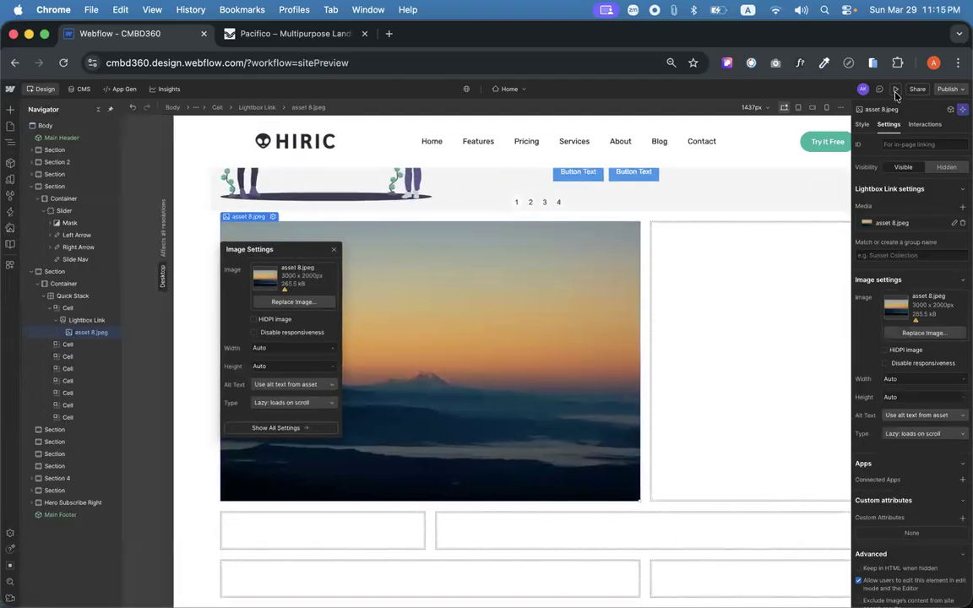
left_click(394, 396)
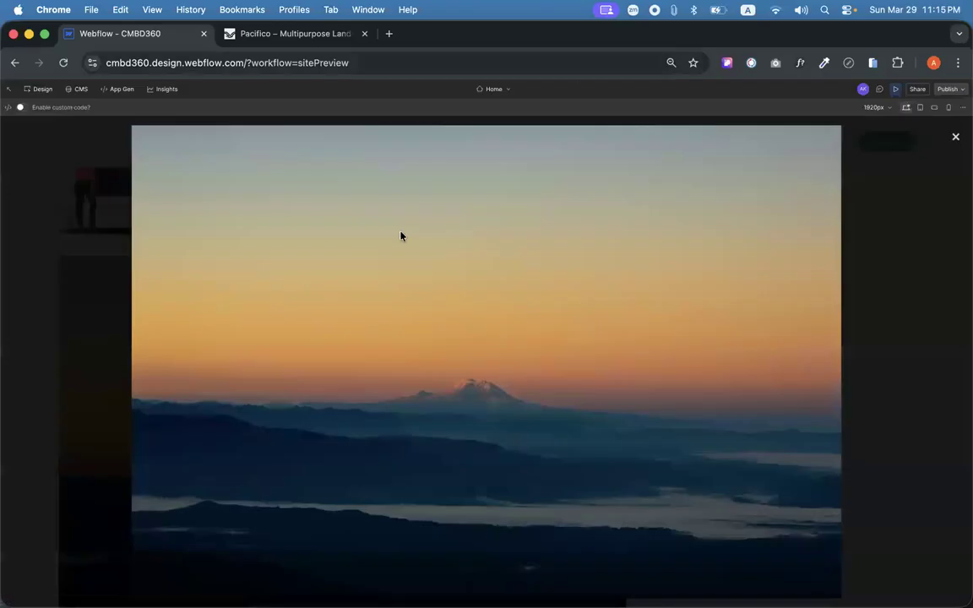
left_click(955, 136)
left_click(358, 348)
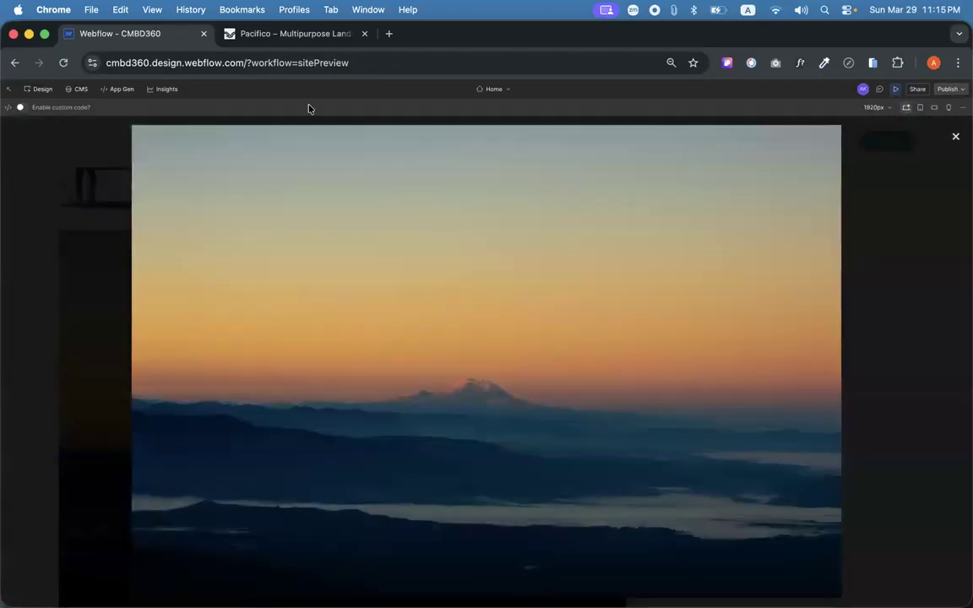
key("Escape")
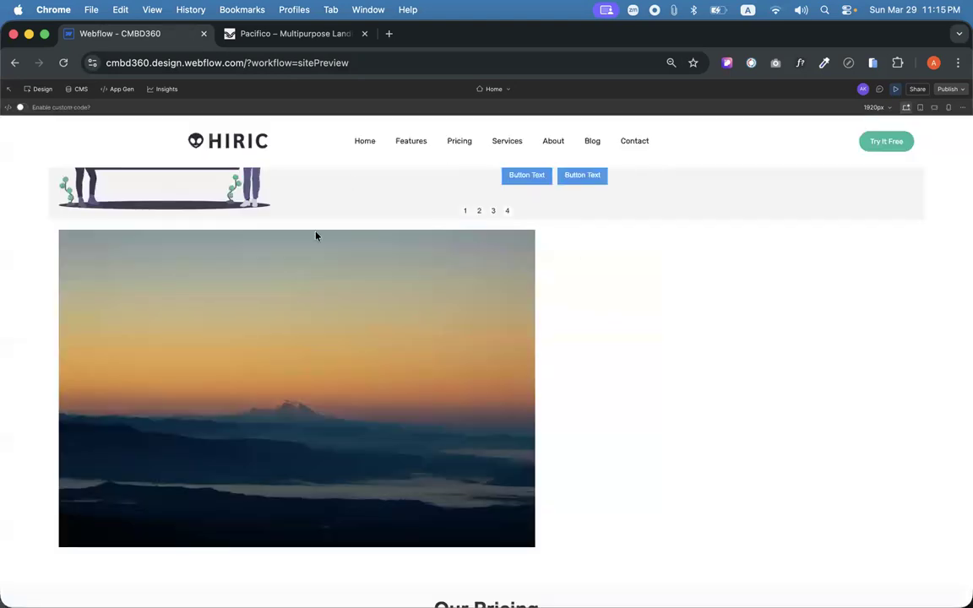
left_click(443, 244)
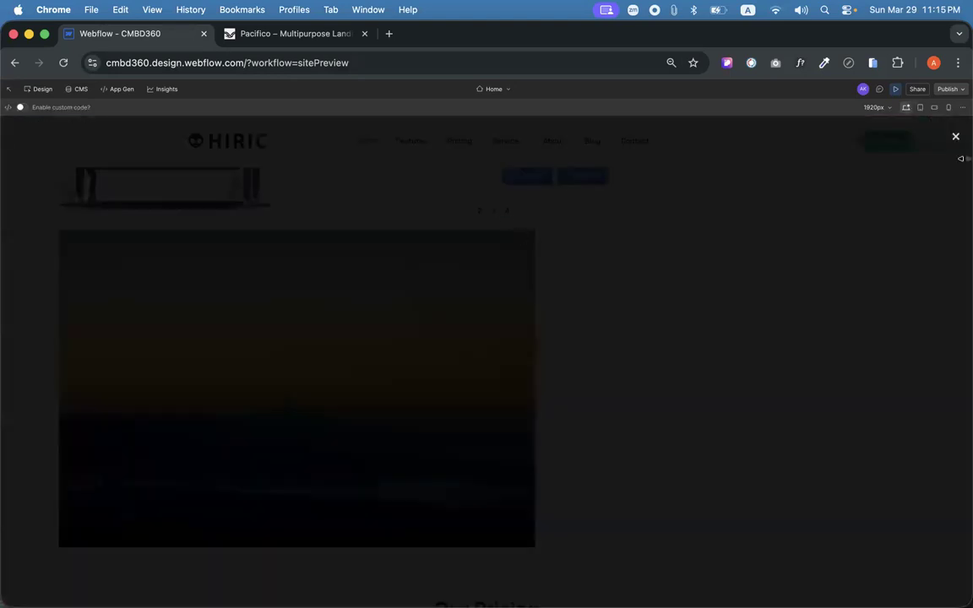
left_click(957, 137)
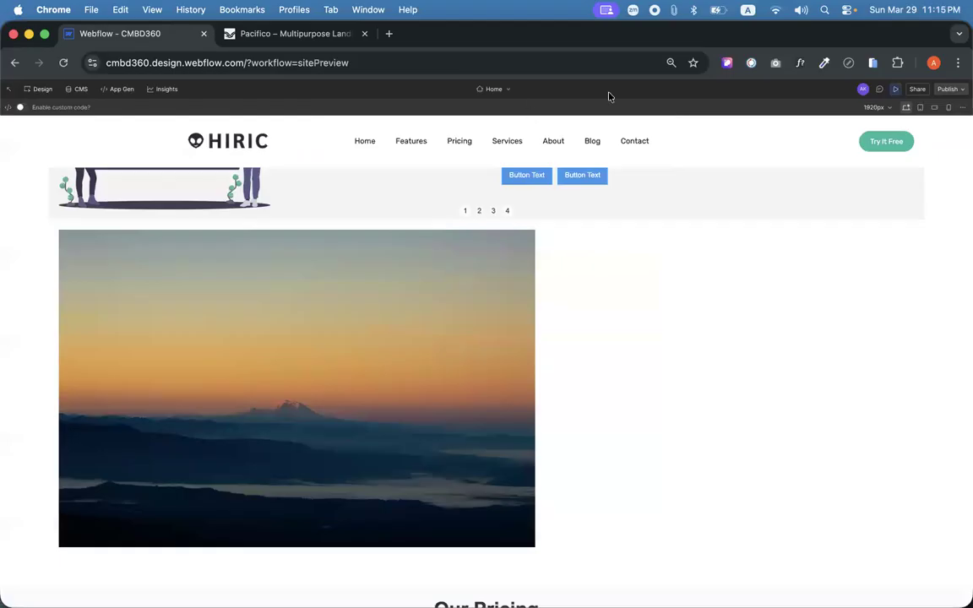
left_click(894, 89)
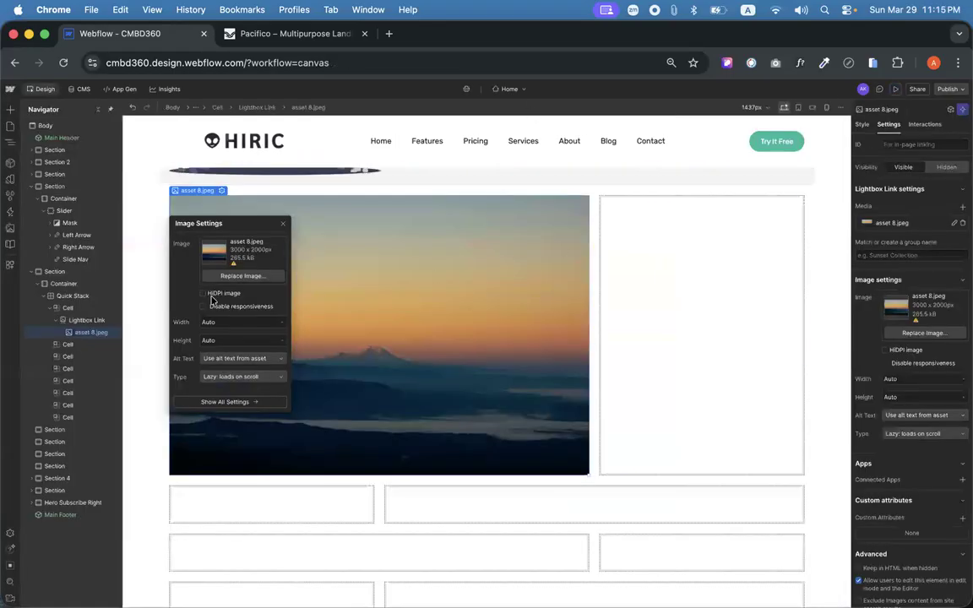
Replace the Lightbox Link's media image with asset 5.jpeg, leaving the thumbnail image as it is.
left_click(85, 320)
left_click(918, 229)
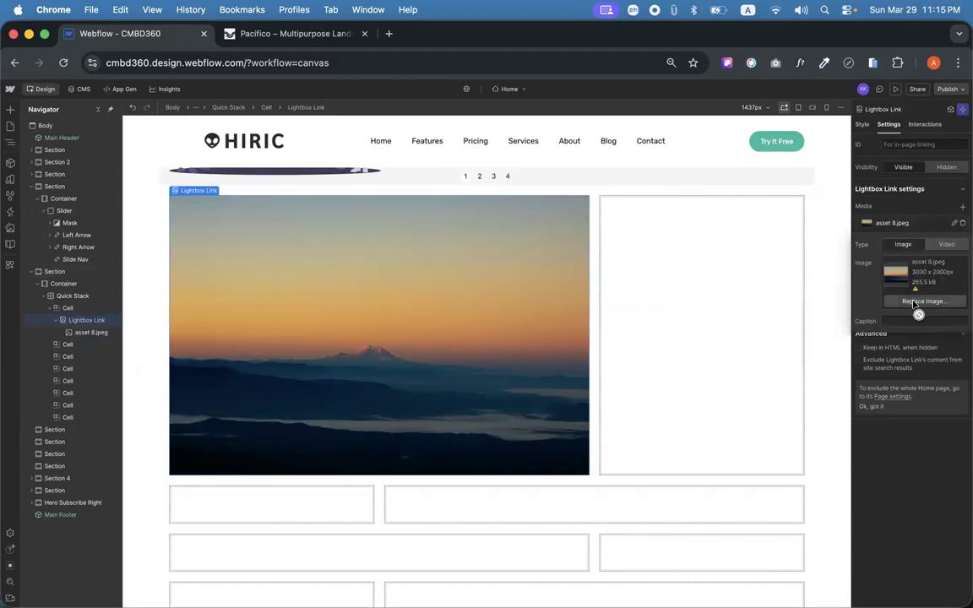
left_click(922, 301)
left_click(41, 170)
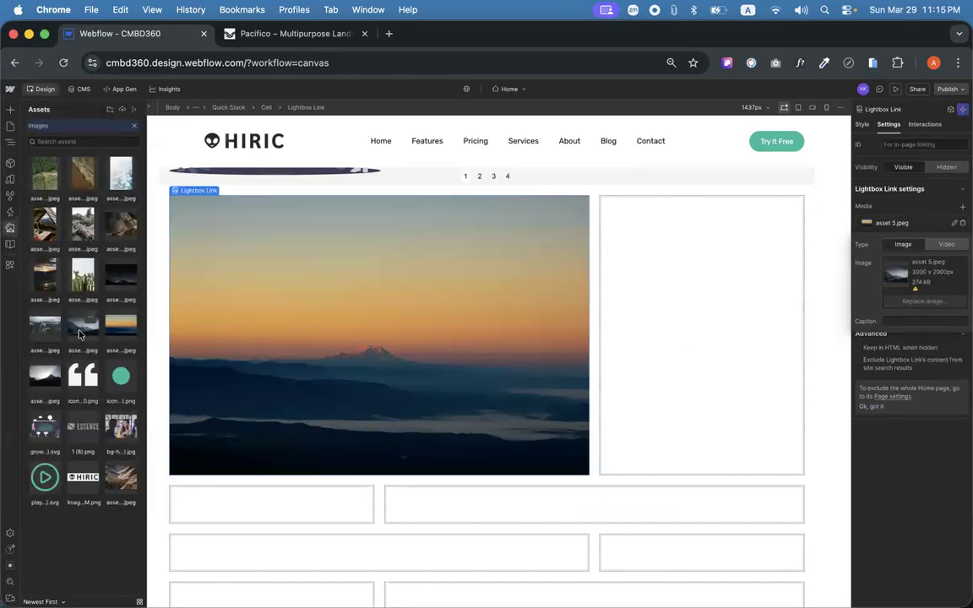
left_click(71, 297)
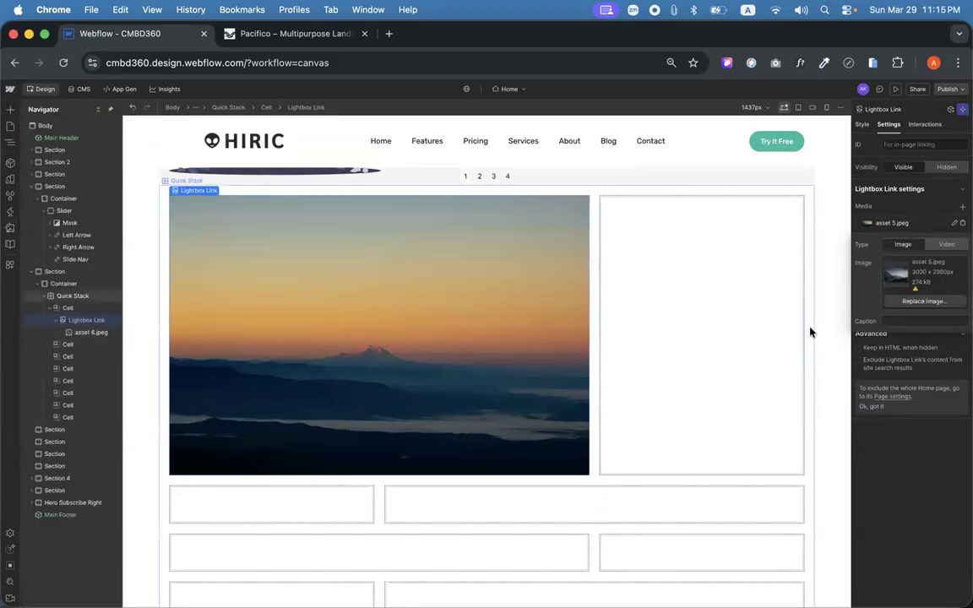
Preview the page, open and close the sunset thumbnail's lightbox, and return to the design canvas.
left_click(895, 89)
left_click(415, 364)
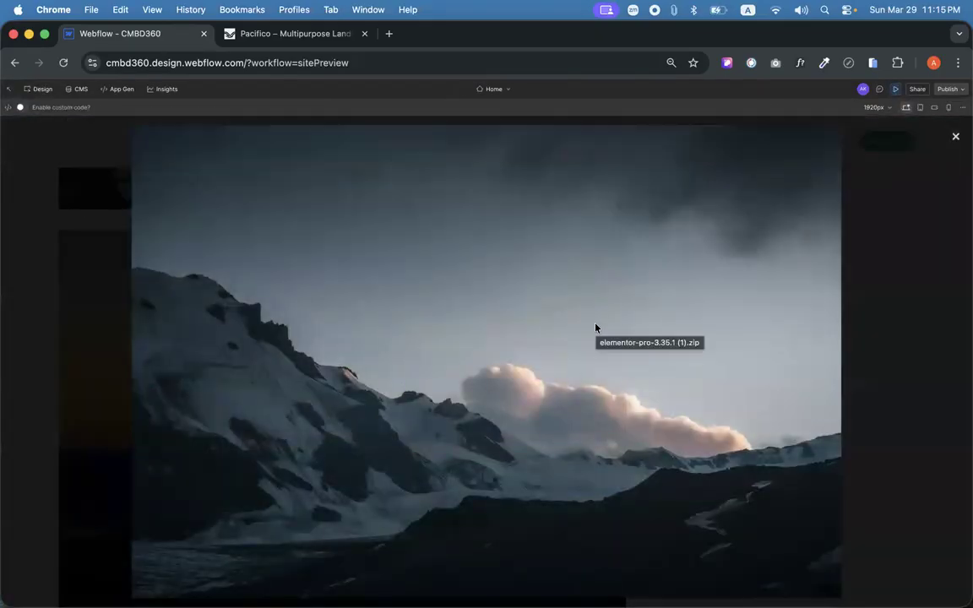
left_click(956, 137)
left_click(897, 89)
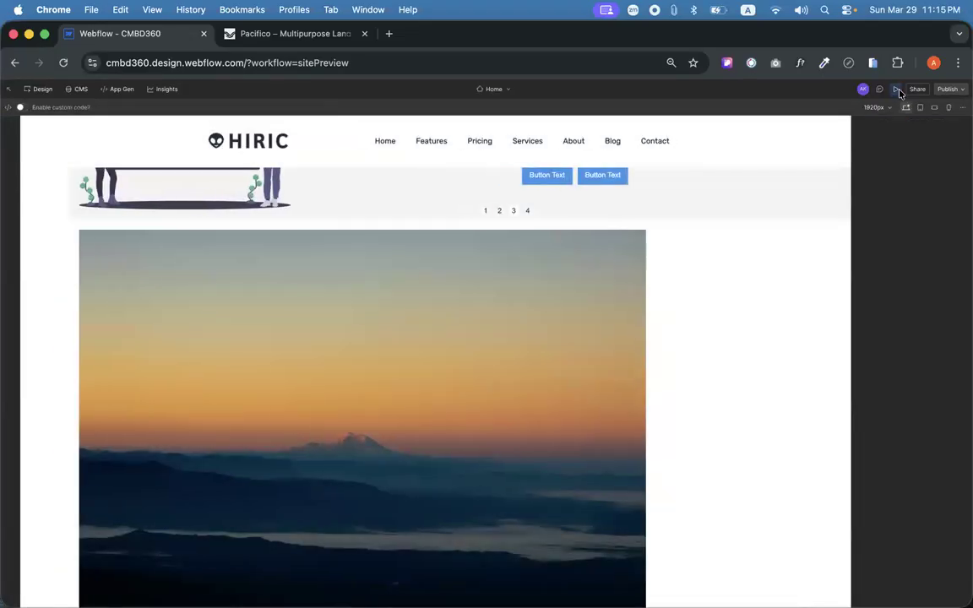
Set the sunset Lightbox Link's media image back to asset 8.jpeg and close the media settings.
left_click(373, 313)
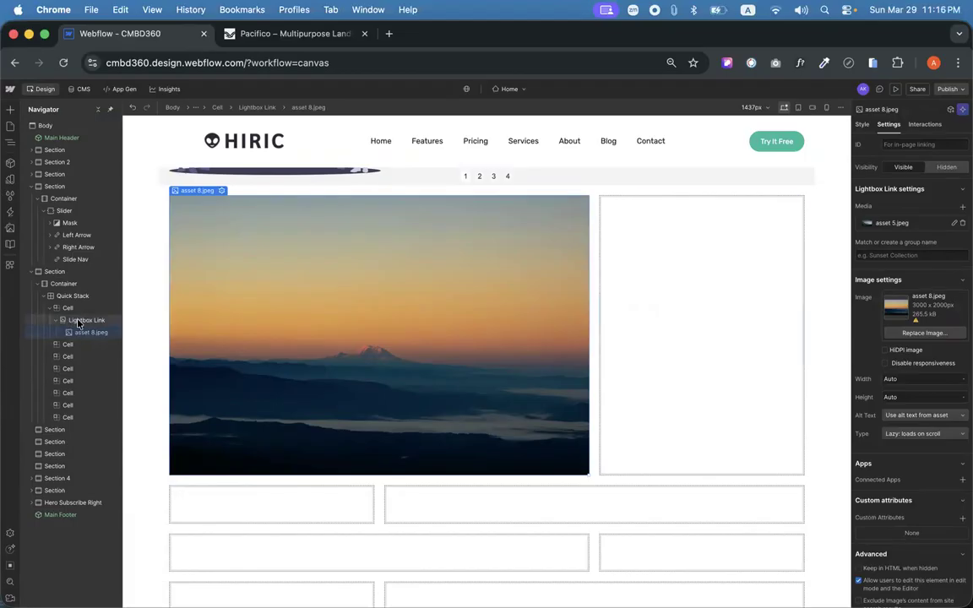
left_click(77, 322)
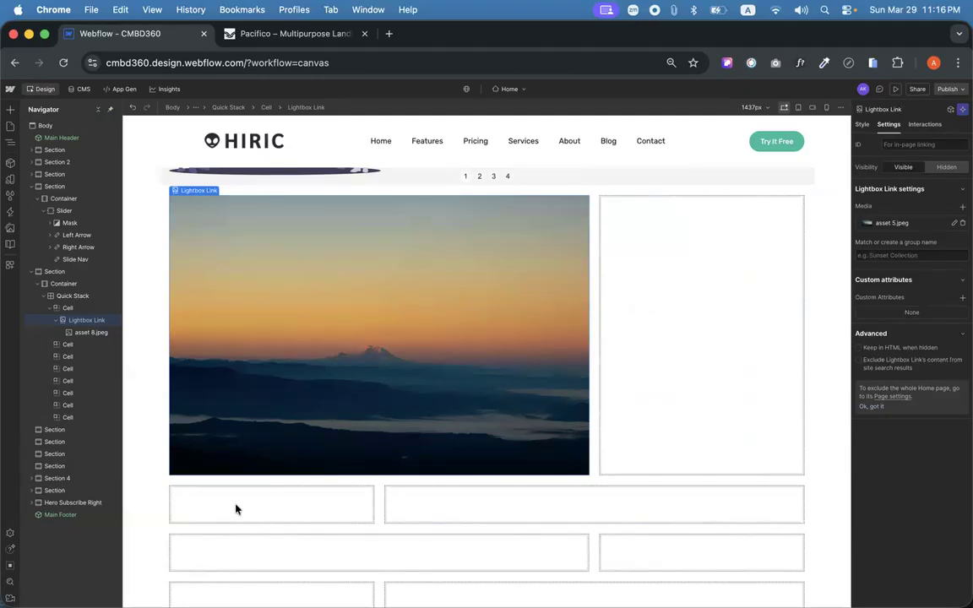
left_click(88, 332)
left_click(84, 321)
left_click(88, 332)
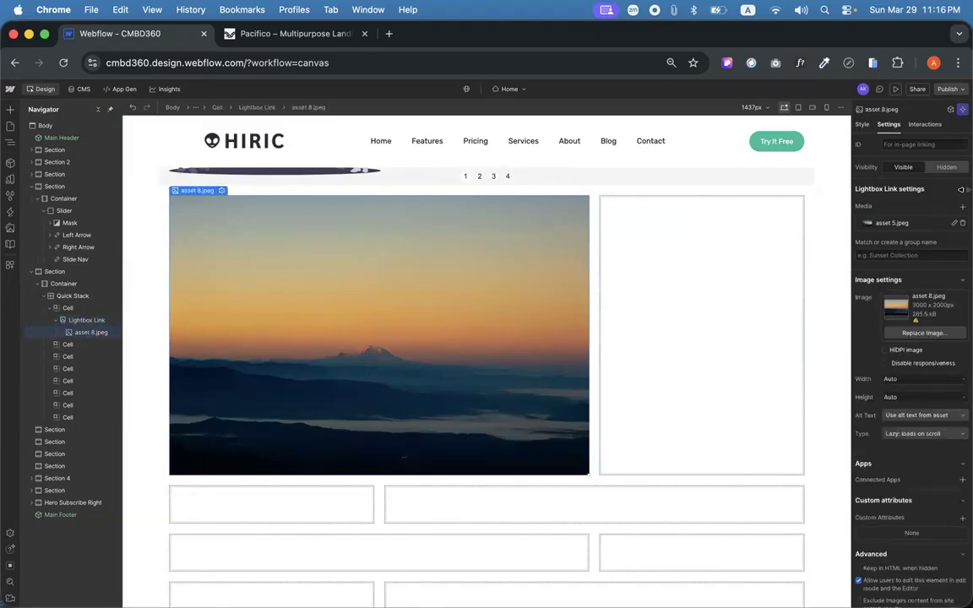
left_click(923, 230)
left_click(824, 300)
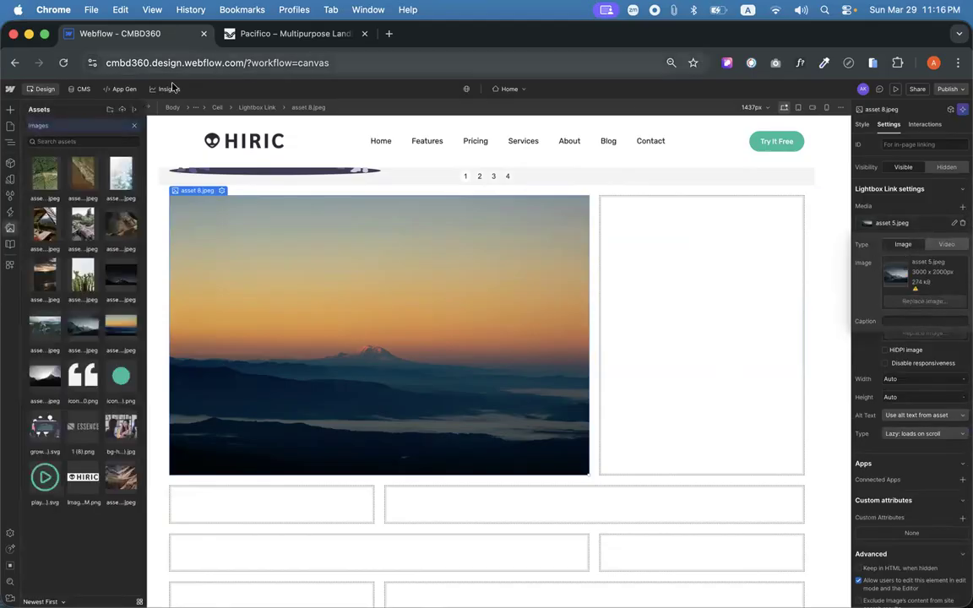
left_click(116, 334)
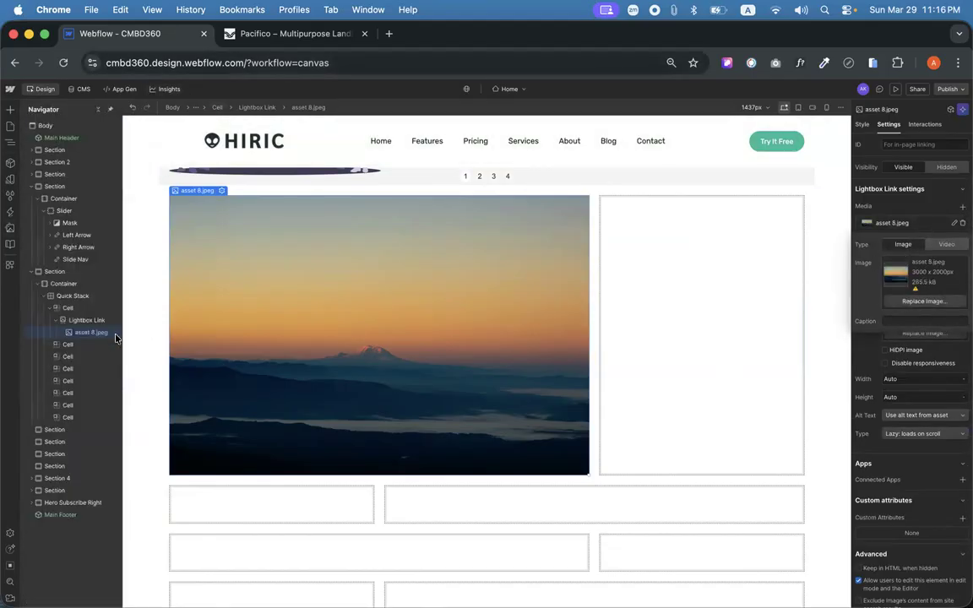
left_click(893, 209)
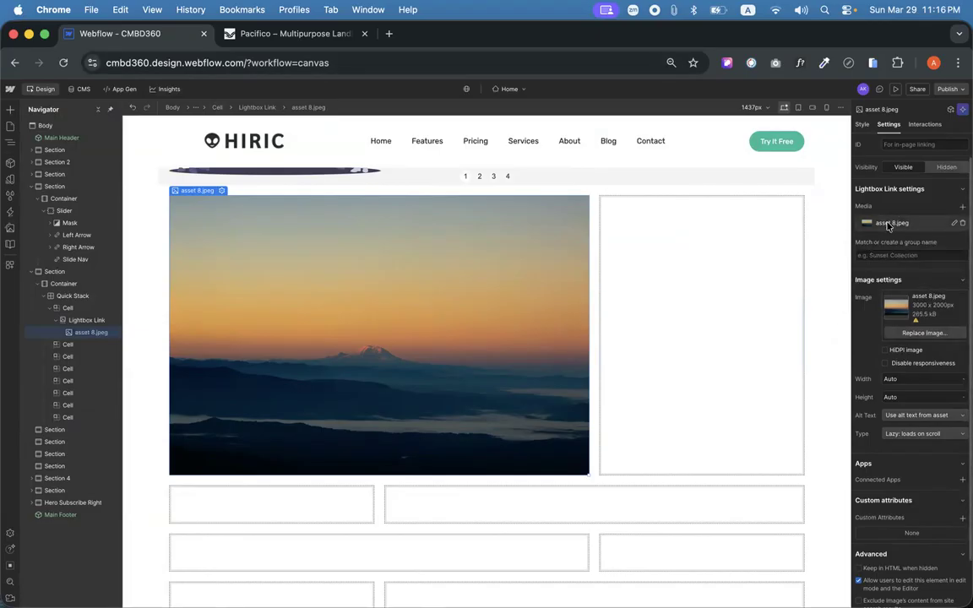
left_click(680, 230)
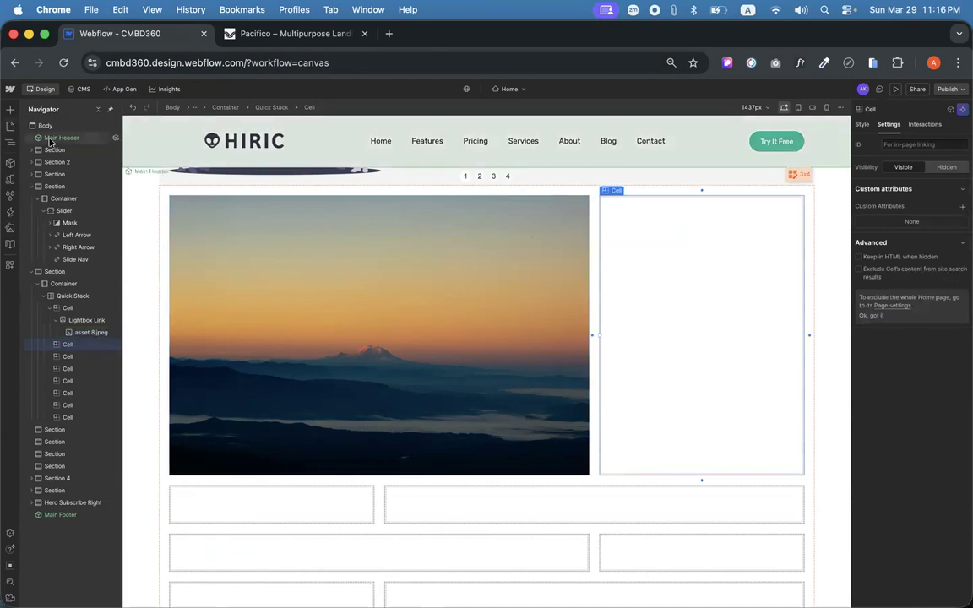
key("super+w")
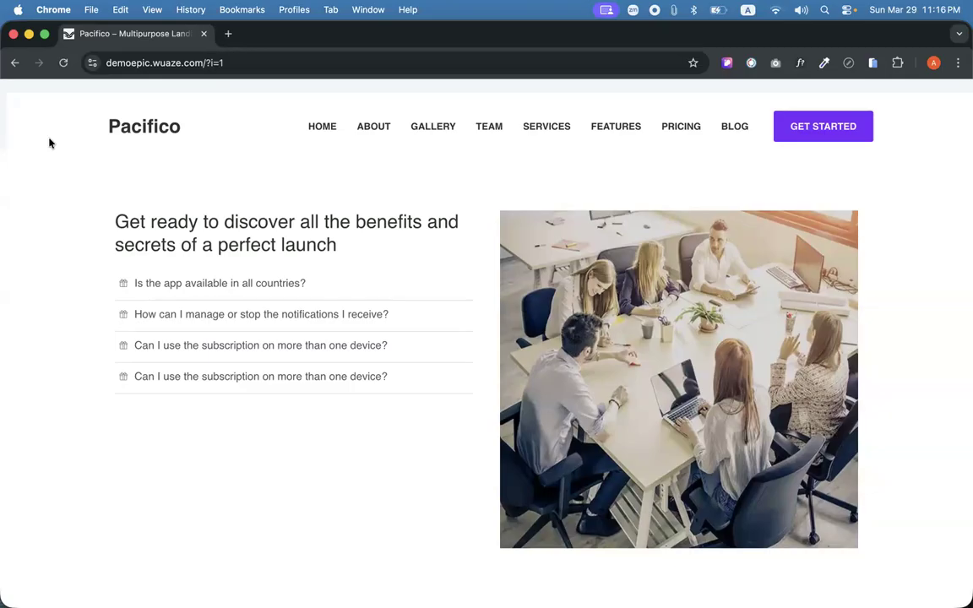
key("super+shift+t")
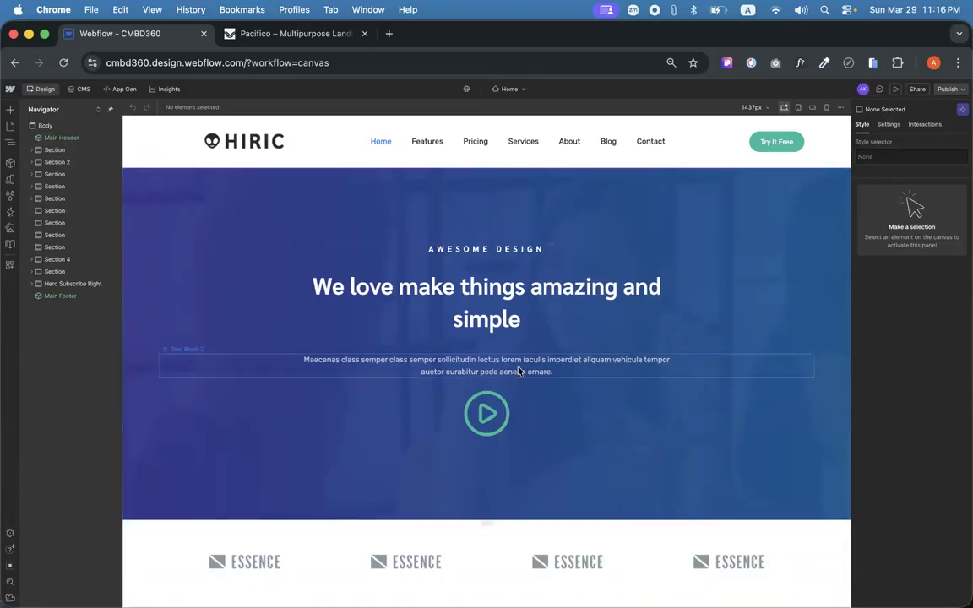
Insert a Lightbox Link into the empty Quick Stack cell beside the sunset image.
scroll(519, 371, "down", 10)
left_click(657, 347)
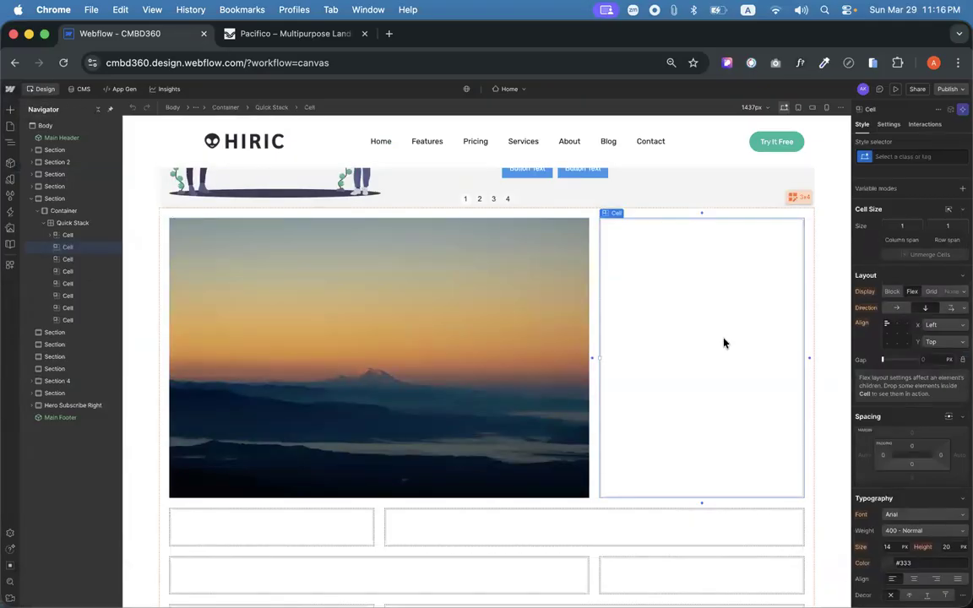
key("super+k")
type("l")
key("BackSpace")
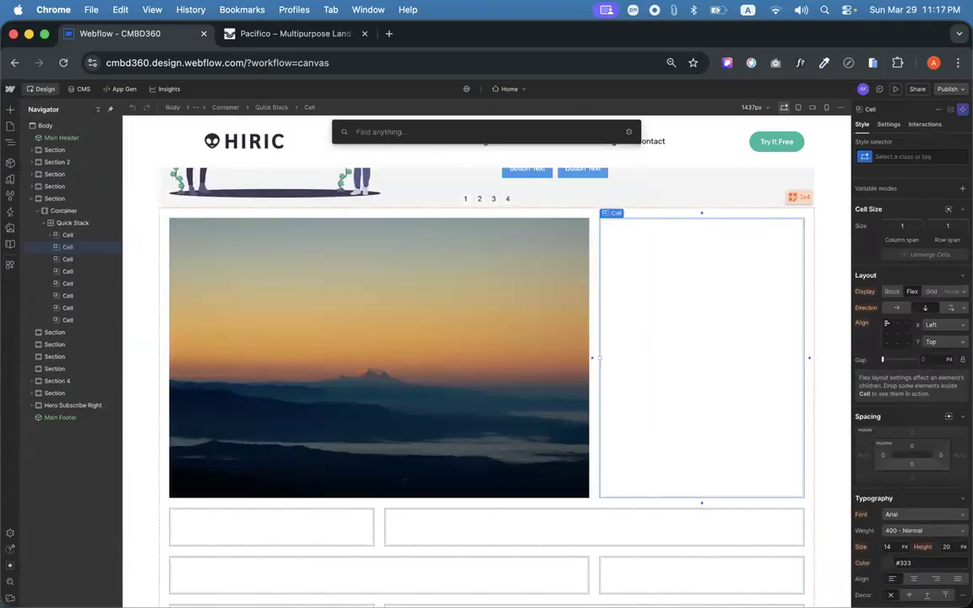
type("lig")
key("Return")
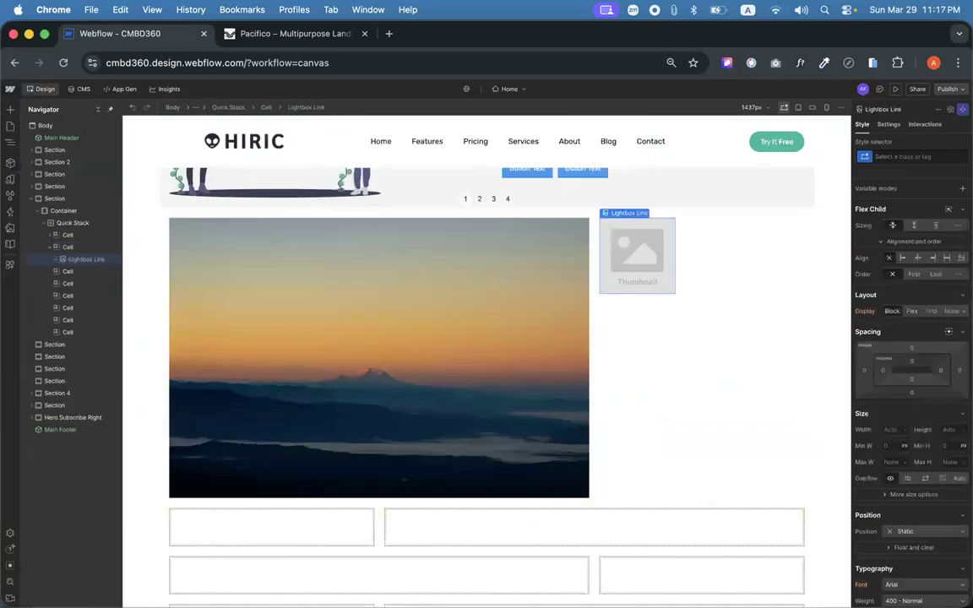
Add a media item to the new Lightbox Link and set its image to the cactus photo asset 14.jpeg.
left_click(889, 124)
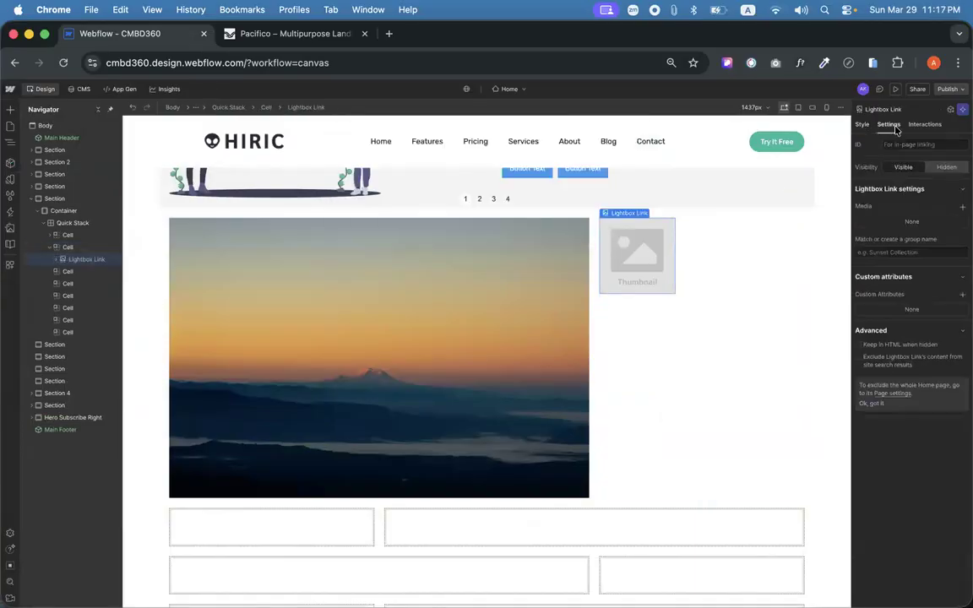
left_click(962, 207)
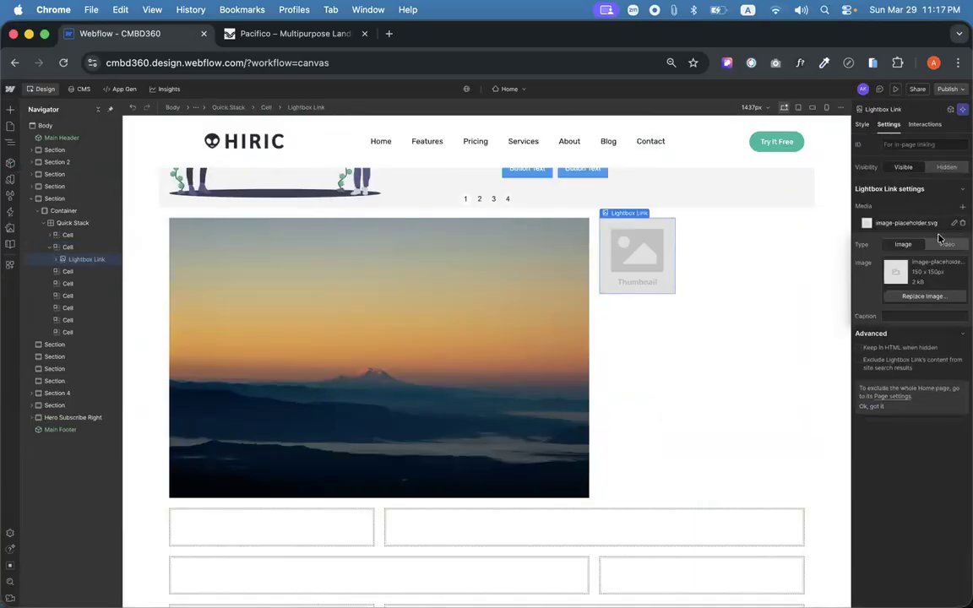
left_click(921, 296)
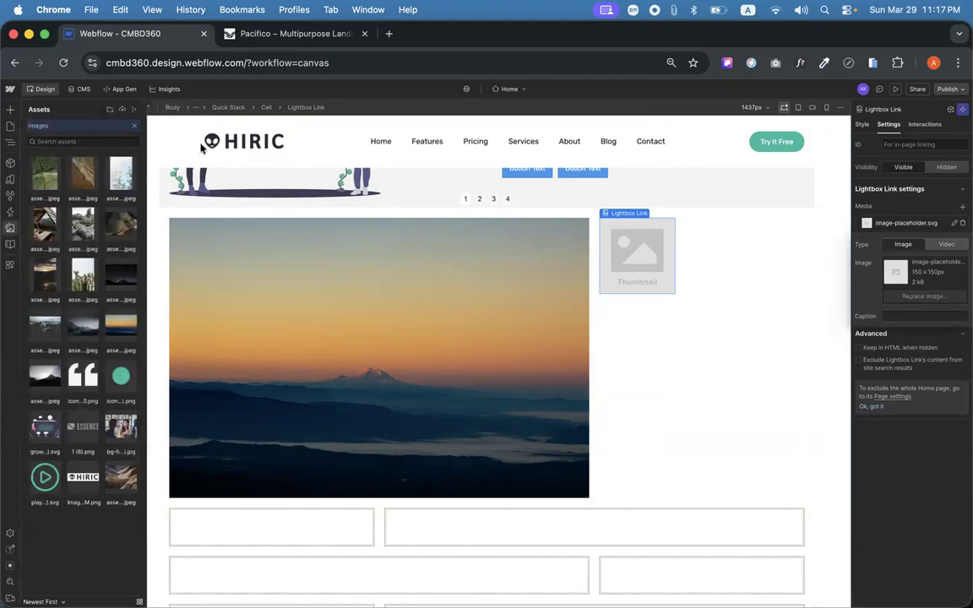
left_click(76, 334)
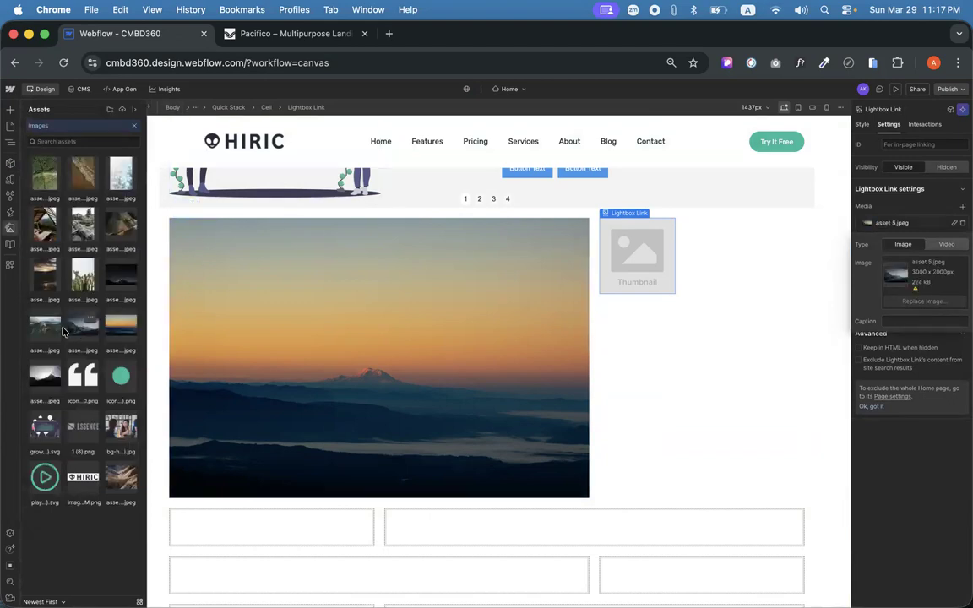
left_click(81, 235)
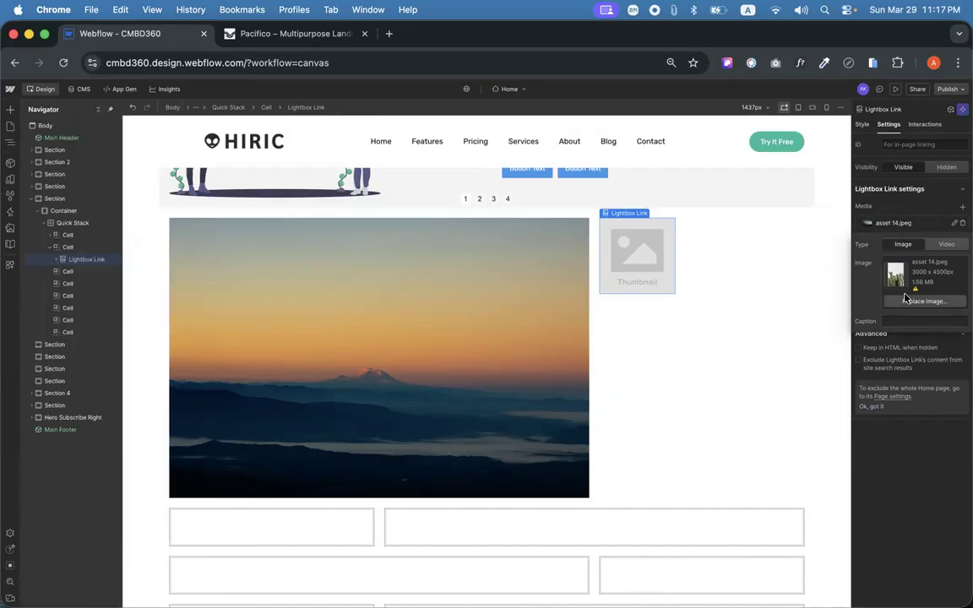
Replace the placeholder thumbnail inside the new Lightbox Link with asset 14.jpeg.
left_click(659, 254)
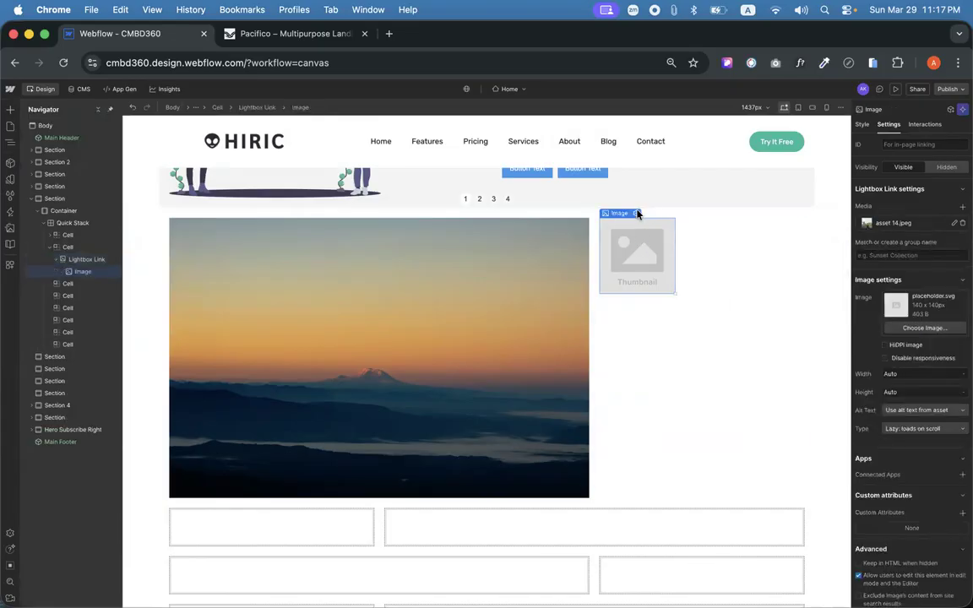
left_click(637, 213)
left_click(672, 353)
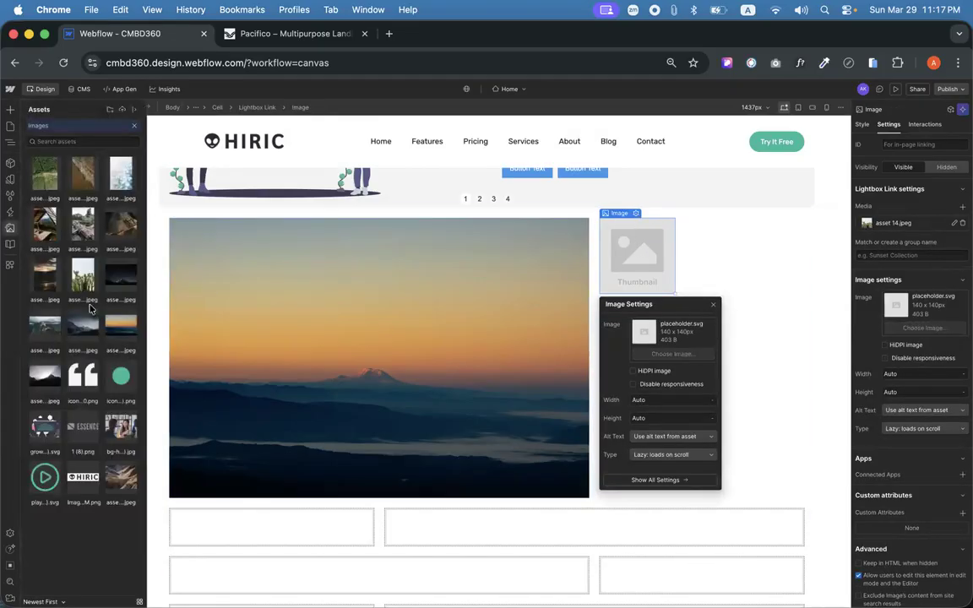
left_click(84, 278)
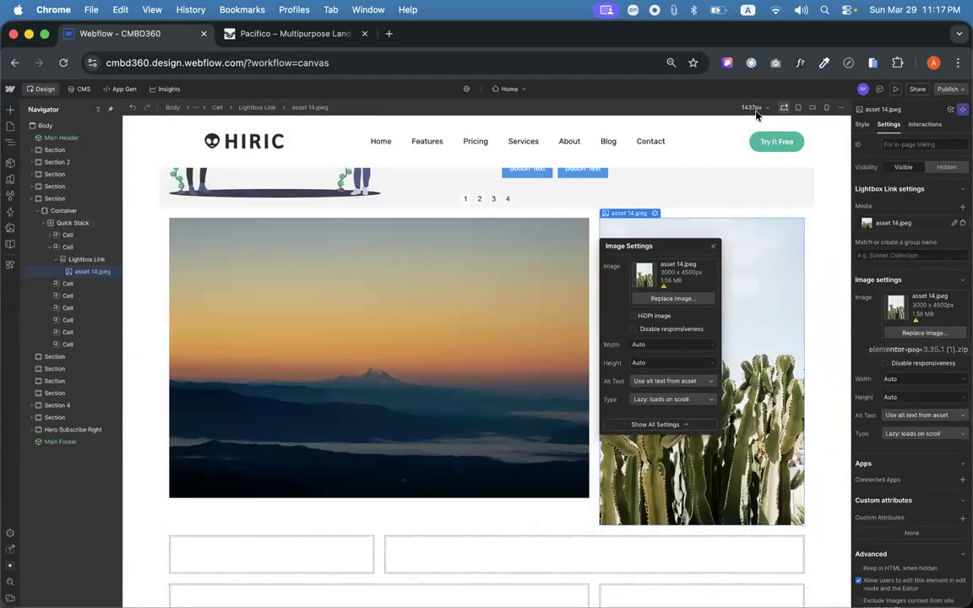
Preview the page, test opening and closing the sunset and cactus images' lightboxes, and return to the design canvas.
key("shift+p")
left_click(690, 362)
left_click(771, 326)
left_click(400, 347)
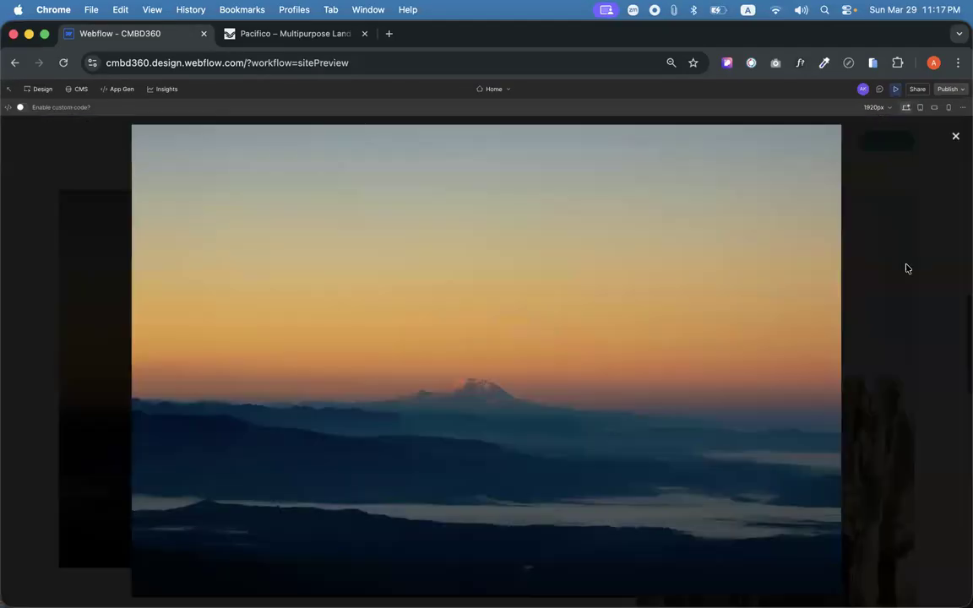
left_click(901, 256)
left_click(534, 341)
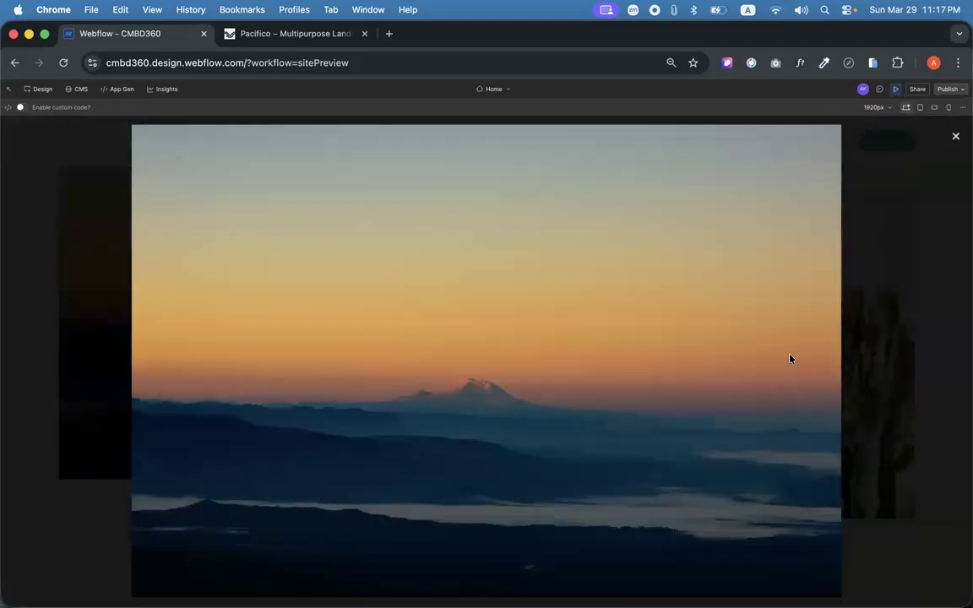
left_click(959, 289)
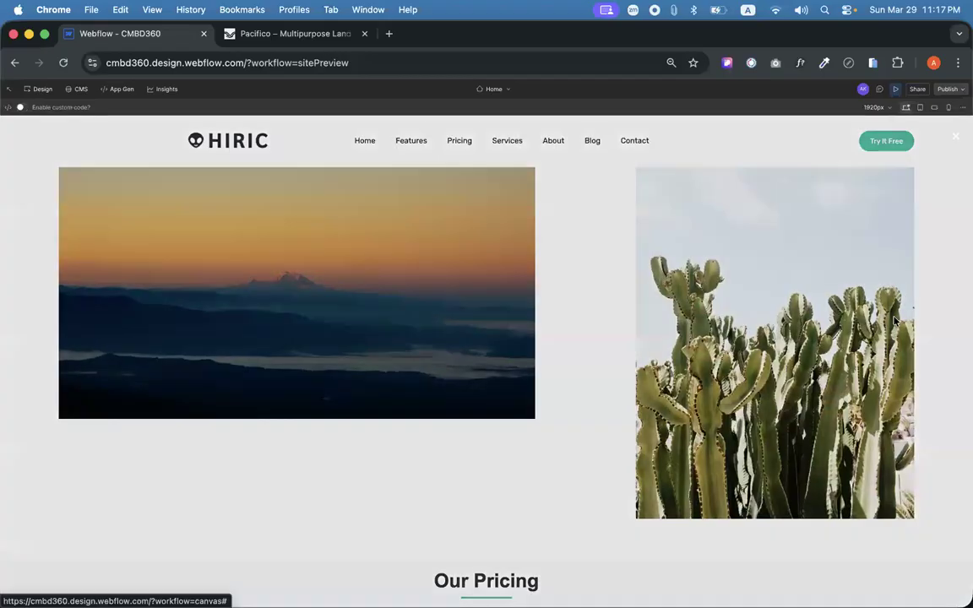
left_click(896, 321)
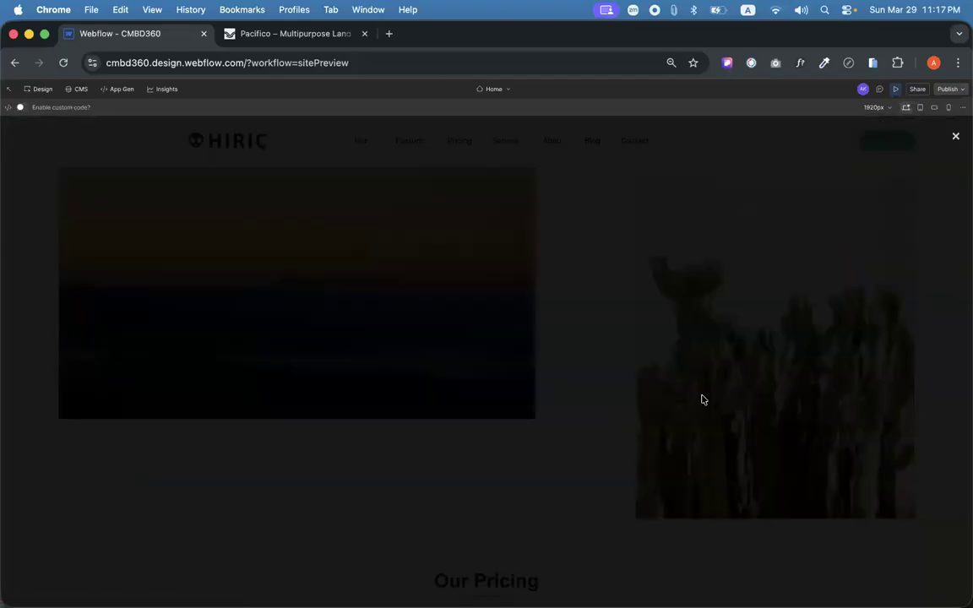
left_click(957, 136)
scroll(929, 144, "down", 5)
scroll(929, 143, "up", 5)
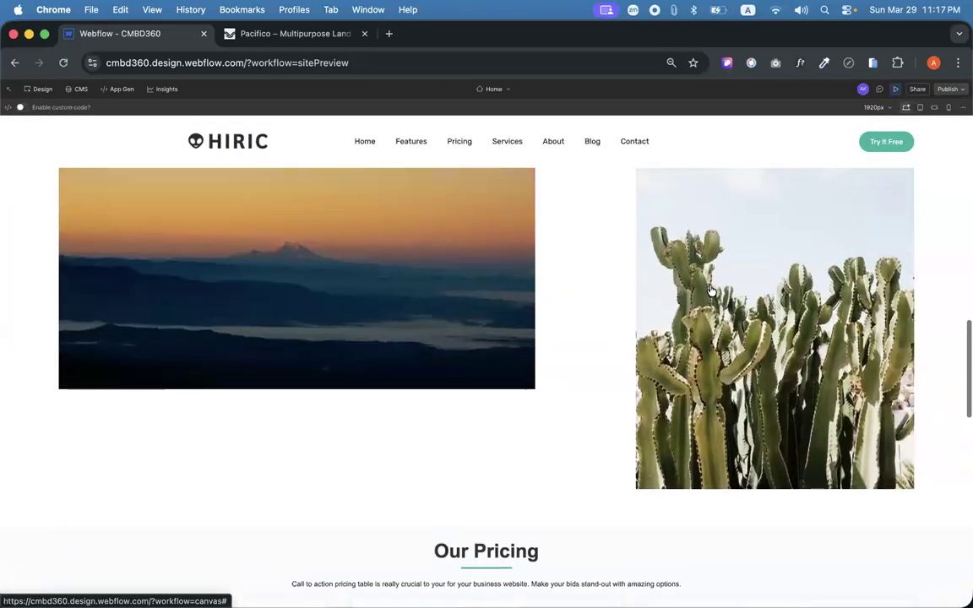
left_click(897, 90)
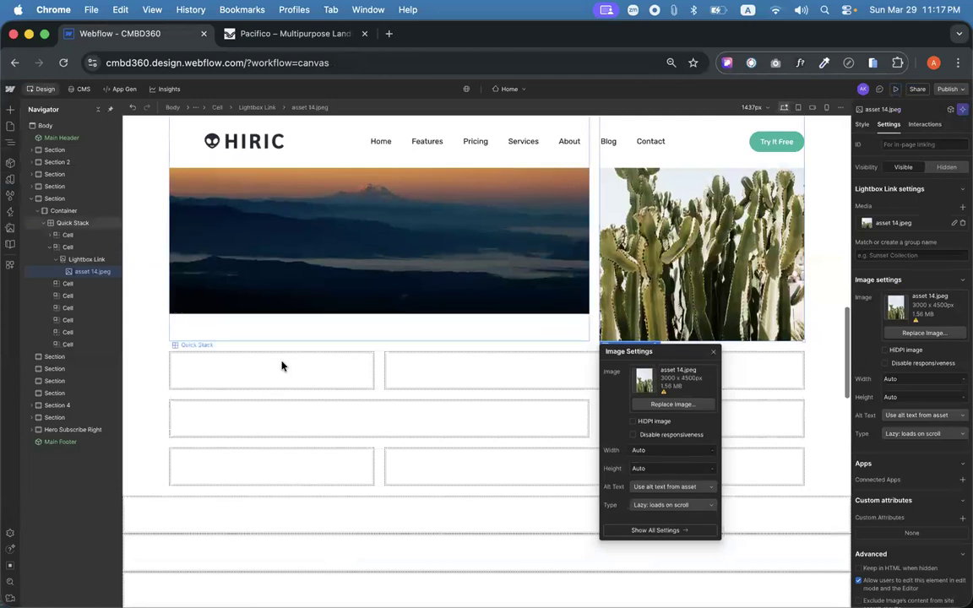
Copy the sunset image's Lightbox Link into the empty first cell of the gallery's second row.
left_click(263, 381)
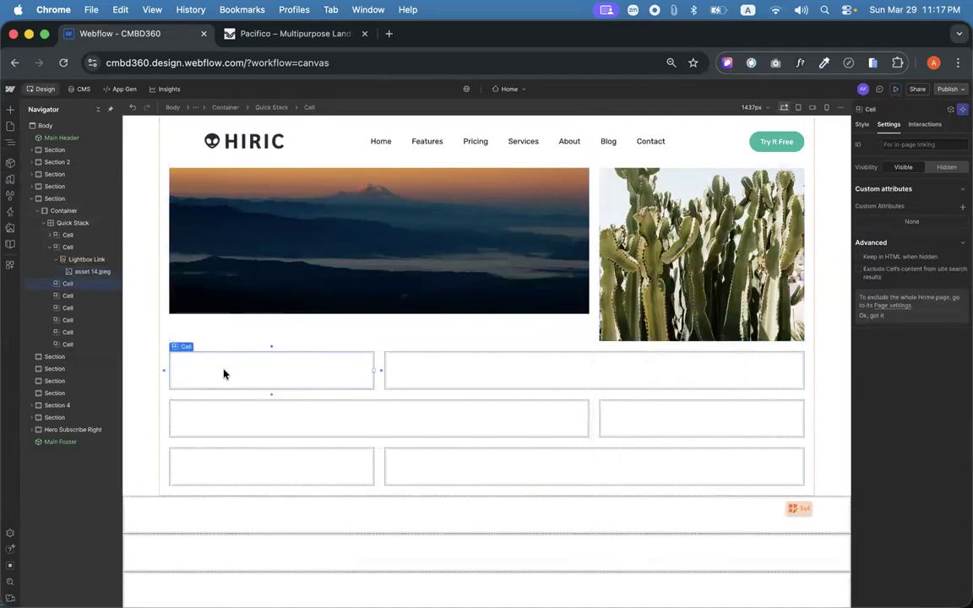
left_click(225, 325)
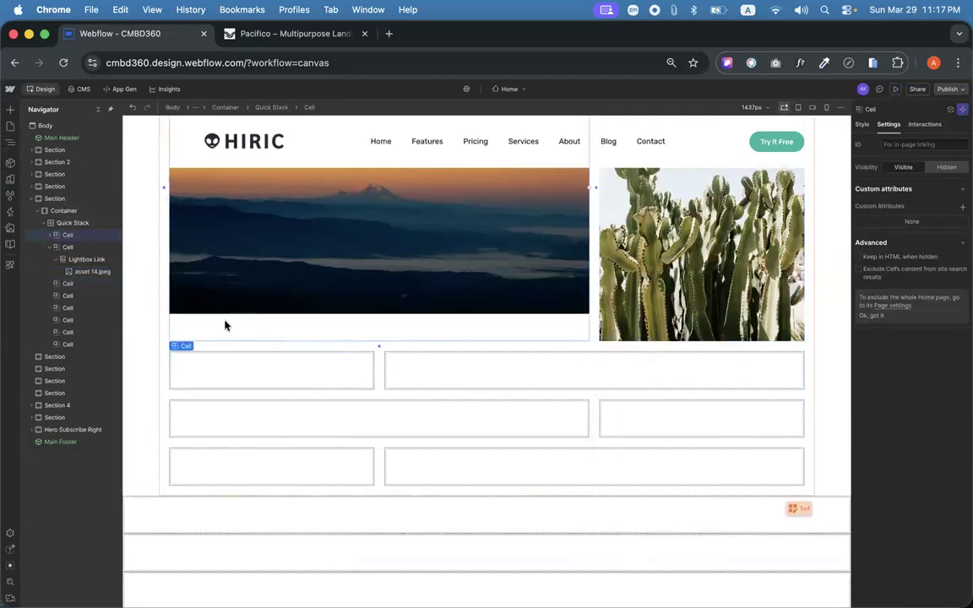
left_click(251, 279)
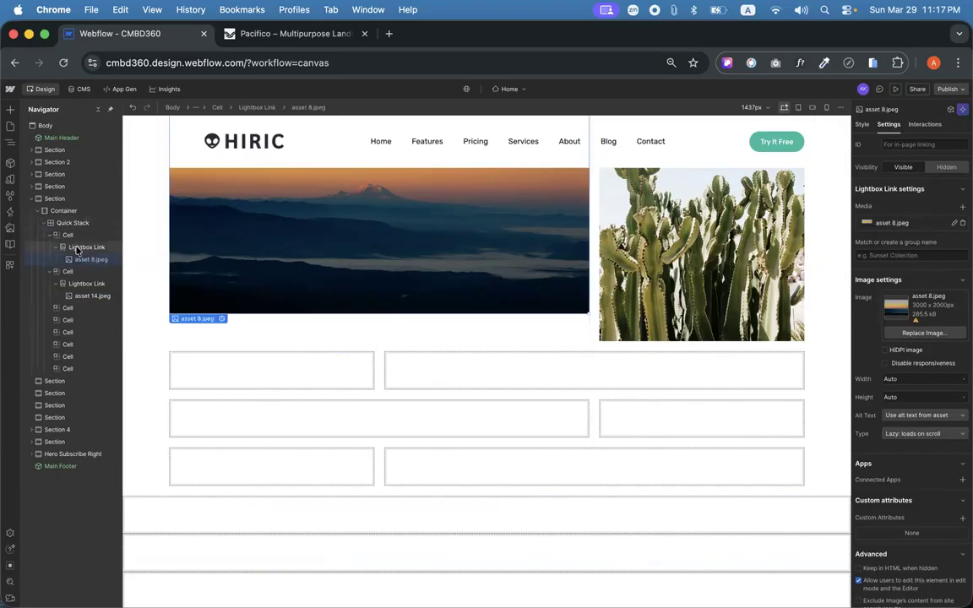
left_click(233, 377)
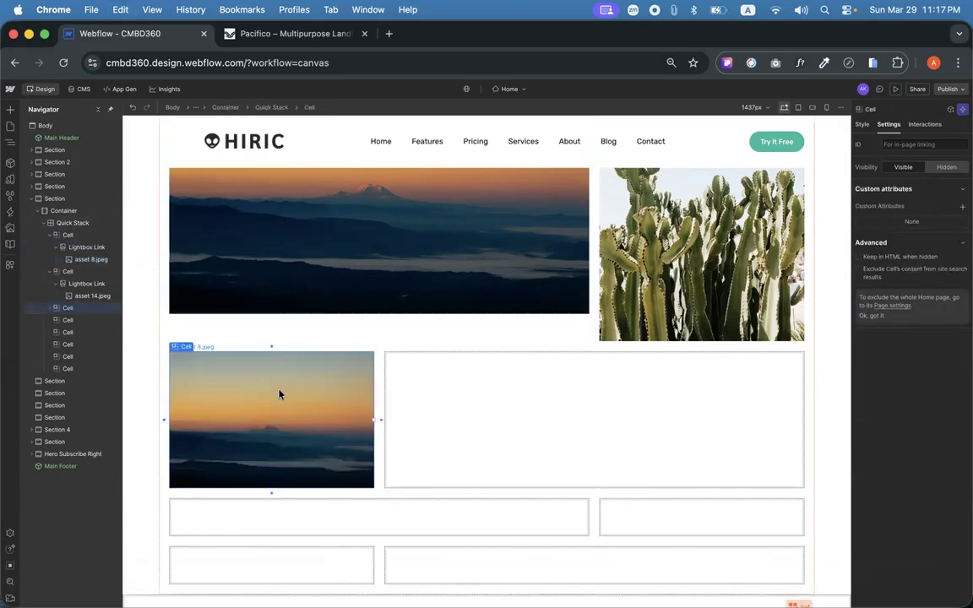
Replace both the thumbnail and the lightbox media in the second row's first cell with asset 5.jpeg.
left_click(279, 394)
left_click(222, 347)
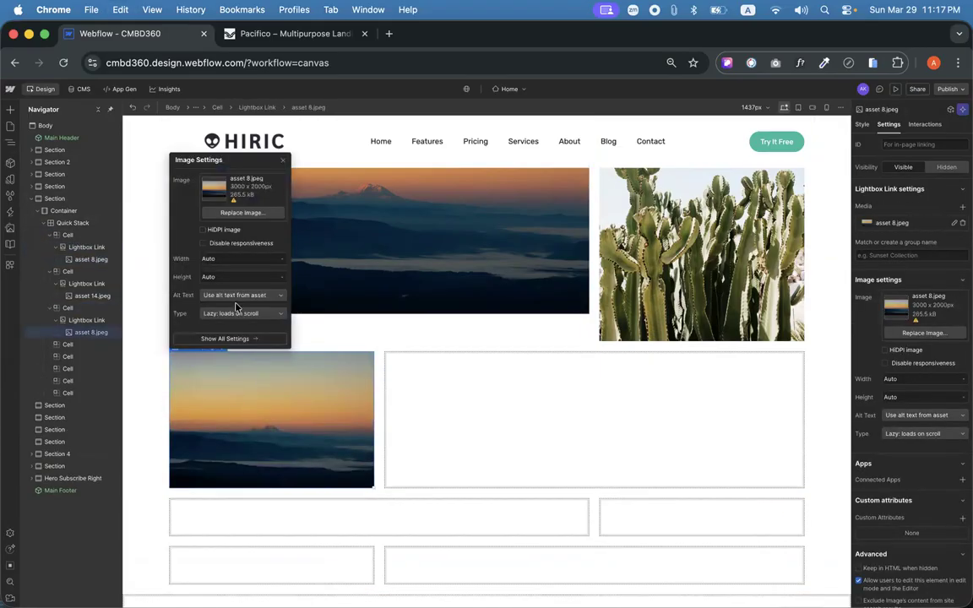
left_click(230, 212)
left_click(81, 326)
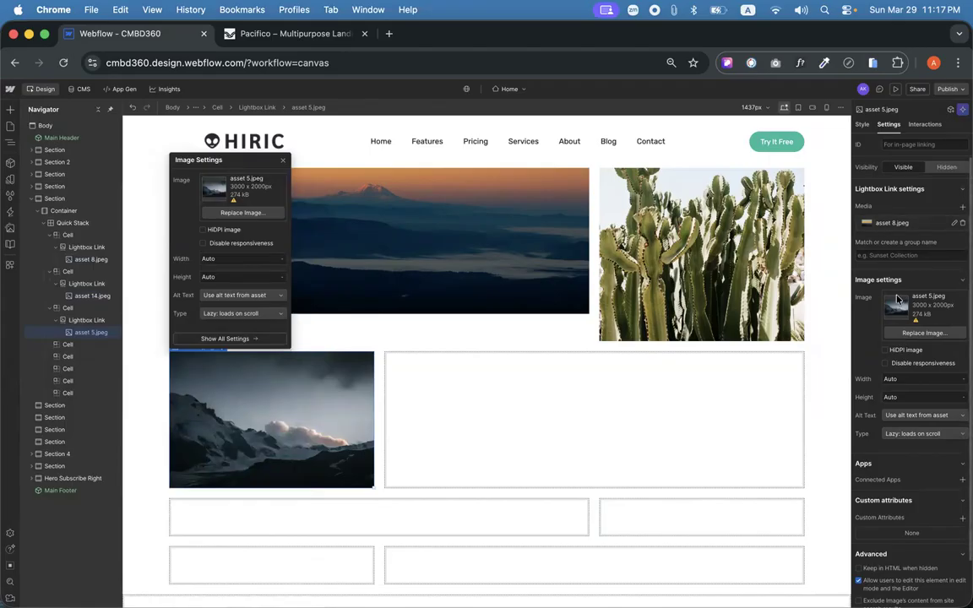
left_click(896, 223)
left_click(897, 272)
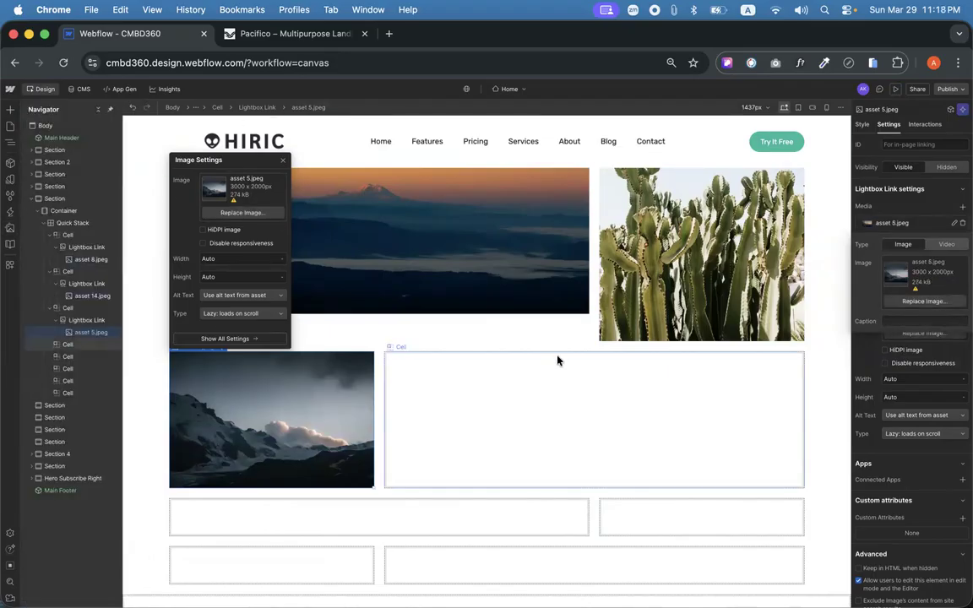
left_click(558, 358)
left_click(642, 292)
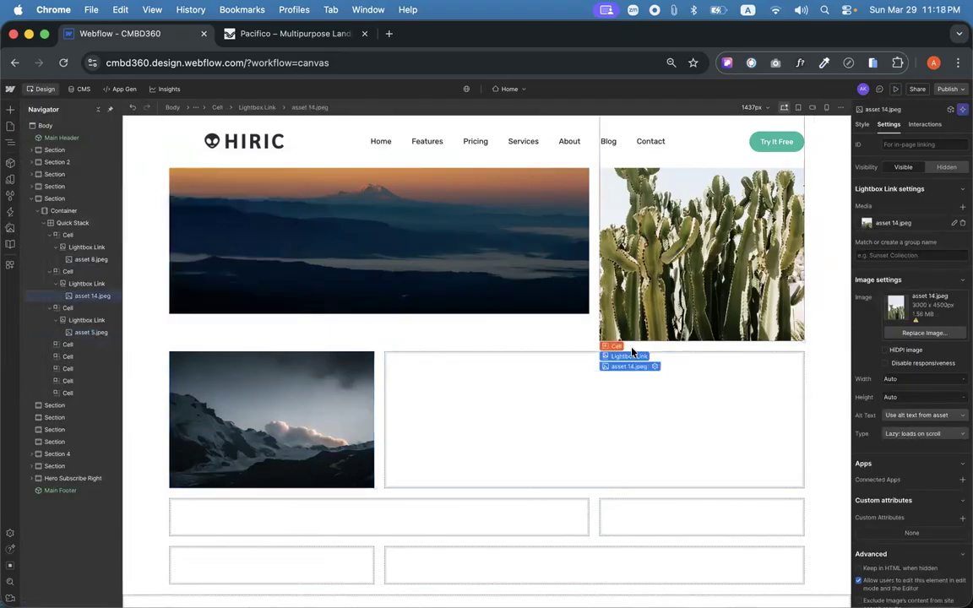
left_click(627, 357)
left_click(491, 415)
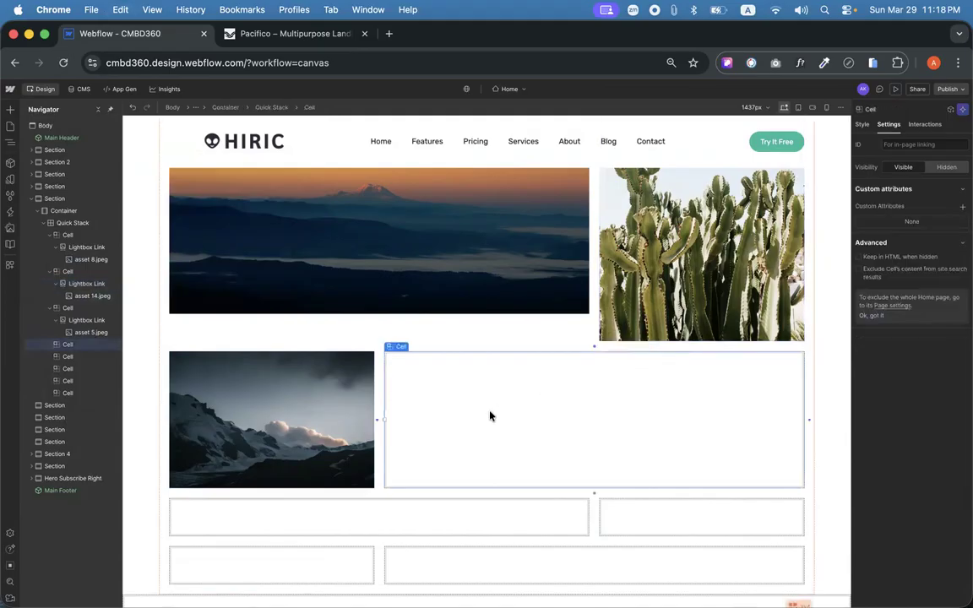
key("cmd+v")
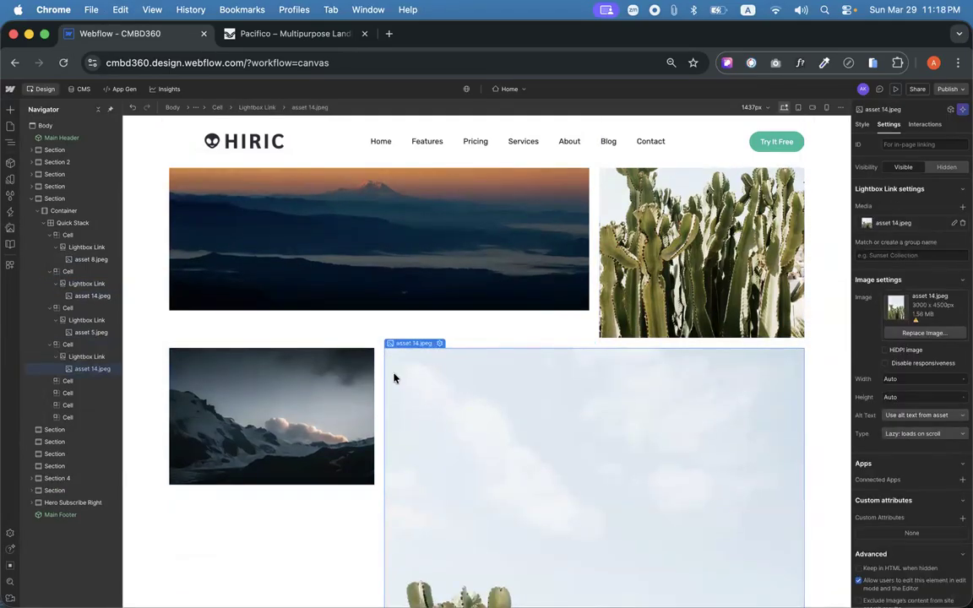
left_click(254, 409)
left_click(460, 425)
key("Delete")
key("Delete")
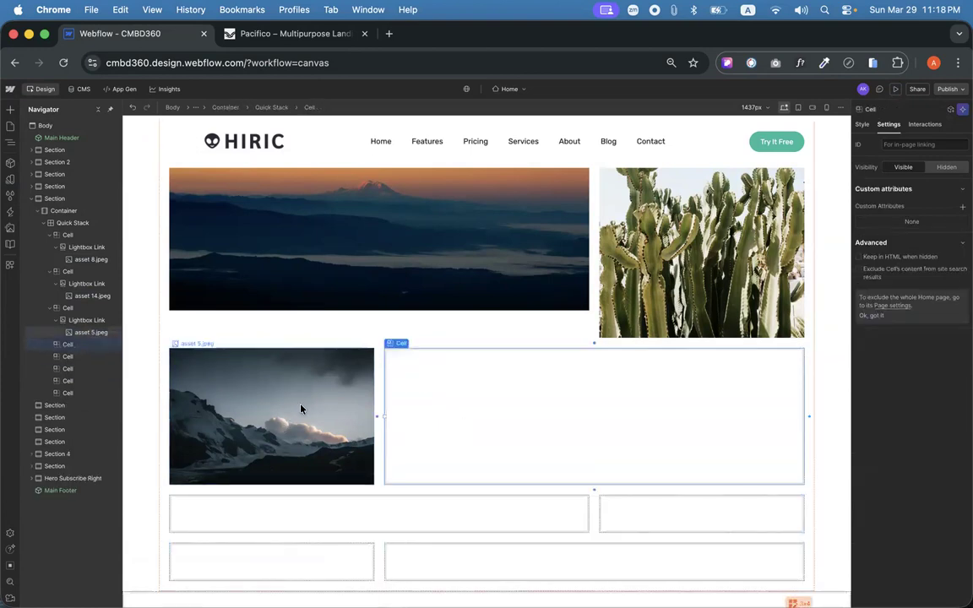
Move the mountain image's Lightbox Link from the second row's first cell into the wide empty cell beside it.
left_click(271, 363)
left_click(193, 337)
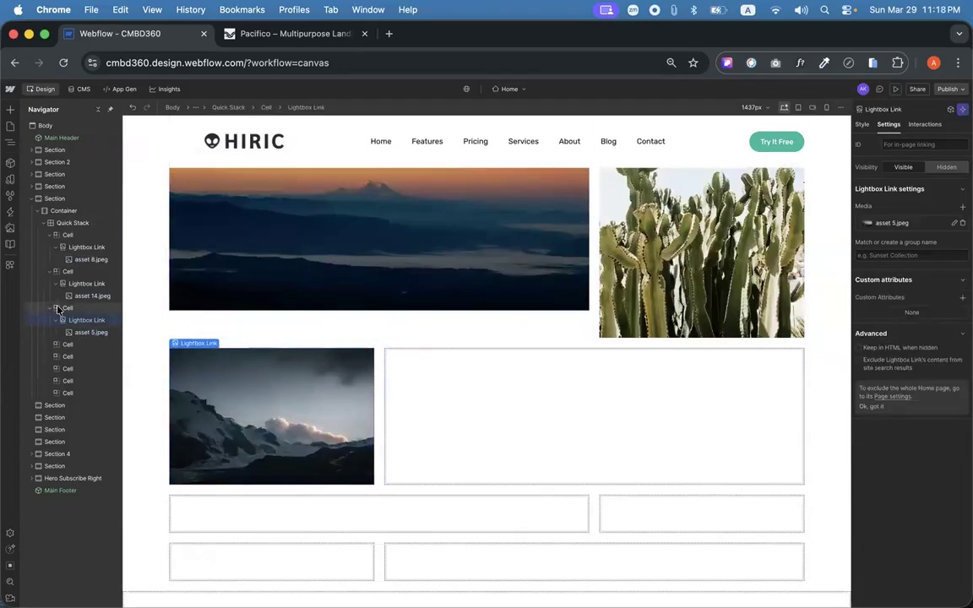
left_click_drag(68, 320, 470, 378)
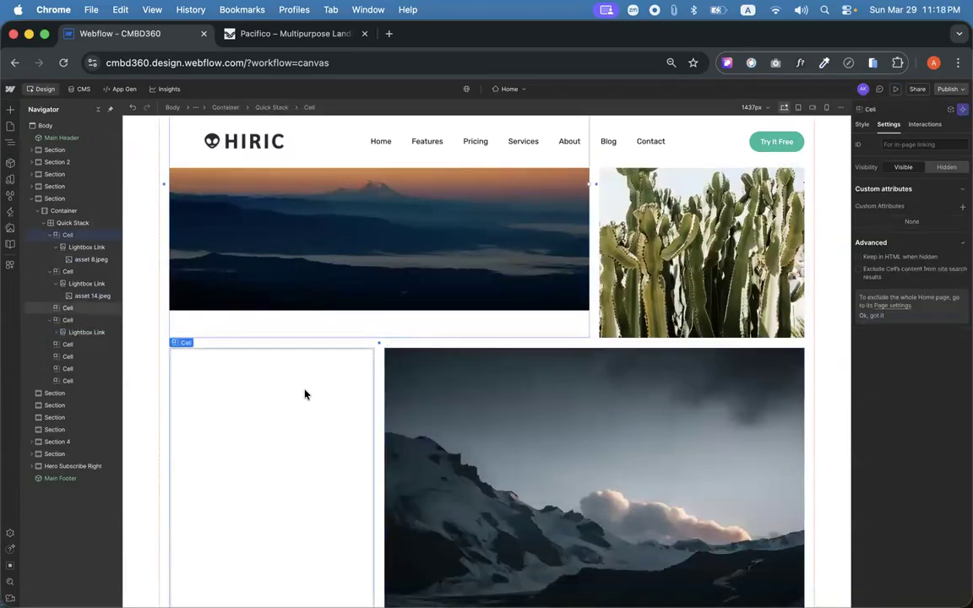
Copy the cactus image's Lightbox Link into the empty first cell of the gallery's second row.
left_click(697, 267)
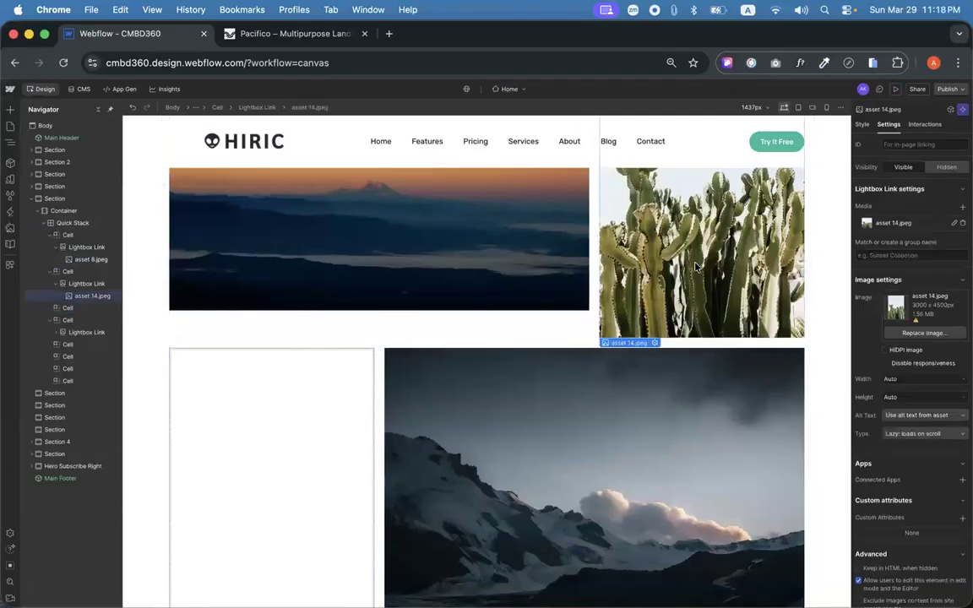
left_click(605, 341)
left_click_drag(603, 341, 253, 397)
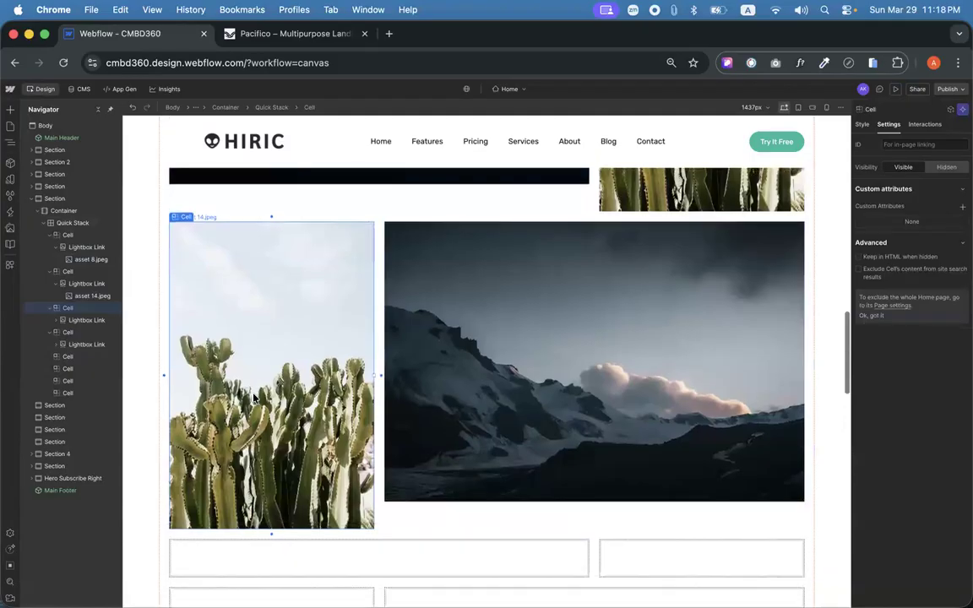
Replace the thumbnail and the lightbox media of the copied cactus Lightbox Link in the second row with asset 39.jpeg.
scroll(231, 328, "up", 2)
left_click(203, 308)
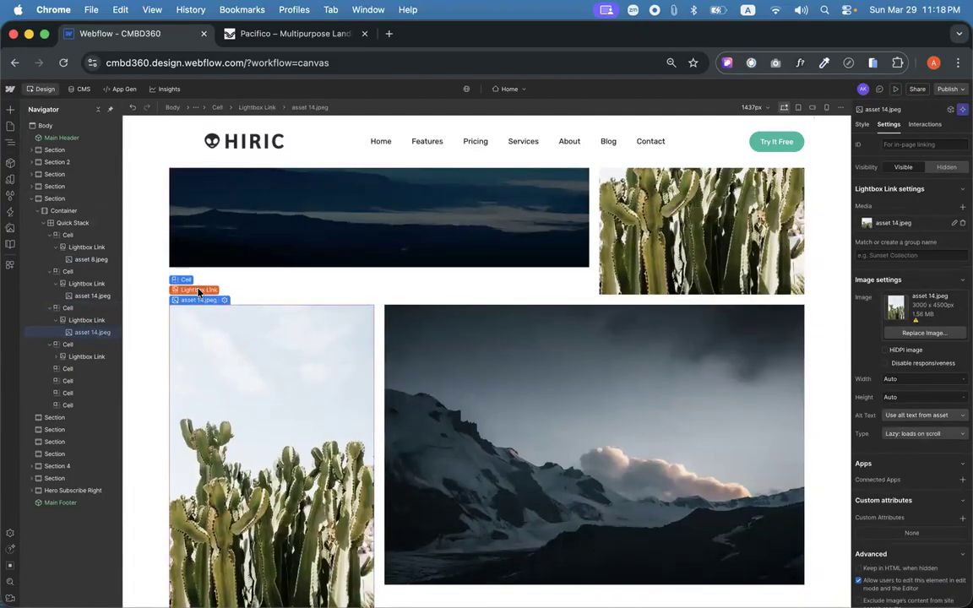
left_click(199, 290)
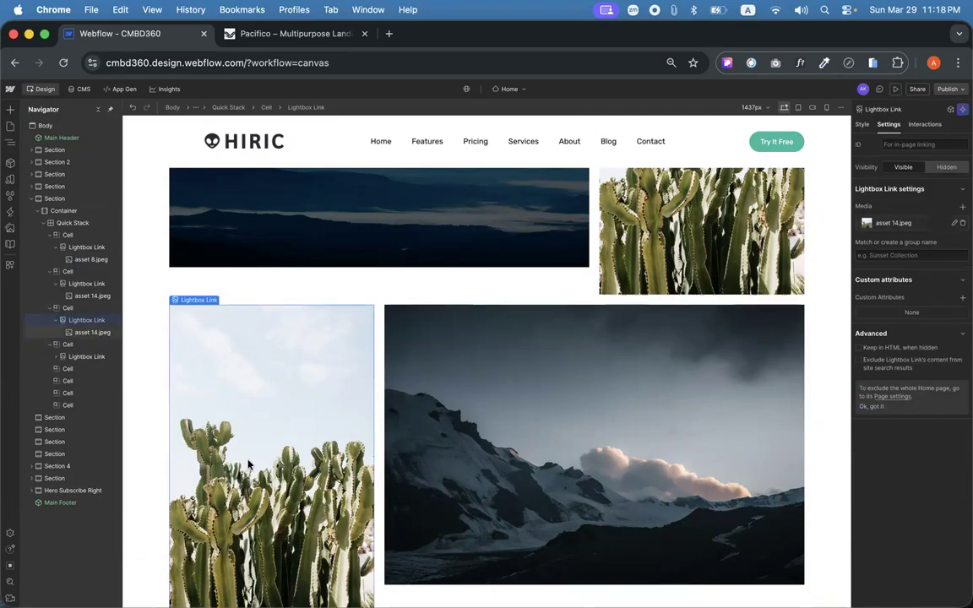
left_click(224, 420)
left_click(924, 333)
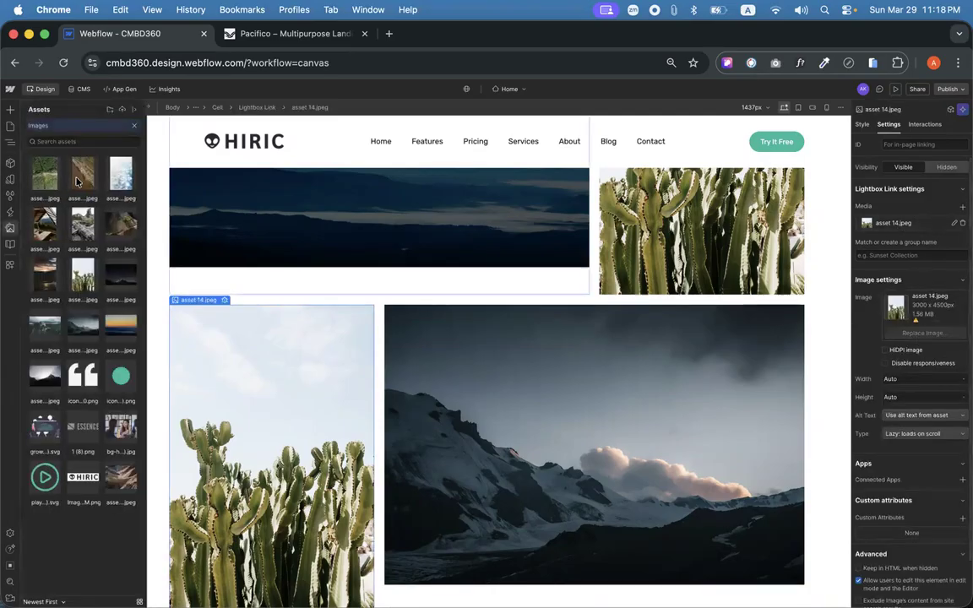
left_click(82, 287)
left_click(30, 247)
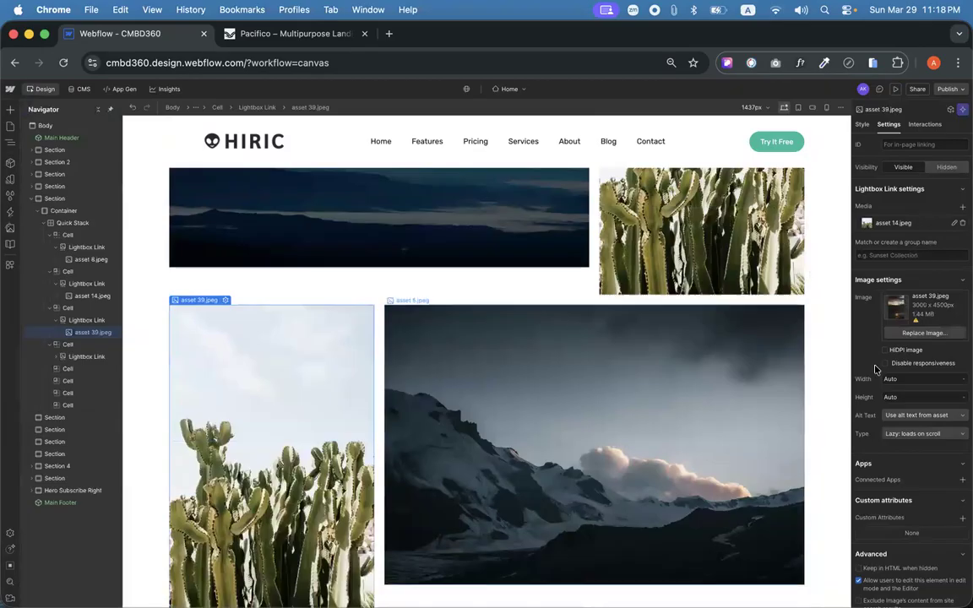
left_click(897, 225)
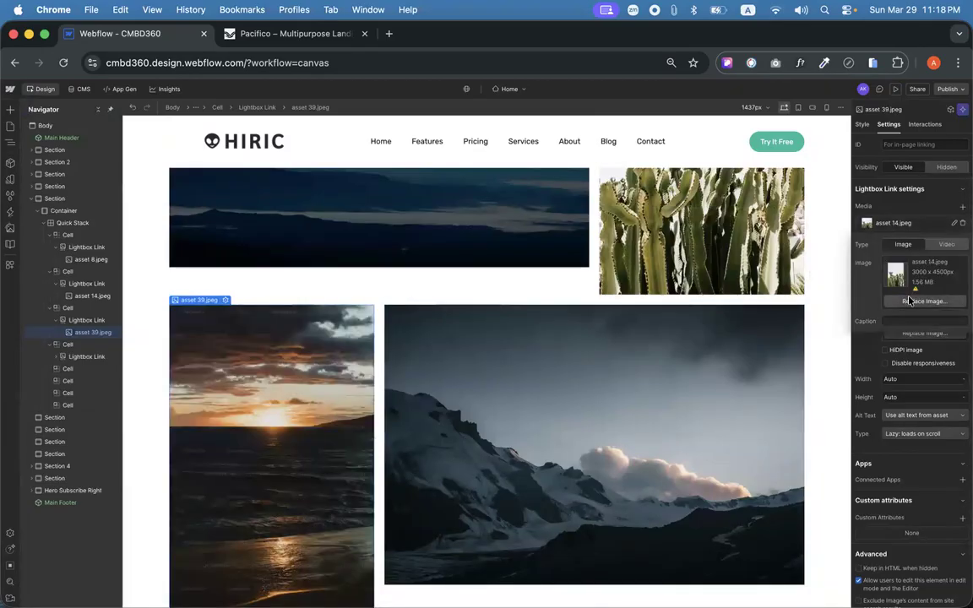
left_click(910, 301)
left_click(81, 191)
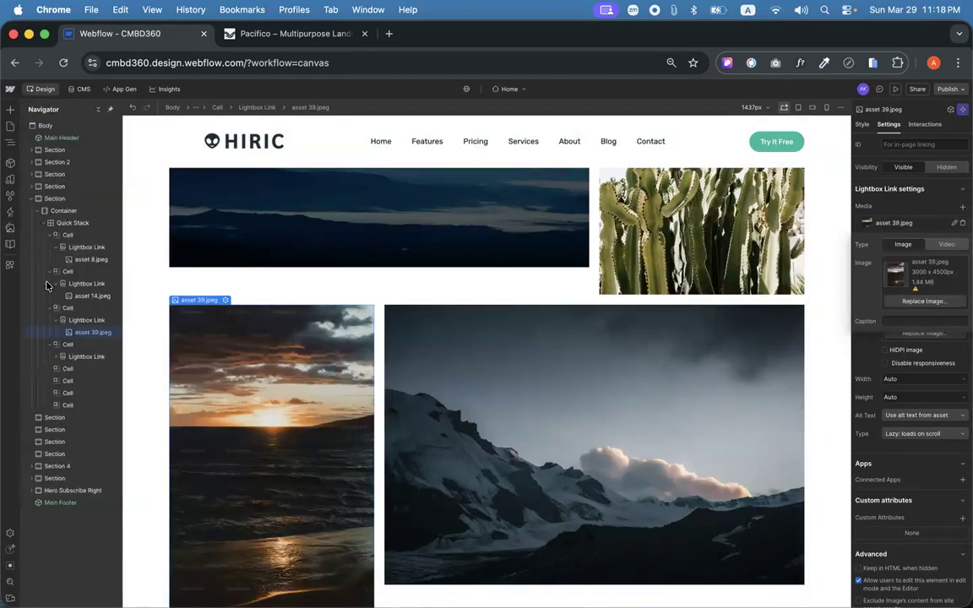
scroll(584, 387, "down", 1)
scroll(584, 386, "up", 1)
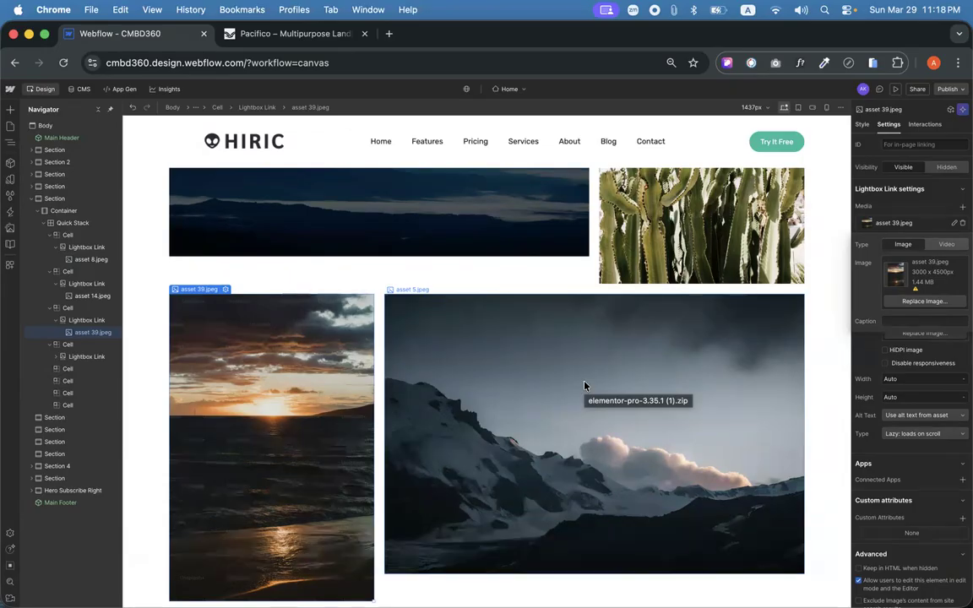
scroll(467, 387, "down", 5)
scroll(463, 387, "up", 9)
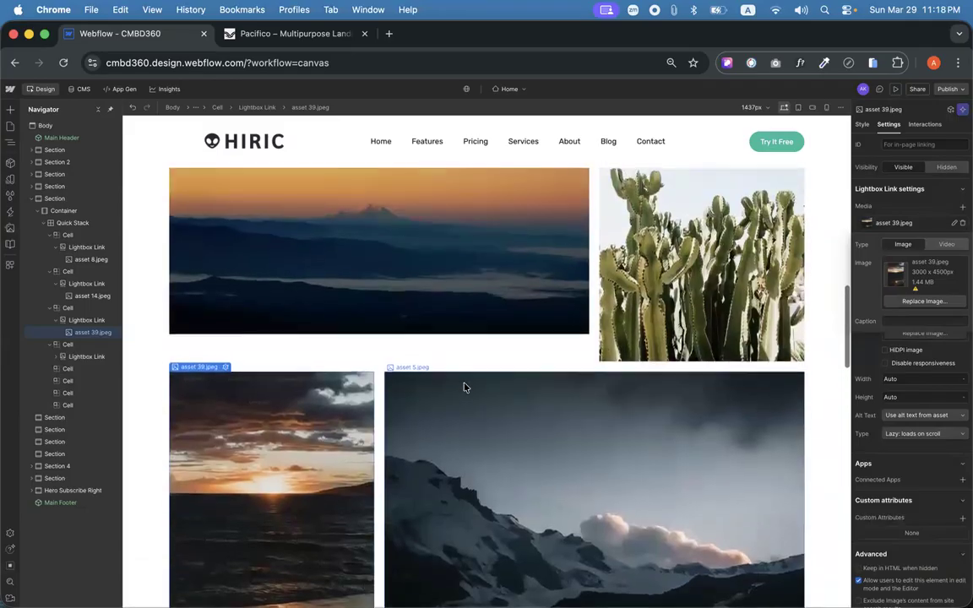
scroll(463, 387, "down", 10)
left_click(557, 393)
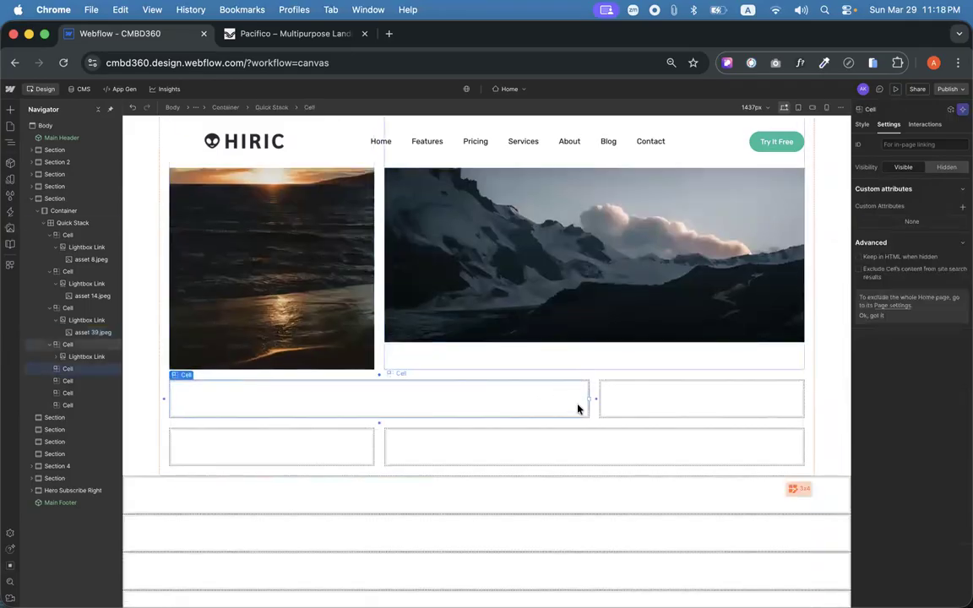
scroll(578, 406, "up", 8)
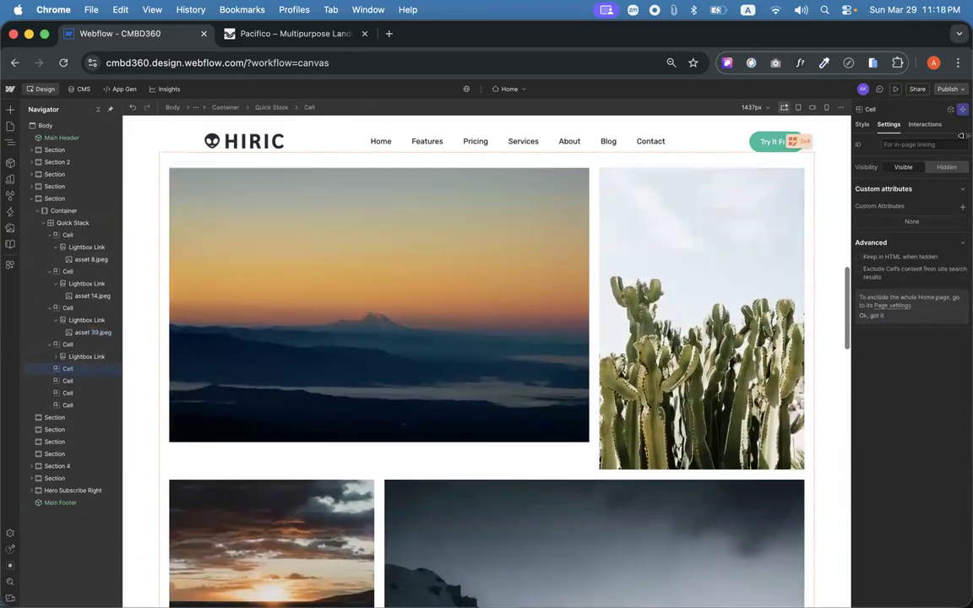
Publish the site to the staging domain cmbd360.webflow.io.
left_click(948, 89)
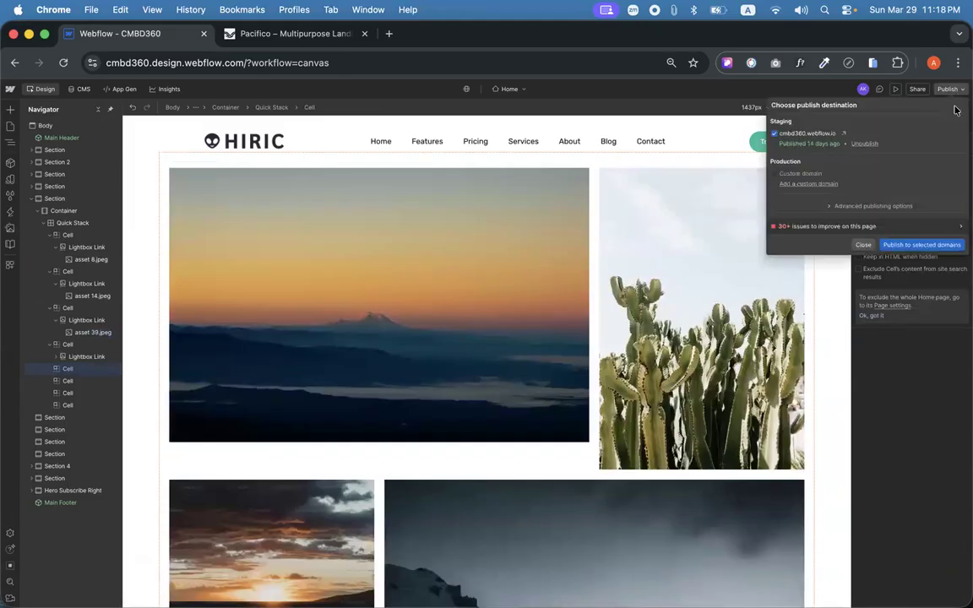
left_click(921, 244)
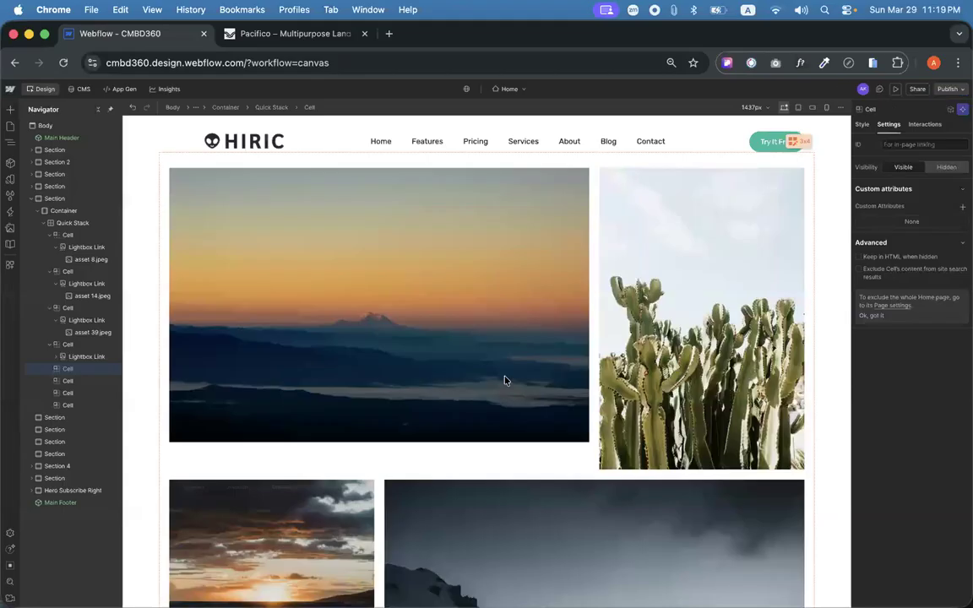
left_click(450, 355)
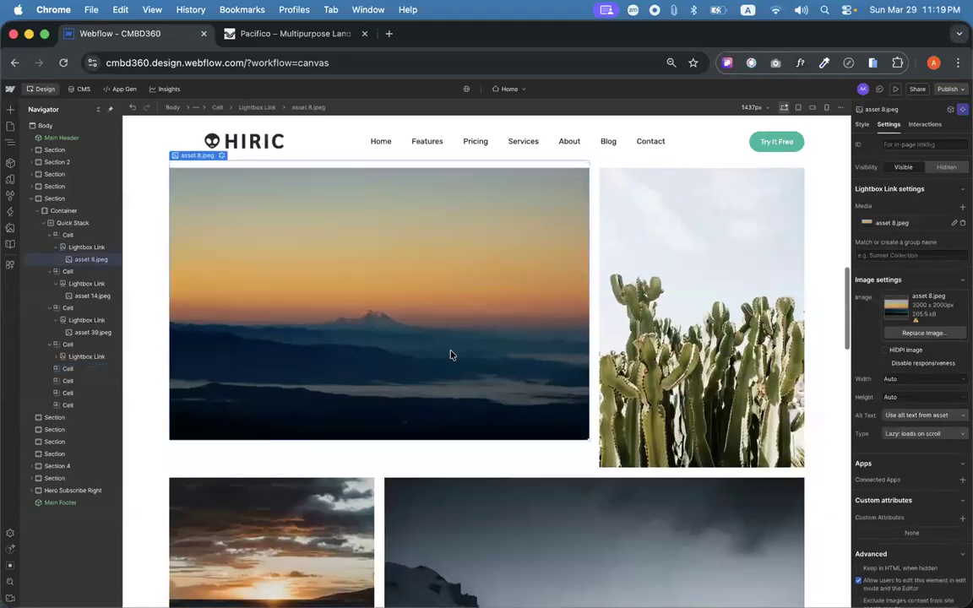
scroll(452, 355, "down", 2)
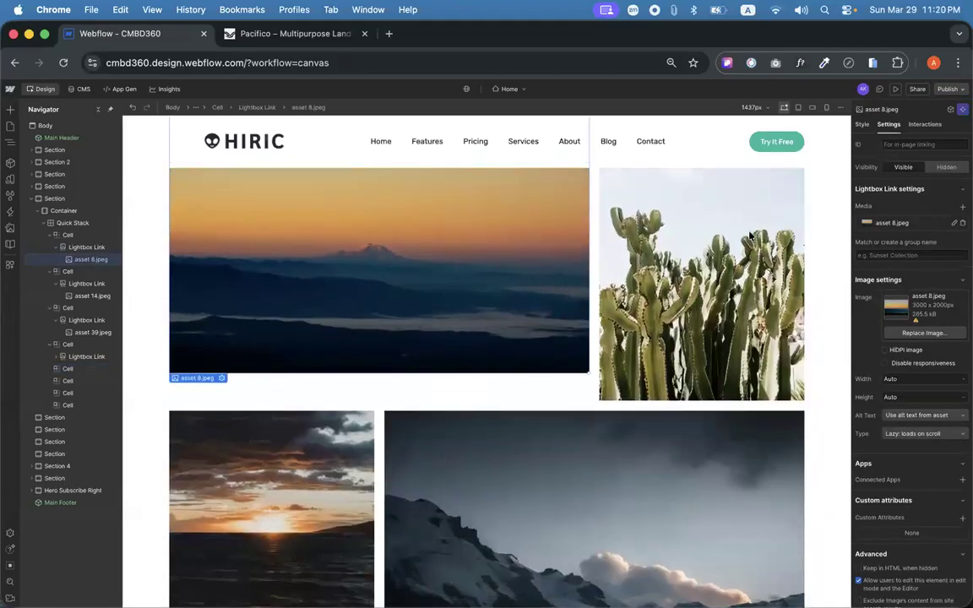
left_click(947, 89)
left_click(922, 245)
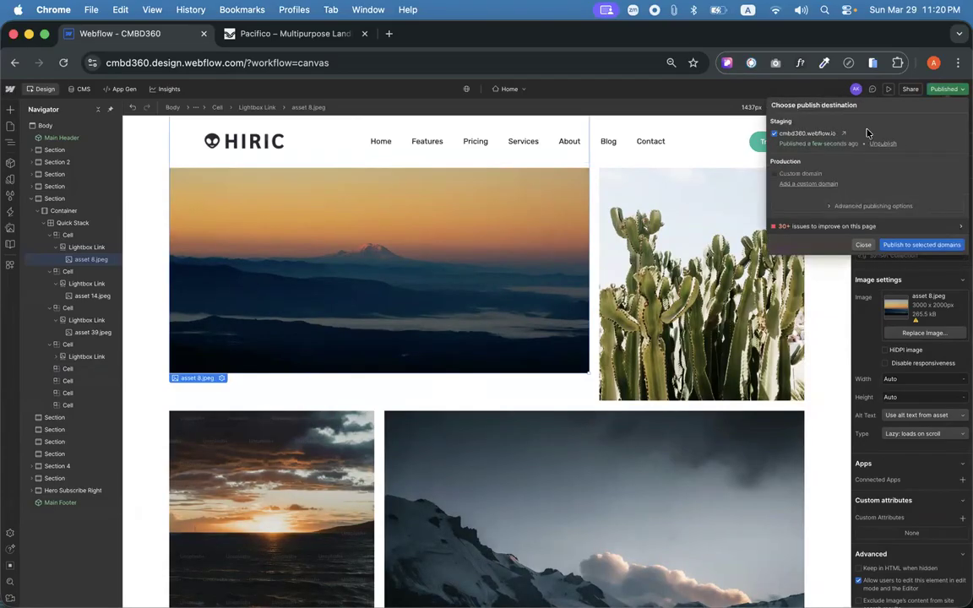
Test the sunset and cactus images' lightboxes on the published staging site, and return to the Webflow Designer.
left_click(843, 134)
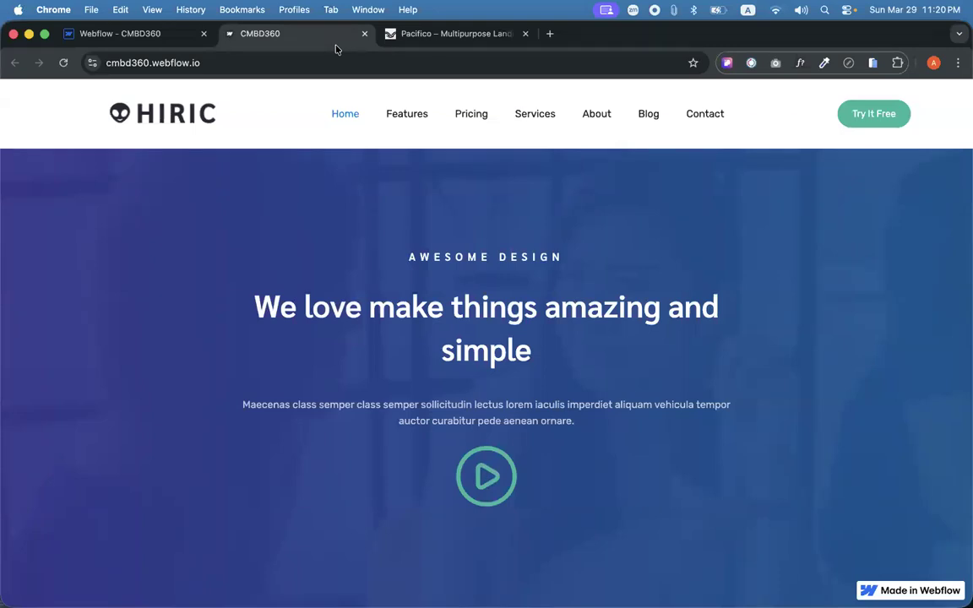
scroll(326, 322, "down", 20)
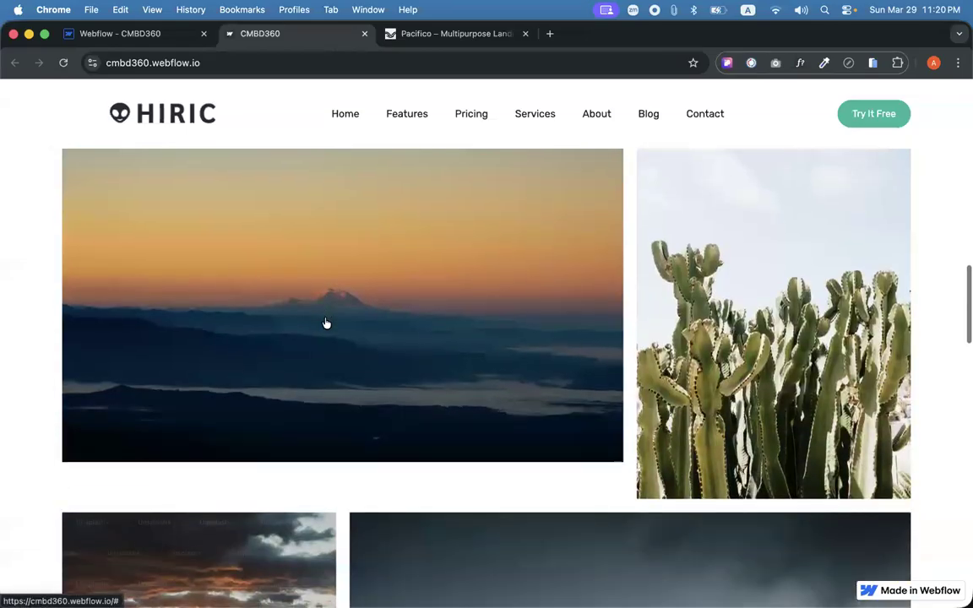
left_click(524, 319)
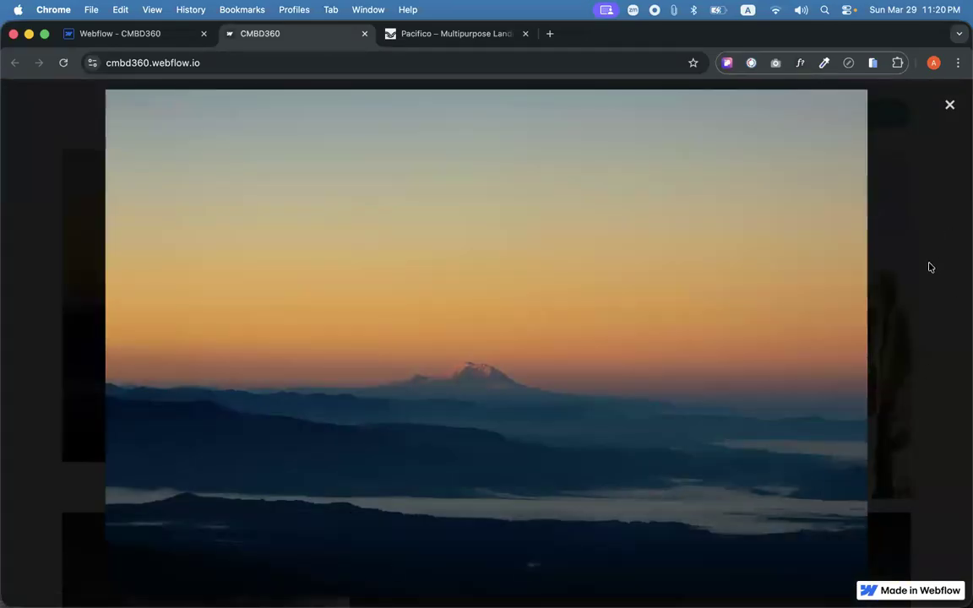
left_click(924, 319)
left_click(832, 379)
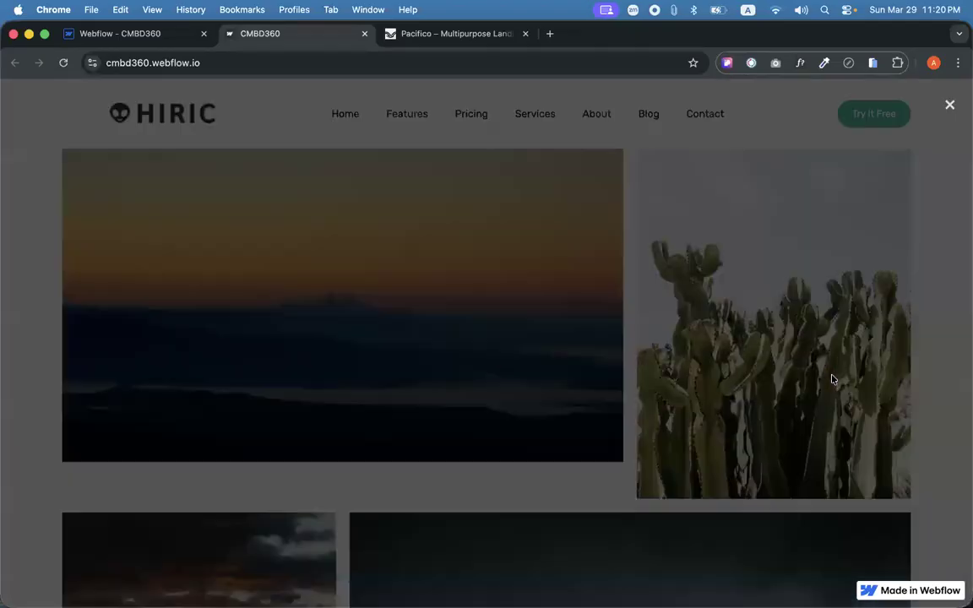
left_click(127, 33)
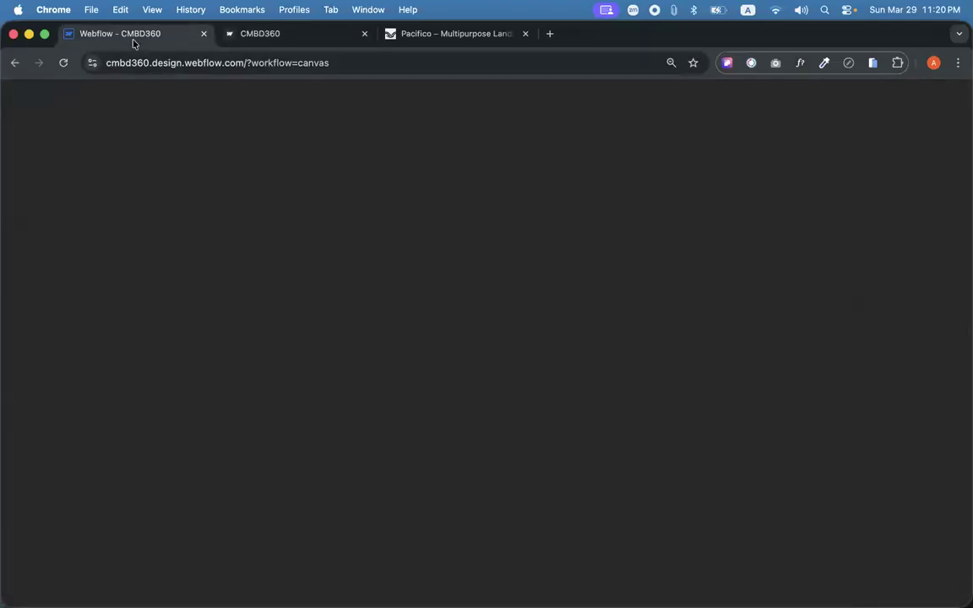
Assign the sunset image's Lightbox Link to a new group named portfolio and copy the group name.
left_click(387, 362)
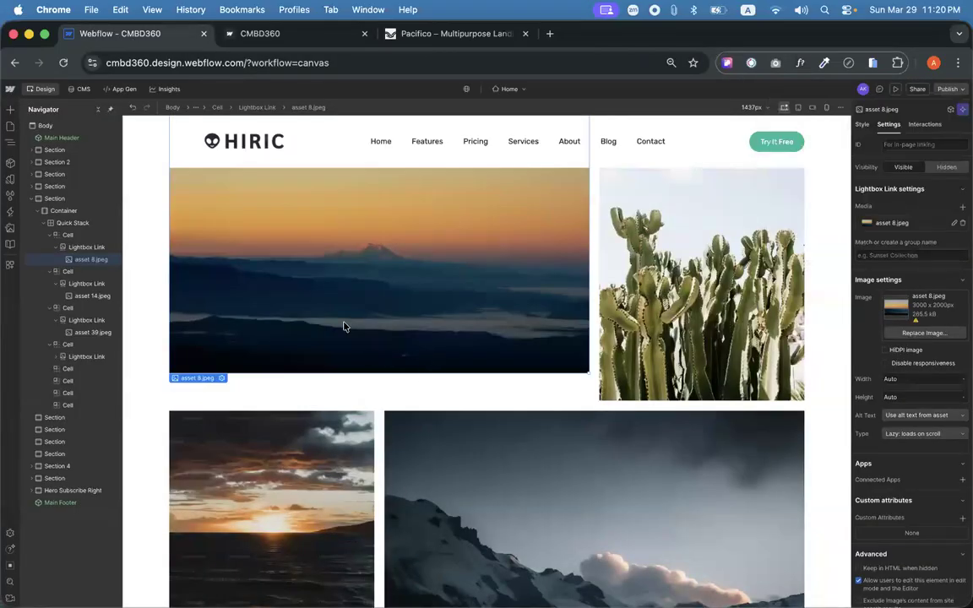
scroll(344, 326, "up", 2)
scroll(204, 411, "up", 1)
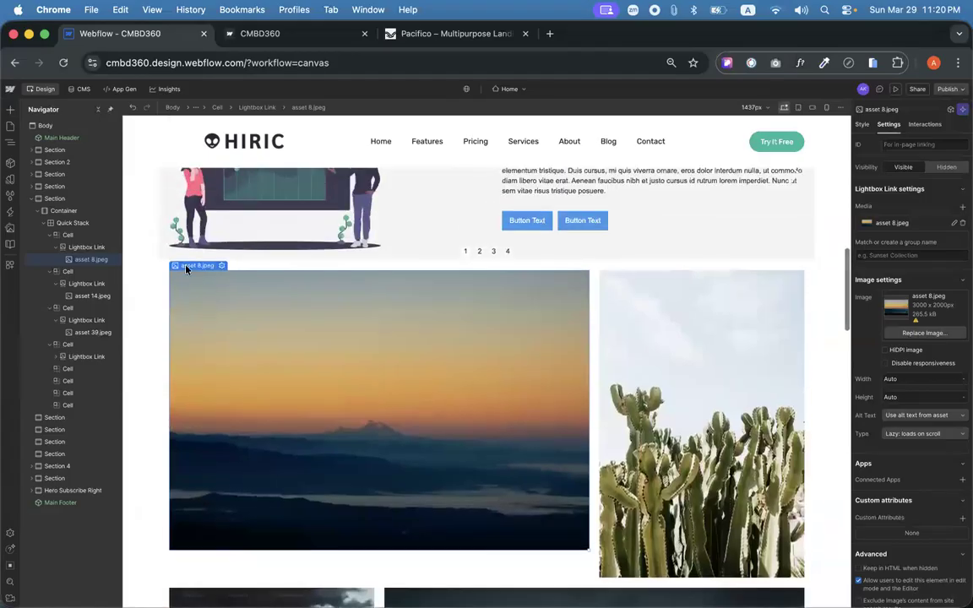
left_click(188, 268)
left_click(184, 256)
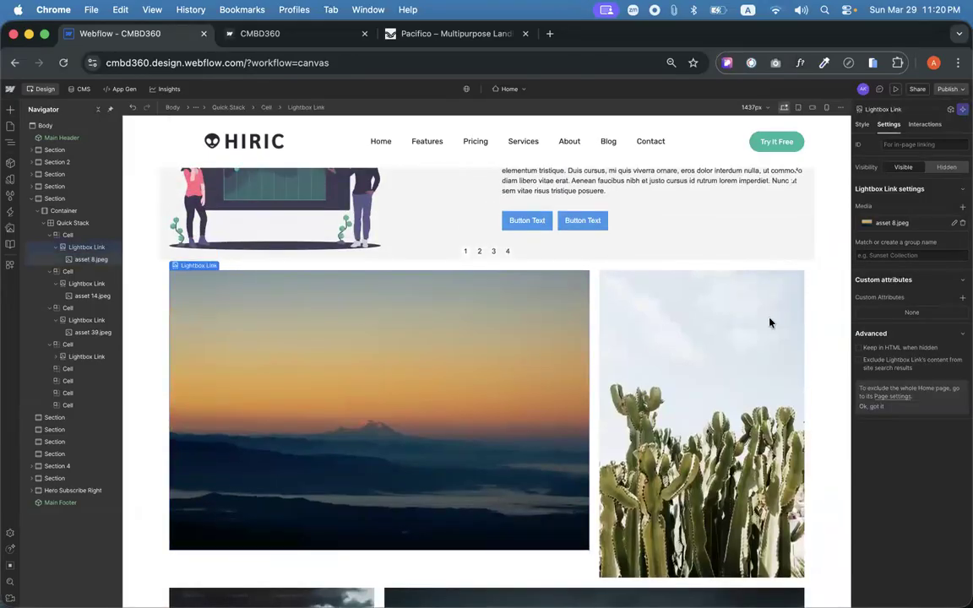
left_click(904, 255)
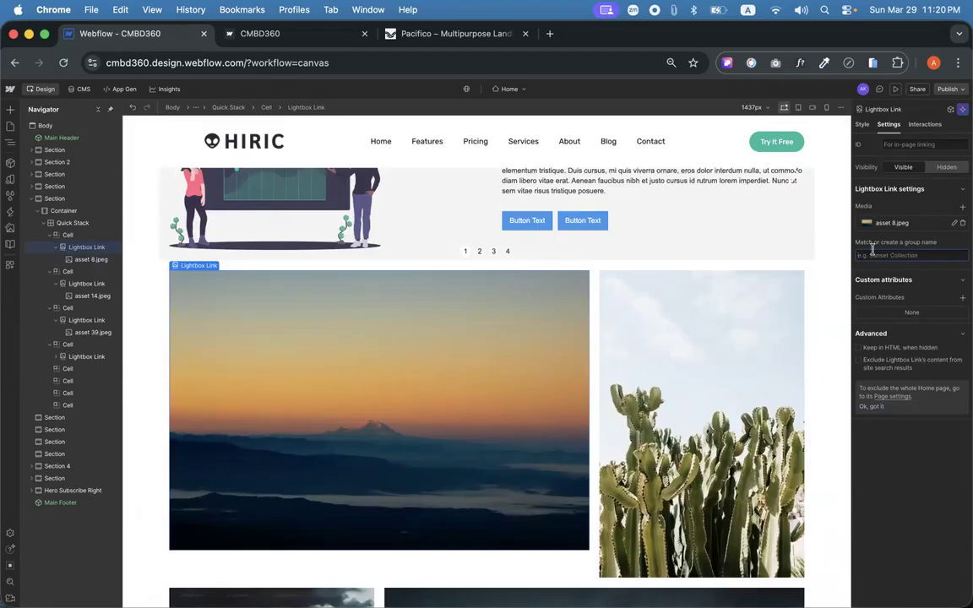
type("portfolio")
key("super+a")
key("super+c")
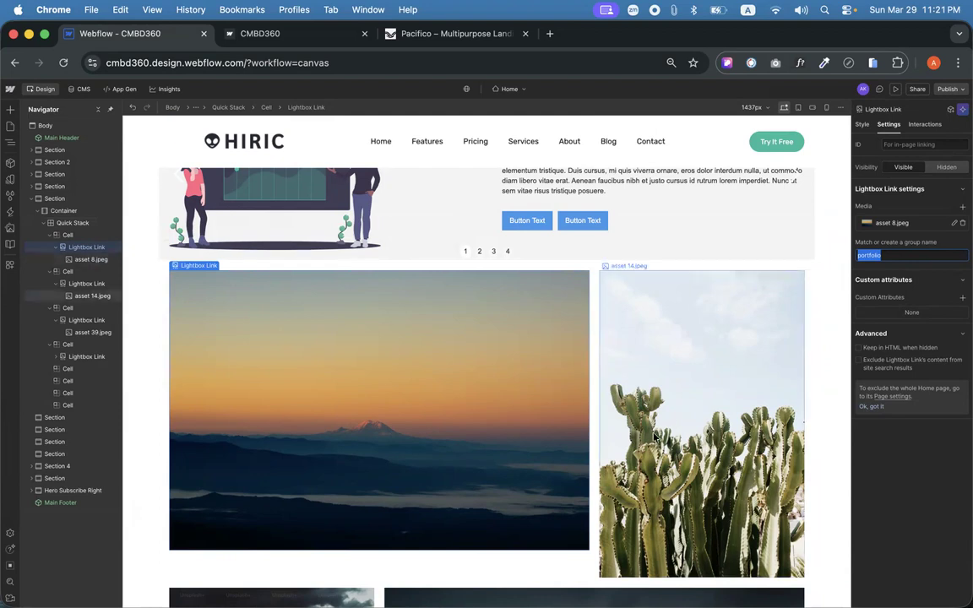
Set the group name of the cactus image's Lightbox Link to portfolio.
left_click(623, 264)
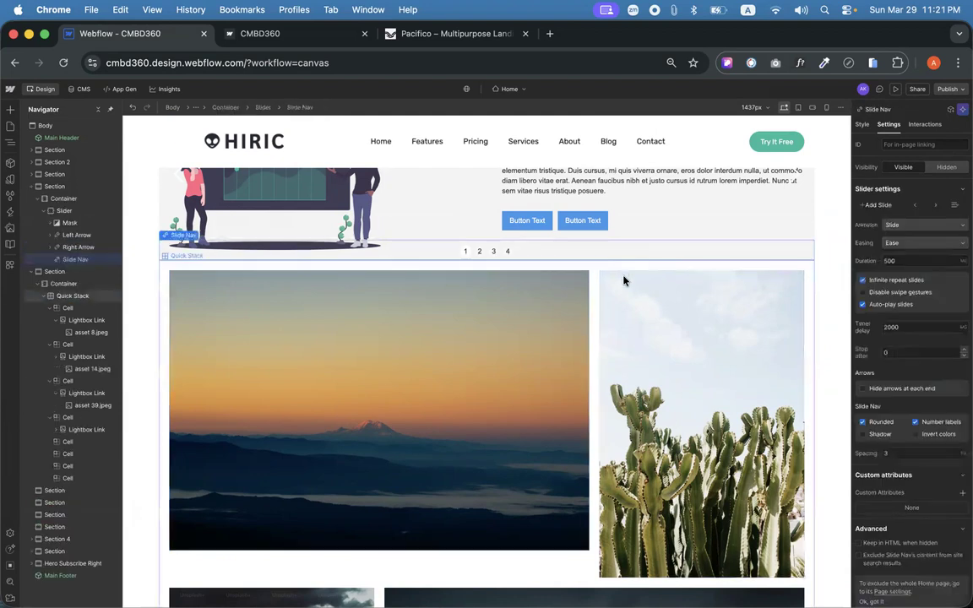
left_click(624, 278)
left_click(615, 258)
left_click(875, 256)
type("portfolio")
Add the lightboxes of both second-row gallery images, asset 39.jpeg and asset 5.jpeg, to the portfolio group.
scroll(621, 408, "down", 1)
scroll(621, 408, "down", 2)
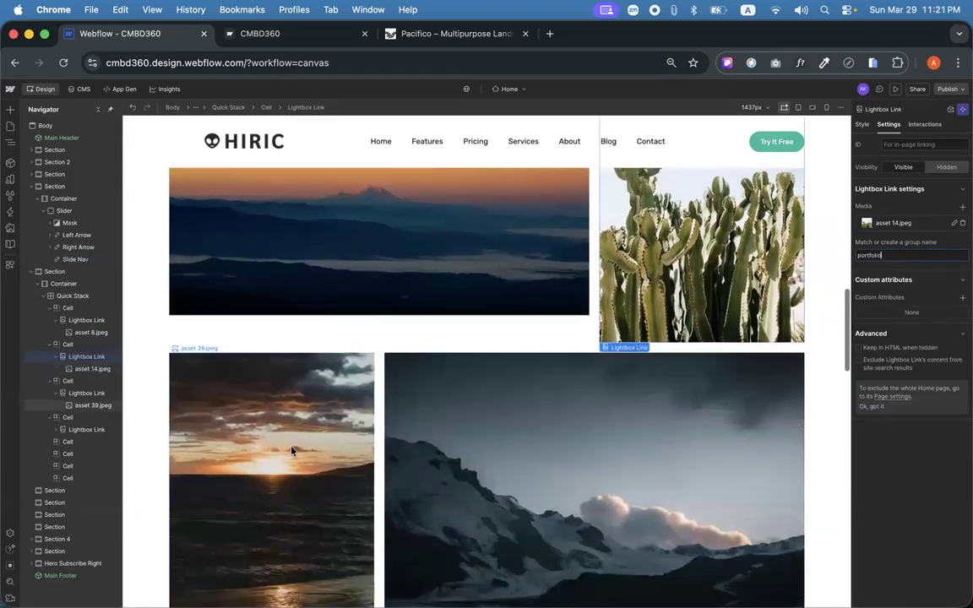
left_click(262, 400)
left_click(883, 256)
key("super+v")
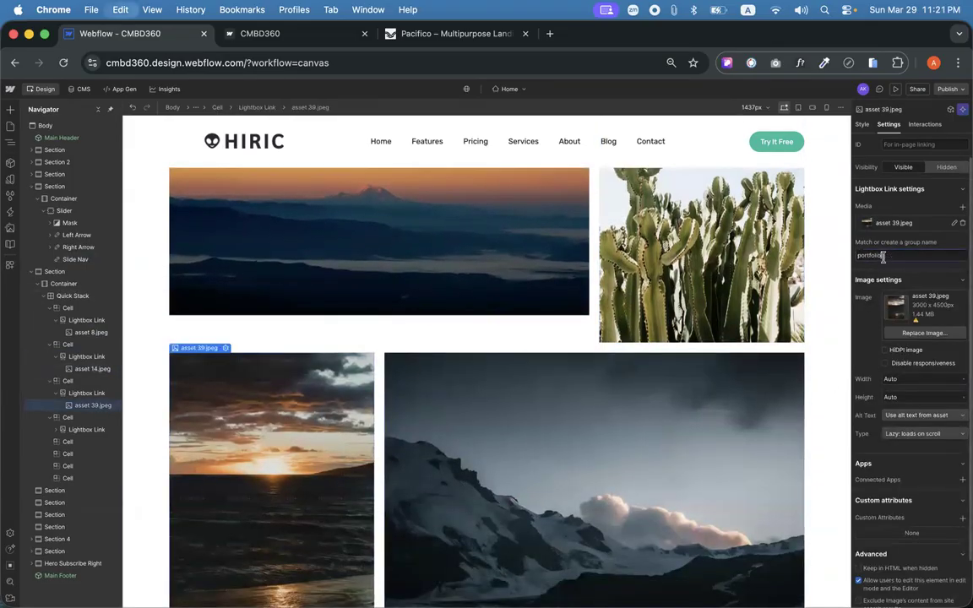
left_click(615, 401)
left_click(885, 255)
key("super+v")
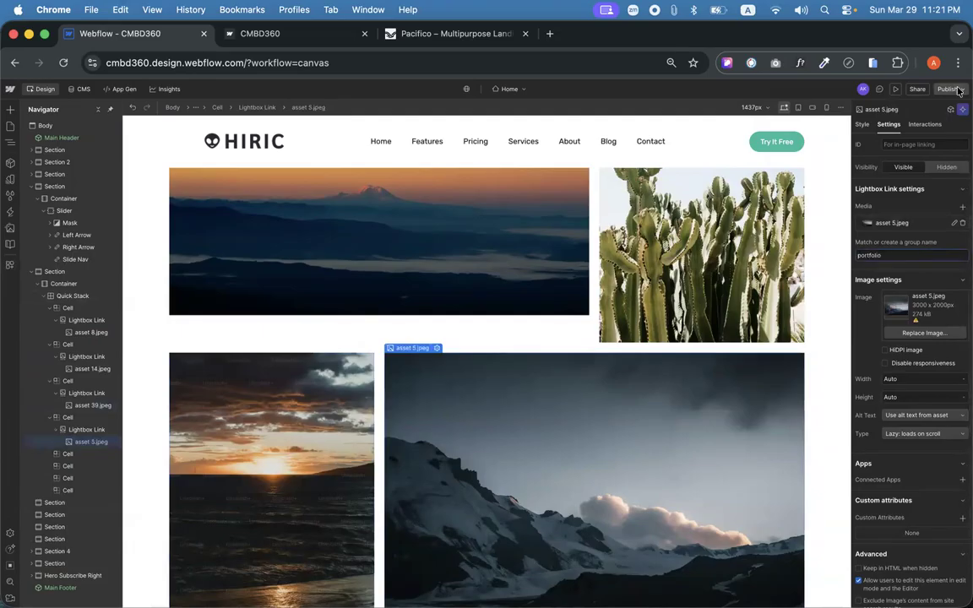
Publish the site to the staging domain cmbd360.webflow.io and switch to the published page.
left_click(948, 89)
left_click(895, 246)
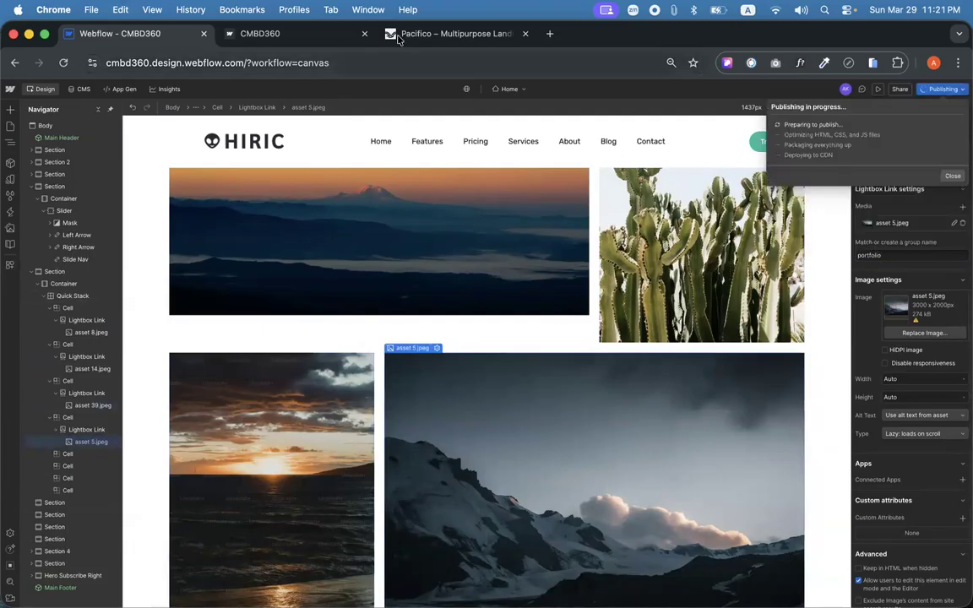
left_click(295, 44)
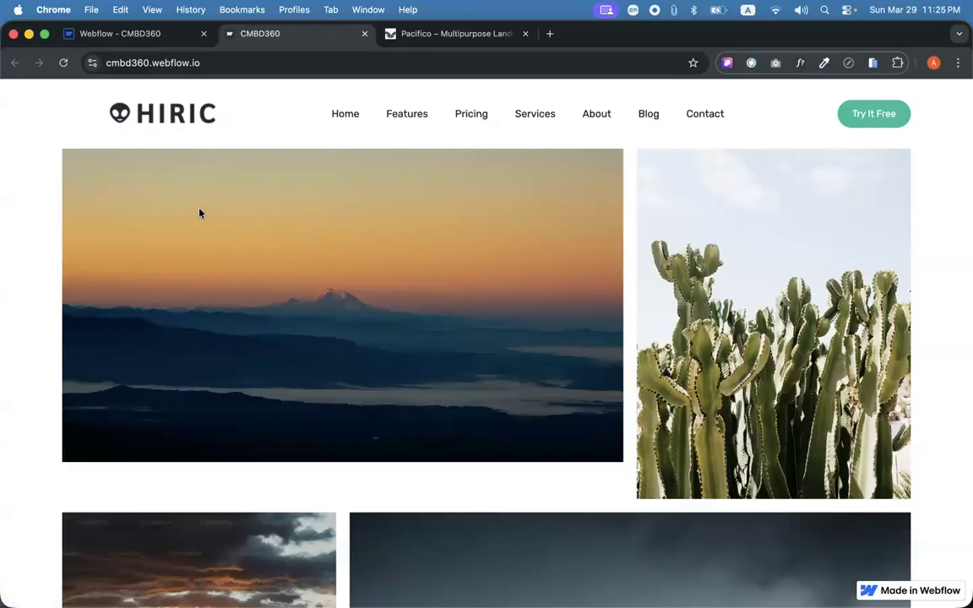
Open the sunset image's lightbox on the staging page and test switching among the grouped images through their thumbnails.
left_click(306, 332)
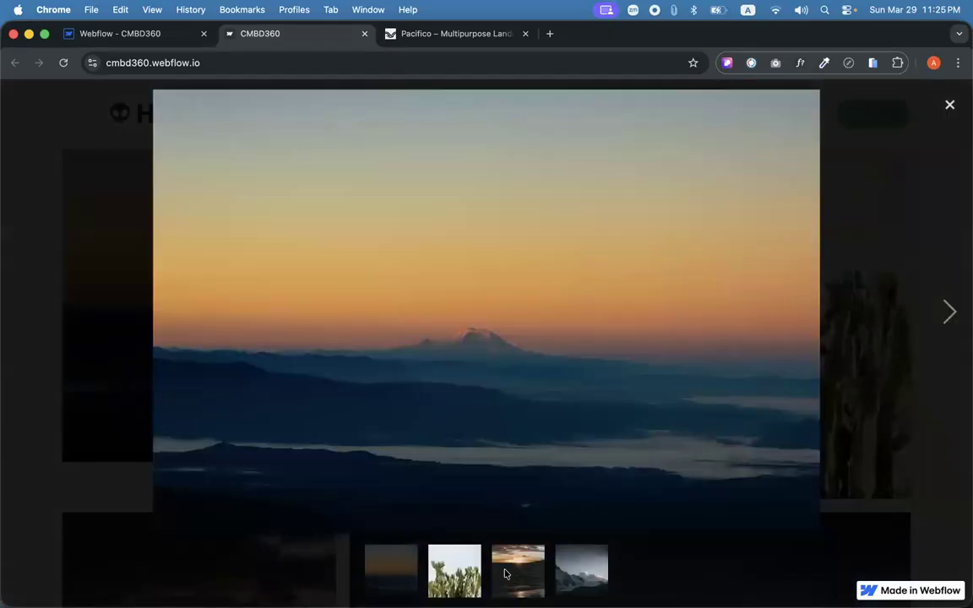
left_click(497, 573)
left_click(407, 574)
left_click(571, 576)
left_click(518, 580)
left_click(377, 579)
left_click(462, 576)
left_click(525, 575)
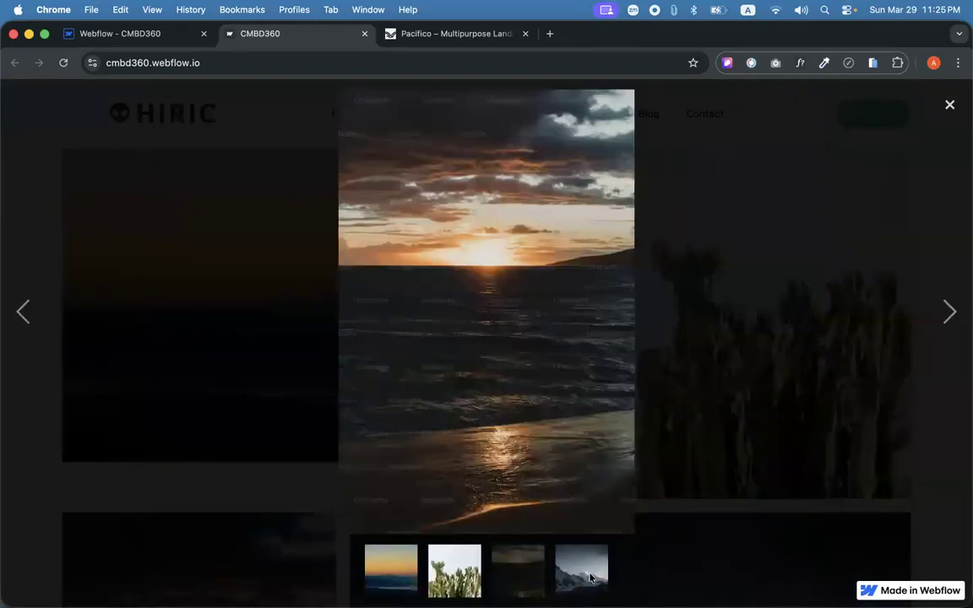
left_click(578, 575)
left_click(397, 577)
left_click(519, 573)
left_click(574, 574)
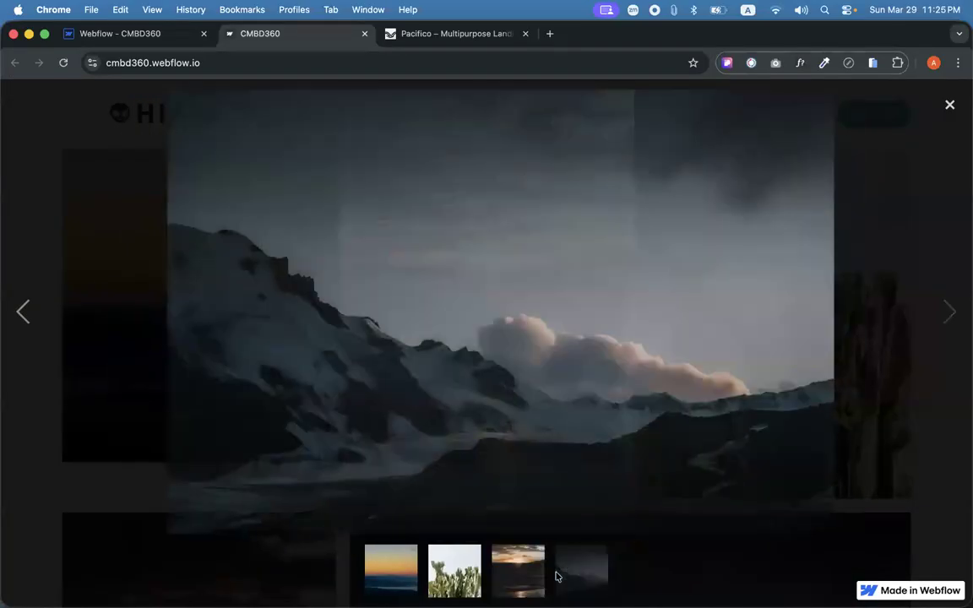
Test stepping backward through the grouped lightbox images, close the lightbox, and return to the Webflow Designer with the publish options dismissed.
left_click(25, 312)
left_click(26, 315)
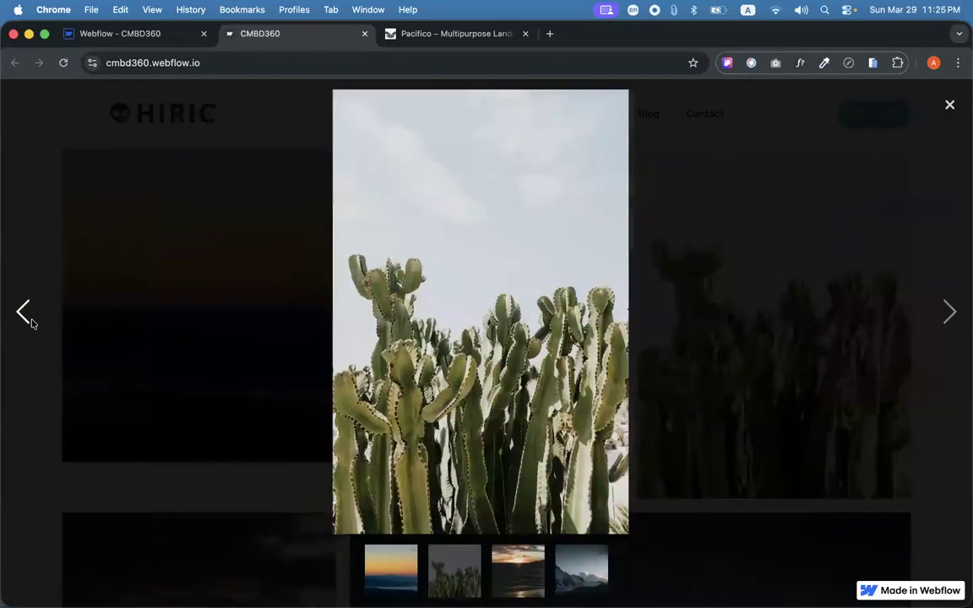
left_click(29, 319)
left_click(85, 226)
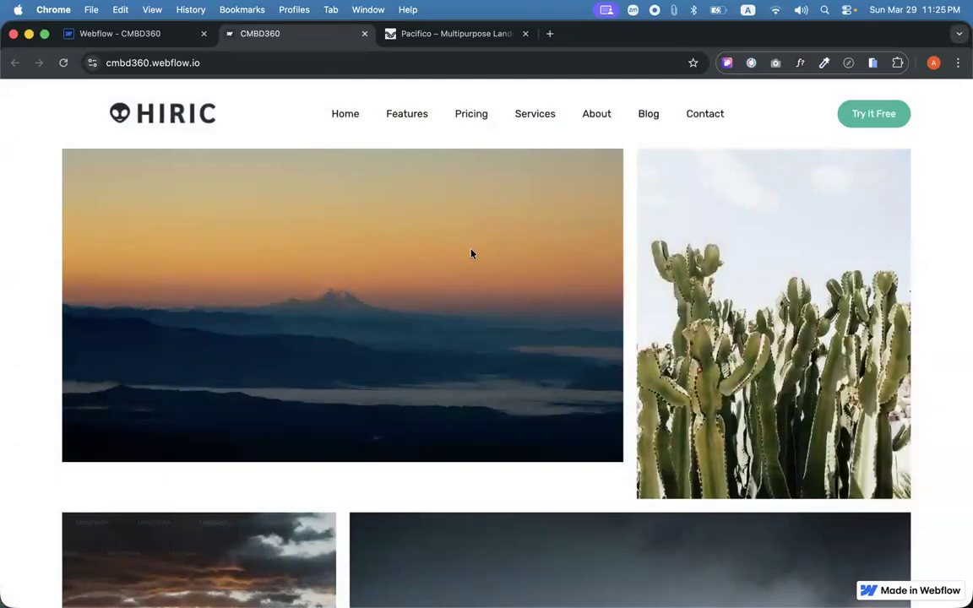
left_click(140, 34)
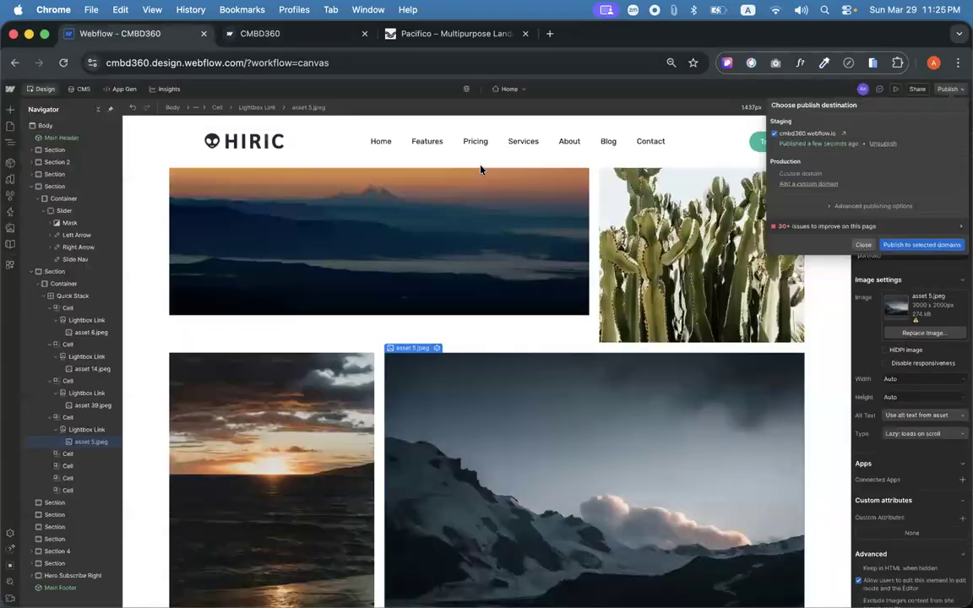
left_click(864, 244)
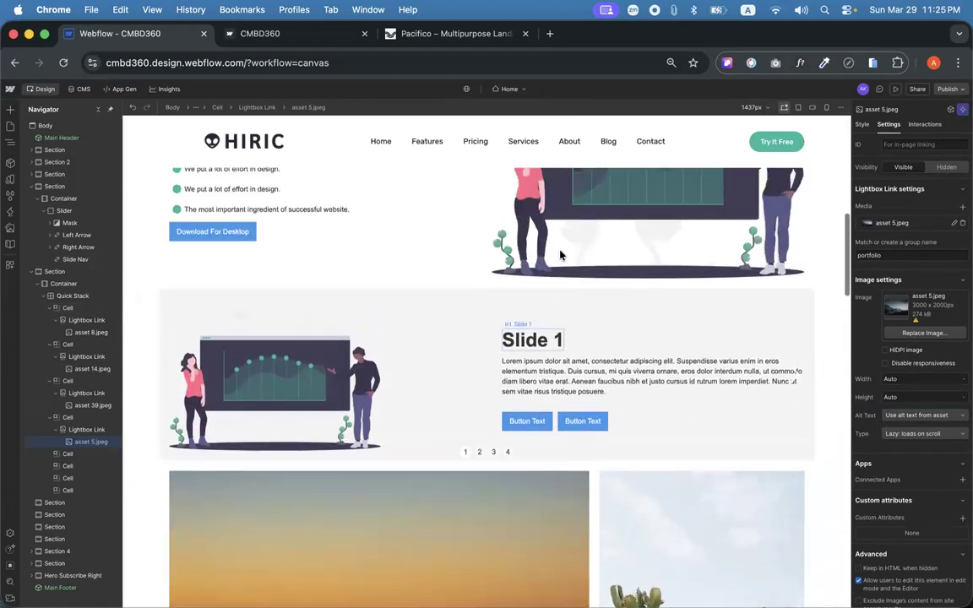
Add a Text Block between the paragraph and the buttons in Slide 1 of the slider.
left_click(532, 232)
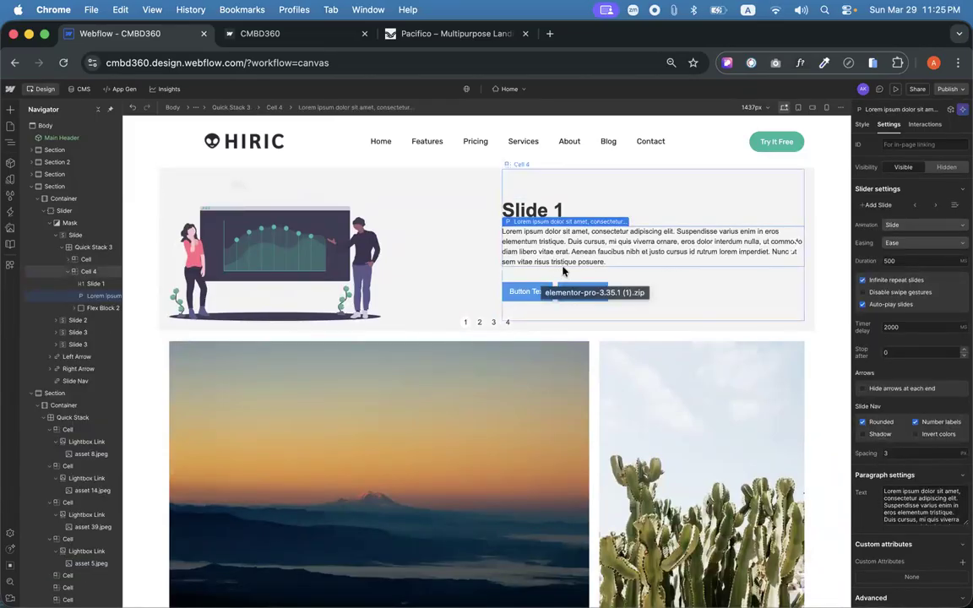
left_click(9, 108)
scroll(84, 338, "down", 5)
scroll(66, 353, "down", 3)
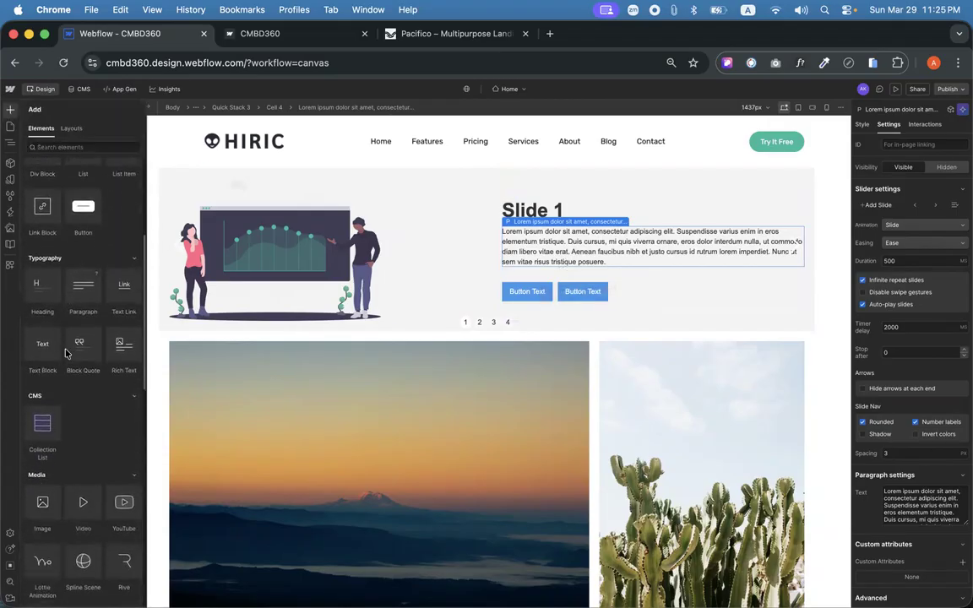
left_click_drag(38, 318, 592, 271)
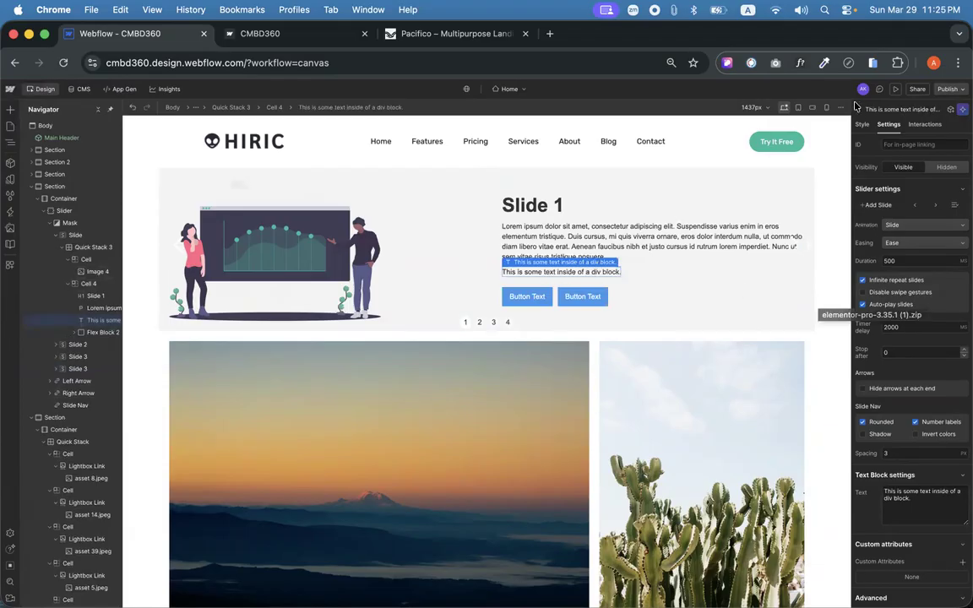
Open the site's Fonts settings from the new text block's font choices.
key("s")
scroll(876, 329, "down", 3)
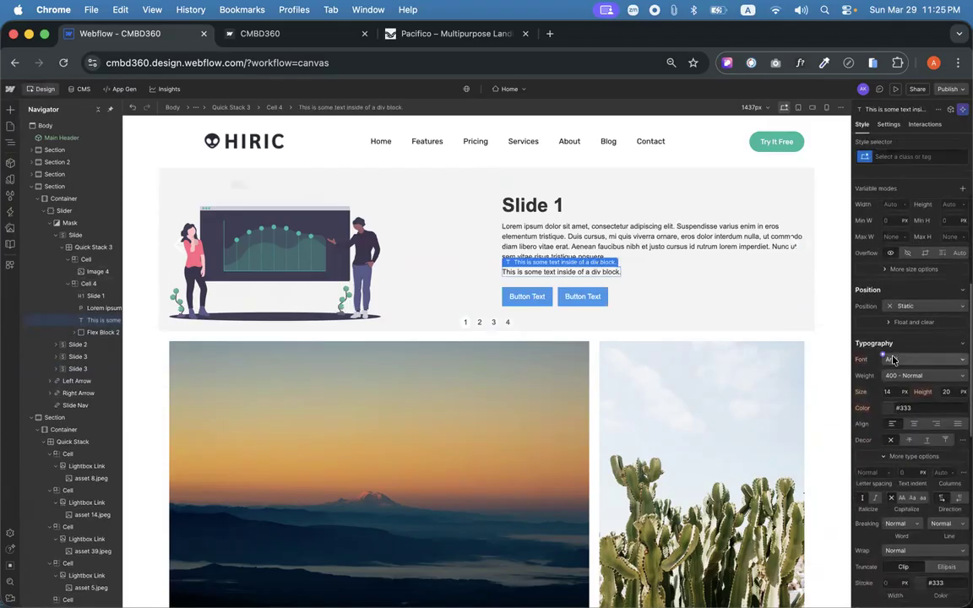
left_click(887, 363)
left_click(855, 344)
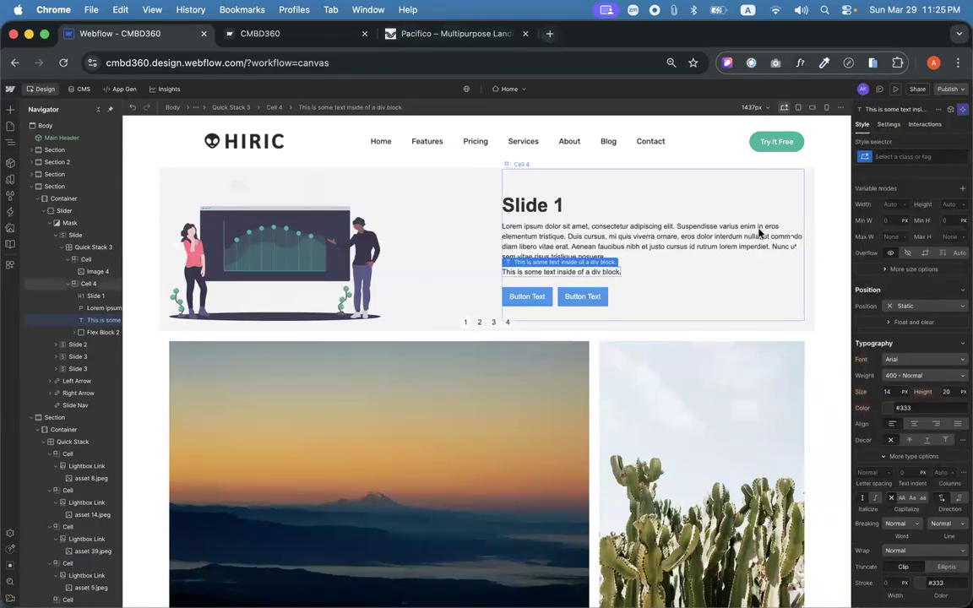
left_click(908, 365)
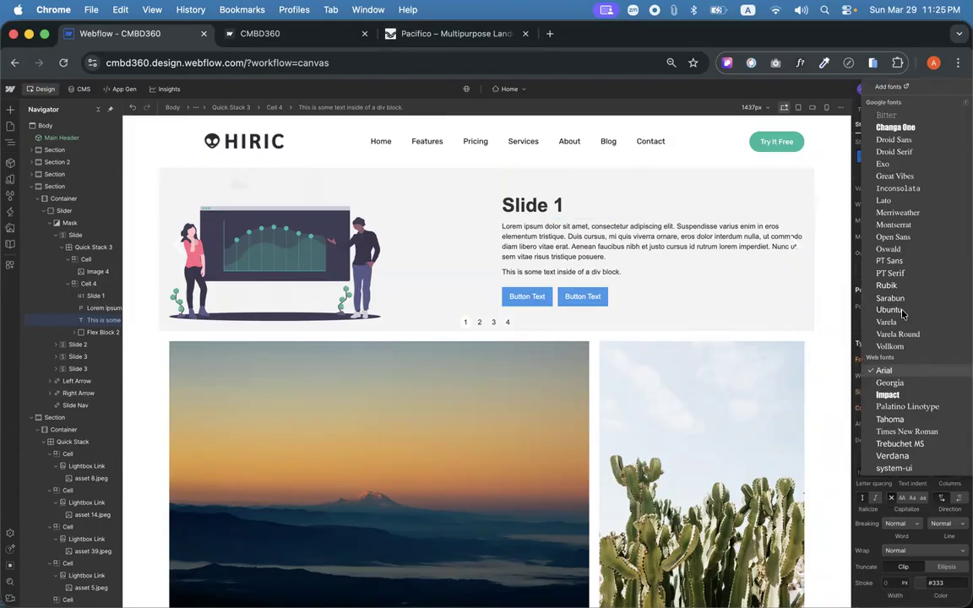
left_click(811, 83)
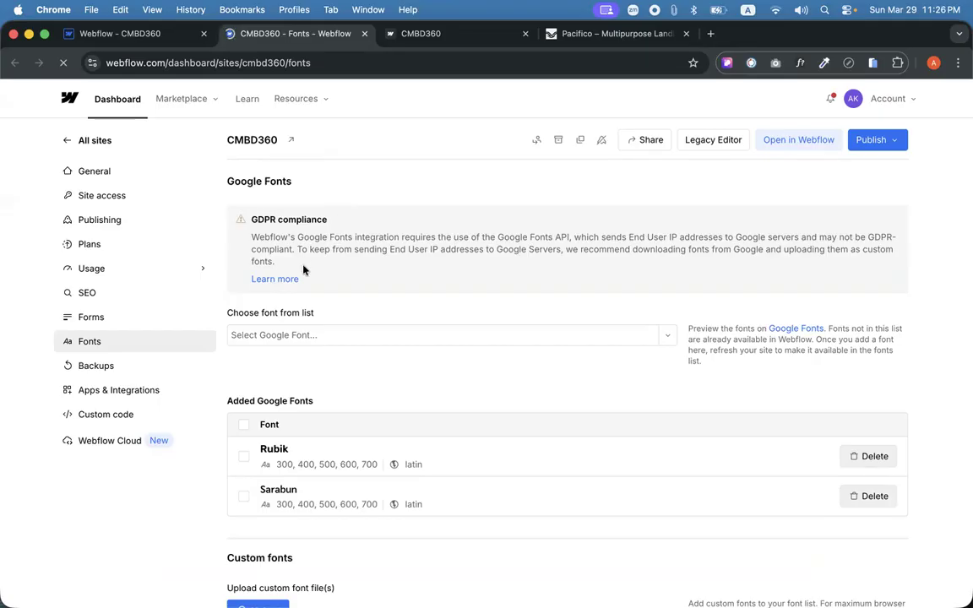
Find the Material Icons Google font and add it to the site with its regular style.
left_click(297, 338)
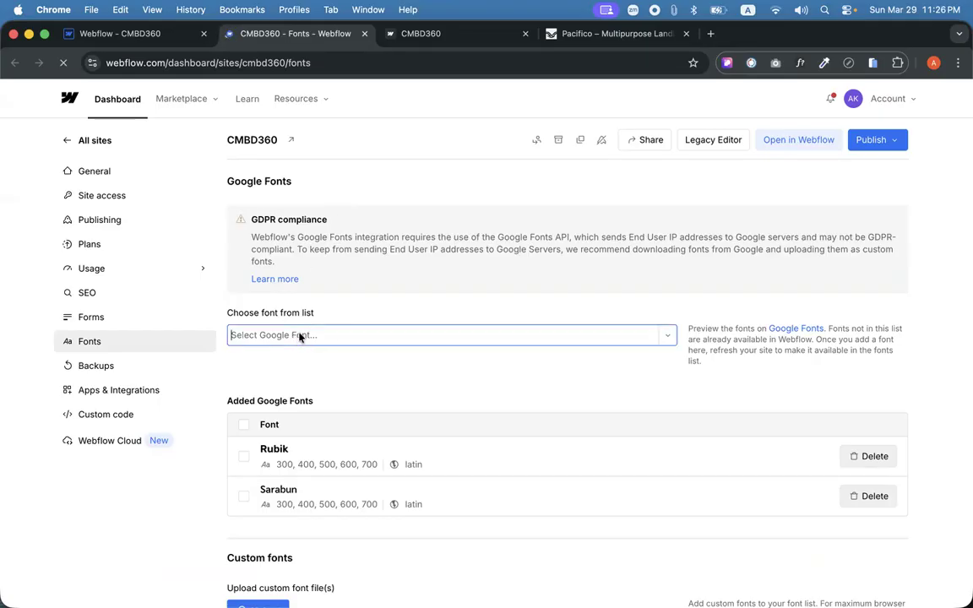
scroll(380, 306, "down", 2)
left_click(665, 266)
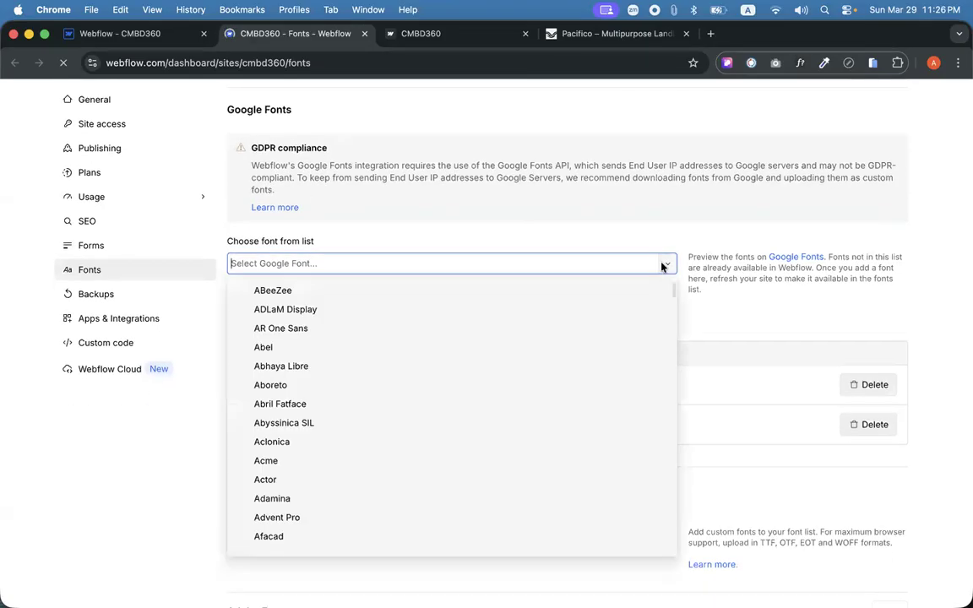
left_click(319, 256)
left_click(303, 265)
type("mate")
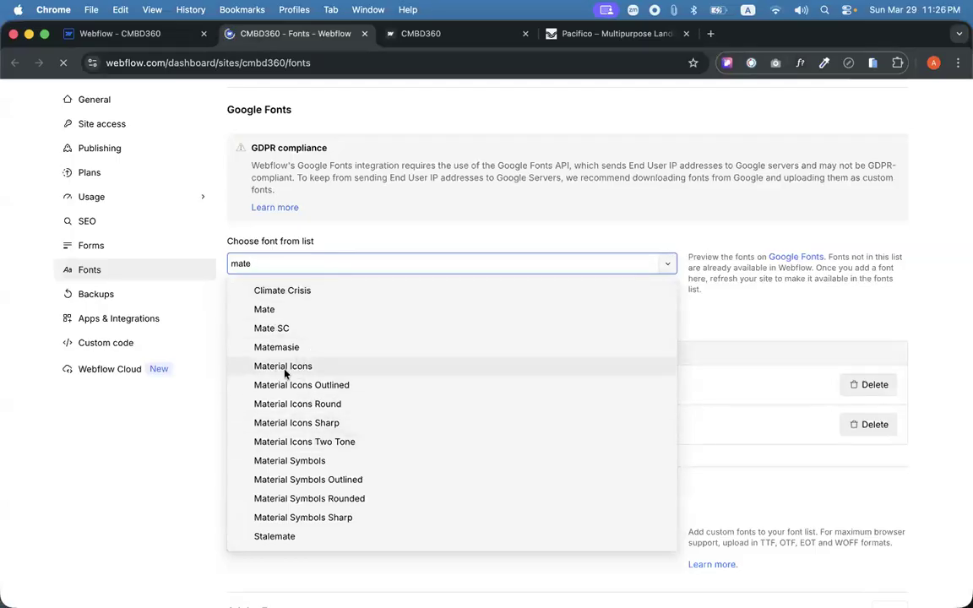
left_click(272, 366)
scroll(371, 359, "down", 1)
left_click(264, 327)
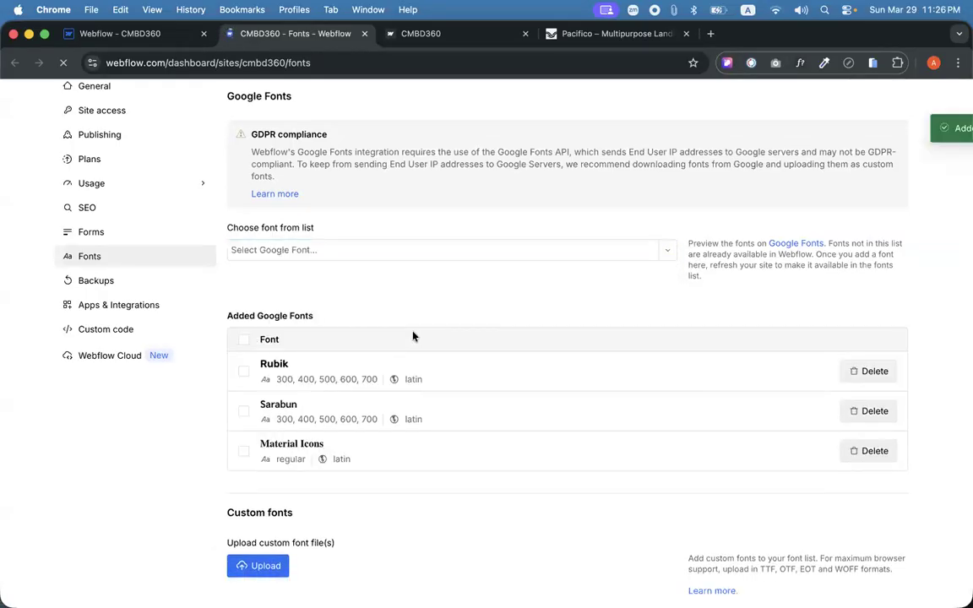
Return to the Webflow Designer and select the placeholder text inside Slide 1's new text block for editing.
left_click(163, 34)
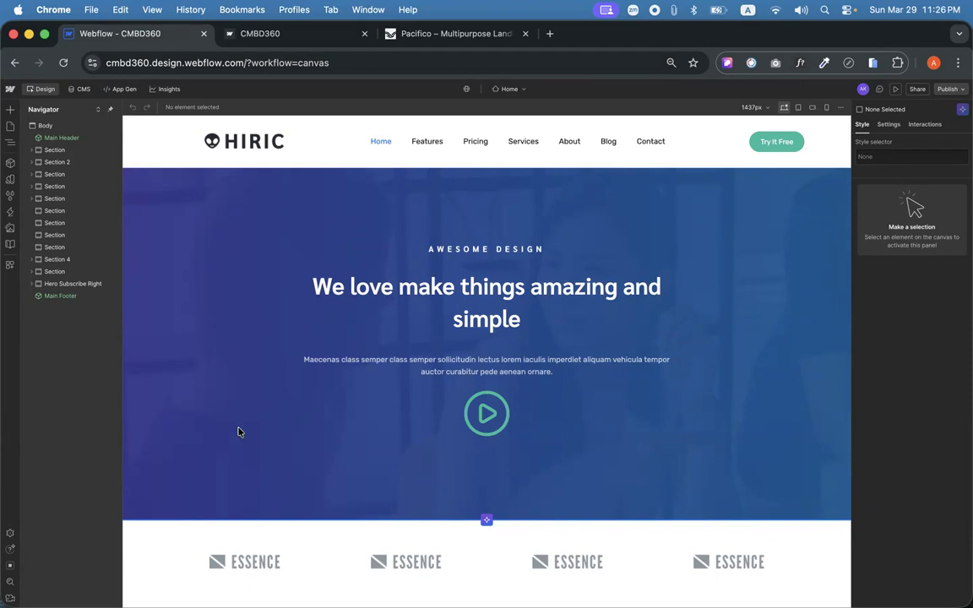
scroll(392, 352, "down", 5)
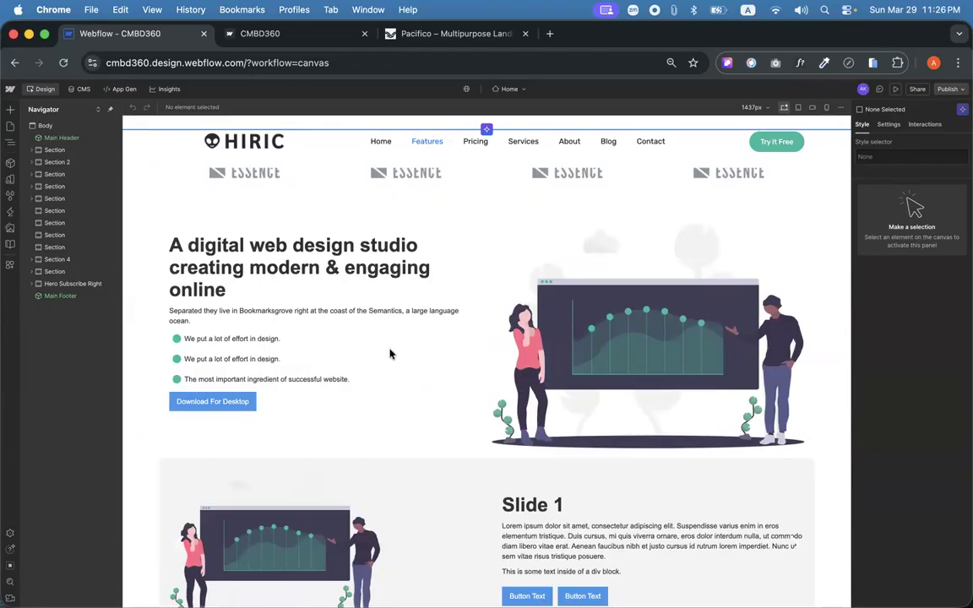
scroll(485, 336, "down", 10)
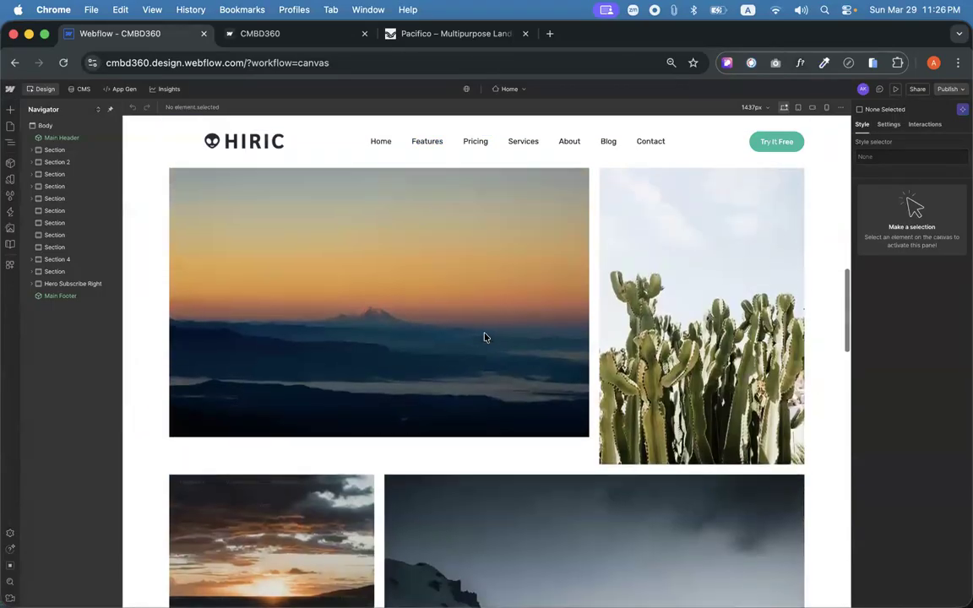
scroll(485, 337, "up", 3)
scroll(484, 337, "up", 3)
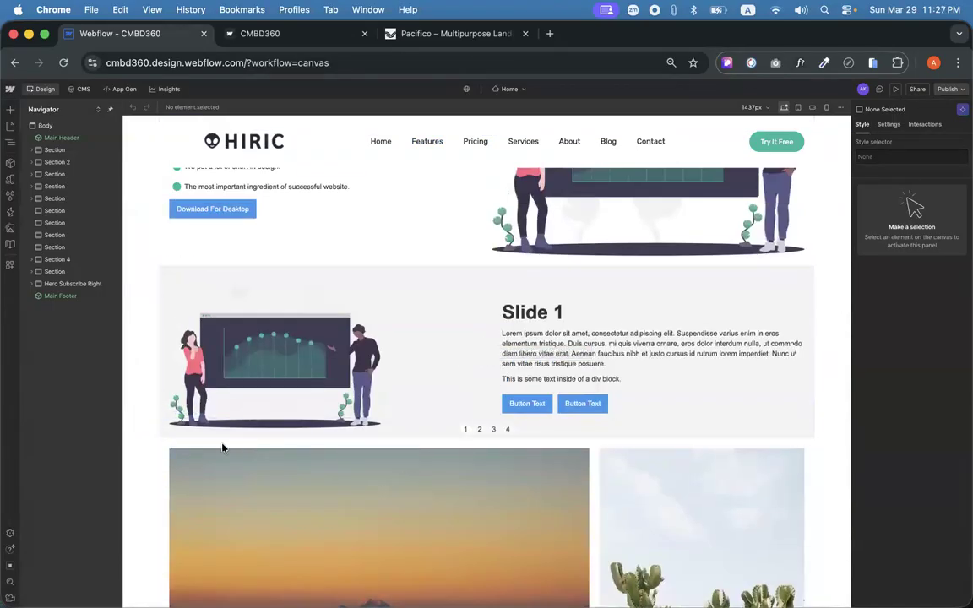
scroll(549, 338, "down", 2)
left_click(537, 301)
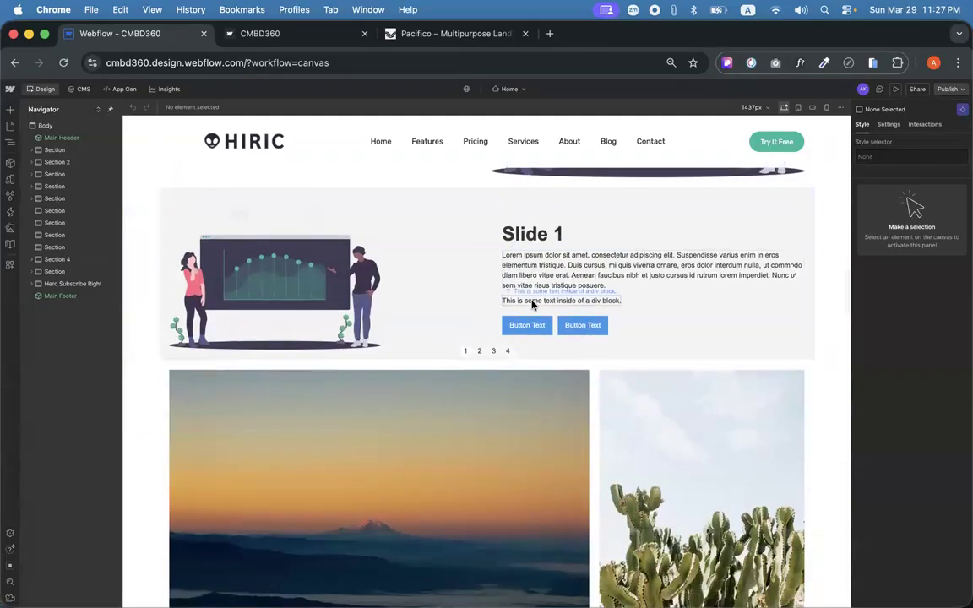
double_click(537, 301)
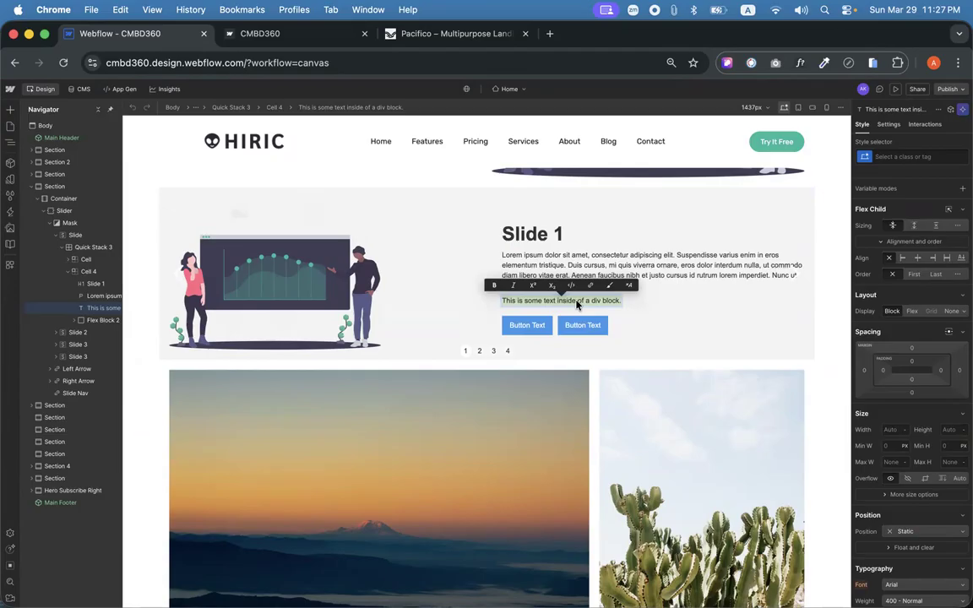
Search the web for "material icons" in a new browser tab and open Google Fonts' Material Symbols and Icons page.
type("mater")
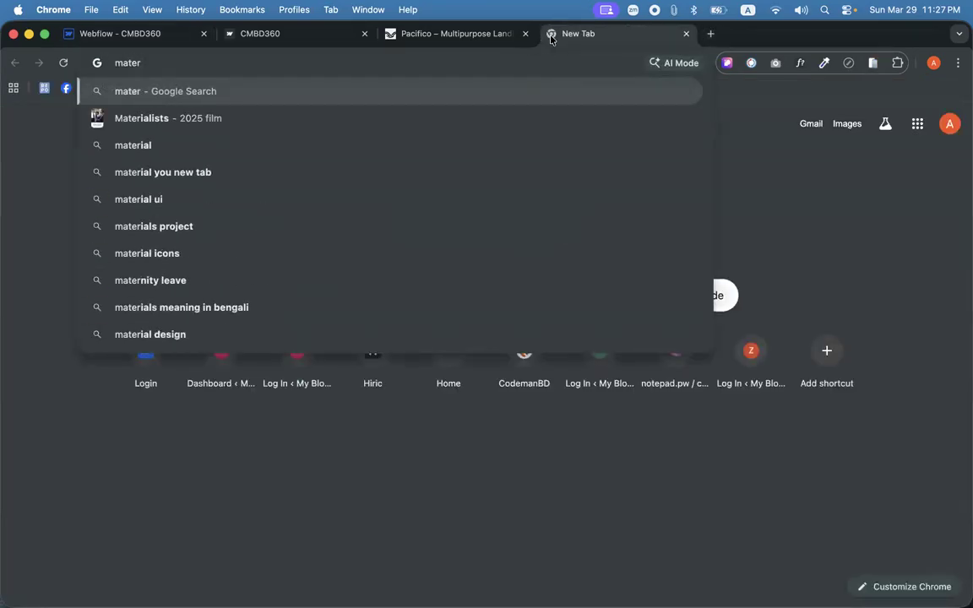
type("ial icon")
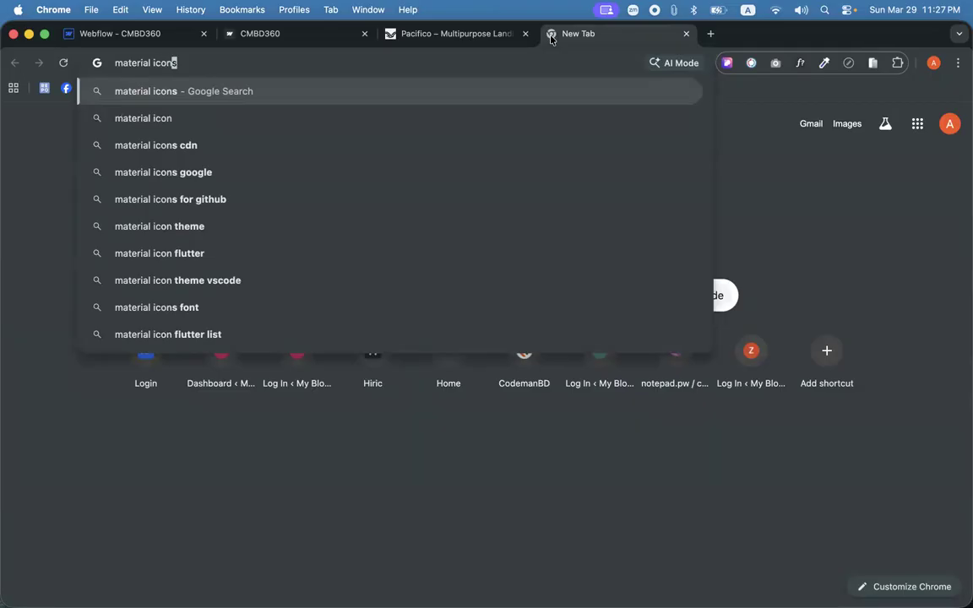
key("Return")
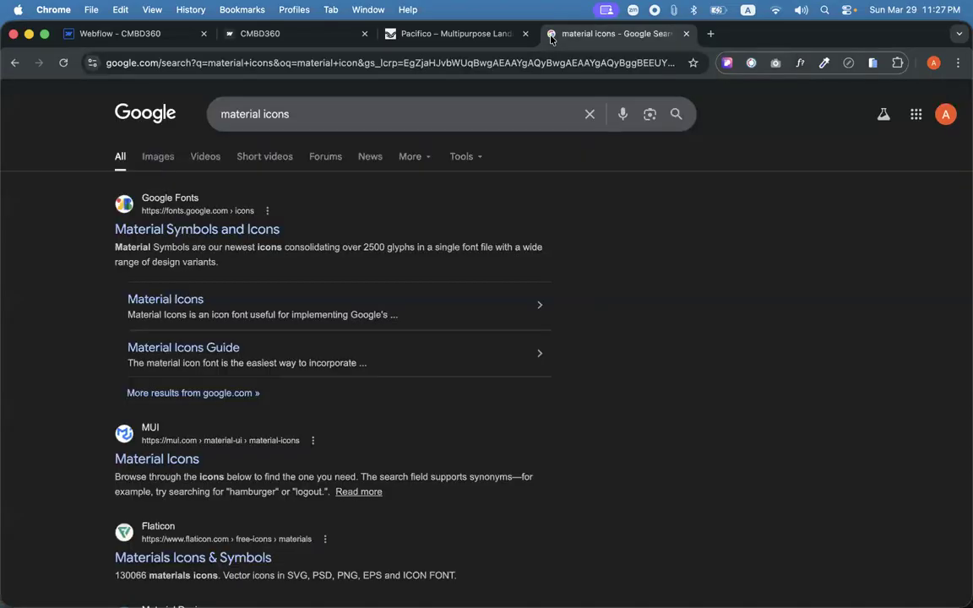
left_click(169, 231)
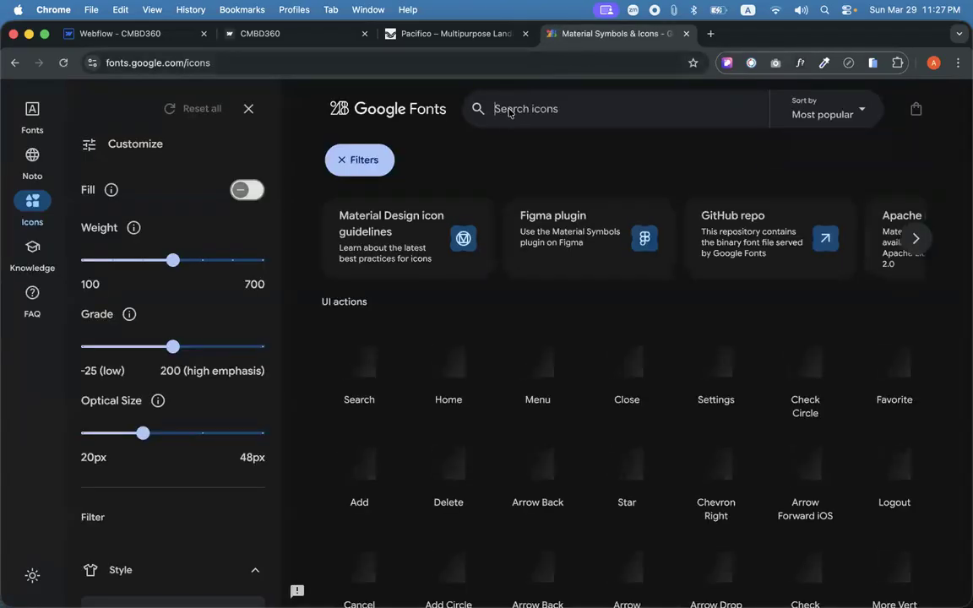
Search the Google Fonts icons for "star" and copy the icon name of Star Shine.
type("start")
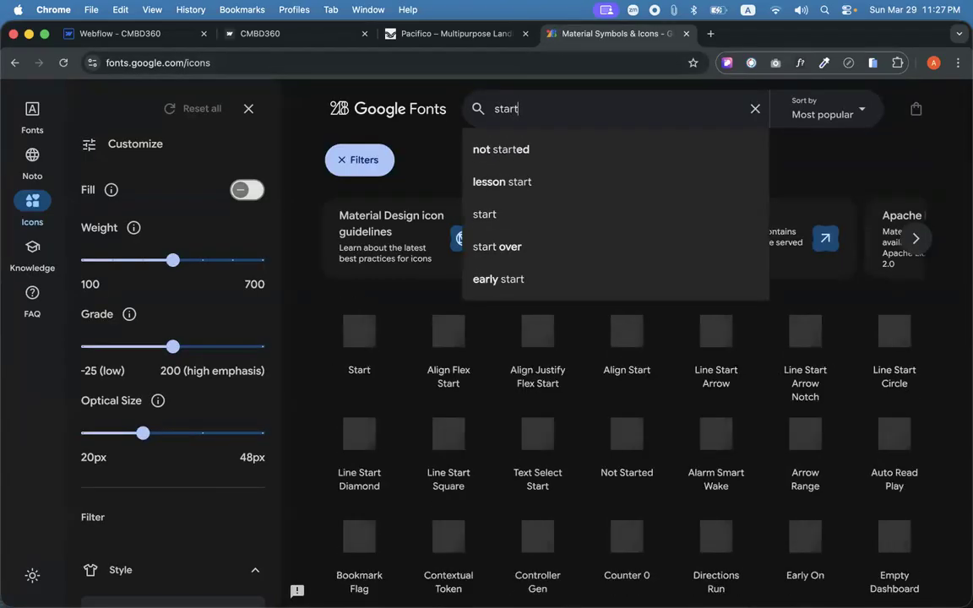
key("BackSpace")
key("Return")
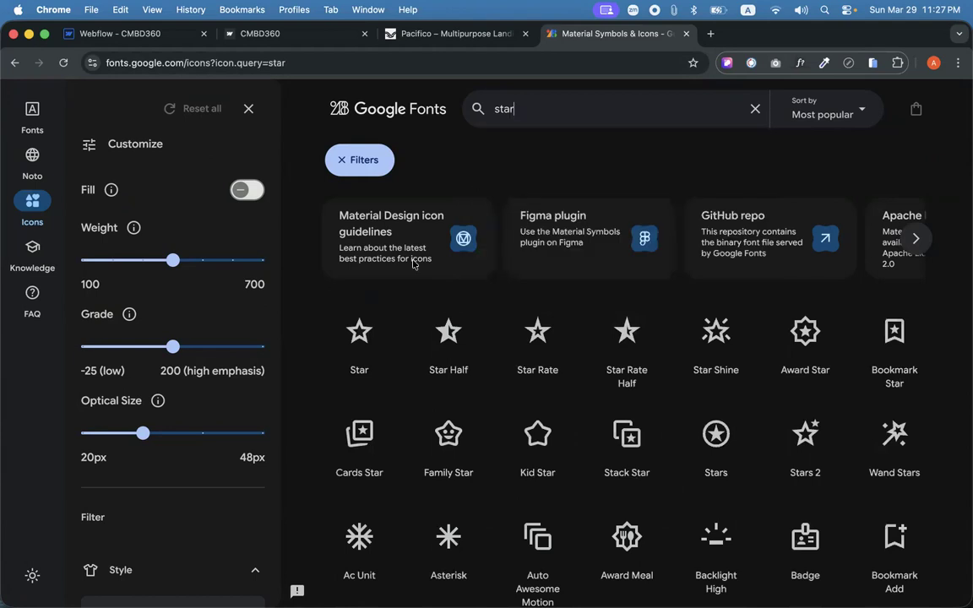
left_click(722, 344)
scroll(808, 392, "down", 10)
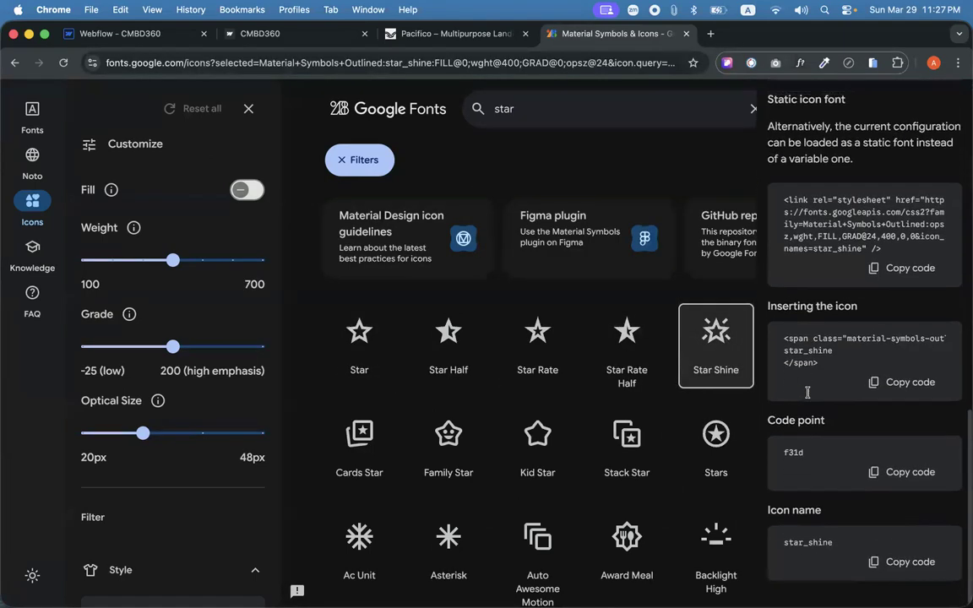
left_click_drag(778, 562, 836, 560)
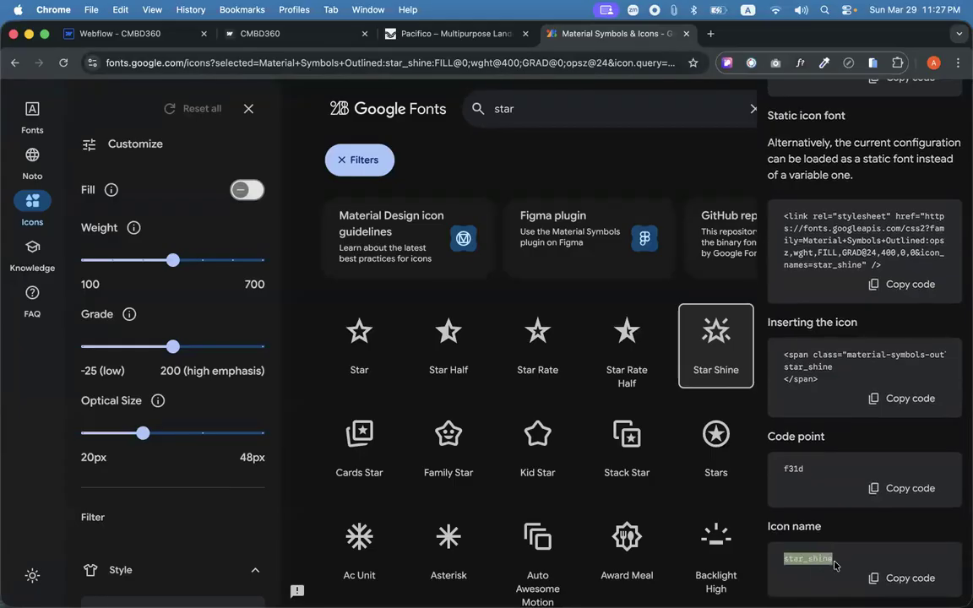
left_click(890, 575)
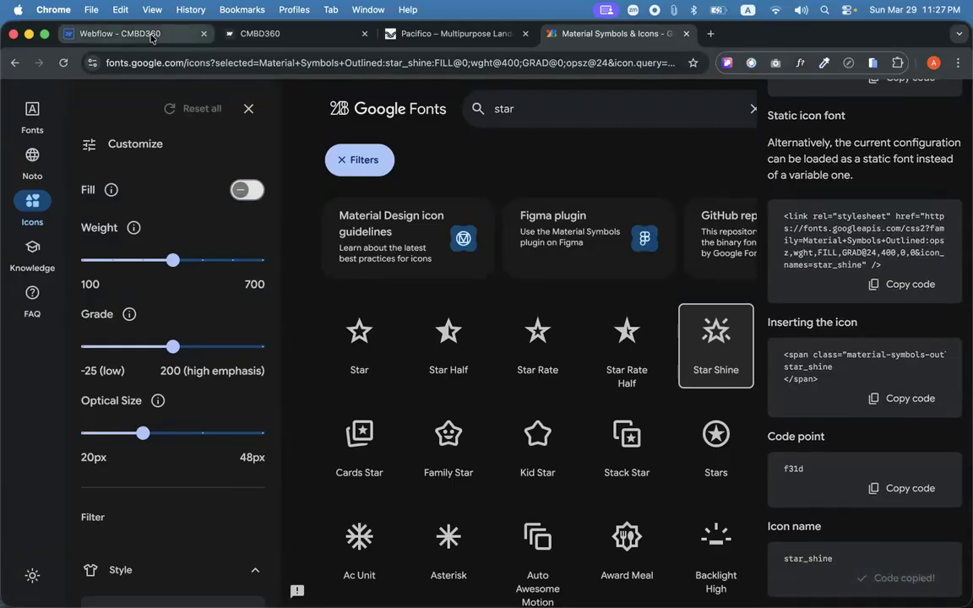
Back in the Webflow Designer, replace the Slide 1 text block's placeholder with star_shine and set its font to Material Icons.
left_click(120, 34)
key("super+v")
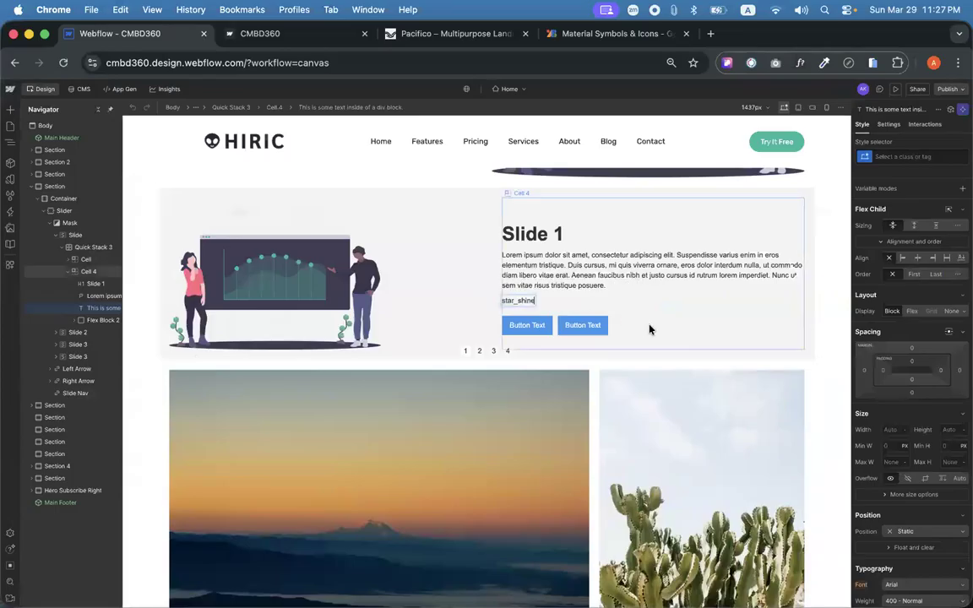
key("Escape")
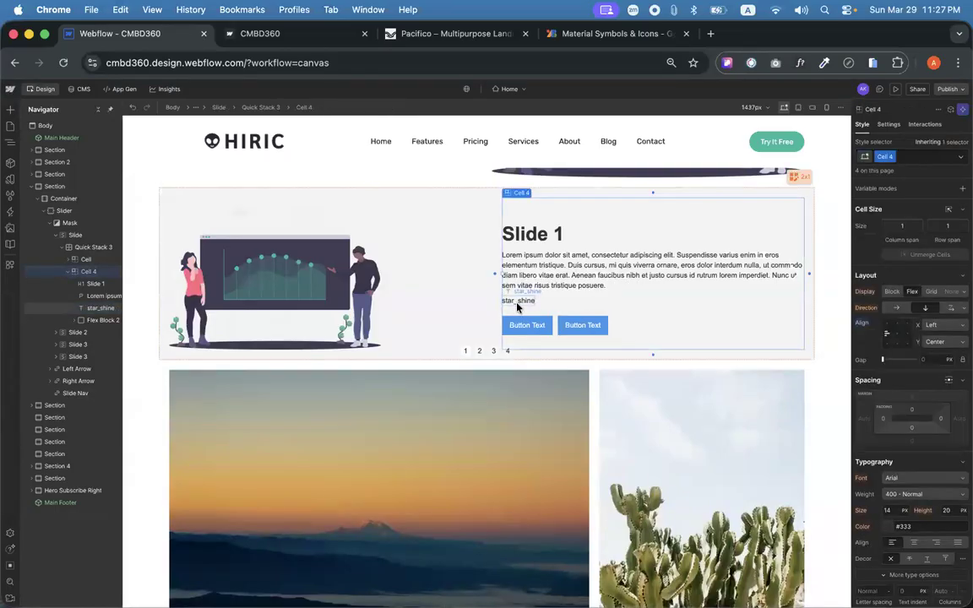
scroll(820, 414, "down", 2)
scroll(895, 422, "down", 4)
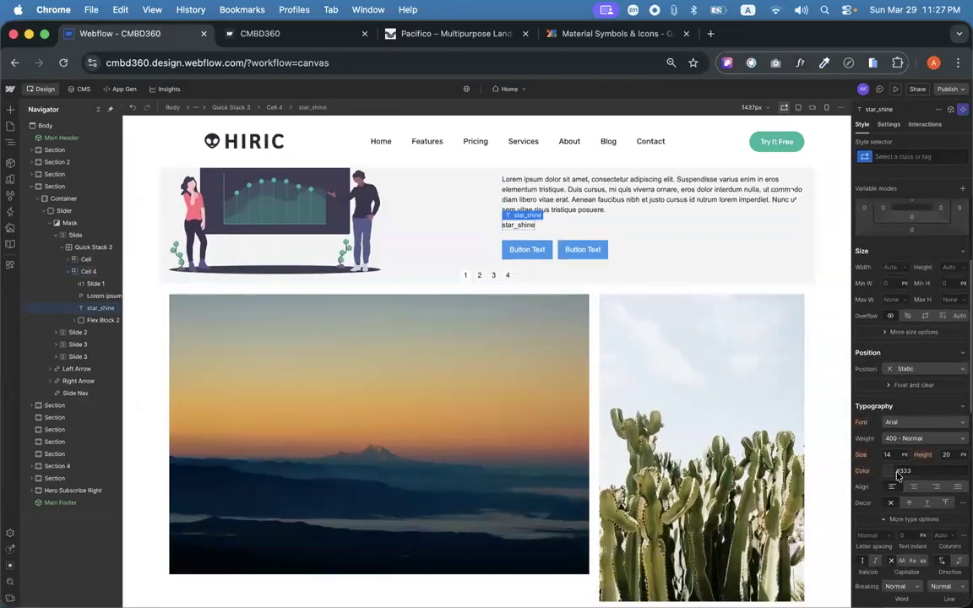
left_click(897, 425)
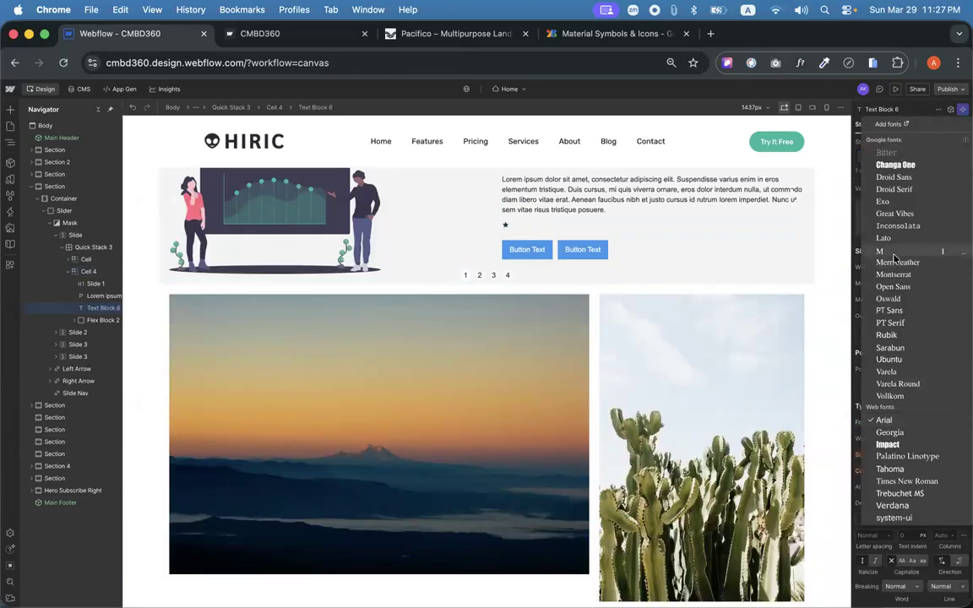
left_click(936, 256)
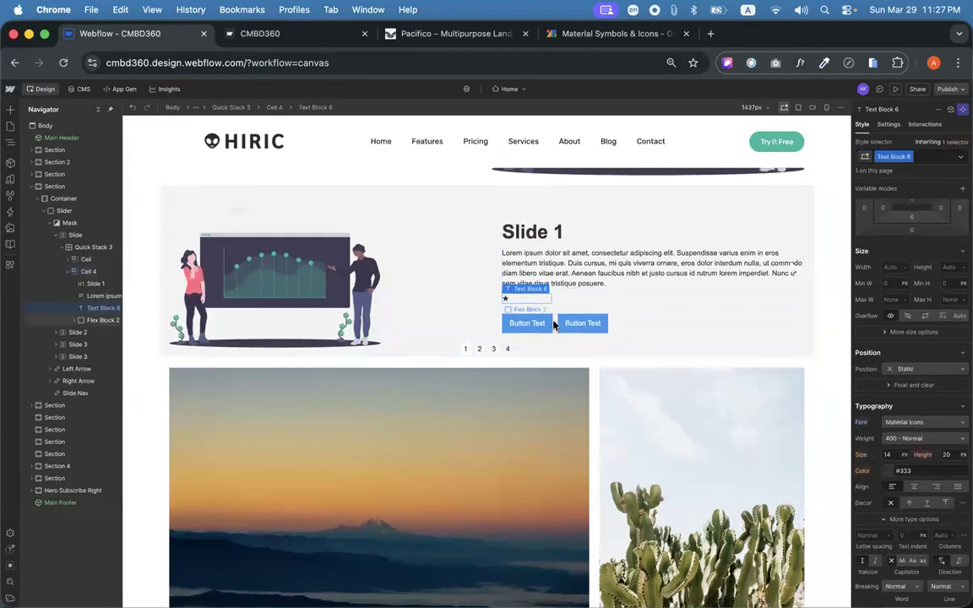
Switch to the Google Fonts icons page and copy the icon name of Family Star.
left_click(577, 33)
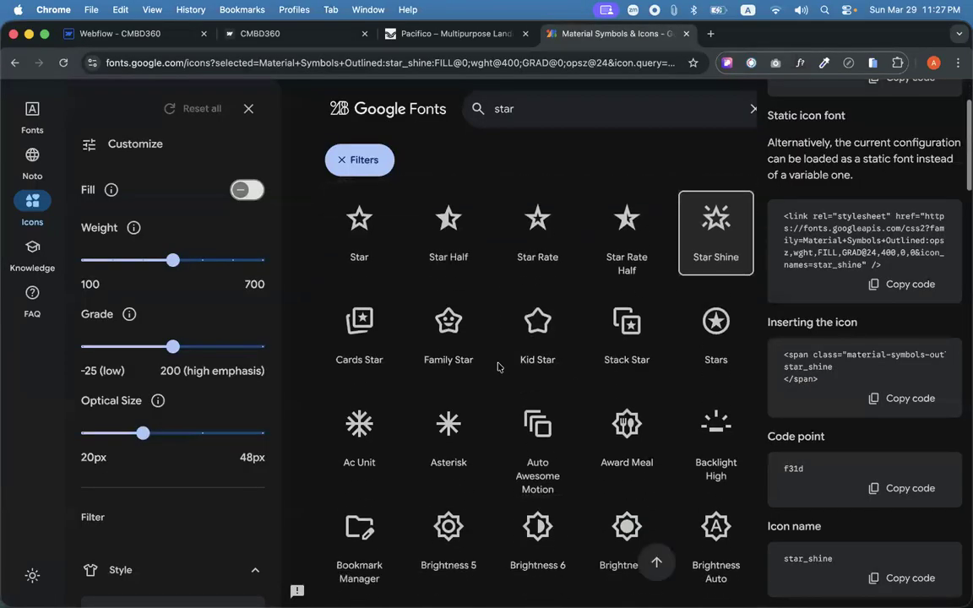
left_click(452, 328)
left_click(900, 578)
Return to the Webflow Designer and replace the icon text in Slide 1's text block with the copied family_star name.
left_click(181, 34)
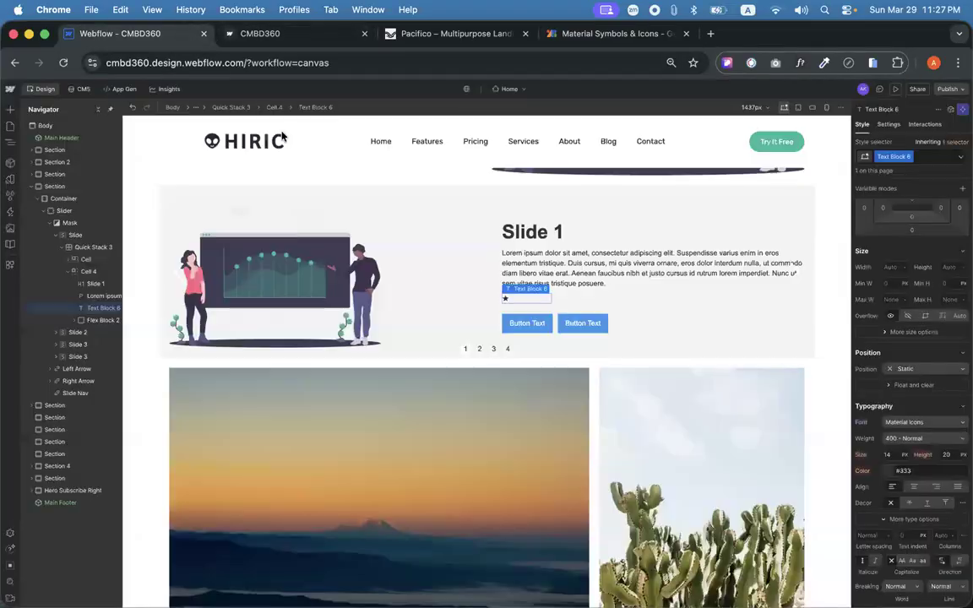
double_click(516, 301)
key("BackSpace")
key("super+v")
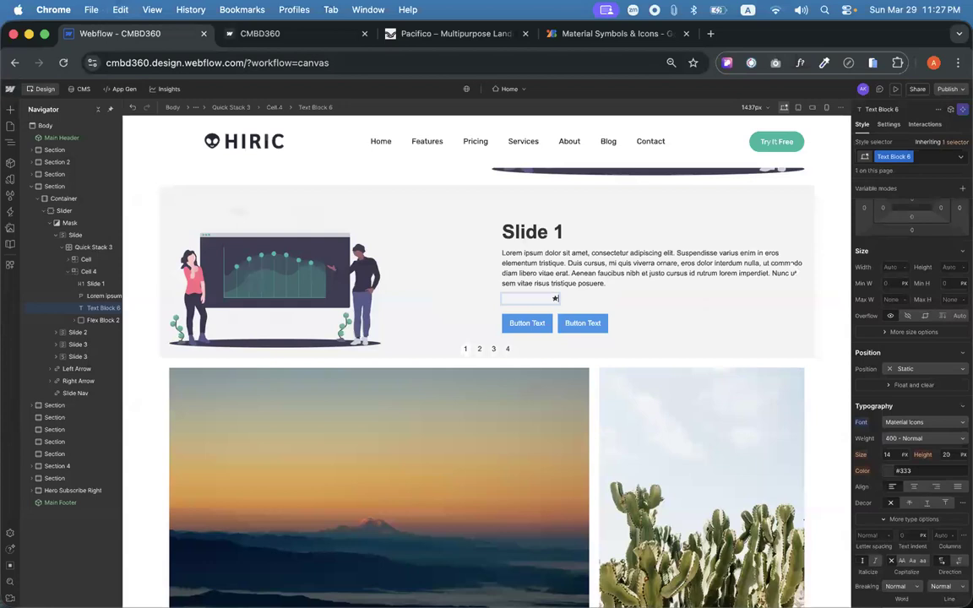
left_click(597, 293)
double_click(550, 299)
key("BackSpace")
key("super+v")
Replace the word "erat" in the Slide 1 paragraph with family_star.
double_click(550, 274)
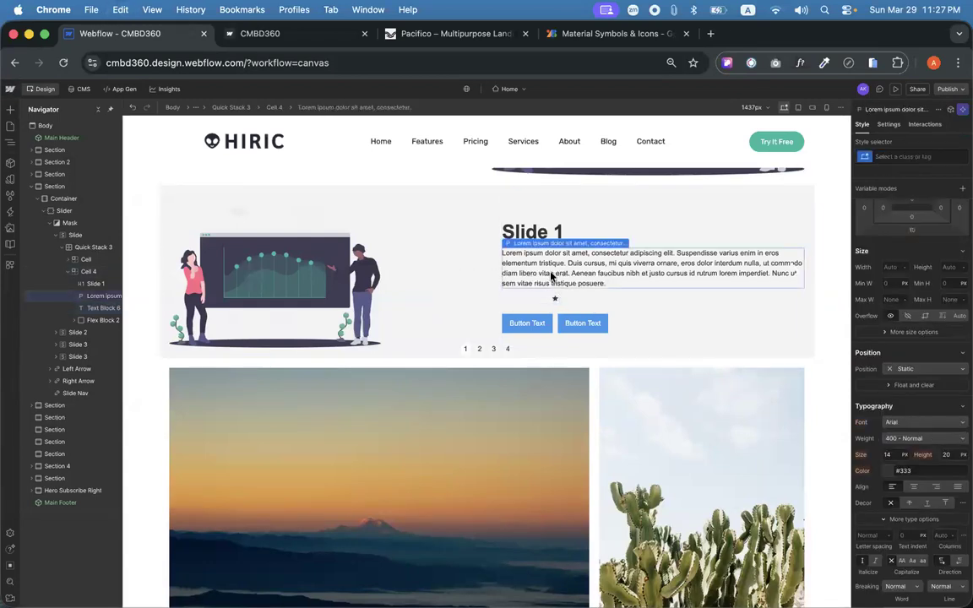
double_click(559, 273)
key("super+v")
left_click(643, 315)
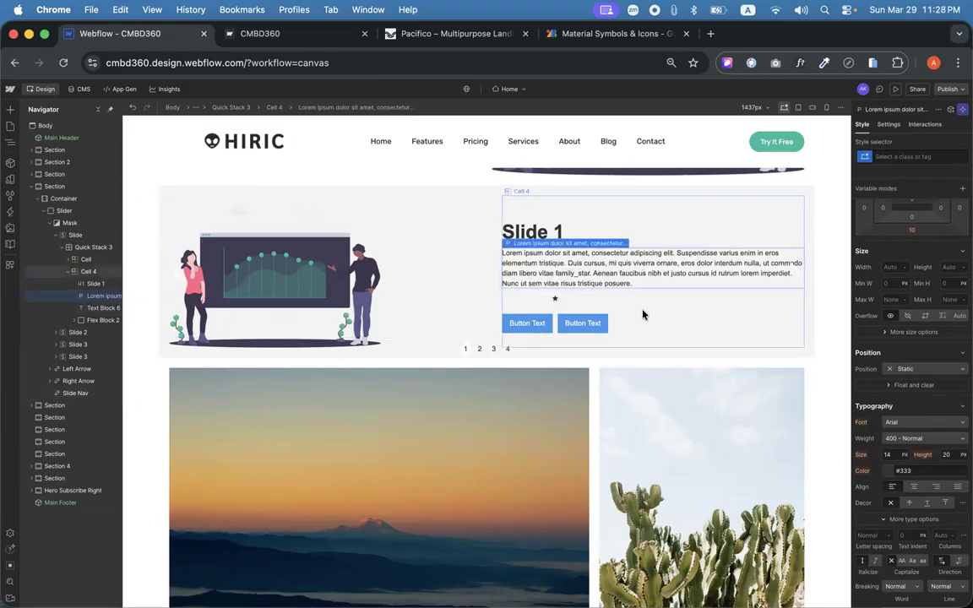
Wrap family_star in the Slide 1 paragraph in a span and set the span's font to Material Icons.
double_click(590, 276)
left_click_drag(580, 272, 579, 271)
left_click(579, 272)
double_click(558, 273)
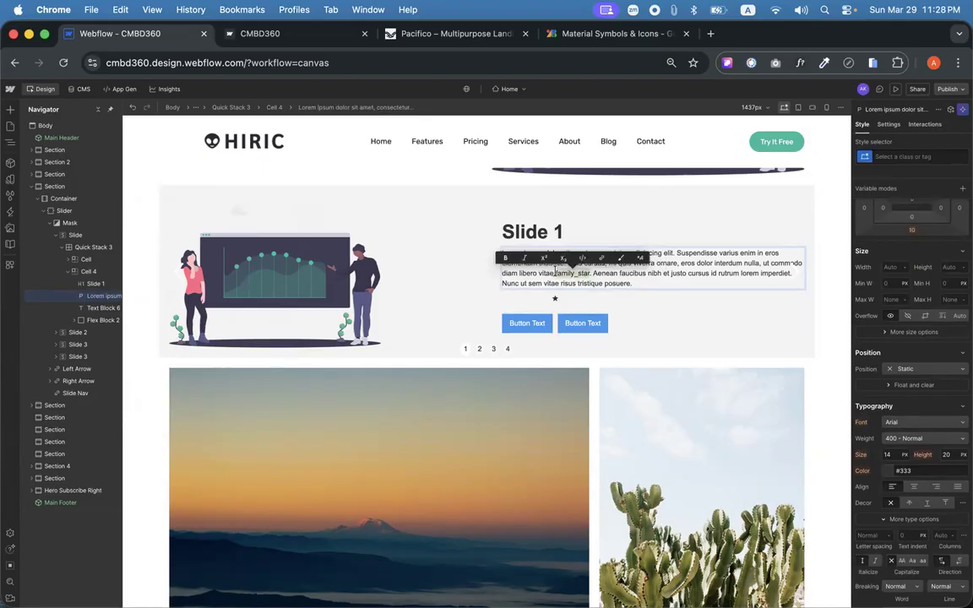
left_click(621, 259)
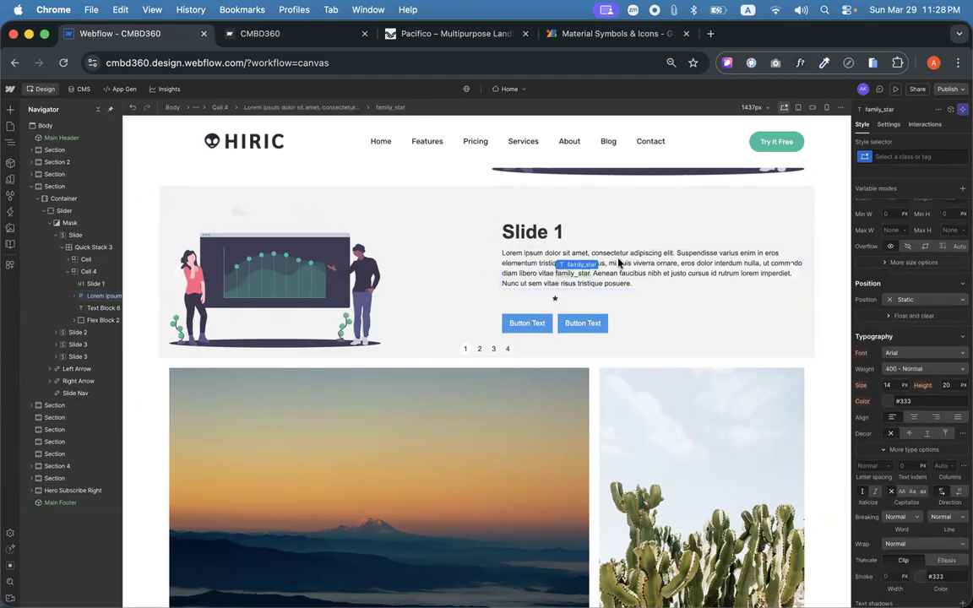
left_click(892, 361)
left_click(832, 196)
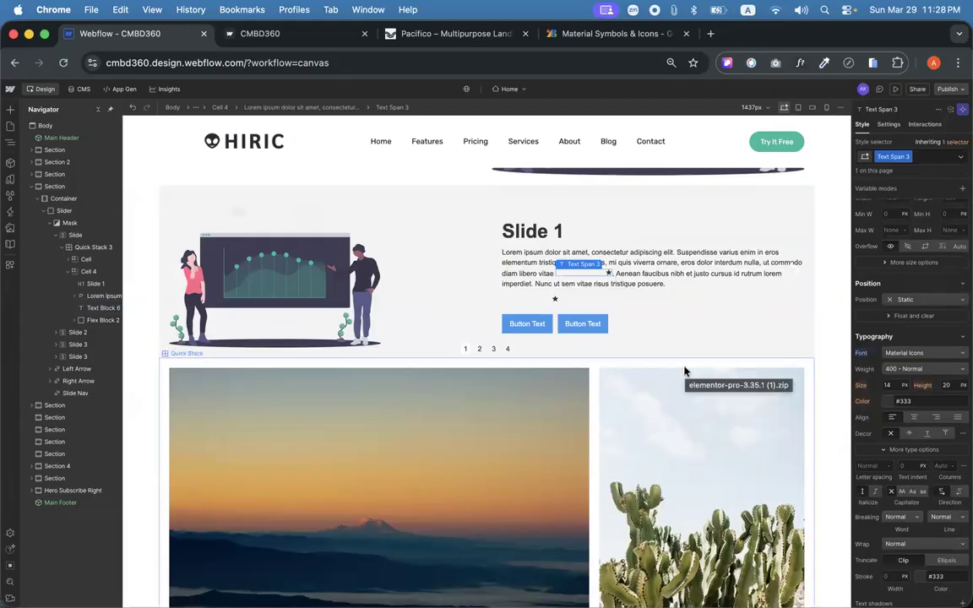
Switch to the Google Fonts icons page and copy the icon name of High Quality.
left_click(613, 34)
scroll(562, 279, "down", 5)
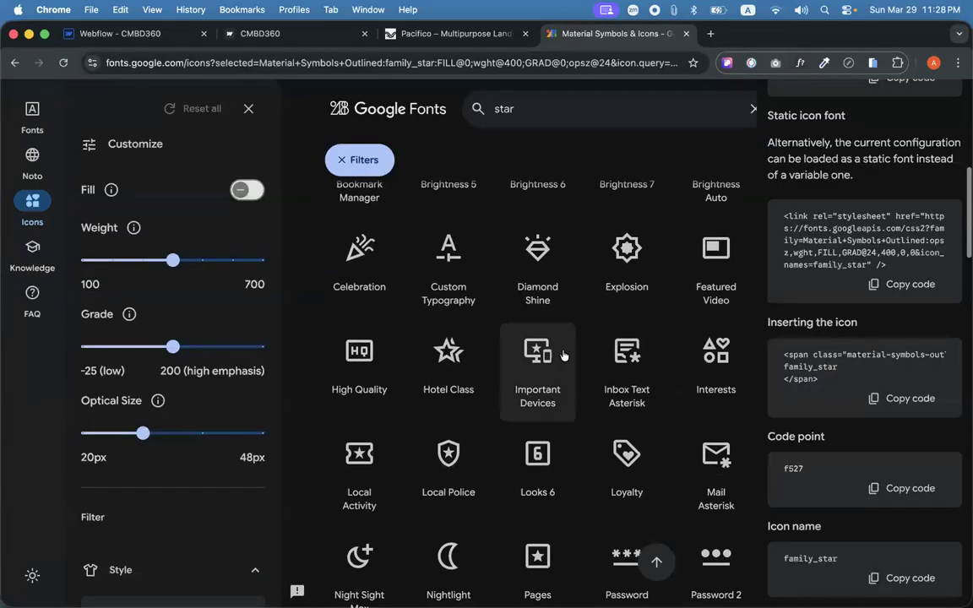
left_click(356, 355)
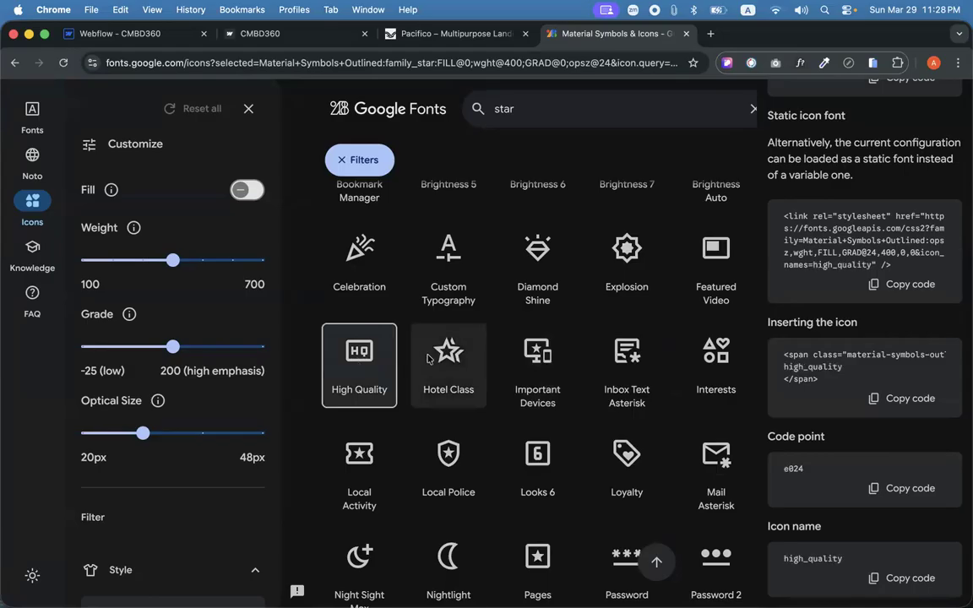
scroll(473, 380, "down", 3)
left_click(904, 578)
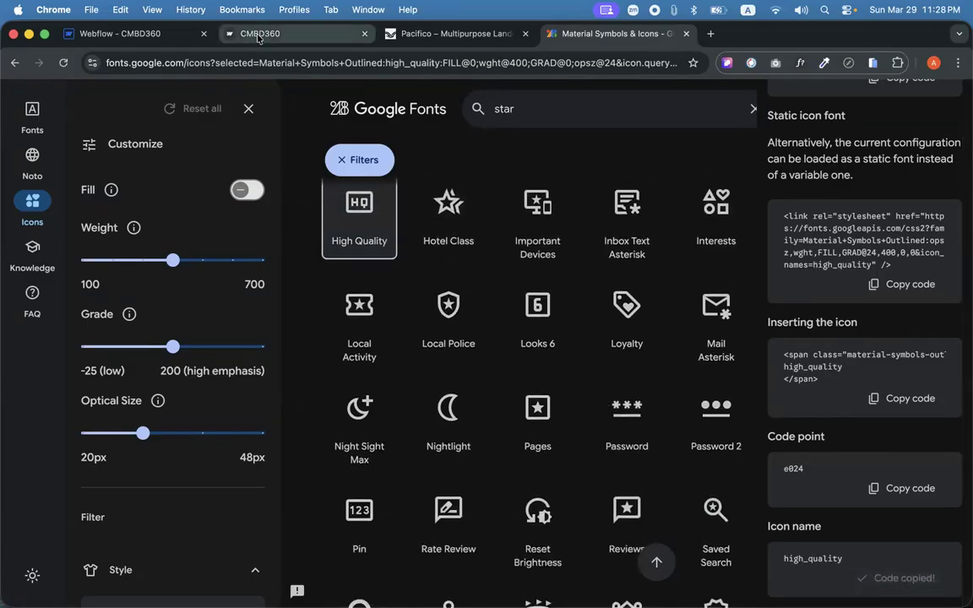
Return to the Webflow Designer and replace the word "justo" in the Slide 1 paragraph with high_quality.
left_click(154, 34)
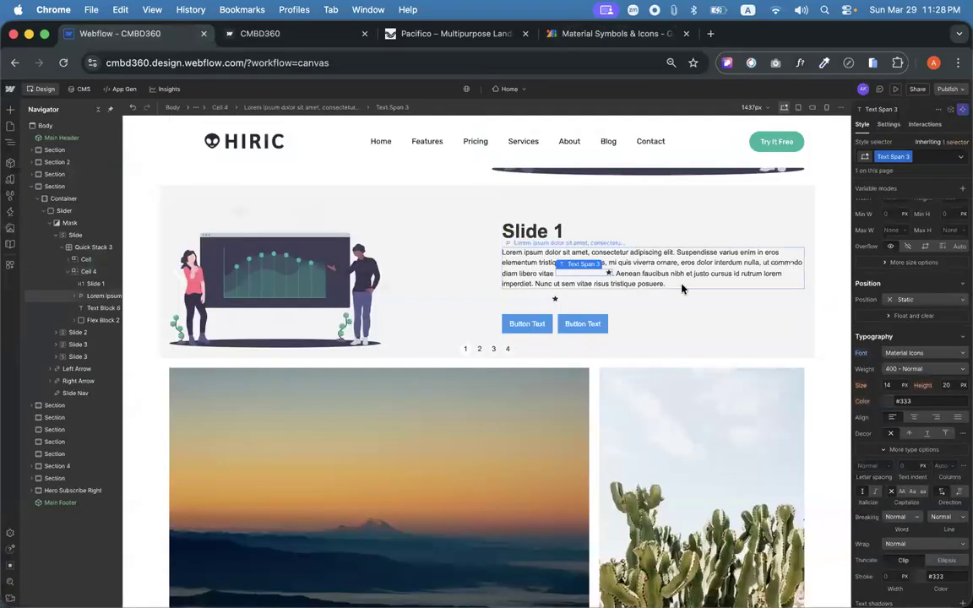
left_click(703, 275)
double_click(701, 274)
key("cmd+v")
Wrap high_quality in the Slide 1 paragraph in a span, set its font to Material Icons and its size to 42 px.
left_click_drag(731, 274, 693, 273)
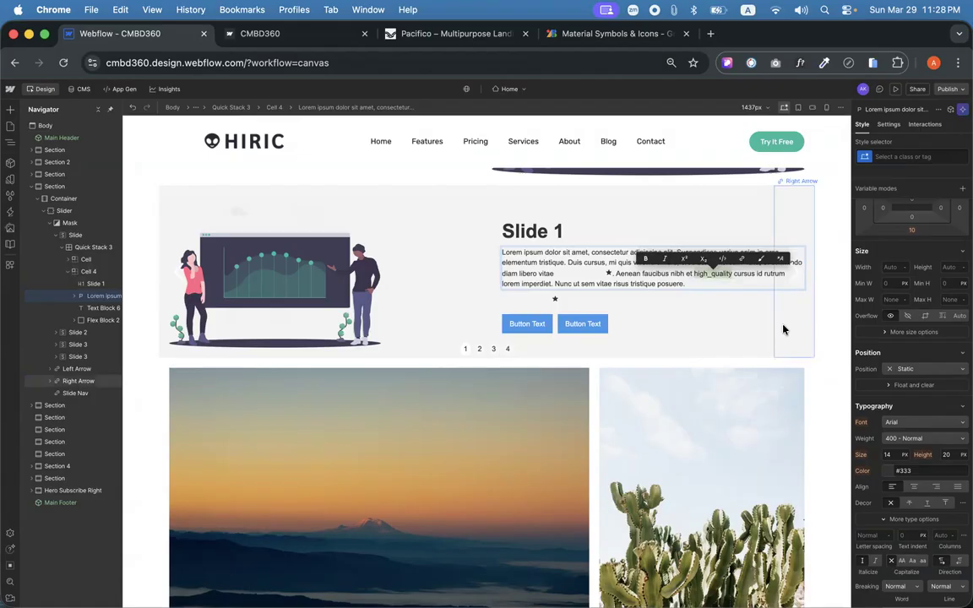
left_click(765, 261)
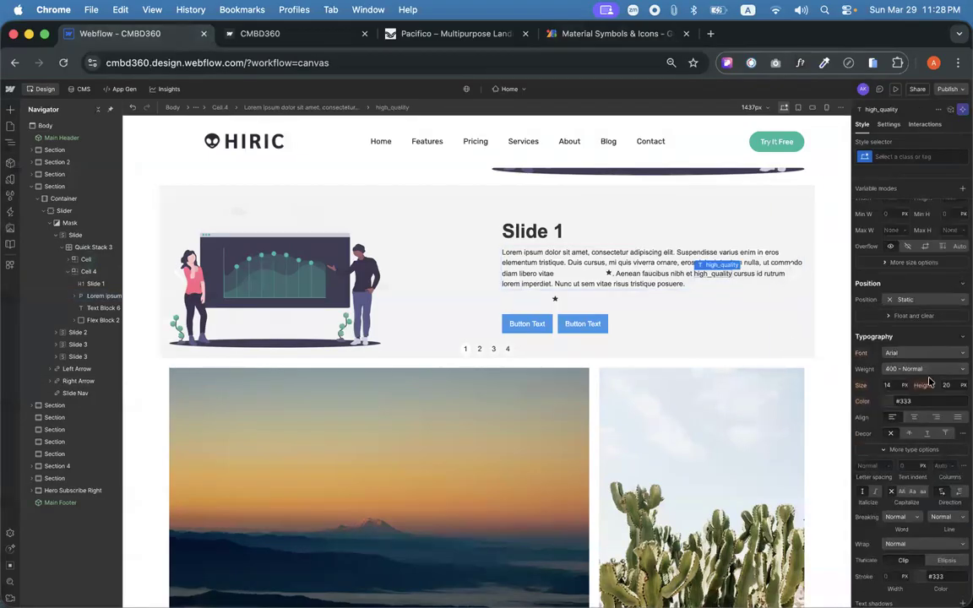
left_click(918, 353)
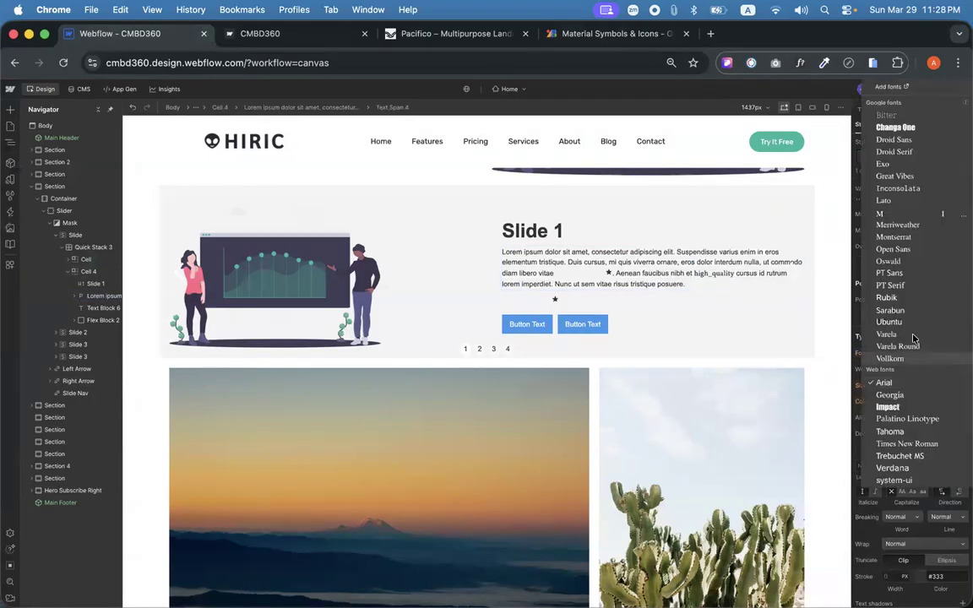
left_click(878, 214)
left_click(897, 385)
type("42")
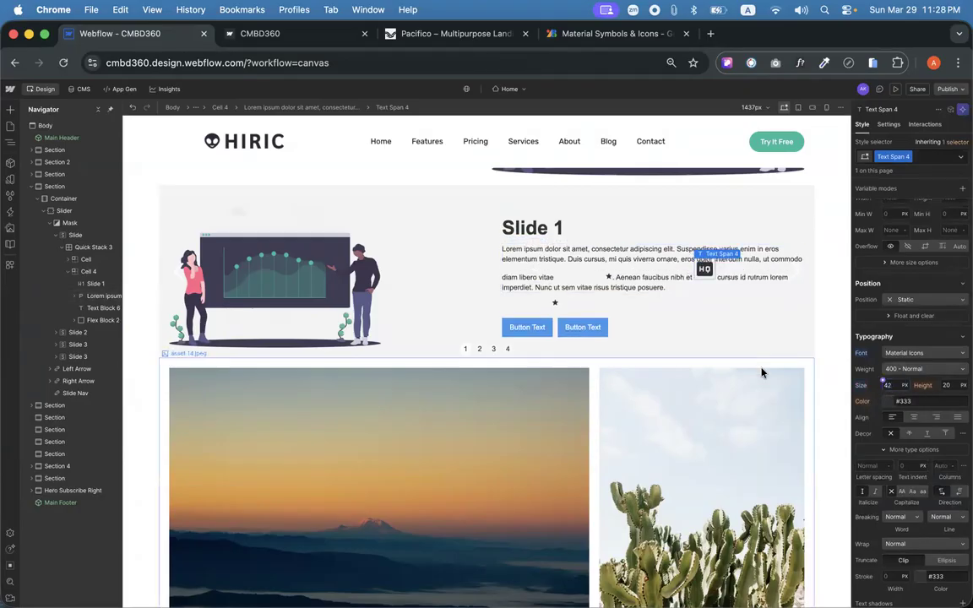
Replace the icon name in the text block below the Slide 1 paragraph with high_quality.
left_click(549, 304)
left_click(548, 304)
key("Escape")
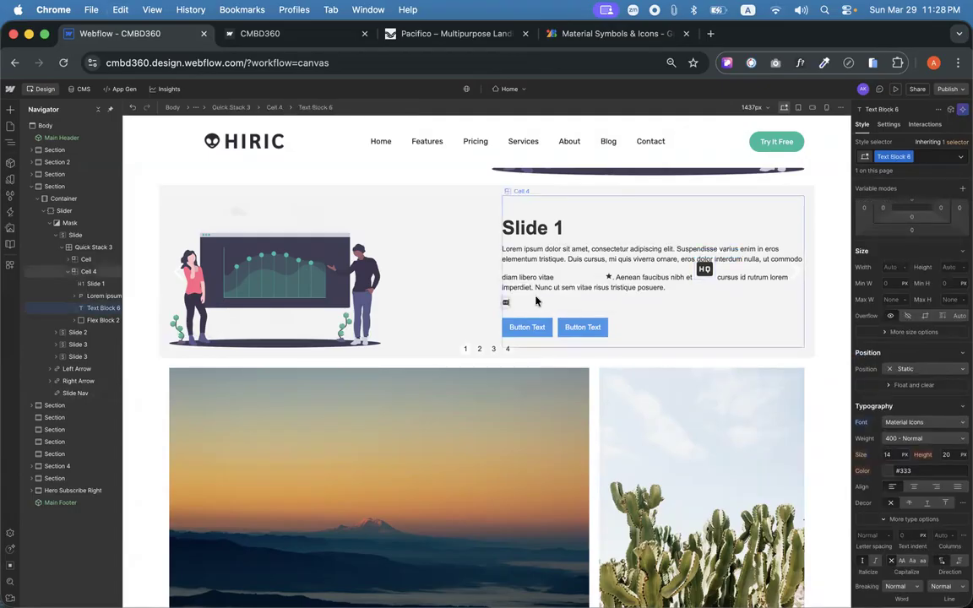
Set the Slide 1 icon text block's font size and line height to 100 px each.
left_click(504, 301)
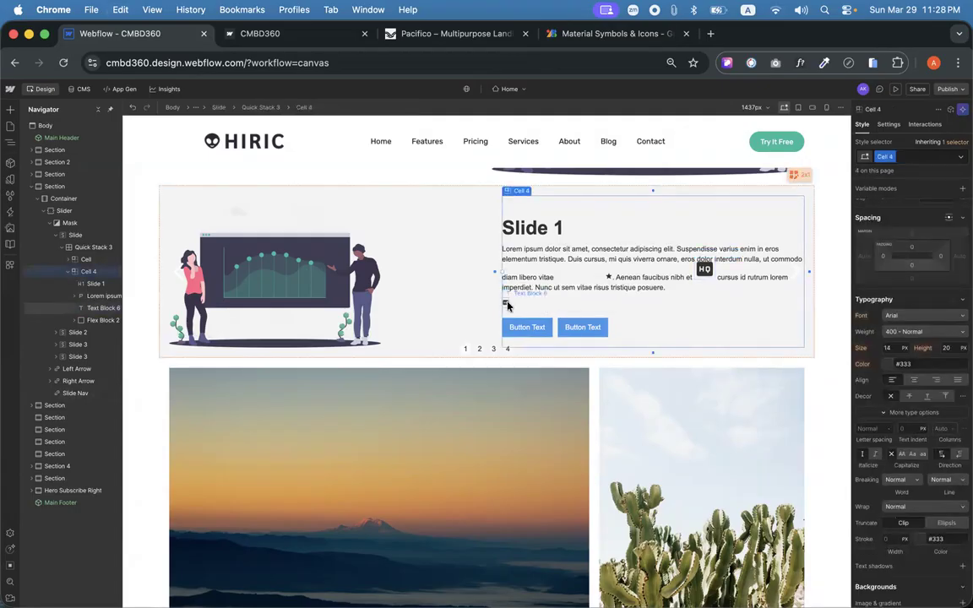
left_click(506, 304)
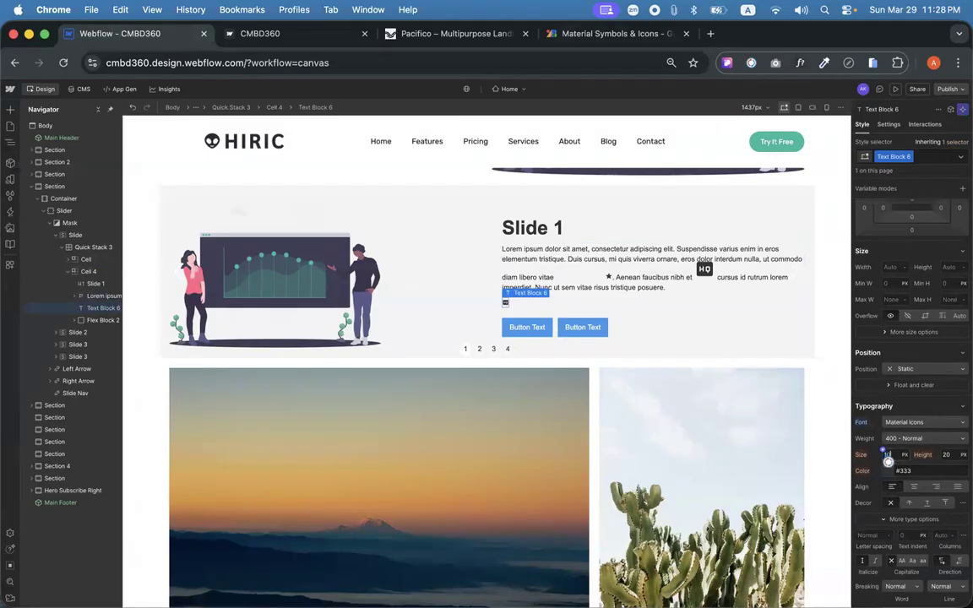
type("100")
left_click(945, 455)
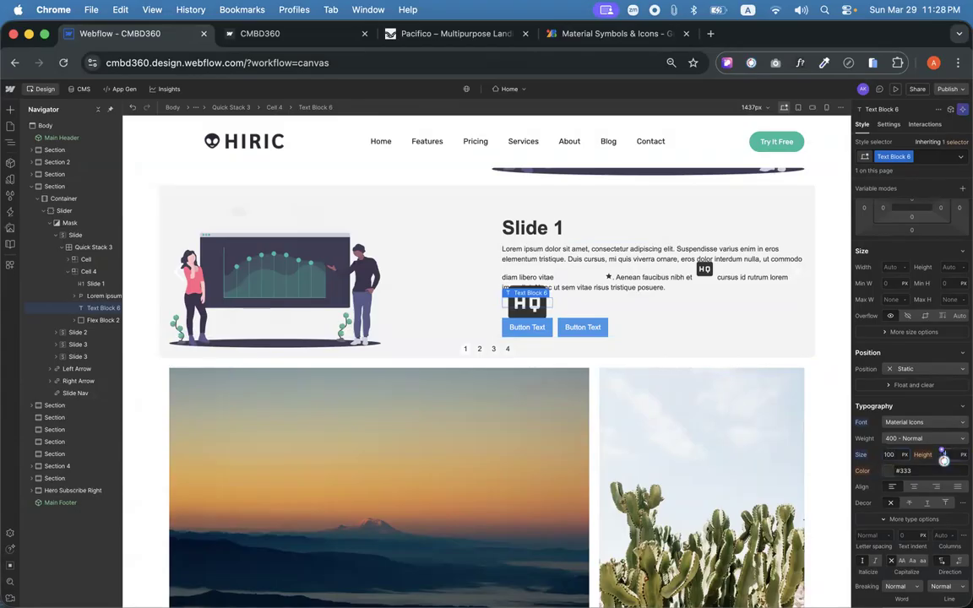
type("100")
key("Return")
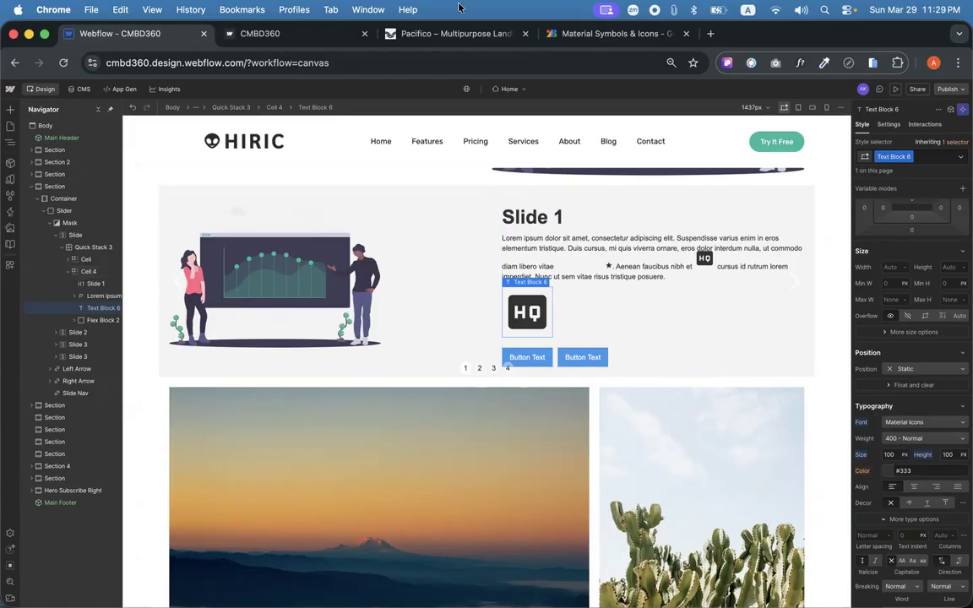
Switch to the Google Fonts icons page, copy the icon name of Award Meal and return to the Webflow Designer.
left_click(583, 33)
scroll(518, 349, "down", 10)
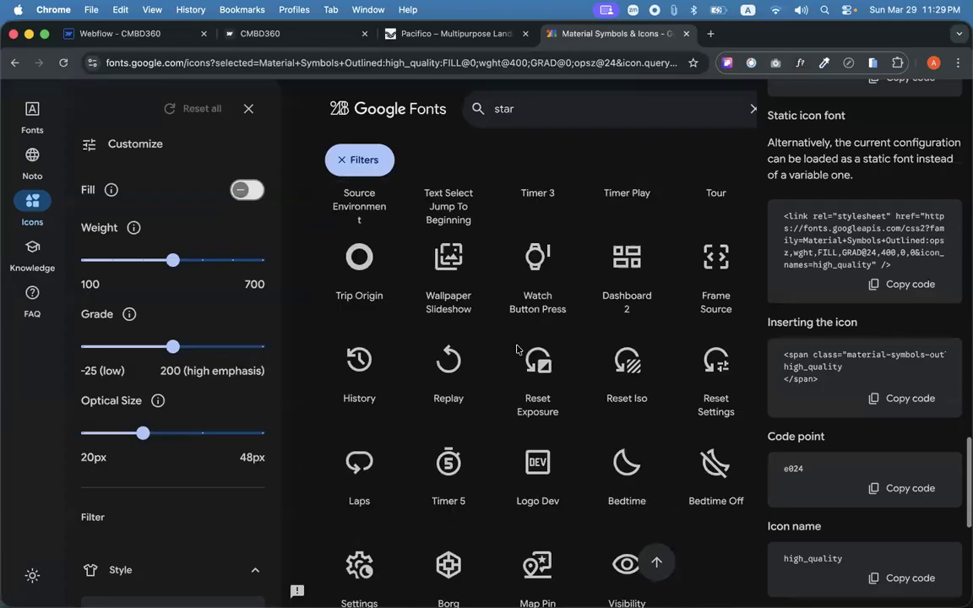
scroll(518, 350, "up", 10)
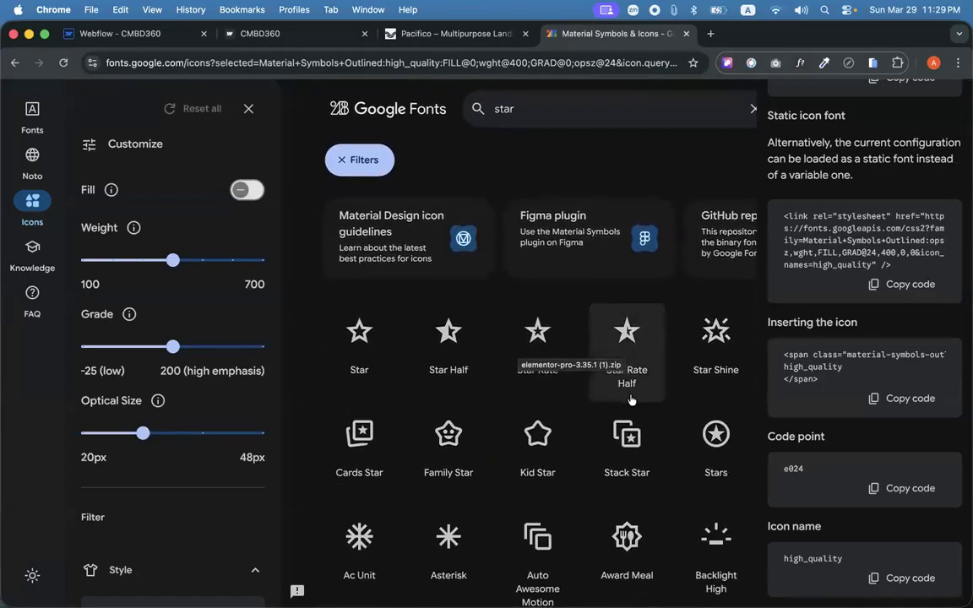
scroll(627, 365, "down", 3)
left_click(627, 275)
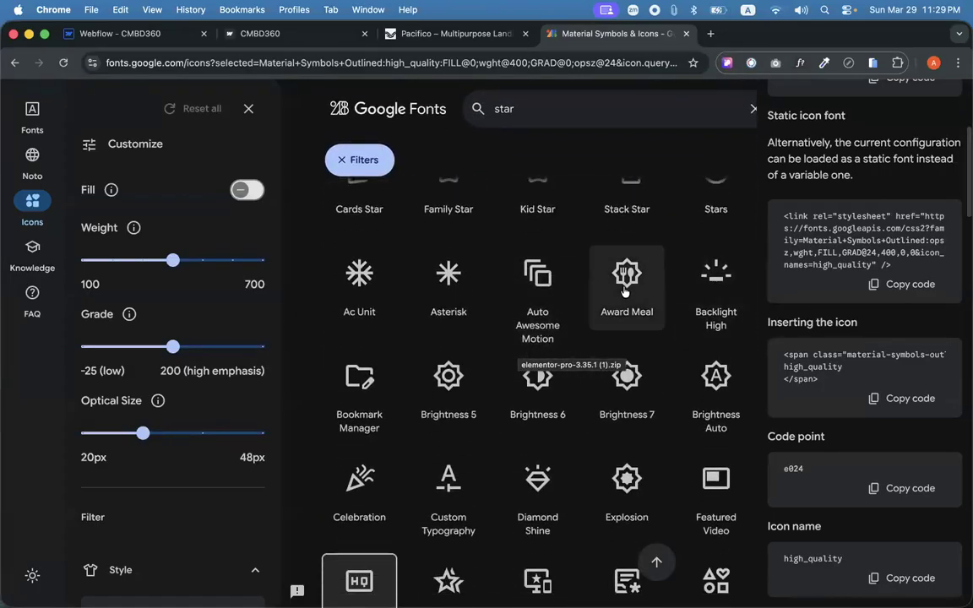
left_click(897, 578)
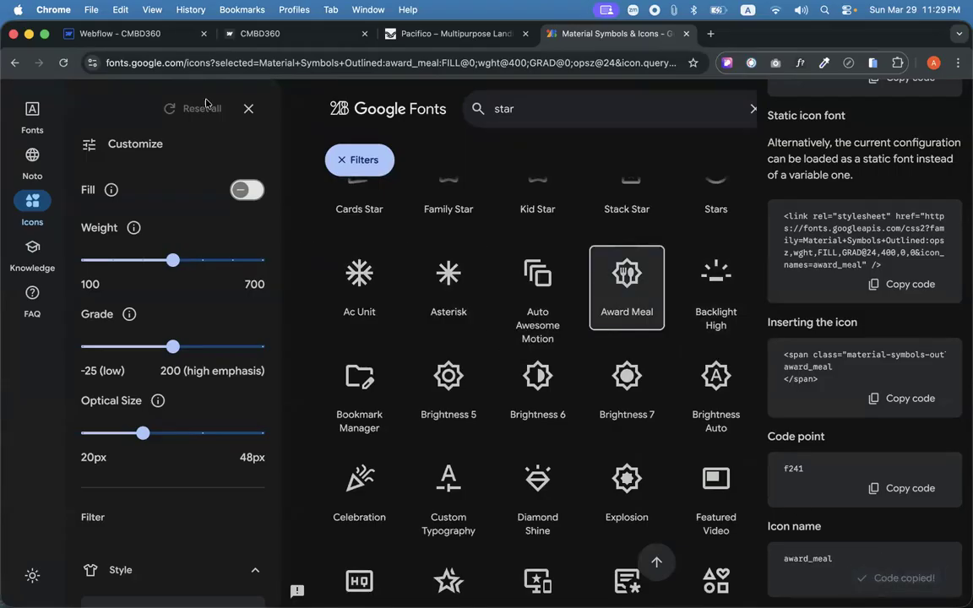
left_click(120, 33)
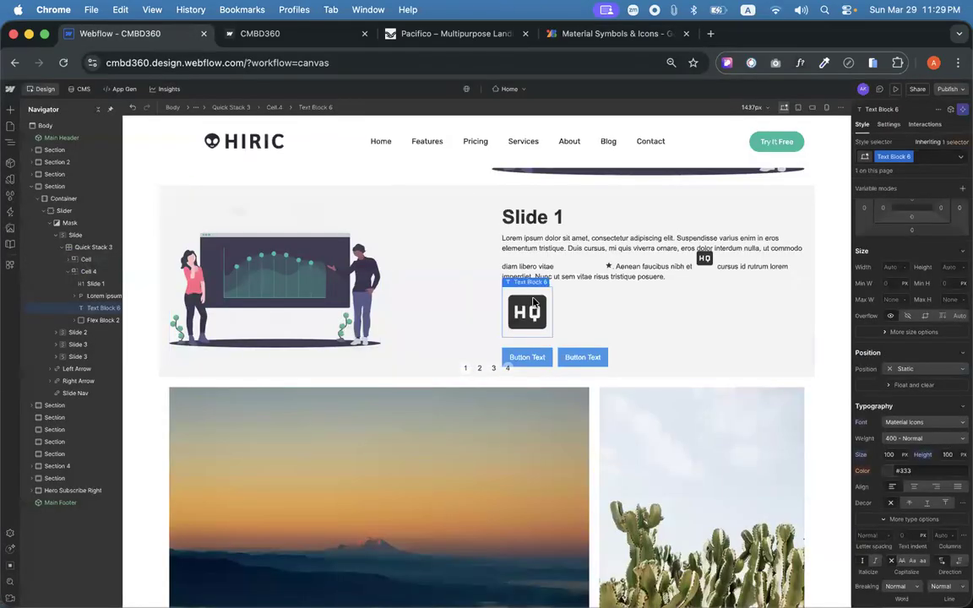
Try to duplicate the Slide 1 icon text block and replace the copy's text with the copied Award Meal icon name.
key("super+d")
double_click(528, 368)
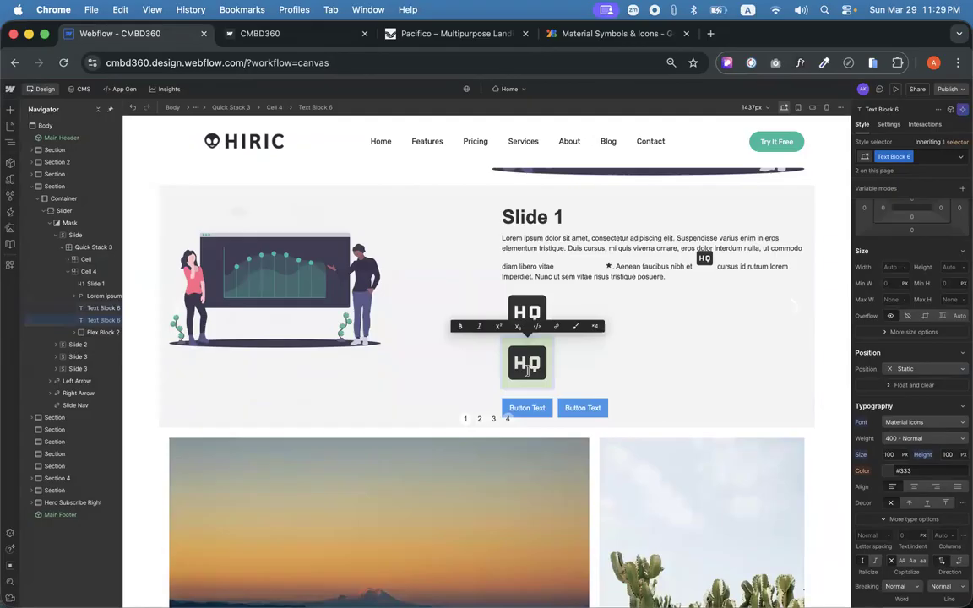
key("super+v")
key("super+a")
key("super+v")
left_click(496, 395)
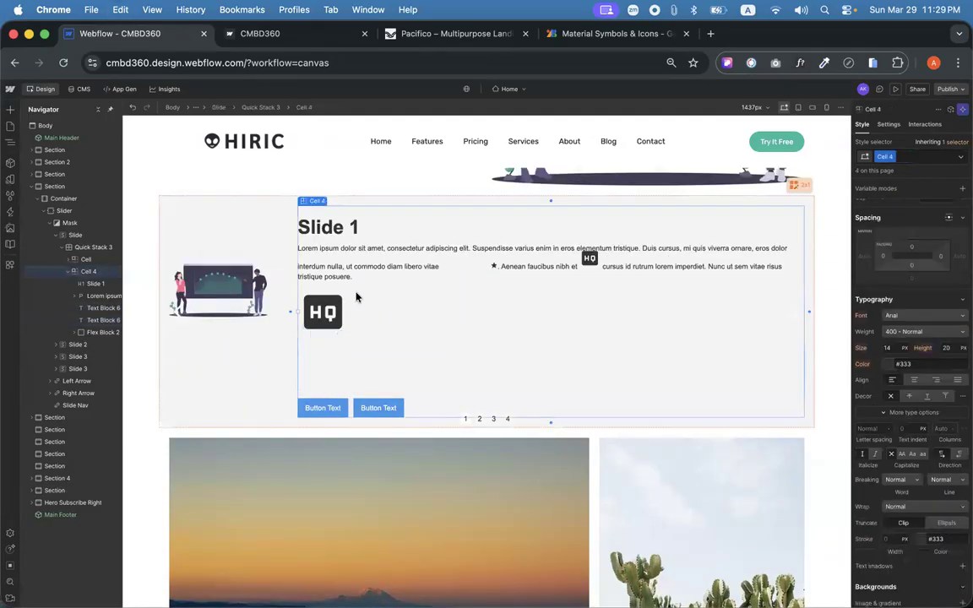
Undo the text replacement in the duplicated icon text block and delete the duplicate.
key("super+z")
left_click(525, 365)
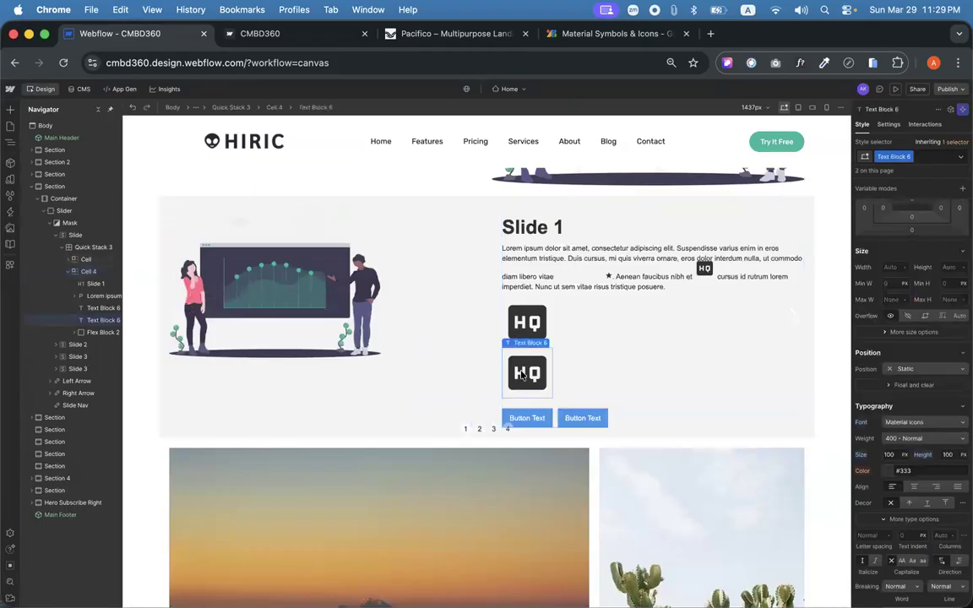
key("Delete")
Add a Link Block to the empty gallery cell below the sunset image and place a Text Block reading award_meal inside it.
left_click(11, 111)
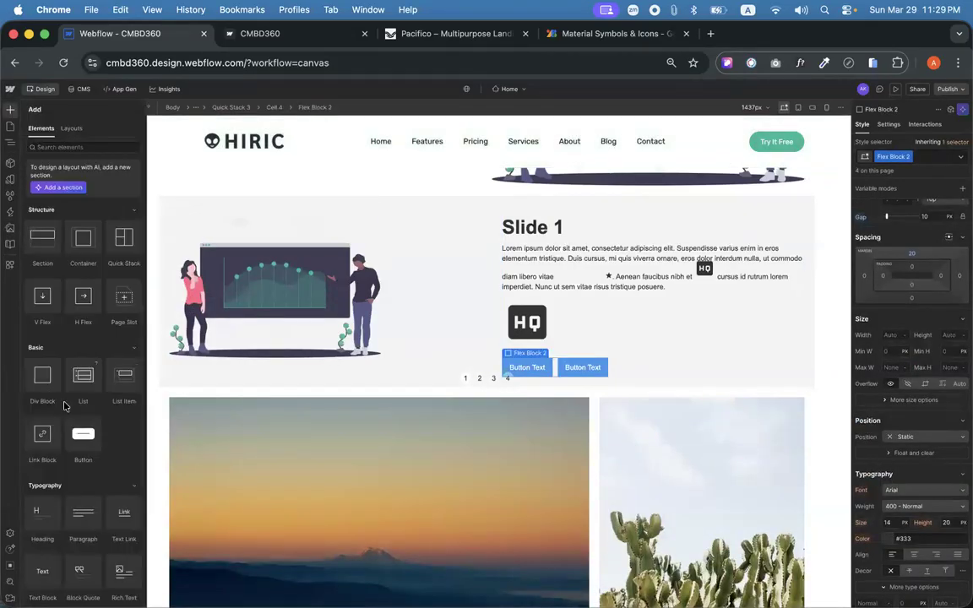
left_click_drag(63, 433, 493, 319)
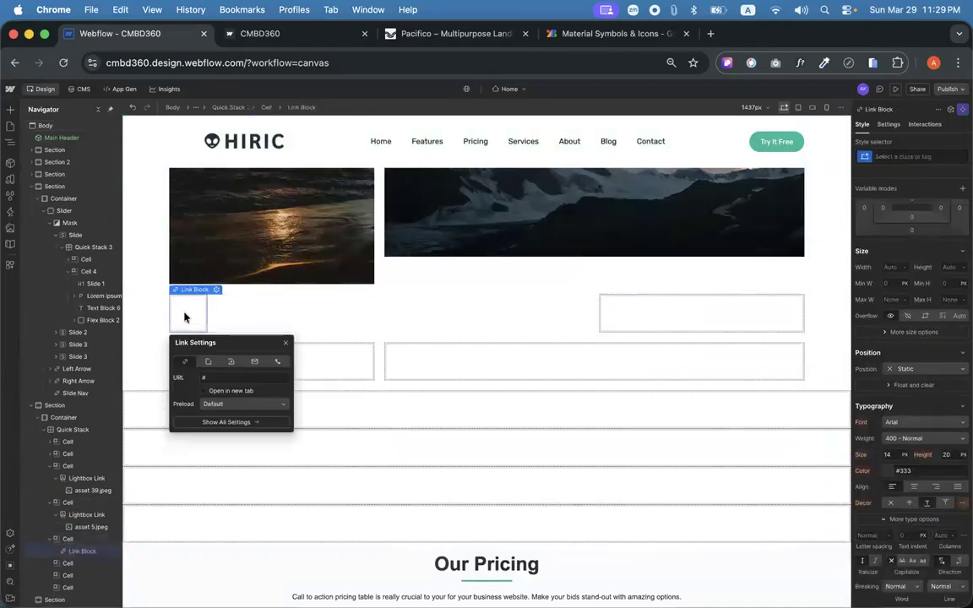
left_click(11, 110)
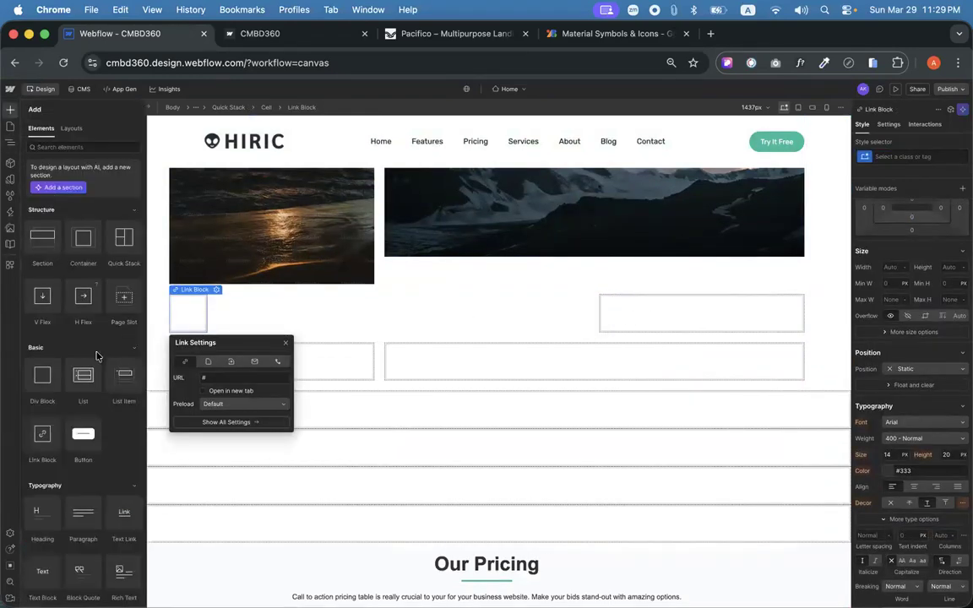
scroll(50, 546, "down", 1)
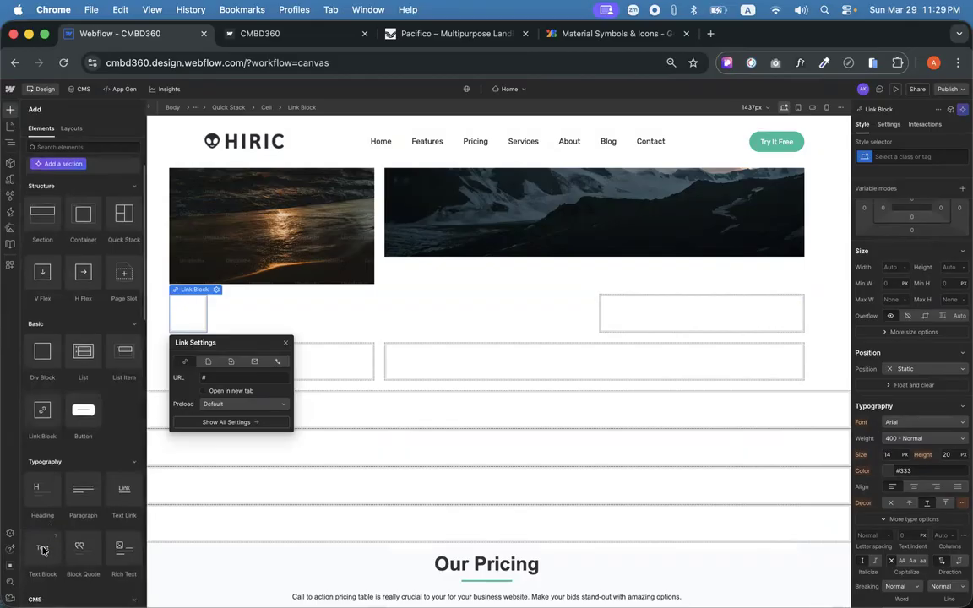
left_click(44, 550)
double_click(218, 300)
key("super+v")
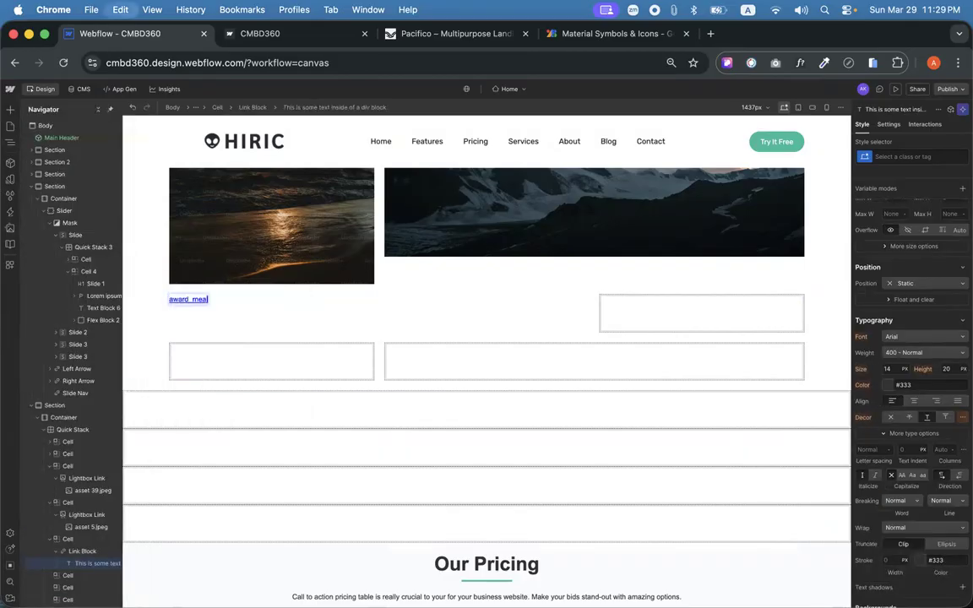
key("Escape")
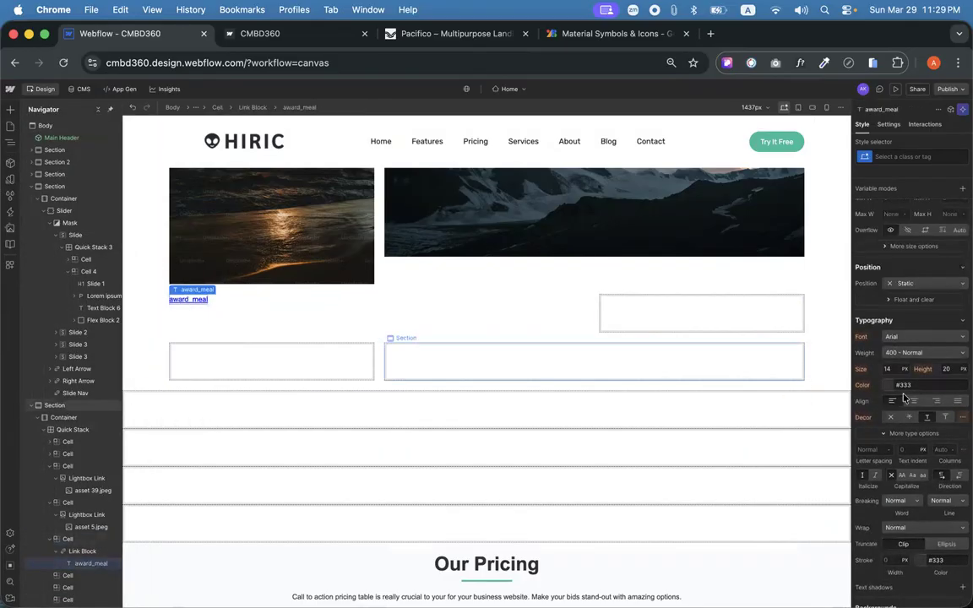
Set the font of the Link Block's award_meal text block to Material Icons.
left_click(902, 338)
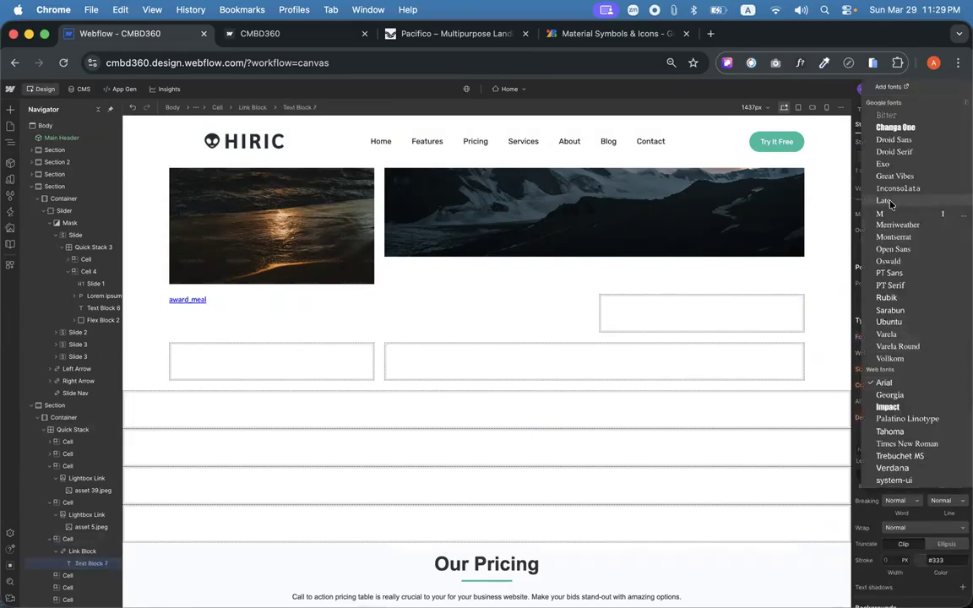
left_click(889, 212)
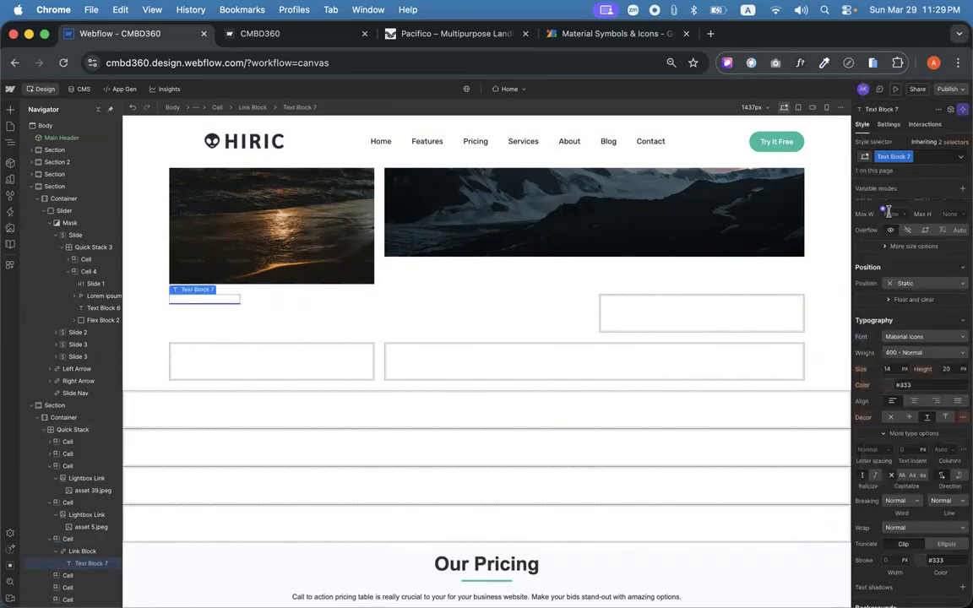
double_click(207, 300)
key("Escape")
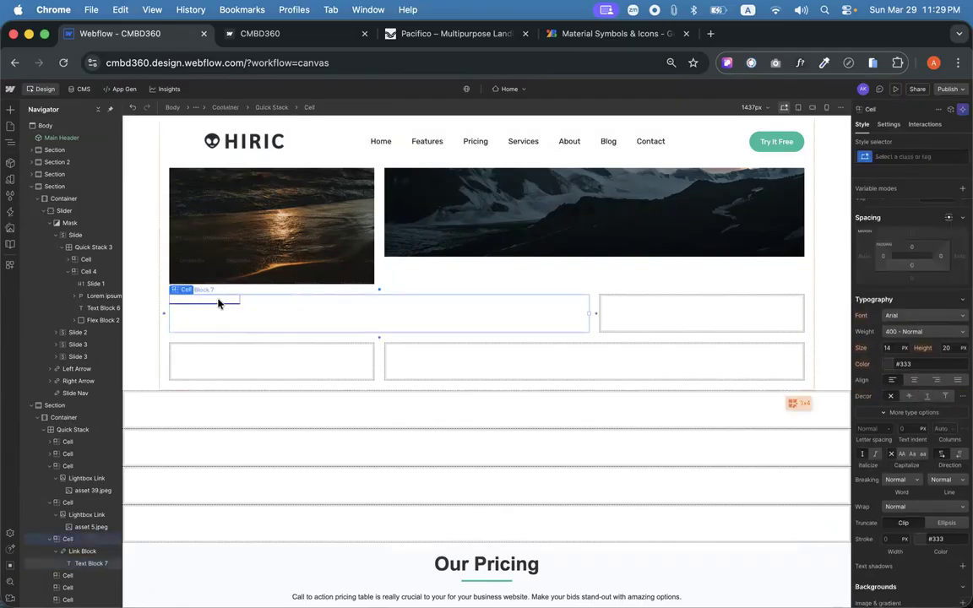
Switch to the Google Fonts icons page and copy the icon name of Bookmark Manager.
left_click(591, 33)
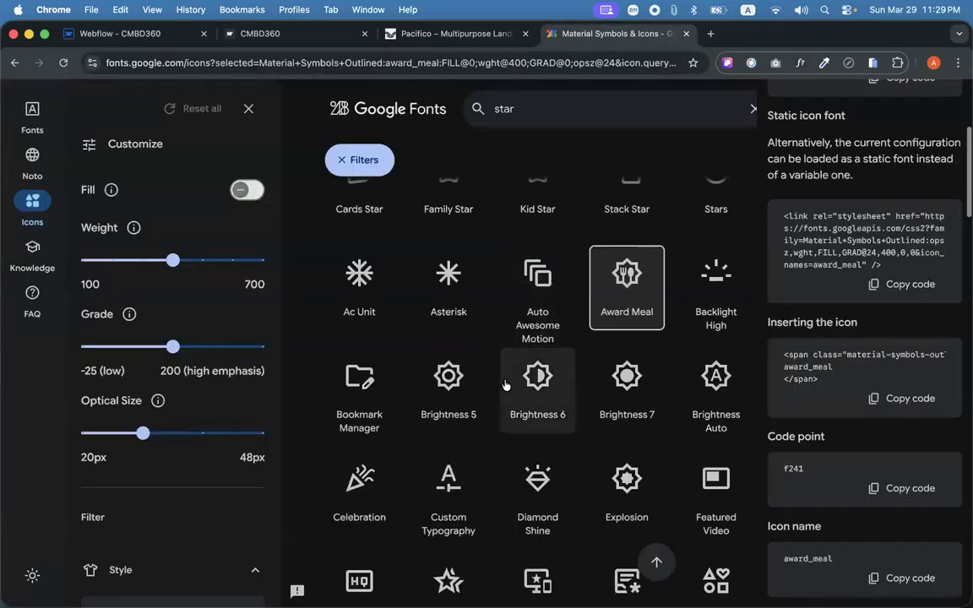
scroll(532, 338, "down", 2)
left_click(359, 287)
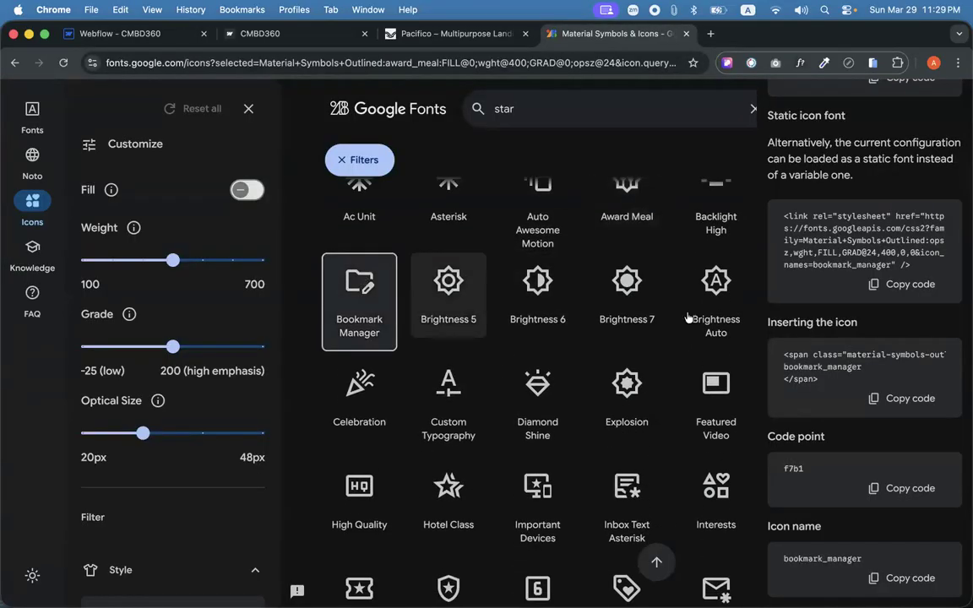
left_click(917, 580)
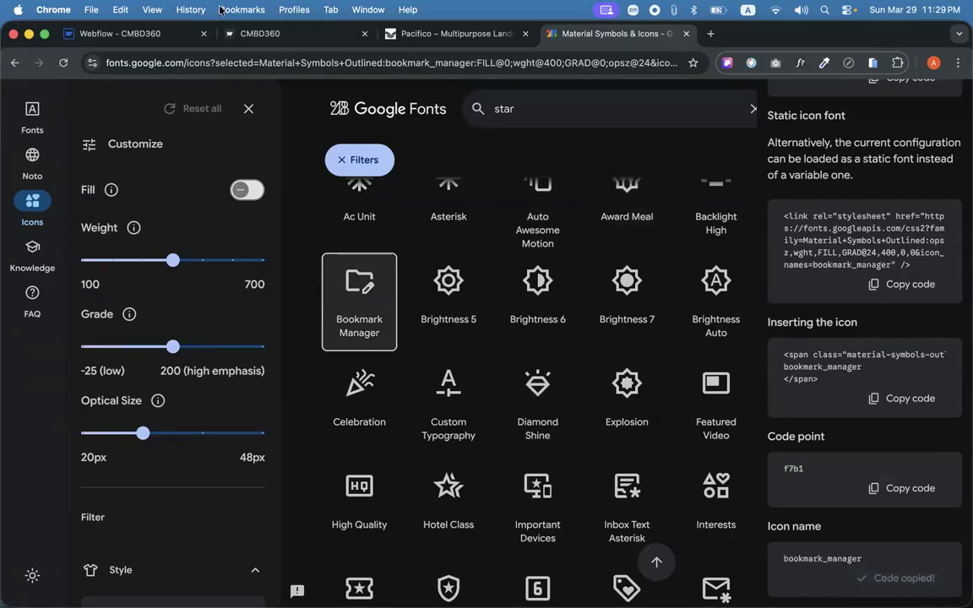
Return to the Webflow Designer and replace the Link Block's icon text with bookmark_manager.
left_click(135, 34)
double_click(203, 301)
key("super+v")
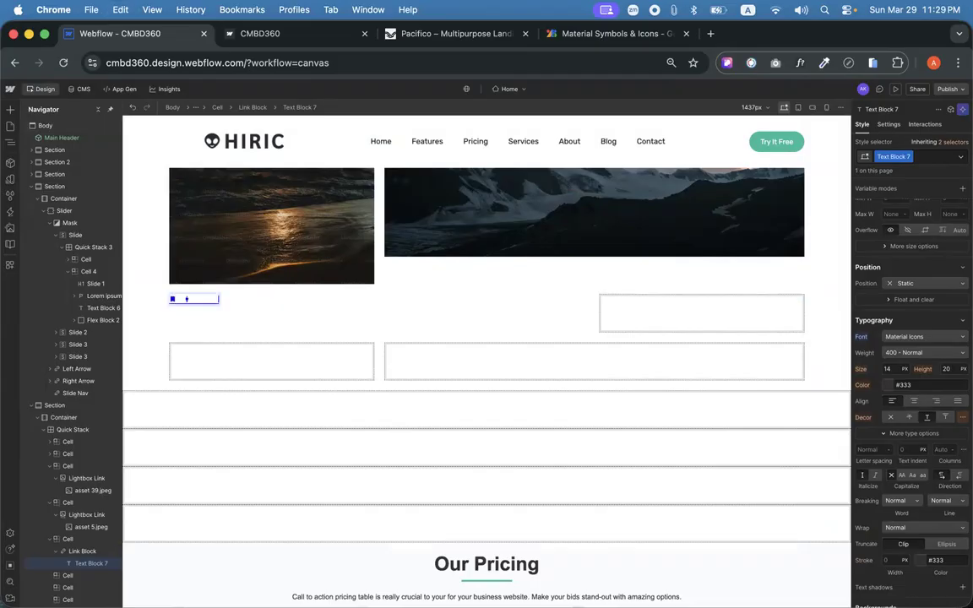
left_click(194, 314)
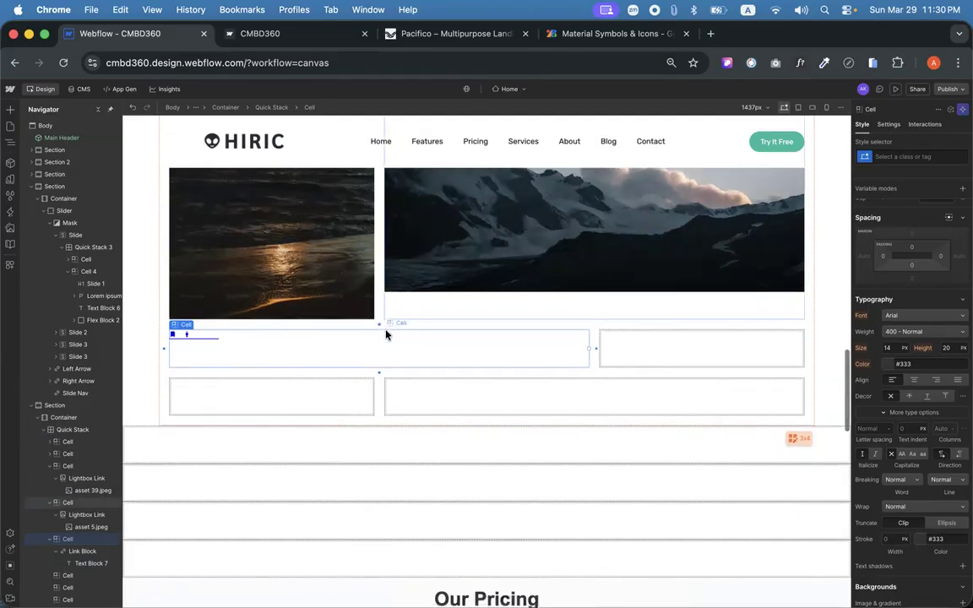
Switch to the Pacifico demo page and examine the icons beside the questions in its FAQ section.
scroll(387, 332, "up", 5)
scroll(387, 329, "up", 8)
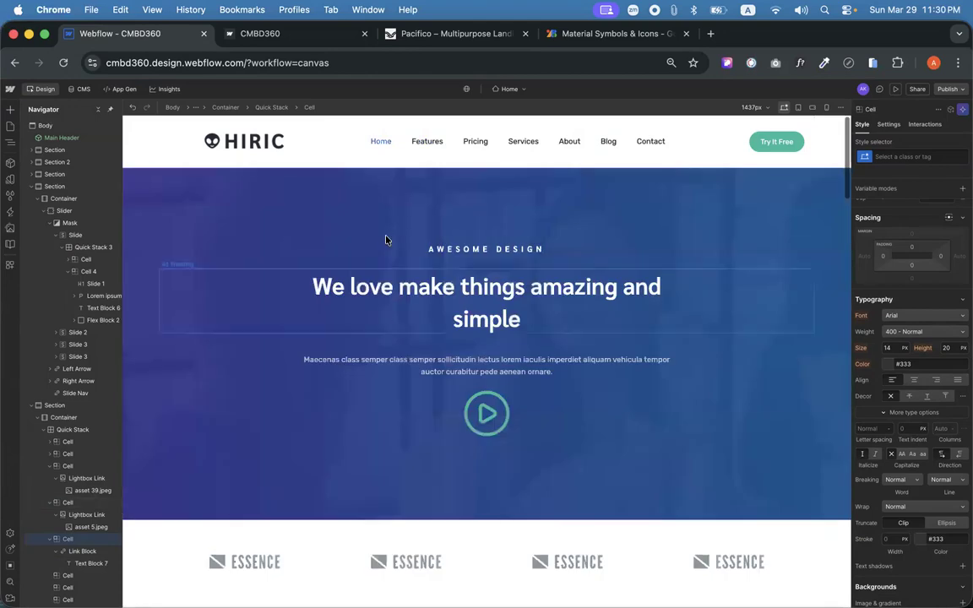
scroll(397, 195, "down", 6)
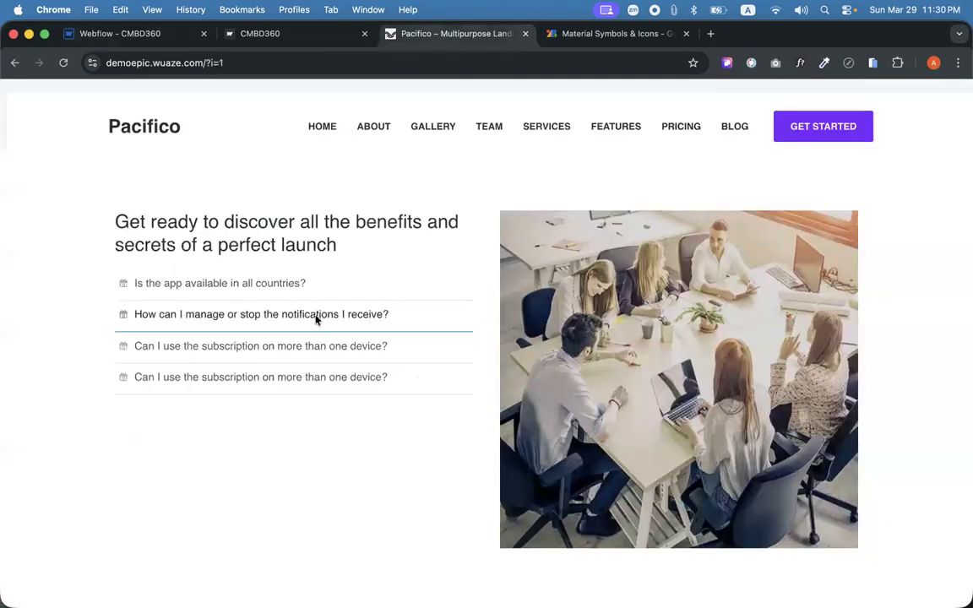
scroll(253, 279, "down", 1)
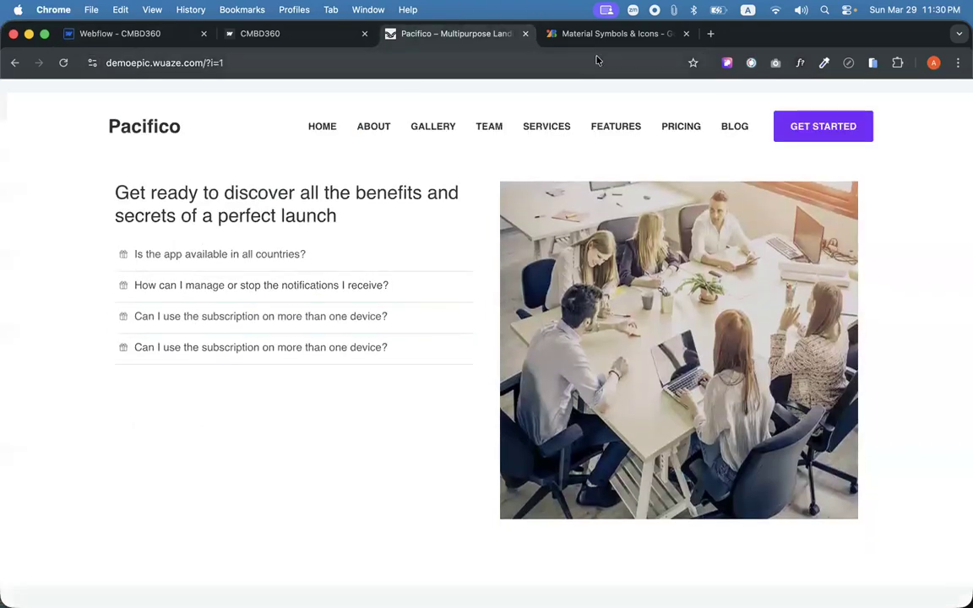
Search the web for "faq made in webflow" from the icons page and open Webflow's Best Faq Websites result.
left_click(596, 34)
left_click(367, 68)
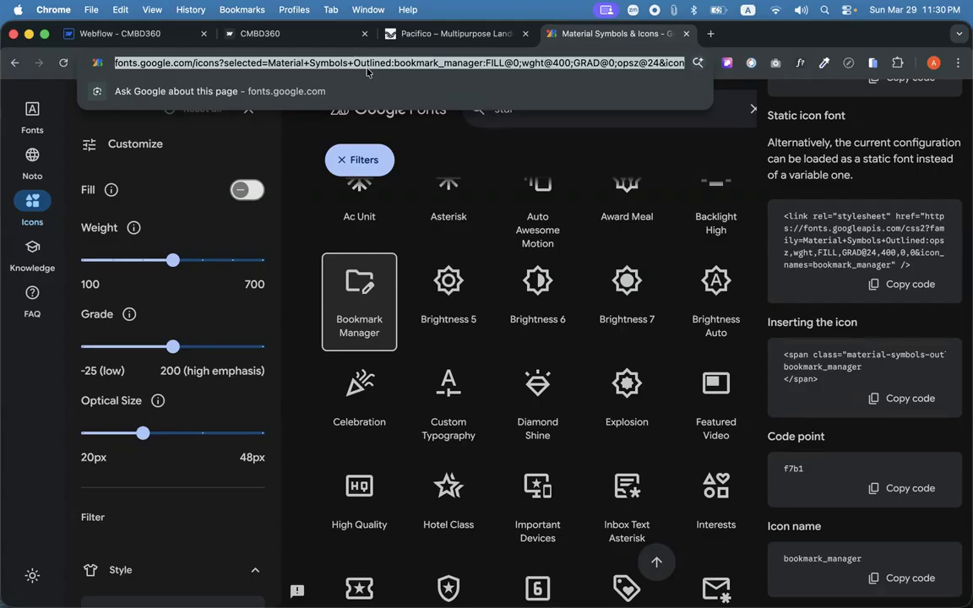
type("faq ")
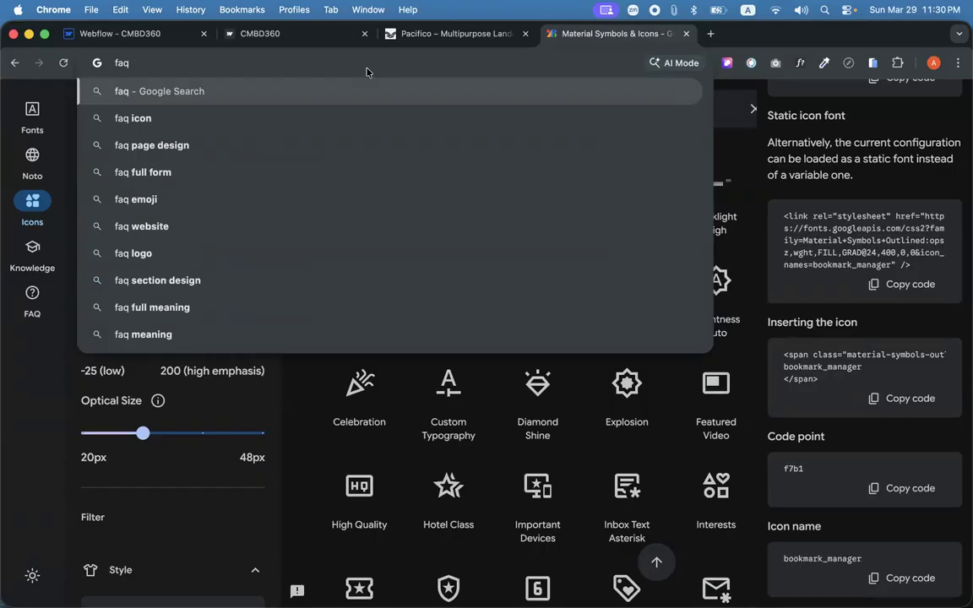
type("made in")
key("Return")
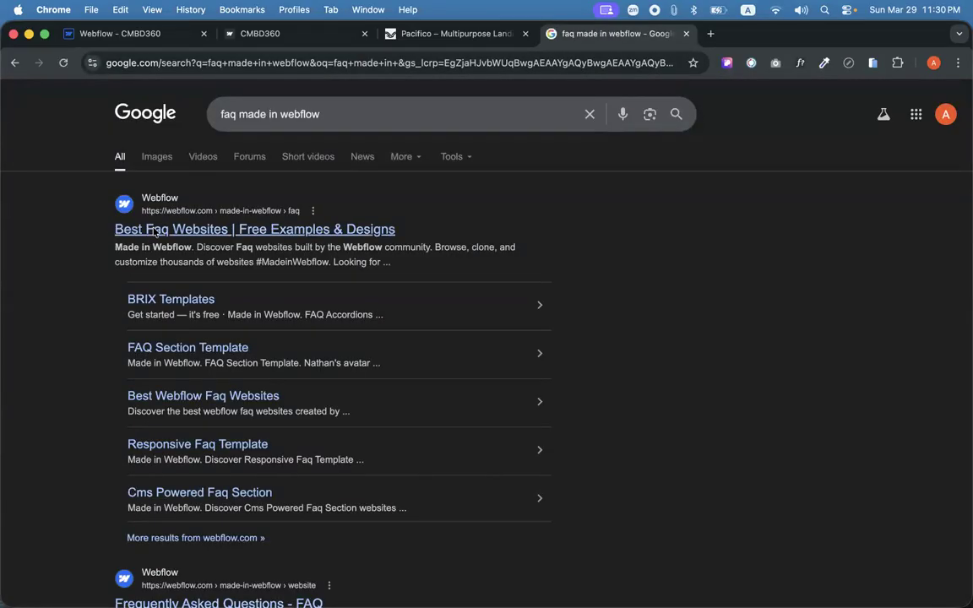
left_click(211, 229)
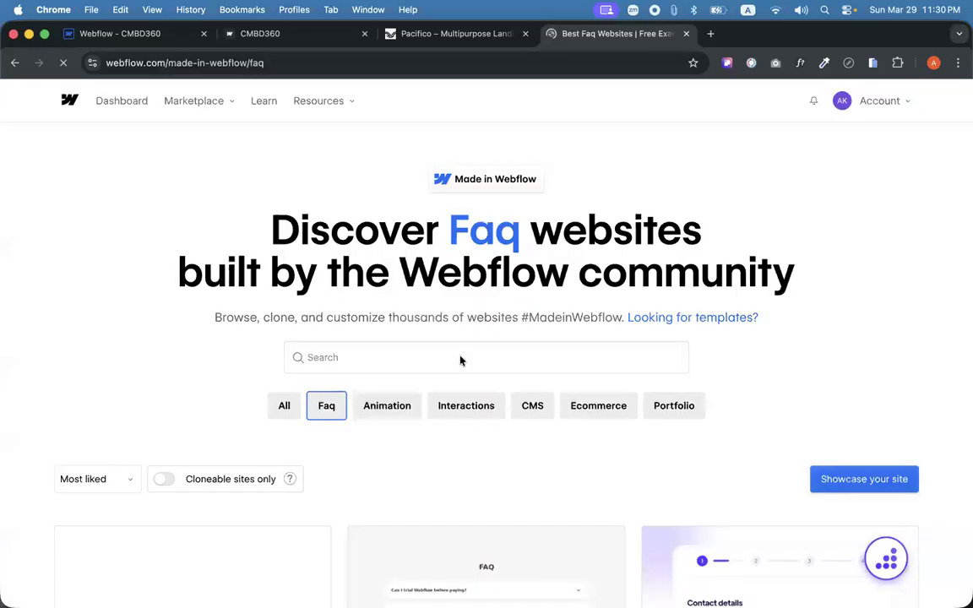
Browse the Made in Webflow Faq sites and open the details of the FAQ Section Template.
scroll(330, 411, "down", 3)
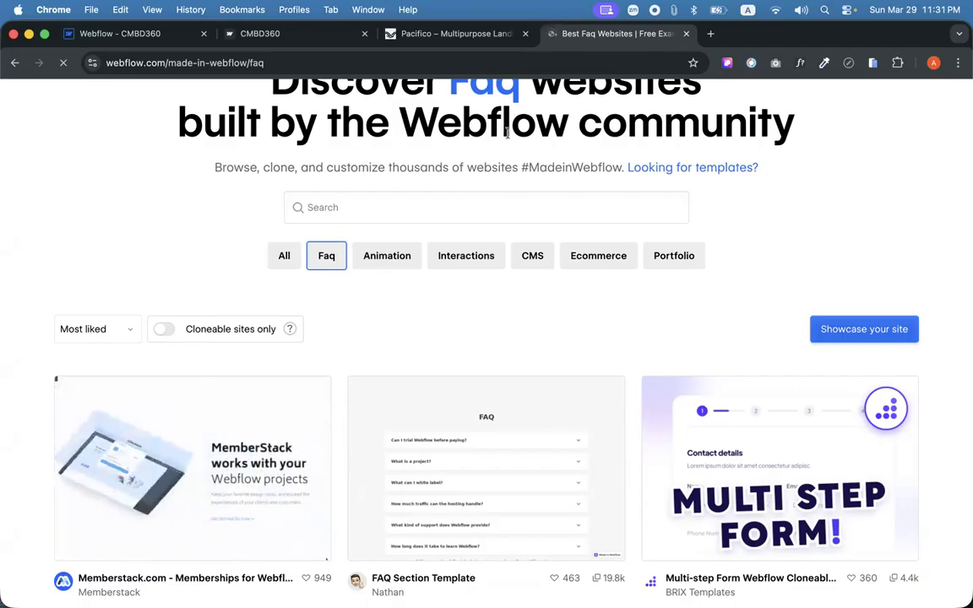
scroll(492, 313, "down", 5)
scroll(492, 313, "down", 15)
scroll(493, 312, "up", 20)
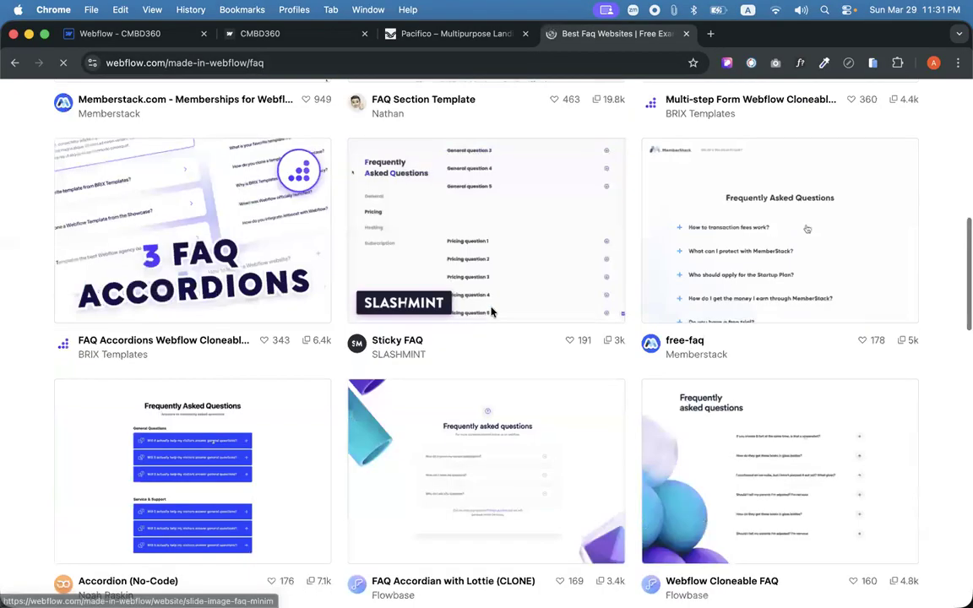
scroll(379, 262, "down", 2)
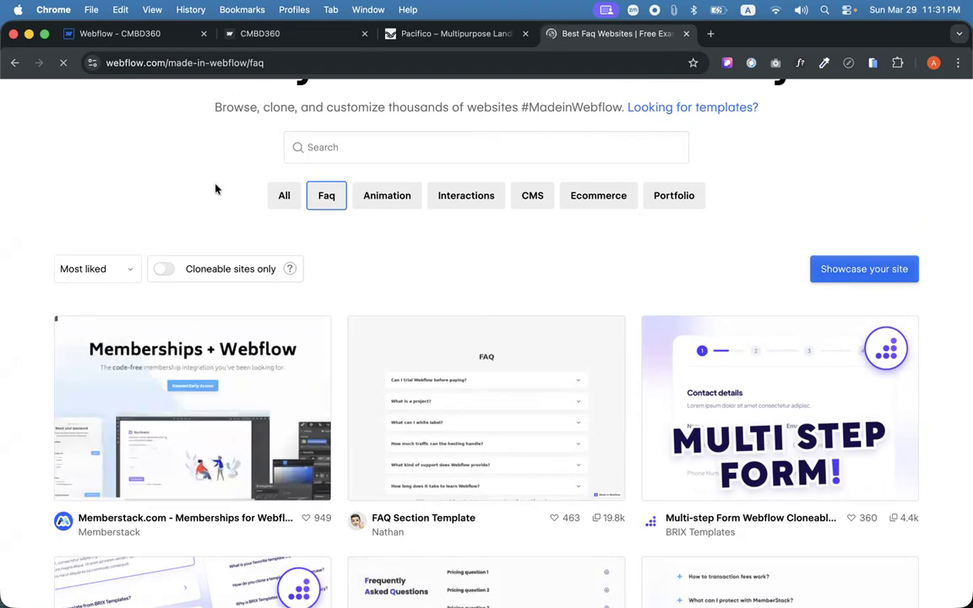
scroll(187, 295, "down", 2)
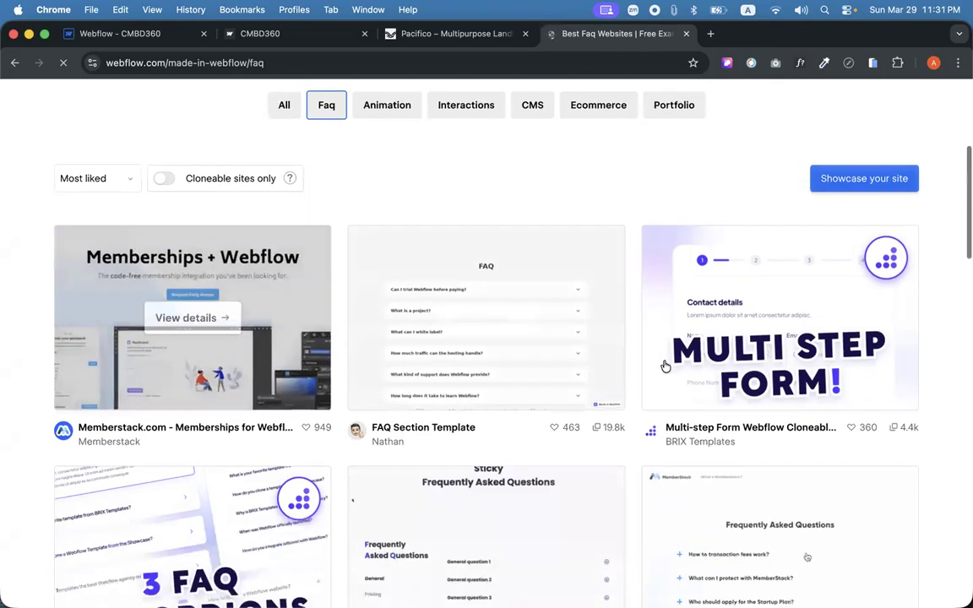
scroll(537, 315, "down", 1)
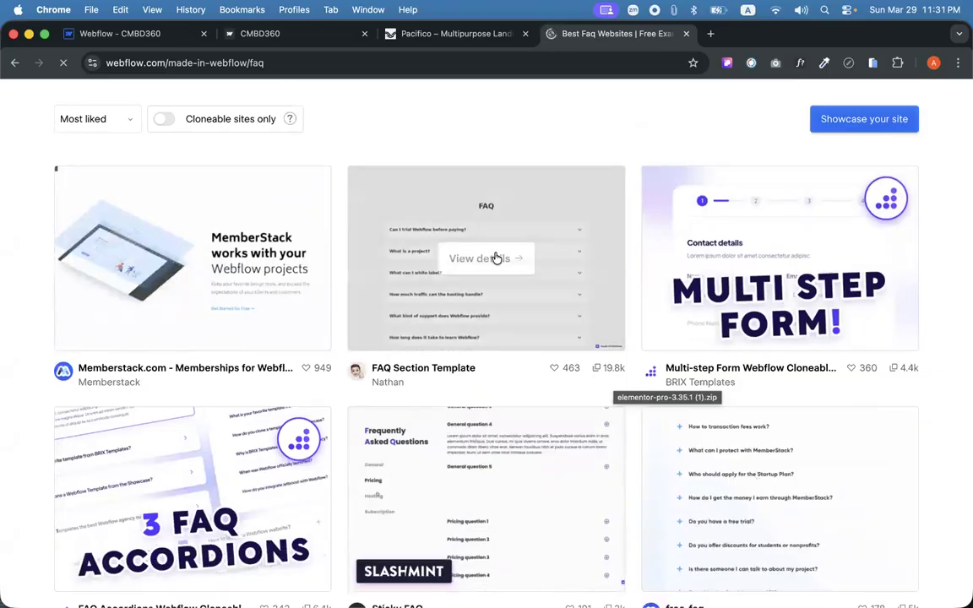
left_click(497, 260)
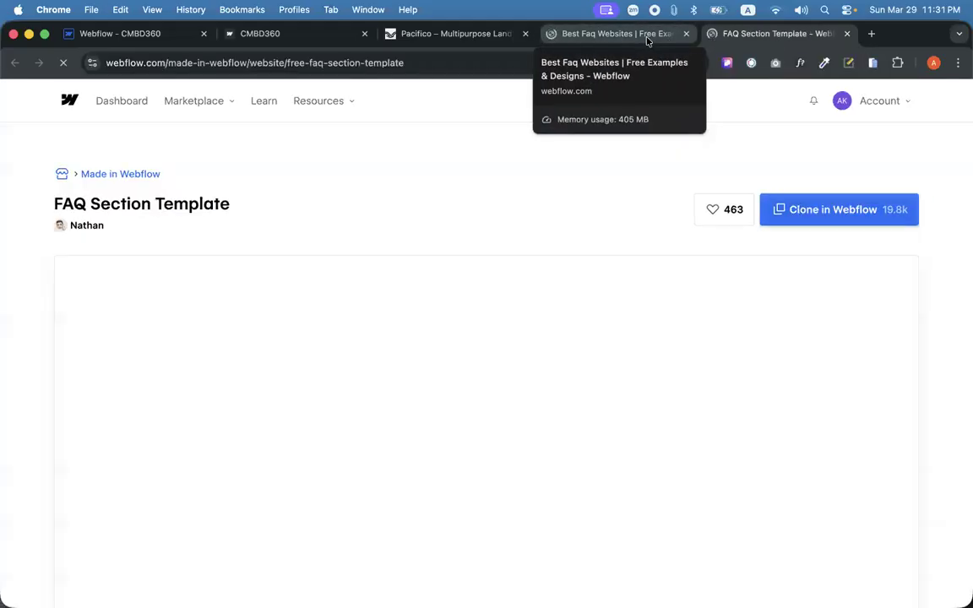
Examine the FAQ Section Template's preview and test its accordion by expanding and collapsing several questions.
scroll(654, 316, "down", 1)
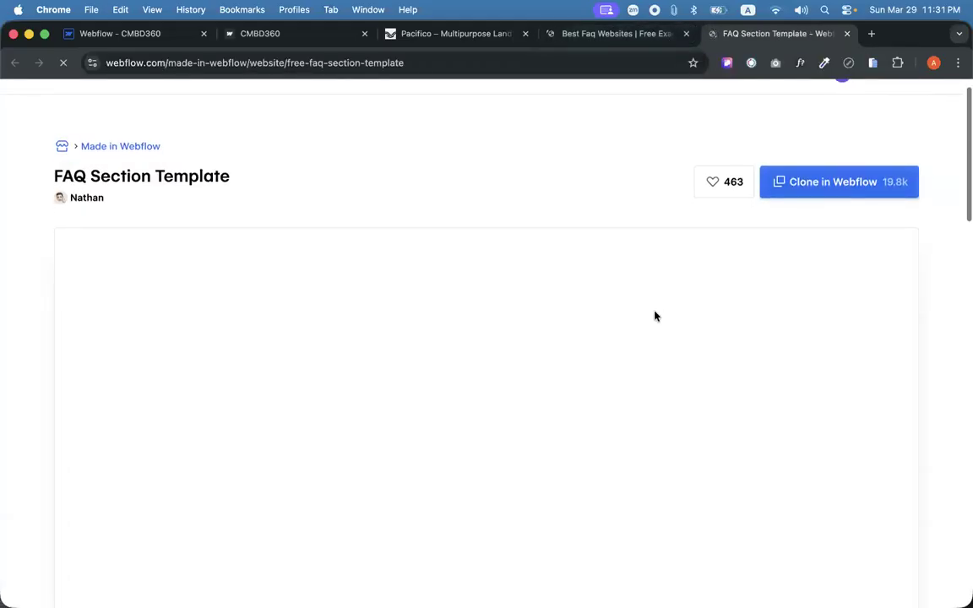
scroll(655, 316, "up", 1)
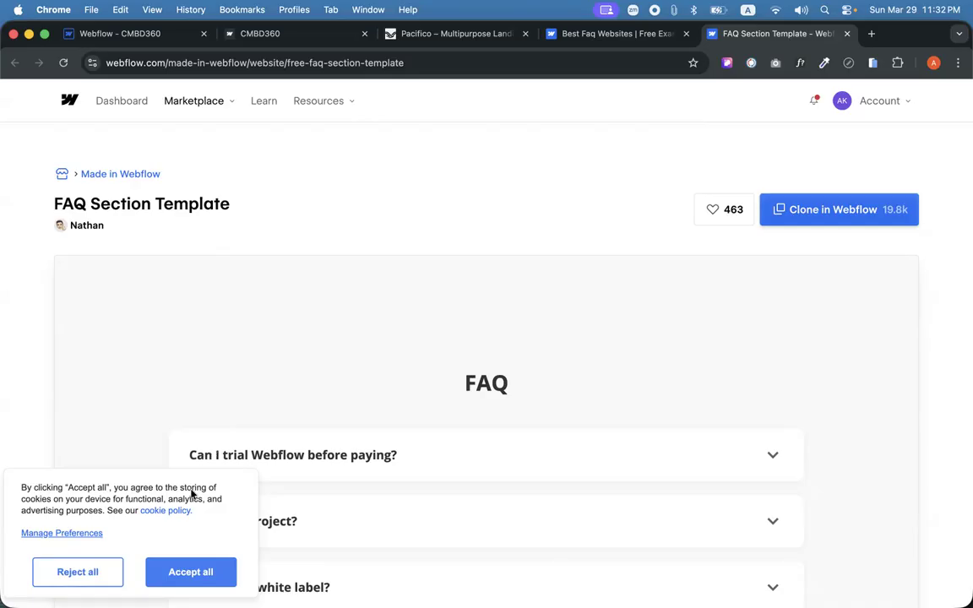
scroll(463, 296, "down", 6)
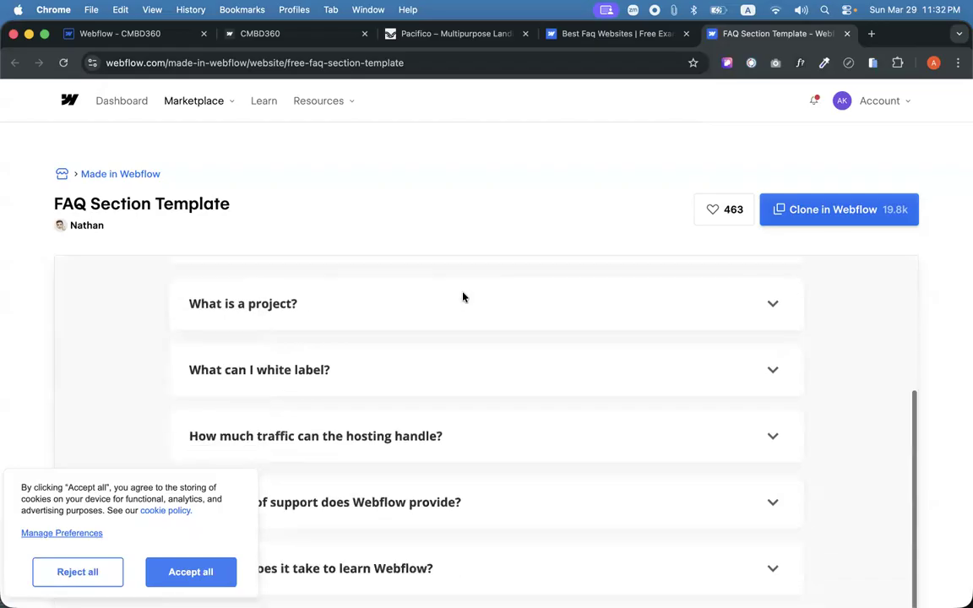
scroll(456, 291, "up", 3)
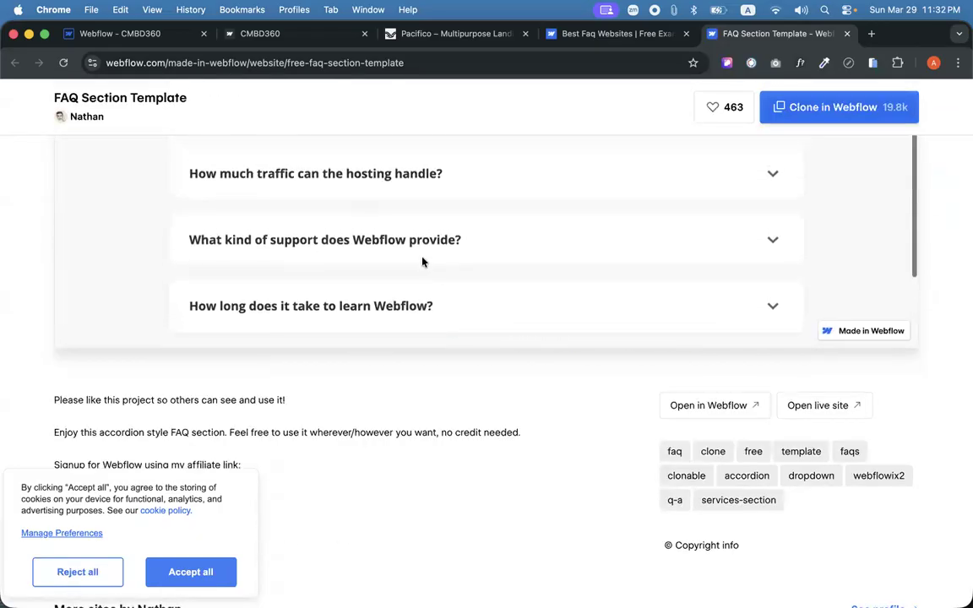
left_click(422, 241)
left_click(424, 243)
scroll(397, 249, "up", 2)
double_click(398, 251)
scroll(401, 254, "up", 1)
left_click(385, 241)
left_click(372, 241)
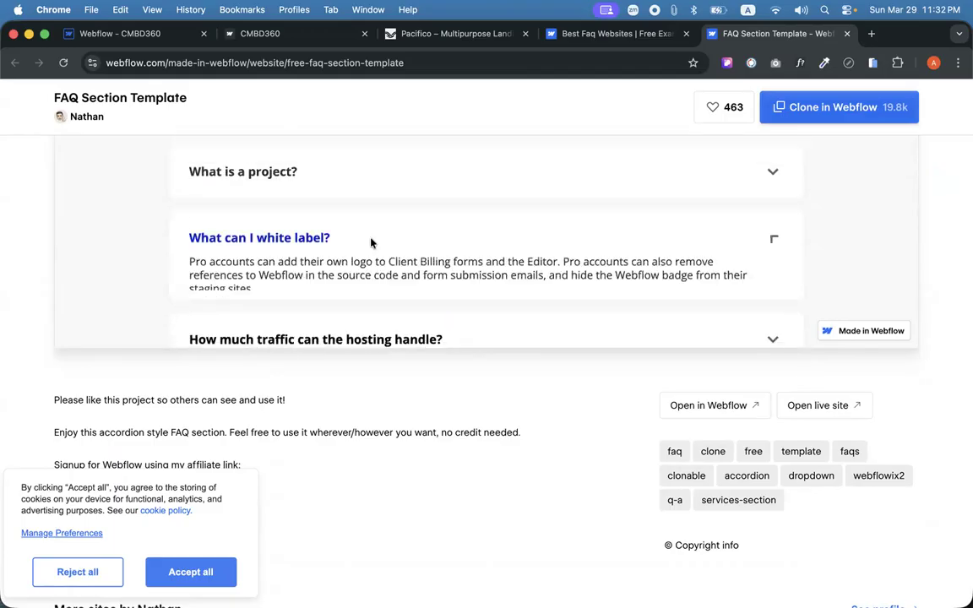
Review the rest of the FAQ Section Template's preview and open the template project in Webflow.
scroll(371, 243, "up", 5)
scroll(371, 244, "up", 3)
scroll(504, 230, "down", 3)
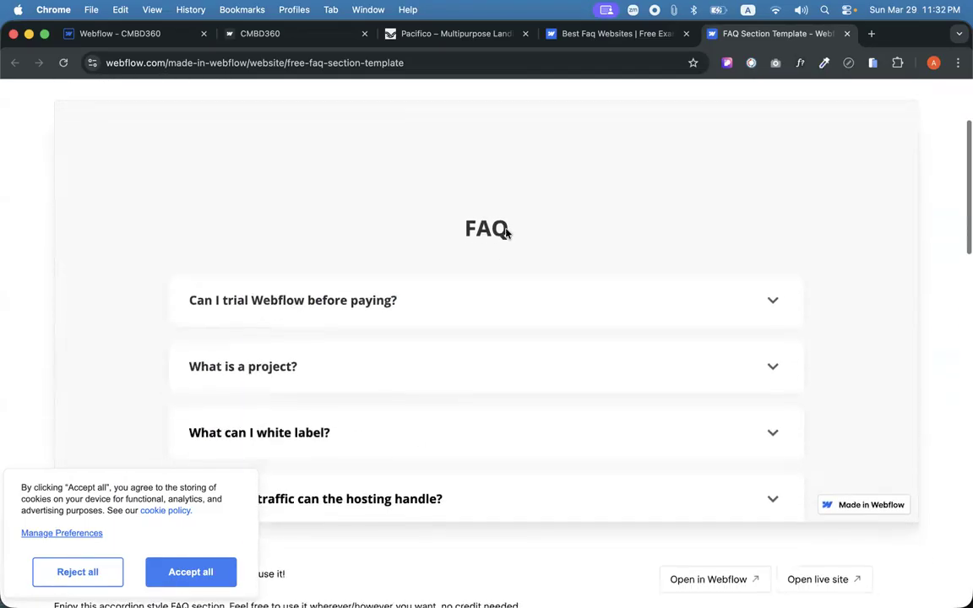
scroll(895, 291, "down", 3)
scroll(832, 289, "down", 4)
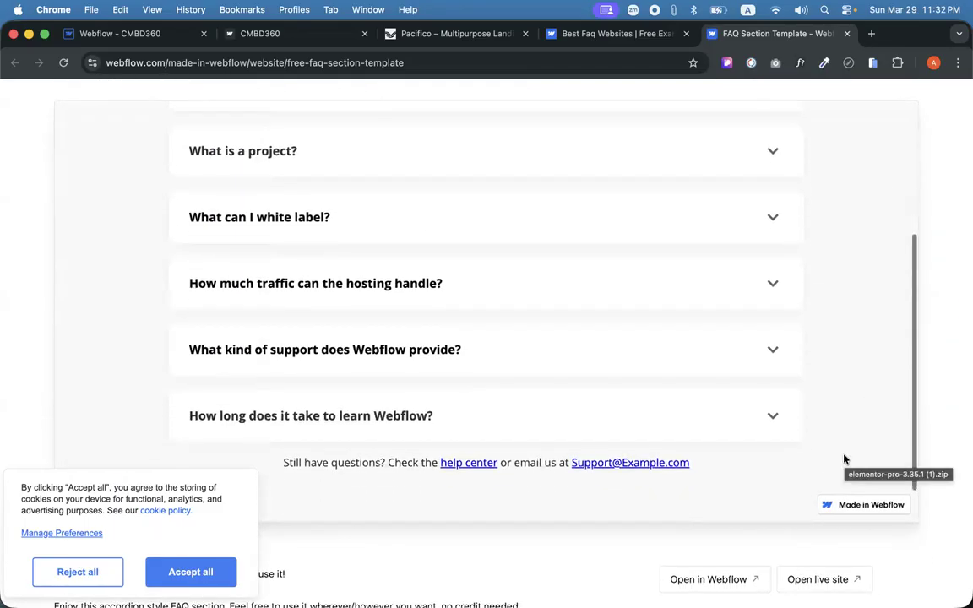
scroll(847, 550, "down", 4)
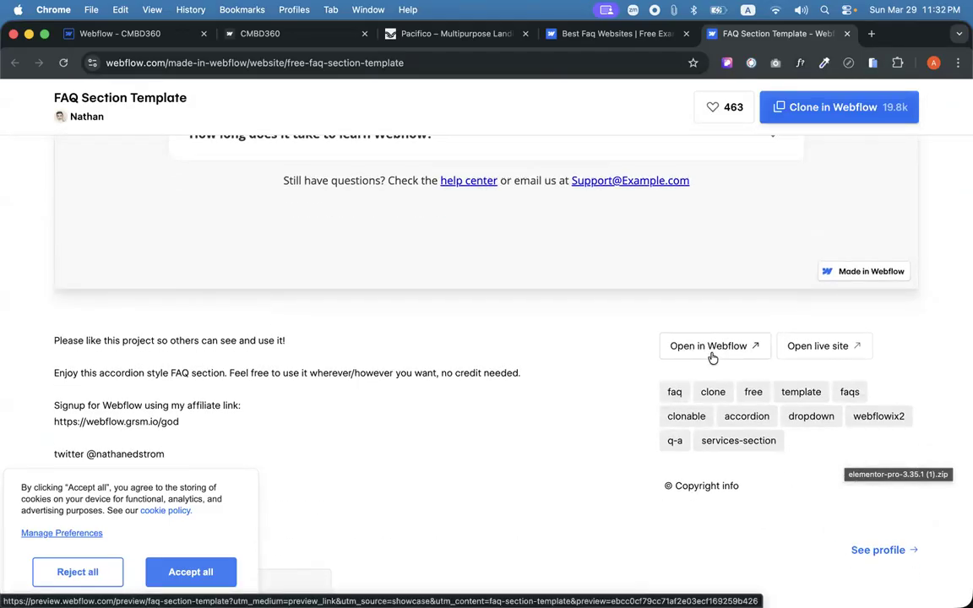
left_click(674, 353)
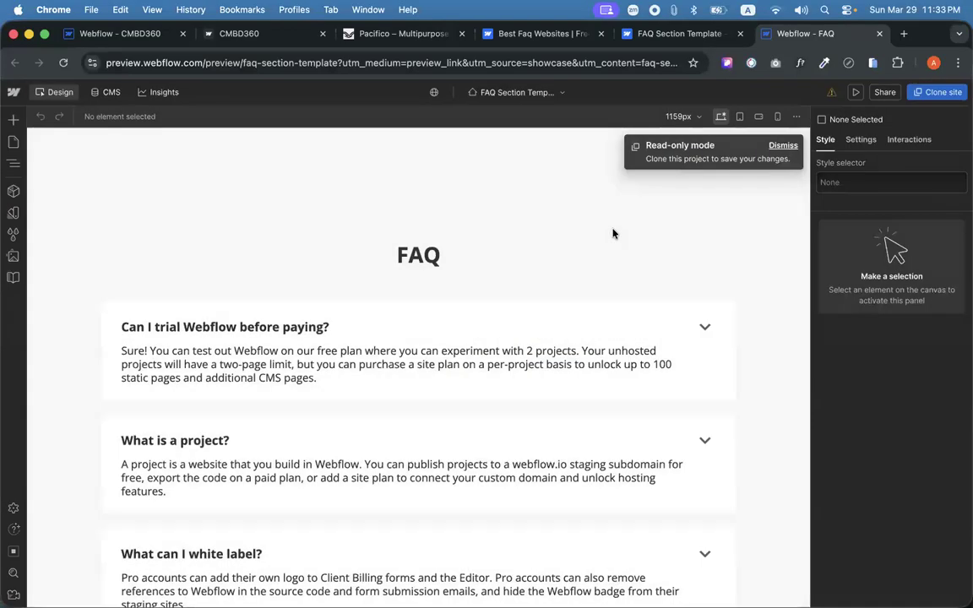
Try editing the answer paragraph of the first accordion item, "Can I trial Webflow before paying?", and undo the edit.
scroll(421, 273, "down", 1)
left_click(281, 300)
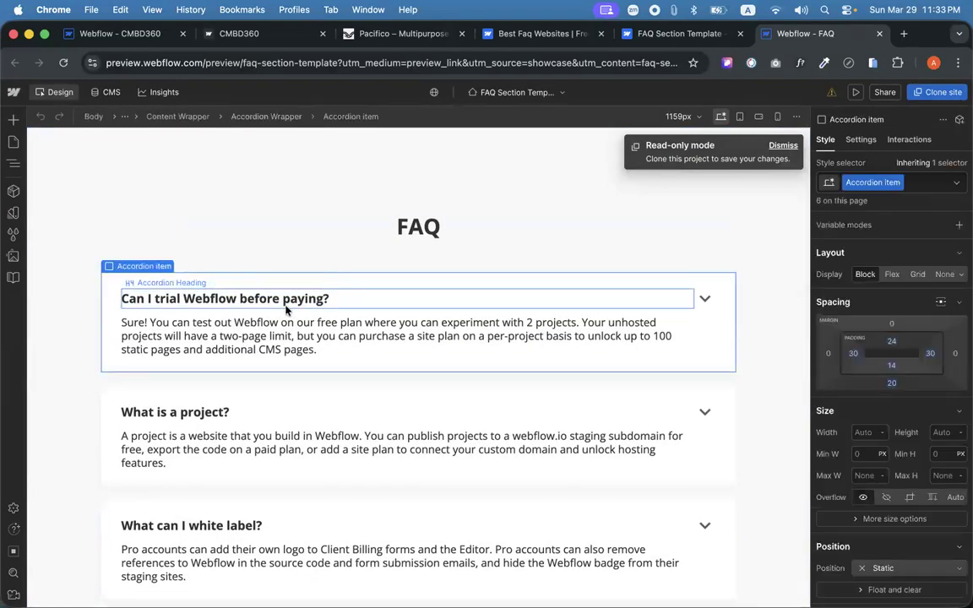
left_click(254, 306)
left_click(252, 313)
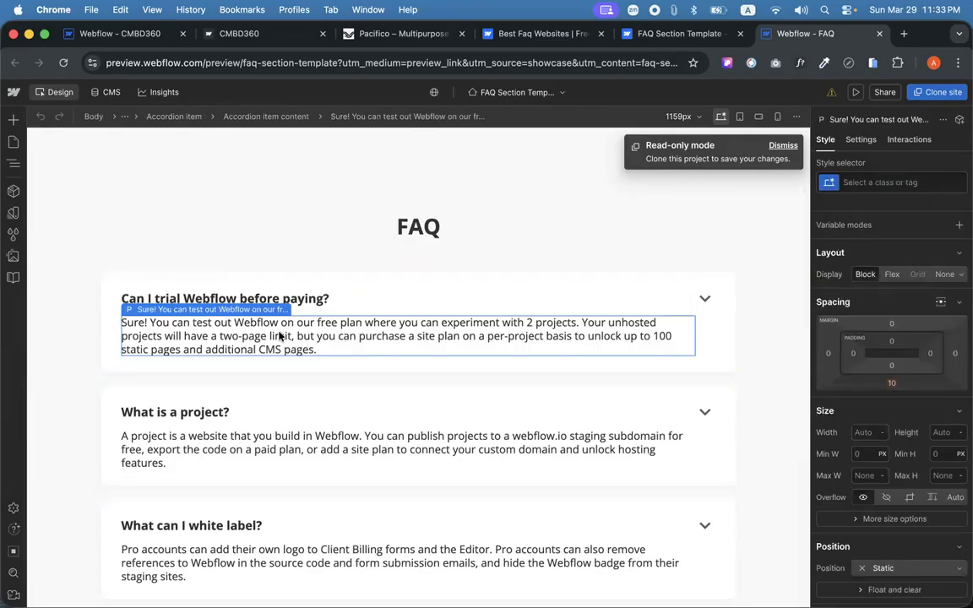
double_click(271, 336)
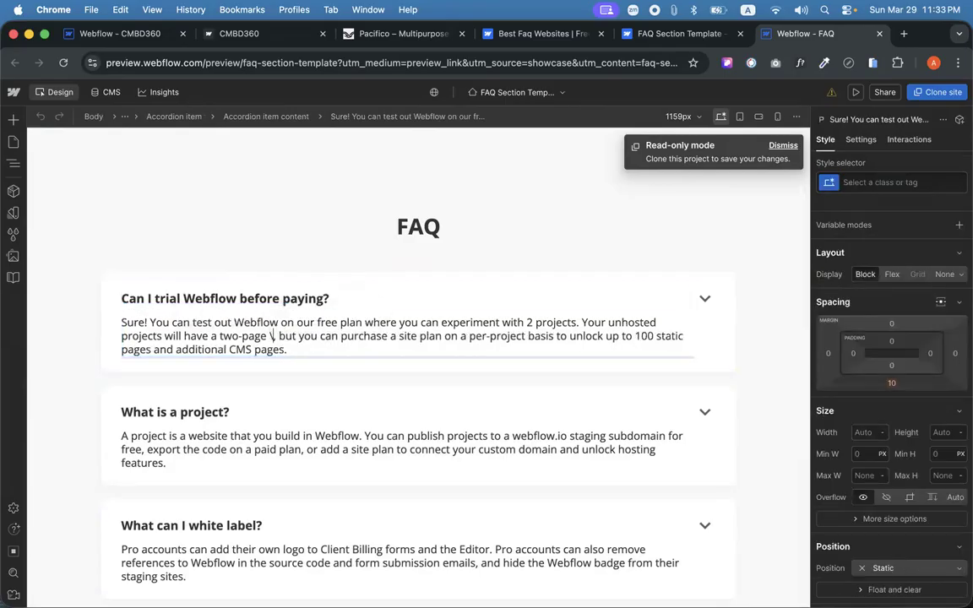
key("super+z")
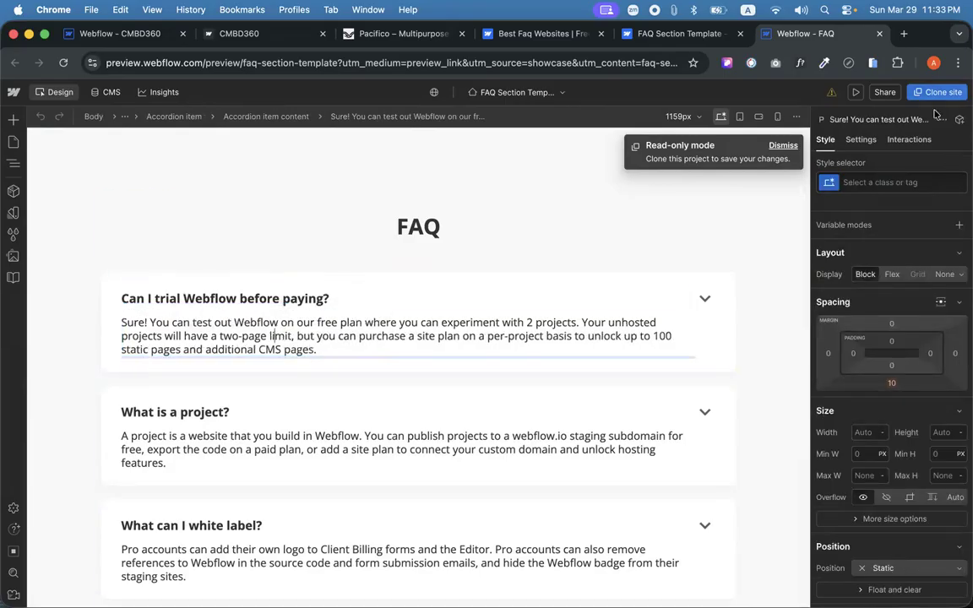
Look over the template's accordion items and close the read-only project, leaving without saving.
scroll(691, 325, "down", 3)
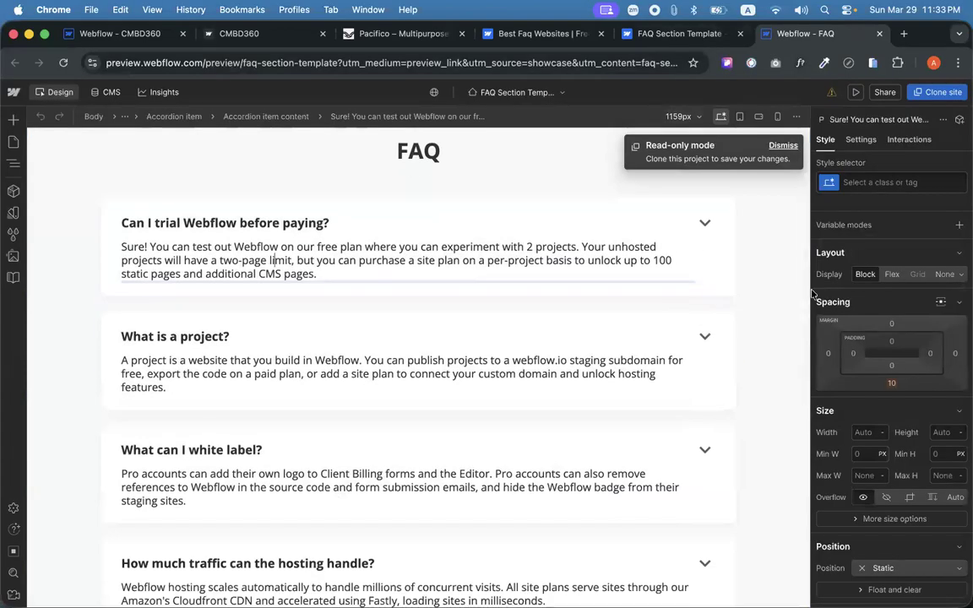
scroll(789, 330, "down", 2)
scroll(789, 329, "up", 5)
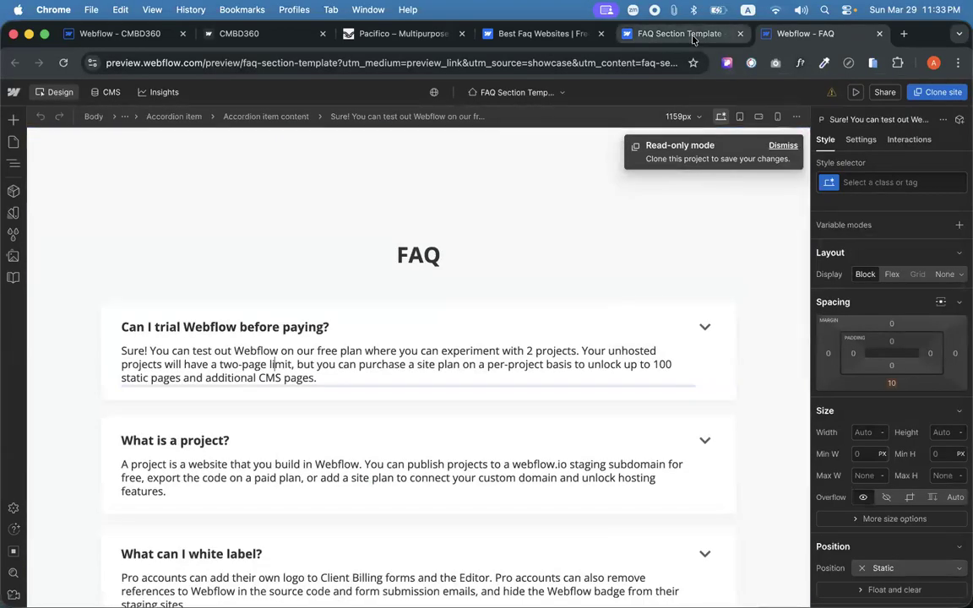
left_click(688, 35)
left_click(795, 33)
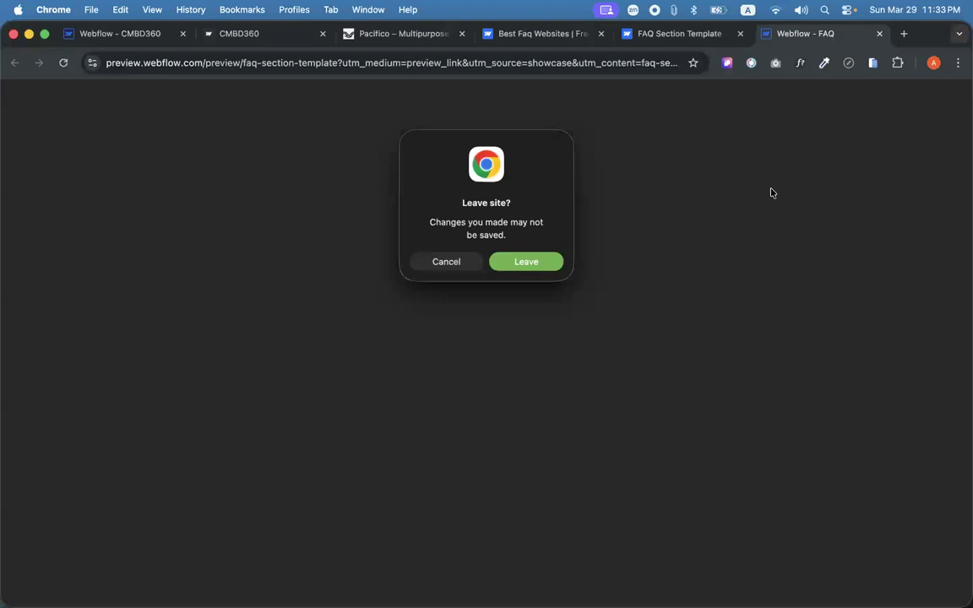
left_click(527, 263)
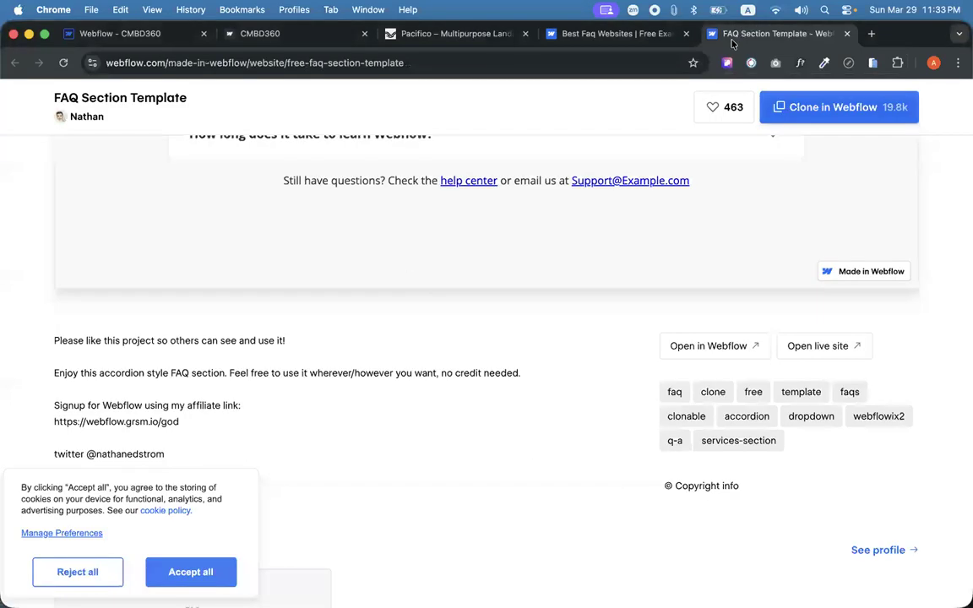
Open the clone page for the FAQ Section Template, start creating the site and cancel the site naming dialog.
scroll(740, 190, "up", 10)
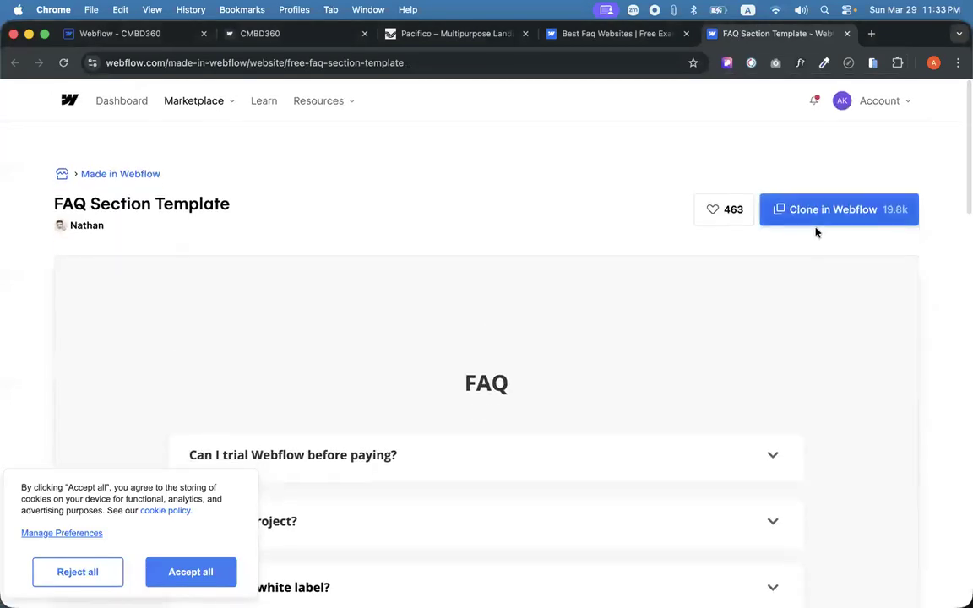
left_click(804, 209)
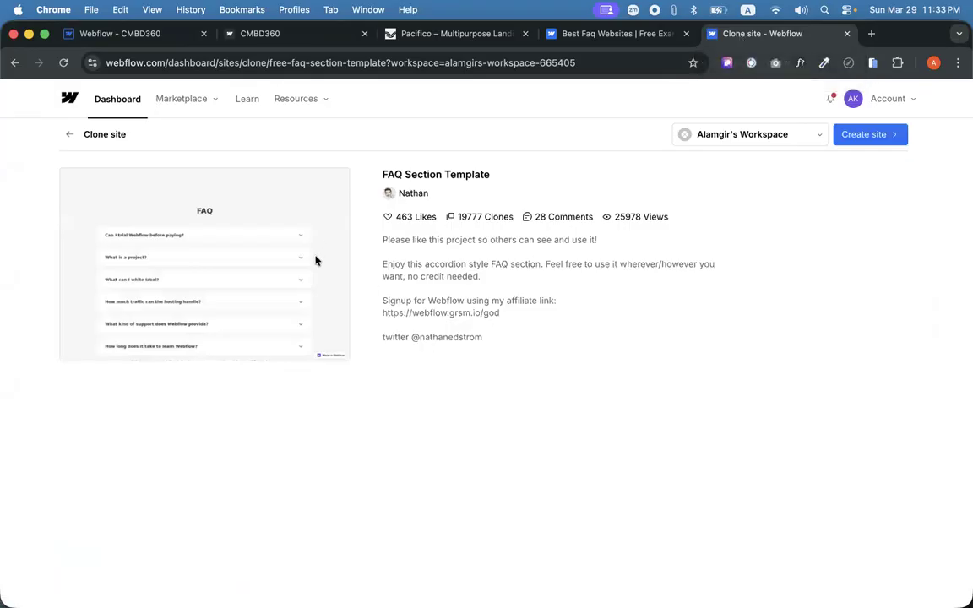
left_click(866, 134)
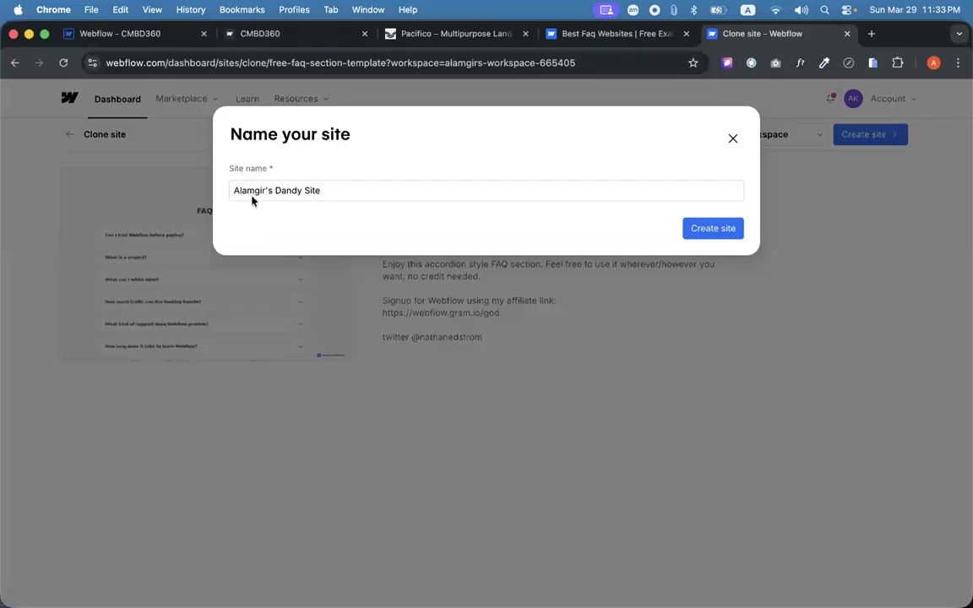
left_click(283, 191)
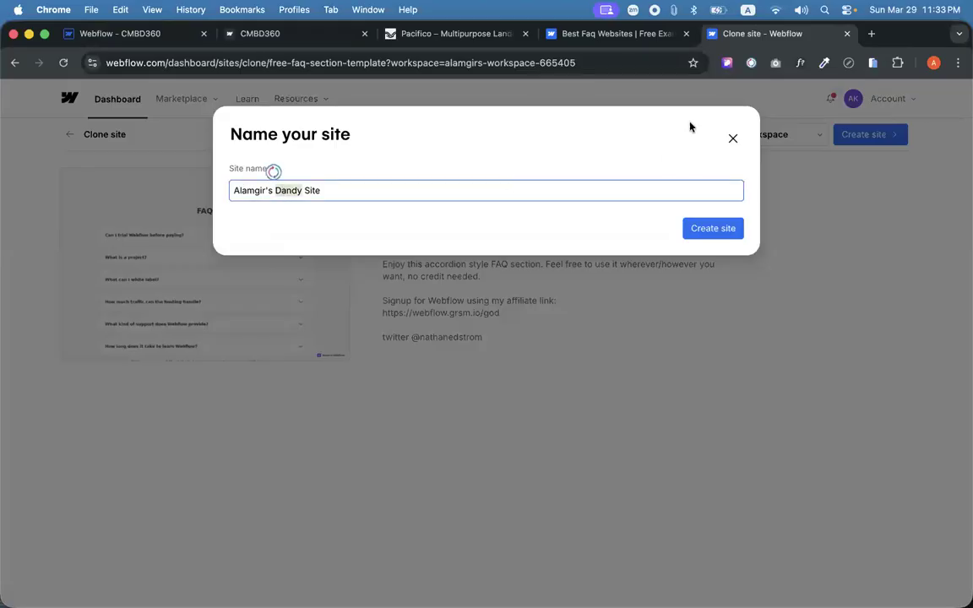
left_click(732, 138)
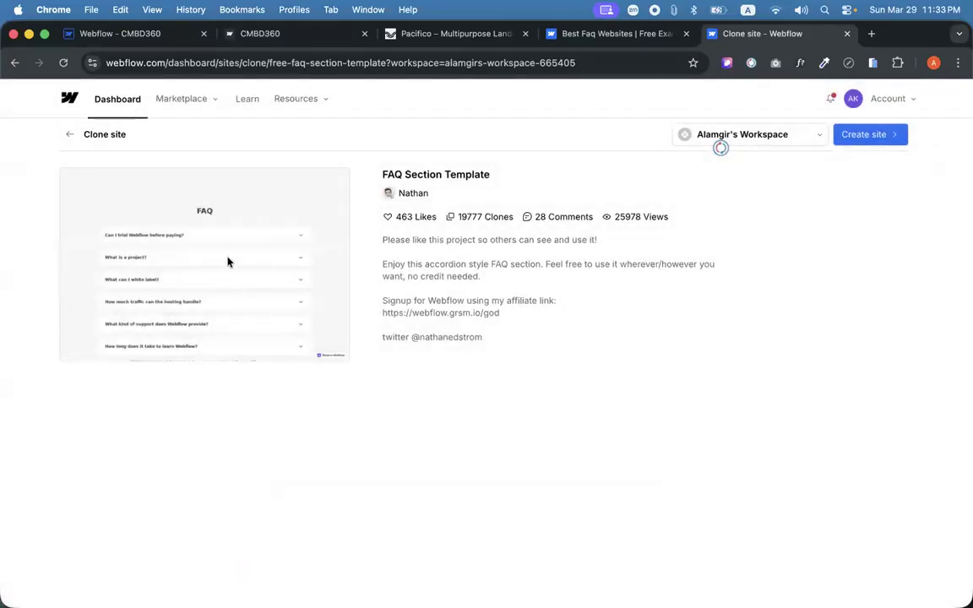
Switch to the CMBD360 Designer and open the Webflow dashboard in a separate browser tab placed before all others.
left_click(119, 32)
left_click(10, 89)
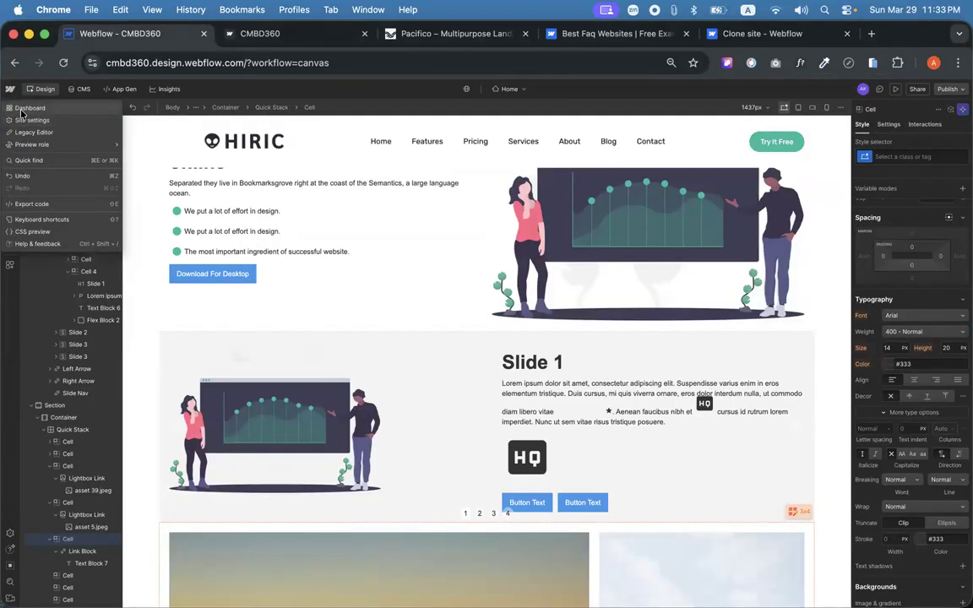
left_click(23, 110)
left_click_drag(206, 32, 93, 32)
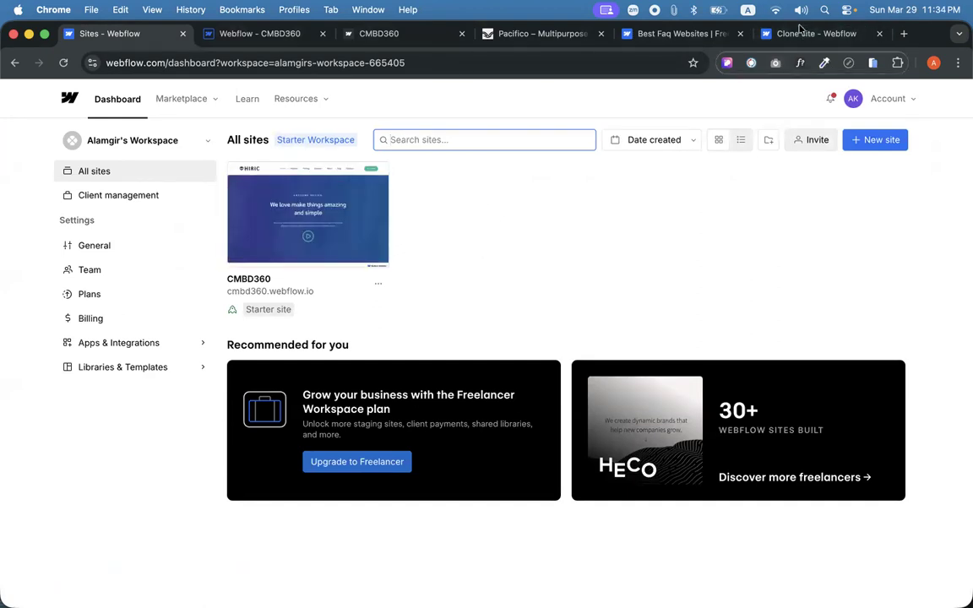
left_click(800, 32)
left_click(288, 58)
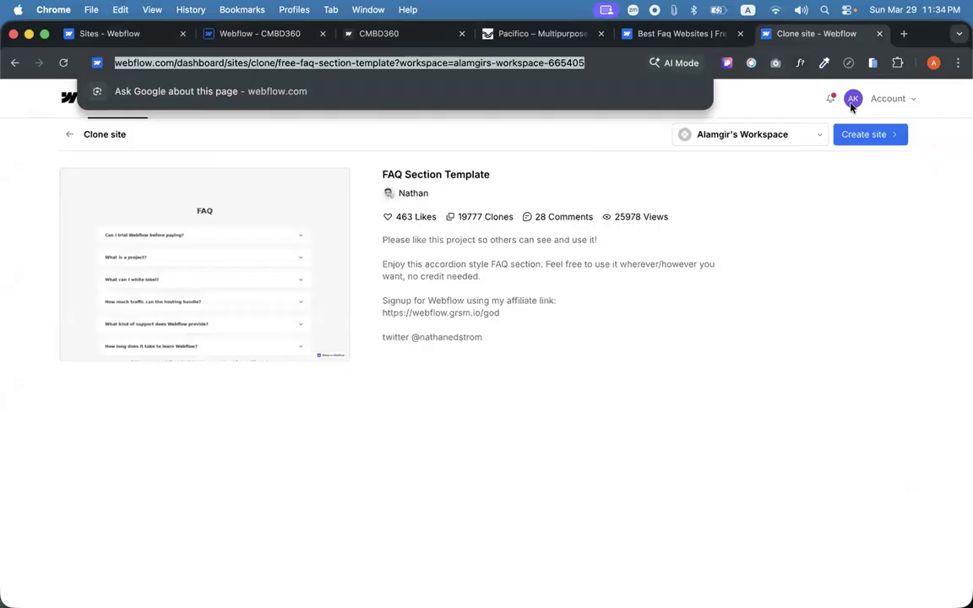
left_click(934, 62)
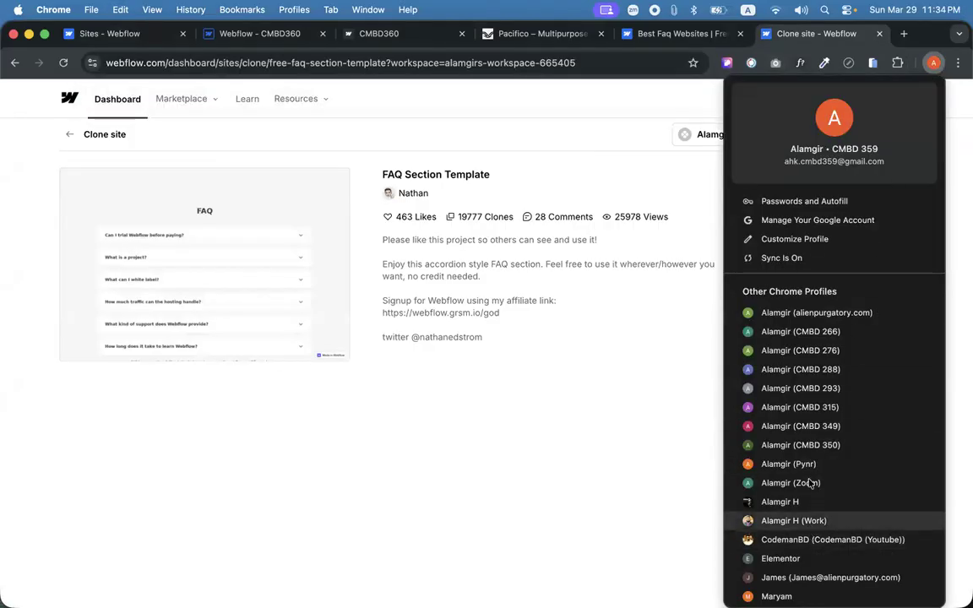
left_click(372, 262)
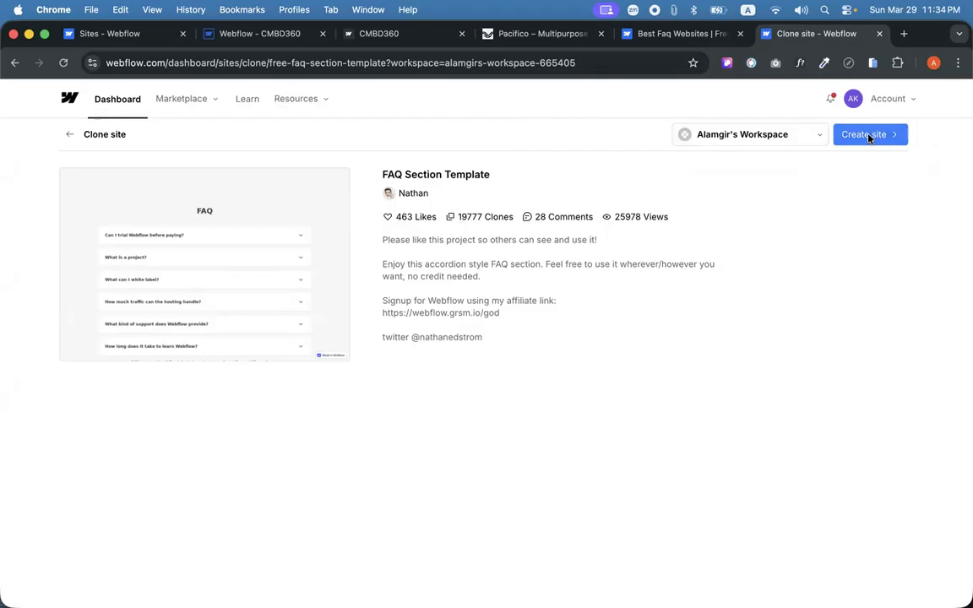
left_click(222, 37)
Create a site in the workspace from the FAQ Section Template's clone page, keeping the suggested site name.
left_click(807, 34)
left_click(858, 130)
left_click(285, 191)
triple_click(285, 191)
left_click(711, 236)
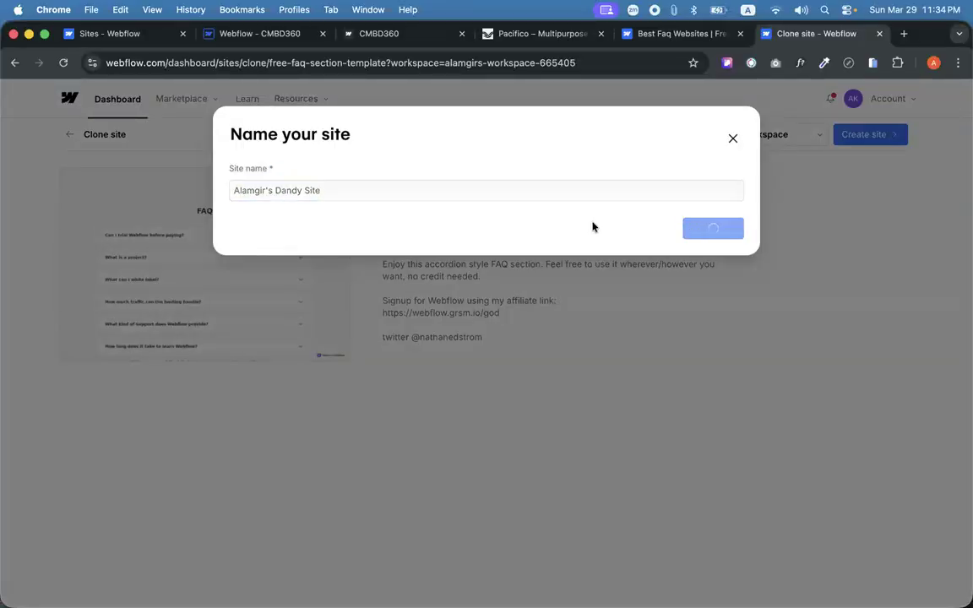
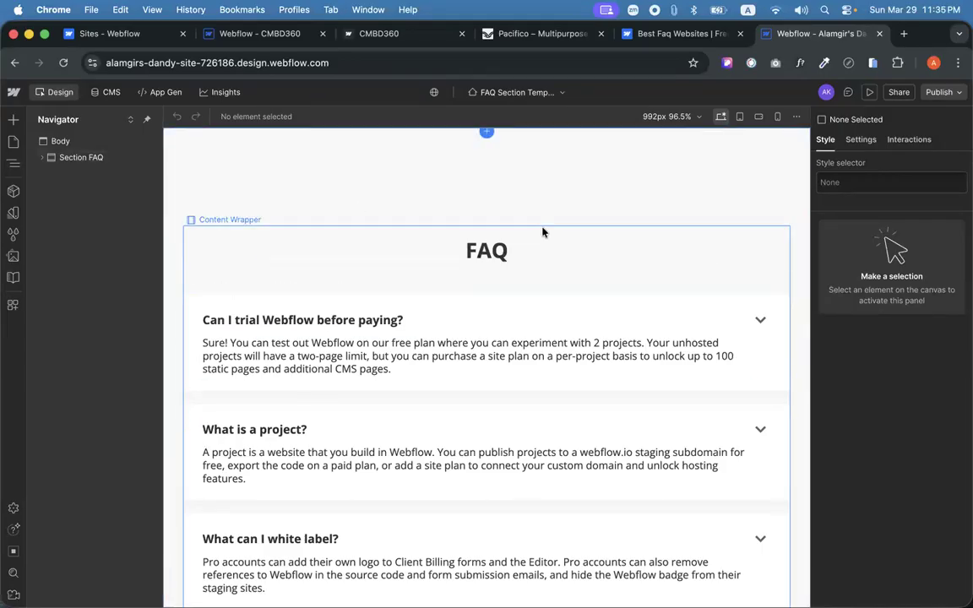
Close the cloned FAQ site's Designer and reopen that site from the workspace dashboard.
left_click(108, 34)
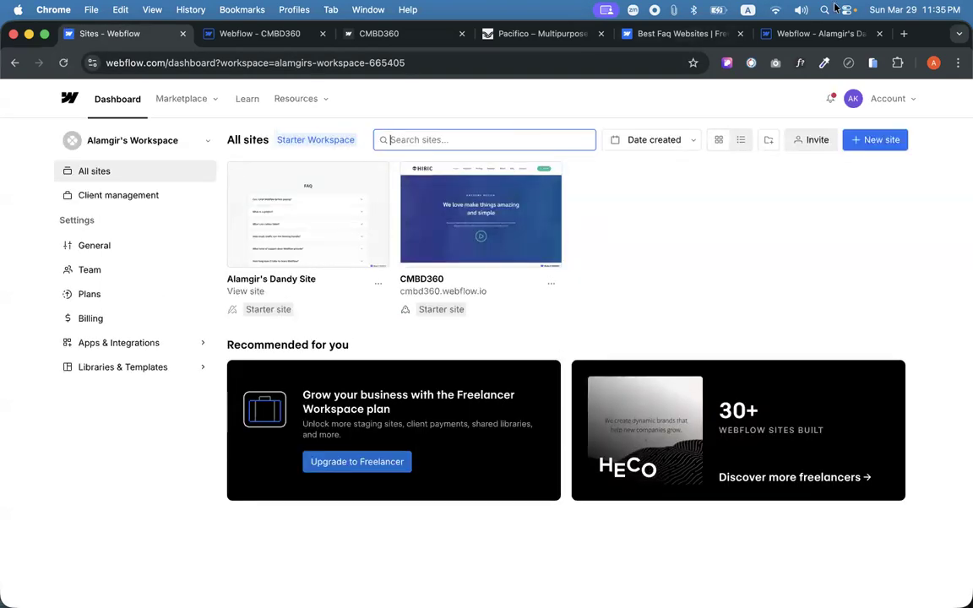
left_click_drag(823, 34, 283, 41)
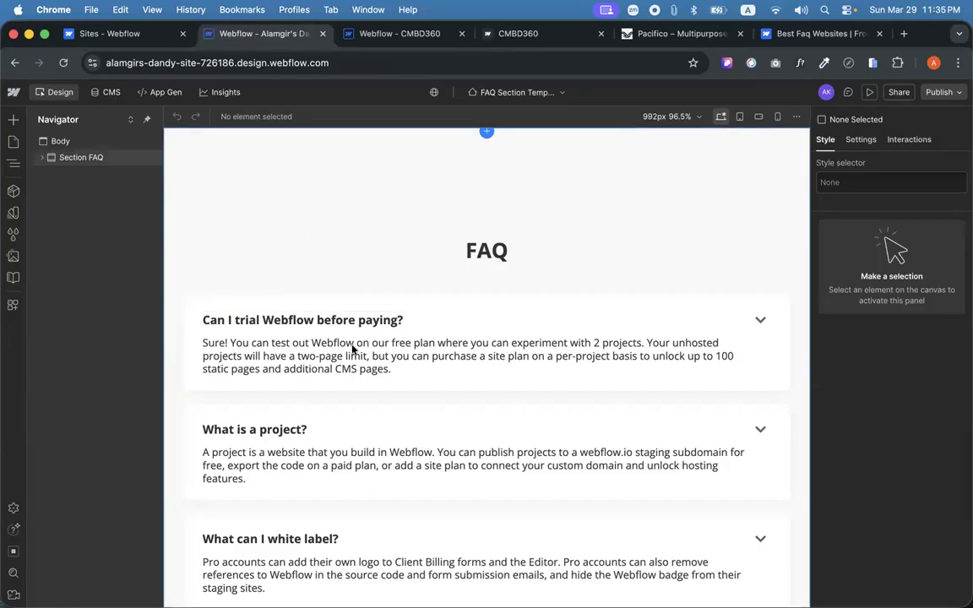
left_click(322, 34)
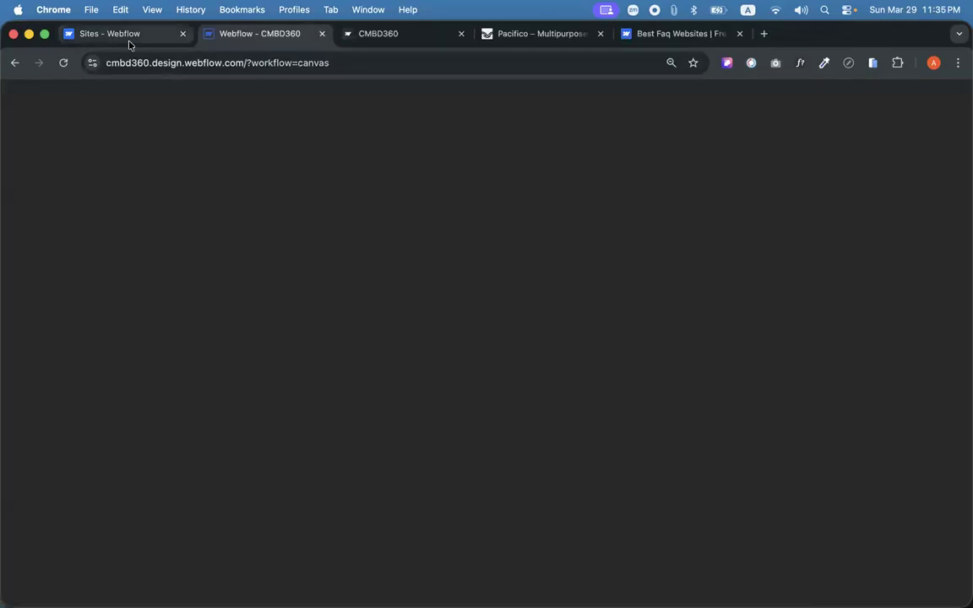
left_click(110, 36)
left_click(295, 216)
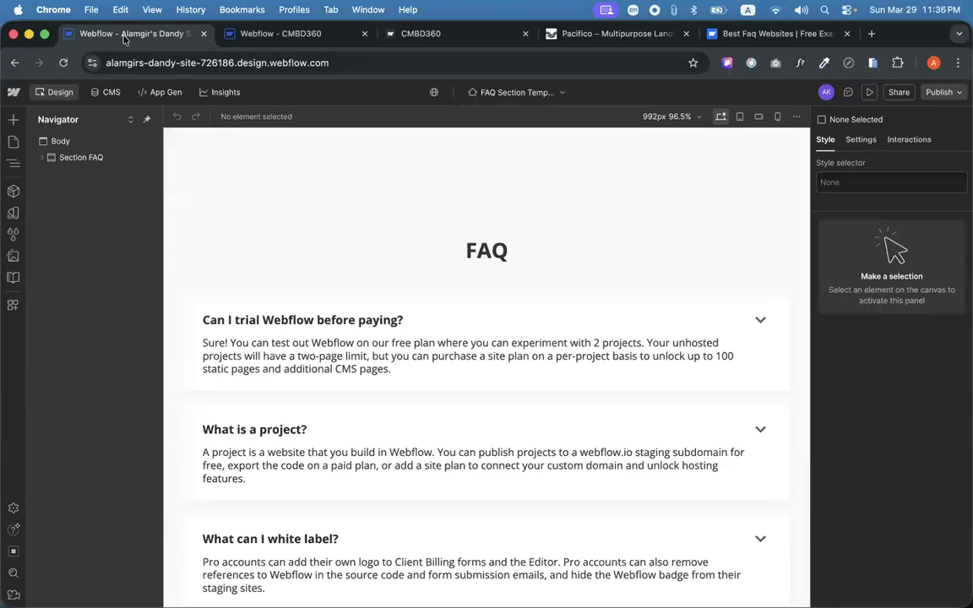
Copy Section FAQ from the cloned site and paste it into the Body of the CMBD360 Home page.
left_click(84, 159)
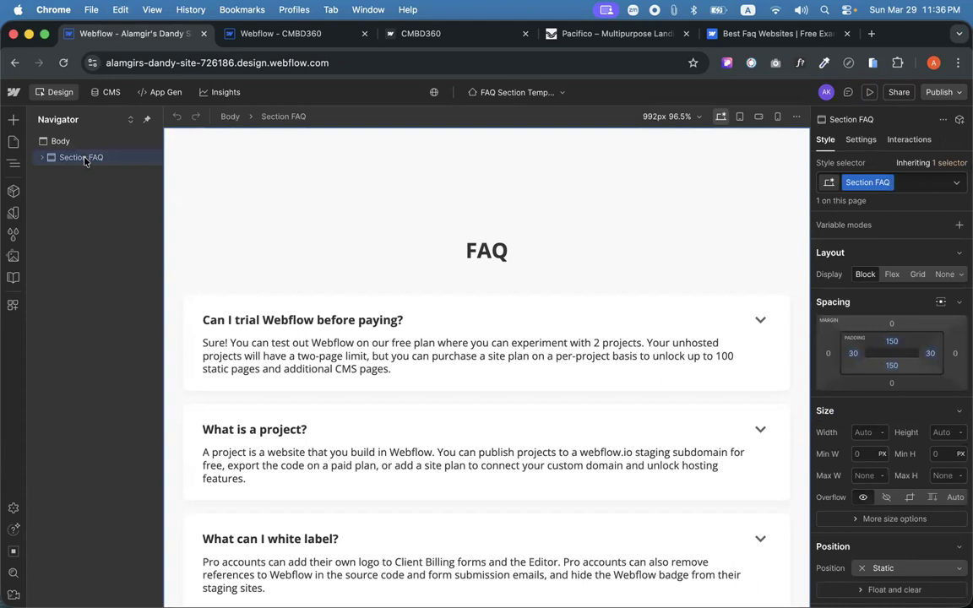
left_click(235, 35)
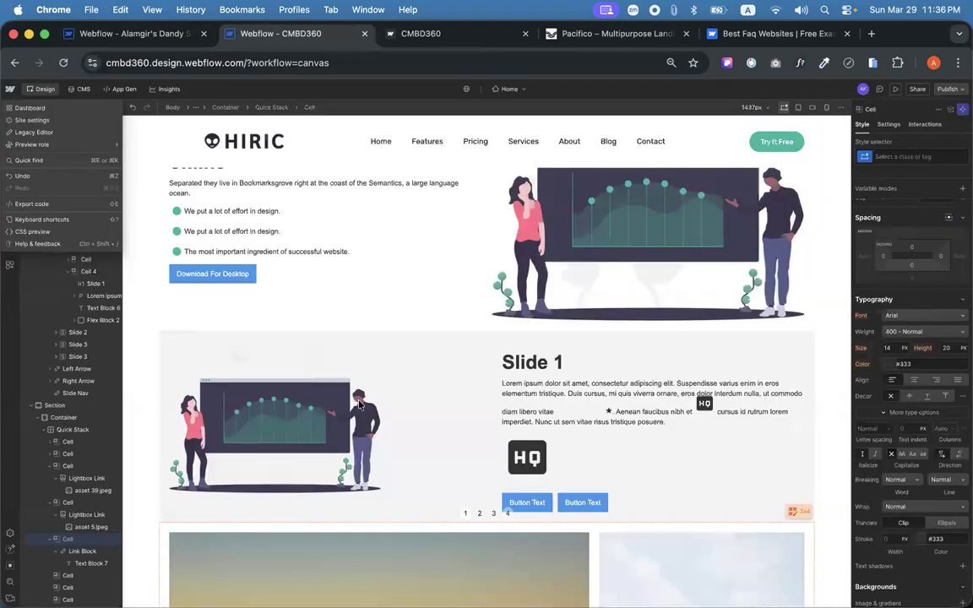
left_click(78, 290)
left_click(47, 125)
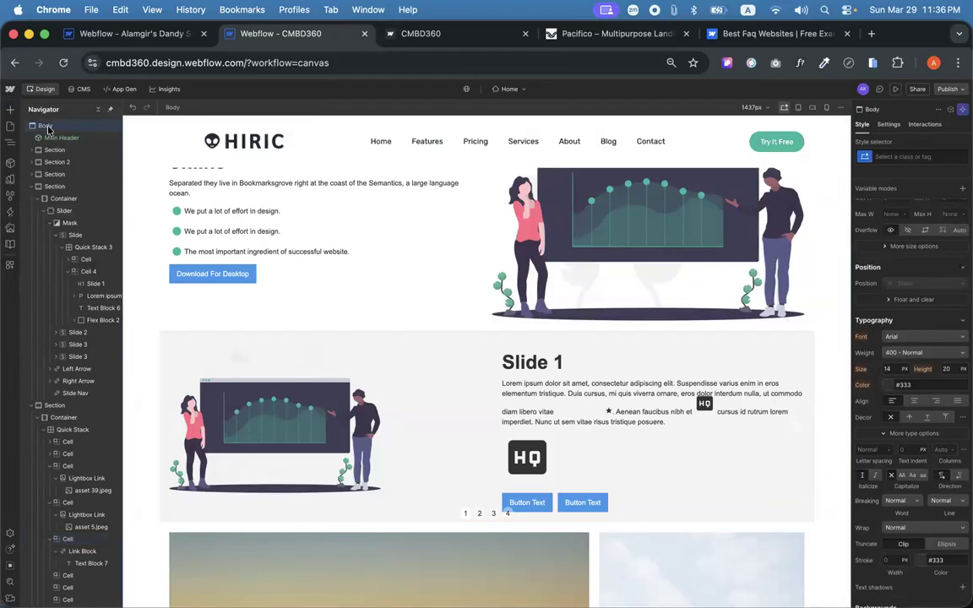
key("super+v")
Move the pasted Section FAQ up from below Main Footer to directly after the gallery section.
scroll(81, 279, "down", 3)
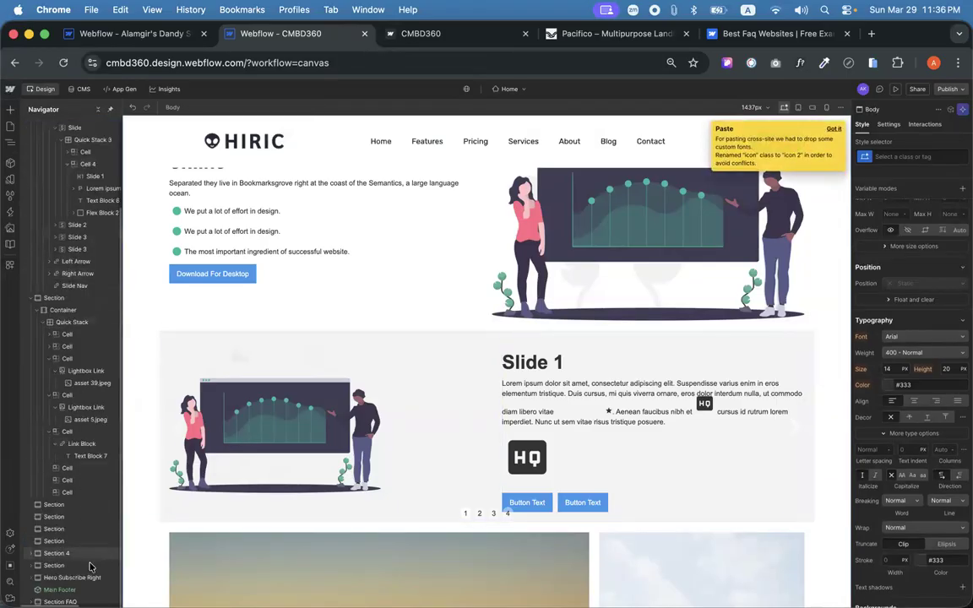
left_click(60, 602)
scroll(319, 381, "down", 10)
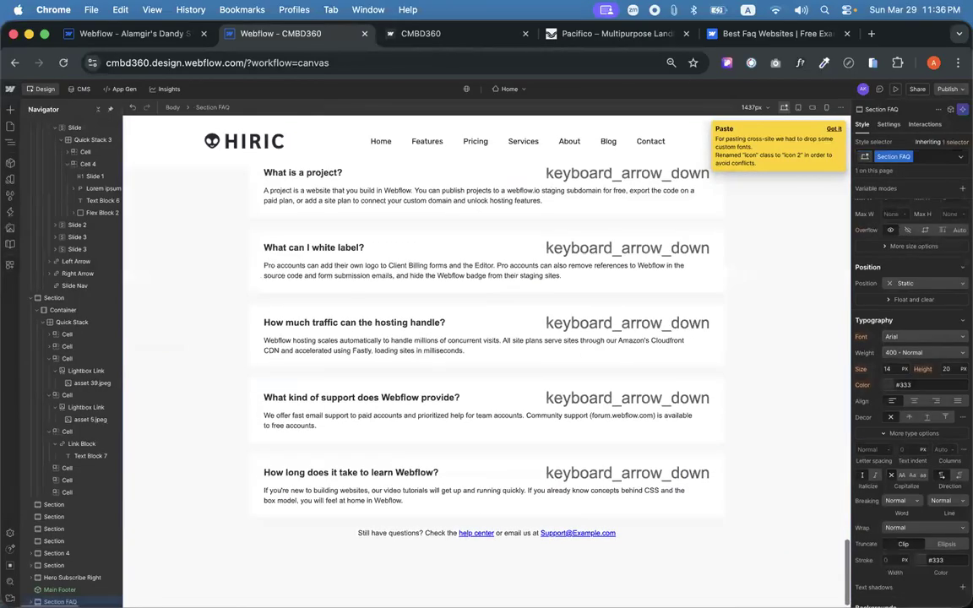
left_click_drag(60, 601, 53, 502)
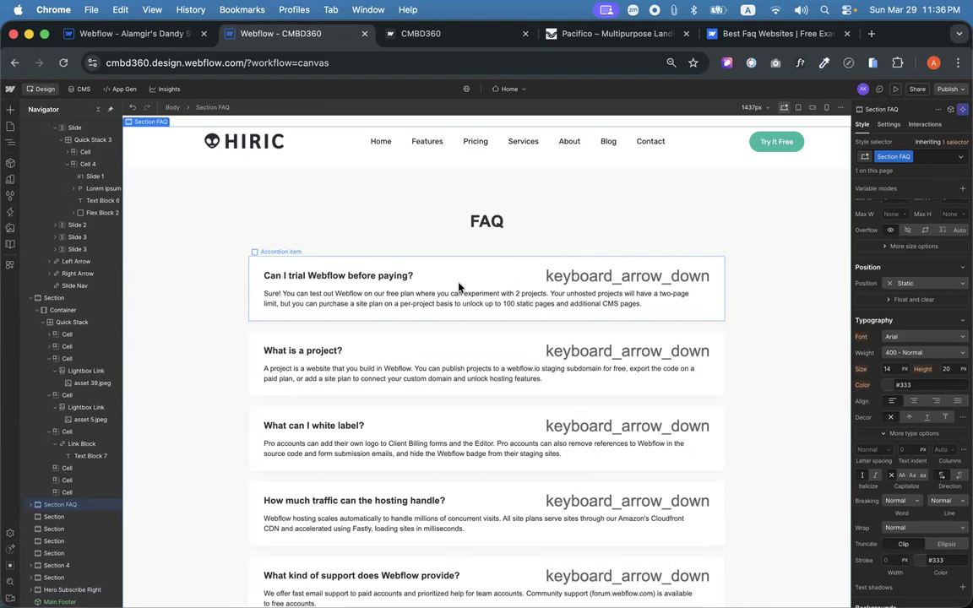
Set the font of the accordion icons showing "keyboard_arrow_down" to Material Icons.
left_click(589, 286)
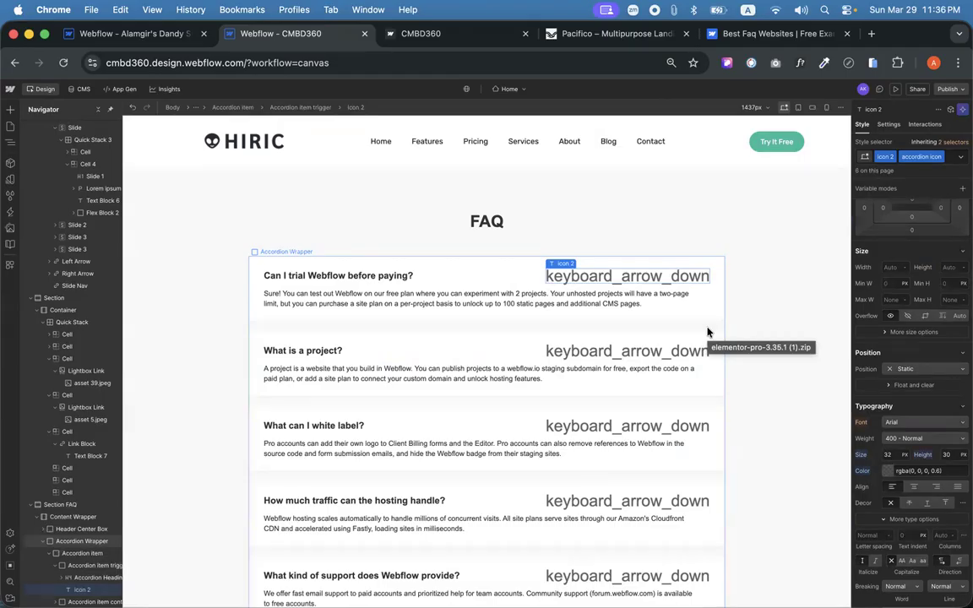
key("XF86AudioRaiseVolume")
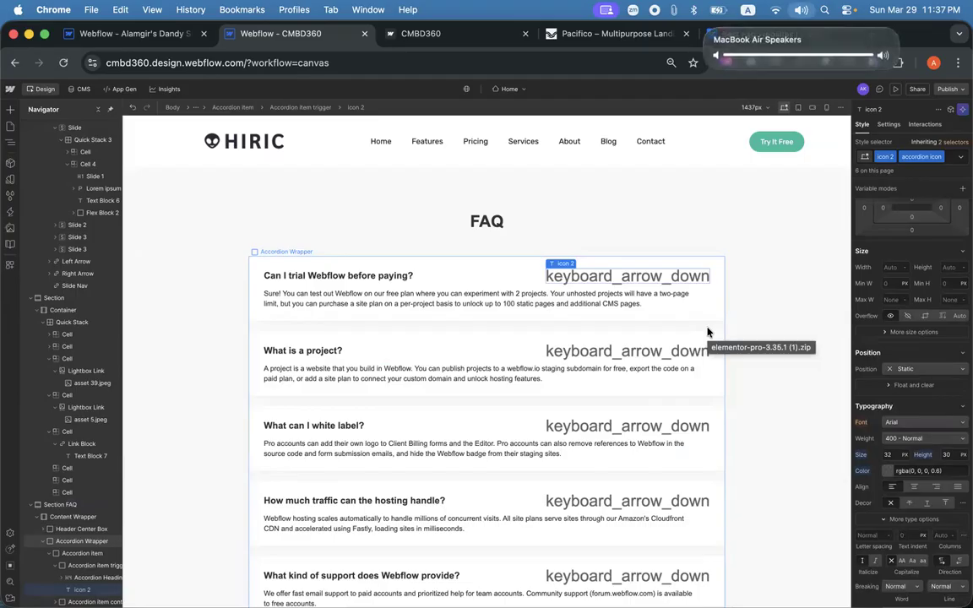
left_click(919, 423)
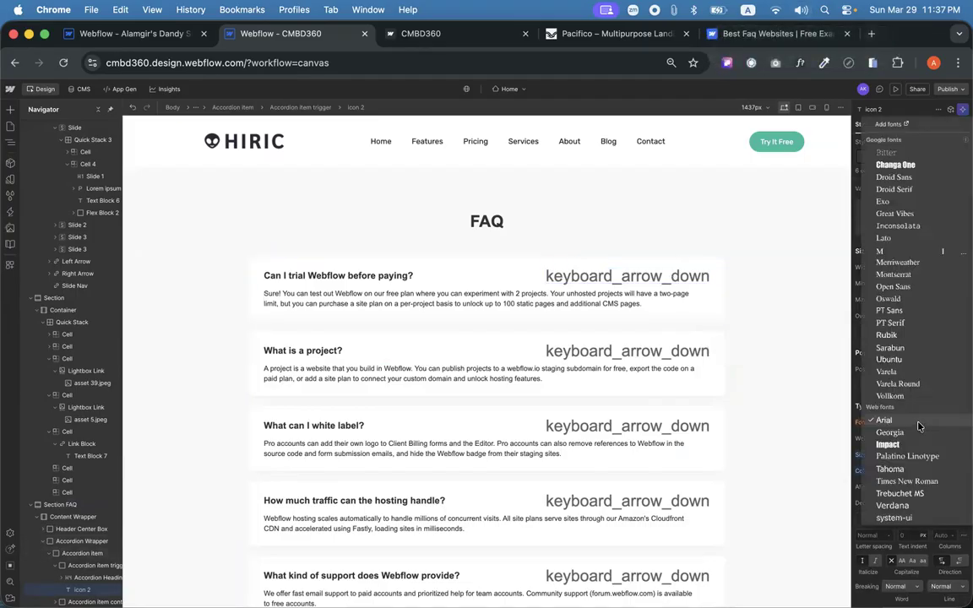
left_click(888, 252)
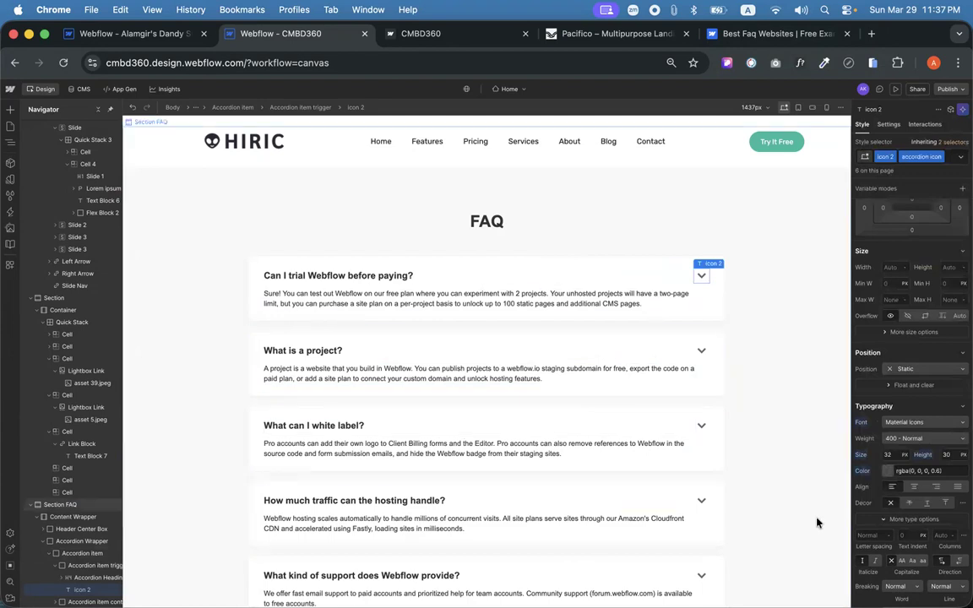
Preview the page, test opening and closing the first FAQ item, and return to the design canvas.
left_click(897, 91)
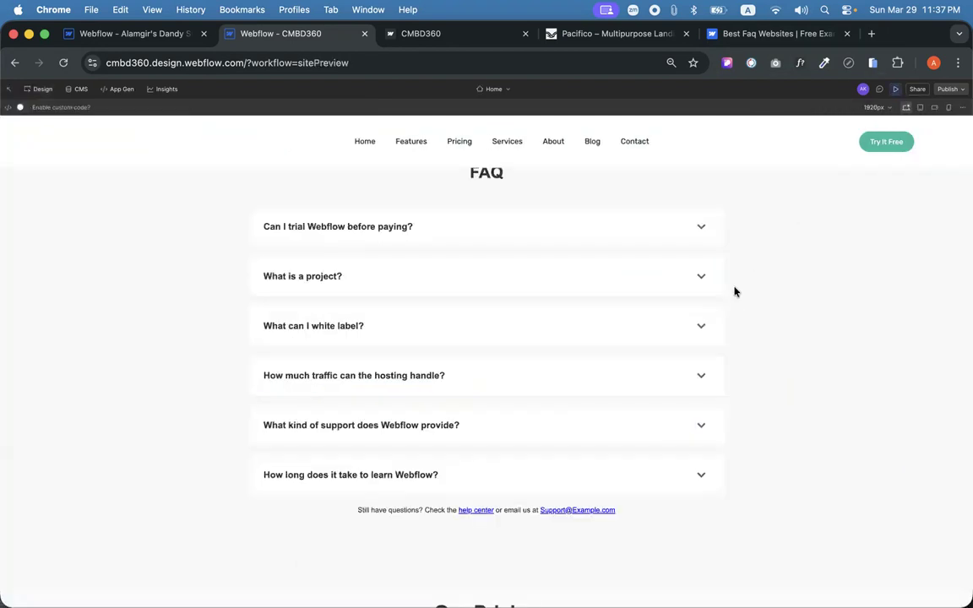
left_click(697, 224)
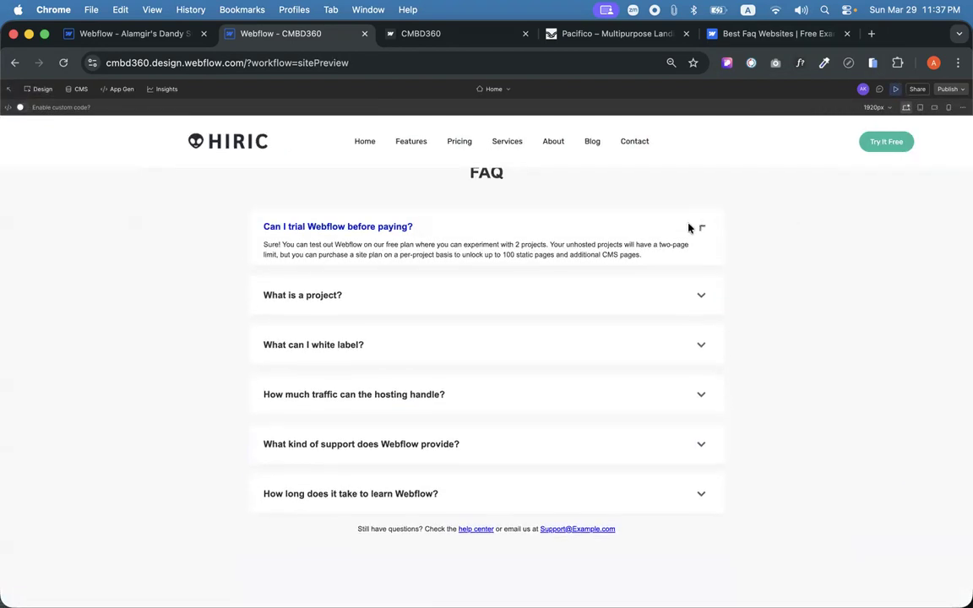
left_click(695, 226)
key("Escape")
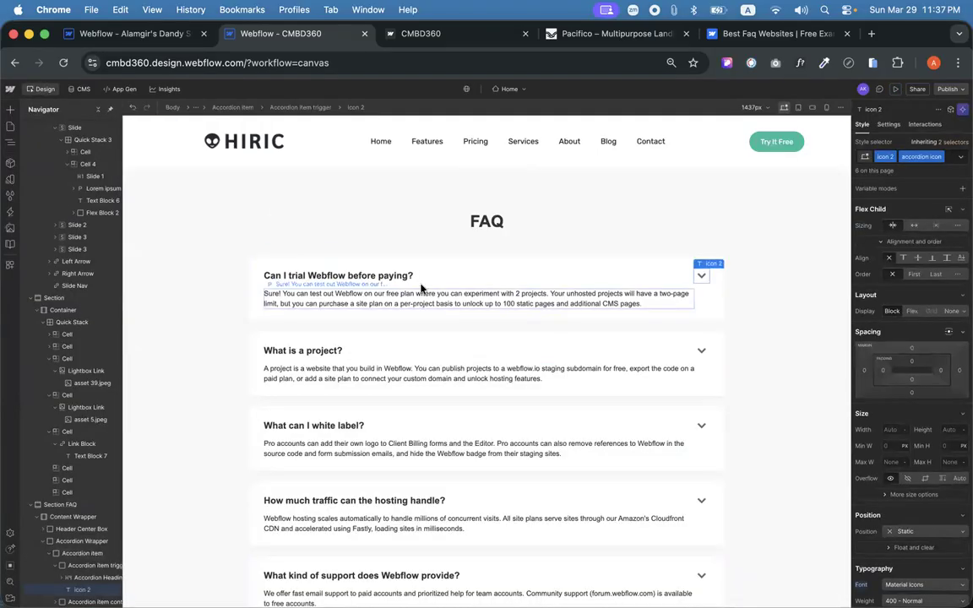
Start editing the answer paragraph of the first accordion item and leave the text editing mode.
left_click(402, 303)
double_click(403, 306)
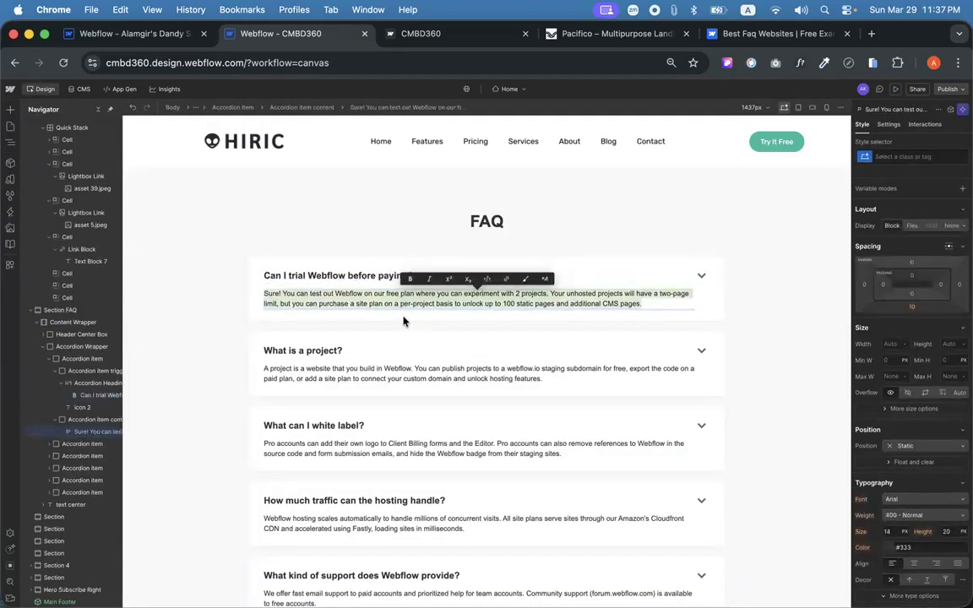
left_click(383, 361)
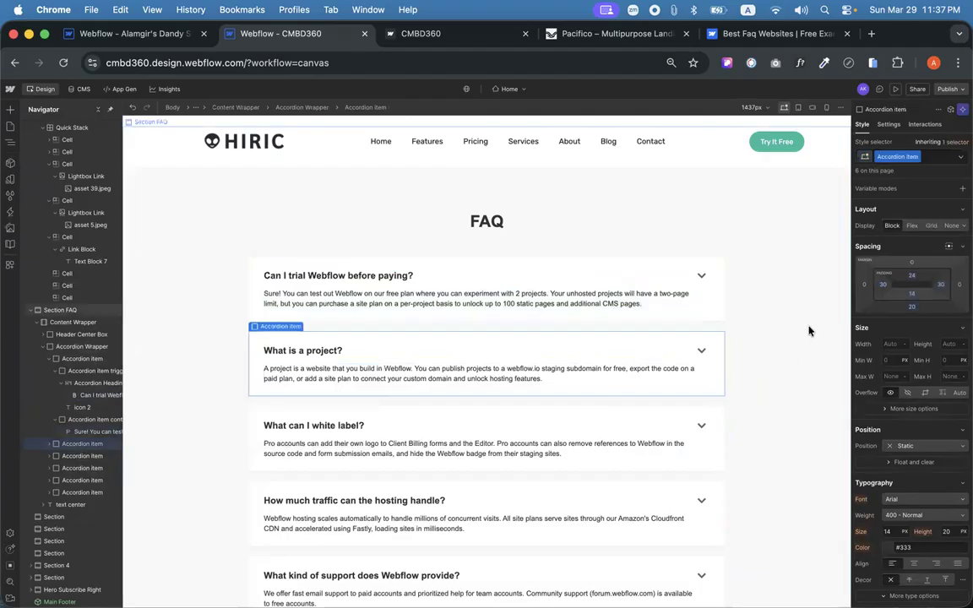
Add a container element inside Section FAQ and apply the existing Container class to it.
scroll(729, 369, "up", 3)
left_click(197, 351)
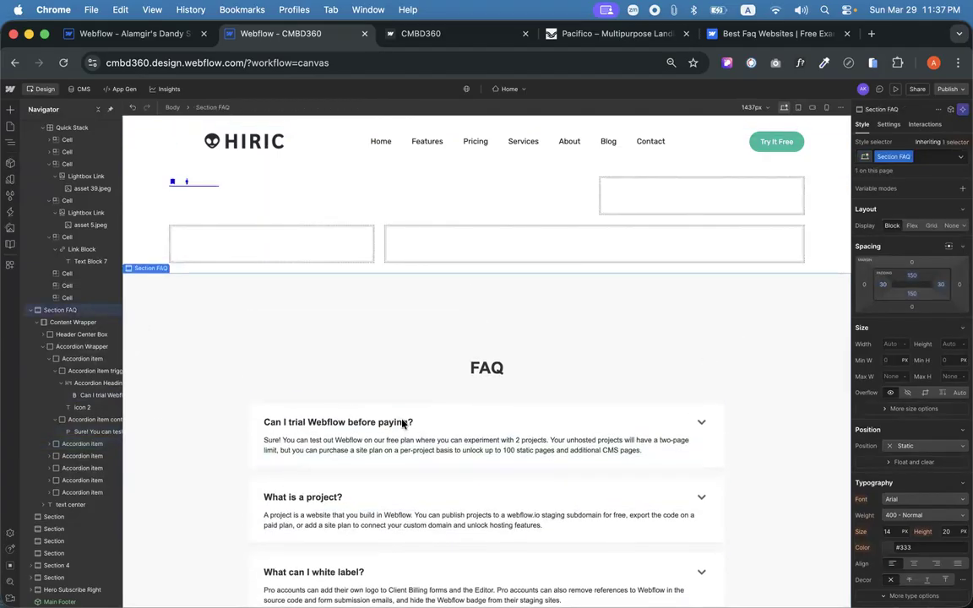
left_click(294, 376)
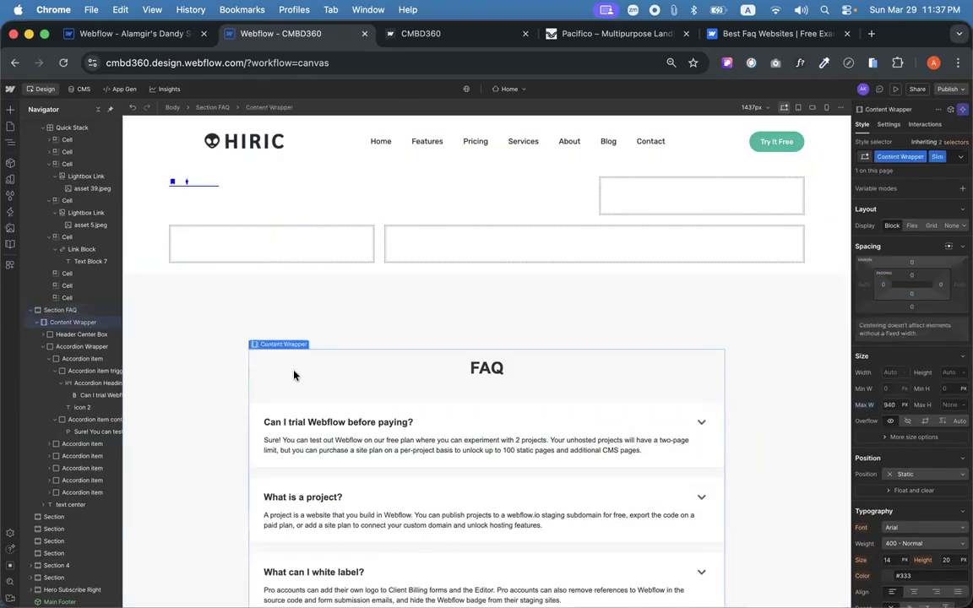
left_click(46, 310)
key("a")
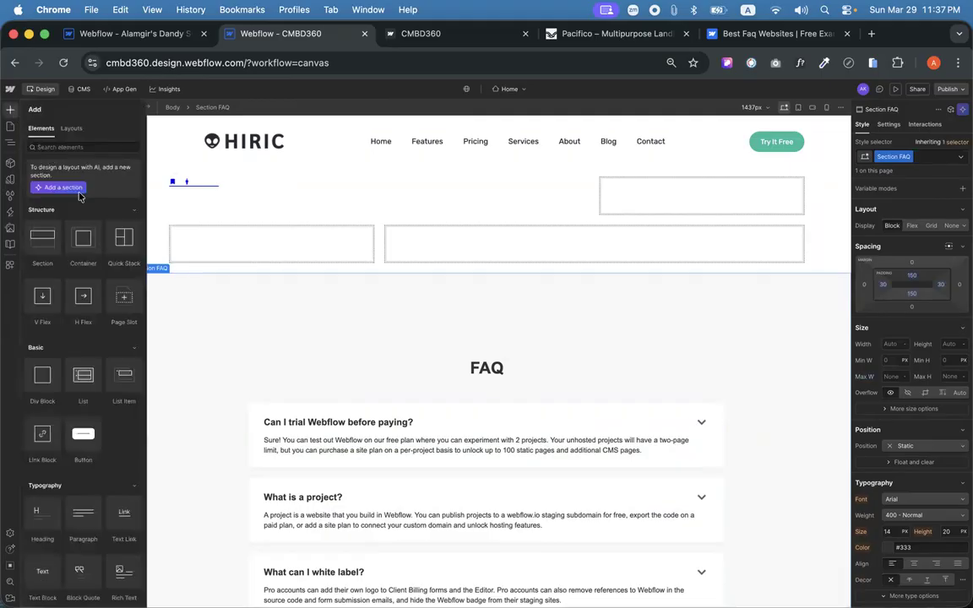
left_click(84, 243)
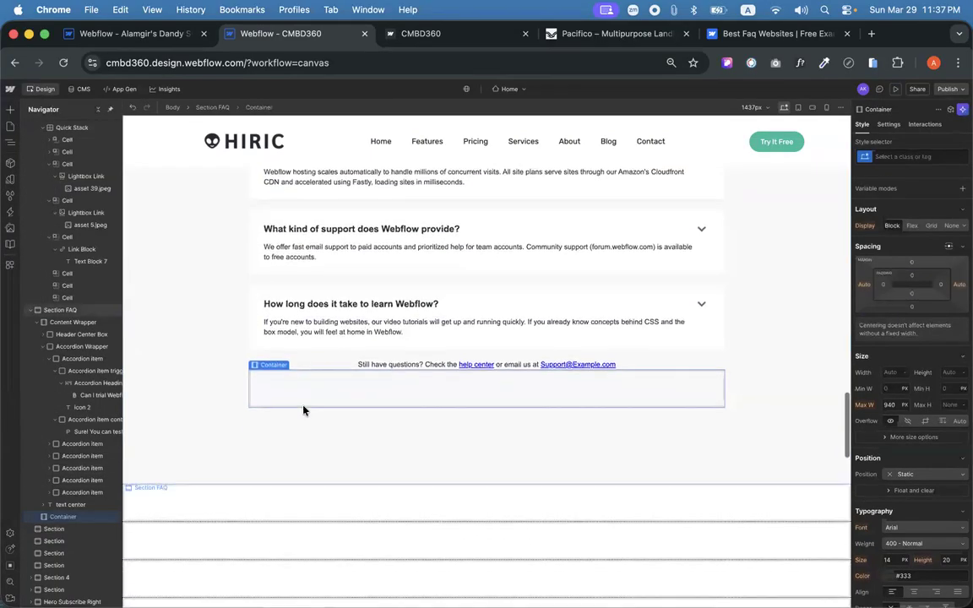
left_click(891, 158)
type("con")
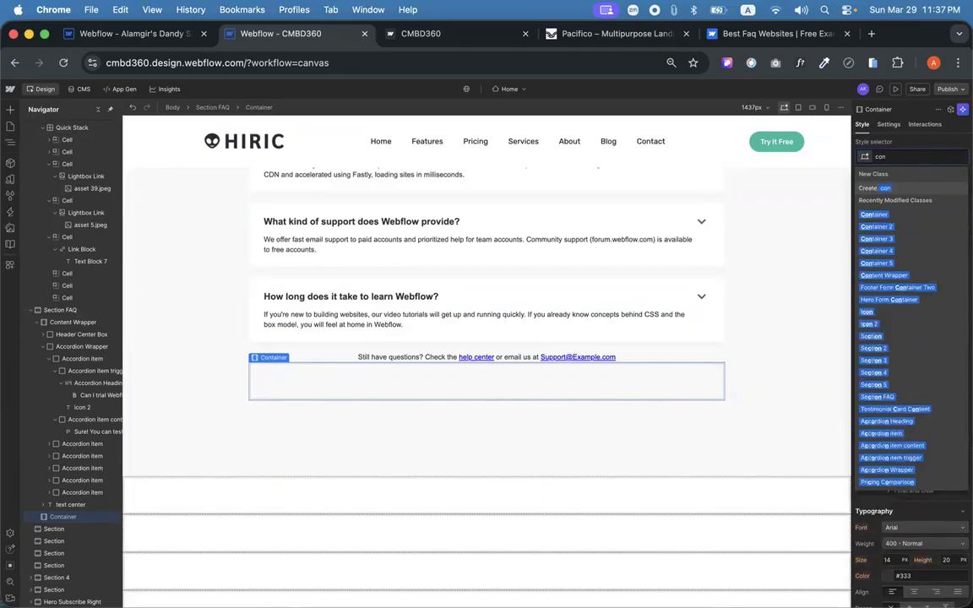
left_click(879, 214)
Add a two-column Quick Stack inside the new container and move the FAQ Content Wrapper into its second cell.
key("super+e")
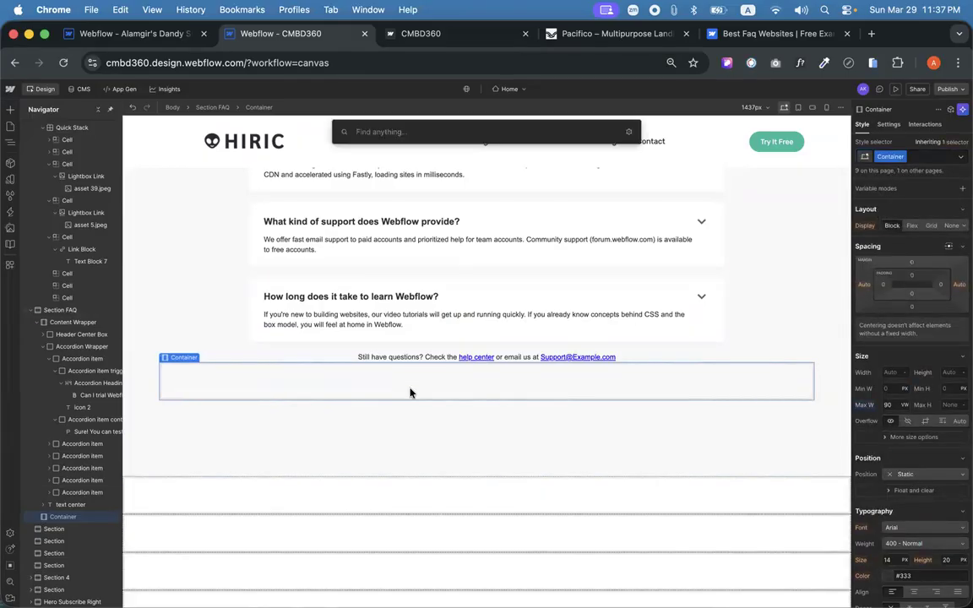
type("q")
key("Return")
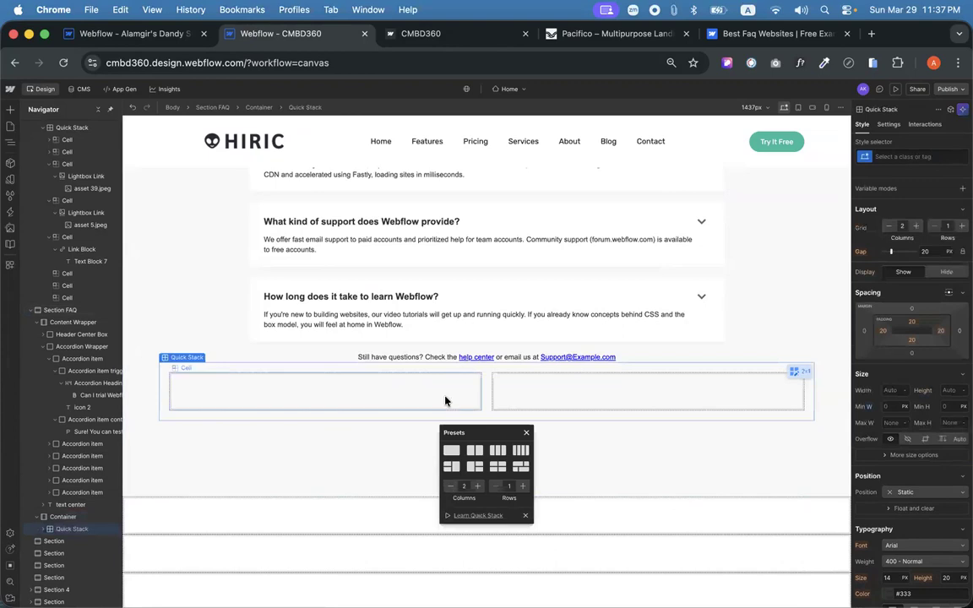
left_click(296, 340)
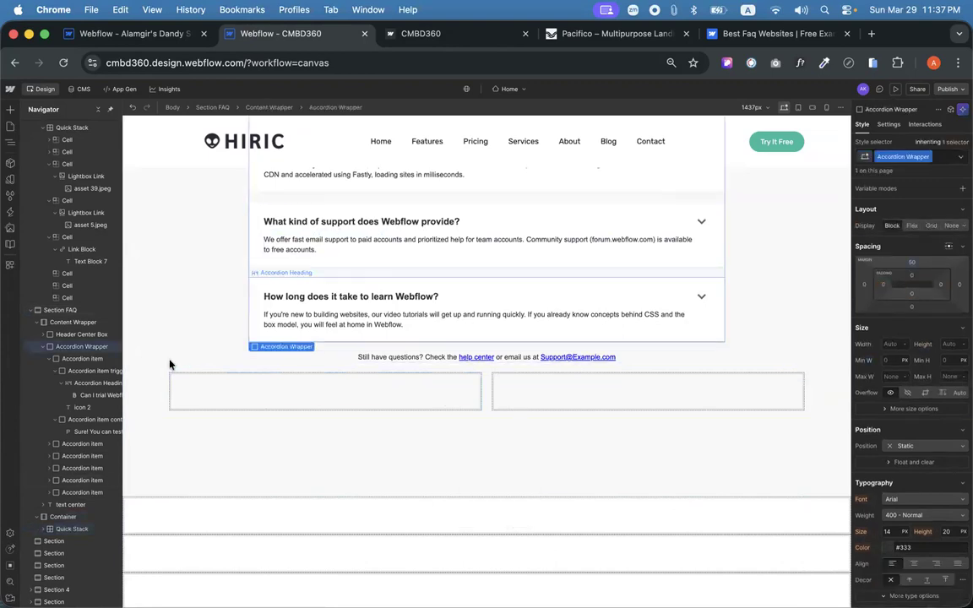
left_click_drag(62, 323, 545, 402)
Add an Image element to the empty first cell of the FAQ section's Quick Stack.
left_click(353, 425)
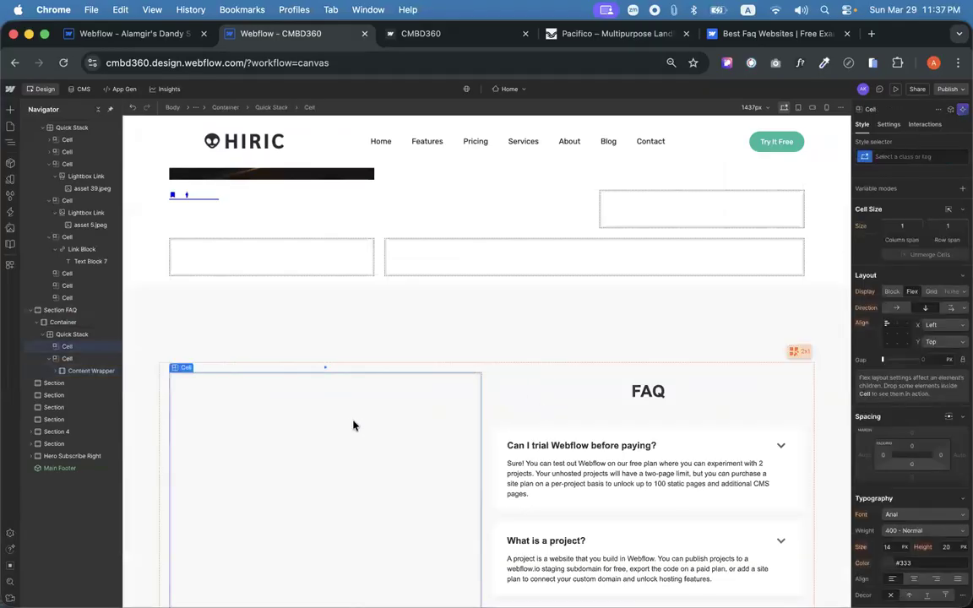
key("super+e")
type("im")
key("Return")
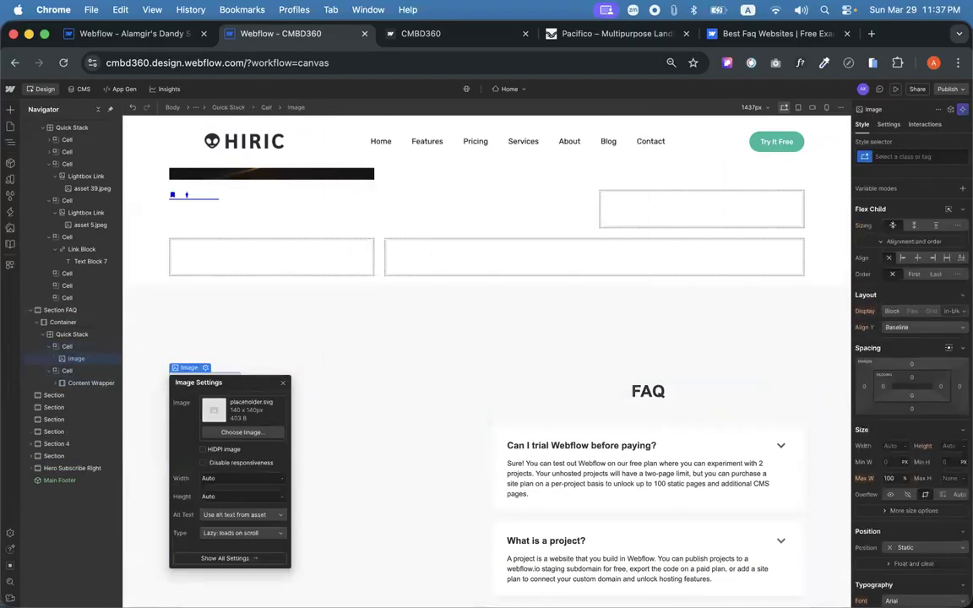
scroll(384, 524, "down", 4)
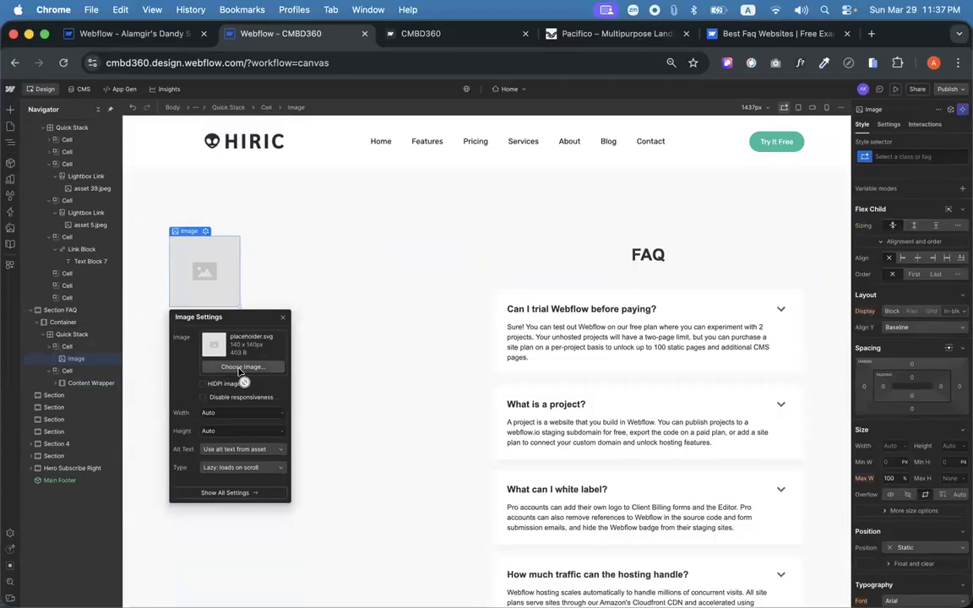
Set the image in the first cell of the FAQ section's Quick Stack to asset 28.jpeg.
left_click(240, 368)
left_click(57, 264)
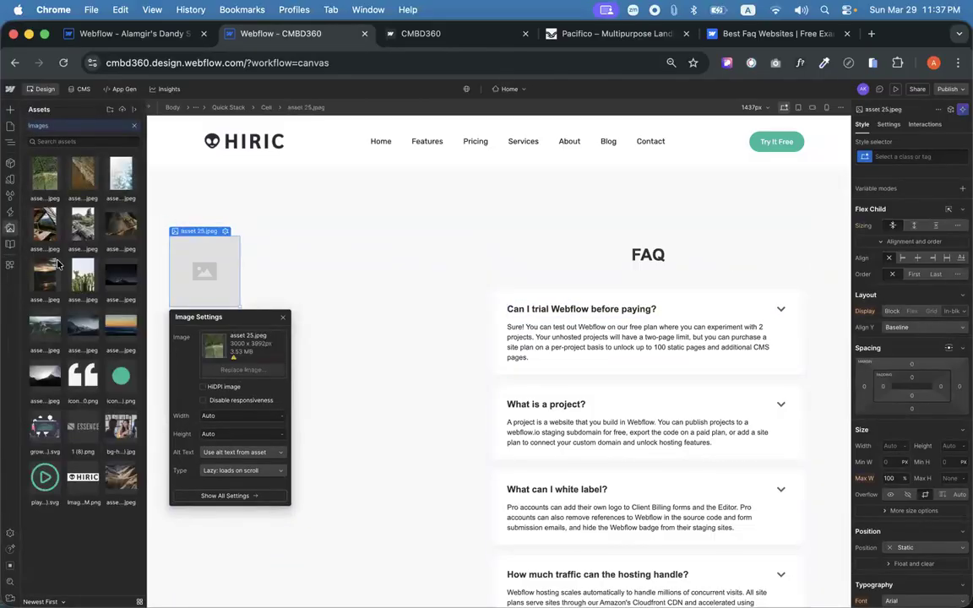
left_click(83, 275)
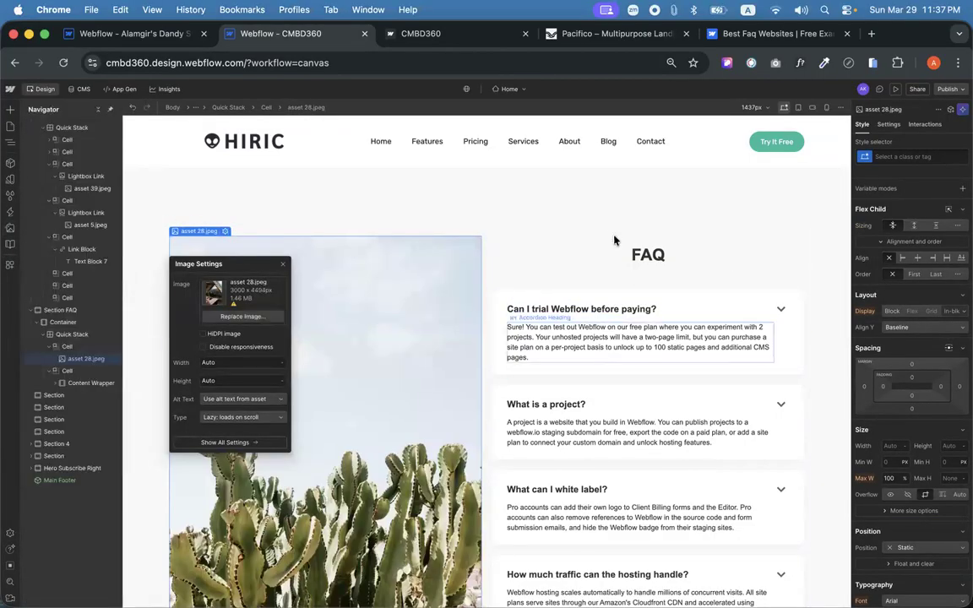
Preview the Home page, test the FAQ accordion beside the image, and return to the design canvas.
scroll(615, 241, "down", 4)
left_click(896, 89)
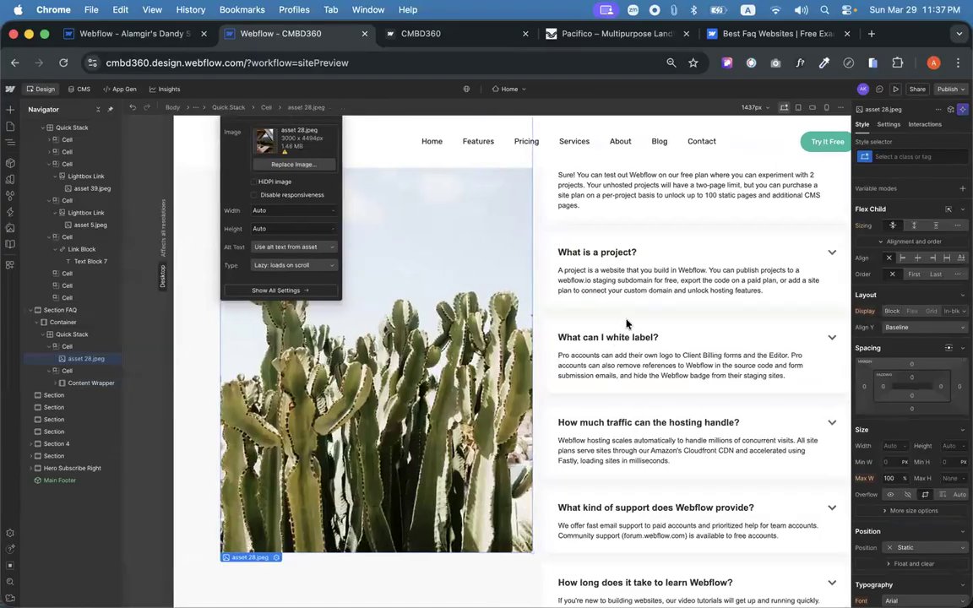
left_click(802, 347)
left_click(802, 347)
scroll(799, 346, "down", 4)
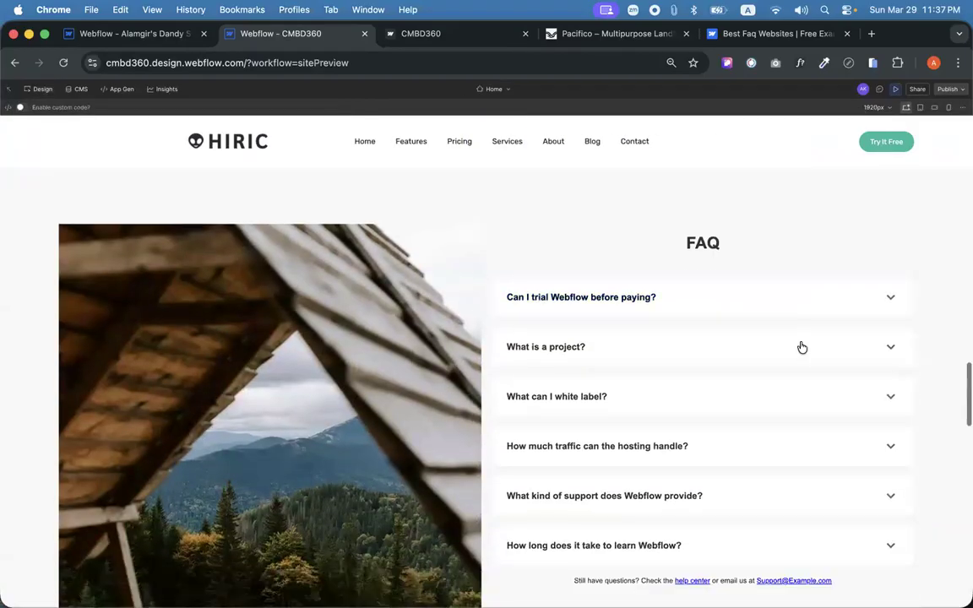
double_click(644, 366)
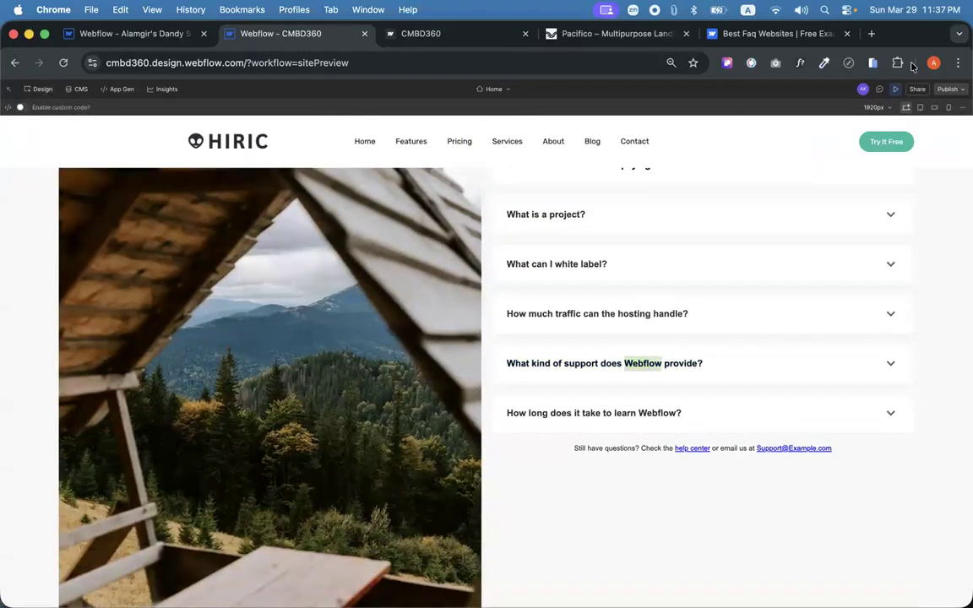
left_click(898, 91)
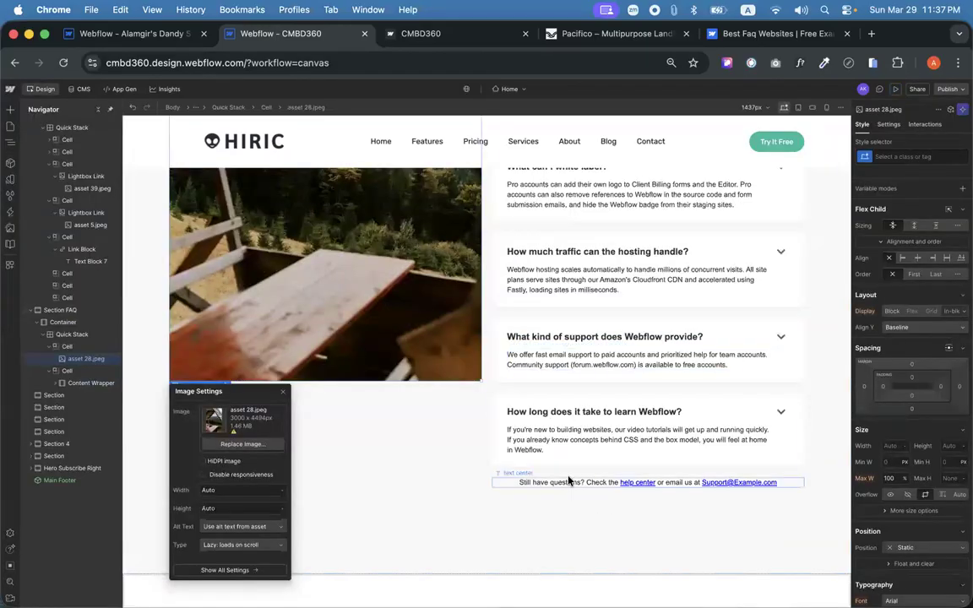
Delete the "Still have questions?" text line below the FAQ accordion.
left_click(569, 483)
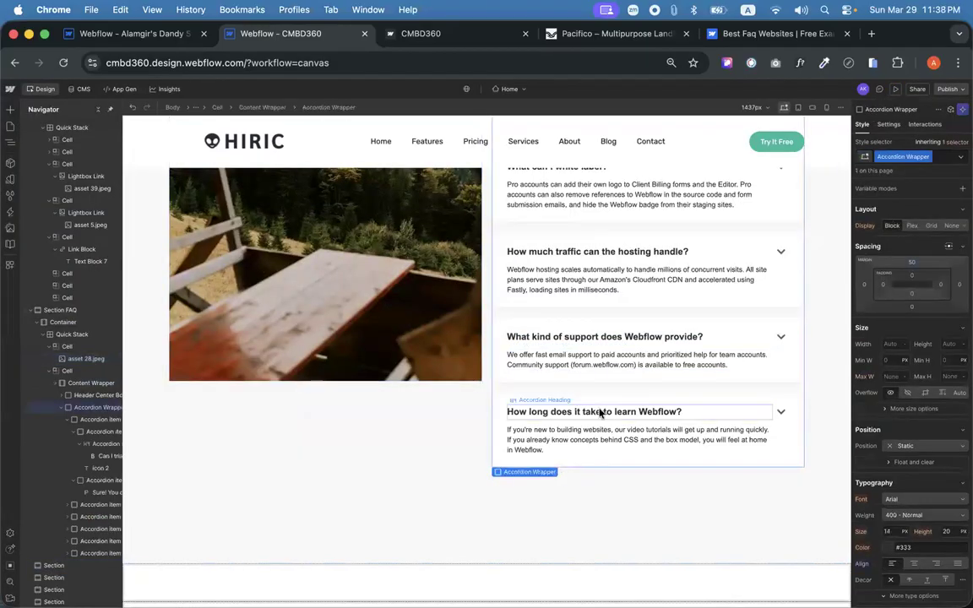
scroll(596, 418, "up", 5)
scroll(634, 352, "down", 7)
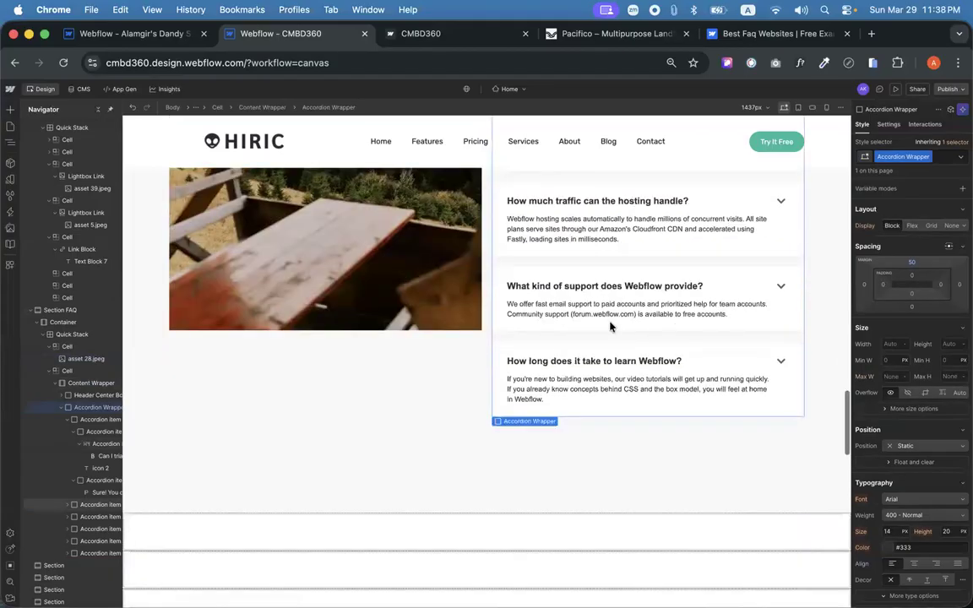
Try duplicating the last accordion item, "How long does it take to learn Webflow?", and undo the duplication.
left_click(518, 346)
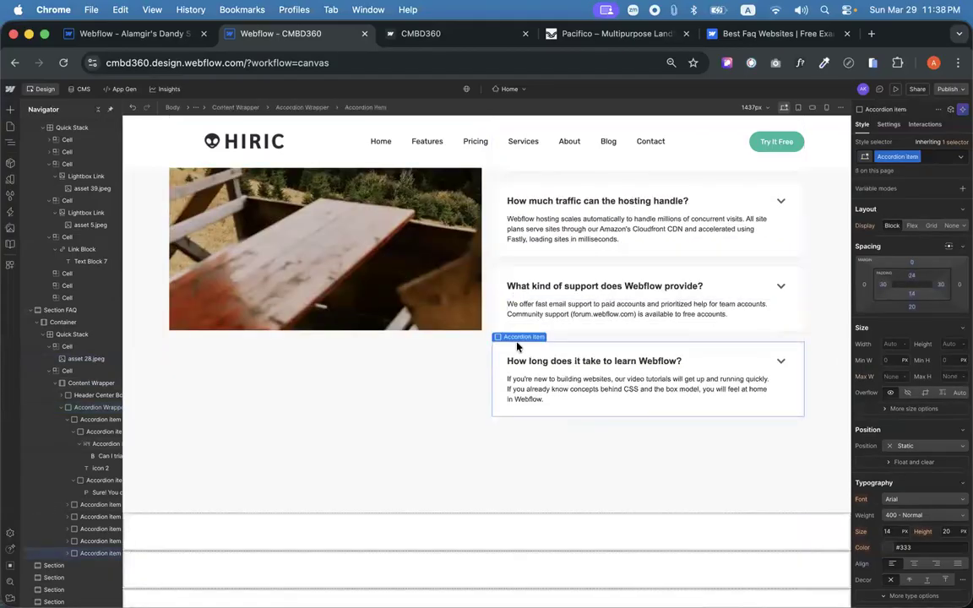
key("super+d")
scroll(541, 364, "down", 2)
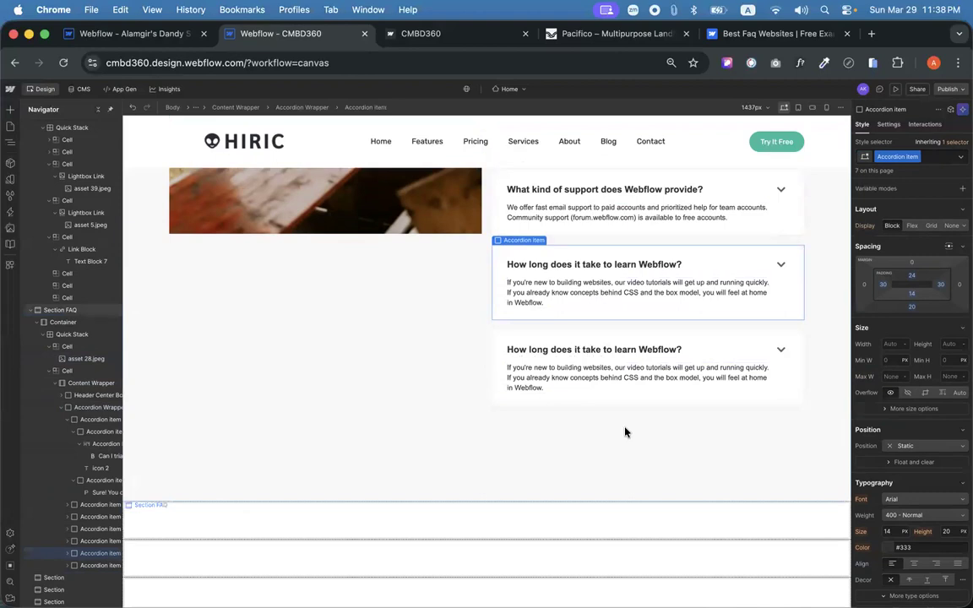
key("super+z")
scroll(619, 393, "up", 6)
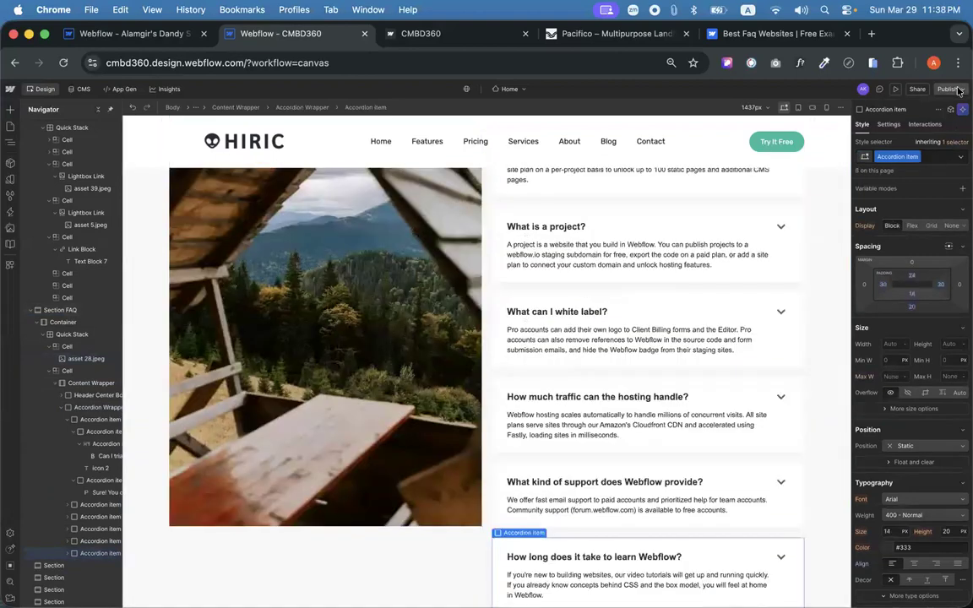
Publish the CMBD360 site with the updated FAQ section.
left_click(955, 89)
left_click(933, 245)
left_click(446, 294)
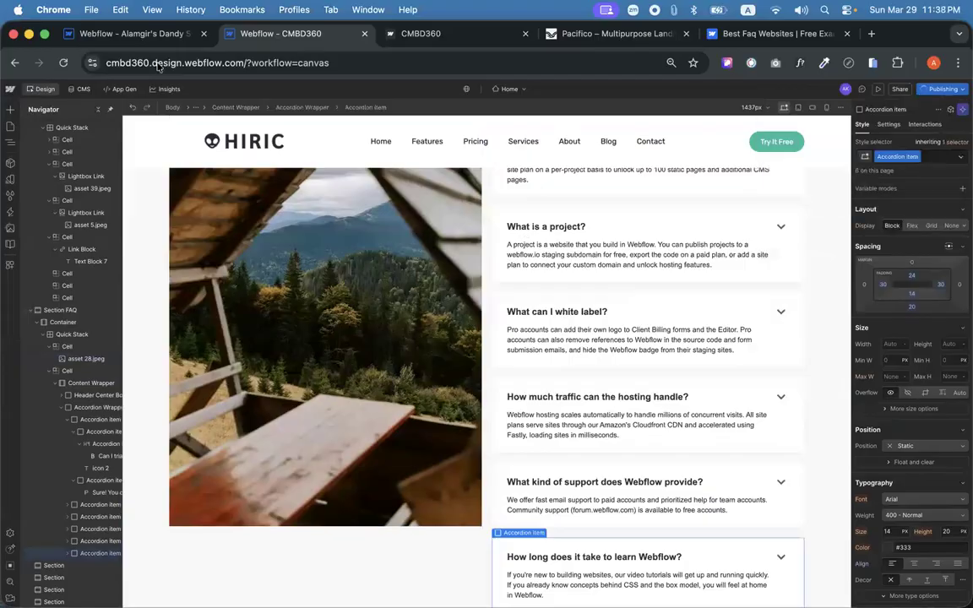
Switch to the cloned FAQ template project and leave it for the Webflow sites dashboard.
left_click(110, 39)
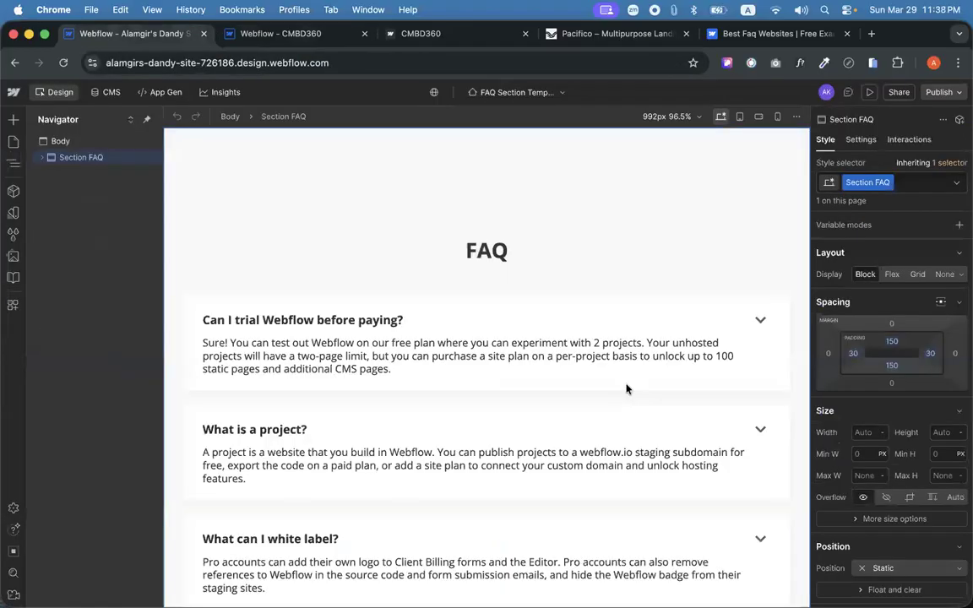
left_click(13, 91)
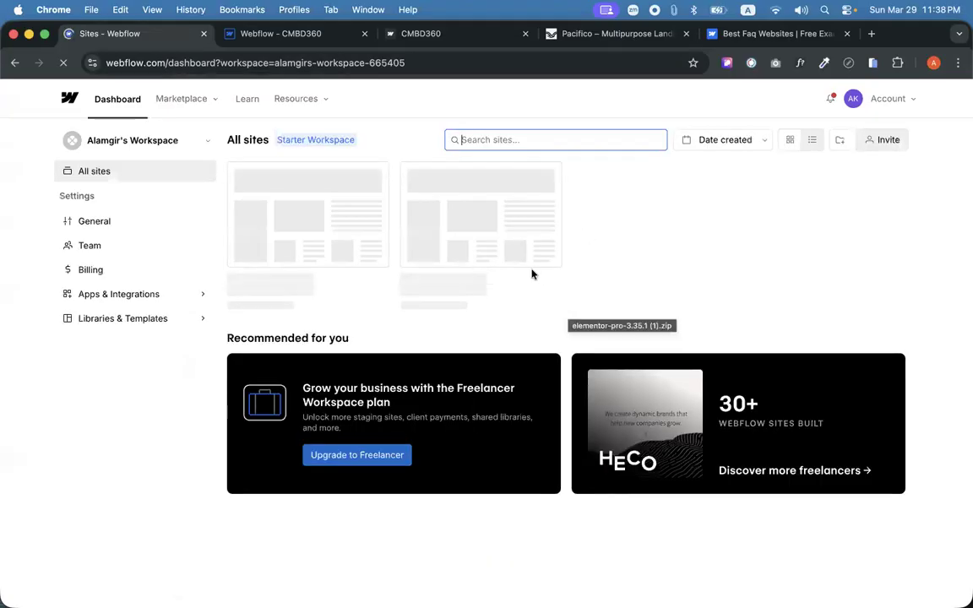
Search Google for "agency website" in place of the Made in Webflow FAQ page.
left_click(760, 33)
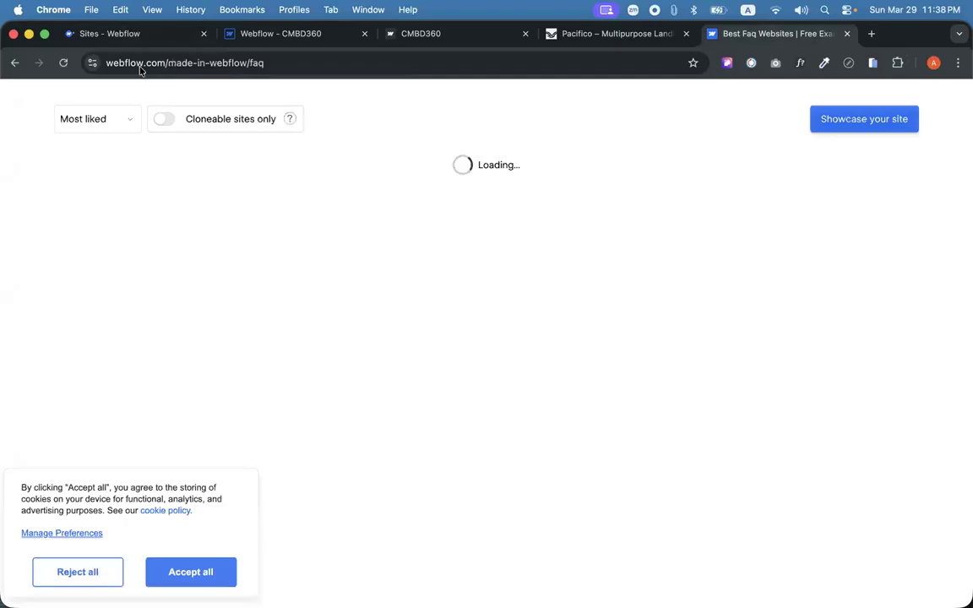
left_click(140, 63)
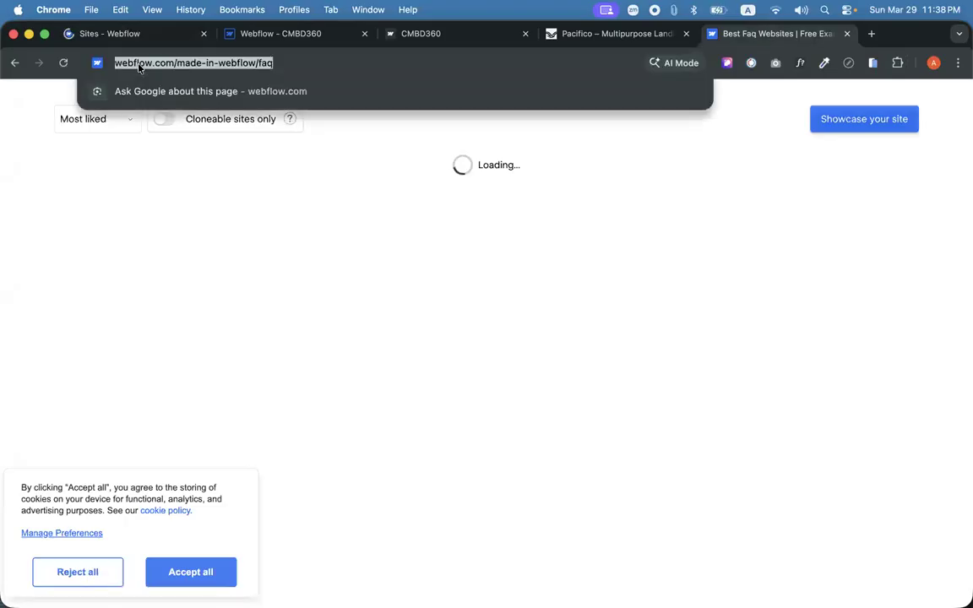
type("age")
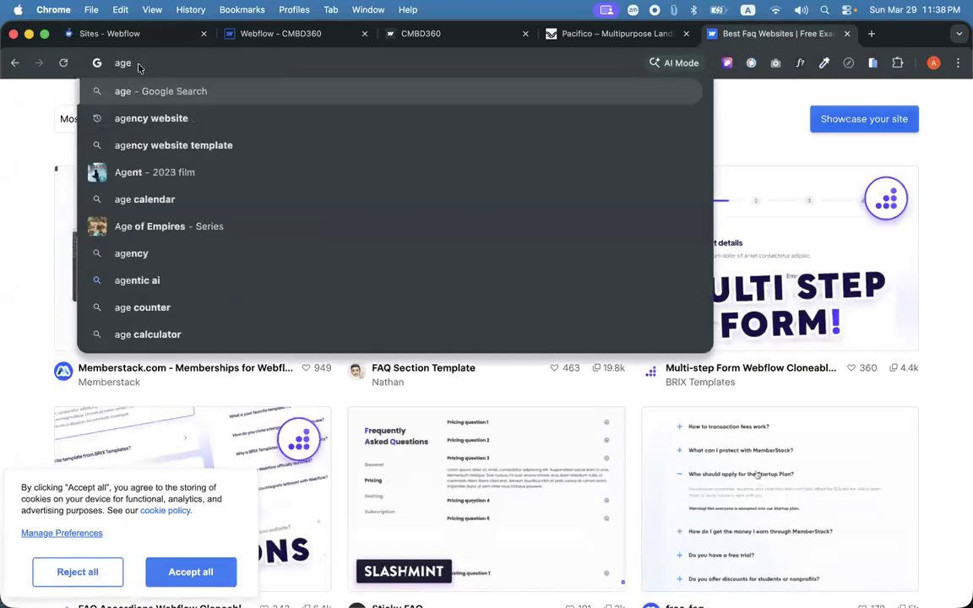
type("ncy website")
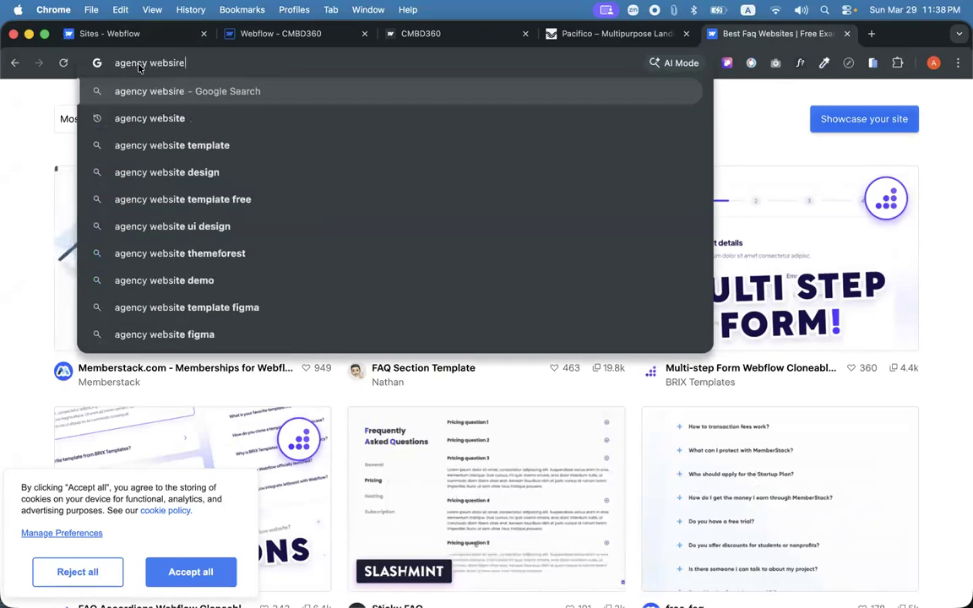
key("BackSpace")
key("BackSpace")
type("te")
key("Return")
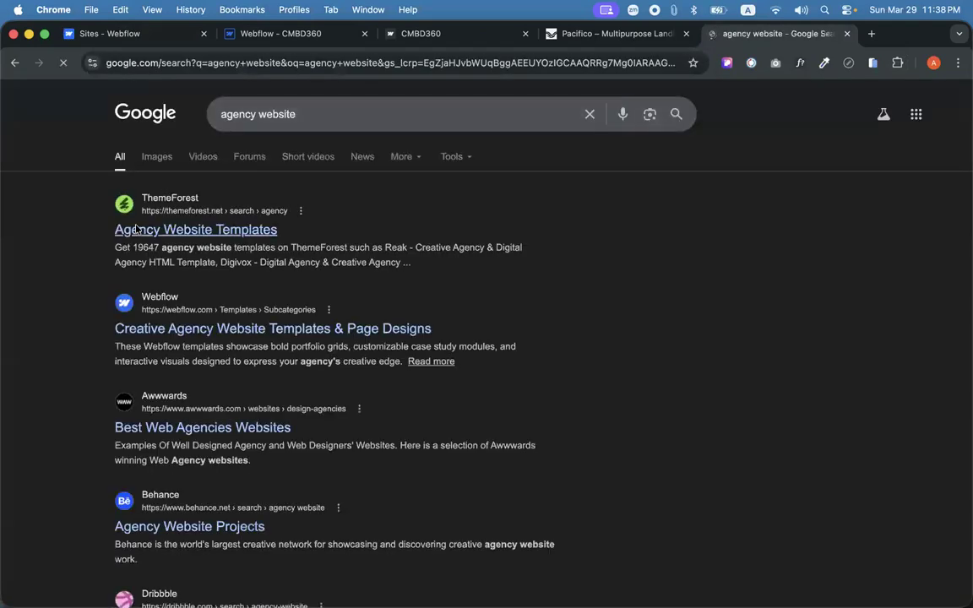
Refine the Google search to "agency website made in webflow".
left_click(287, 115)
type("made i")
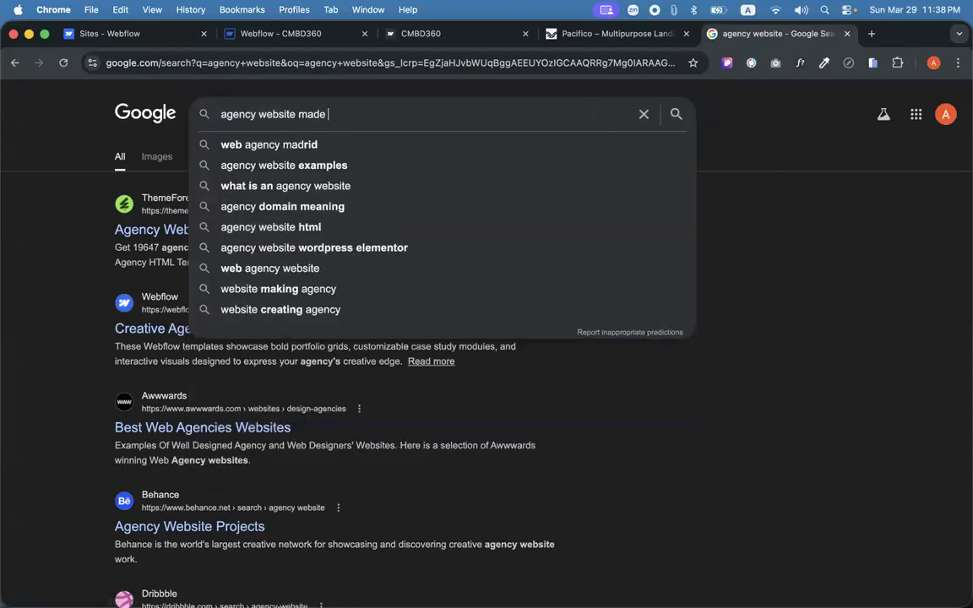
type("n webflow")
key("Return")
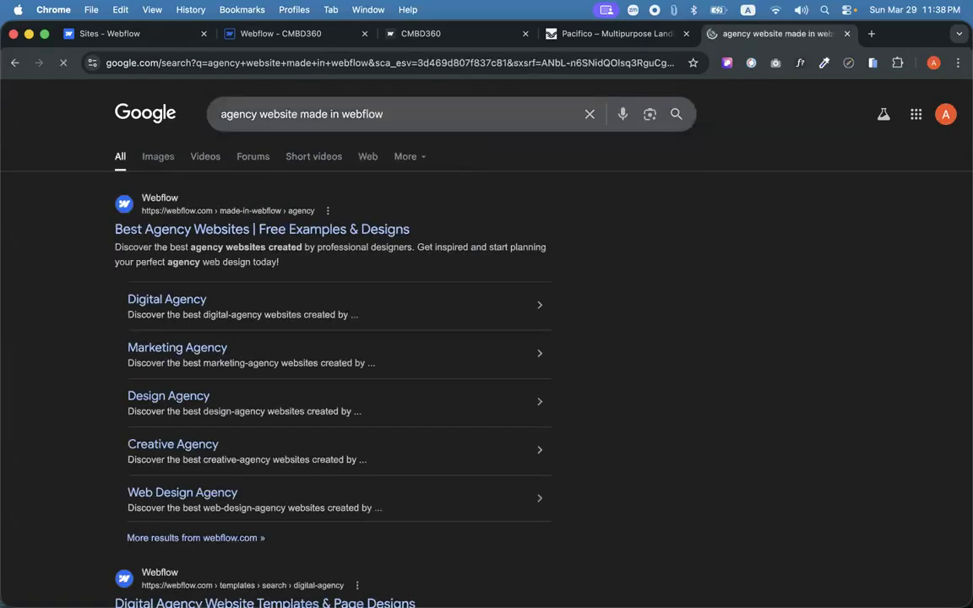
Open the Best Agency Websites result and limit the Made in Webflow listing to cloneable sites only.
left_click(159, 226)
scroll(189, 389, "down", 4)
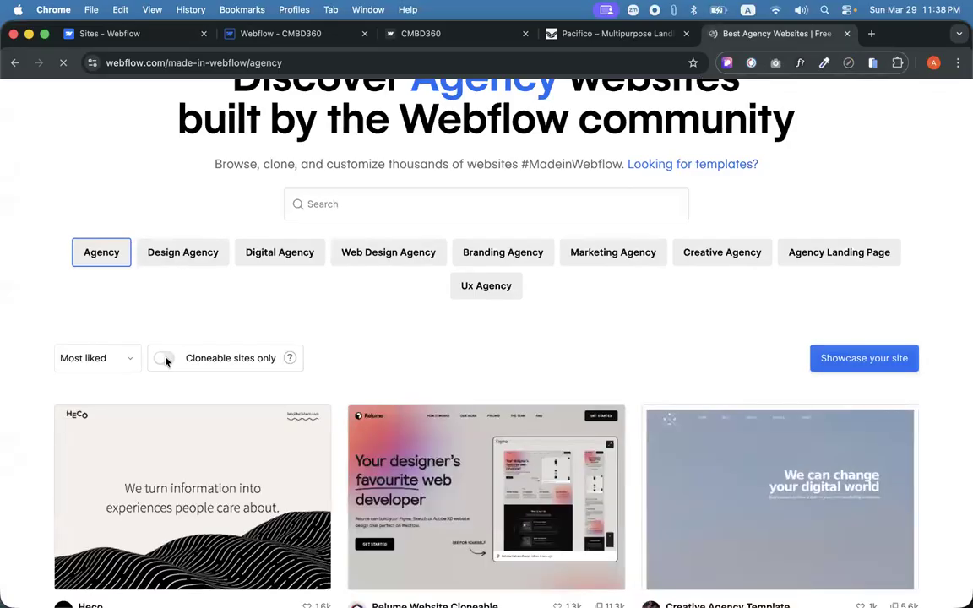
left_click(165, 359)
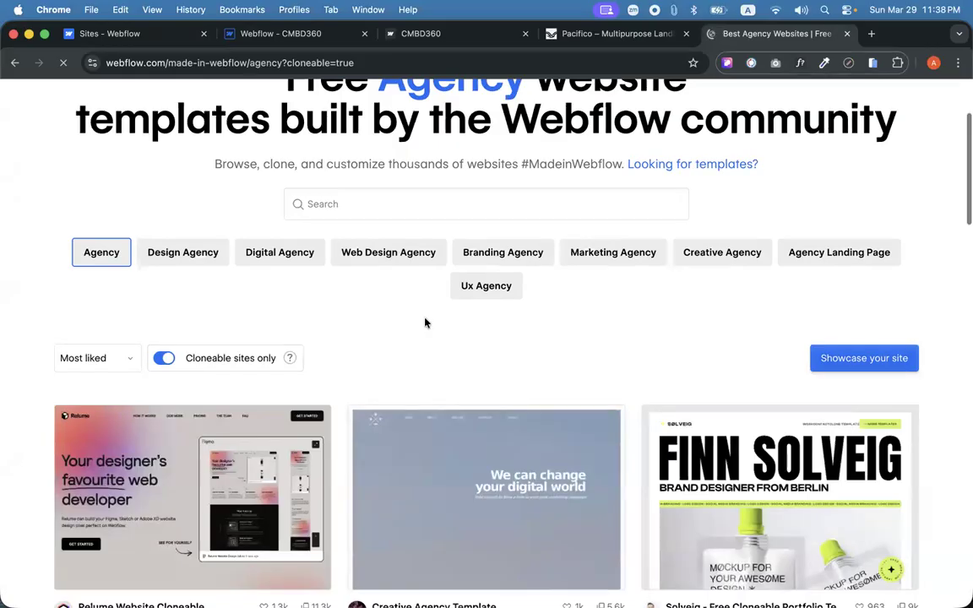
Browse the cloneable agency sites, inspect the details of Good Time Agency, and close its details.
scroll(680, 315, "down", 5)
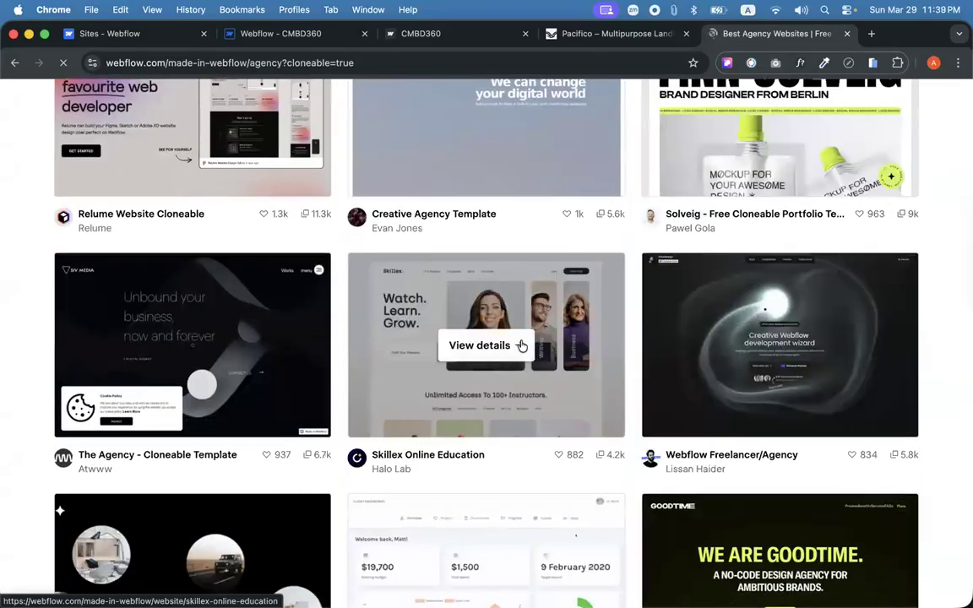
scroll(521, 347, "down", 3)
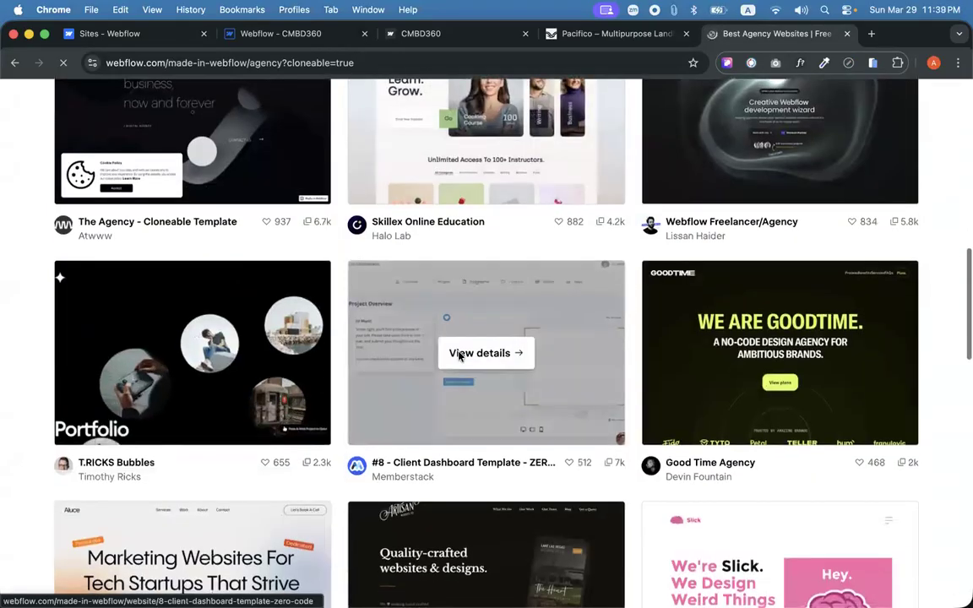
scroll(468, 348, "down", 2)
left_click(790, 184)
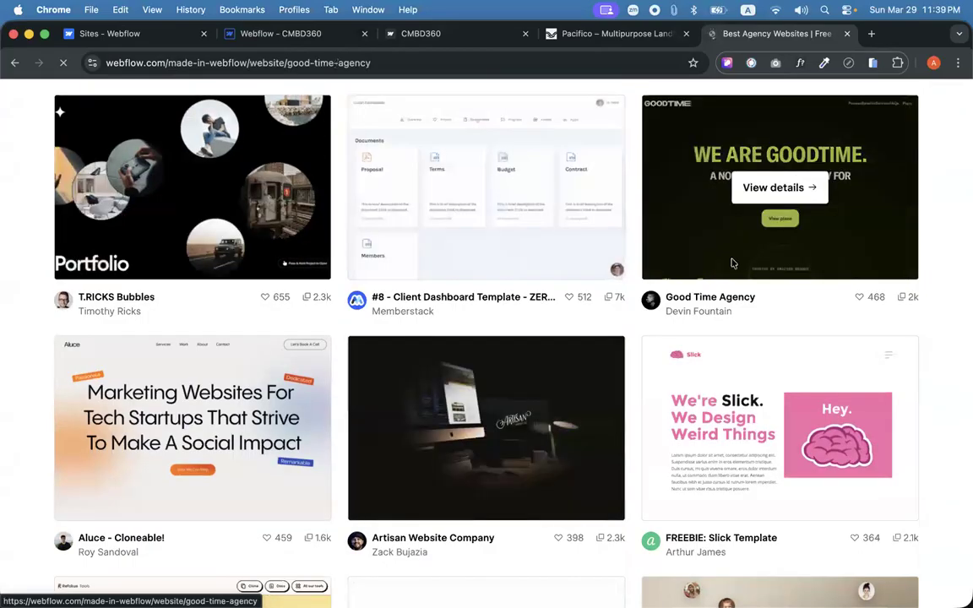
left_click(204, 573)
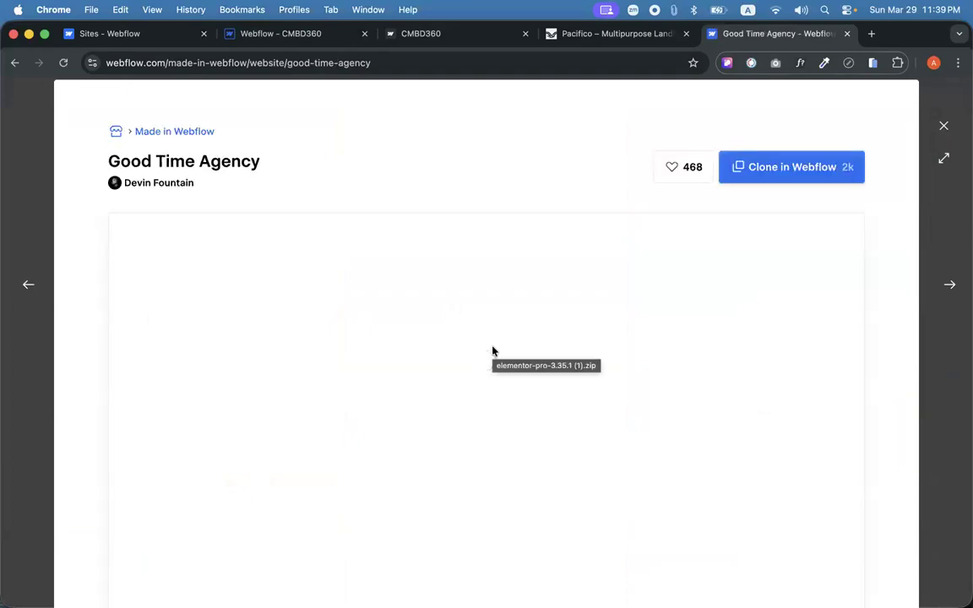
scroll(522, 357, "down", 1)
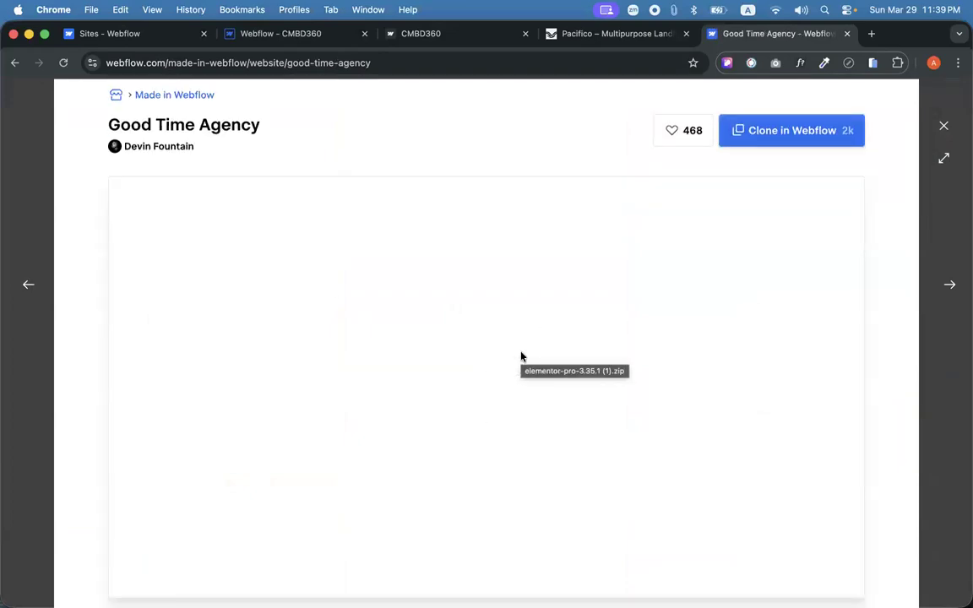
scroll(521, 357, "down", 5)
scroll(521, 358, "up", 6)
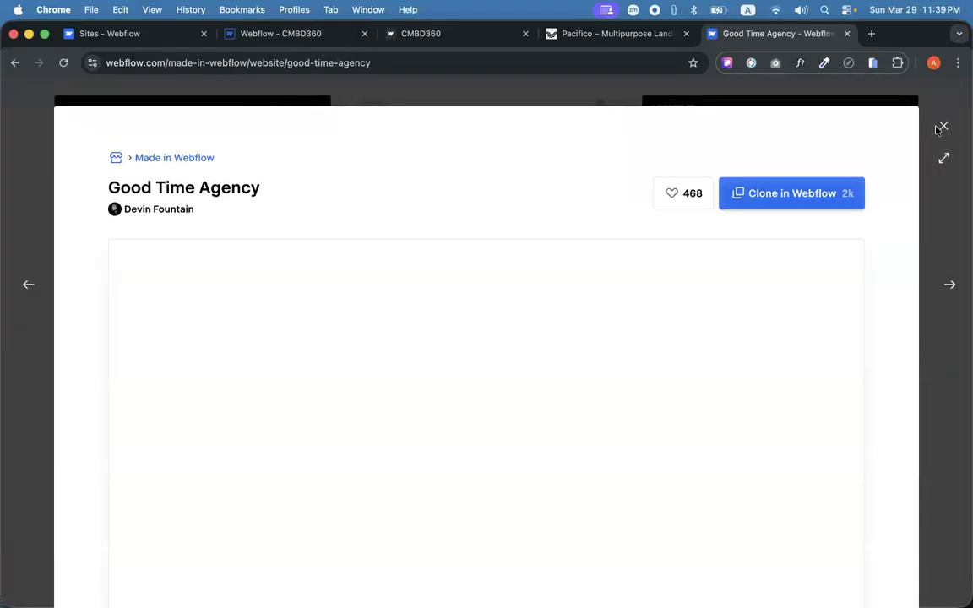
left_click(942, 127)
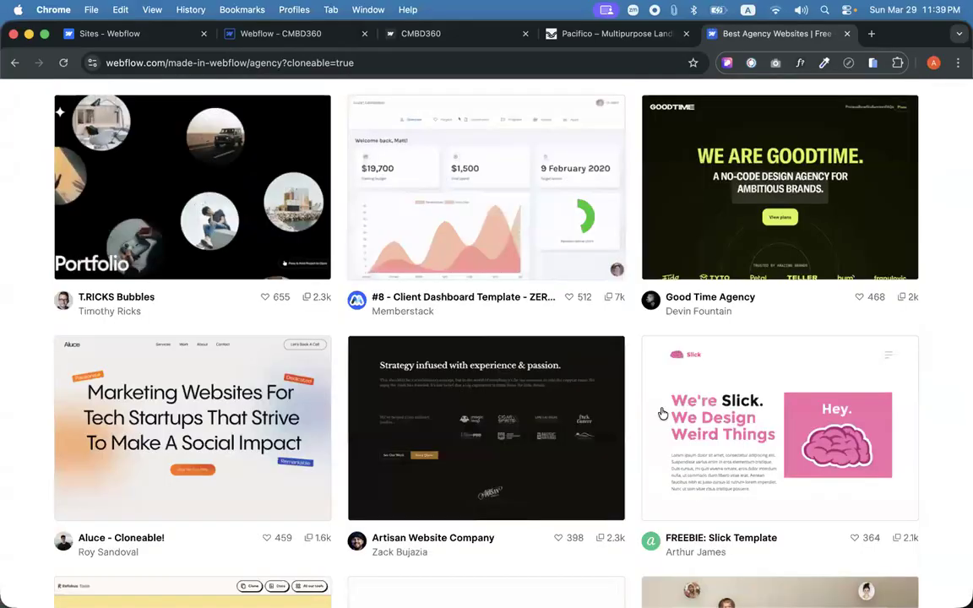
Open the details of the Artisan Website Company cloneable, examine its page preview from header to footer, and close the details.
scroll(663, 413, "down", 3)
scroll(657, 419, "down", 1)
mouse_move(515, 304)
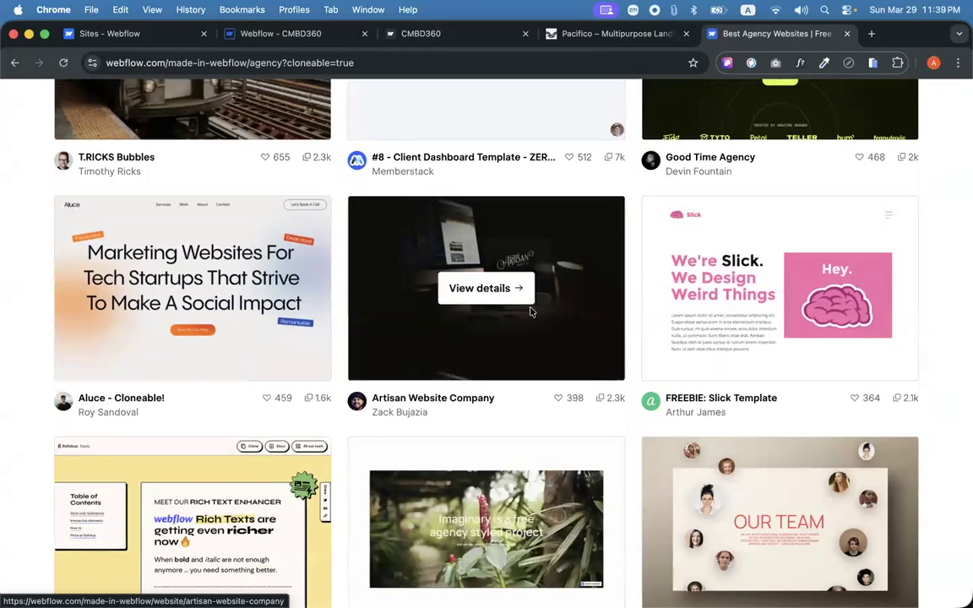
left_click(532, 313)
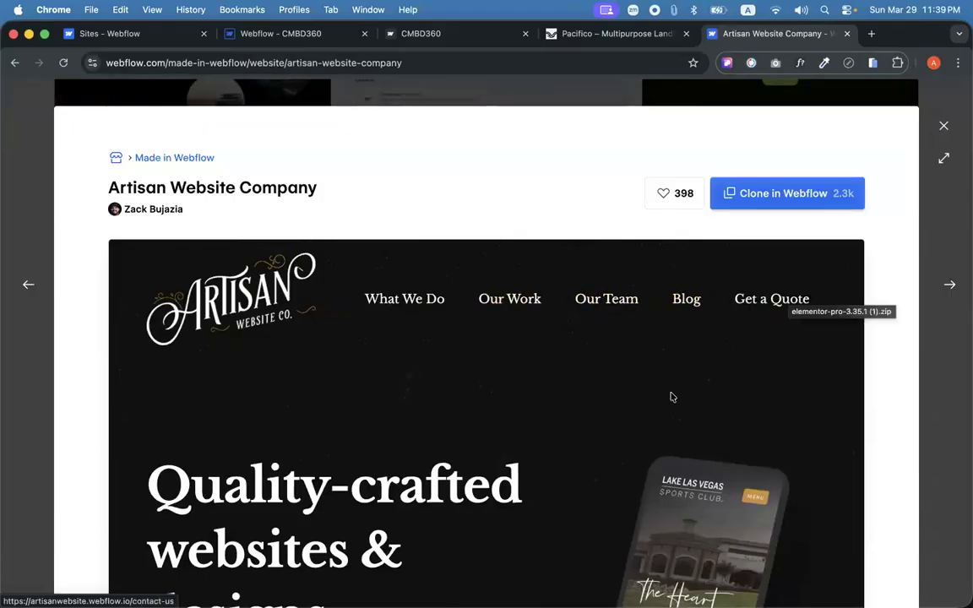
scroll(493, 437, "down", 4)
scroll(493, 437, "down", 6)
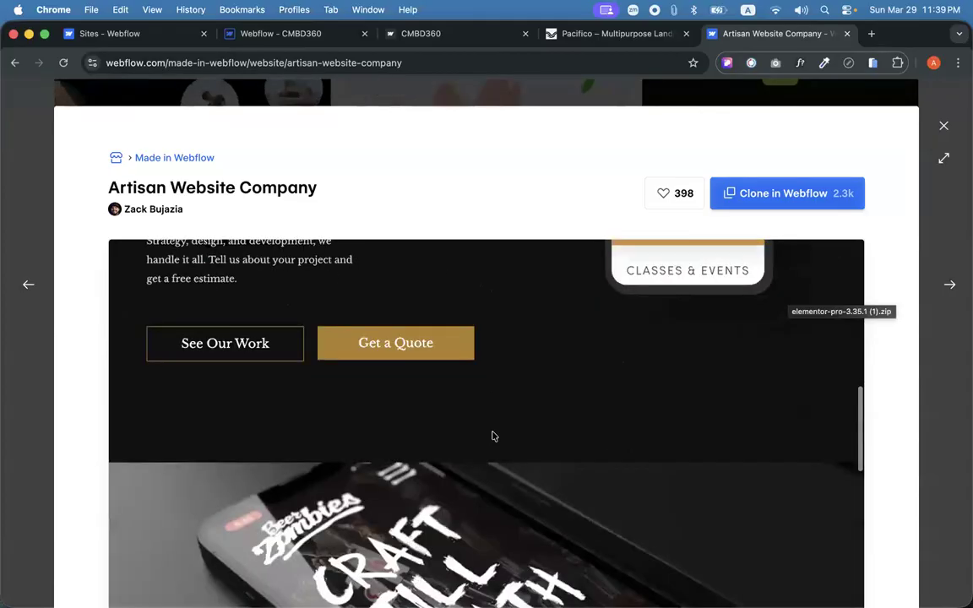
scroll(383, 293, "up", 3)
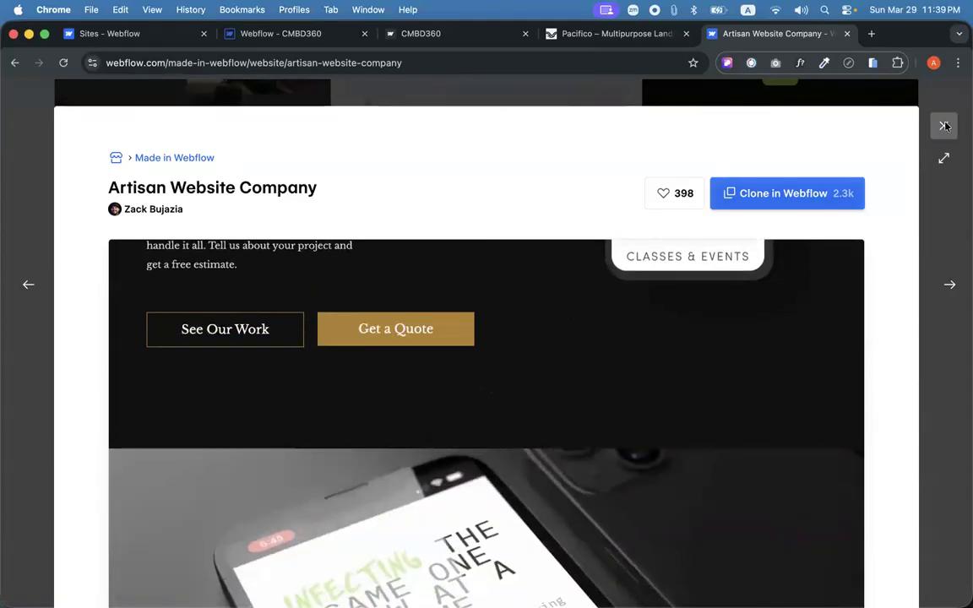
scroll(624, 386, "up", 4)
scroll(623, 386, "down", 10)
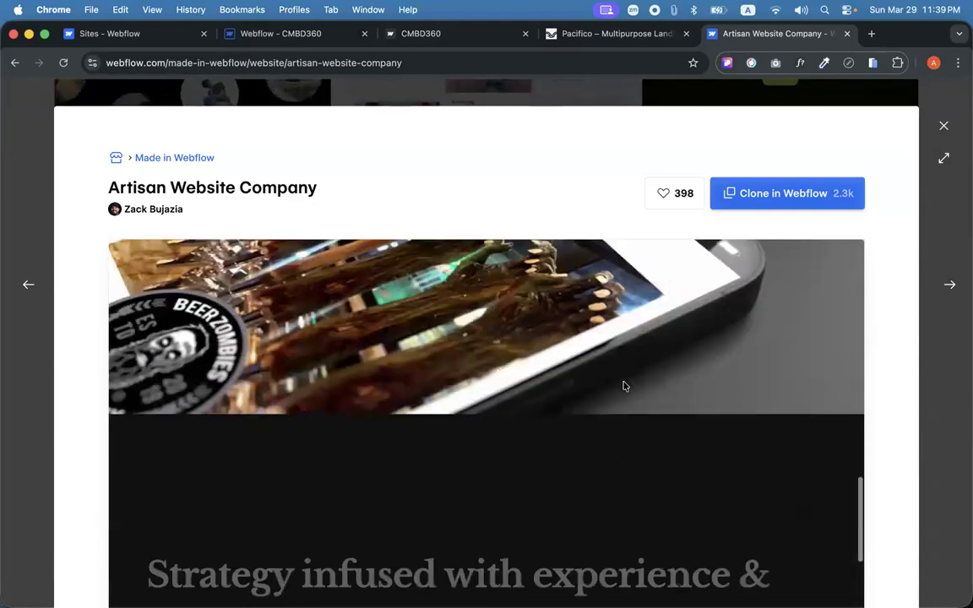
scroll(587, 420, "down", 6)
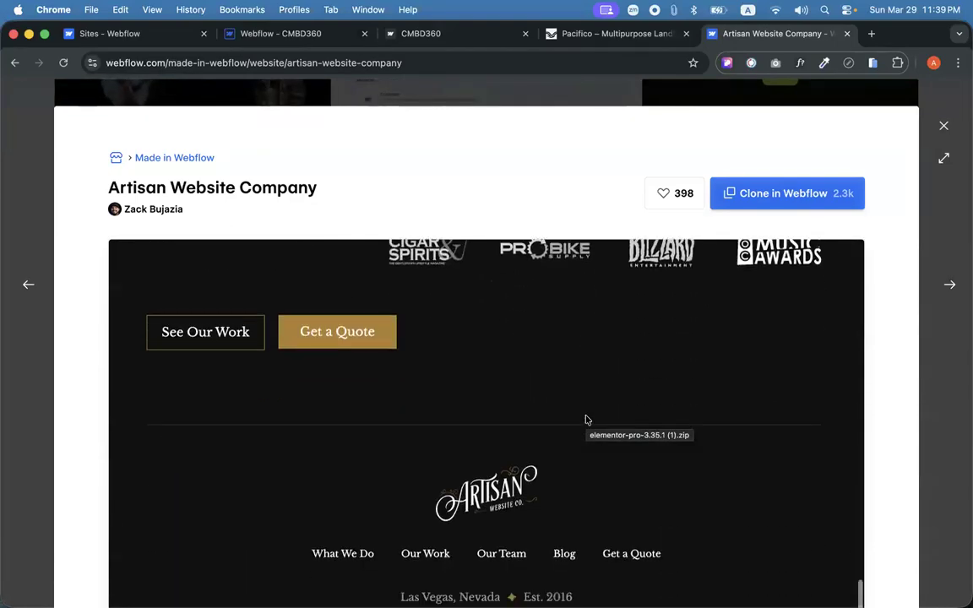
left_click(943, 128)
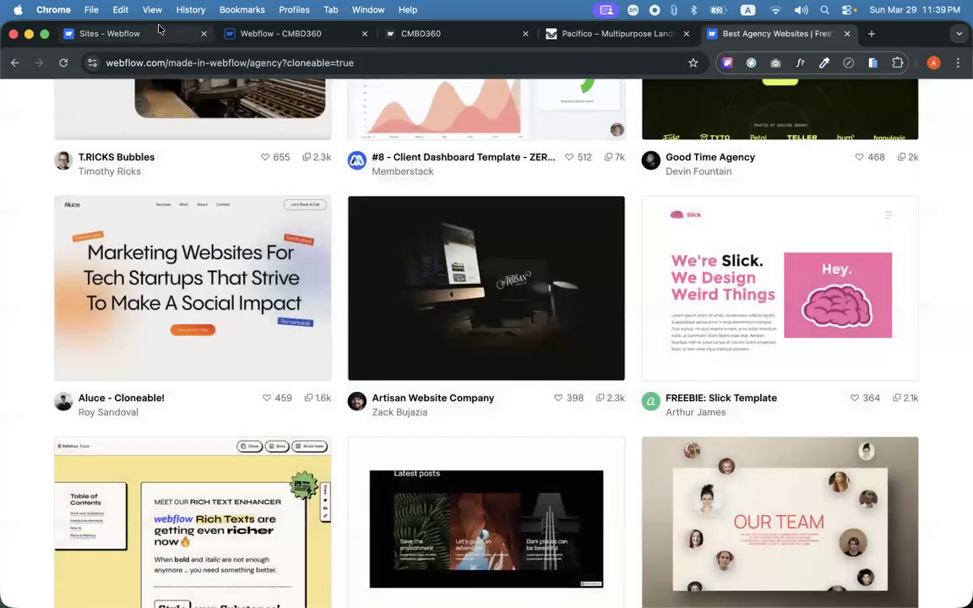
Archive the FAQ demo site next to CMBD360 in the Webflow dashboard, confirming with its site name, and dismiss the notification.
left_click(144, 33)
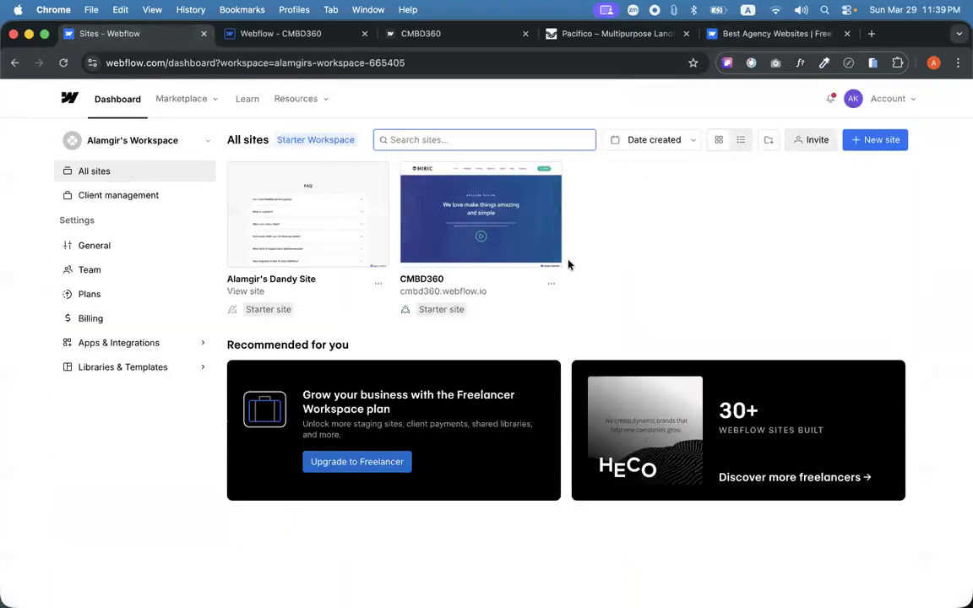
left_click(378, 284)
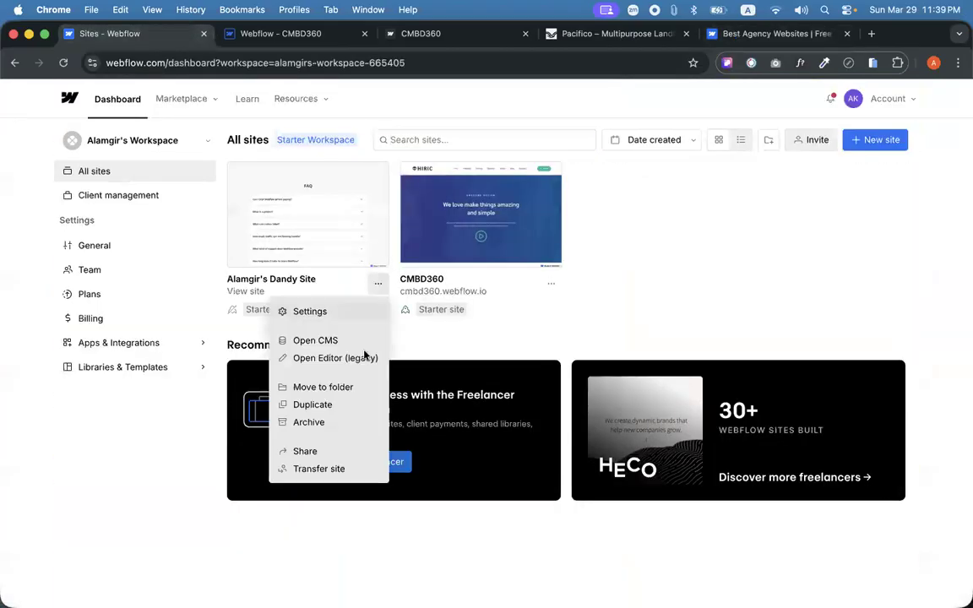
left_click(309, 423)
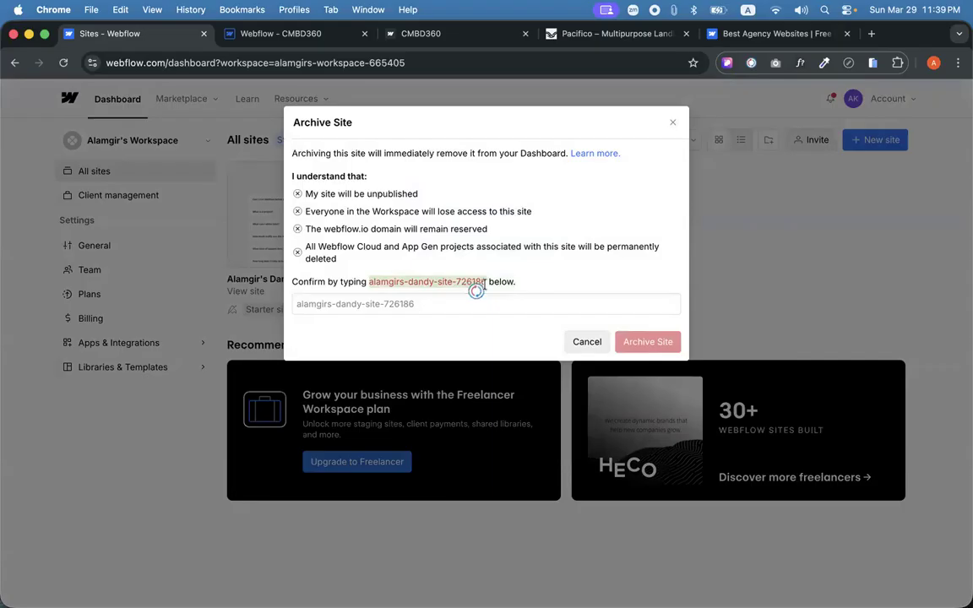
key("super+c")
left_click(412, 304)
key("super+v")
left_click(648, 342)
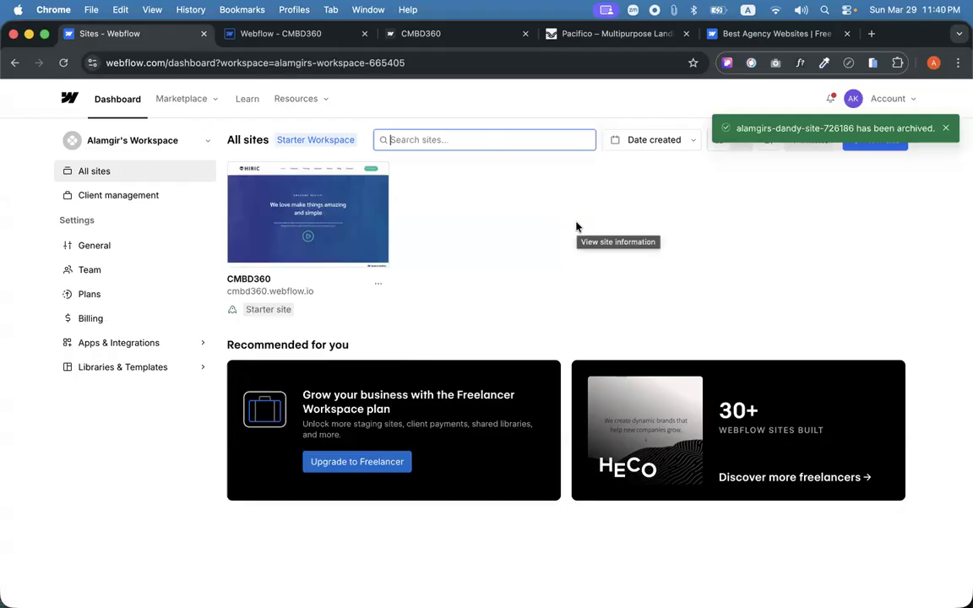
left_click(946, 127)
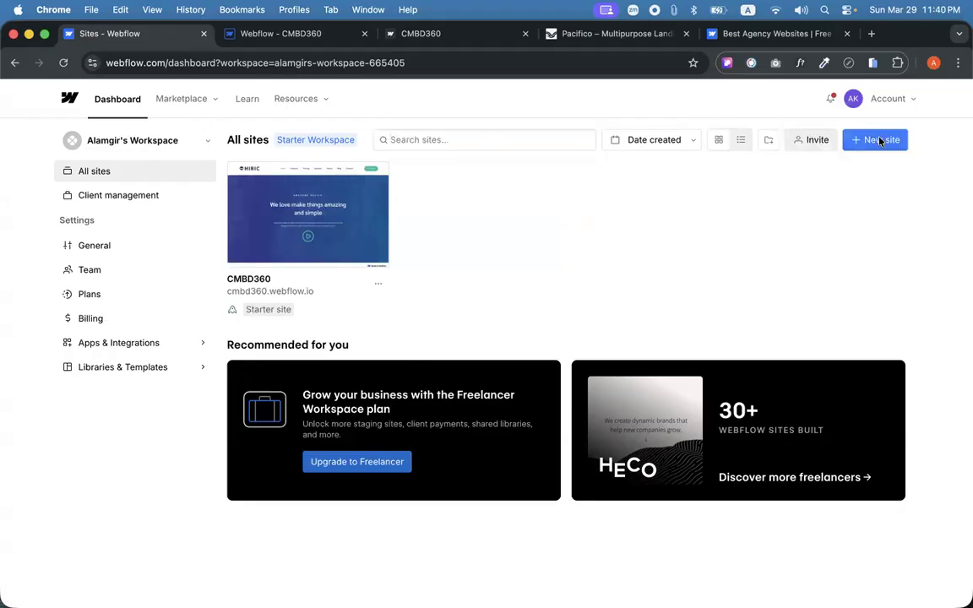
Start a new site from a template and show all Portfolio & Agency templates.
left_click(879, 141)
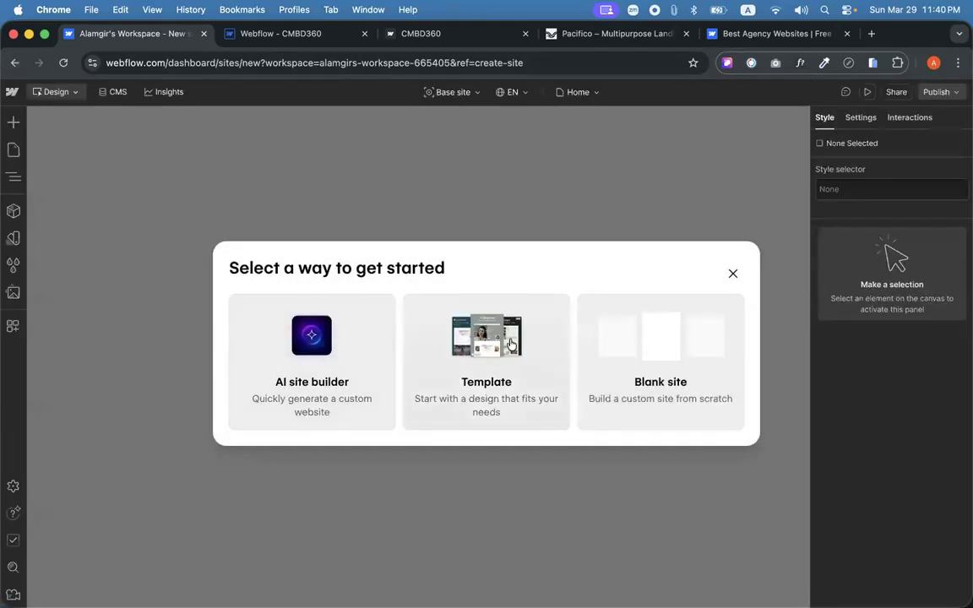
left_click(499, 374)
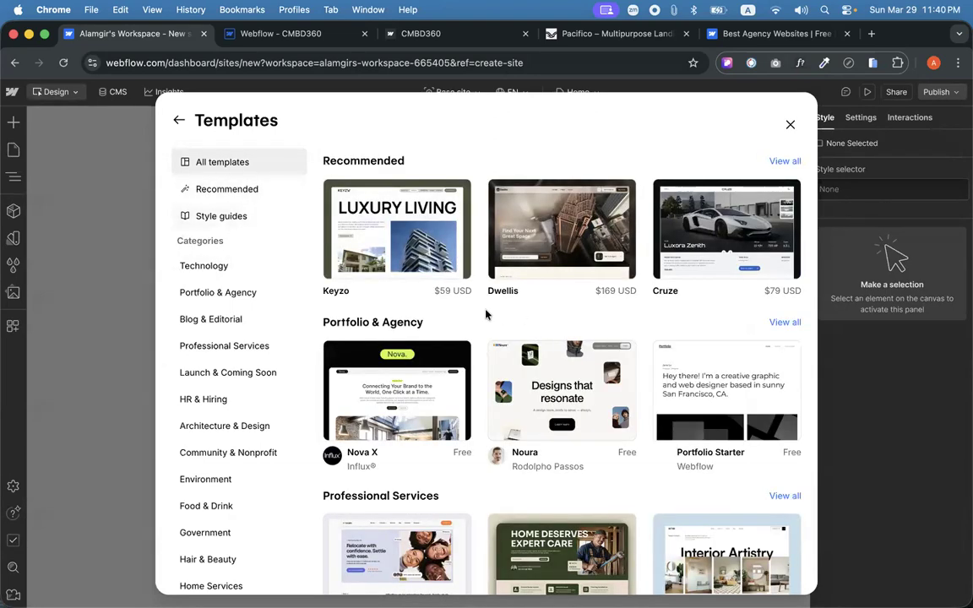
scroll(483, 319, "down", 1)
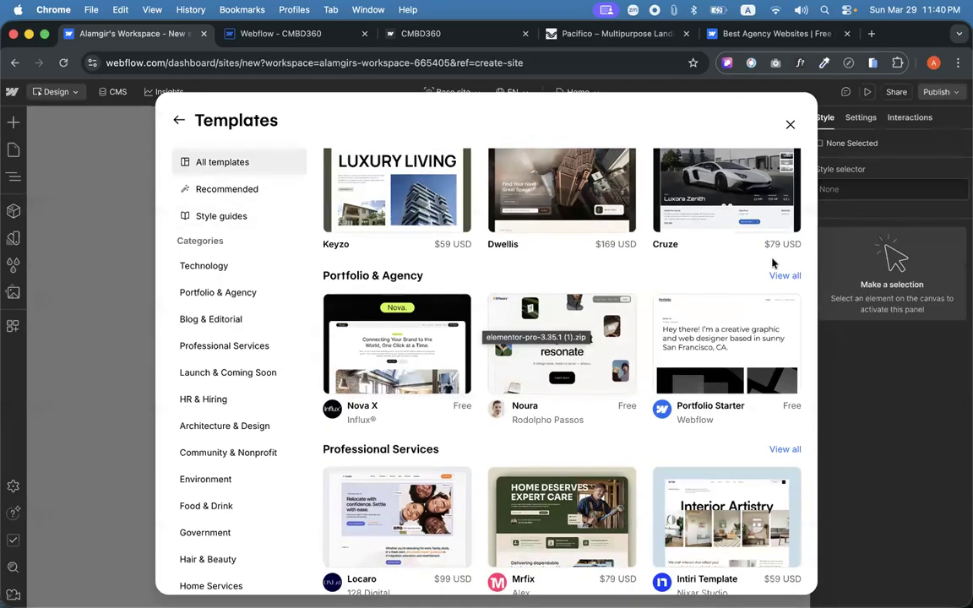
scroll(728, 441, "down", 1)
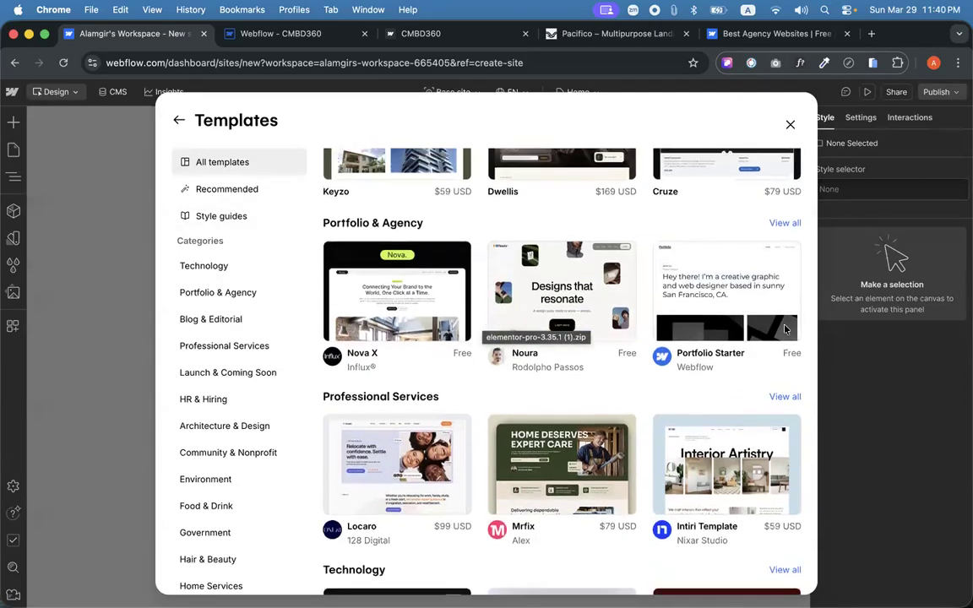
left_click(786, 214)
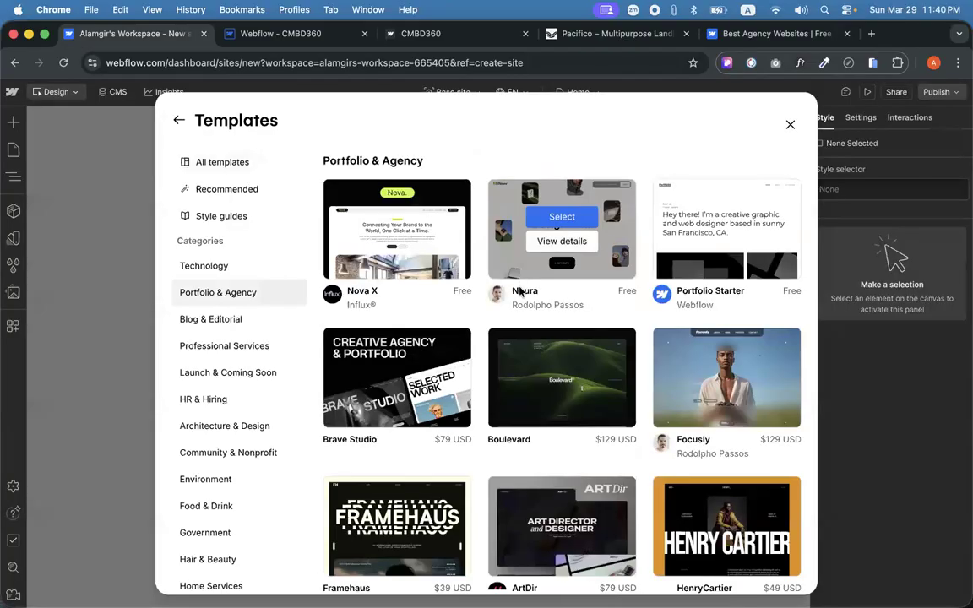
Look through the Portfolio & Agency templates and their prices for a suitable agency design.
scroll(479, 318, "down", 1)
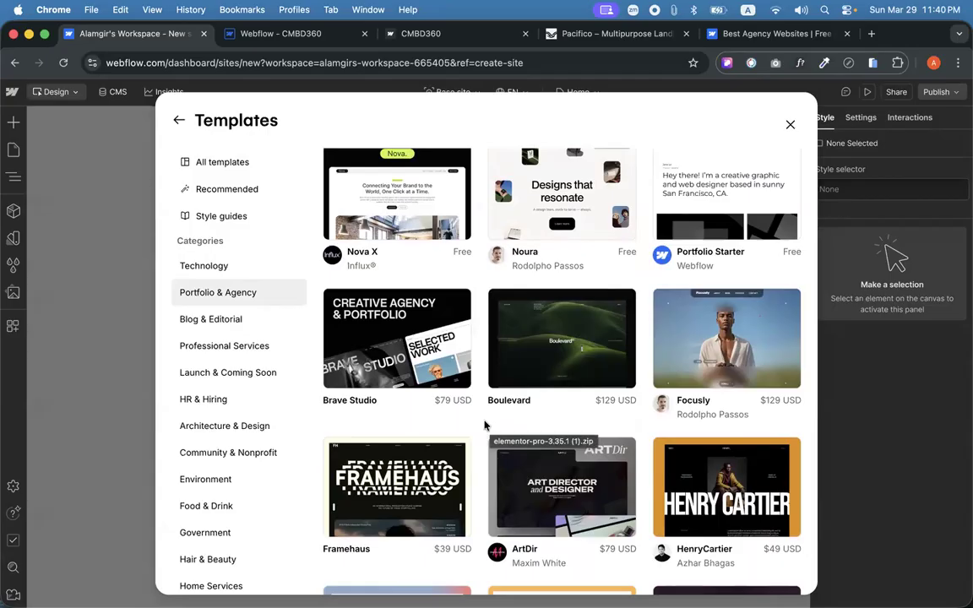
mouse_move(734, 187)
scroll(601, 335, "down", 1)
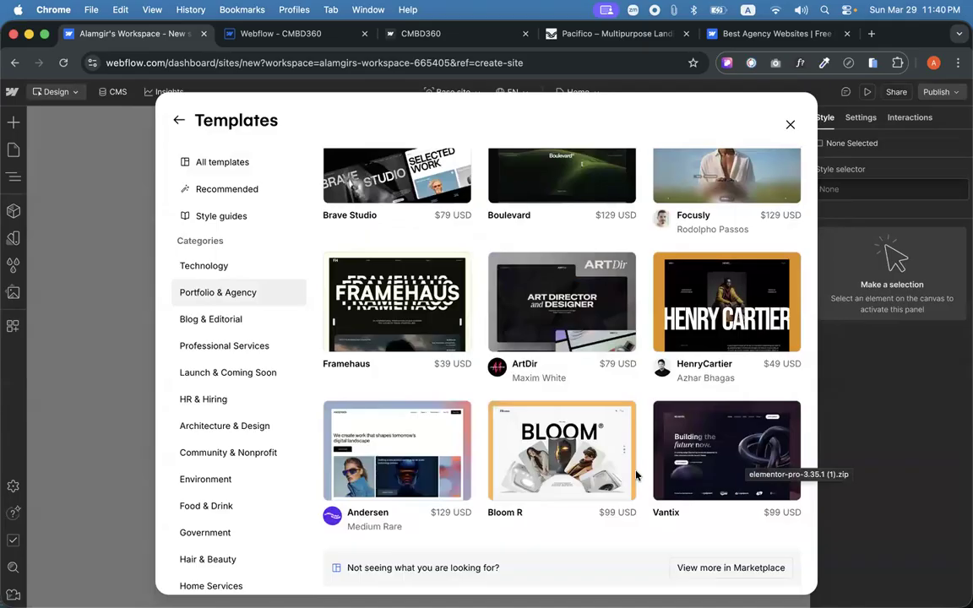
scroll(422, 460, "up", 5)
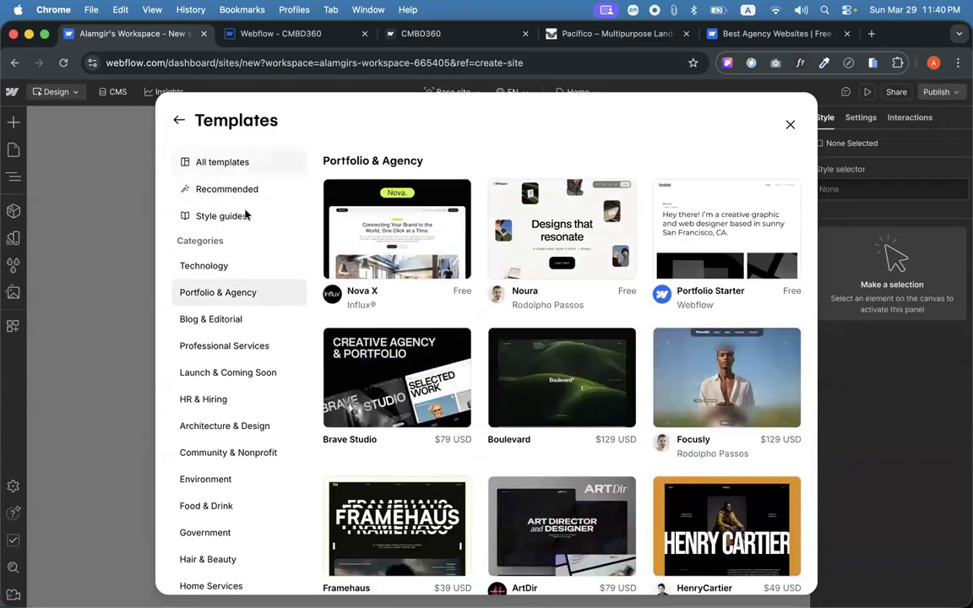
Preview the free Nextconf template from the Technology category, check its Testimonial and Events sections, and return to the templates.
left_click(217, 267)
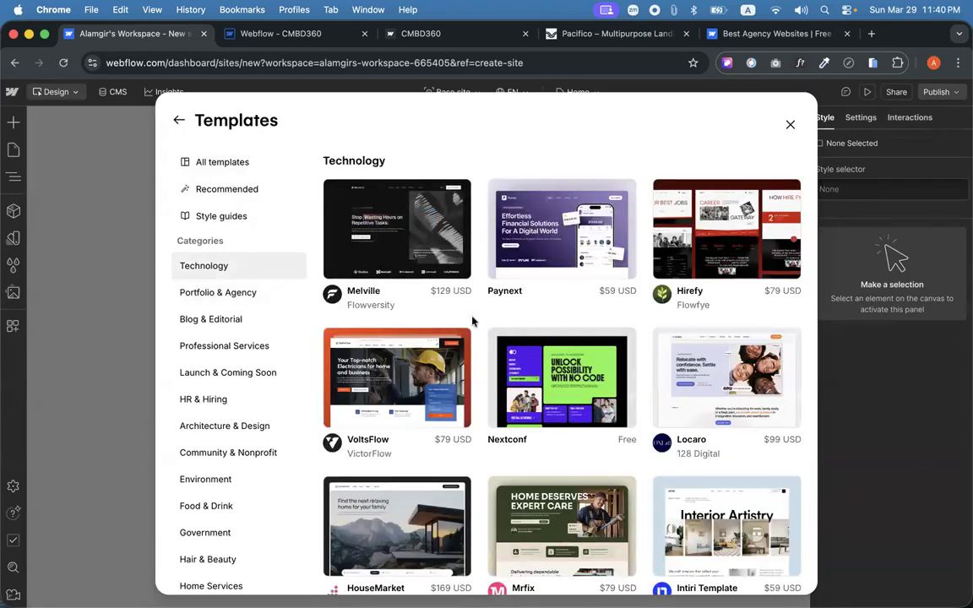
scroll(633, 334, "down", 3)
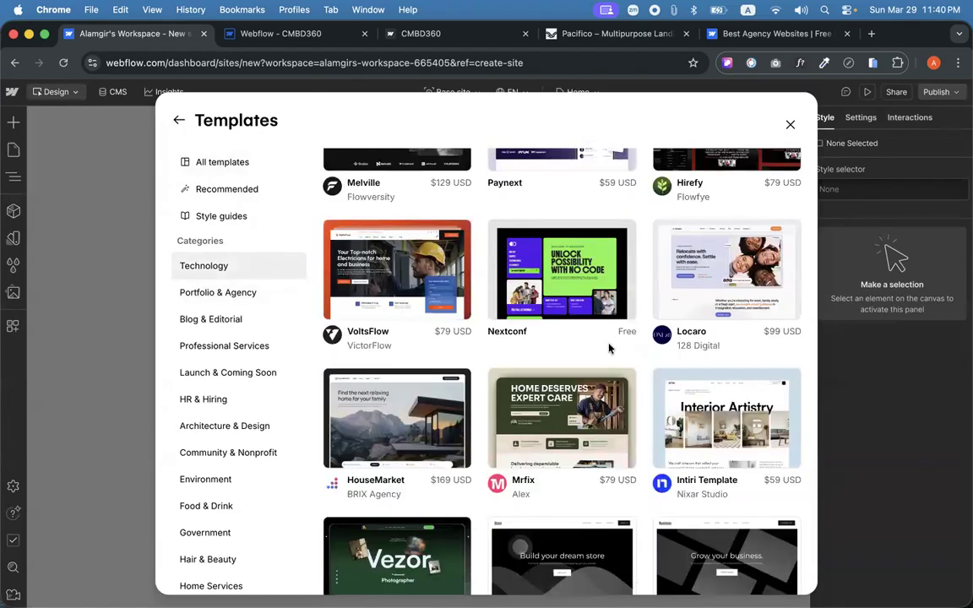
left_click(560, 286)
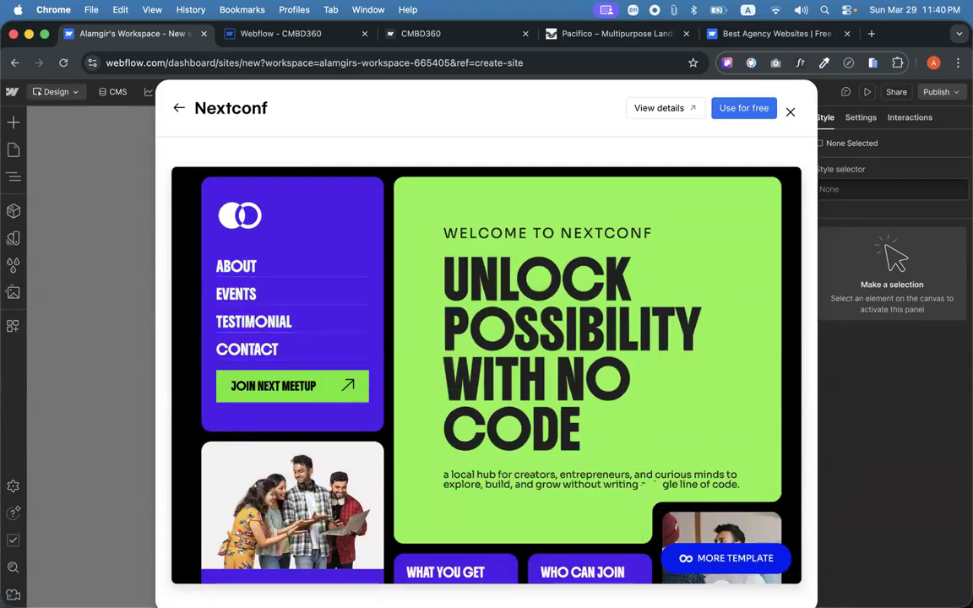
left_click(247, 322)
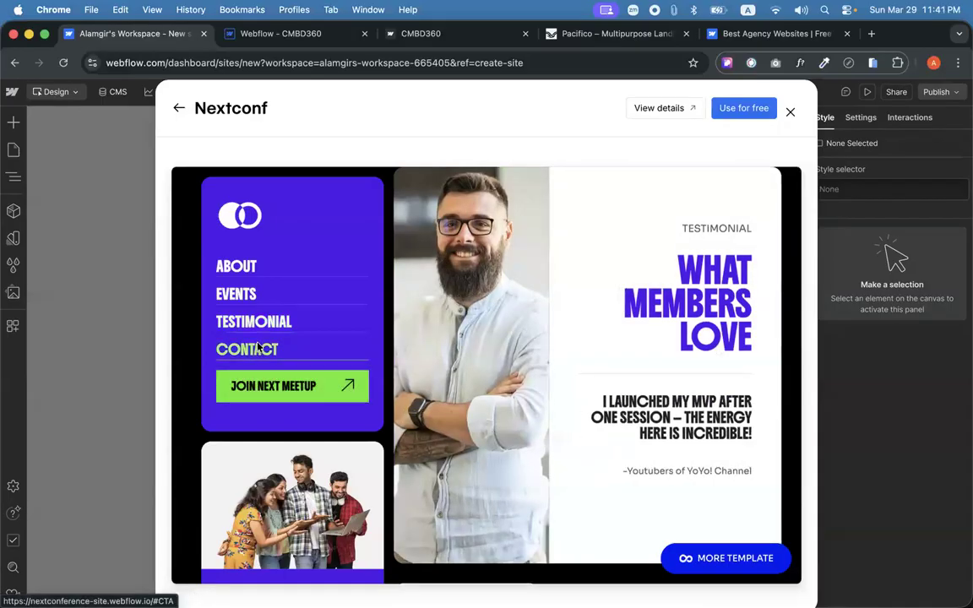
left_click(246, 293)
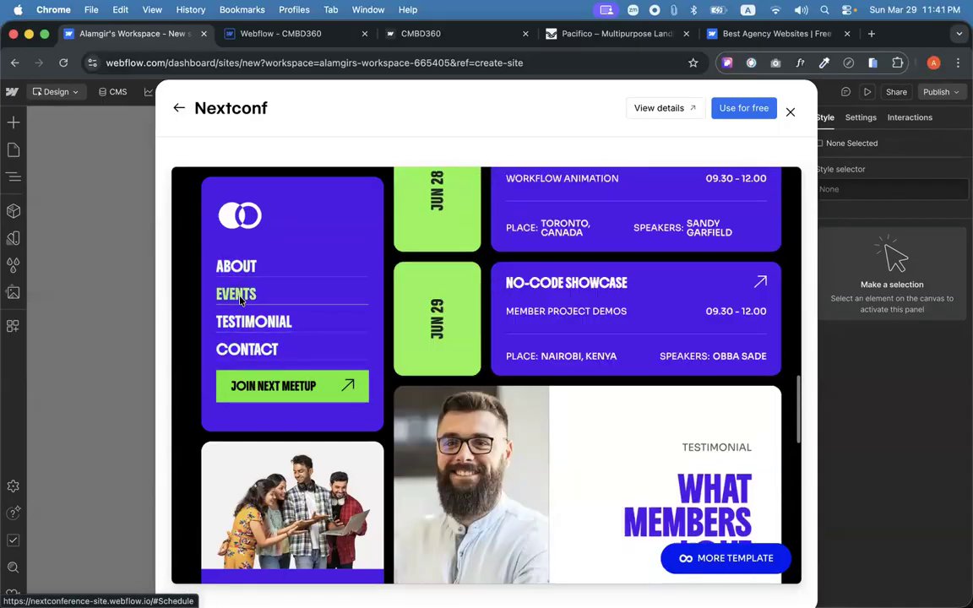
left_click(251, 321)
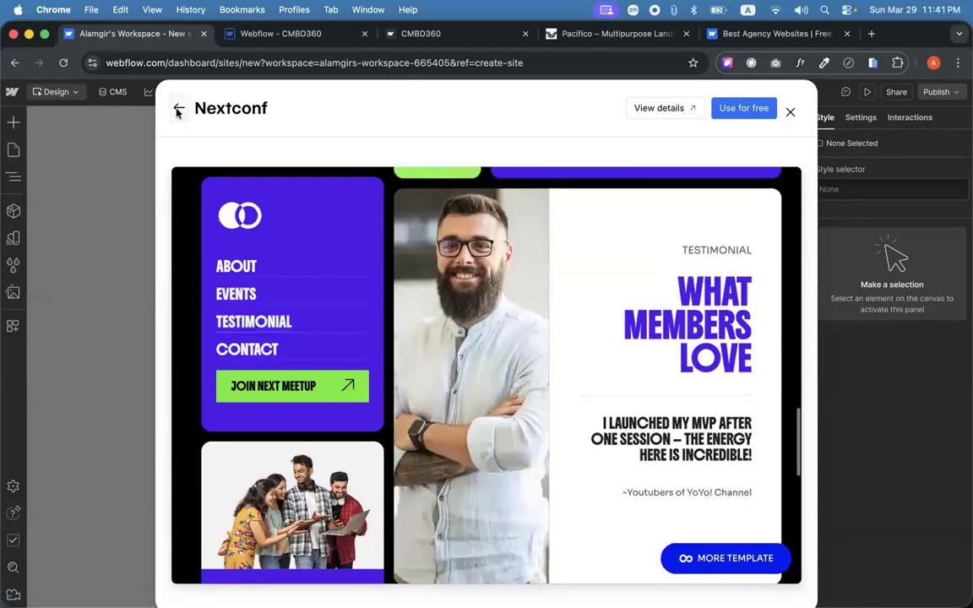
left_click(177, 111)
Preview the free Nova X template from Portfolio & Agency and examine its whole home page.
scroll(541, 304, "down", 3)
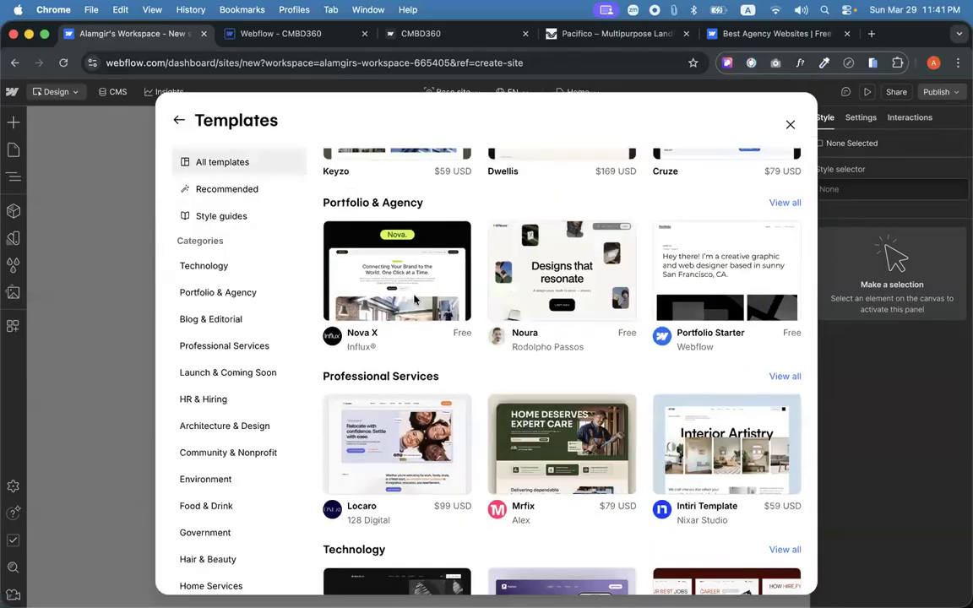
left_click(401, 283)
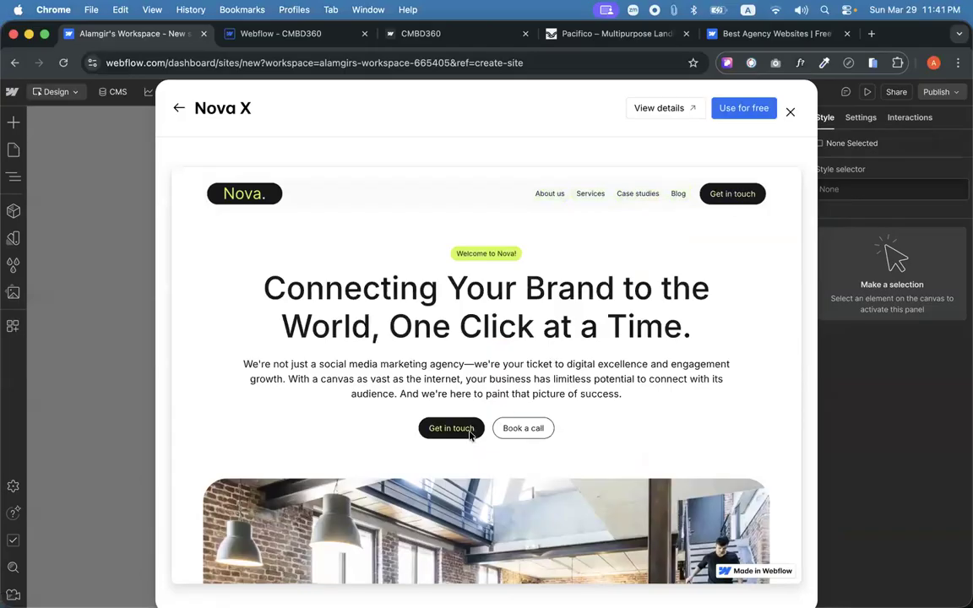
scroll(456, 427, "down", 5)
scroll(469, 427, "down", 20)
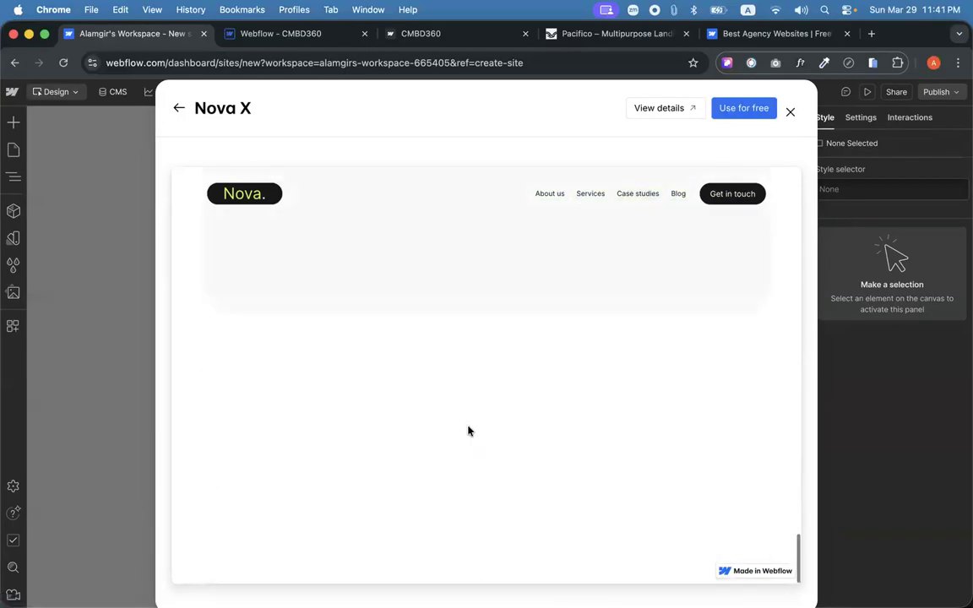
scroll(469, 427, "up", 20)
scroll(470, 431, "up", 5)
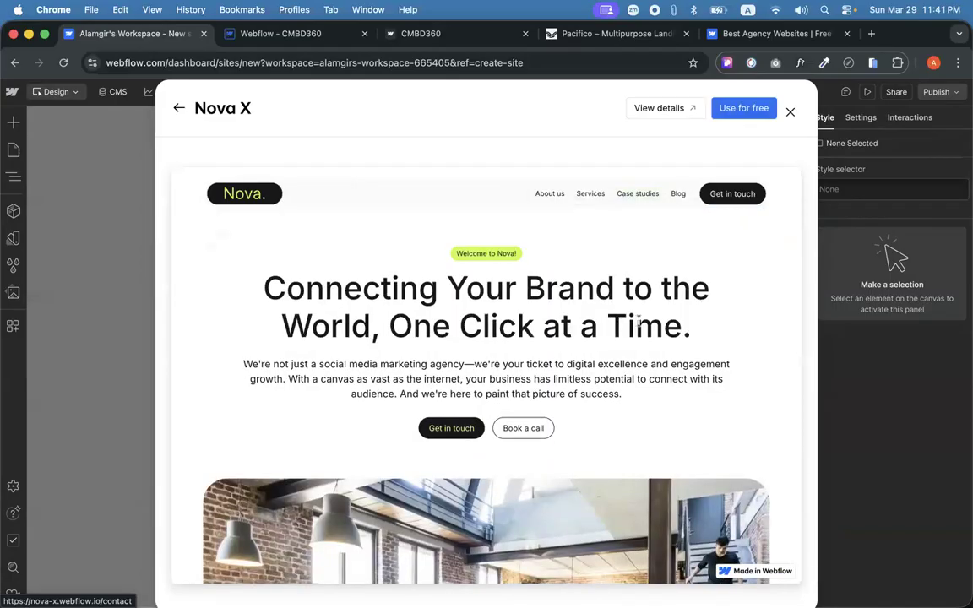
Preview Nova X in Webflow from its details page, switch to design mode, and list its pages with the Utility Pages folder expanded.
left_click(657, 109)
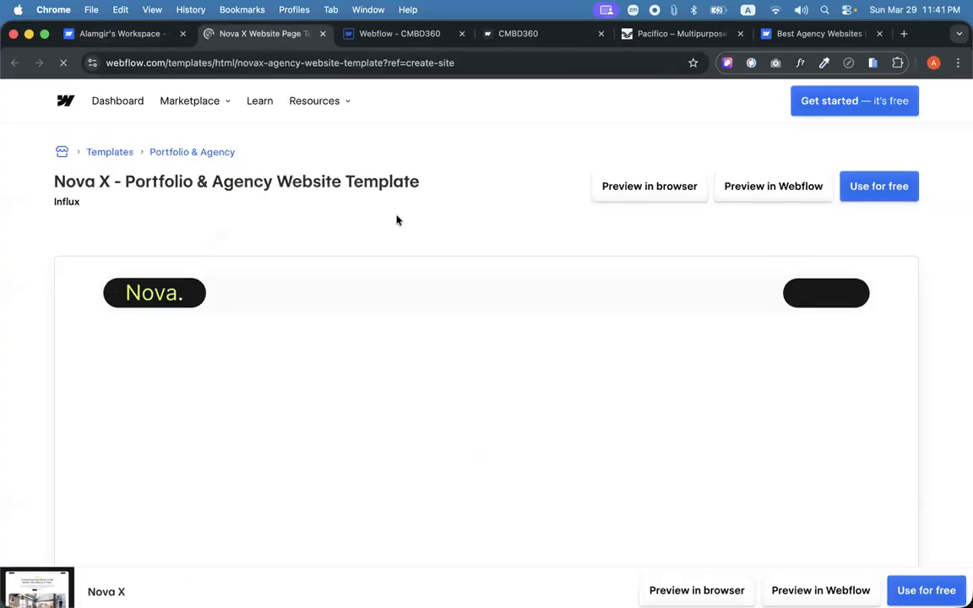
left_click(766, 192)
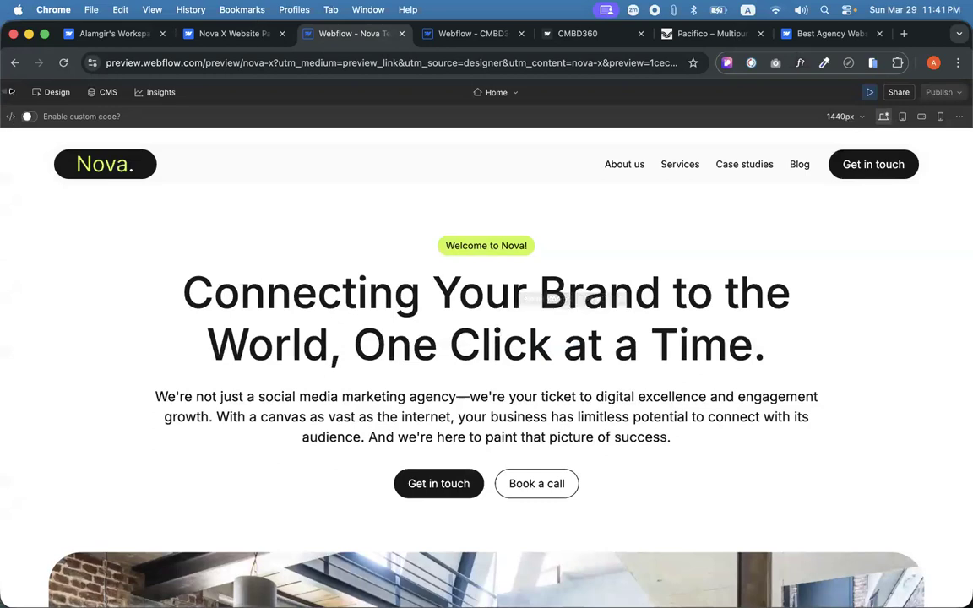
left_click(39, 95)
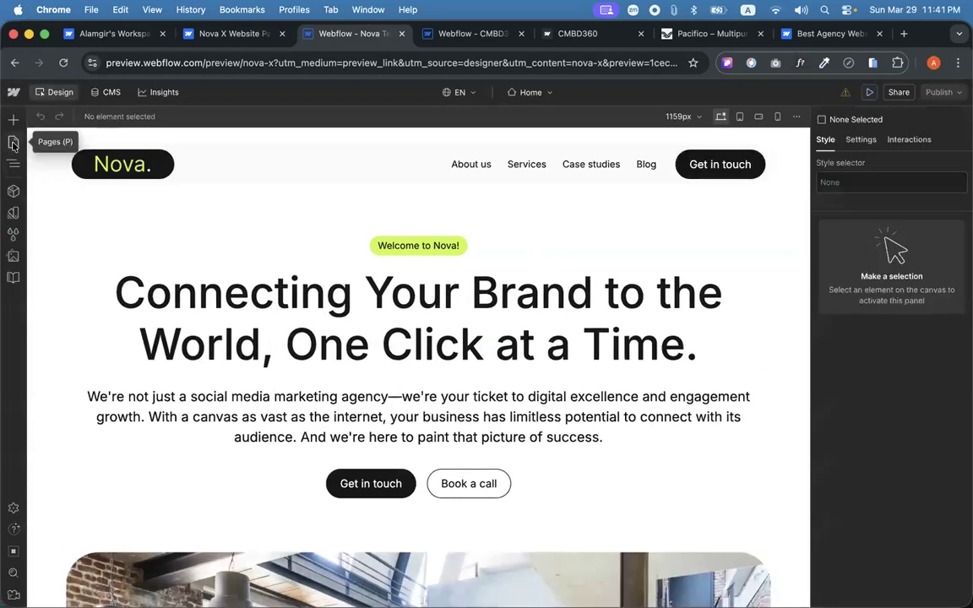
left_click(13, 144)
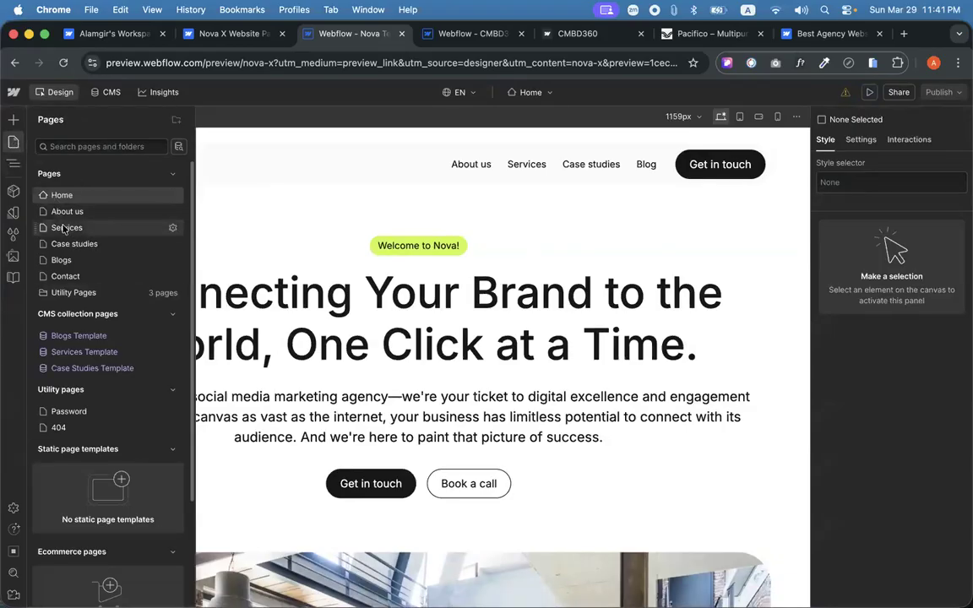
left_click(43, 294)
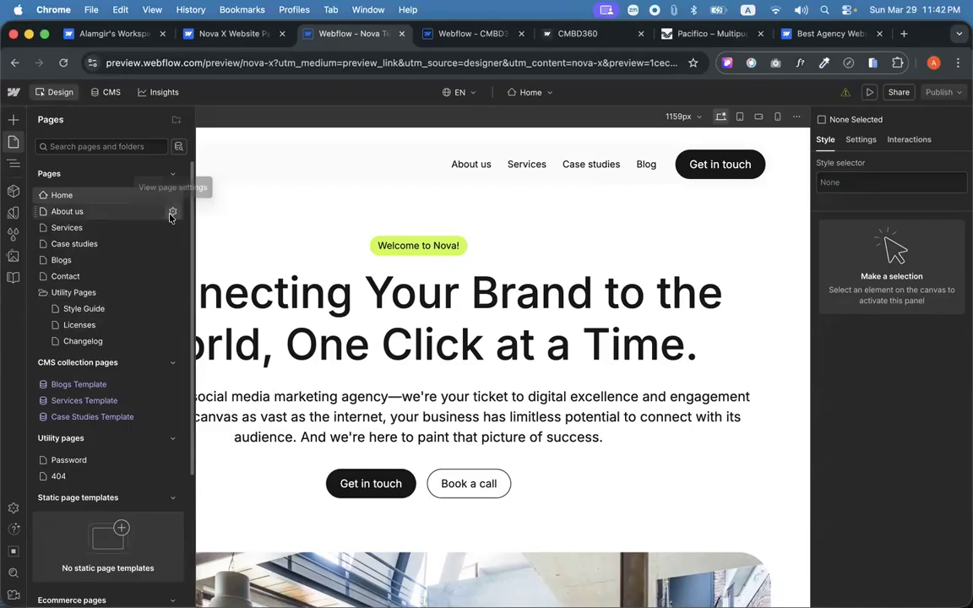
Examine the About us page settings of the Nova X preview, including its slug, title tag and other SEO settings, and close them.
left_click(171, 213)
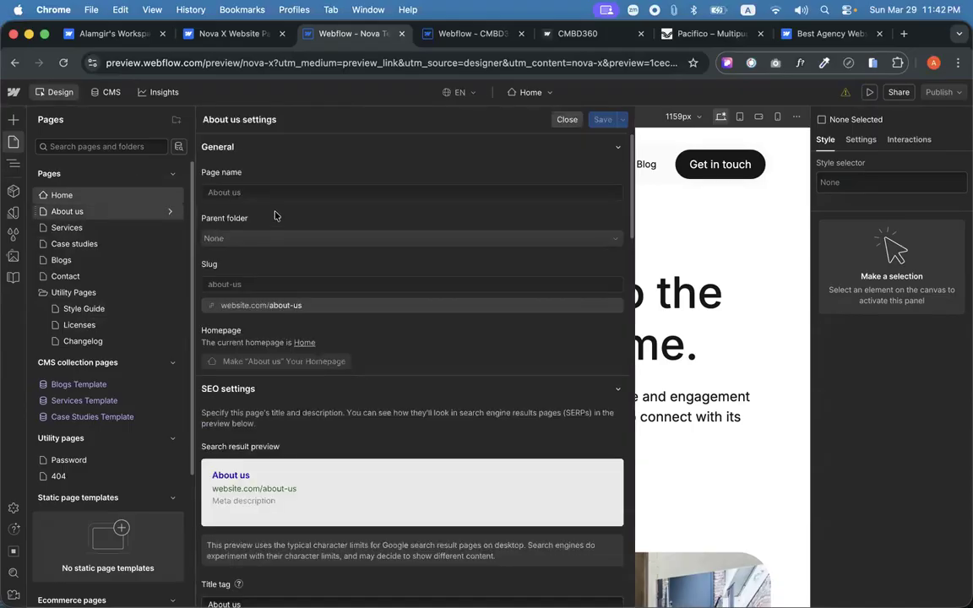
triple_click(228, 285)
scroll(228, 314, "down", 3)
double_click(217, 368)
left_click(216, 371)
left_click(290, 344)
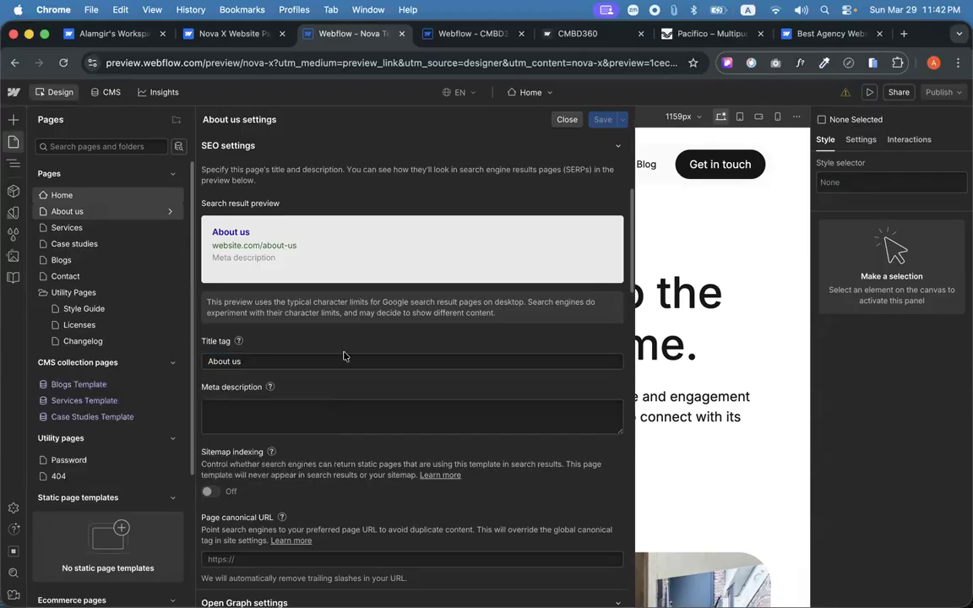
left_click(571, 121)
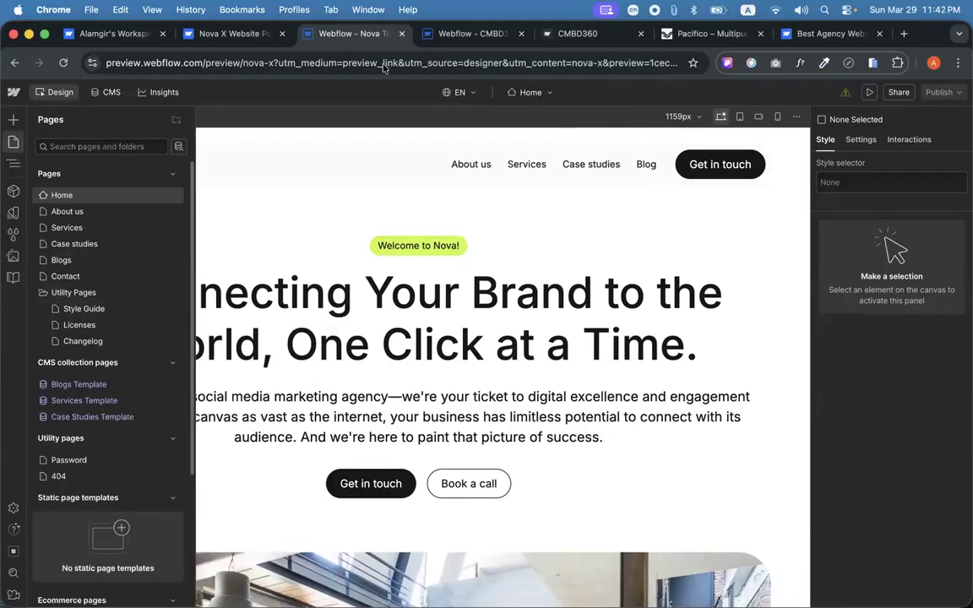
Create a new site from the free Nova X template and name it CMBD360.
left_click(88, 37)
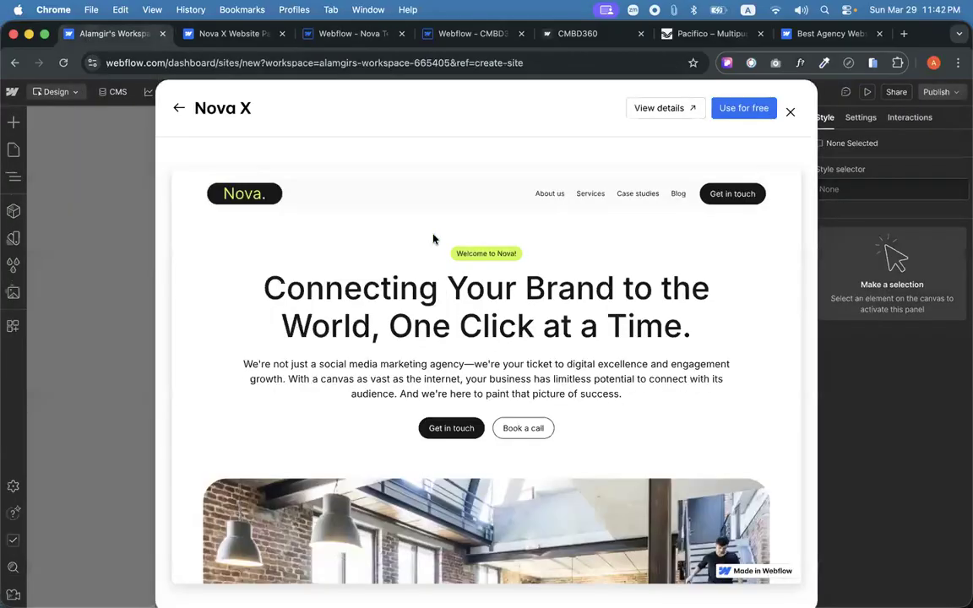
left_click(740, 111)
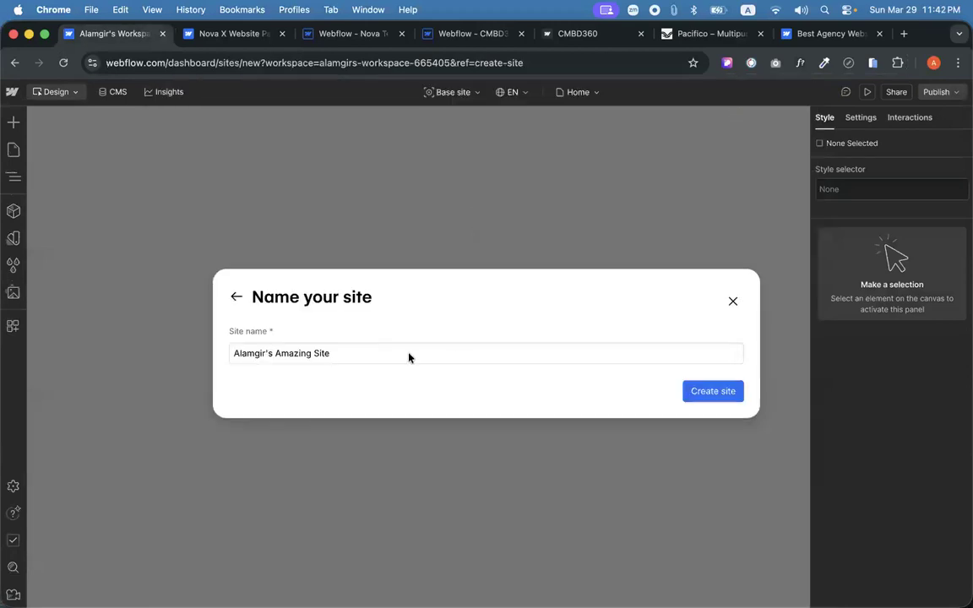
triple_click(353, 358)
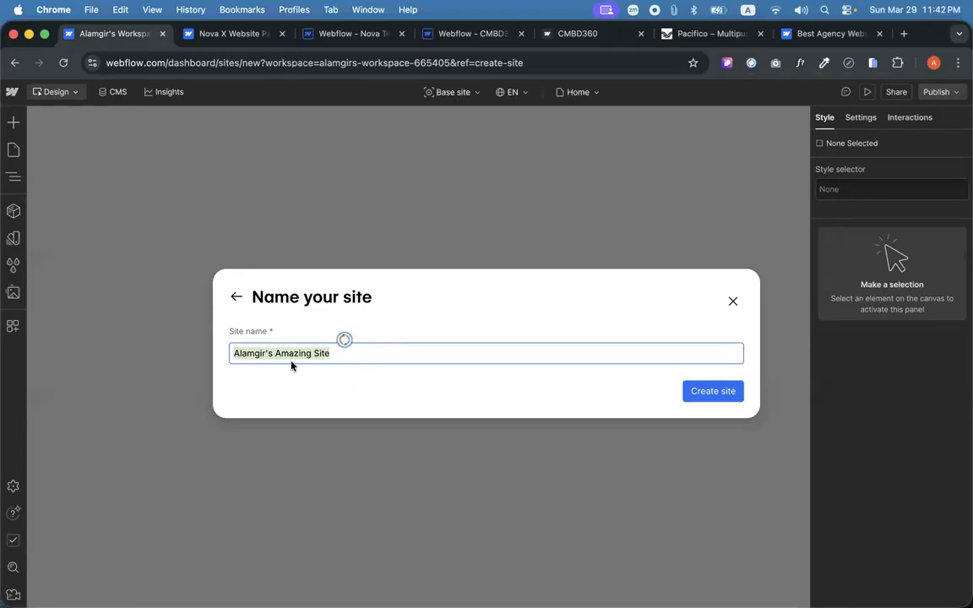
type("CMBD360")
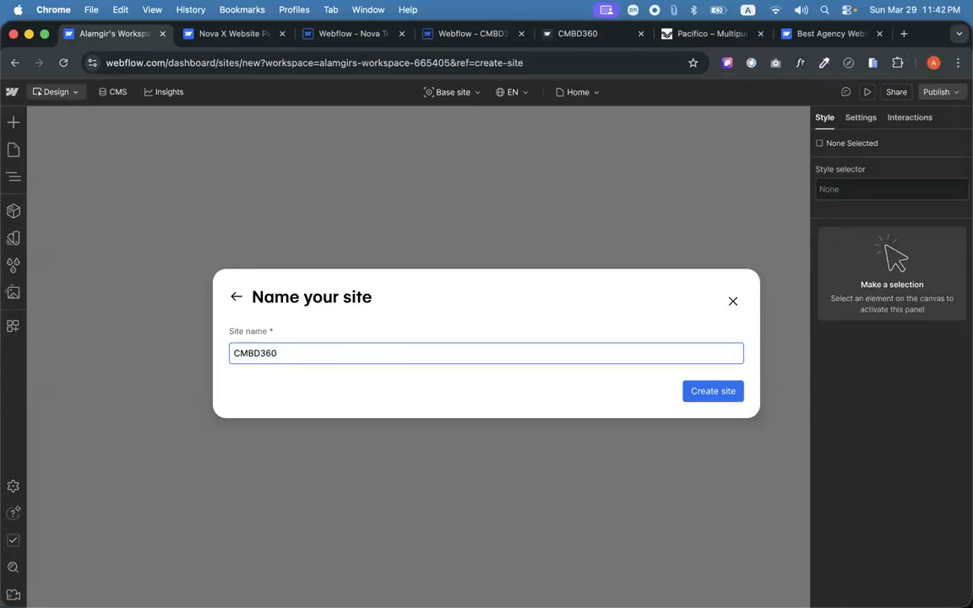
left_click(723, 393)
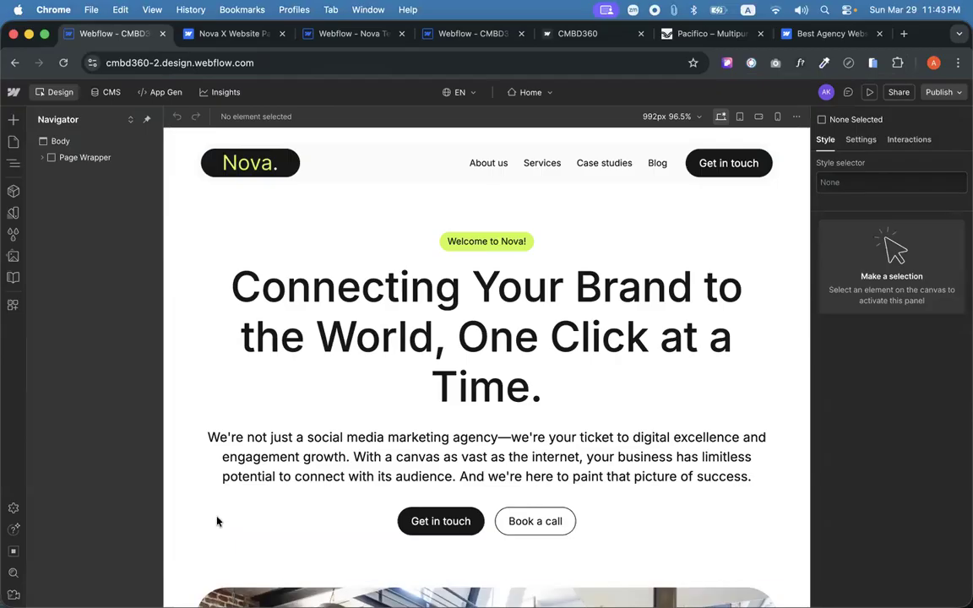
Open the Blogs page of the new site and delete its whole Page Wrapper.
left_click(12, 142)
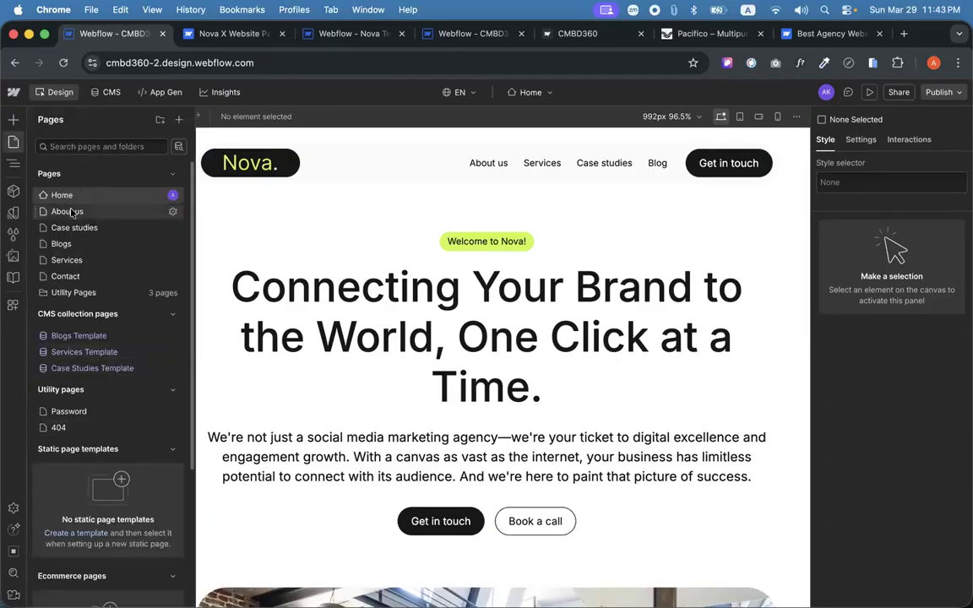
left_click(63, 244)
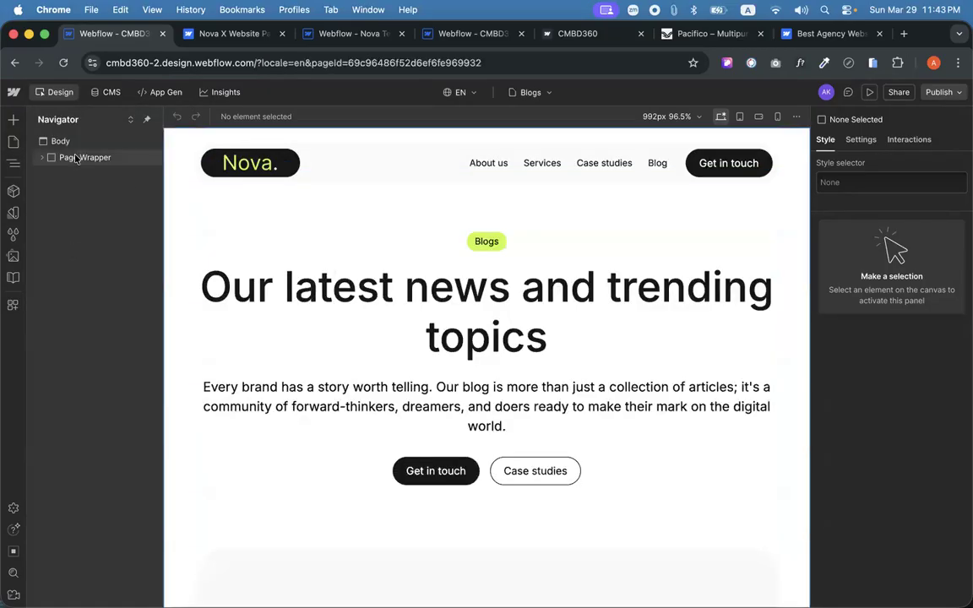
left_click(74, 158)
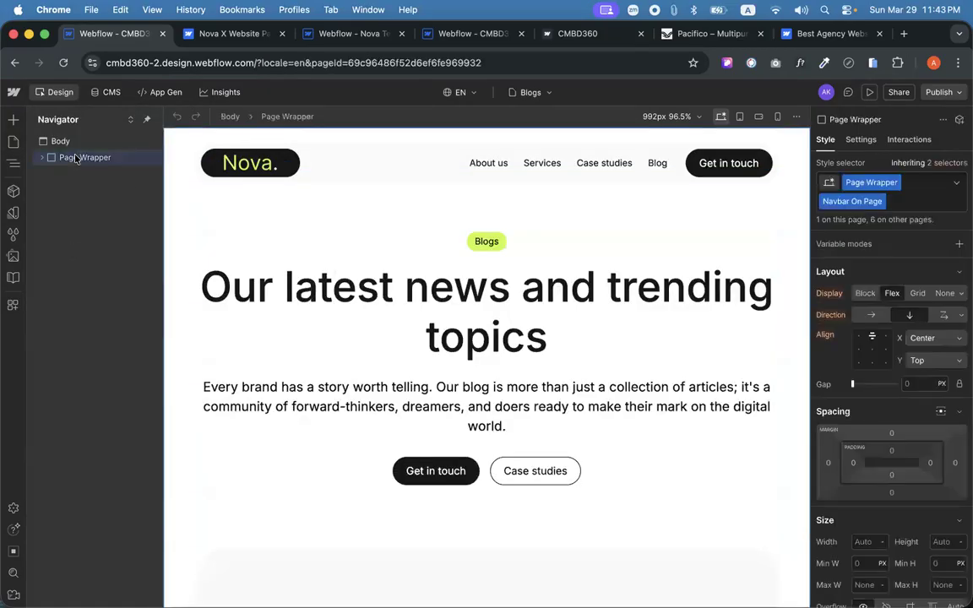
key("Delete")
In the Blogs page settings, set both the page name and the slug to Portfolio.
left_click(13, 142)
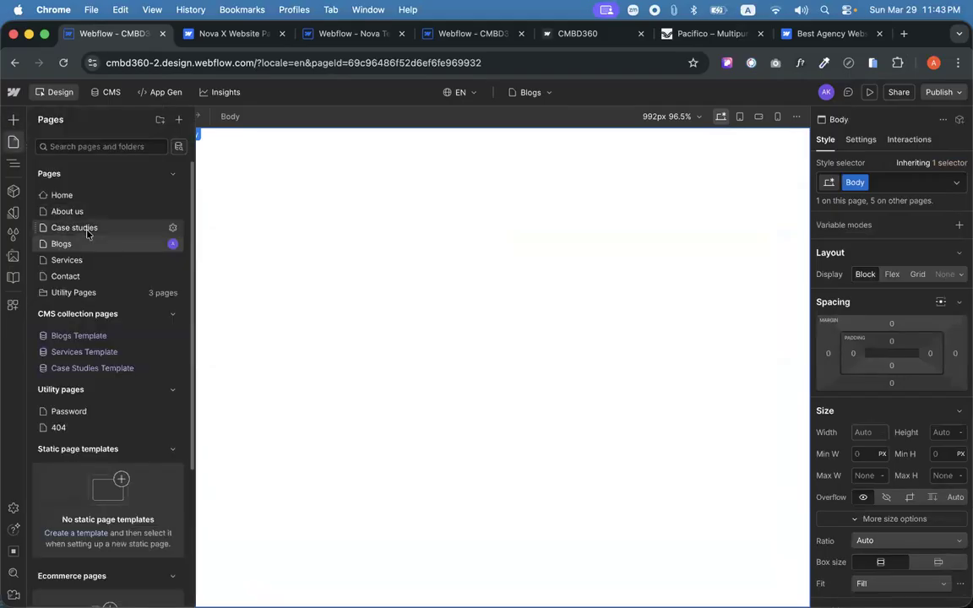
left_click(158, 245)
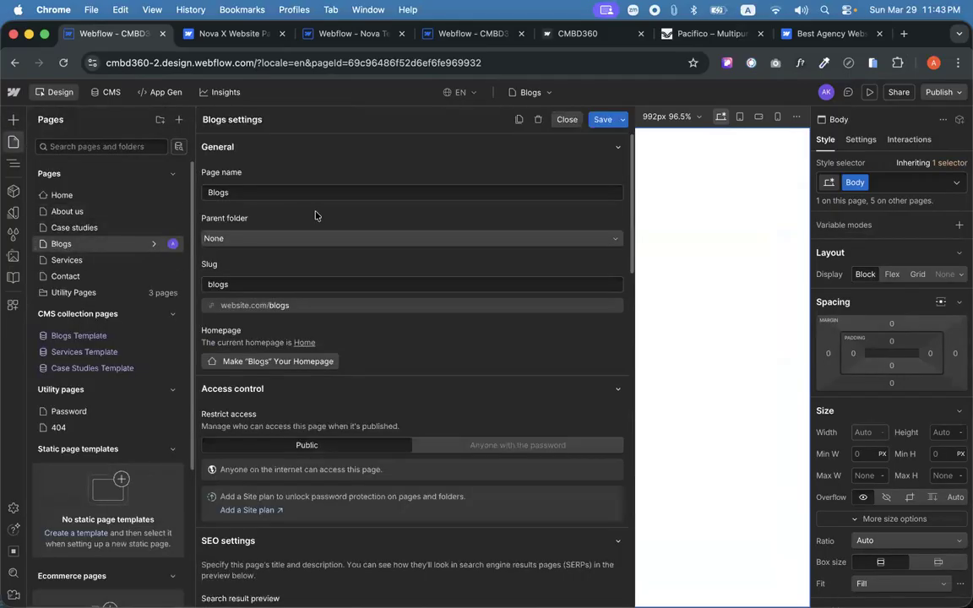
double_click(210, 192)
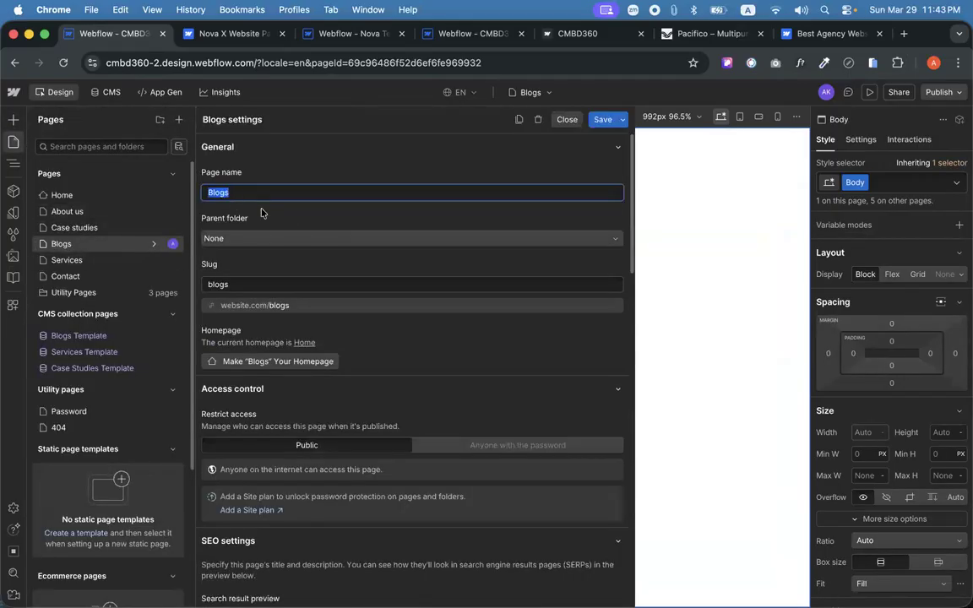
type("P")
key("super+a")
type("Portfolio")
double_click(215, 285)
type("Portfolio")
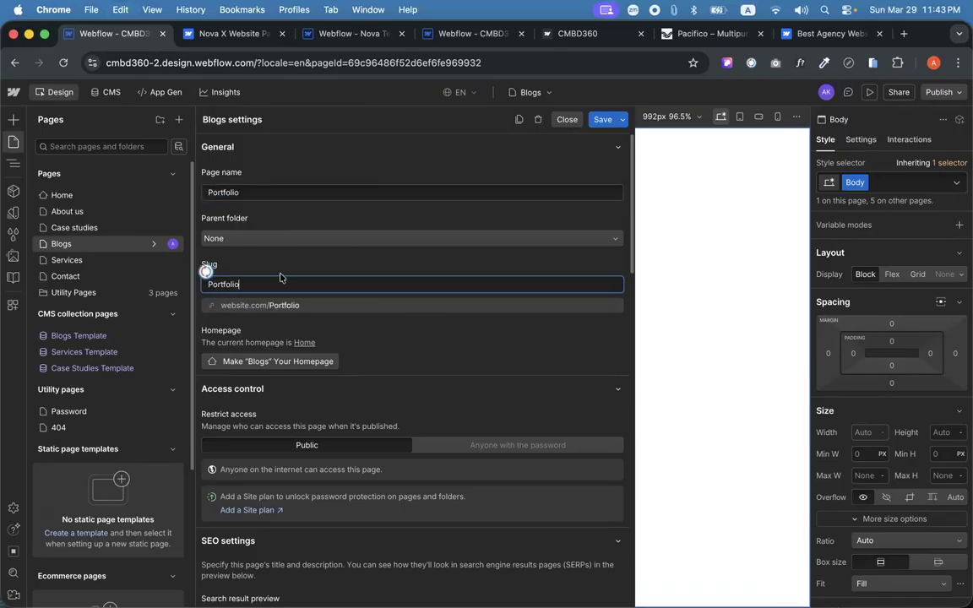
Set the page's SEO title tag to Portfolio and save the page settings.
scroll(262, 279, "down", 5)
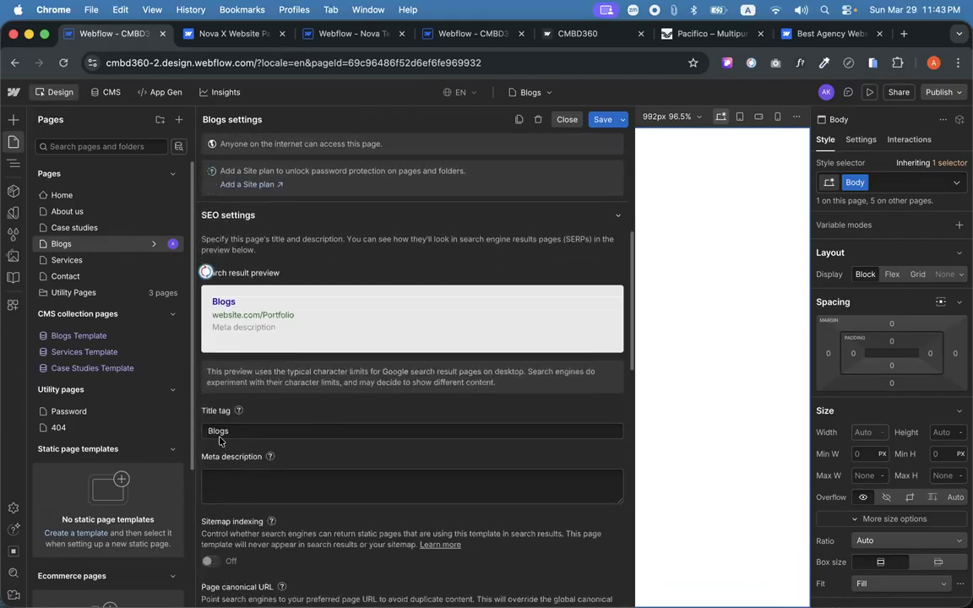
double_click(218, 431)
type("Portfolio")
left_click(602, 119)
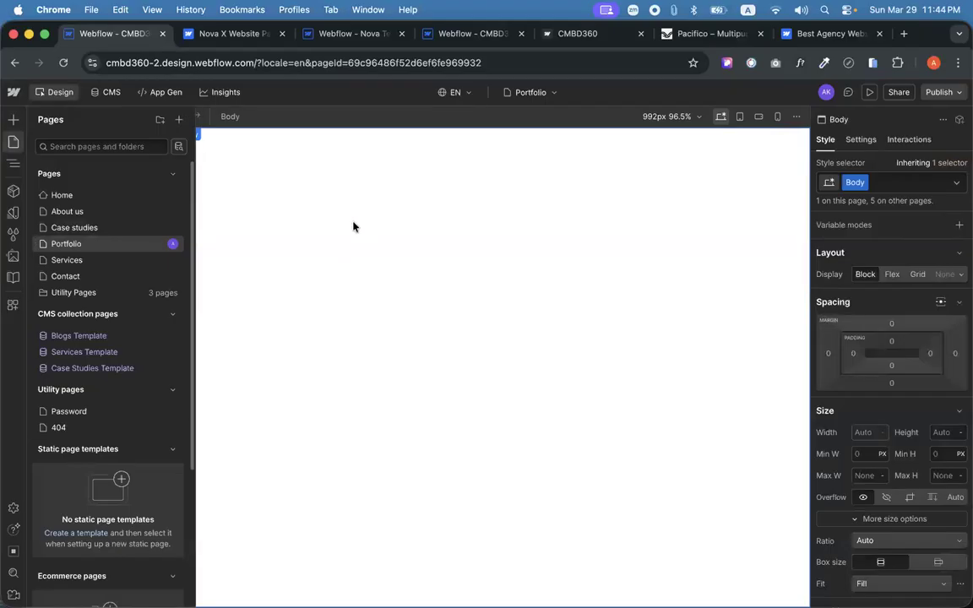
left_click(355, 224)
Open the Home page and delete its whole Page Wrapper.
left_click(13, 142)
left_click(46, 191)
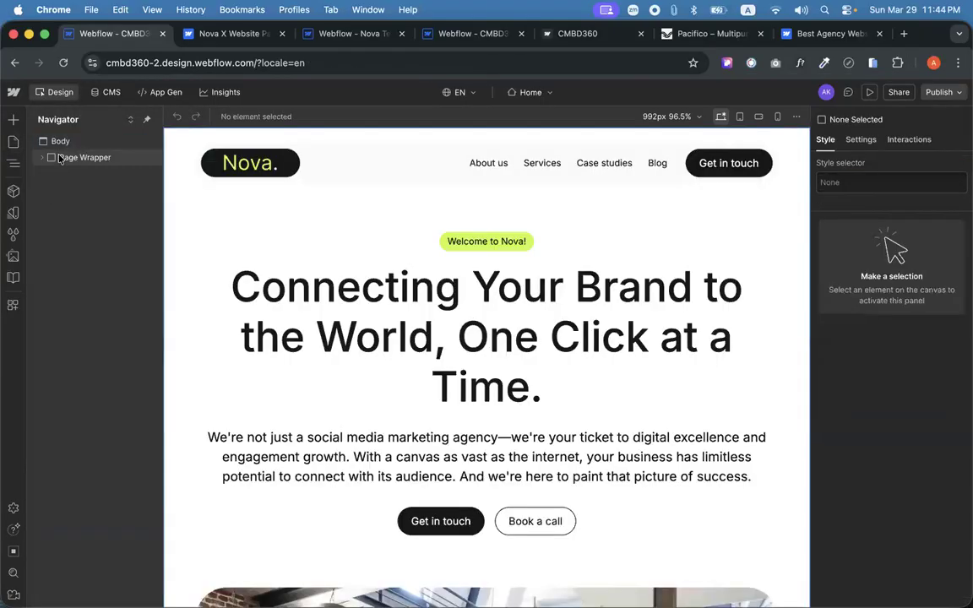
left_click(61, 158)
key("Delete")
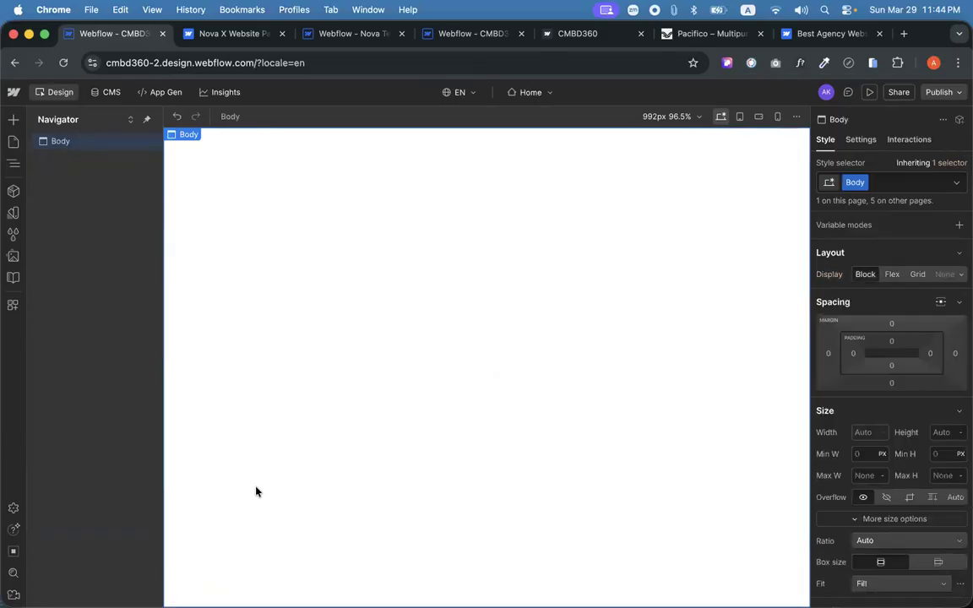
Delete the Page Wrapper from the About us page and publish the site to the staging domain cmbd360-2.webflow.io.
left_click(13, 142)
left_click(71, 213)
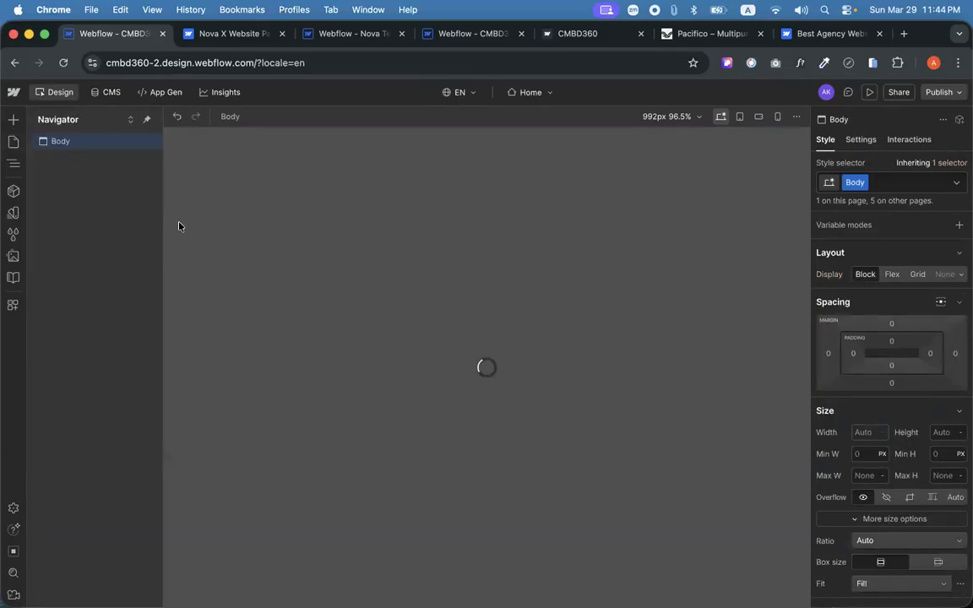
left_click(84, 159)
key("Delete")
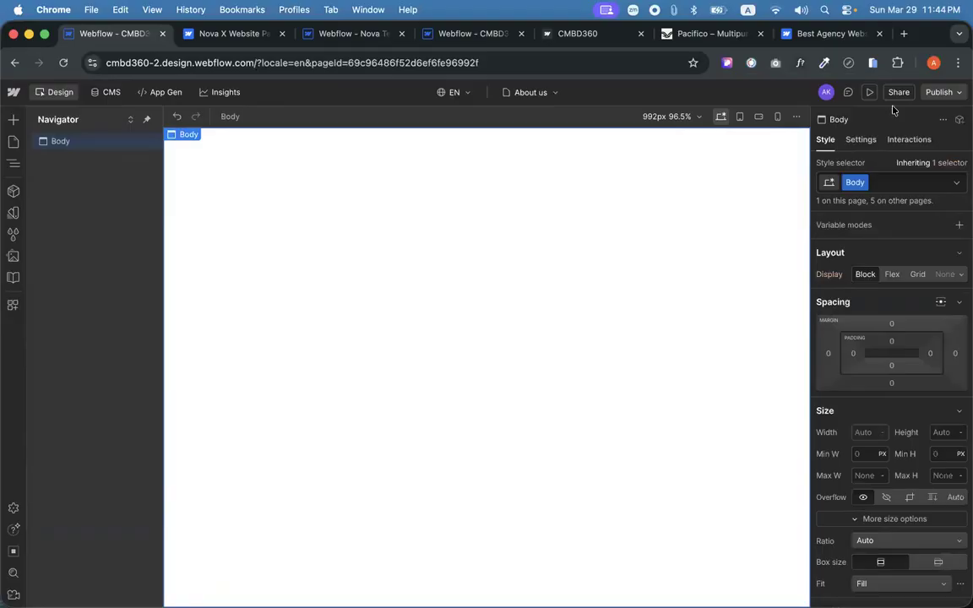
left_click(940, 92)
left_click(887, 280)
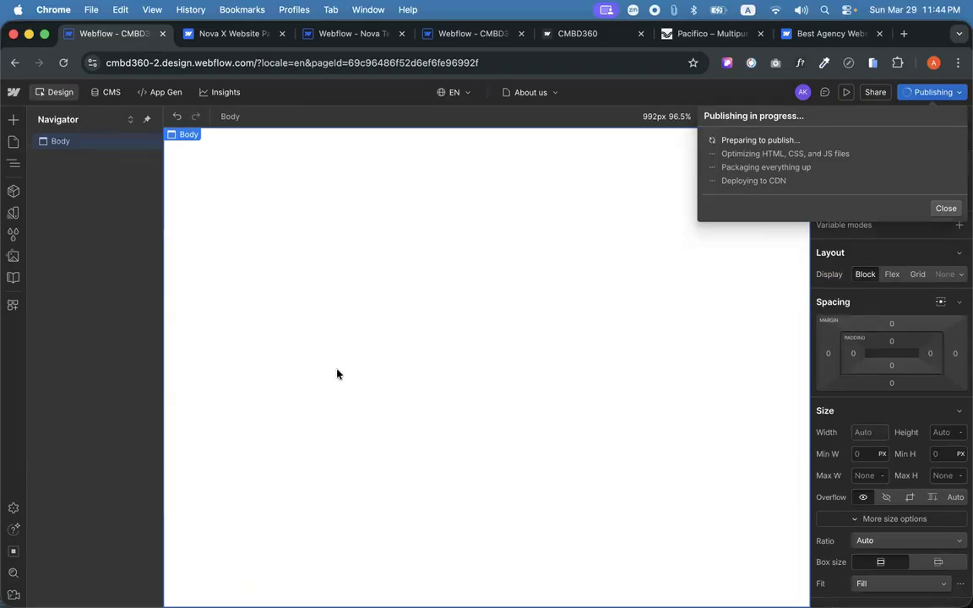
Look through the free cloneable agency websites from the Webflow community, checking the new site's publishing status in between.
left_click(794, 32)
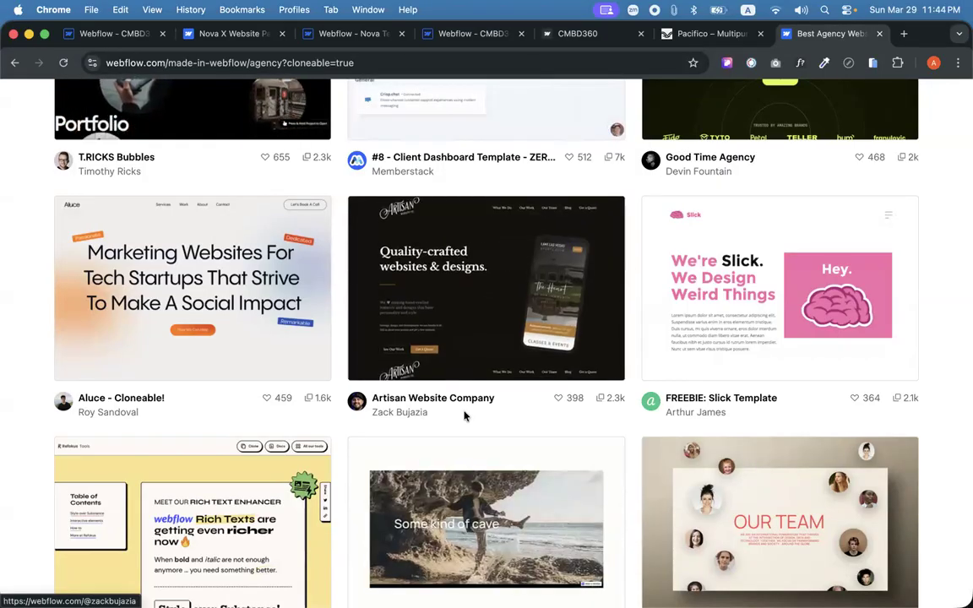
scroll(507, 474, "down", 3)
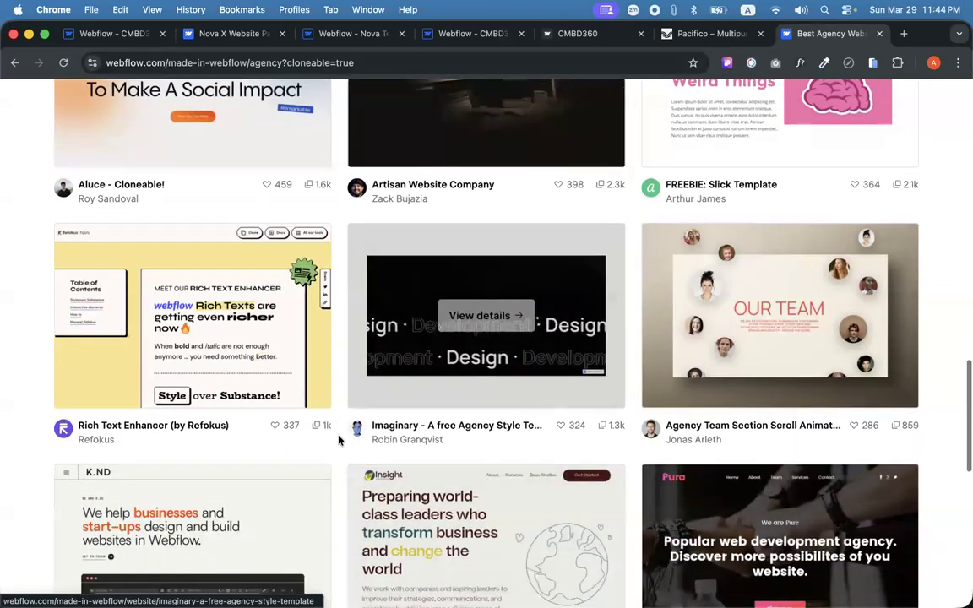
scroll(337, 473, "down", 4)
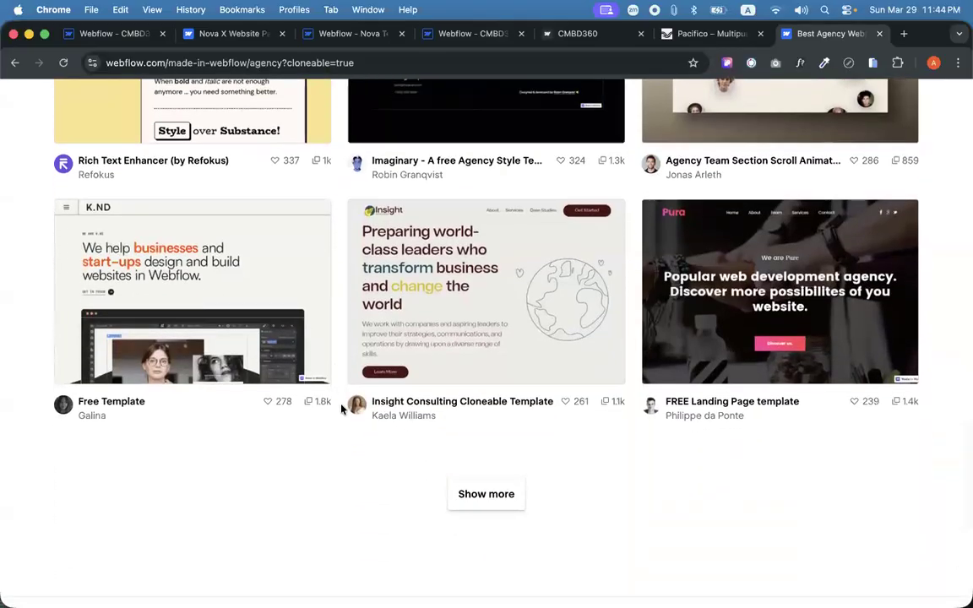
scroll(338, 341, "up", 10)
scroll(338, 341, "up", 10)
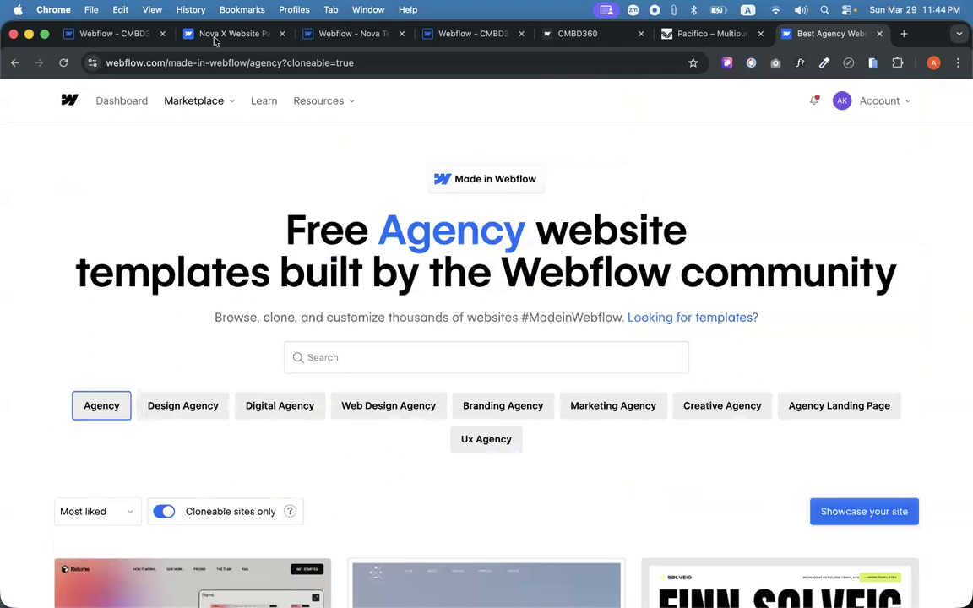
left_click(114, 34)
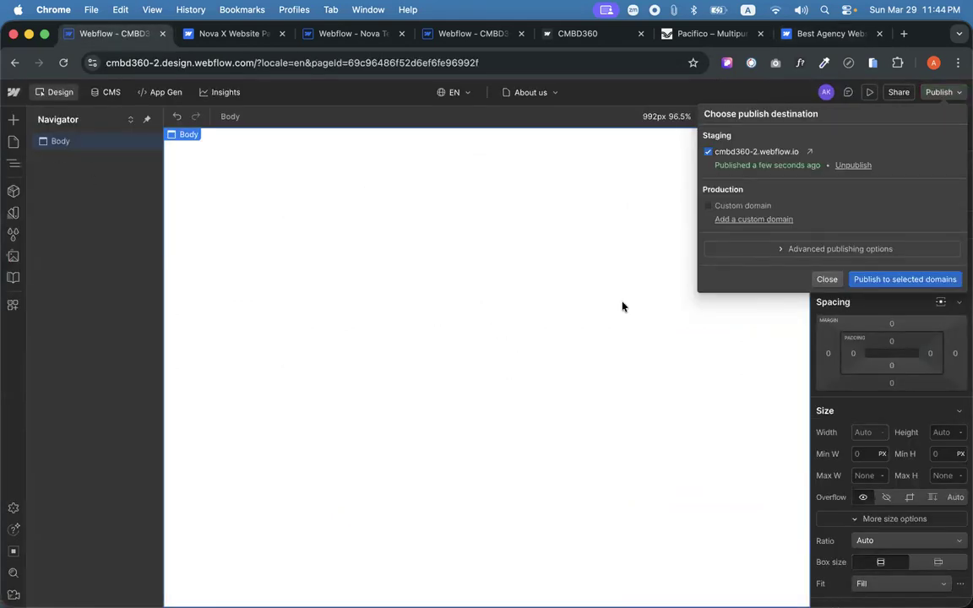
left_click(803, 34)
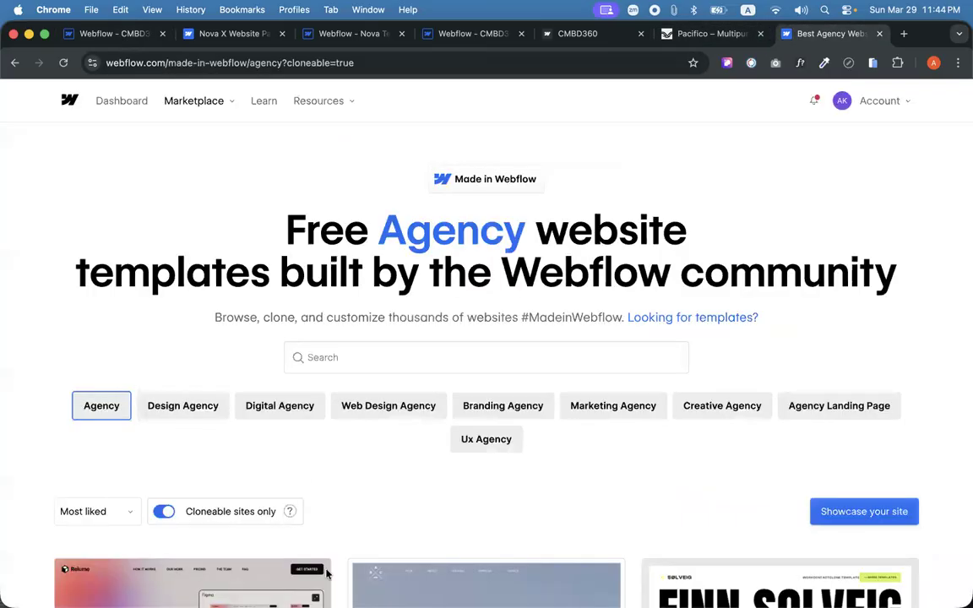
scroll(414, 509, "down", 10)
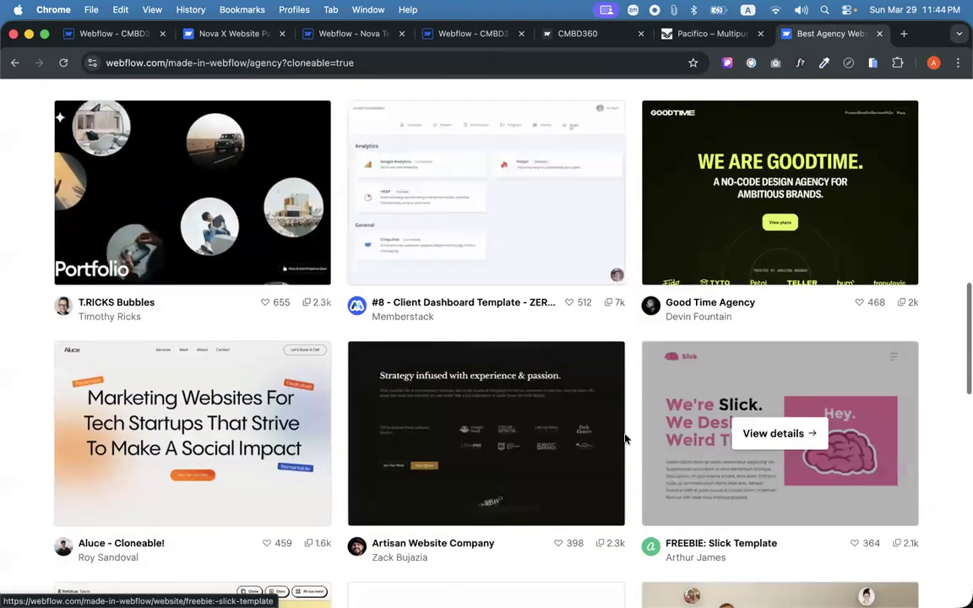
scroll(616, 461, "down", 5)
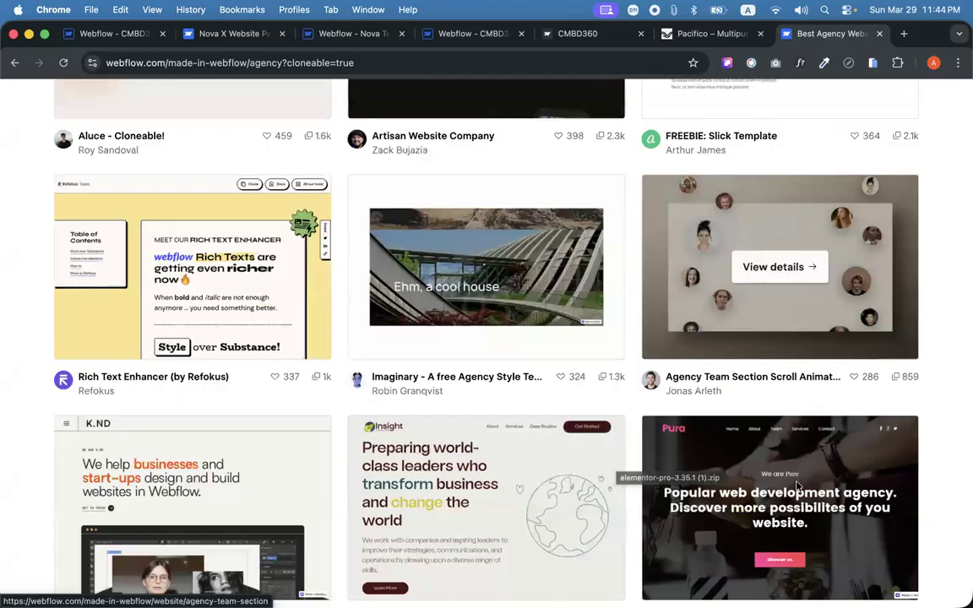
scroll(630, 454, "down", 5)
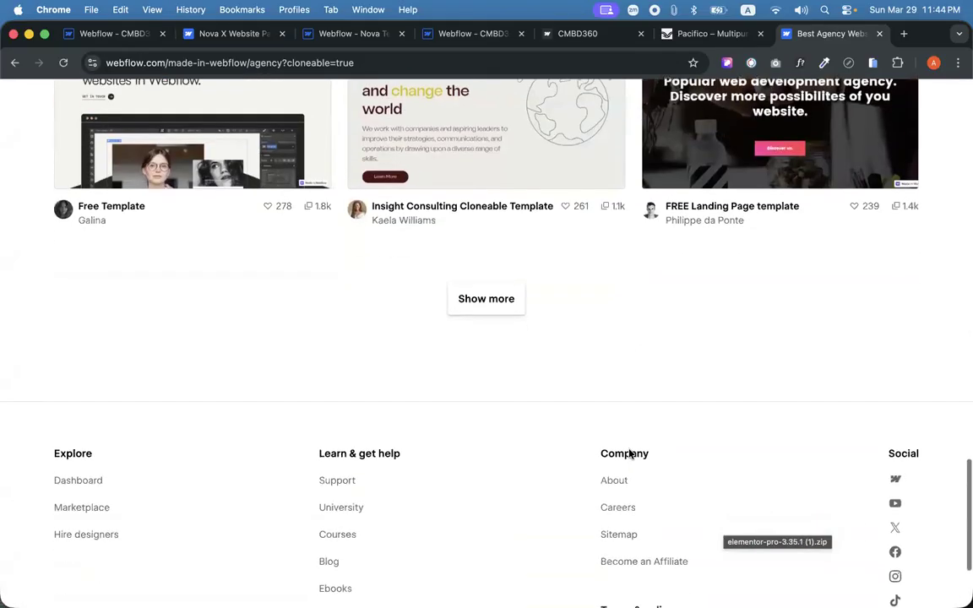